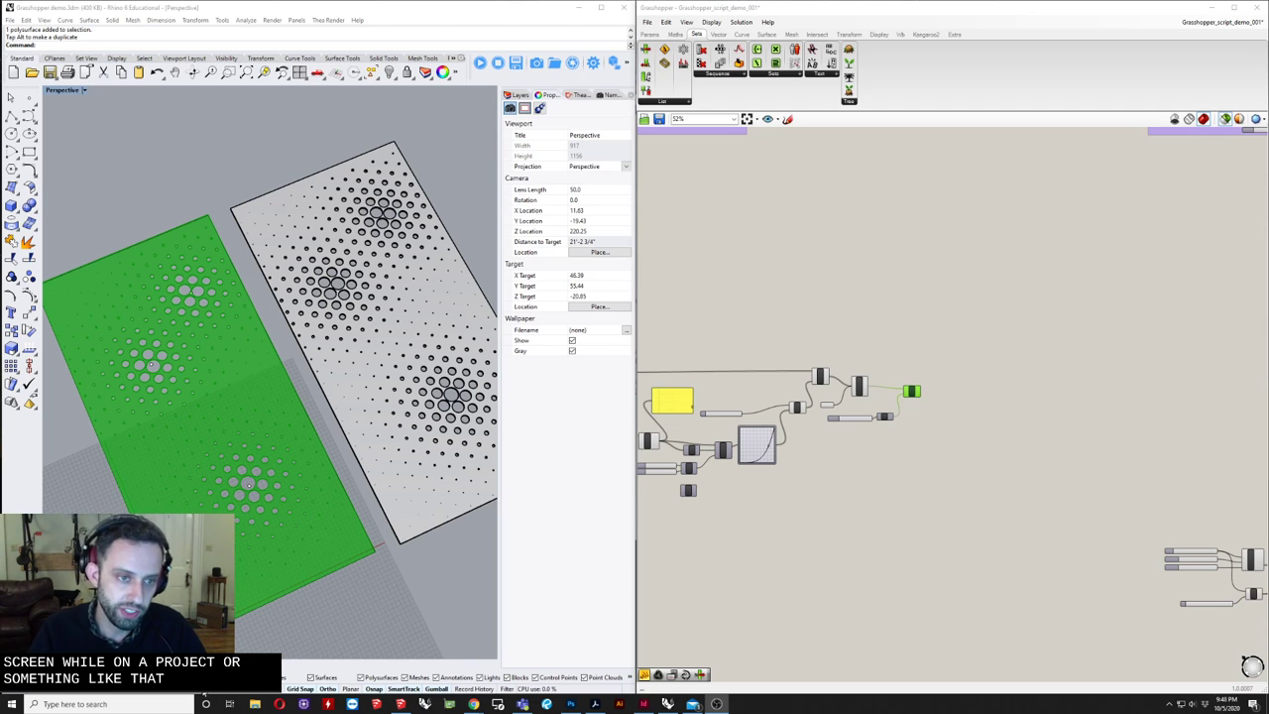
- Examine the baked perforated panel and the green Grasshopper preview panel, comparing their hole patterns
right_click_drag(417, 455, 436, 306)
scroll(436, 303, "up", 4)
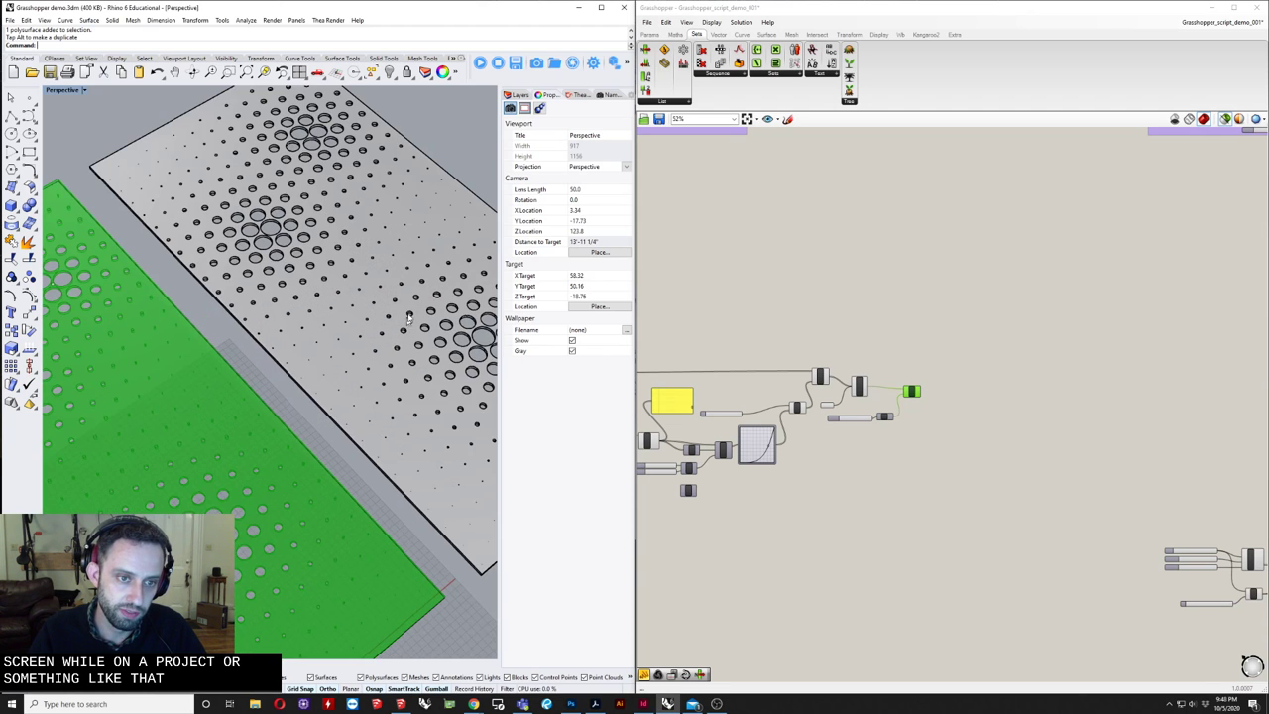
scroll(436, 297, "down", 4)
left_click(434, 299)
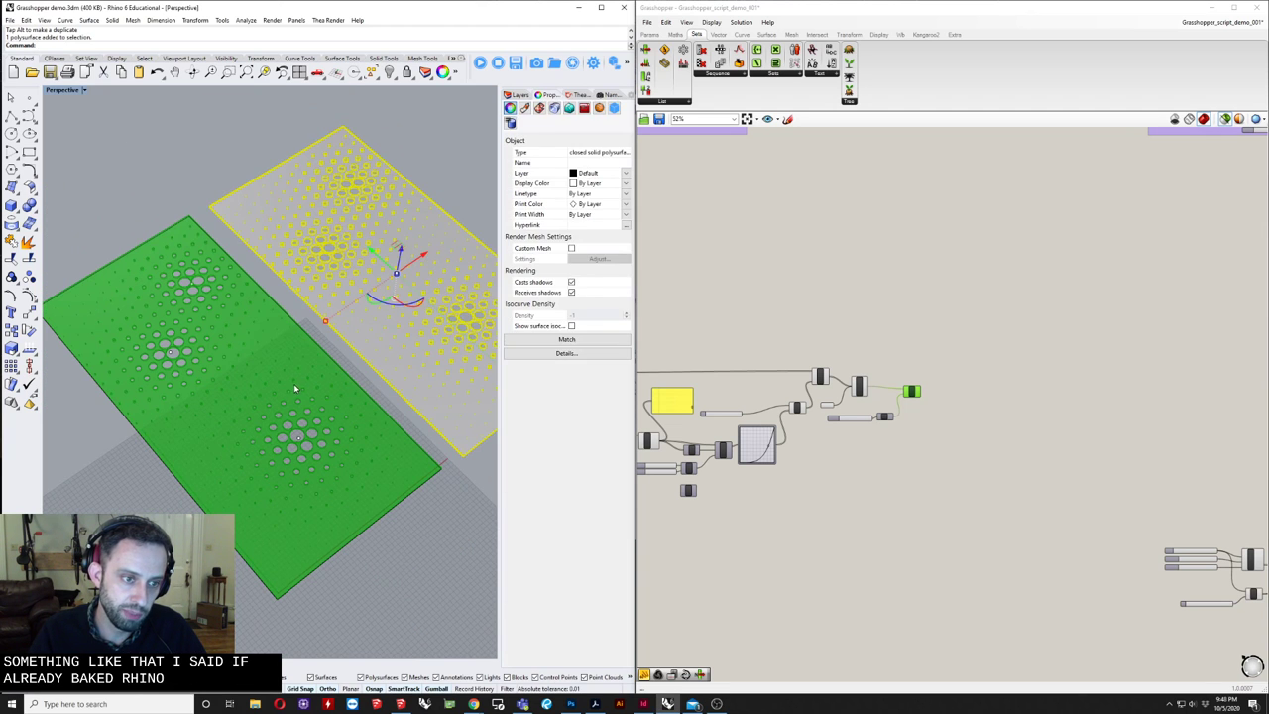
left_click(280, 393)
right_click_drag(279, 394, 163, 343)
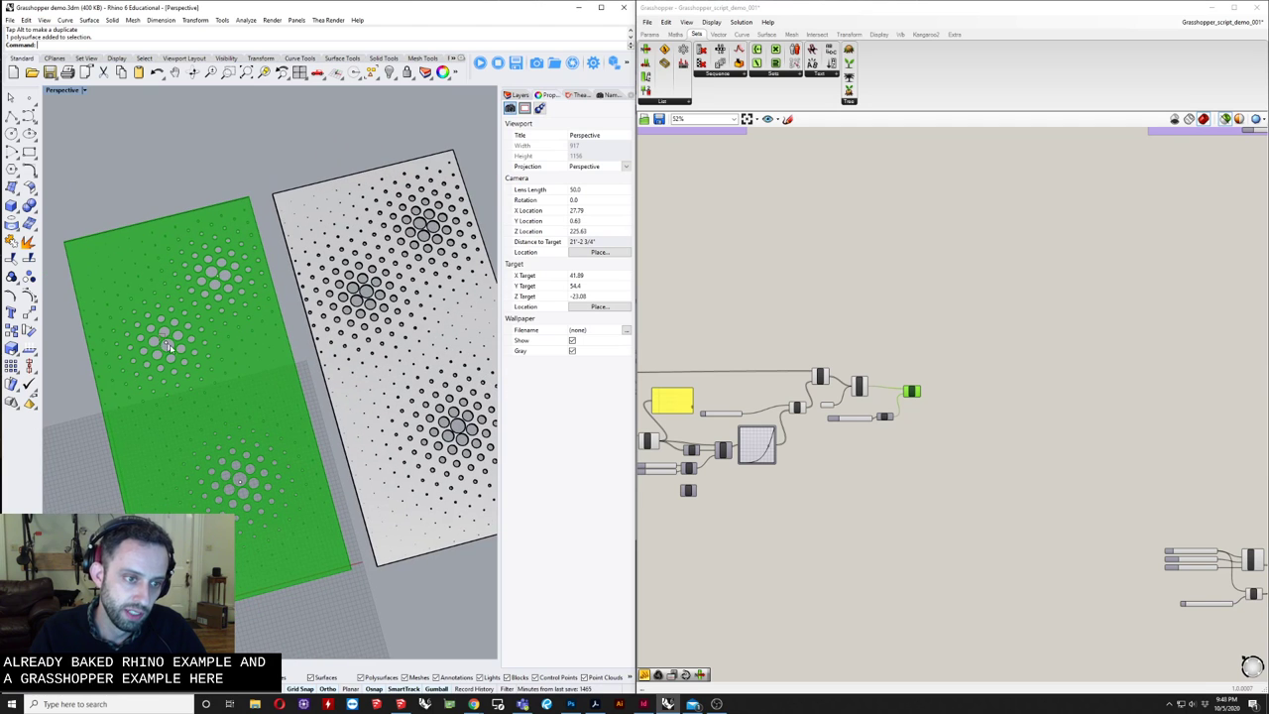
- Move the attractor point in the middle hole cluster of the green panel to shift its large holes
left_click(170, 347)
scroll(171, 343, "up", 5)
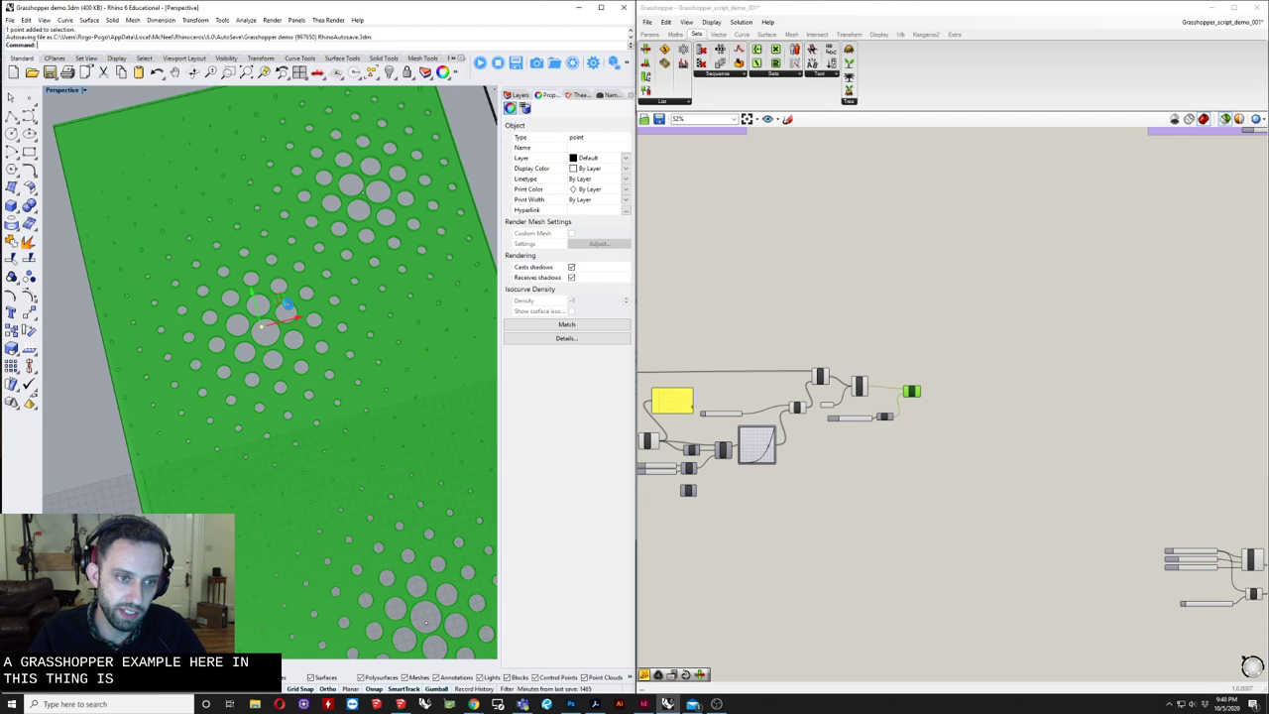
left_click_drag(284, 302, 341, 328)
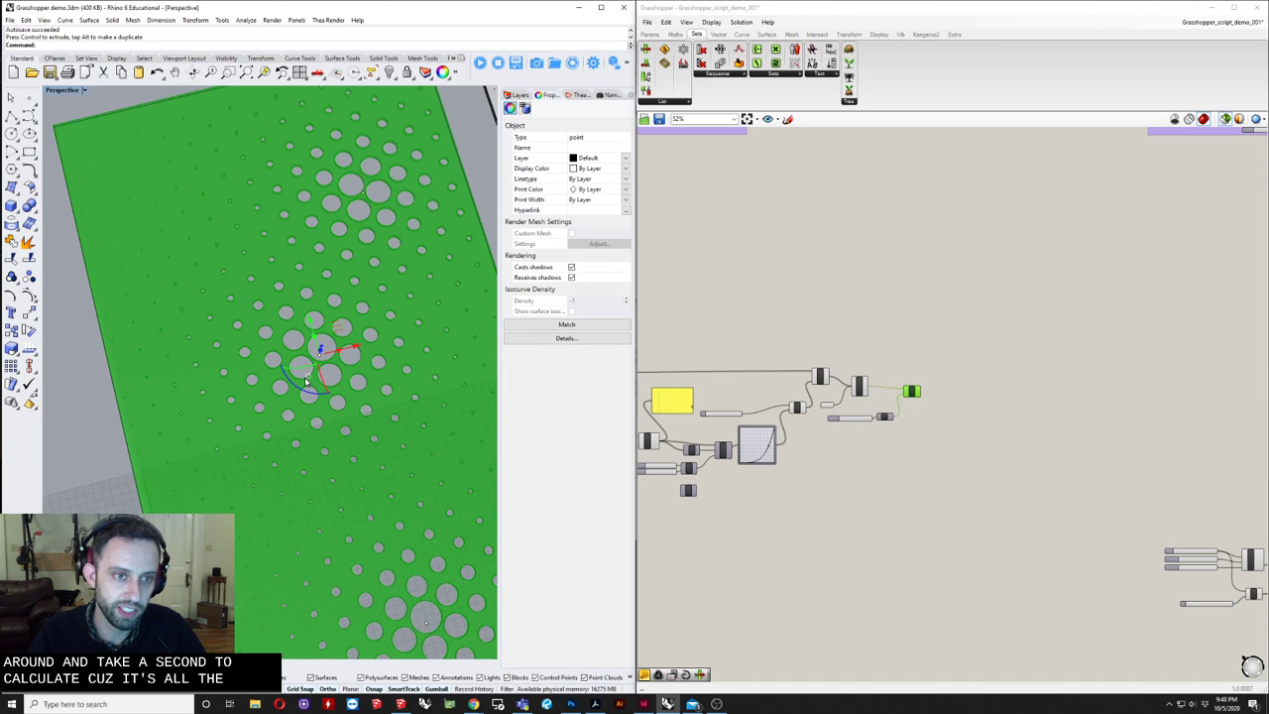
right_click_drag(306, 382, 316, 448)
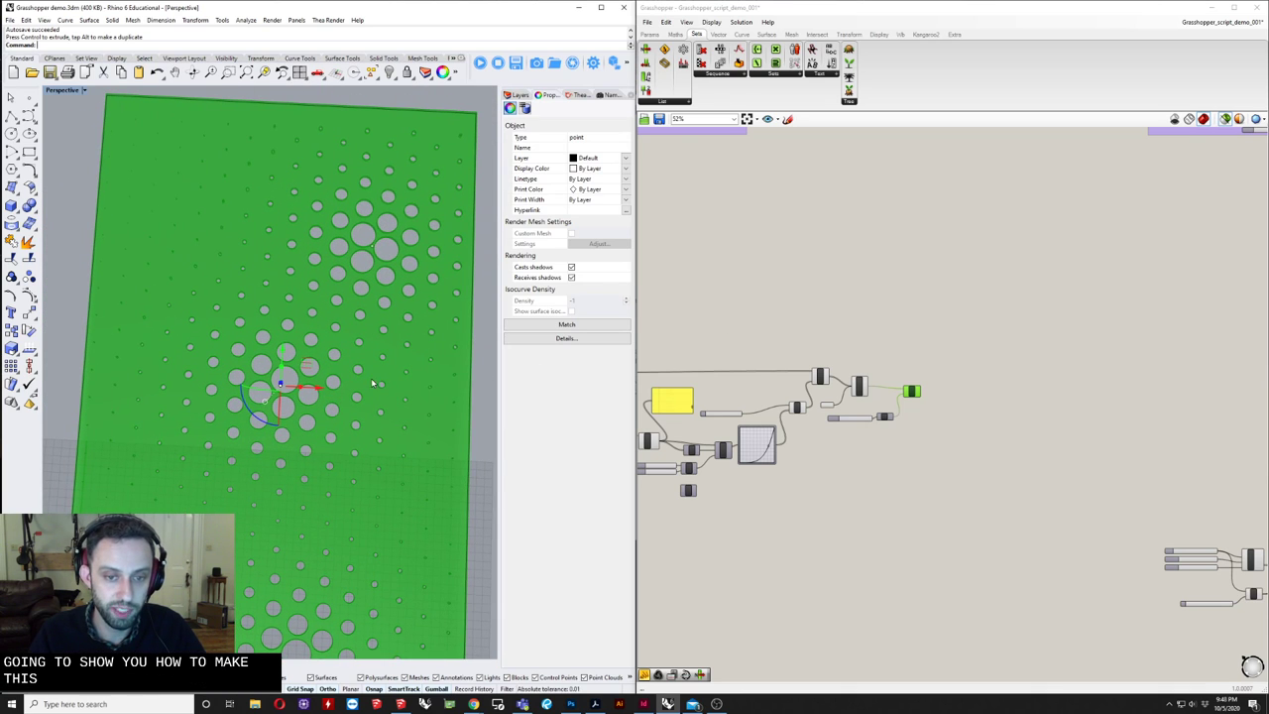
- Disable all components of the finished perforation script and move them lower on the Grasshopper canvas
scroll(746, 389, "down", 3)
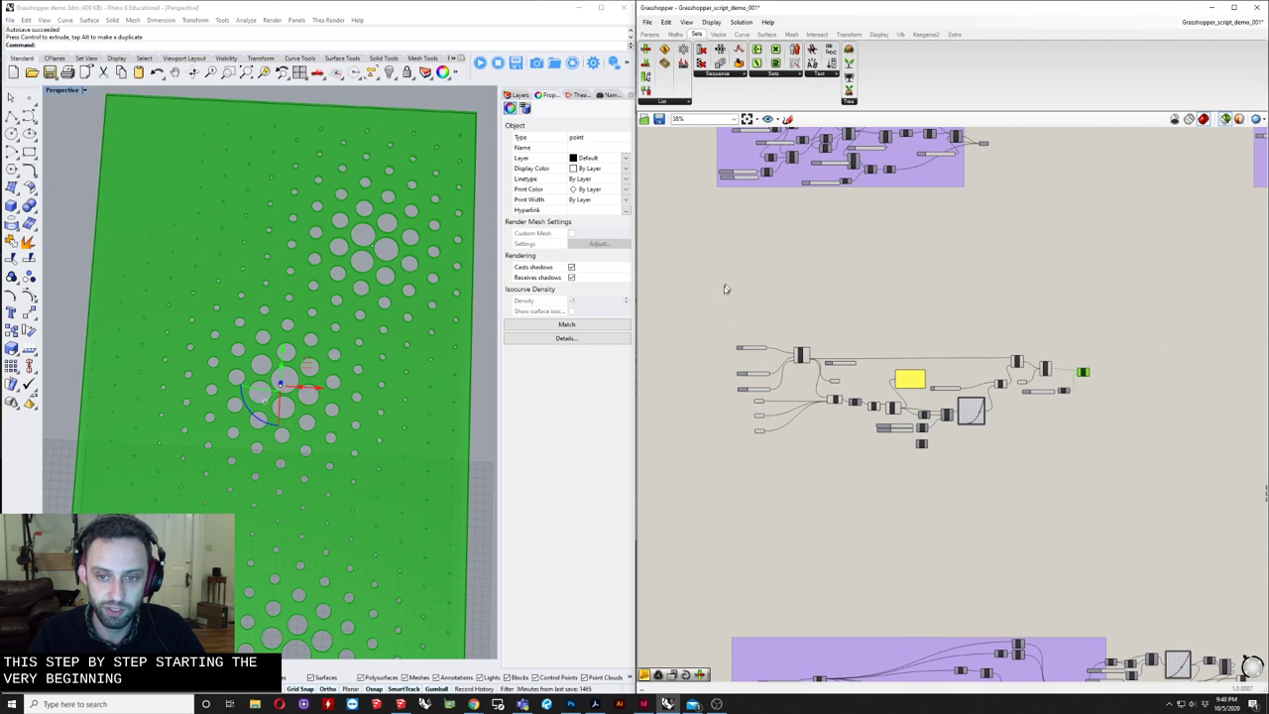
left_click_drag(725, 320, 1101, 466)
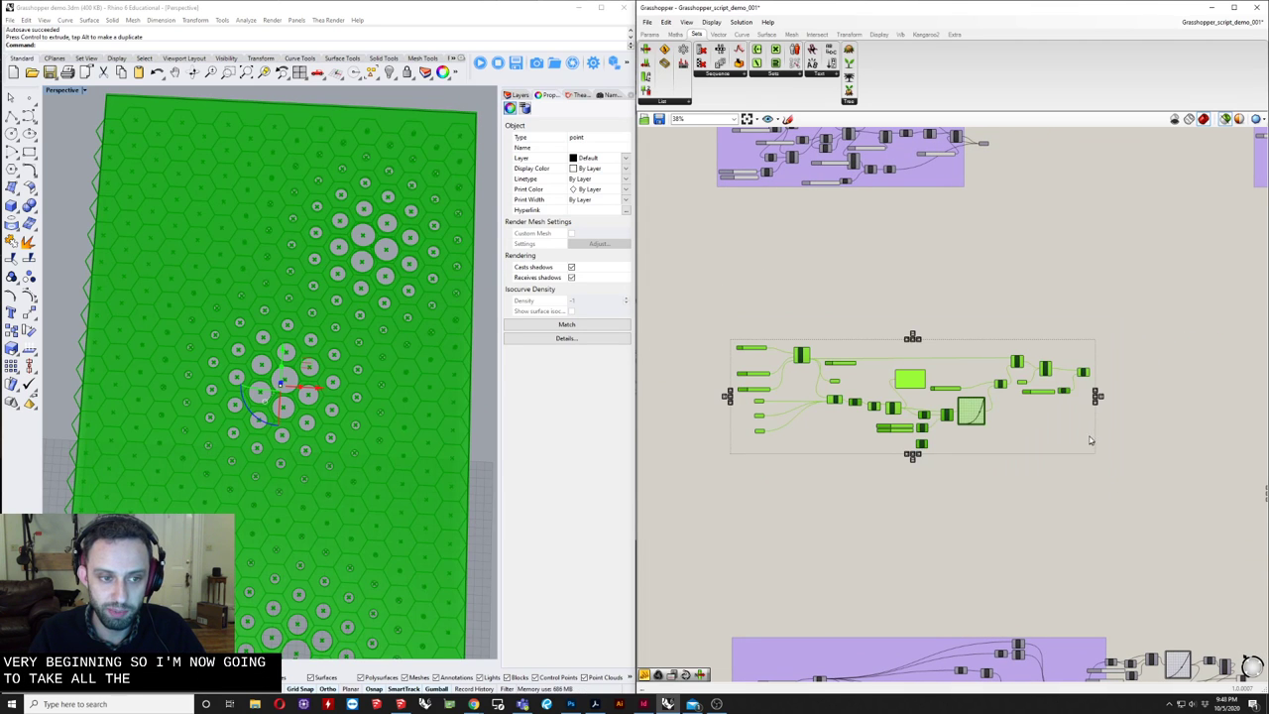
right_click(941, 356)
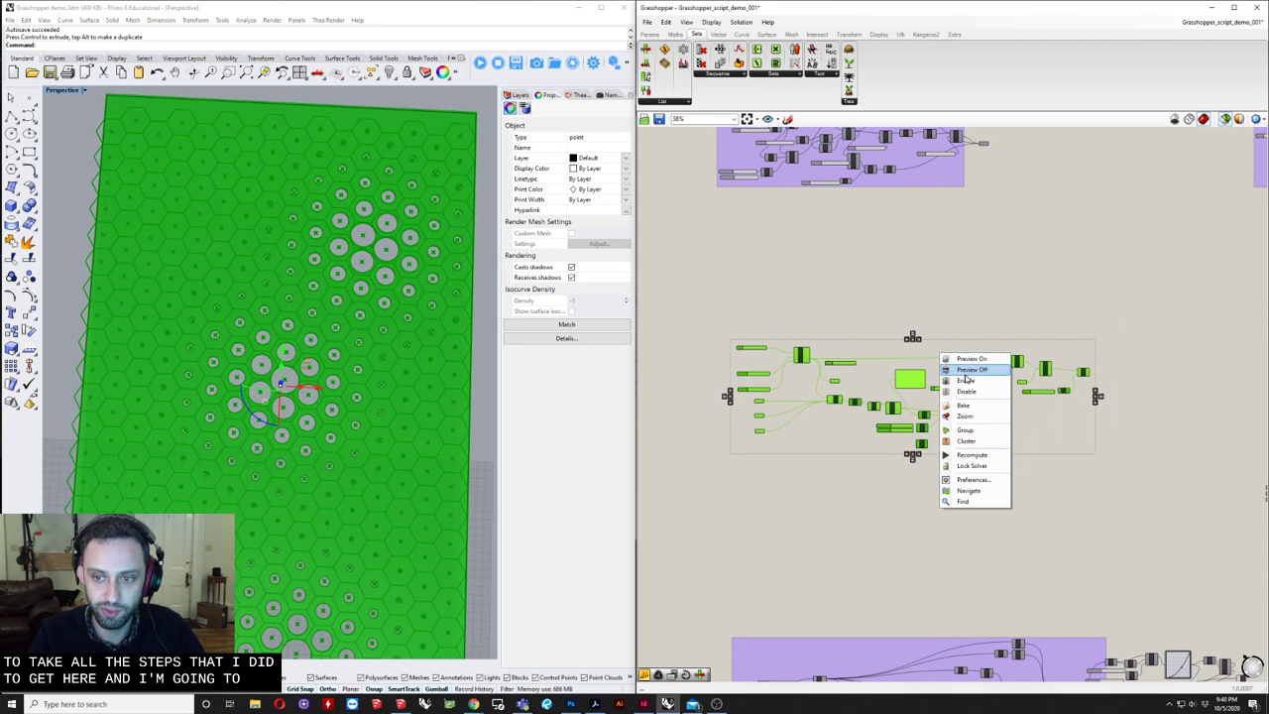
left_click(966, 370)
left_click_drag(912, 380, 916, 507)
left_click(805, 404)
- Delete the baked perforated panel beside the rectangle in Rhino
scroll(234, 356, "down", 6)
right_click_drag(234, 356, 255, 353)
right_click_drag(434, 391, 413, 398)
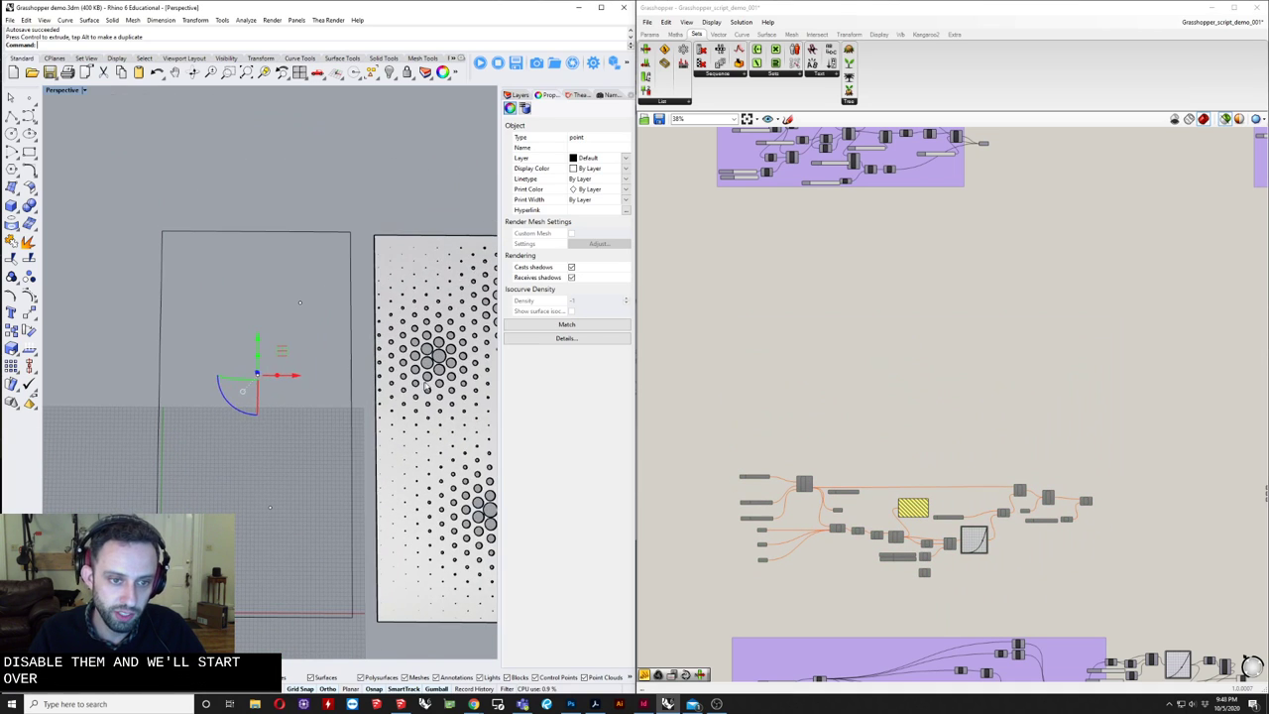
left_click(413, 398)
key("Delete")
- Delete the existing rectangle curve around the three points
left_click(352, 429)
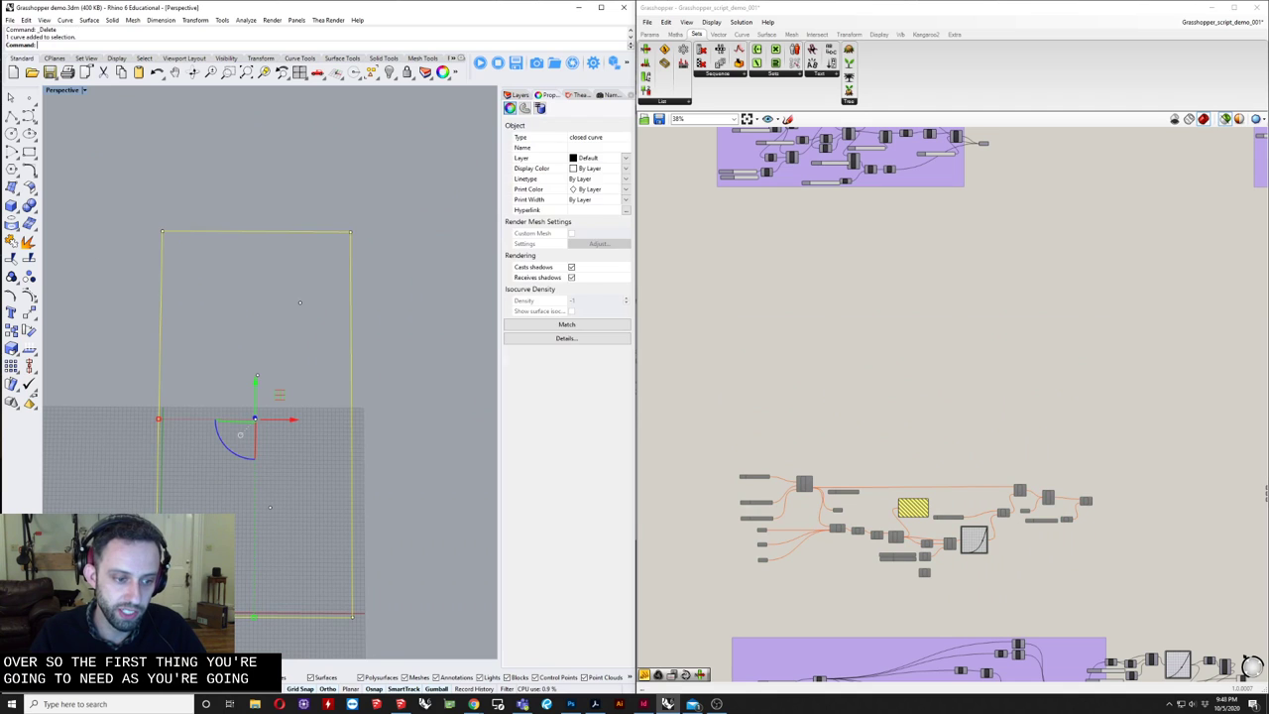
left_click(291, 423)
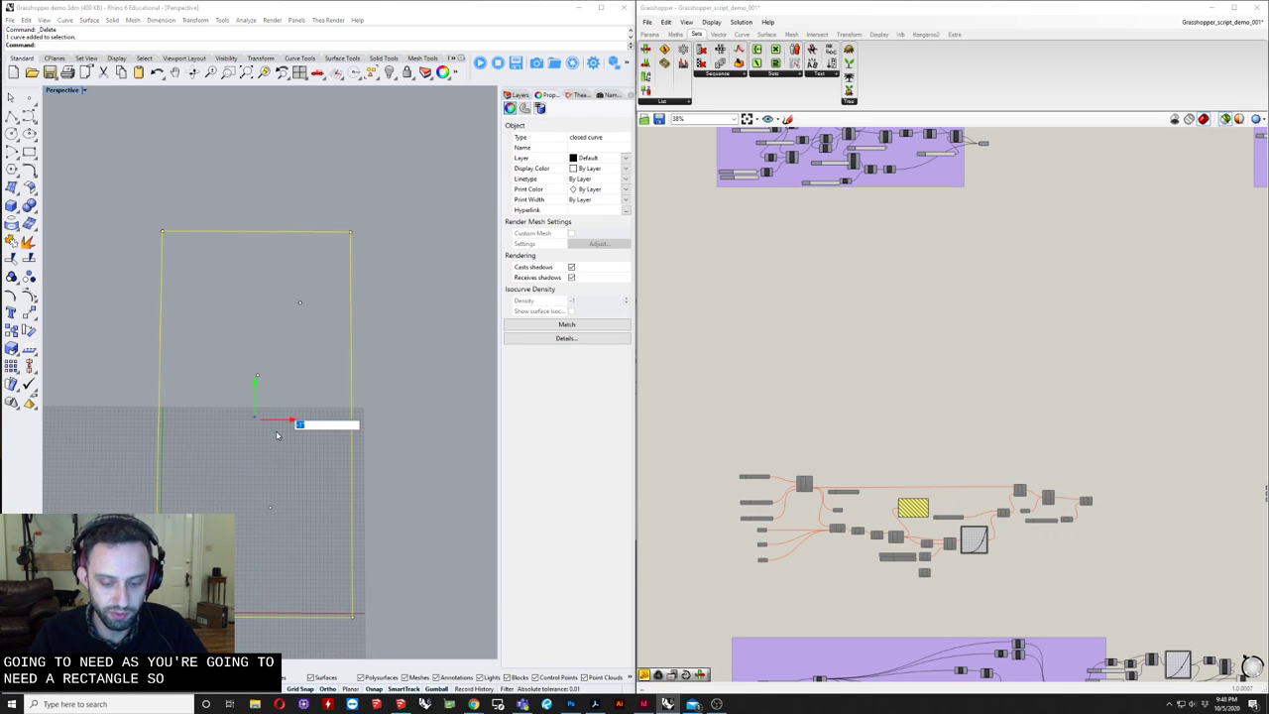
left_click(460, 423)
left_click_drag(388, 391, 319, 449)
key("Delete")
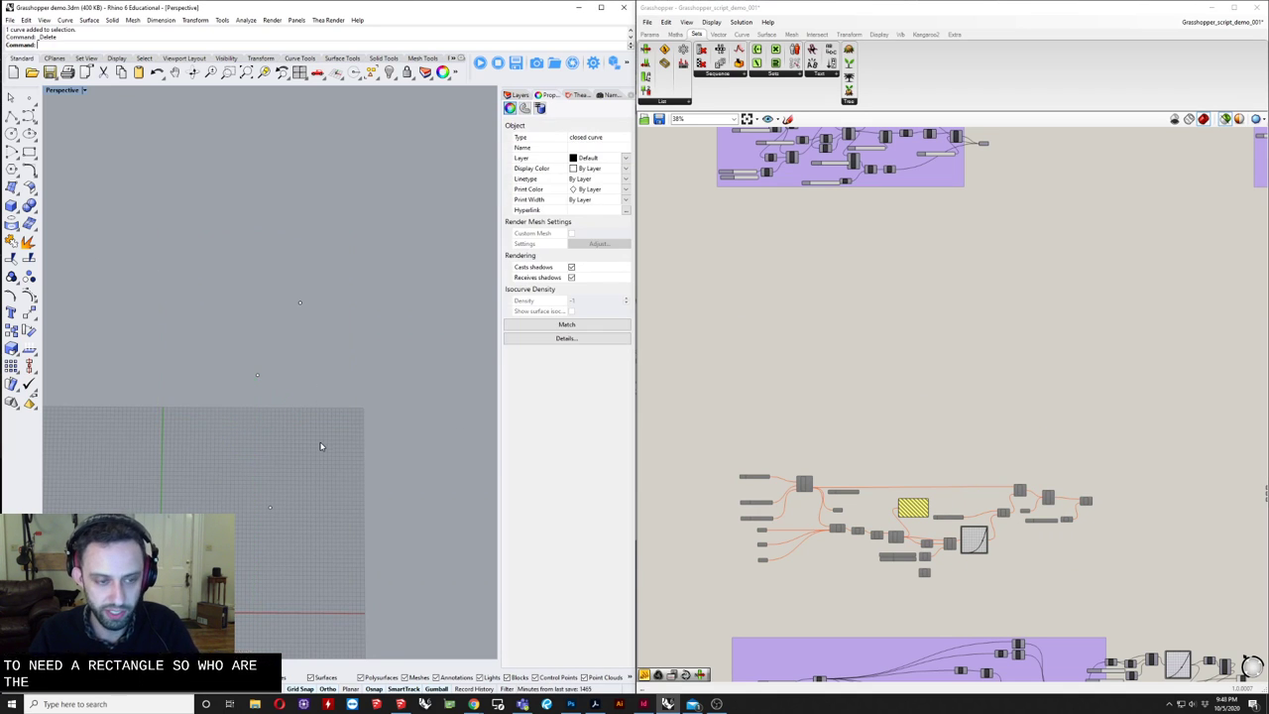
- Check the Rhino document's model units and distance display with the Units command
left_click(35, 157)
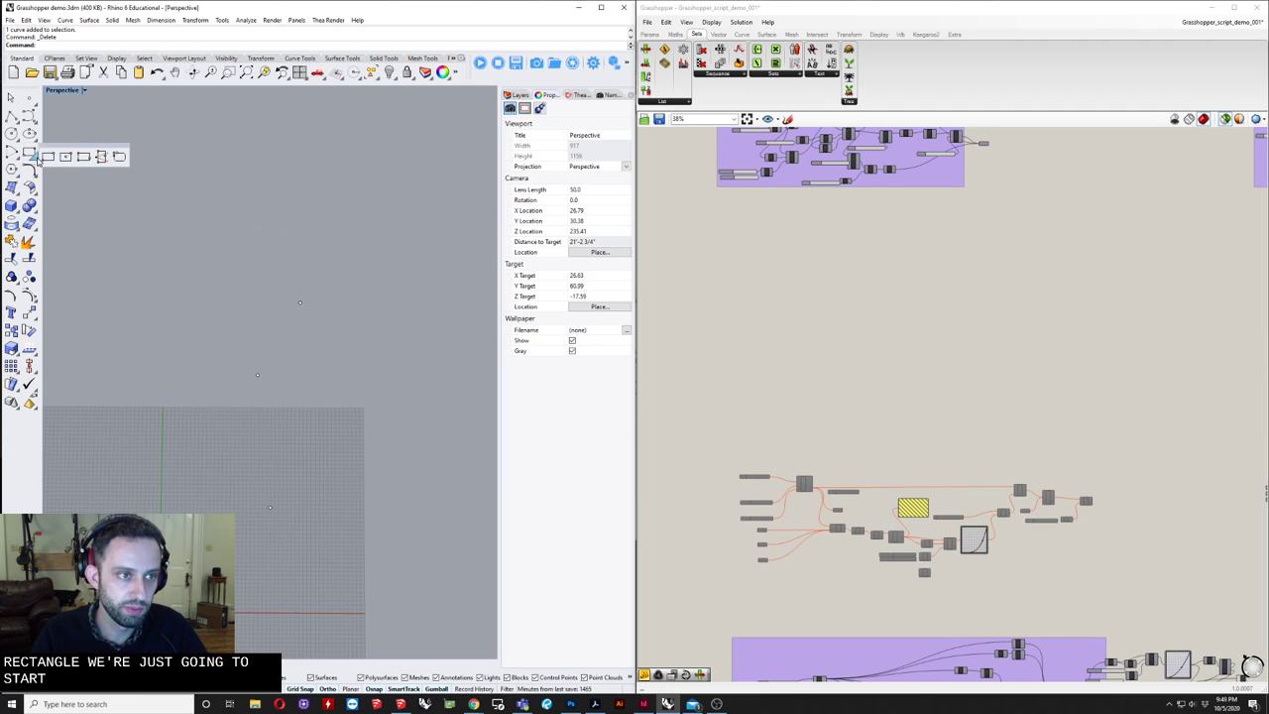
left_click(77, 161)
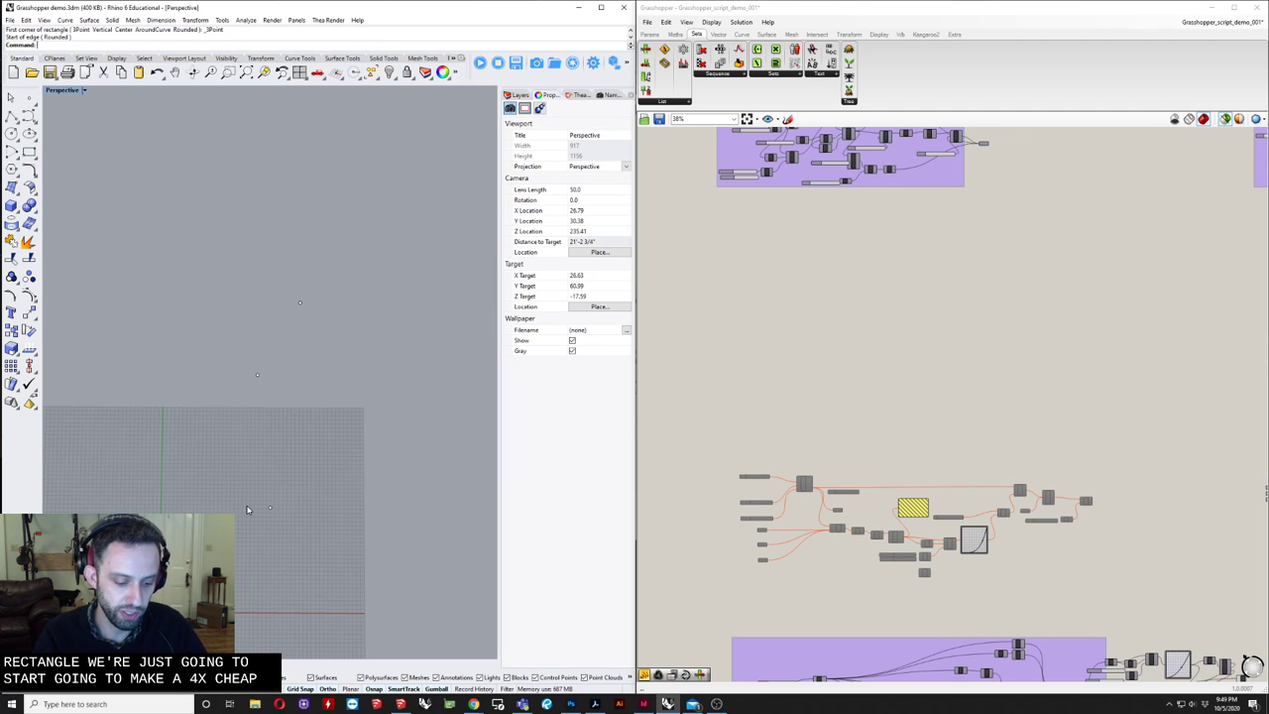
type("Units")
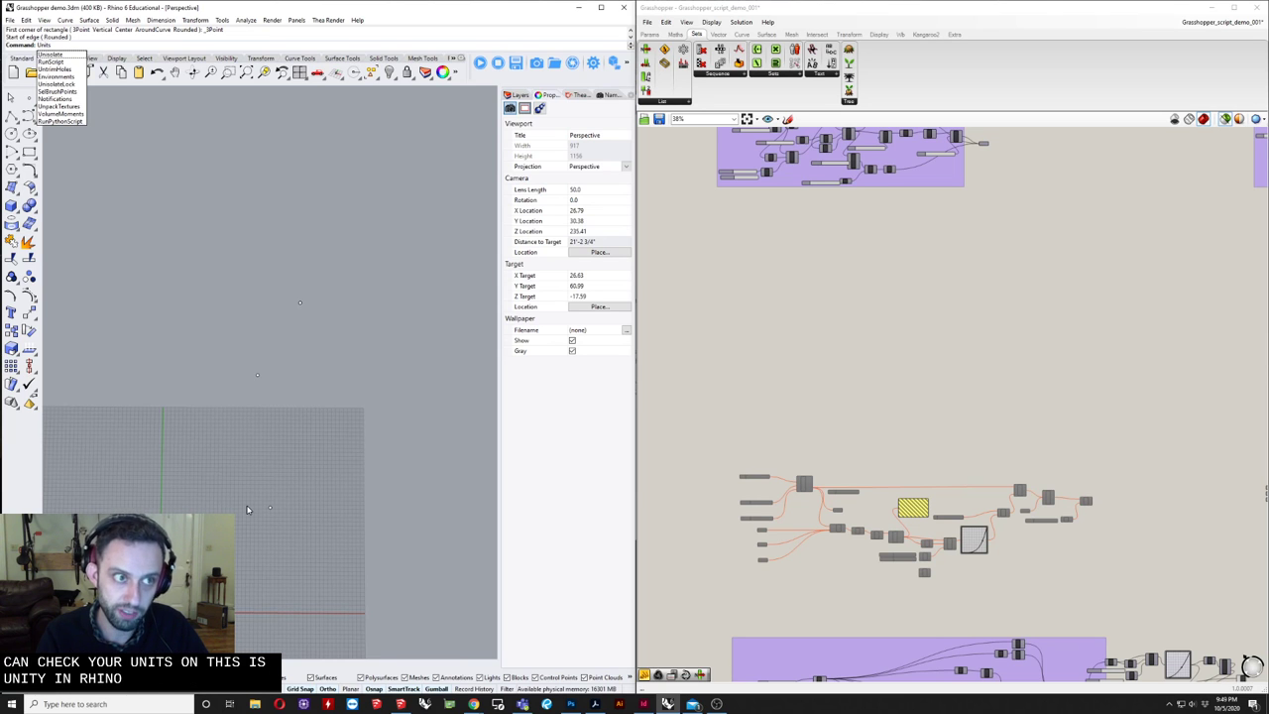
key("Return")
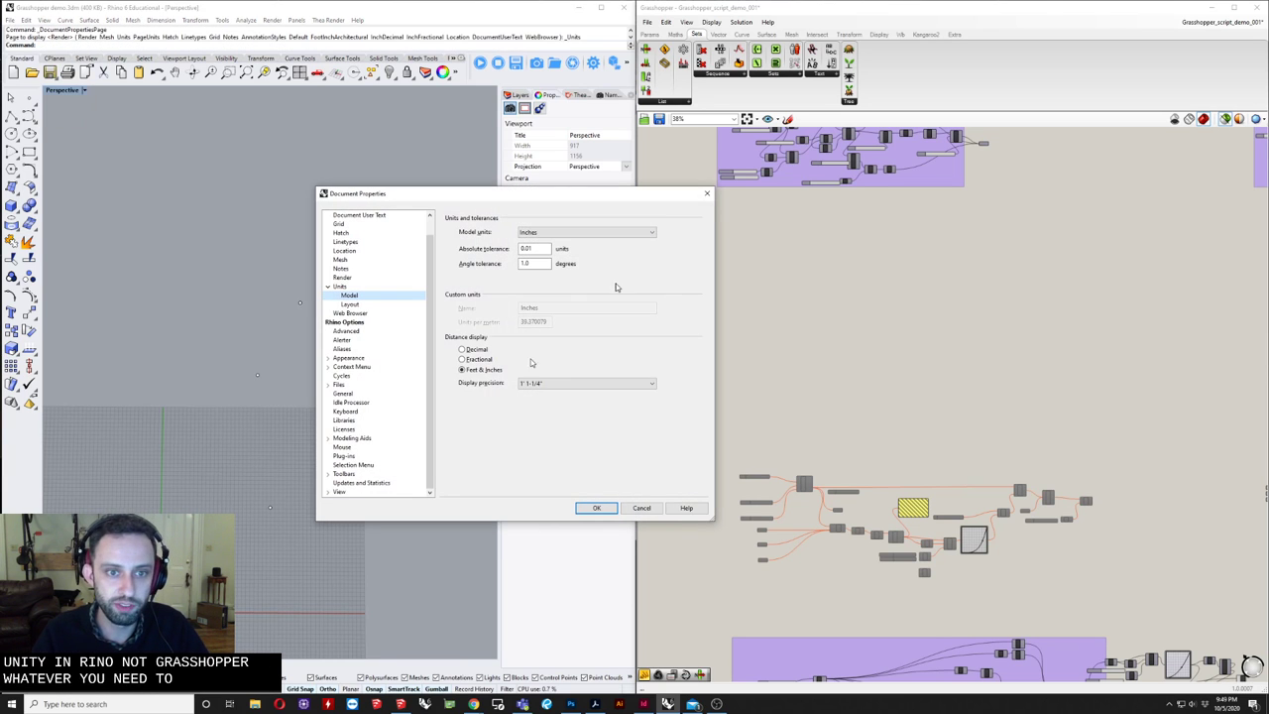
left_click(593, 508)
- Draw a 3-point rectangle from the origin, 4' wide along the red axis and 8' long
left_click(35, 157)
left_click(82, 159)
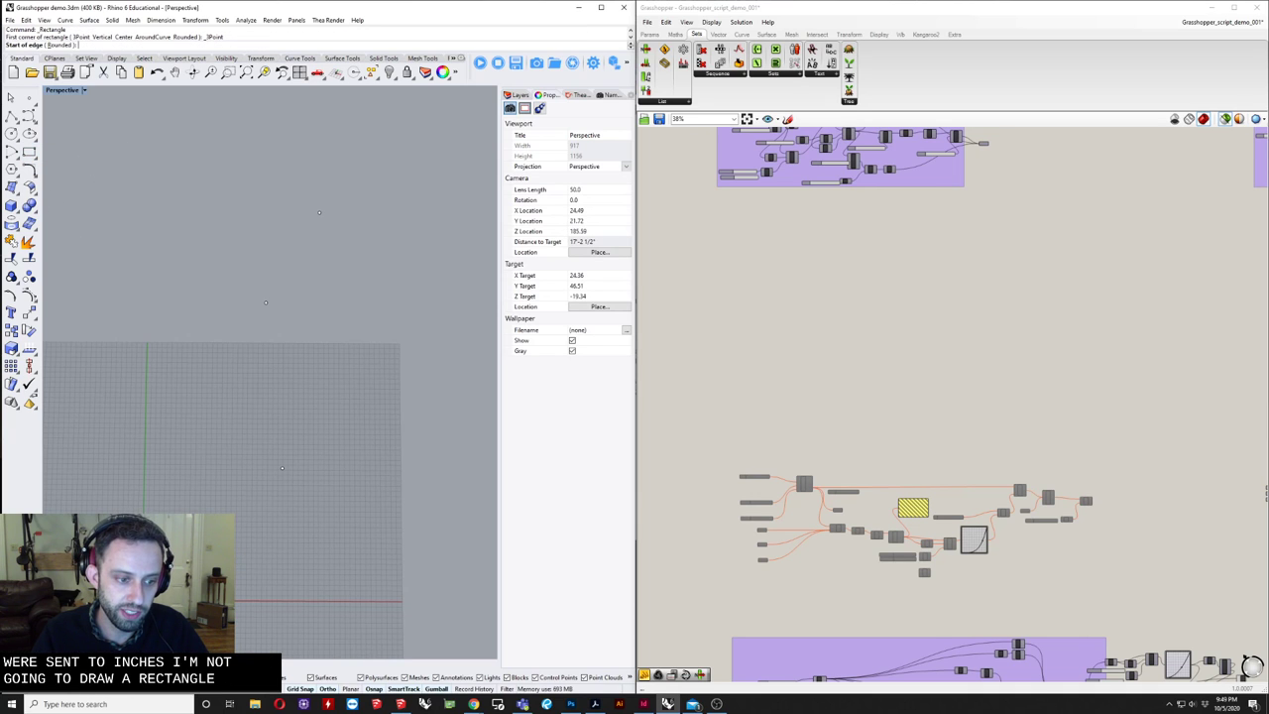
right_click_drag(282, 382, 302, 323)
scroll(164, 557, "up", 12)
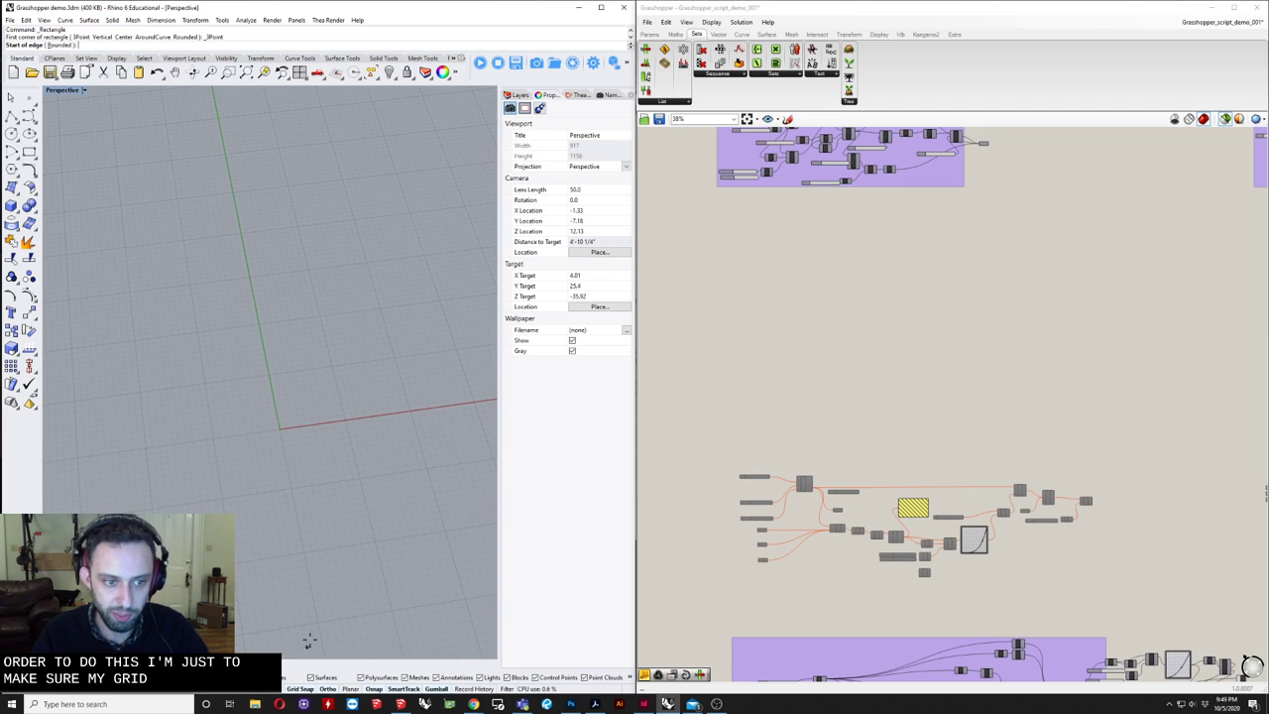
left_click(281, 428)
scroll(199, 446, "down", 4)
type("4'")
key("Return")
left_click(320, 447)
type("8'")
key("Return")
scroll(308, 187, "down", 2)
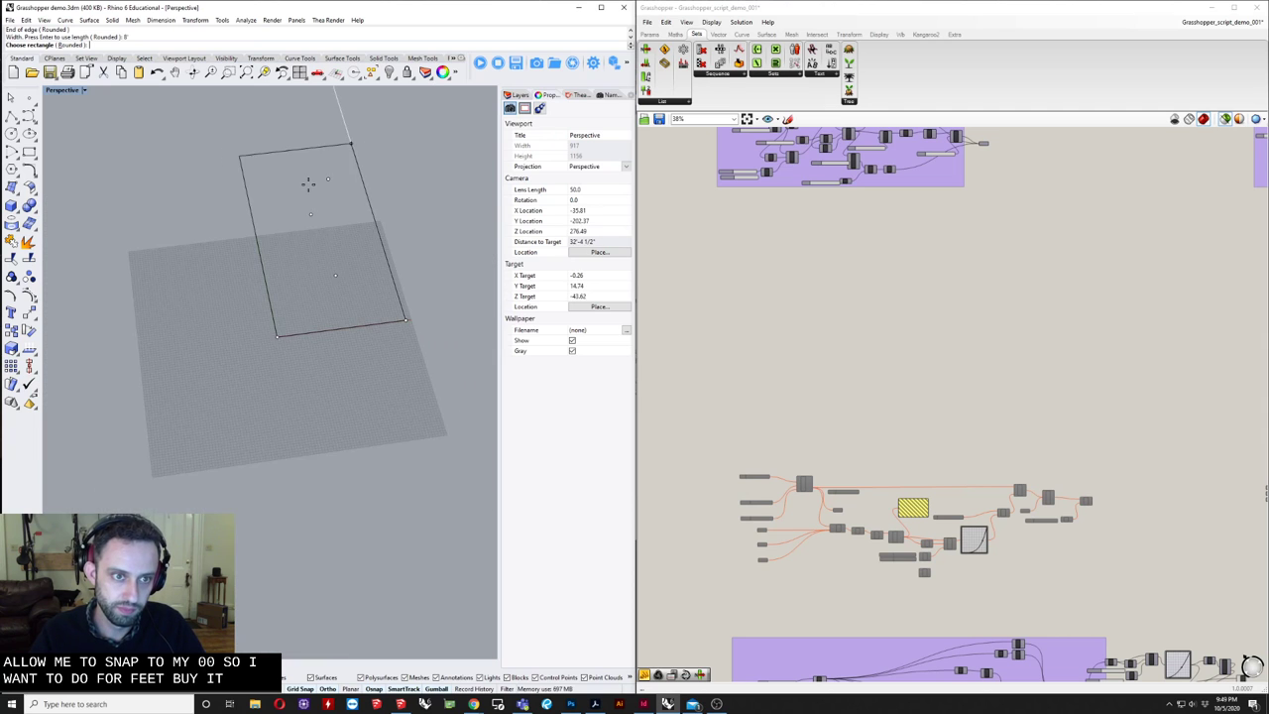
type("8'")
key("Return")
left_click(308, 180)
- Move the middle attractor point sideways toward the rectangle's long edge on the green axis
right_click_drag(324, 215, 302, 241)
left_click(333, 269)
left_click_drag(356, 246, 302, 250)
left_click(329, 337)
right_click_drag(318, 363, 318, 383)
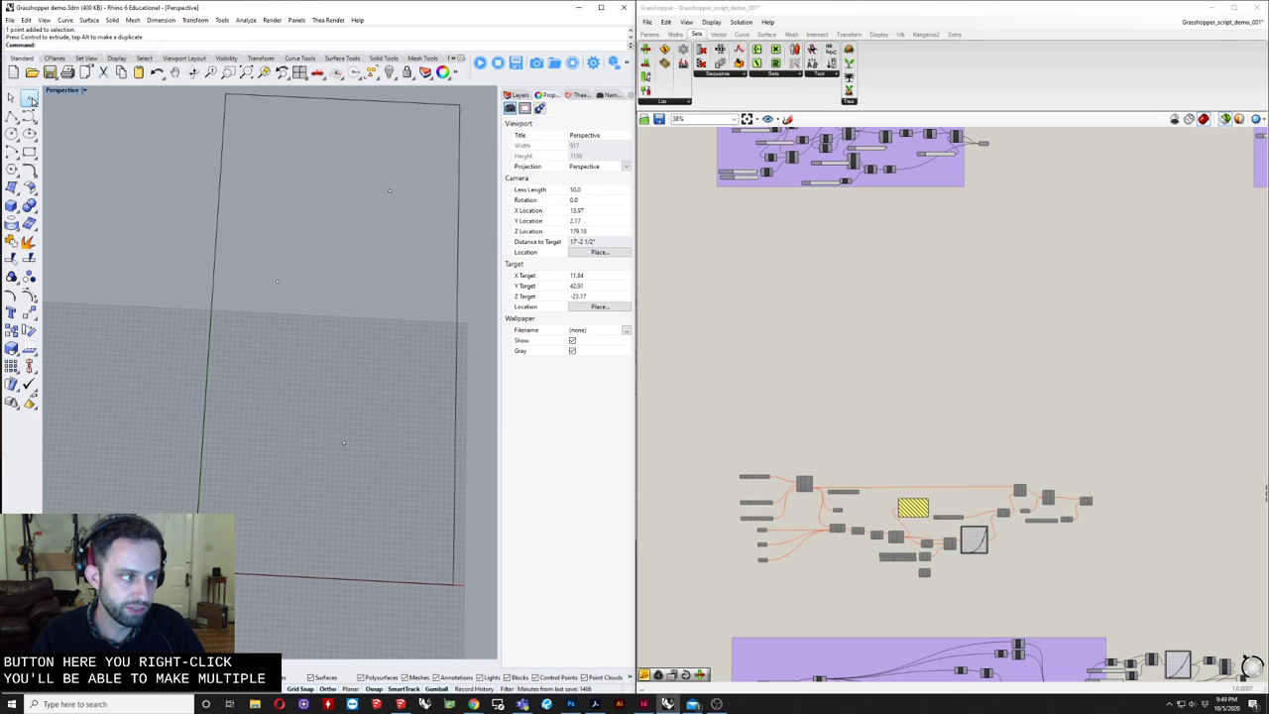
- Scatter four extra points inside the rectangle with the multiple-points command
left_click(31, 100)
left_click(303, 191)
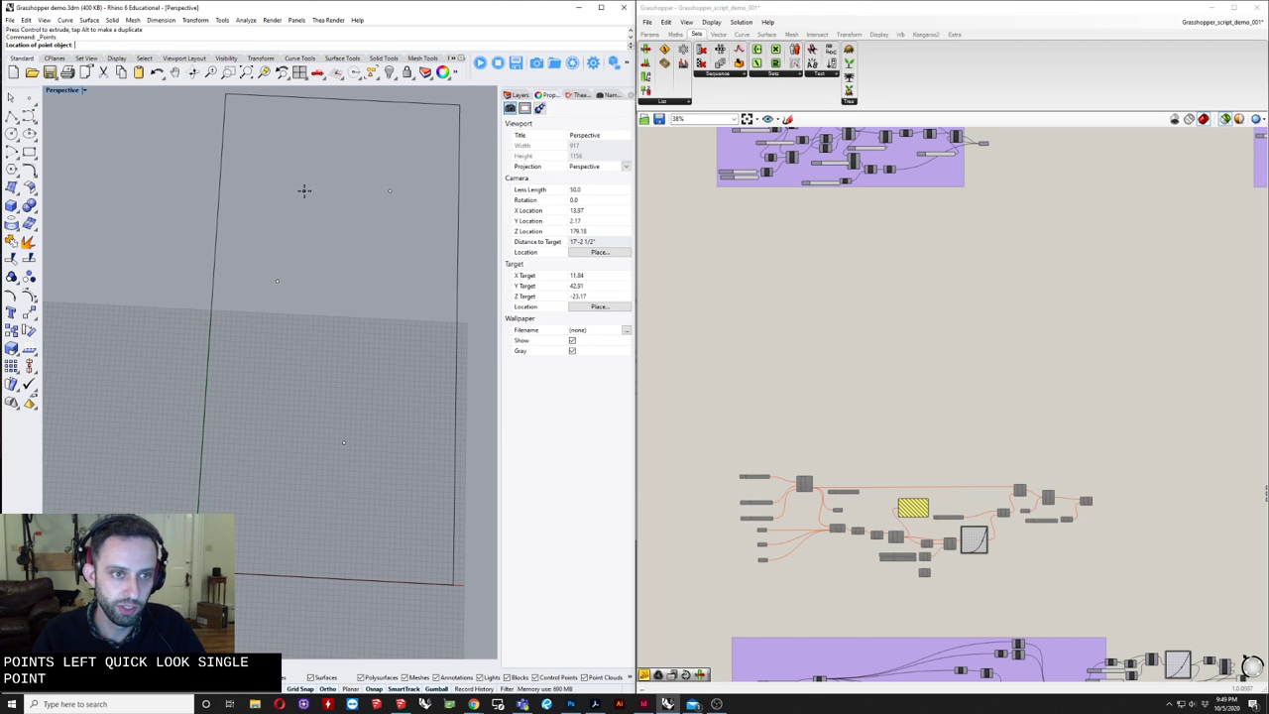
key("Return")
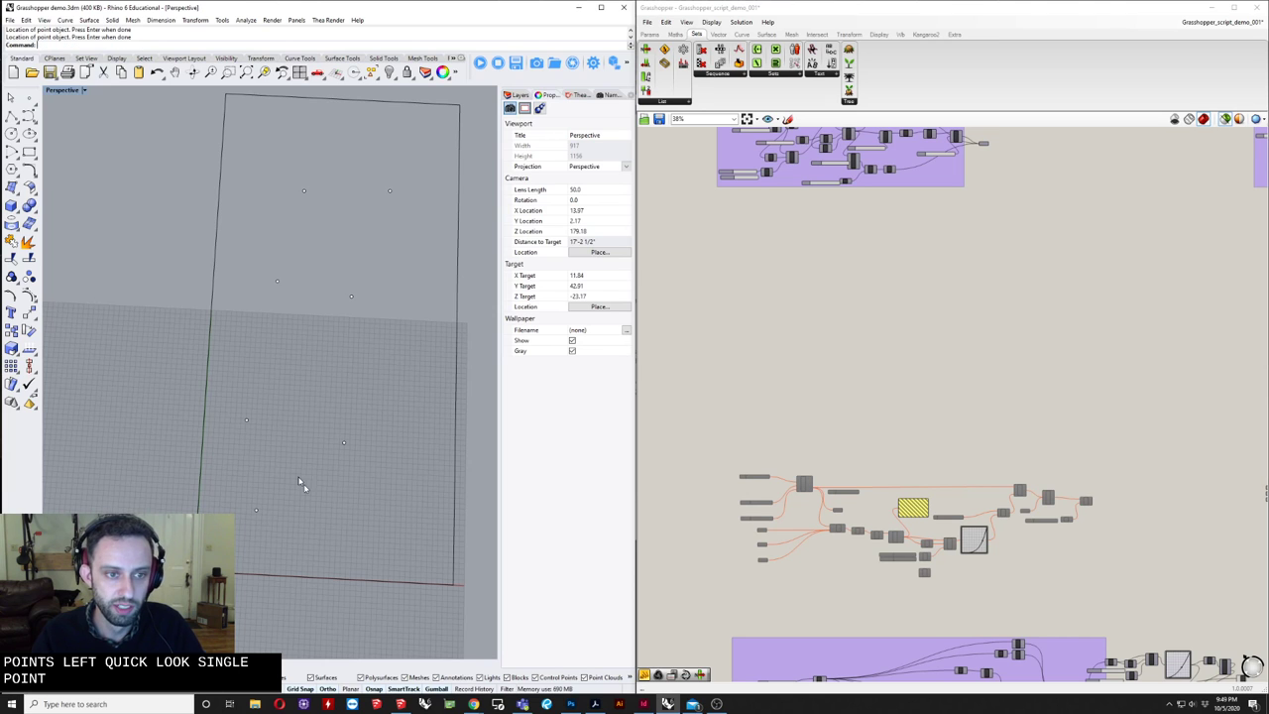
- Delete the four extra points, keeping the three original attractor points
left_click_drag(242, 555, 282, 381)
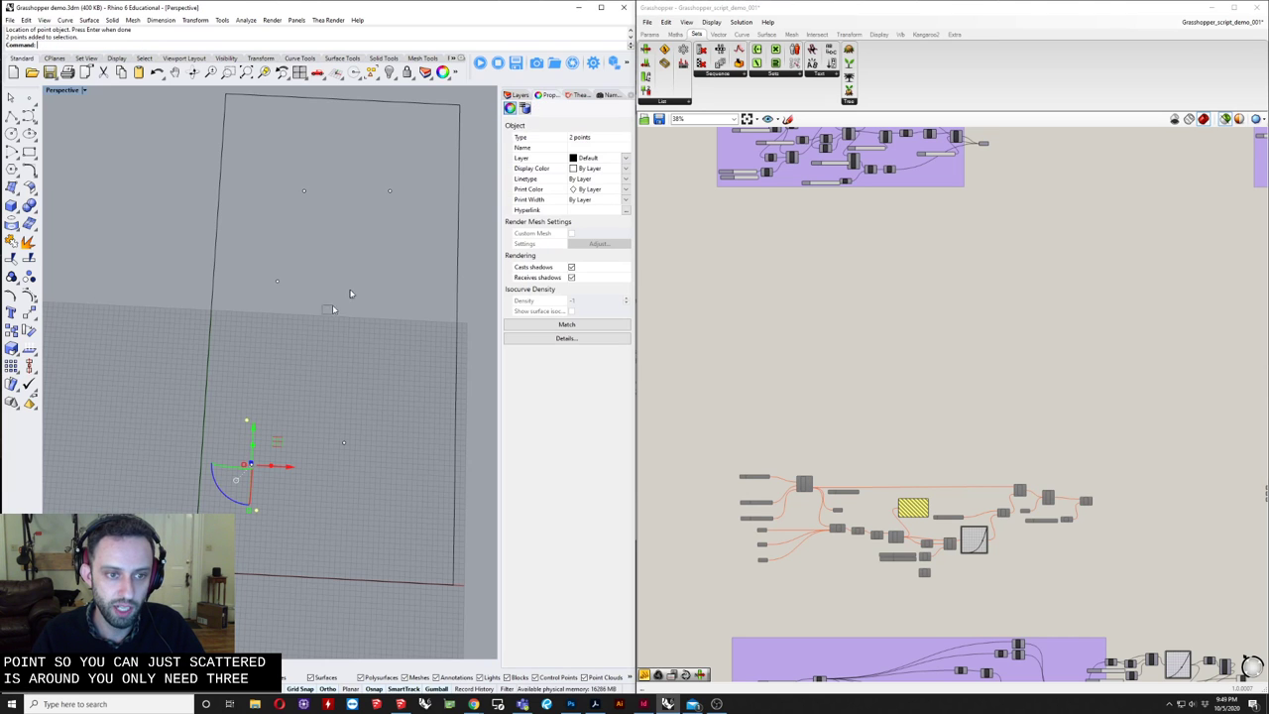
left_click_drag(391, 246, 391, 245, "shift")
left_click_drag(291, 154, 334, 212, "shift")
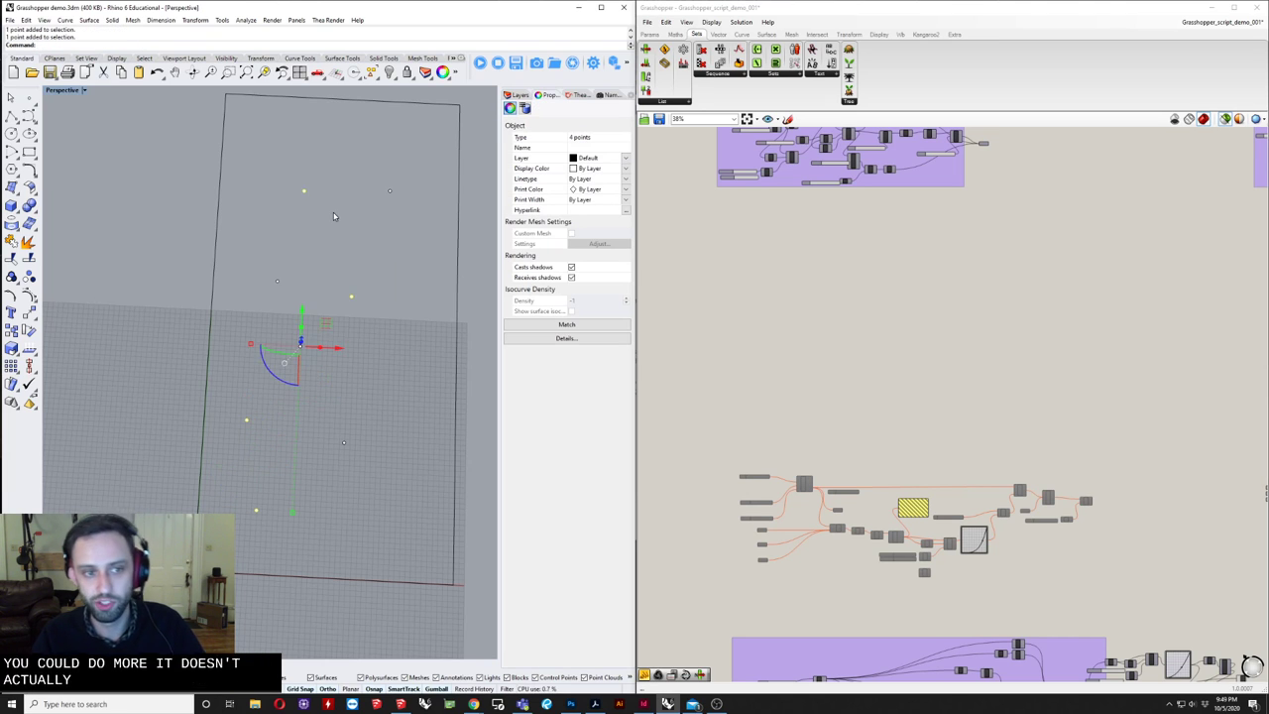
scroll(333, 212, "down", 3)
key("Delete")
right_click(313, 249)
right_click_drag(312, 215, 293, 337)
scroll(300, 254, "up", 4)
right_click_drag(271, 433, 286, 416)
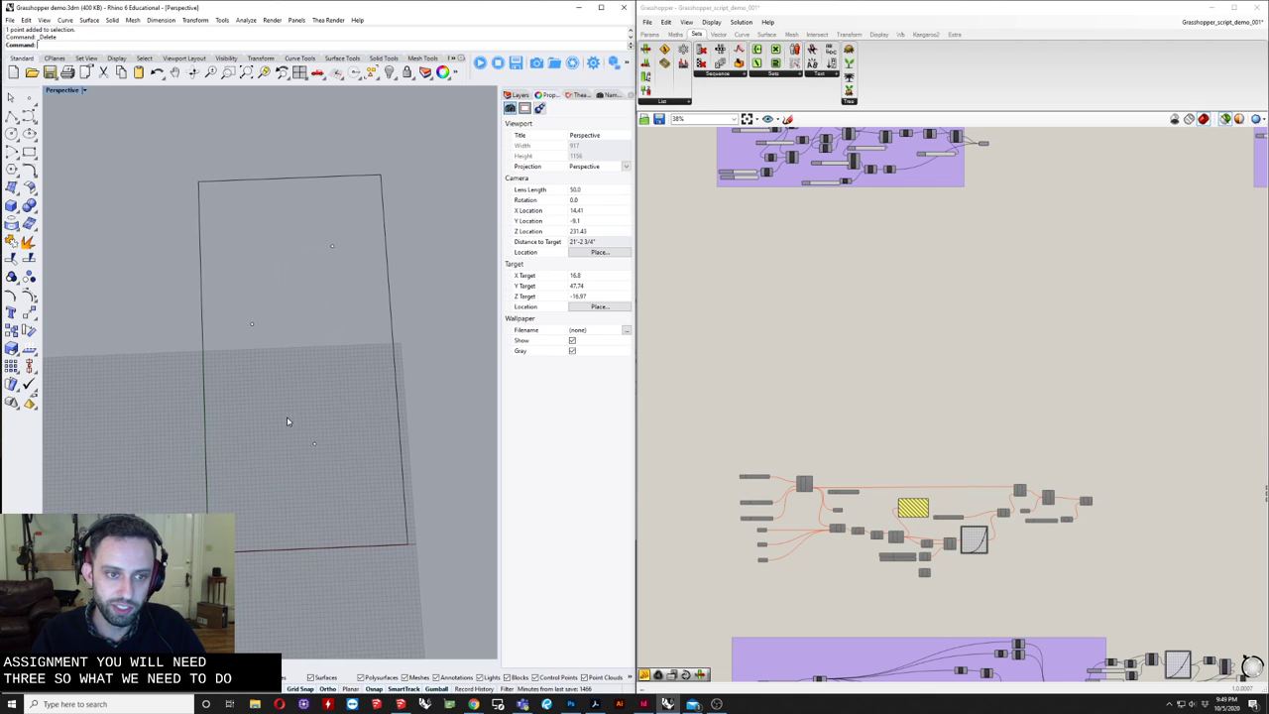
- Add a Point parameter to the empty area of the Grasshopper canvas above the disabled script
scroll(777, 444, "up", 4)
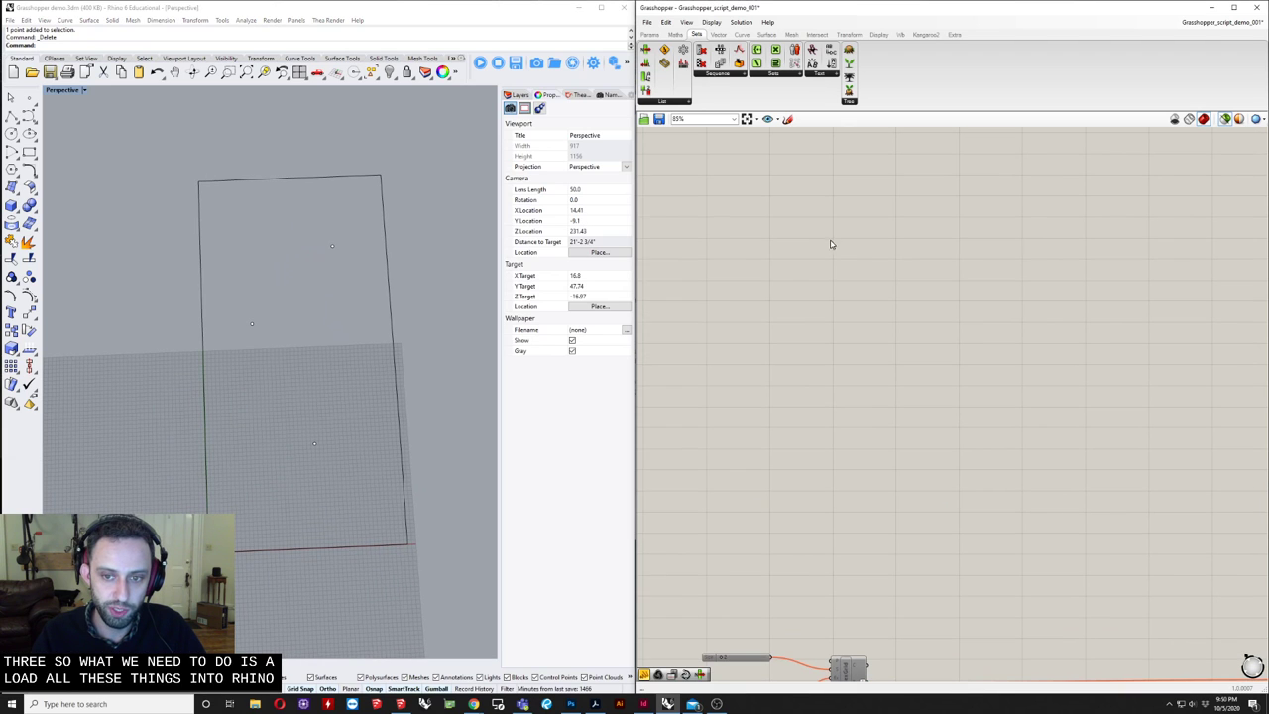
double_click(768, 287)
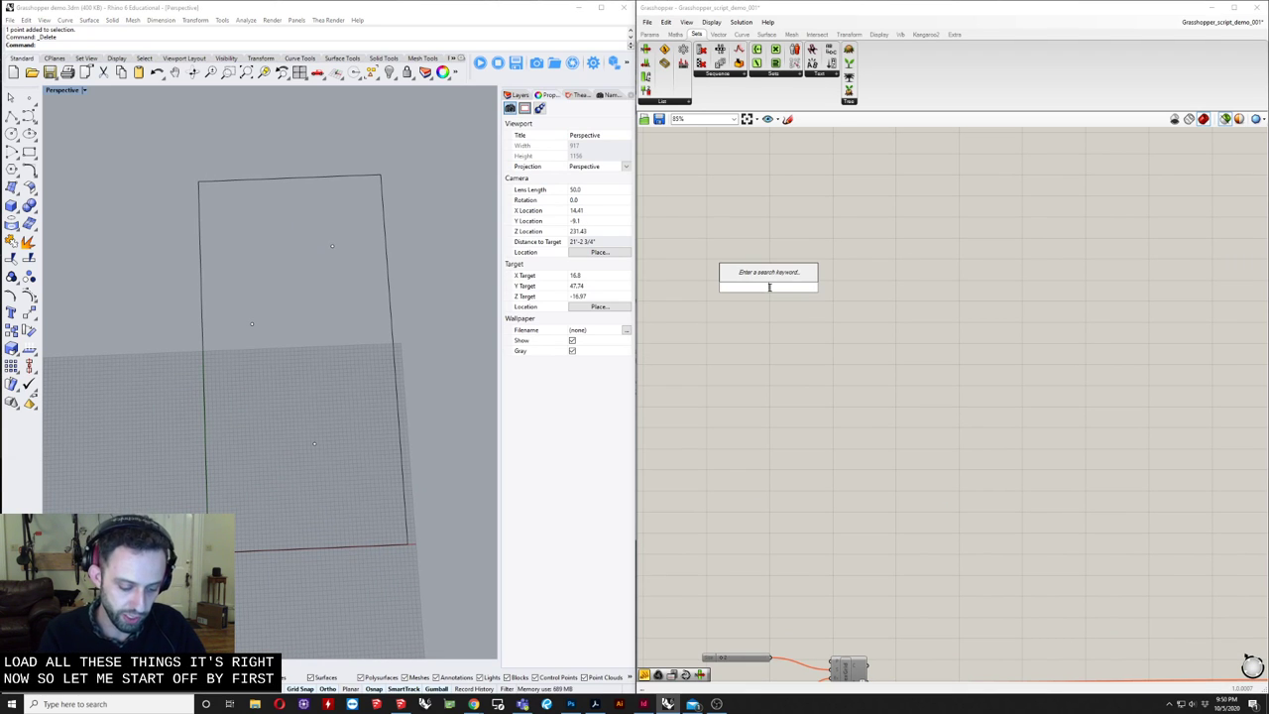
type("point")
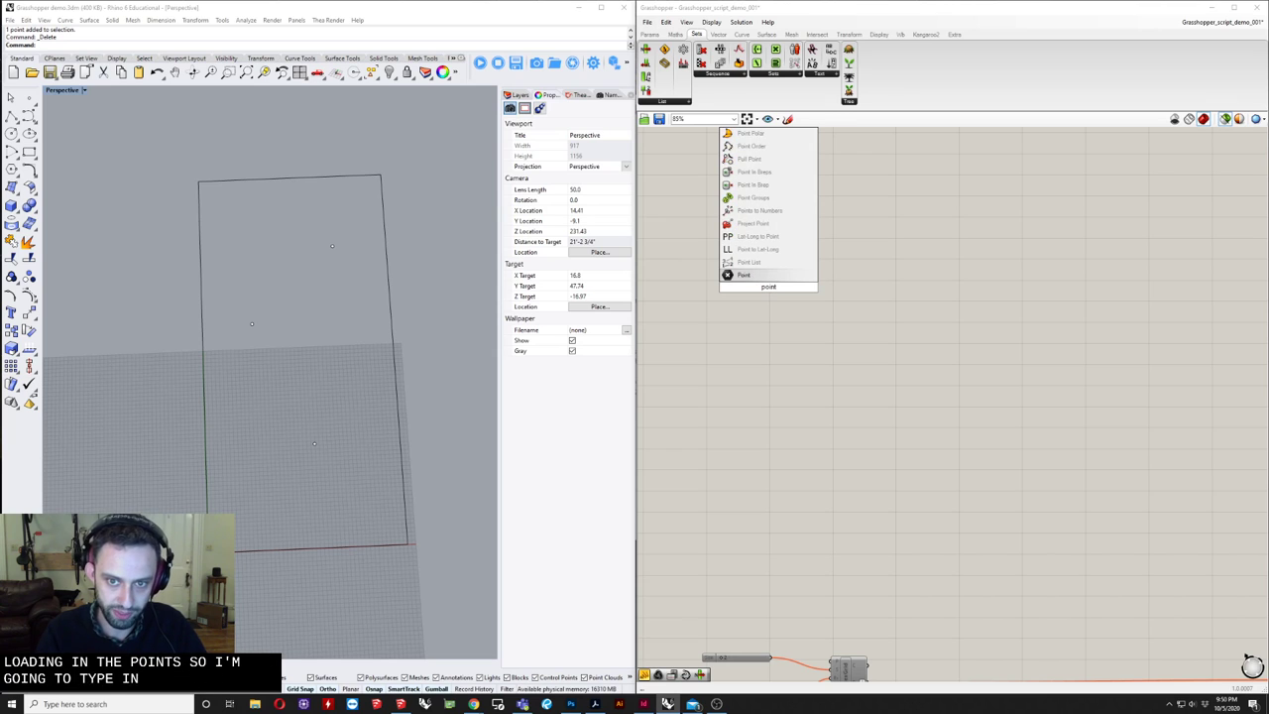
key("Return")
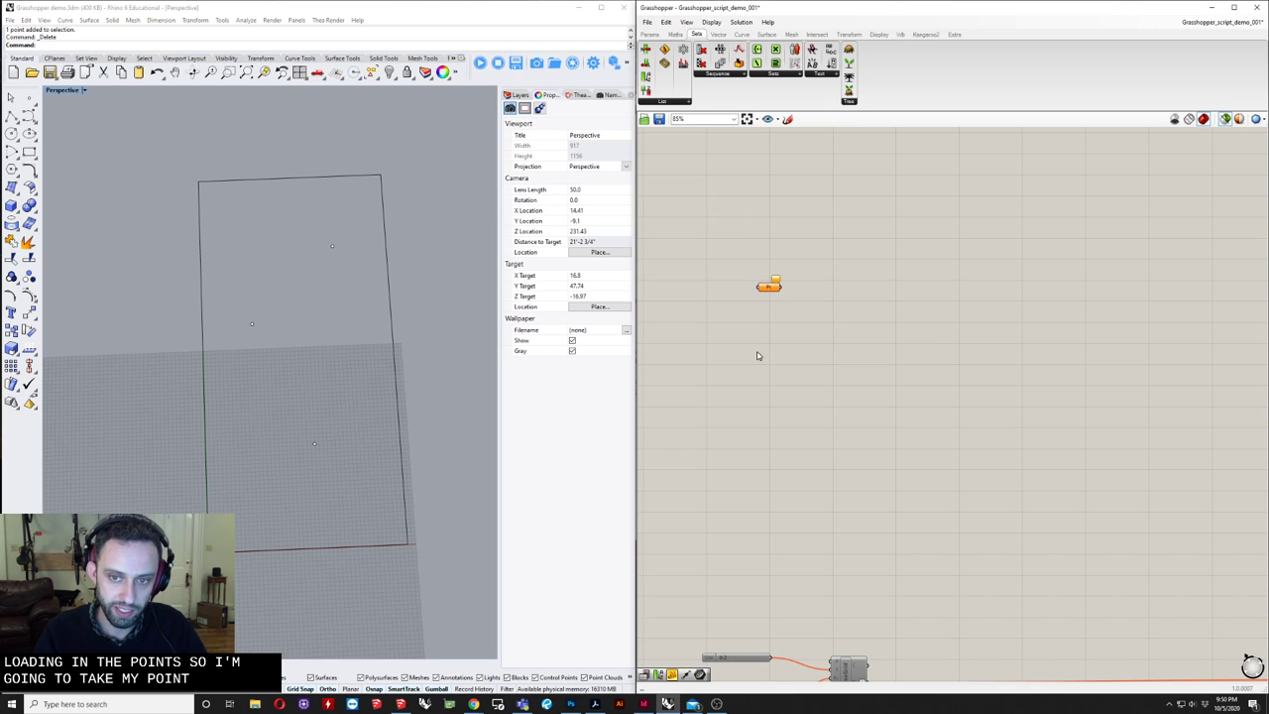
- Reference all three Rhino points in the Point parameter using Set Multiple Points
scroll(764, 292, "up", 3)
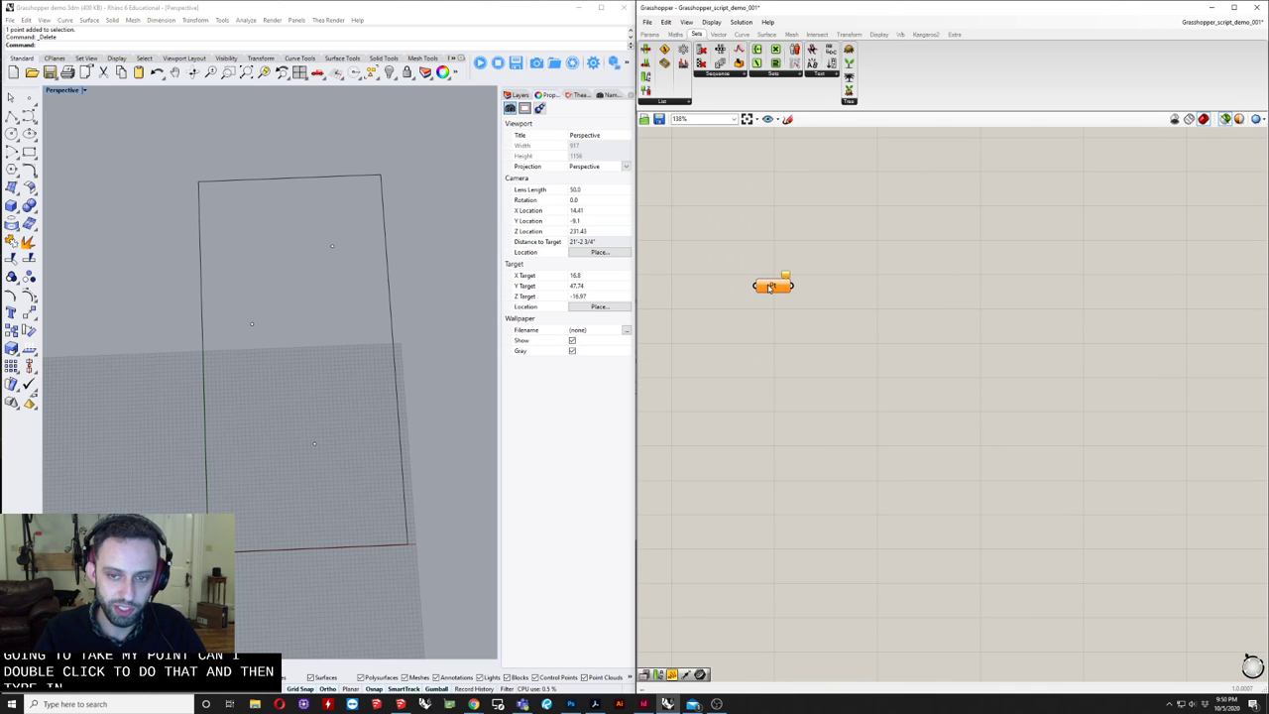
left_click(757, 317)
left_click(774, 288)
left_click_drag(773, 287, 764, 296)
right_click(768, 293)
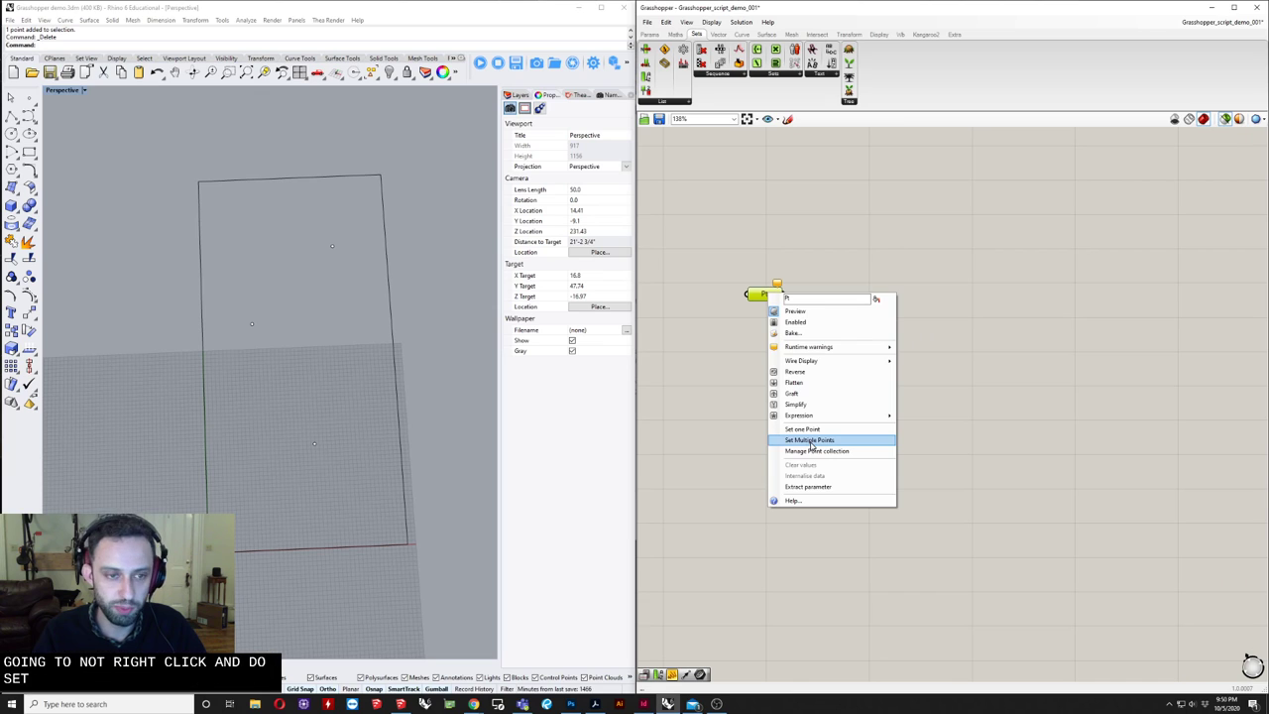
left_click(811, 440)
left_click_drag(153, 235, 356, 474)
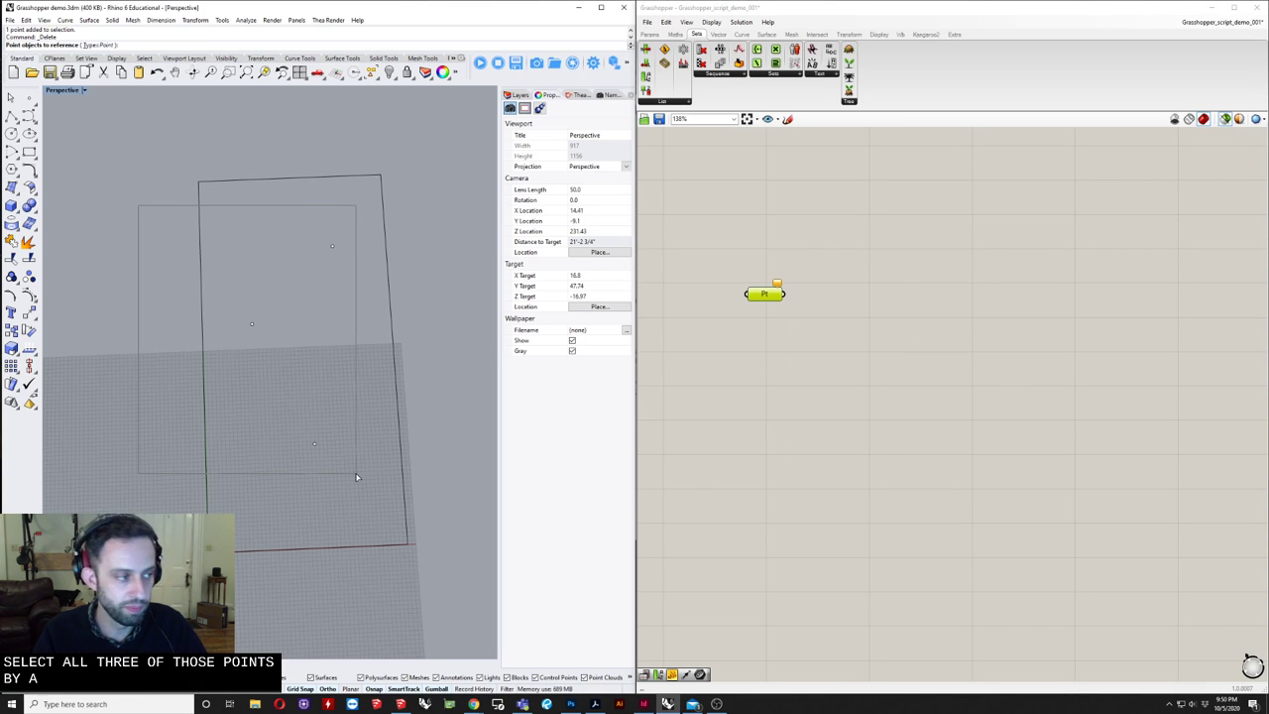
left_click_drag(356, 478, 355, 476)
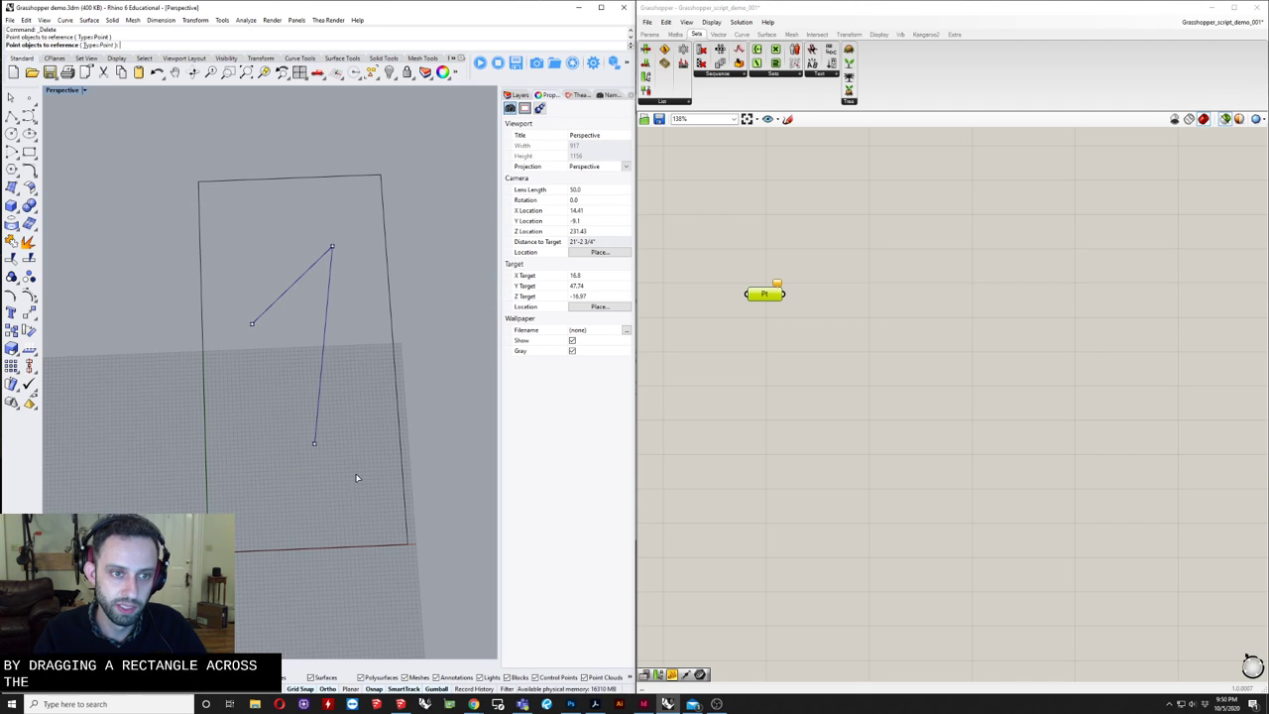
key("Return")
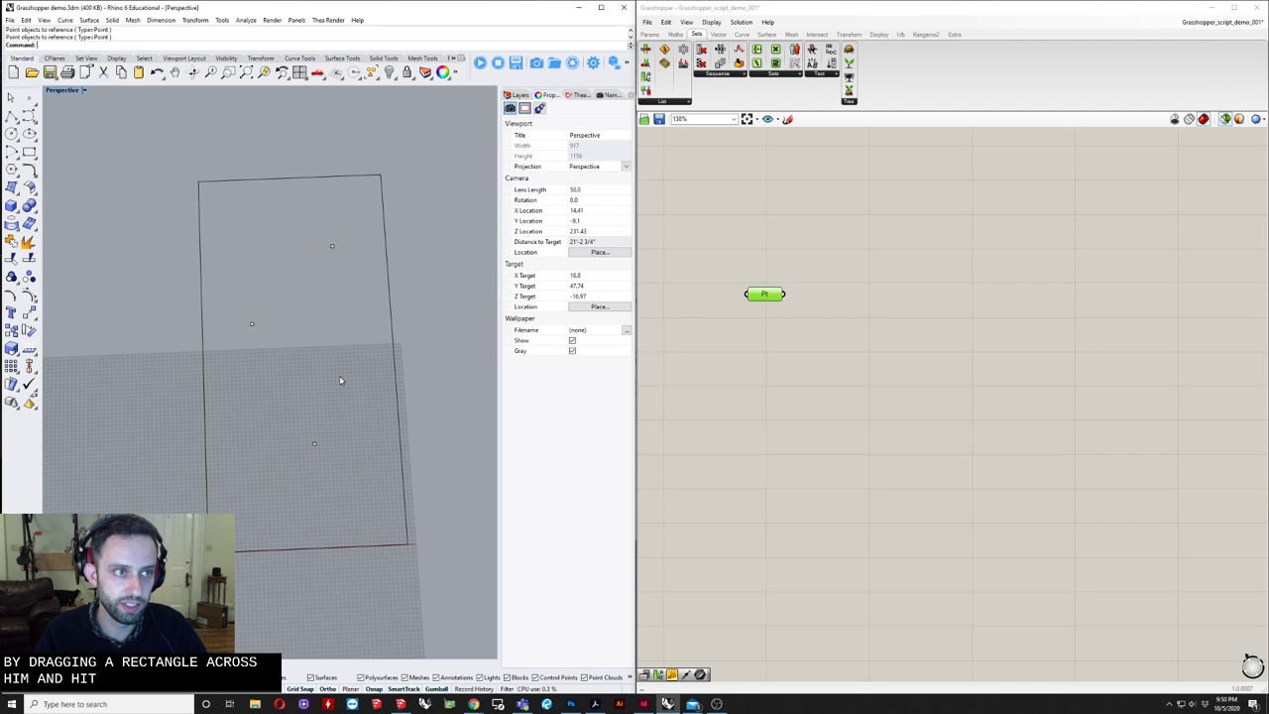
- Add a Curve parameter to the canvas directly below the Point parameter
left_click(787, 343)
left_click(764, 295)
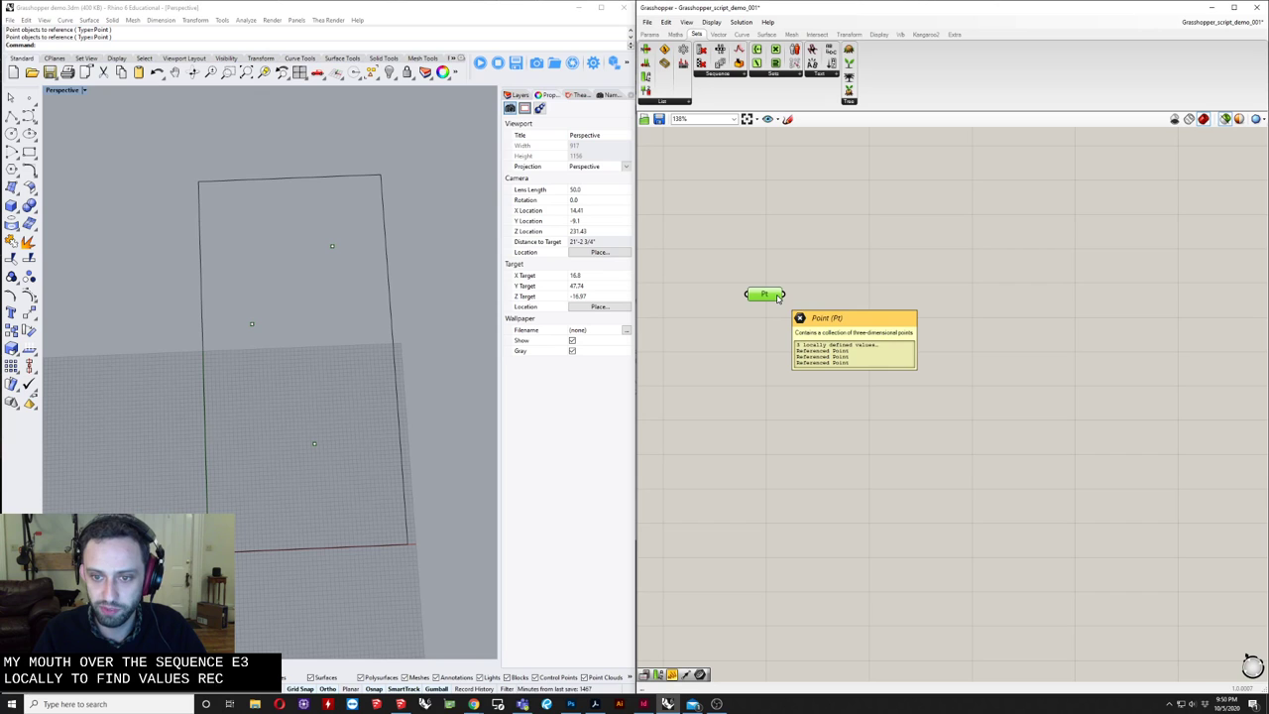
middle_click(764, 464)
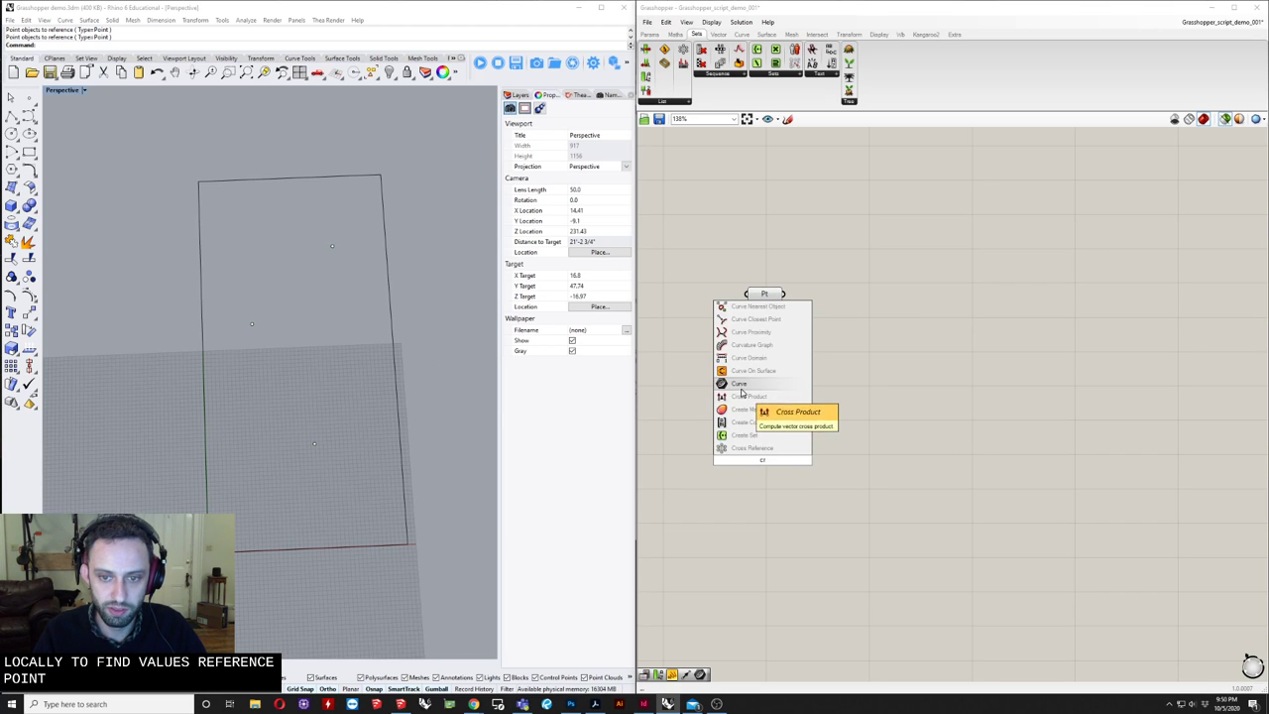
left_click(743, 394)
left_click_drag(762, 458, 763, 361)
- Reference the Rhino panel rectangle in the Curve parameter using Set one Curve
right_click(763, 361)
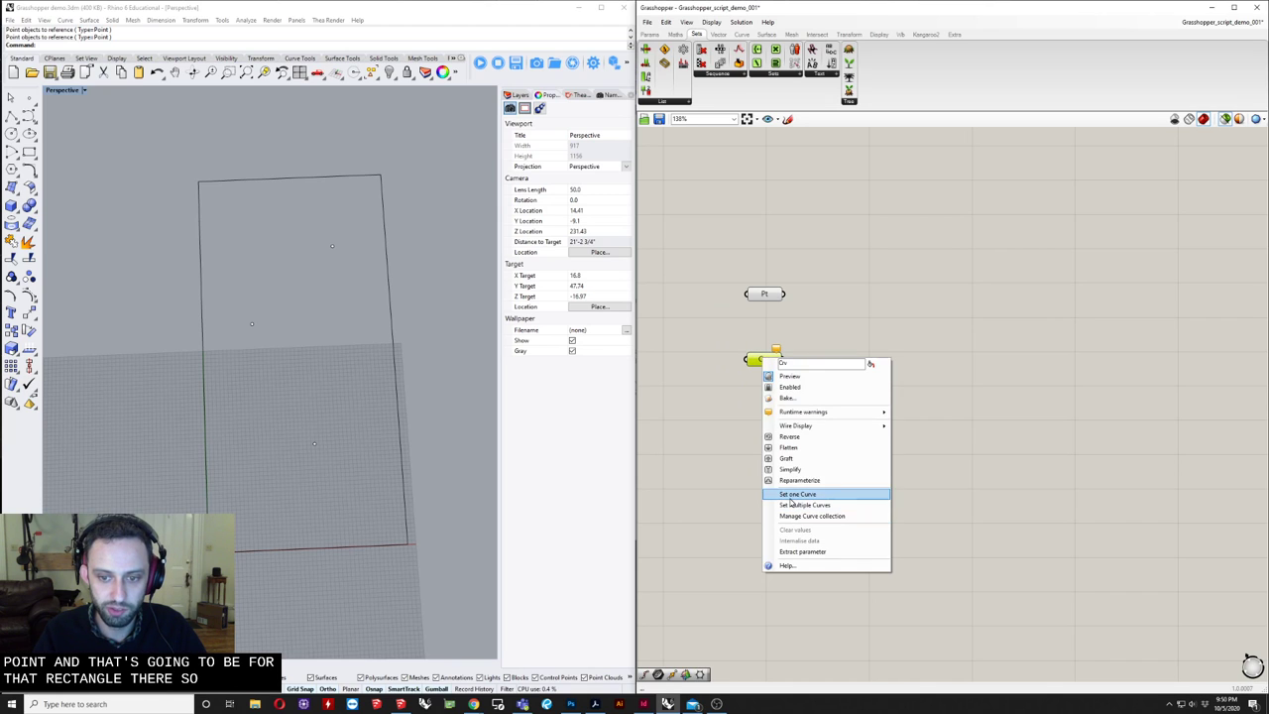
left_click(783, 493)
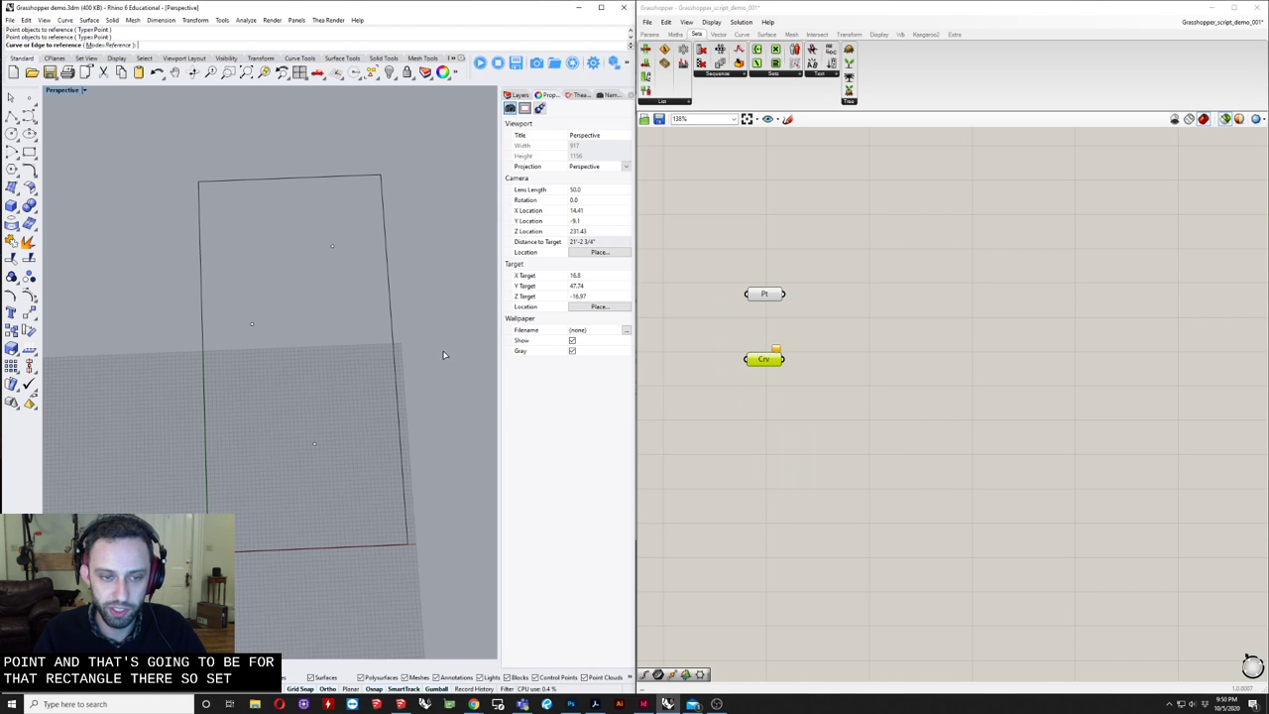
right_click_drag(816, 445, 815, 447)
right_click(763, 362)
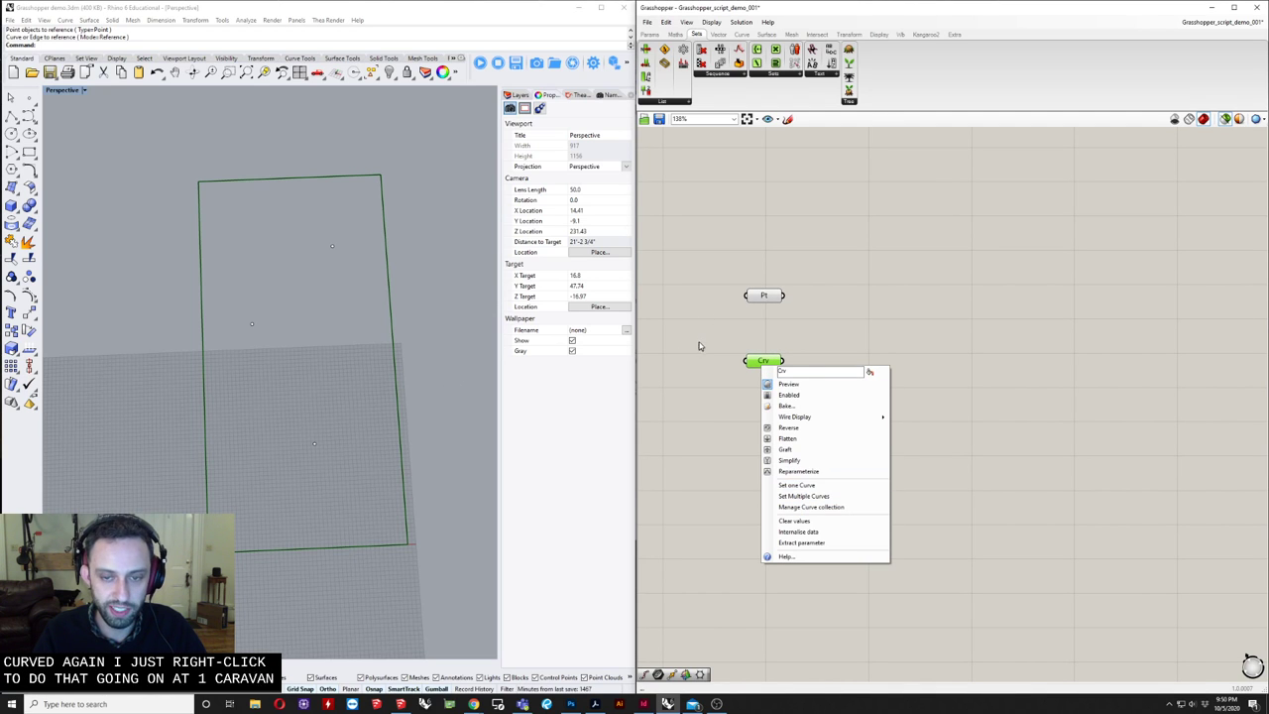
left_click(697, 346)
scroll(789, 412, "down", 3)
scroll(769, 428, "up", 3)
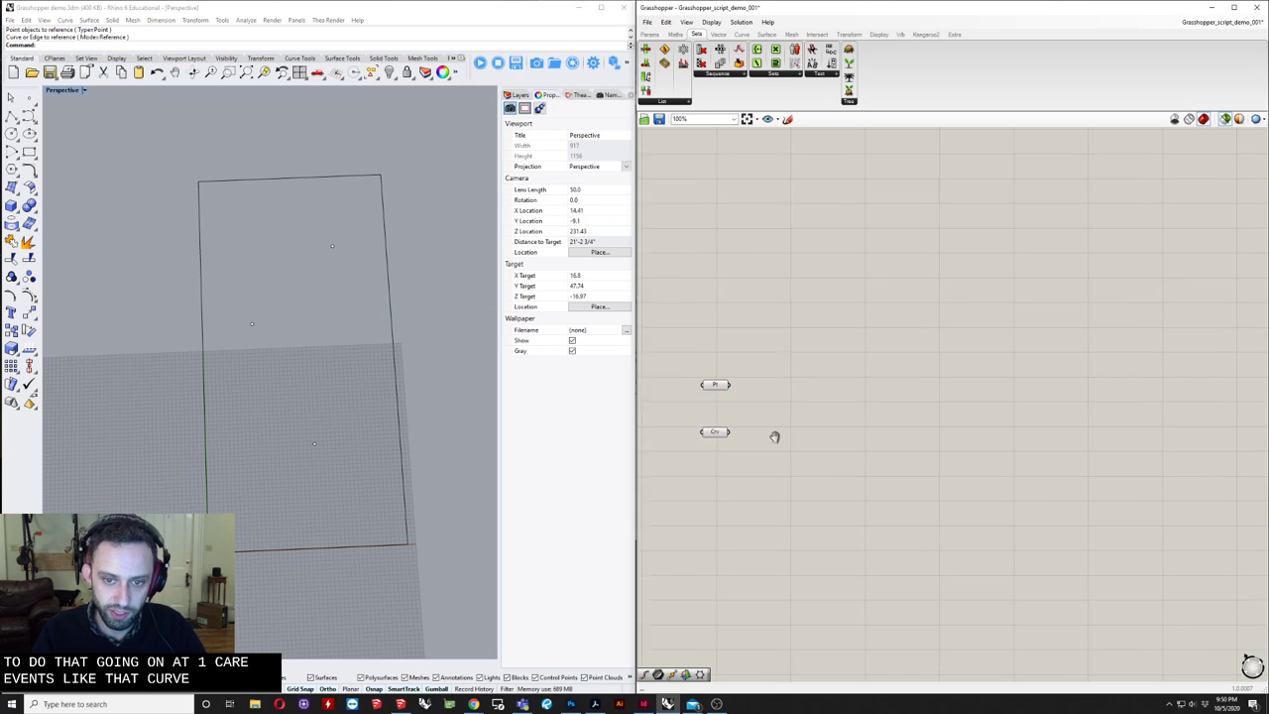
- Add a Hexagonal grid component beside the Point and Curve parameters
right_click_drag(773, 431, 827, 351)
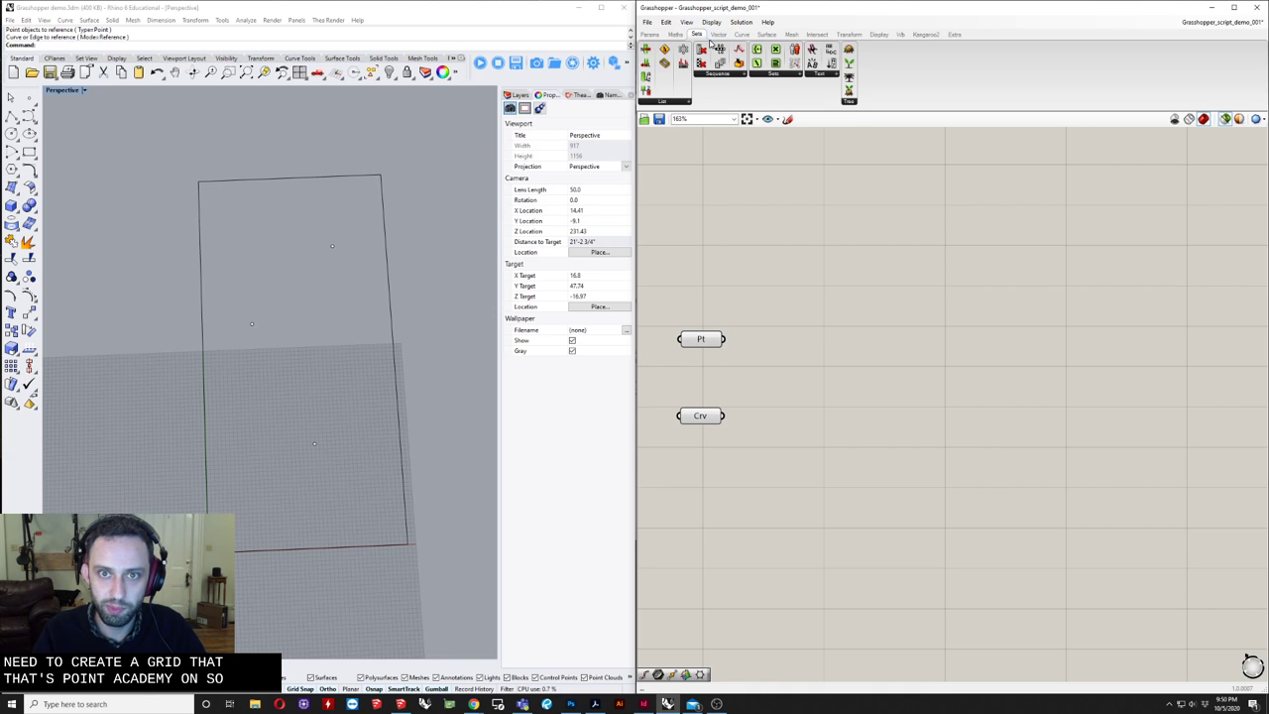
left_click(682, 37)
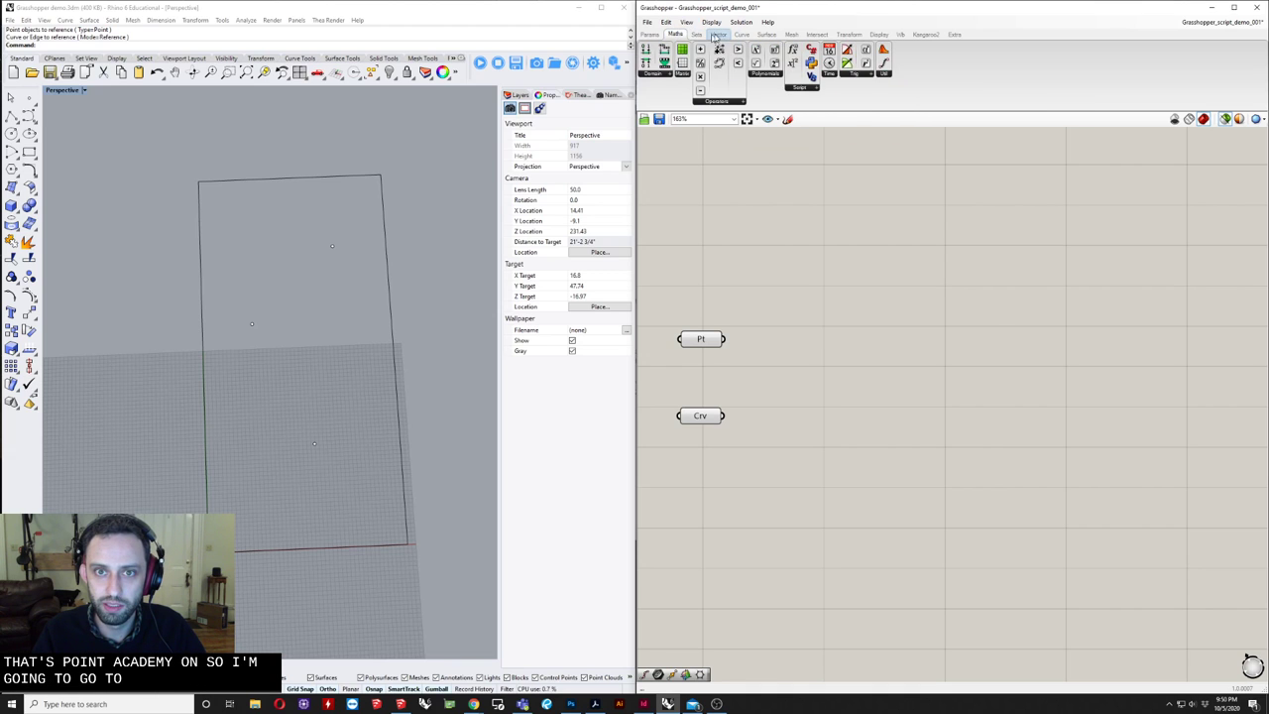
left_click(715, 37)
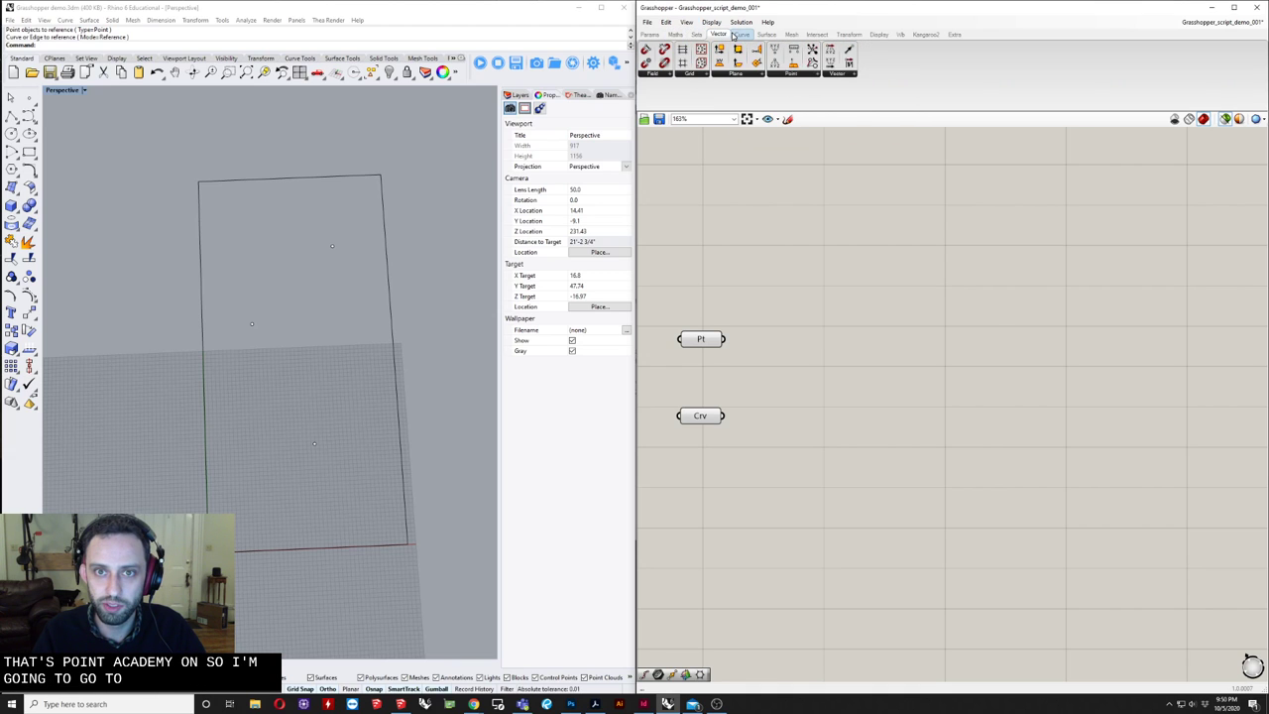
left_click(691, 76)
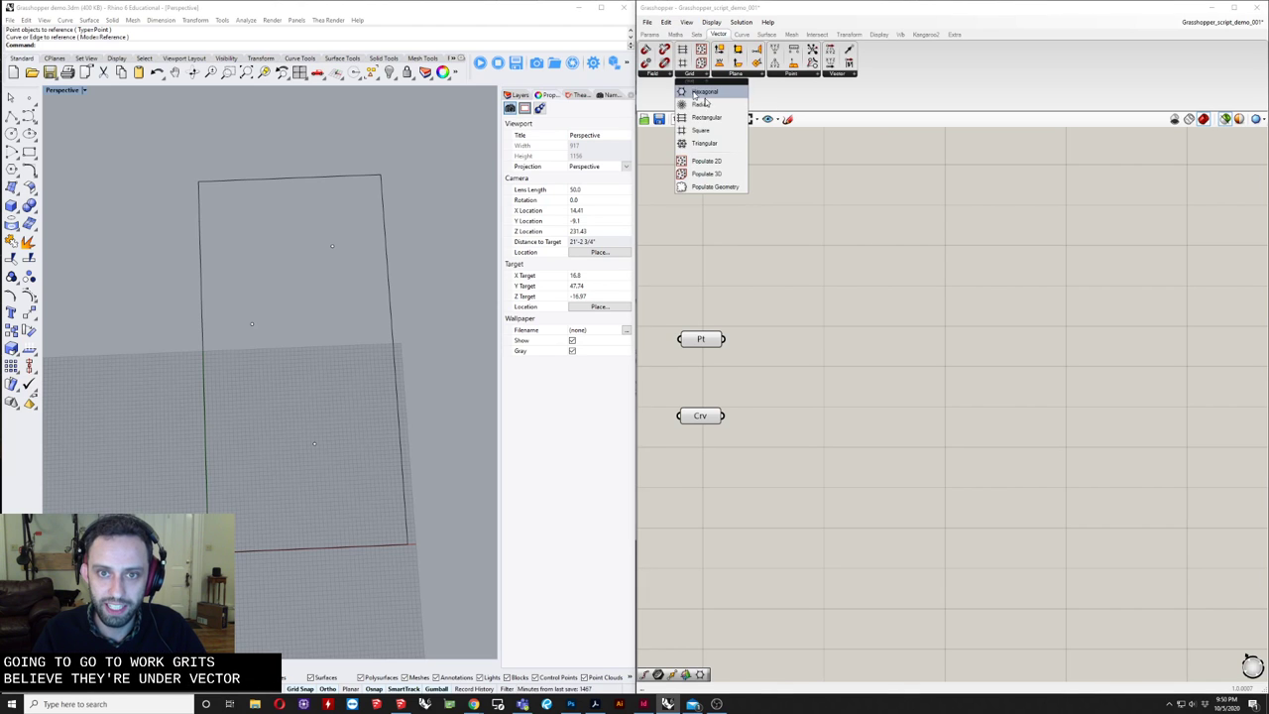
left_click_drag(705, 93, 850, 336)
right_click_drag(891, 393, 892, 403)
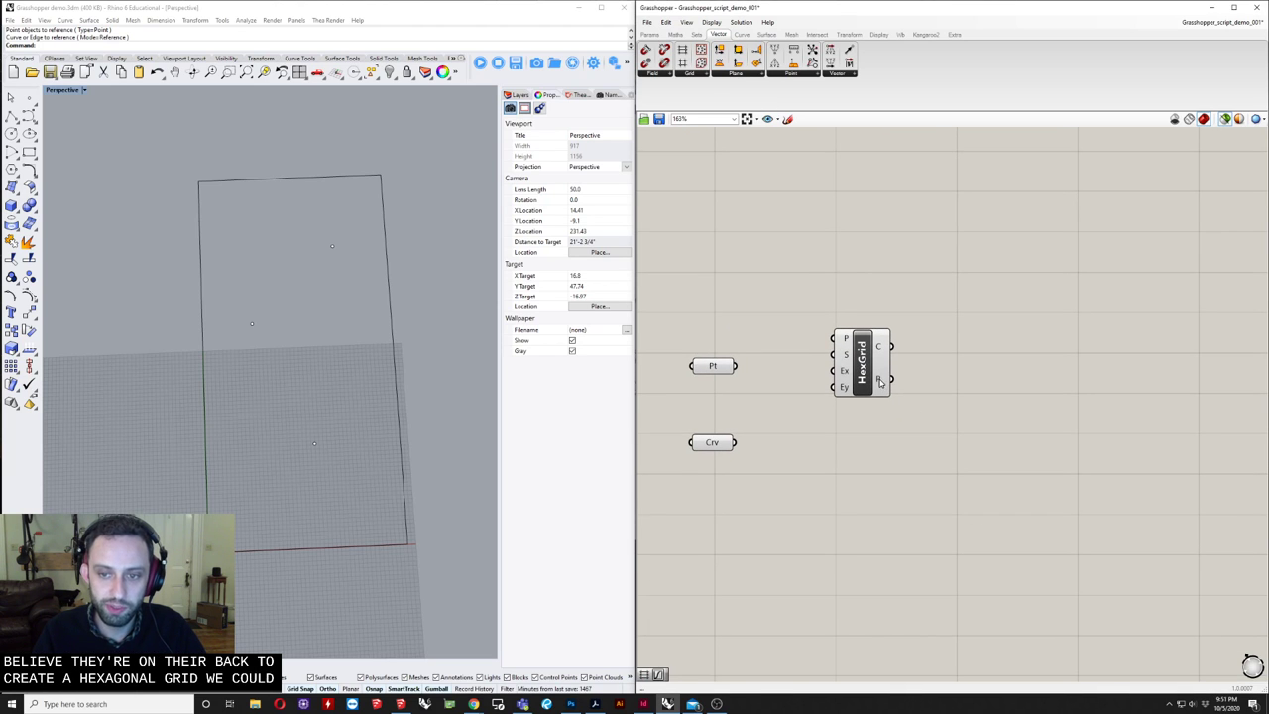
left_click_drag(866, 389, 853, 416)
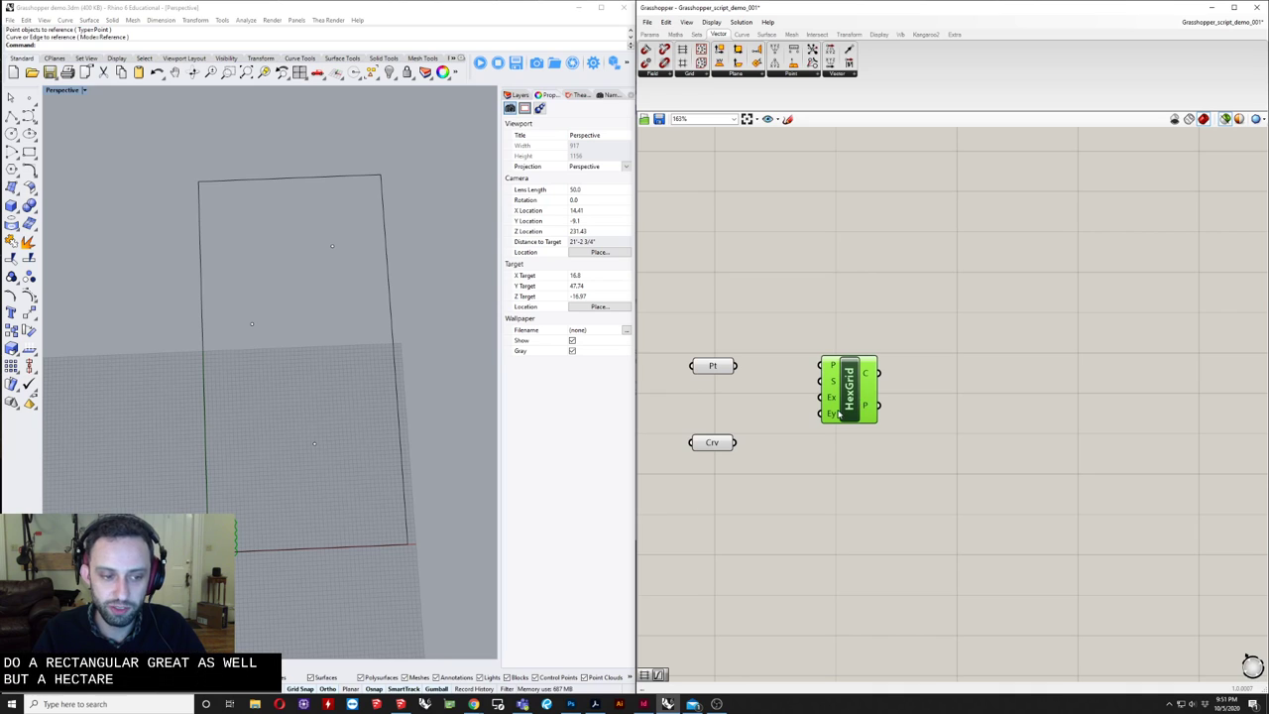
right_click_drag(861, 366, 843, 363)
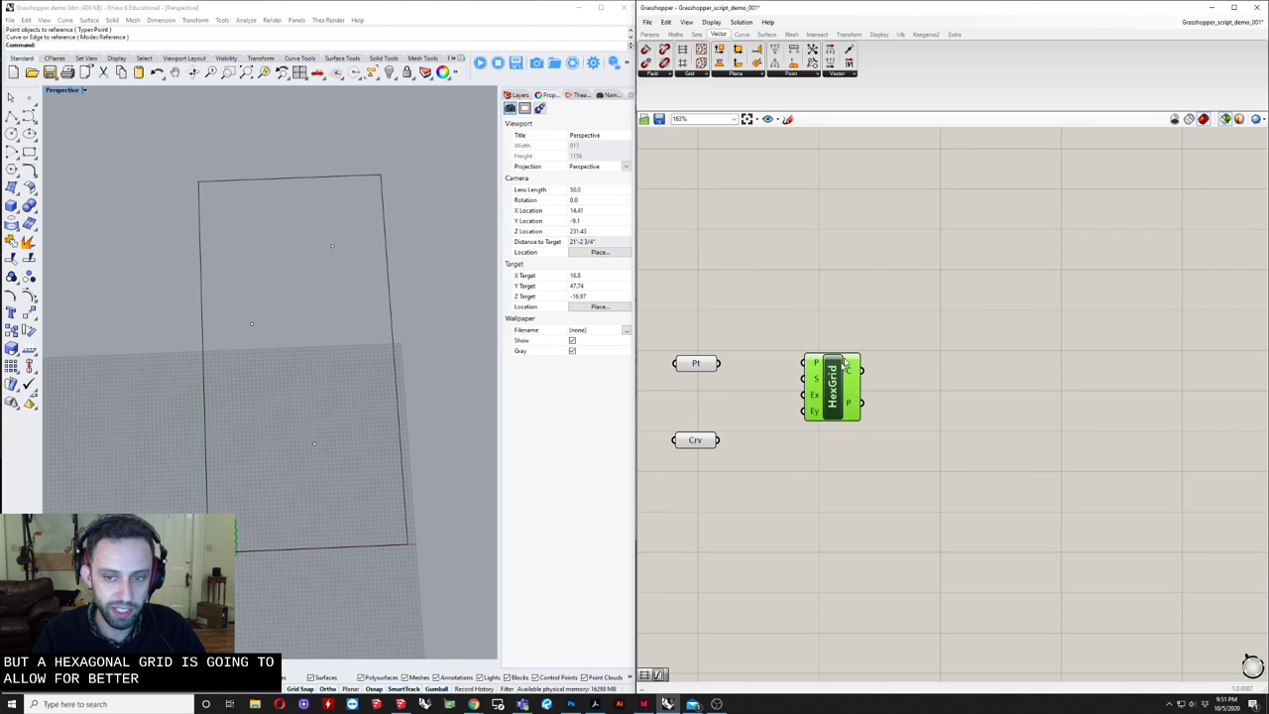
left_click_drag(832, 397, 815, 390)
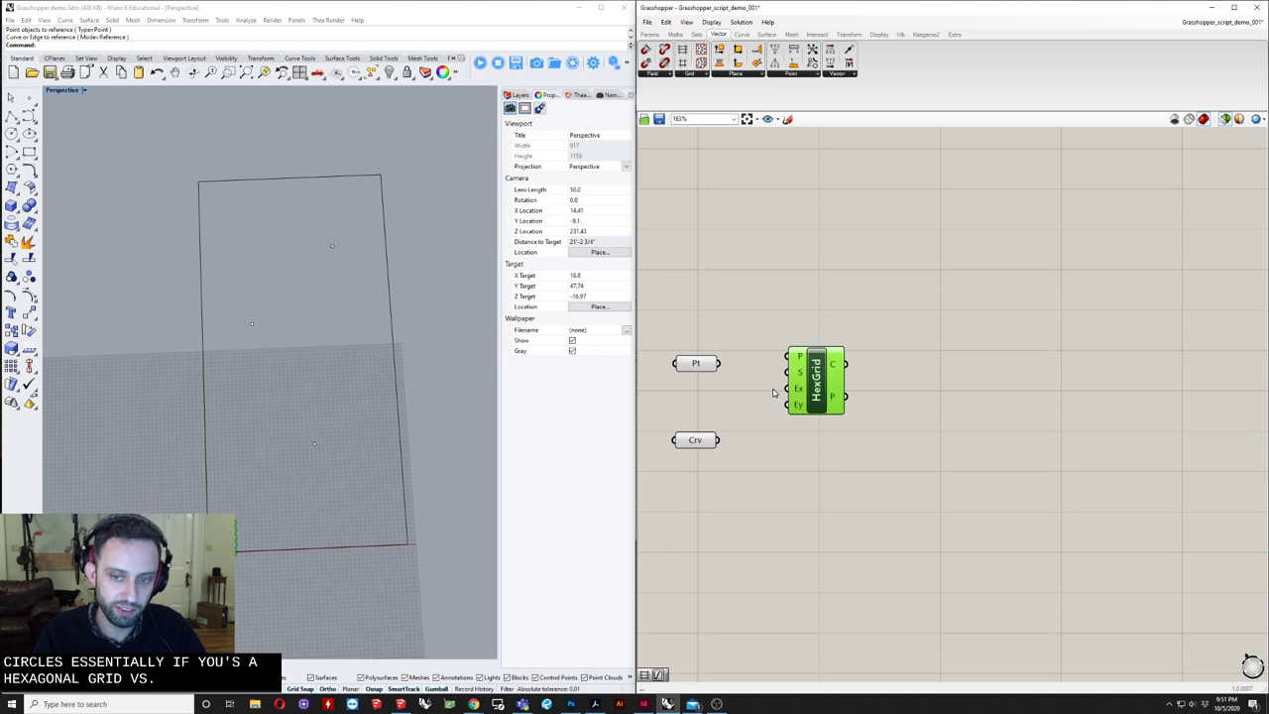
left_click_drag(818, 382, 848, 369)
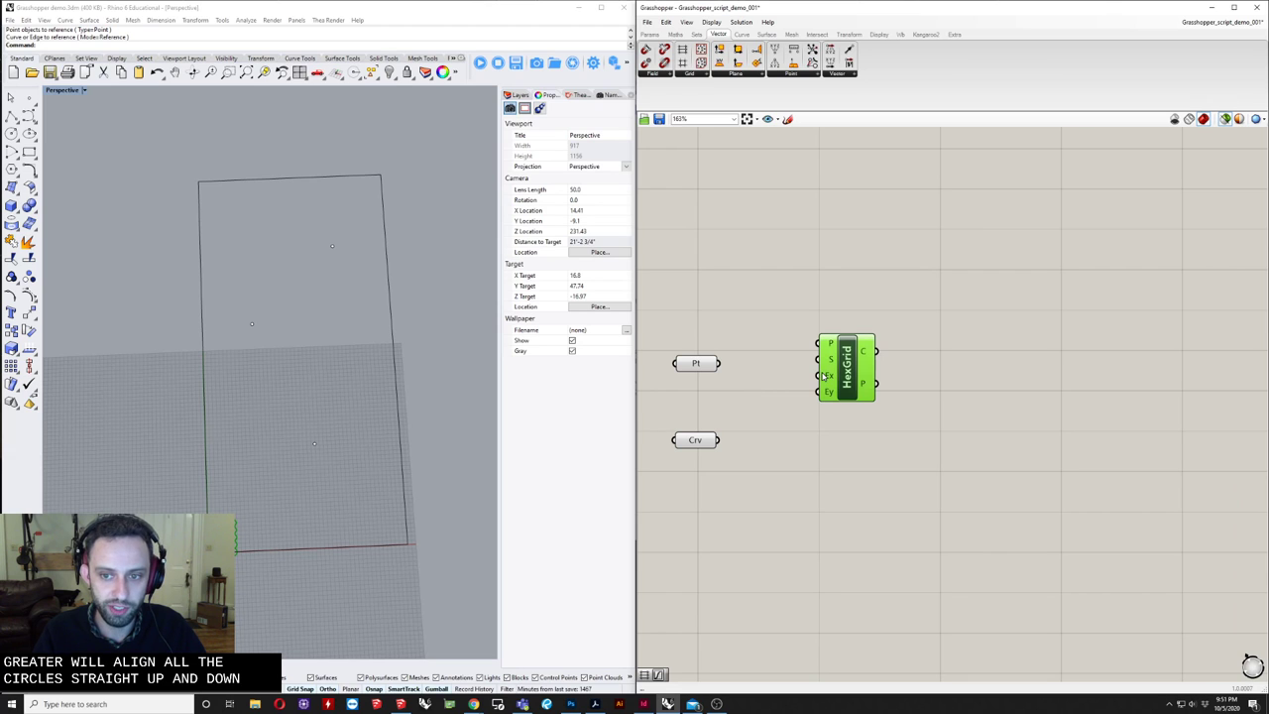
mouse_move(823, 376)
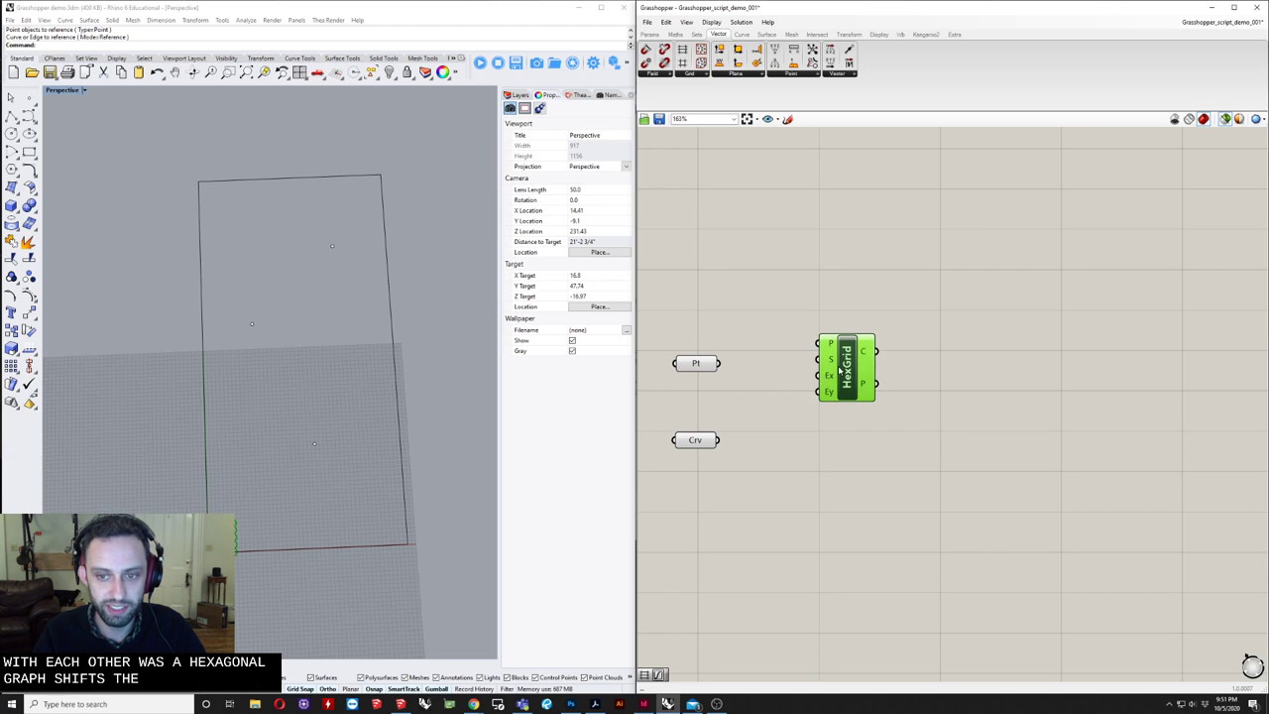
left_click_drag(841, 372, 811, 383)
mouse_move(812, 383)
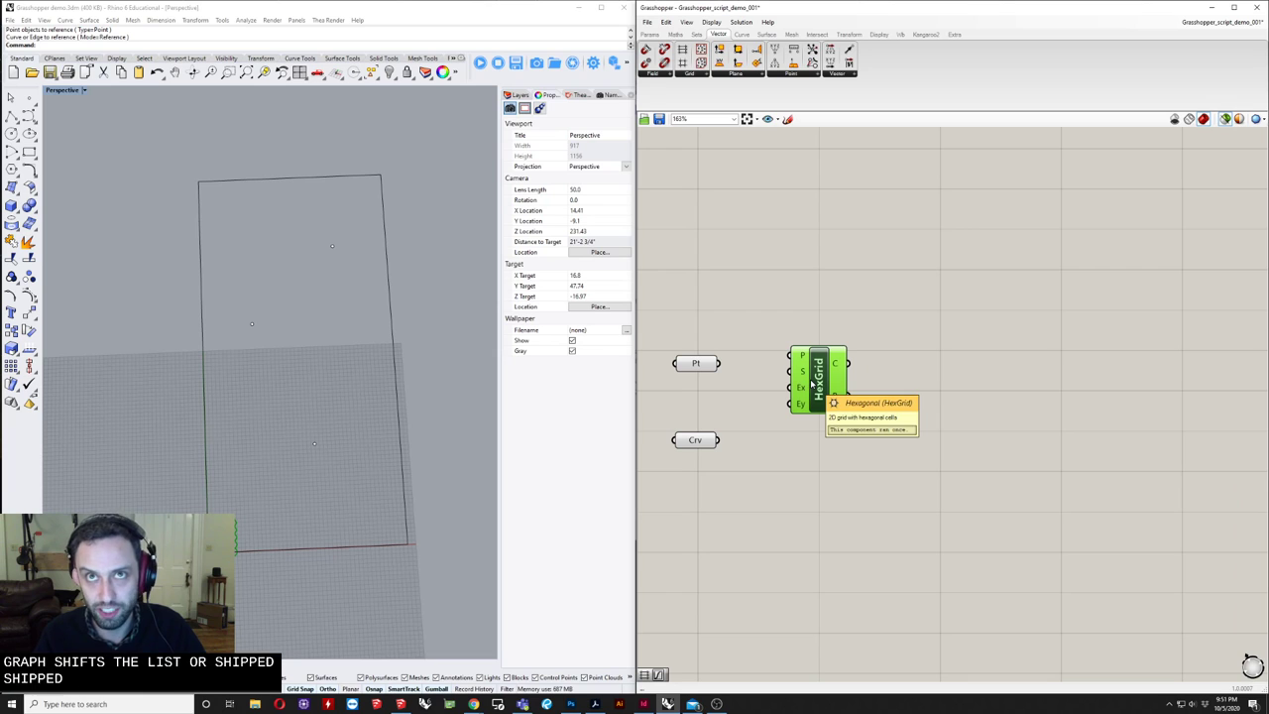
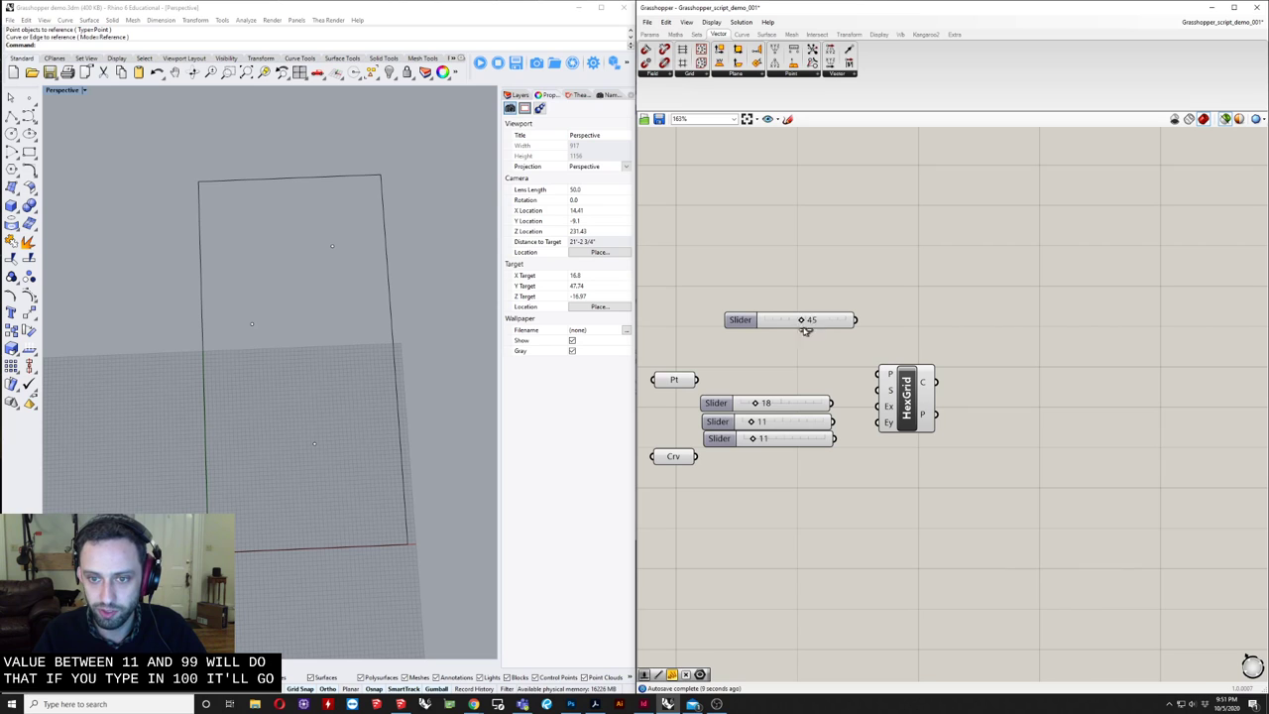
- Delete the spare slider set to 45 above the three stacked sliders
left_click(768, 320)
key("Delete")
- Create a test number slider from the value 101, run it up to 1000, and delete it
double_click(783, 272)
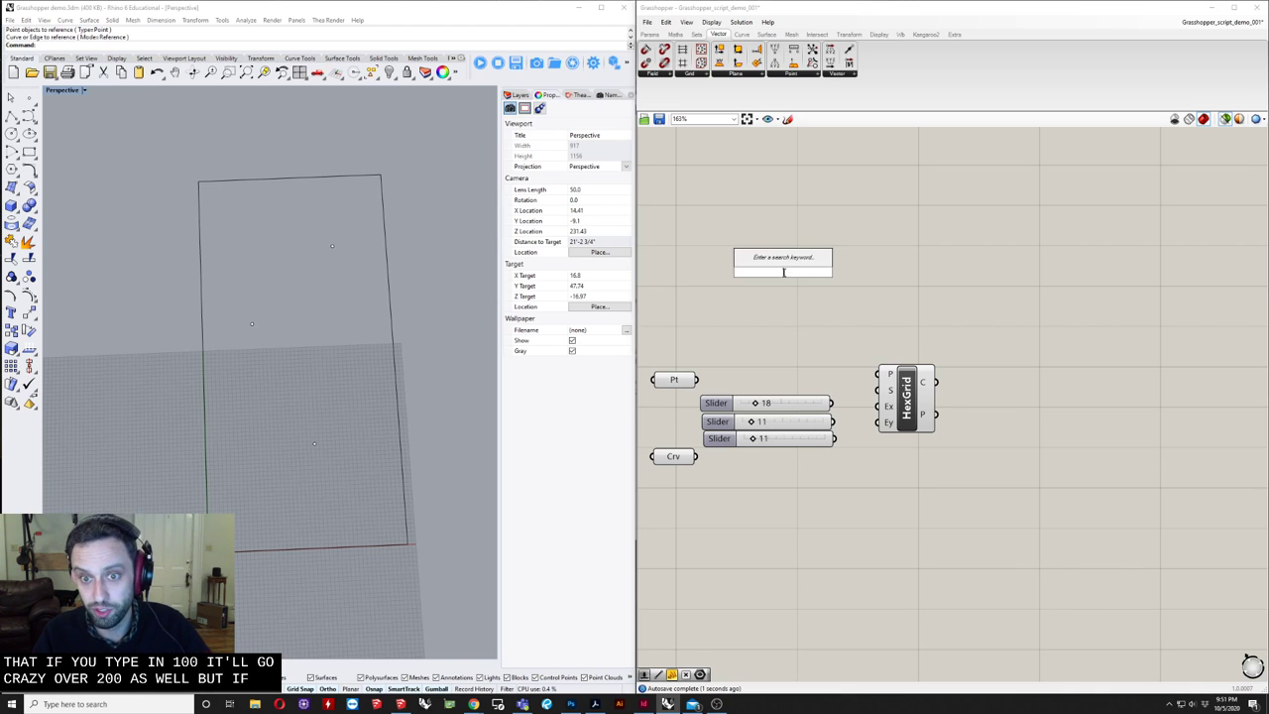
type("101")
key("Return")
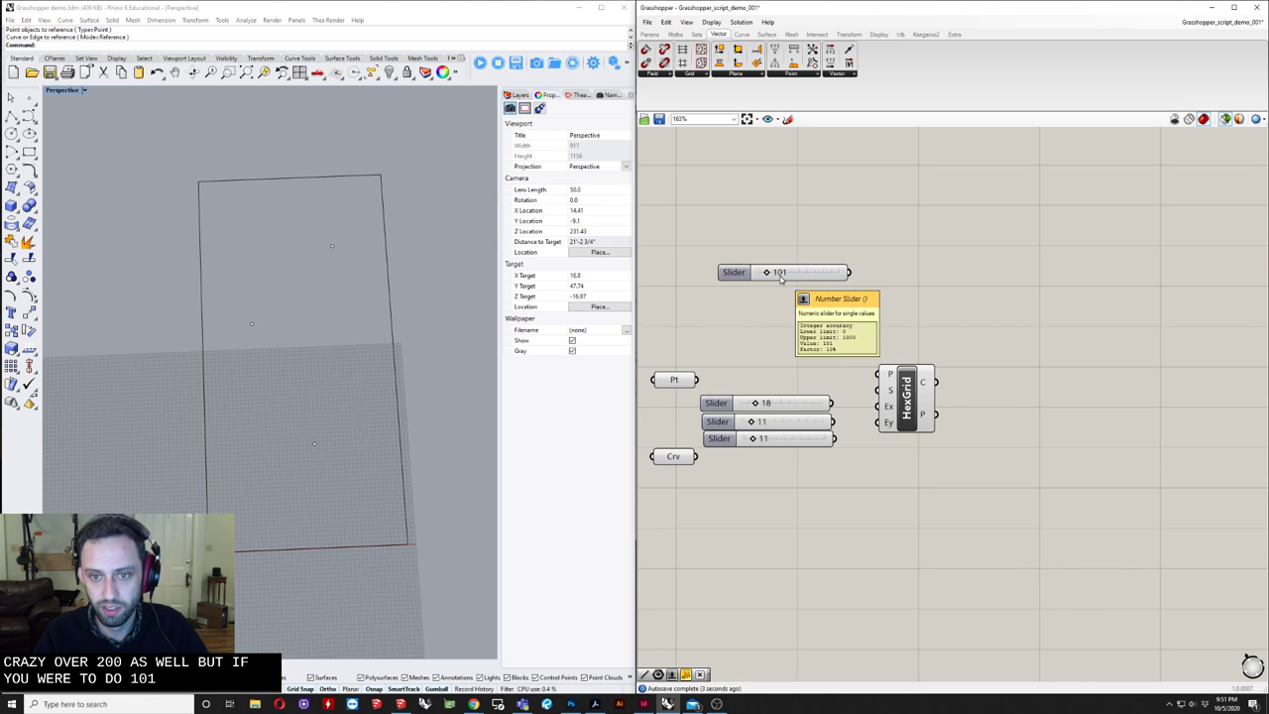
left_click_drag(769, 273, 734, 276)
left_click(793, 274)
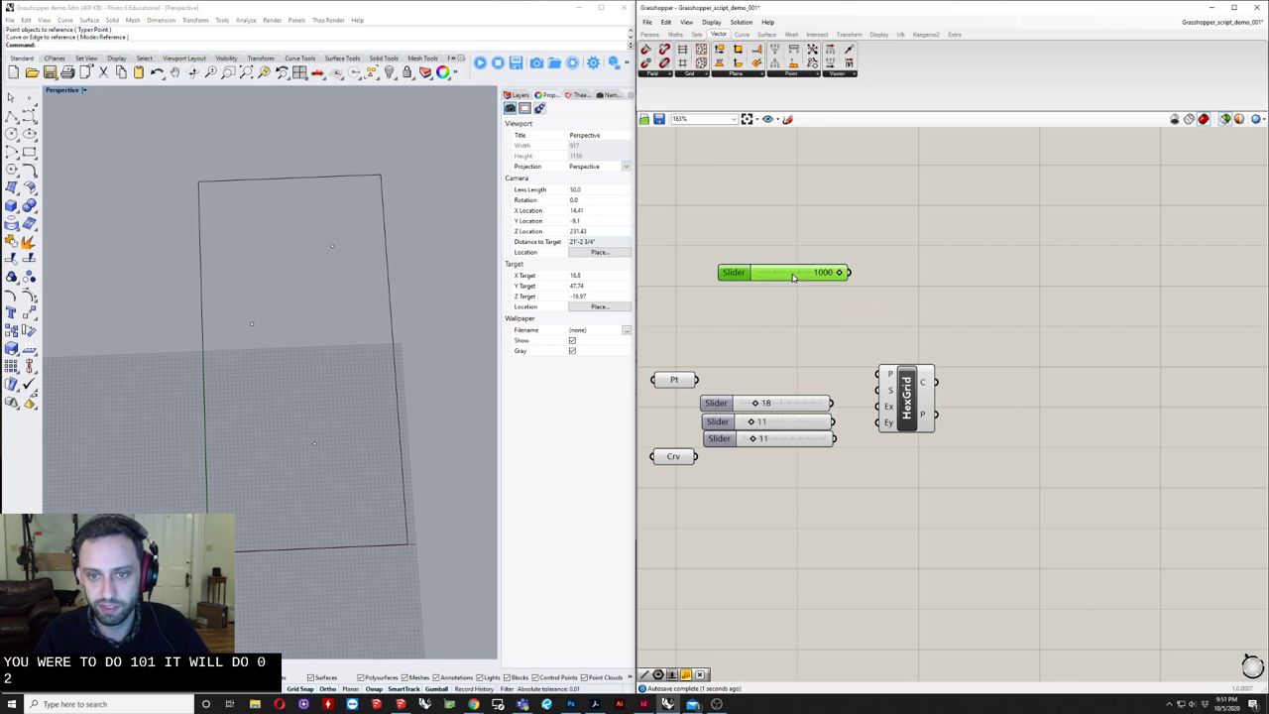
key("Delete")
- Set the uppermost of the three stacked sliders to 2
scroll(831, 452, "up", 5)
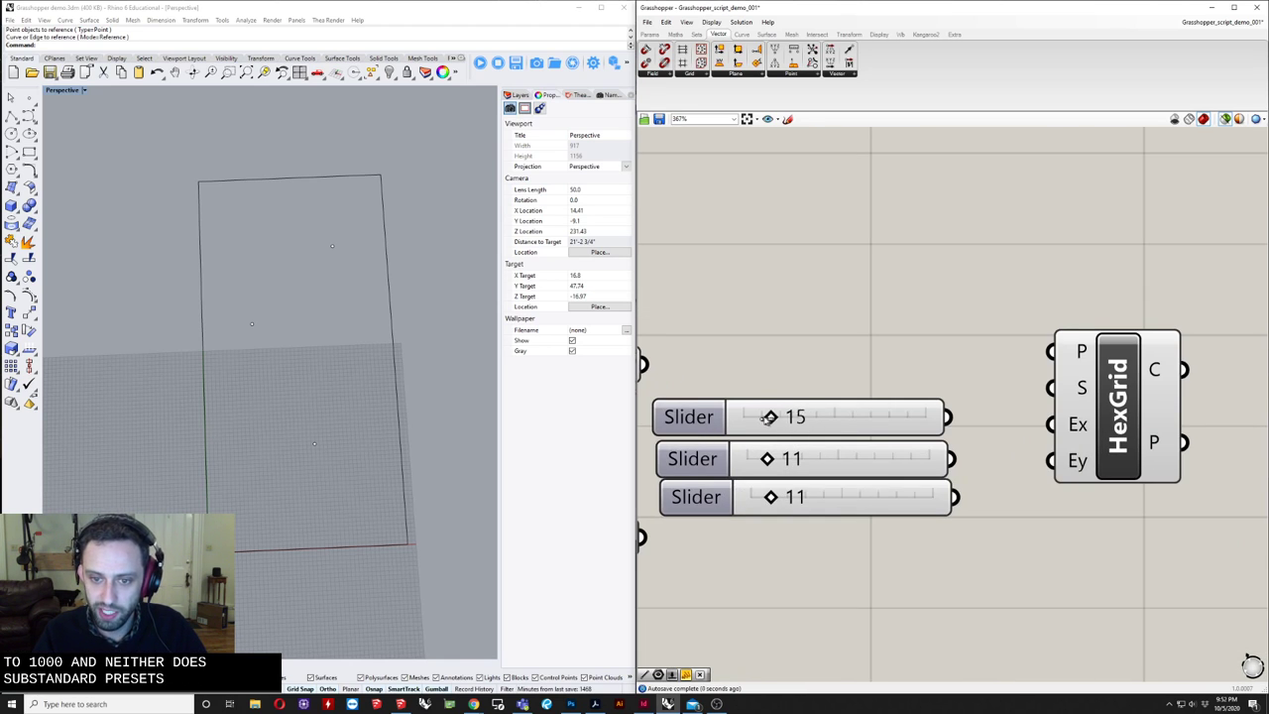
left_click_drag(769, 417, 746, 416)
scroll(843, 418, "down", 3)
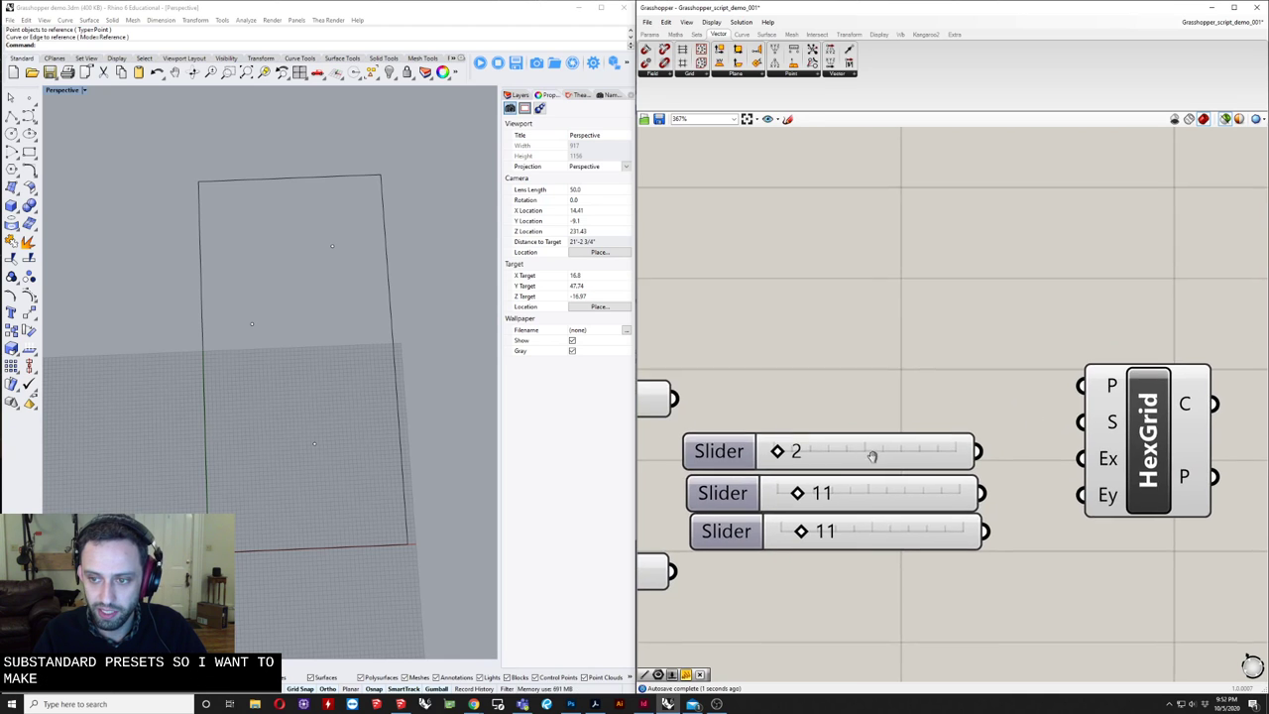
- Select the HexGrid component and examine its default hexagon preview around the origin in the Rhino viewport
left_click(980, 456)
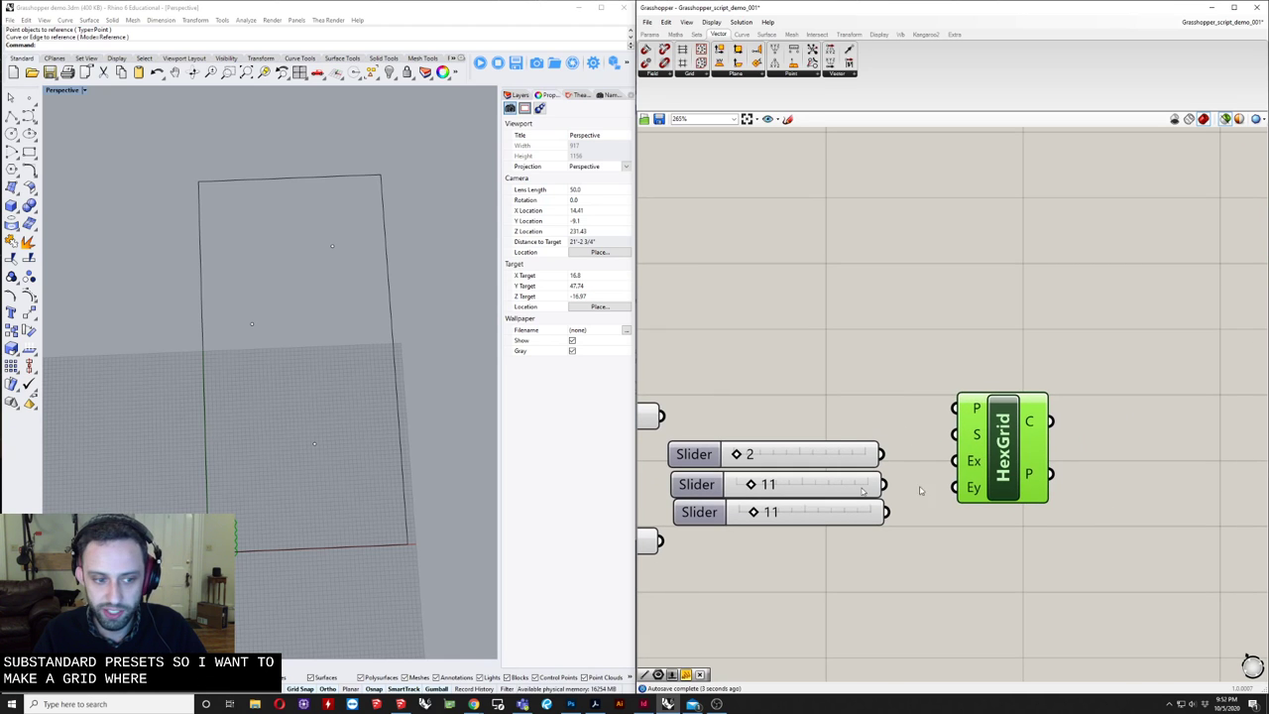
scroll(365, 565, "up", 6)
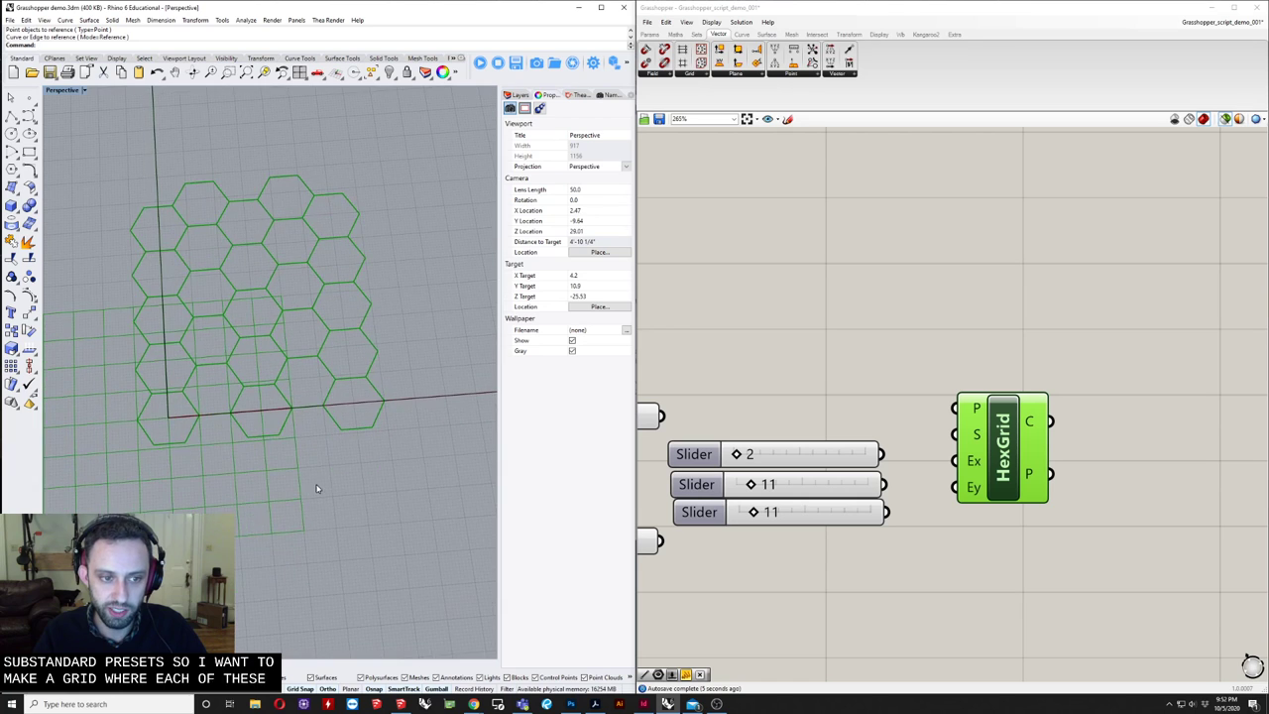
scroll(317, 486, "up", 3)
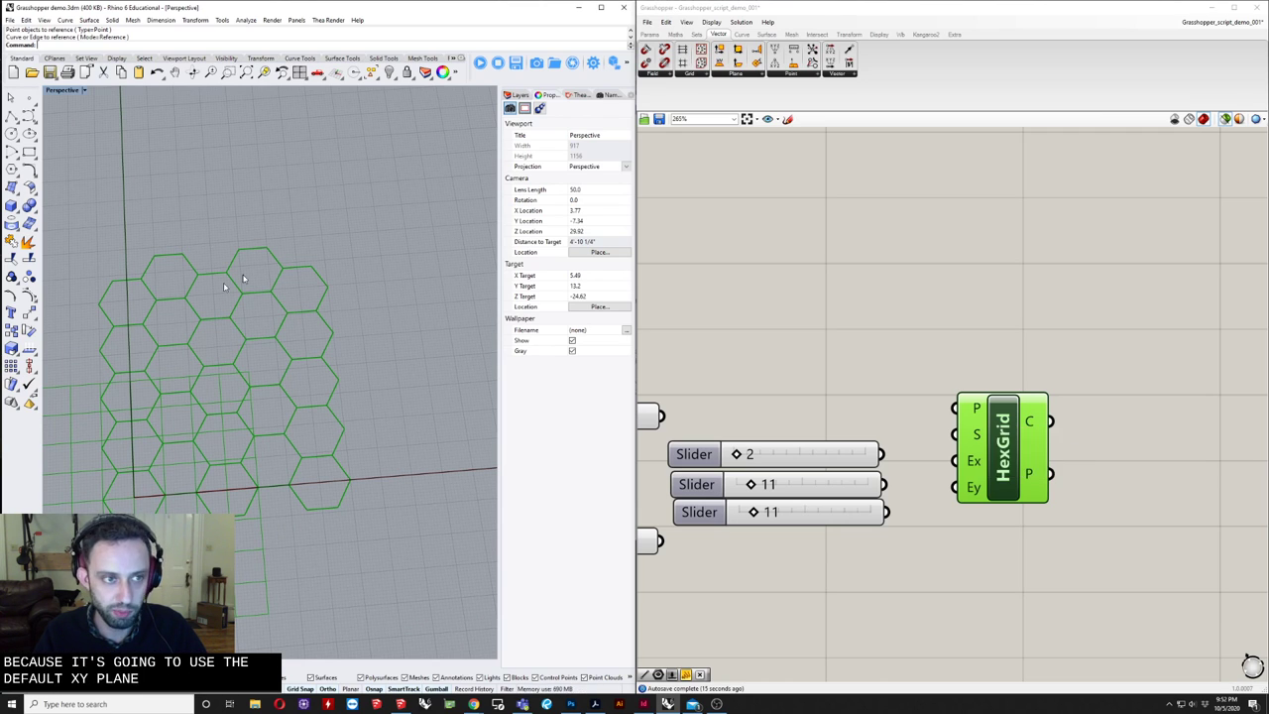
scroll(280, 342, "down", 2)
right_click_drag(277, 470, 222, 503, "shift")
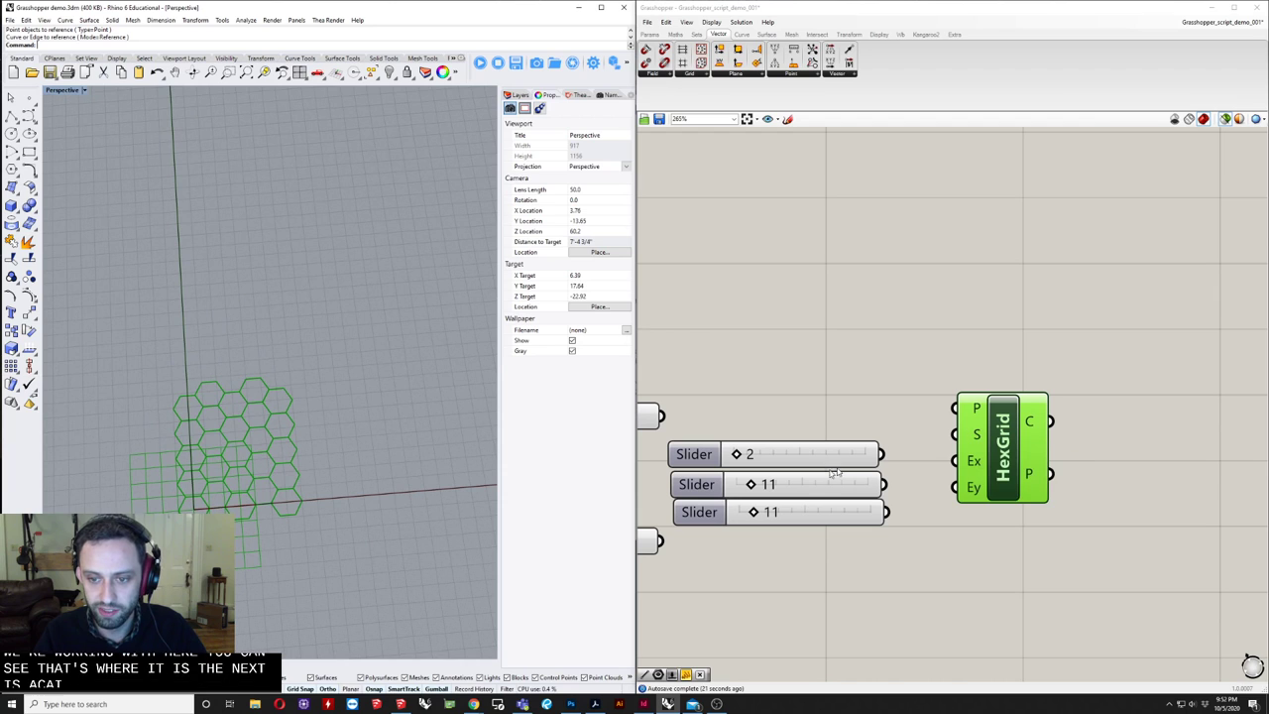
- Connect the three sliders, in stacked order, to the HexGrid's Size, Extent X and Extent Y inputs
left_click_drag(880, 454, 953, 434)
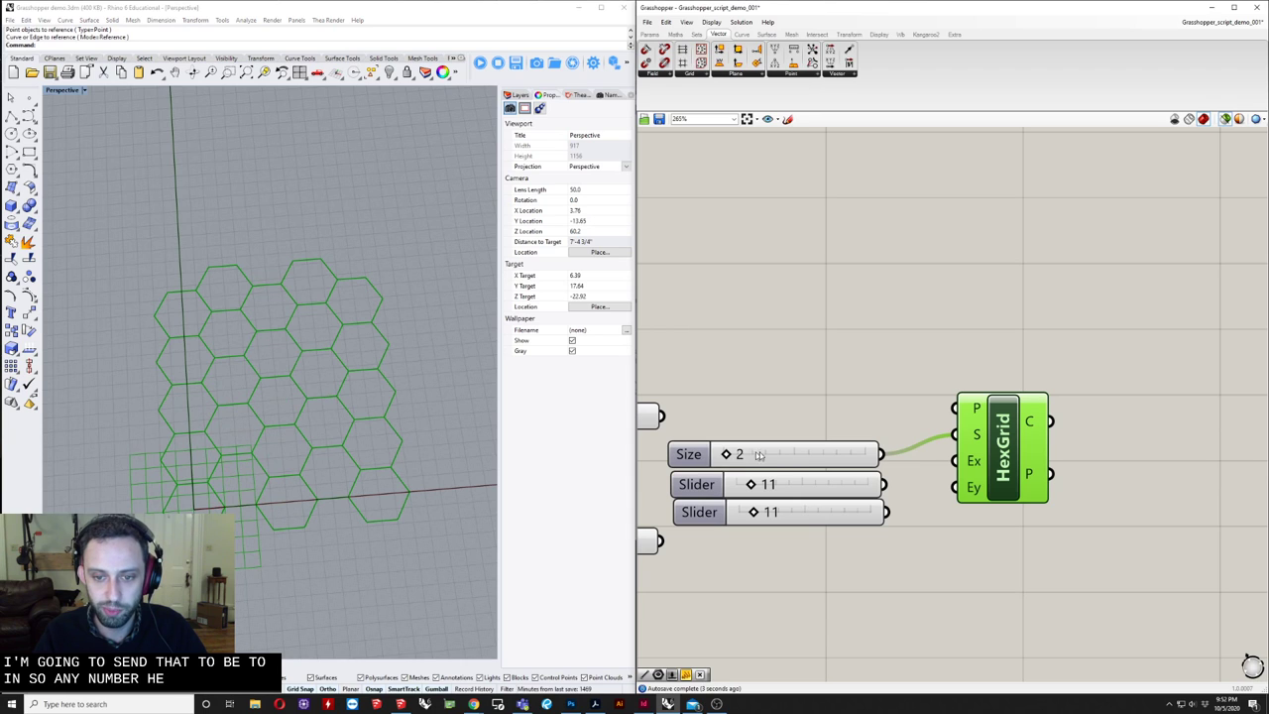
left_click_drag(979, 473, 980, 476)
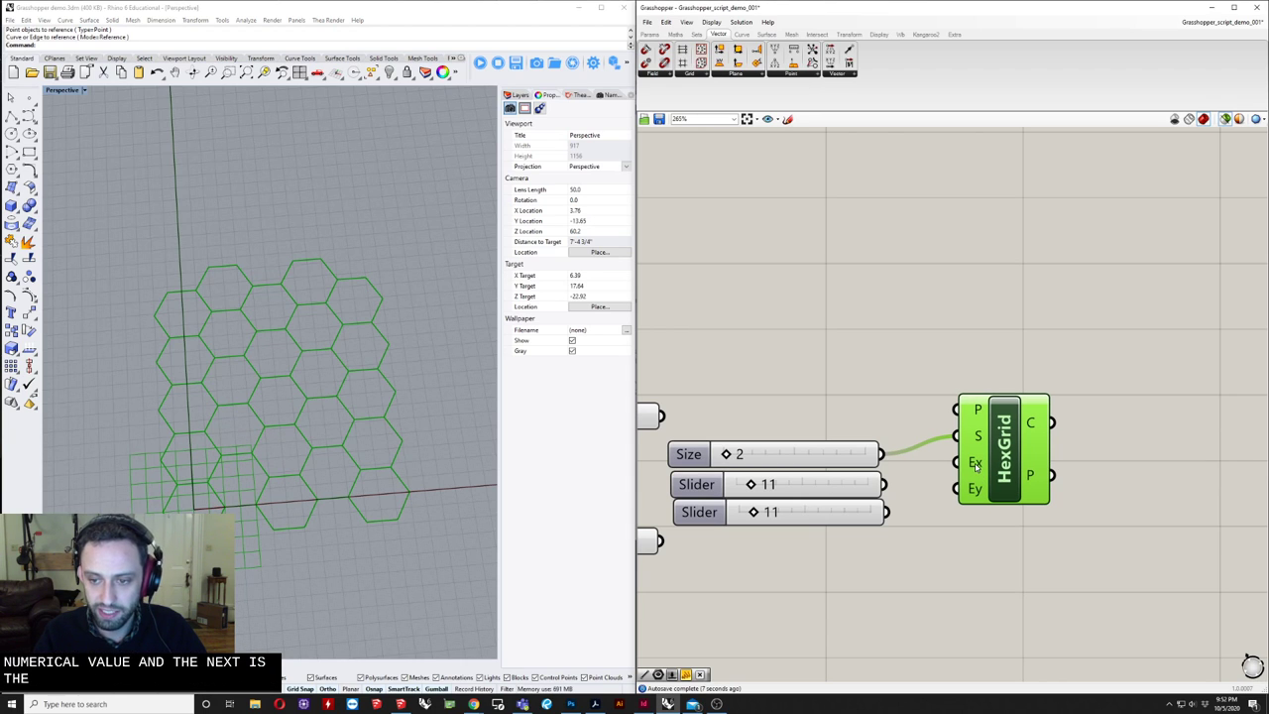
left_click_drag(883, 484, 957, 462)
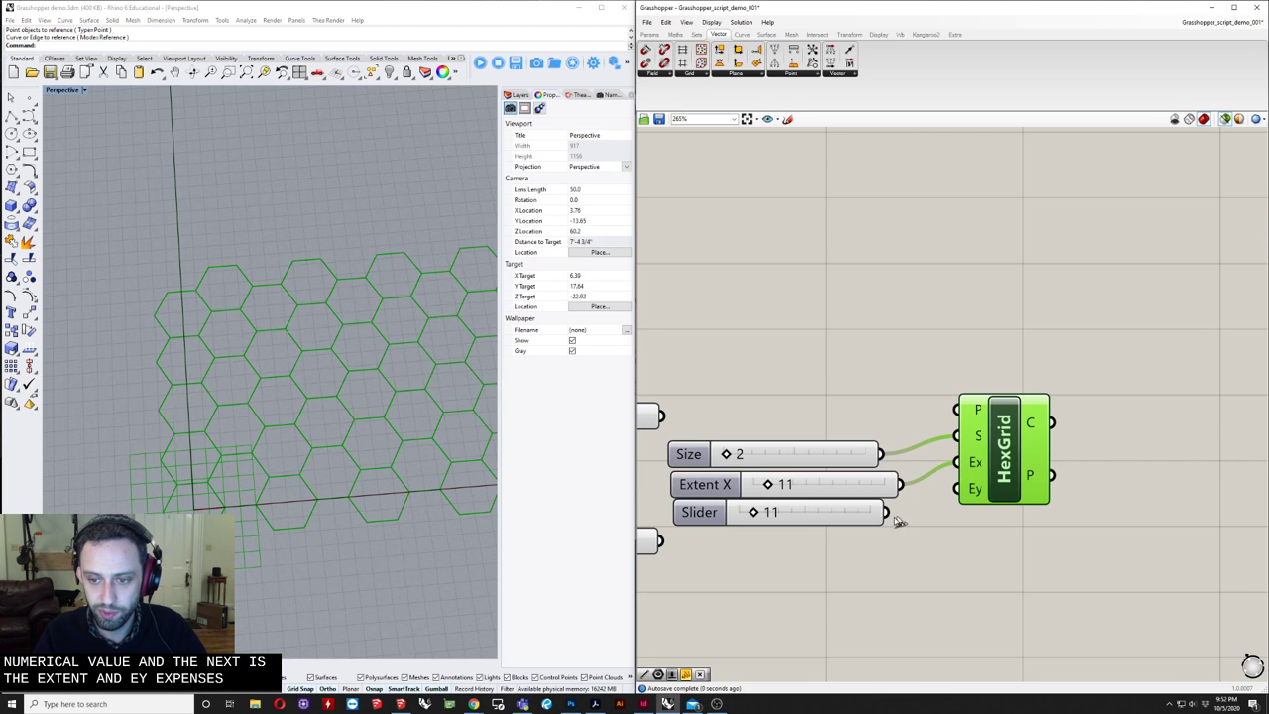
left_click_drag(886, 512, 957, 488)
- Set the Extent Y slider to 28 so the hexagon grid covers the panel rectangle's full length
scroll(308, 507, "down", 6)
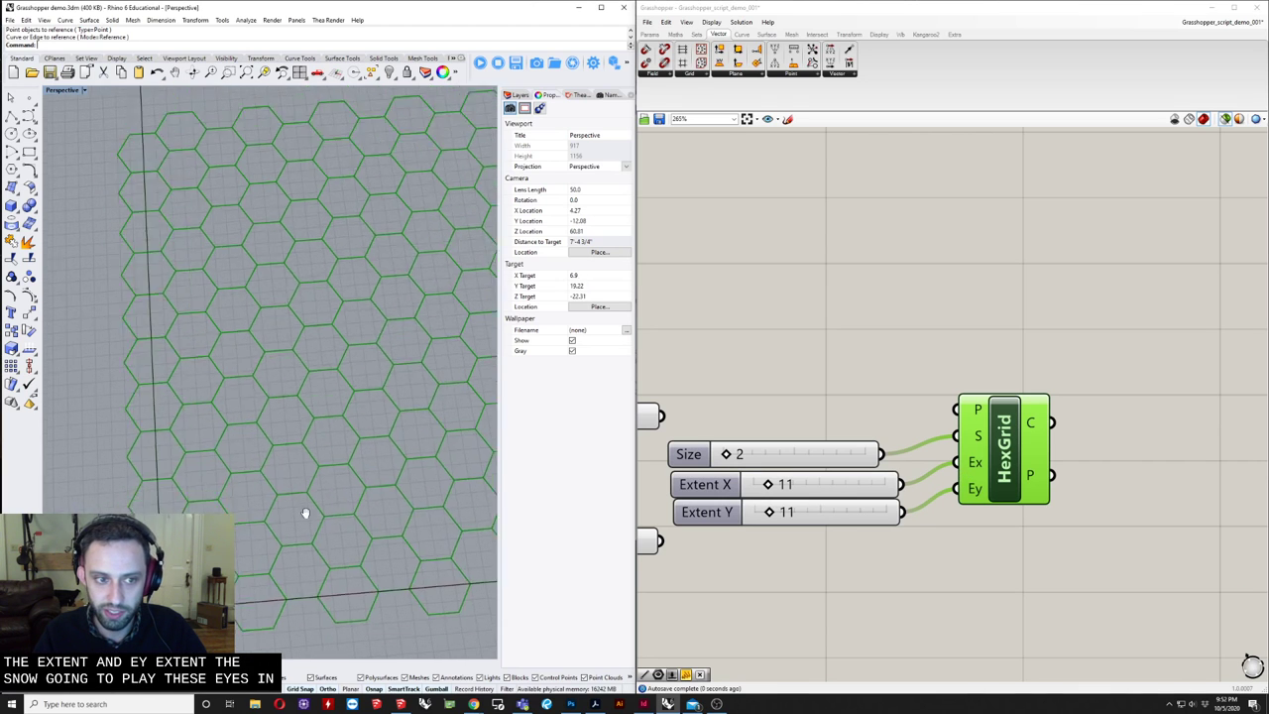
right_click_drag(309, 504, 331, 520)
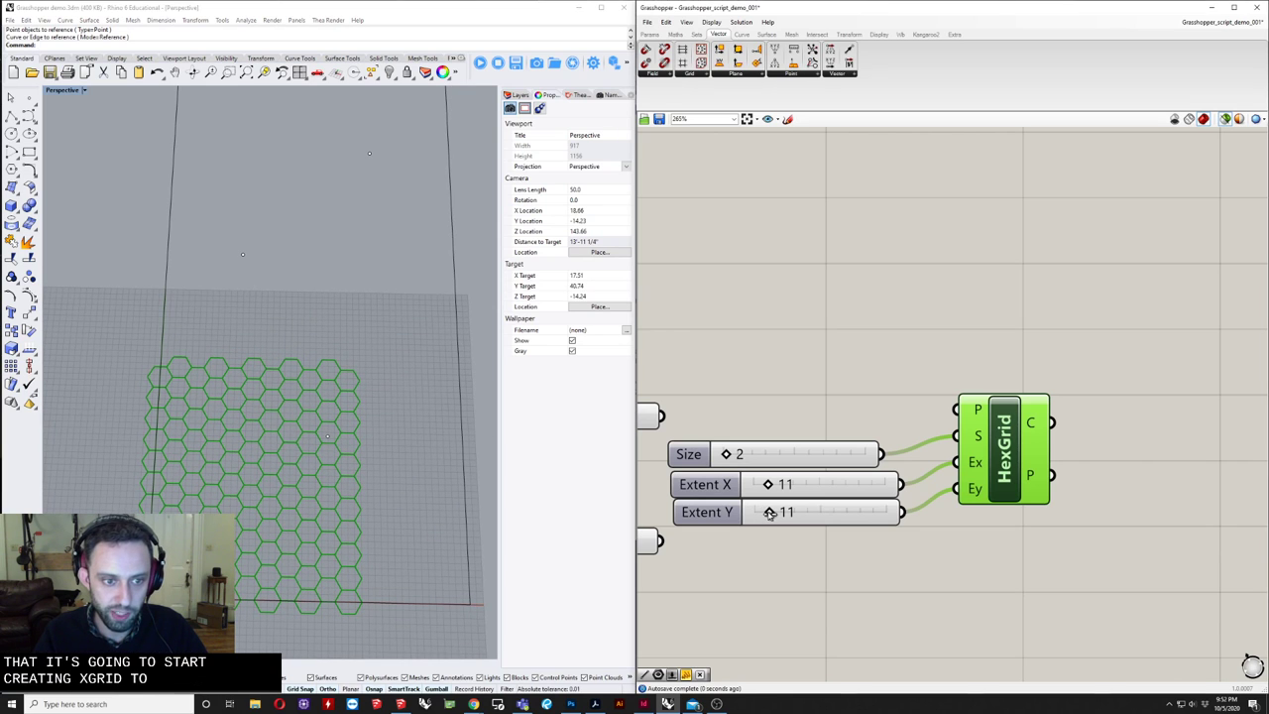
left_click_drag(769, 511, 790, 511)
right_click_drag(319, 397, 322, 437, "shift")
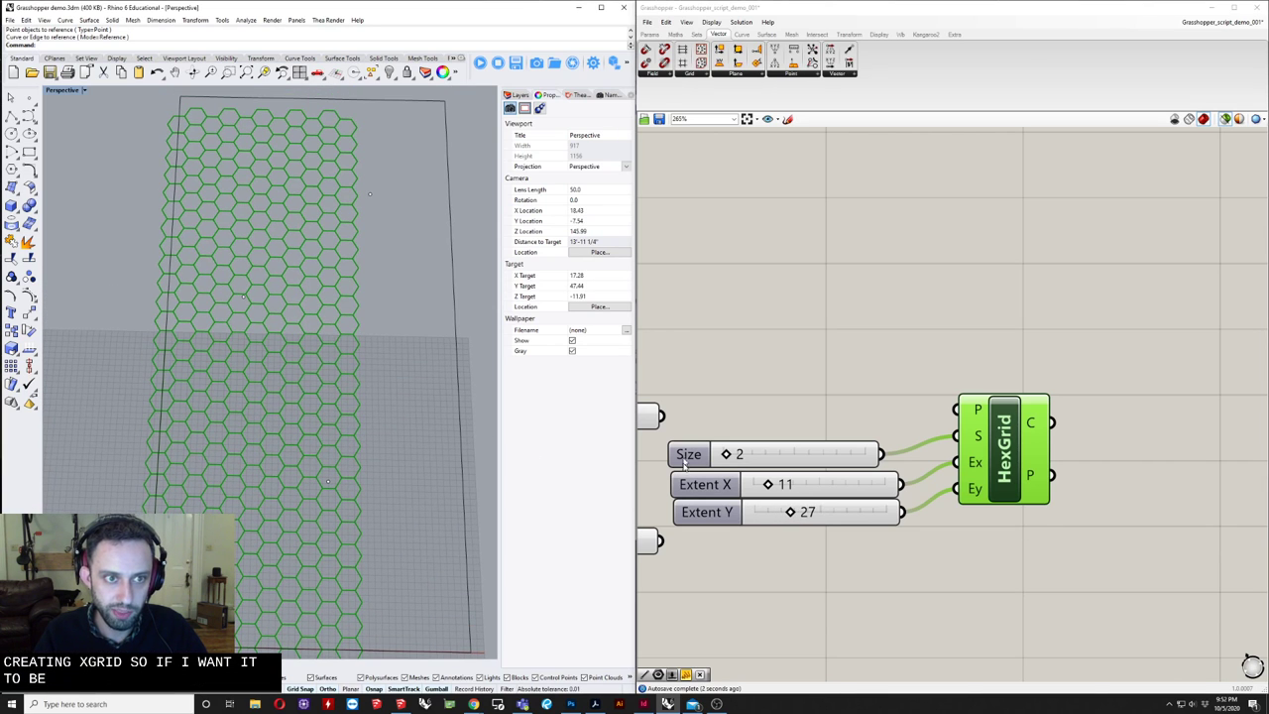
left_click_drag(790, 512, 790, 513)
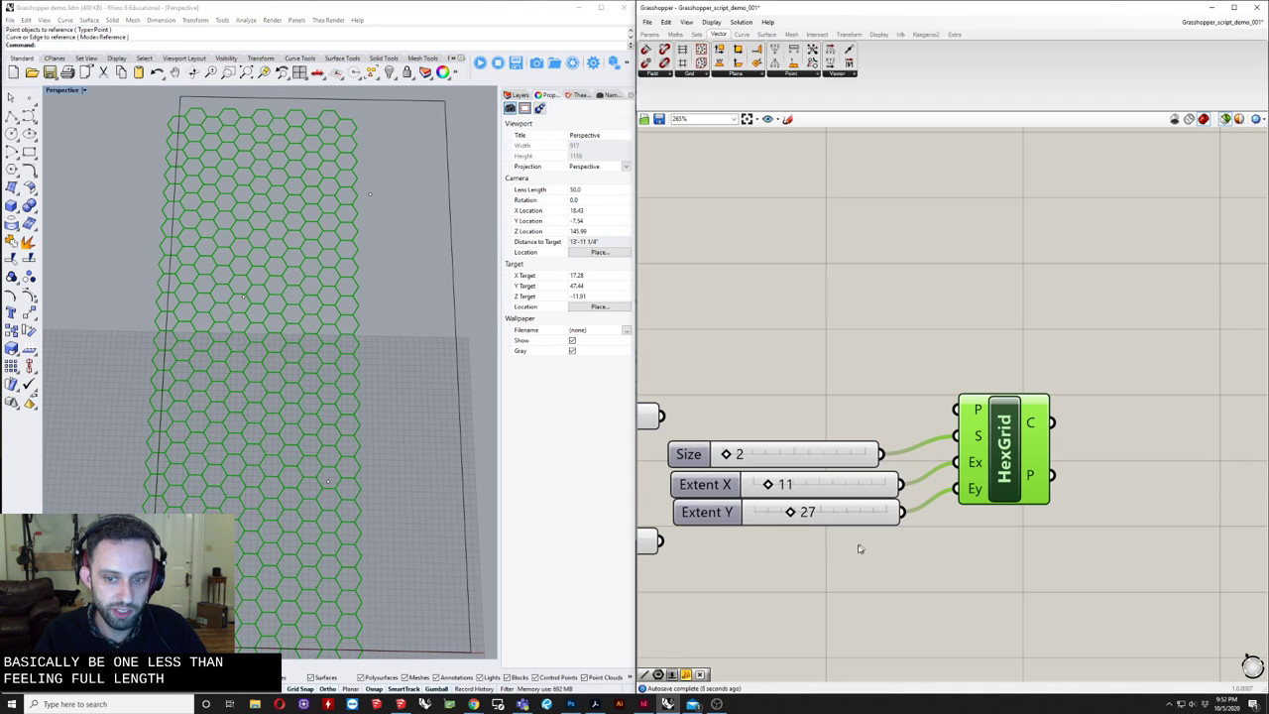
left_click_drag(788, 512, 789, 512)
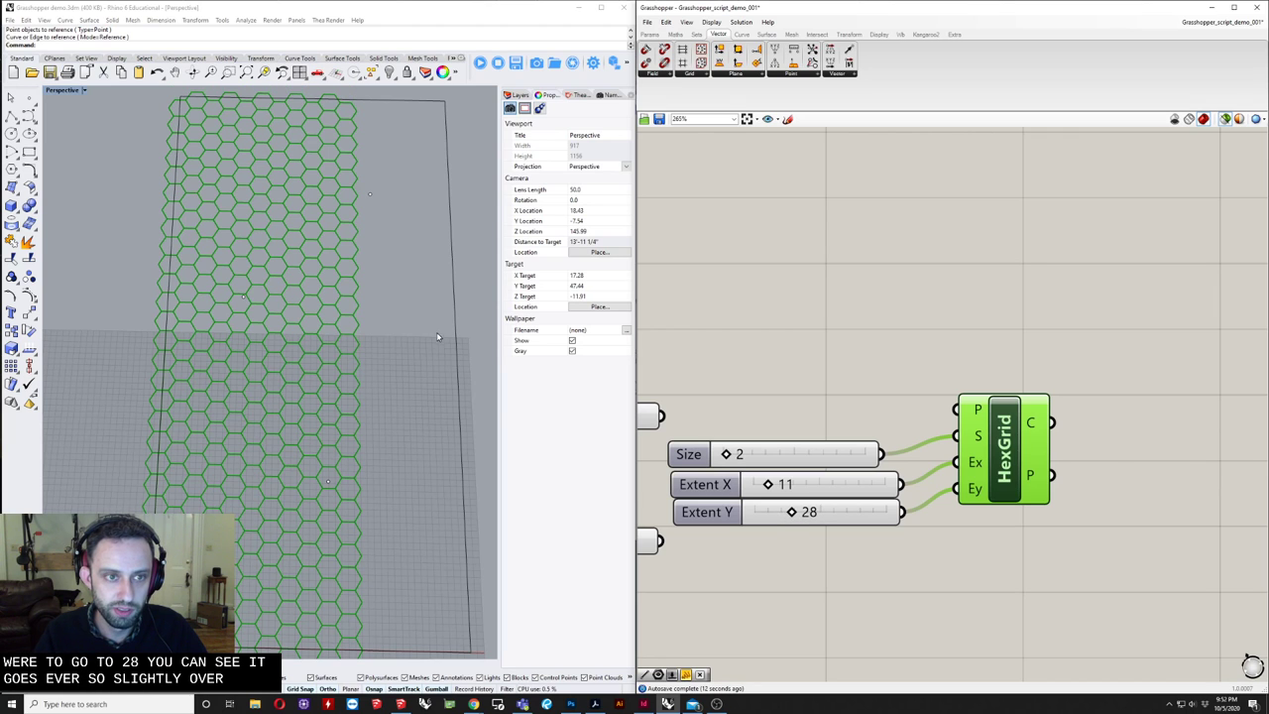
- Set the Extent Y slider to 27 and the Extent X slider to 16 to fit the hexagon grid to the panel
right_click_drag(438, 337, 437, 354)
scroll(436, 354, "down", 2)
right_click_drag(334, 315, 334, 390, "shift")
scroll(350, 260, "up", 2)
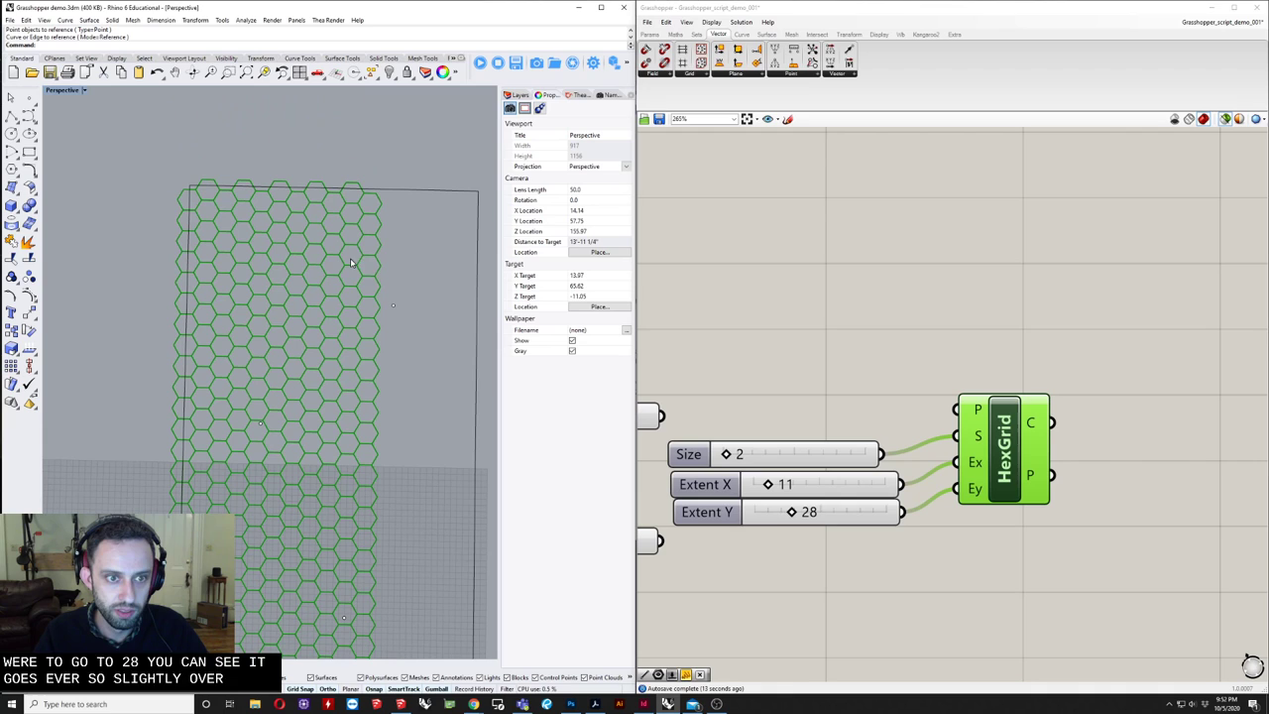
left_click(790, 513)
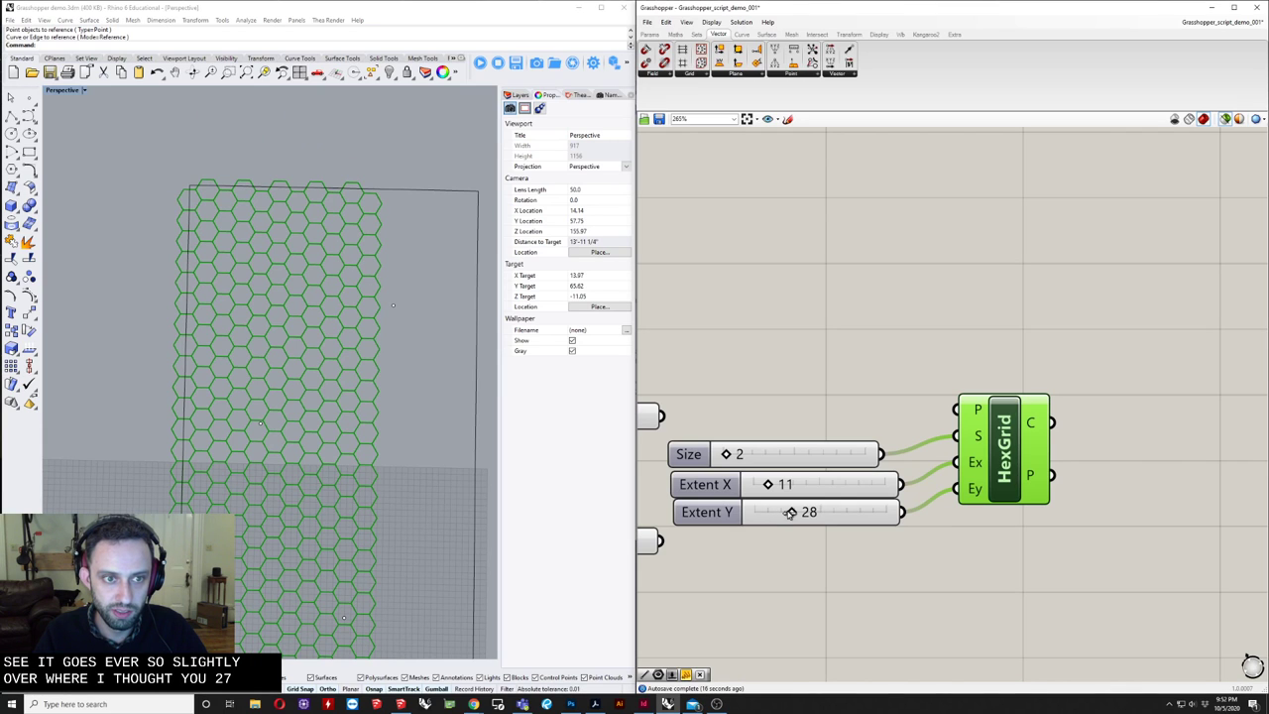
left_click_drag(790, 513, 774, 484)
scroll(772, 483, "down", 1)
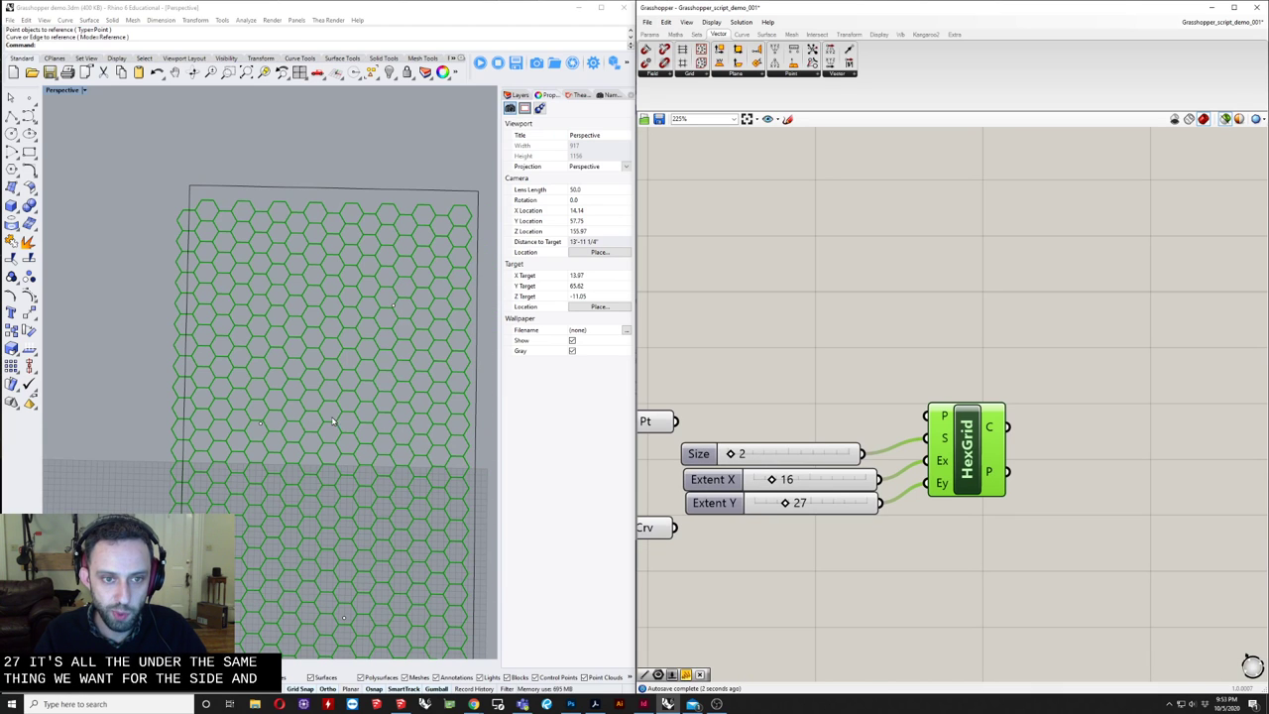
- Examine the hexagon grid's alignment with the panel outline and the cell outlines supplied by HexGrid's Cells output
scroll(348, 375, "down", 2)
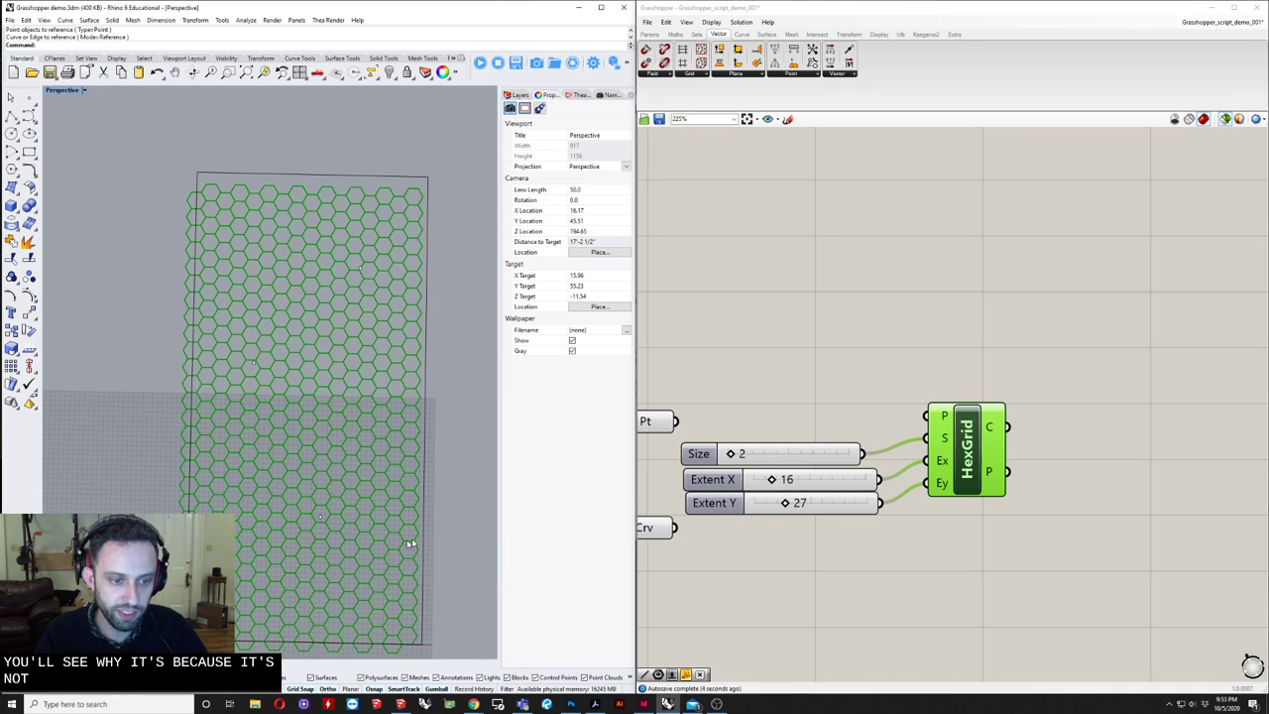
right_click_drag(411, 546, 301, 481, "shift")
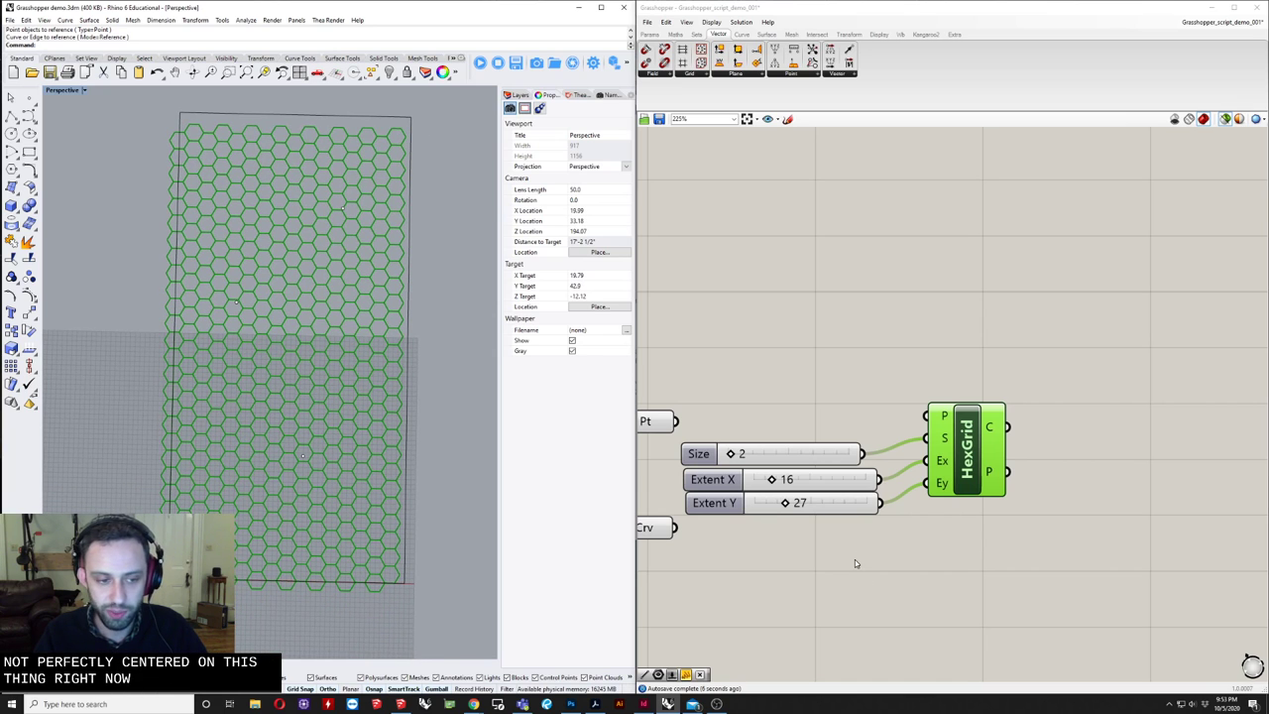
scroll(855, 564, "down", 2)
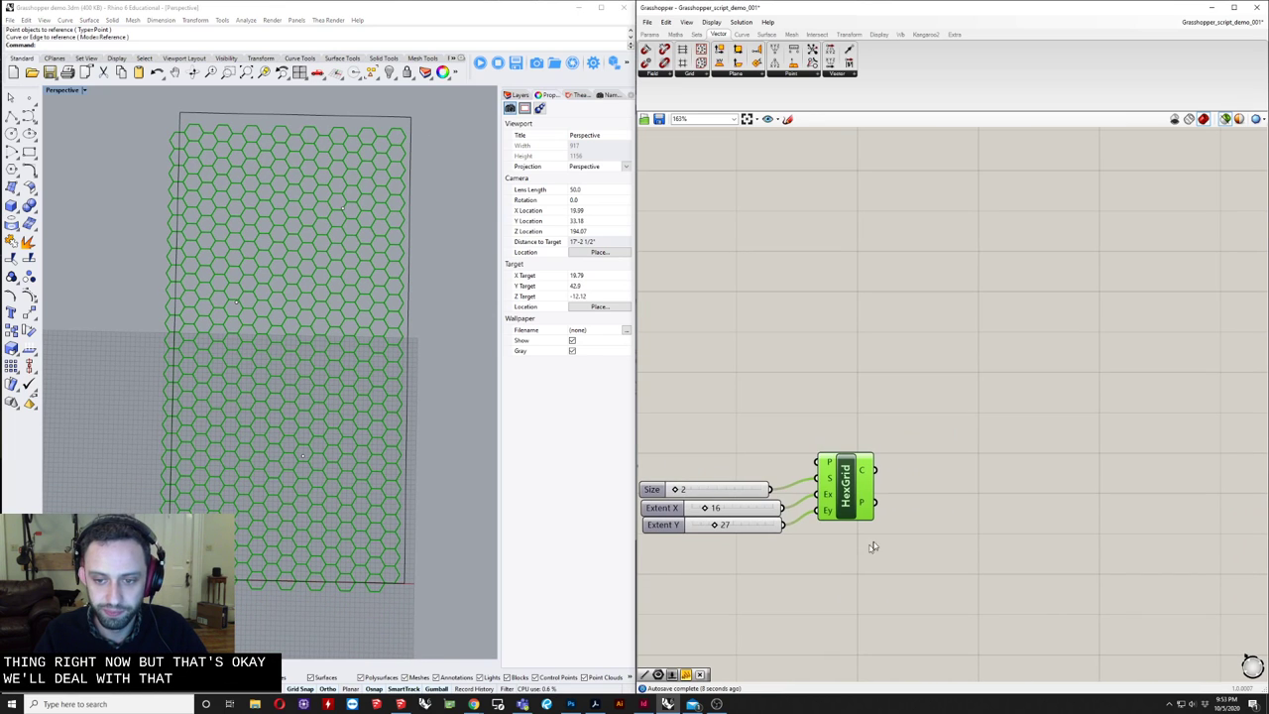
right_click_drag(849, 483, 892, 469)
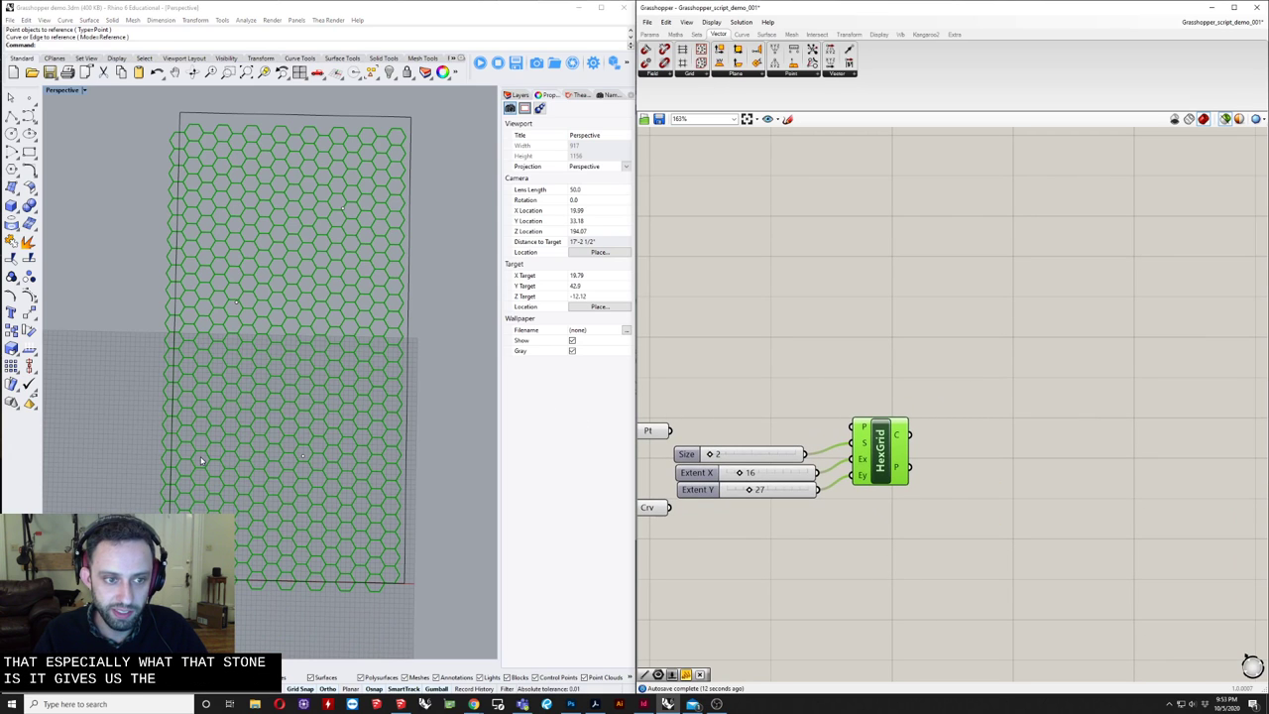
scroll(900, 458, "up", 2)
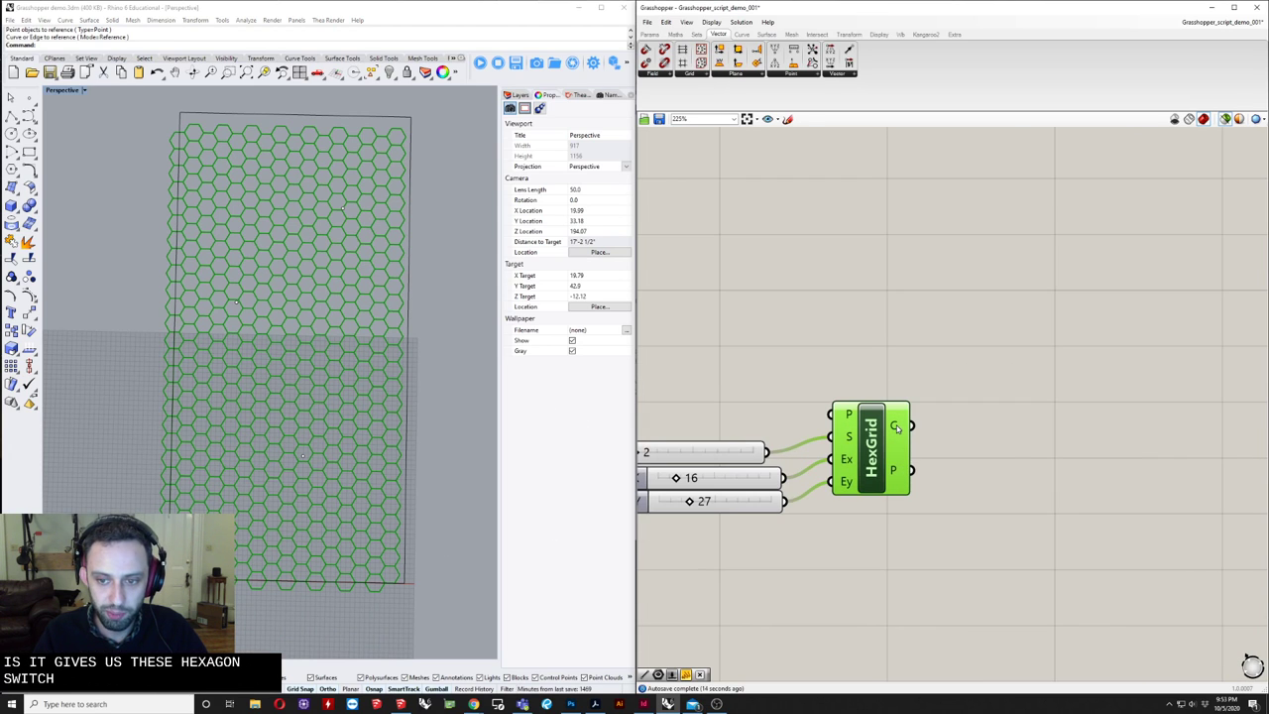
mouse_move(896, 428)
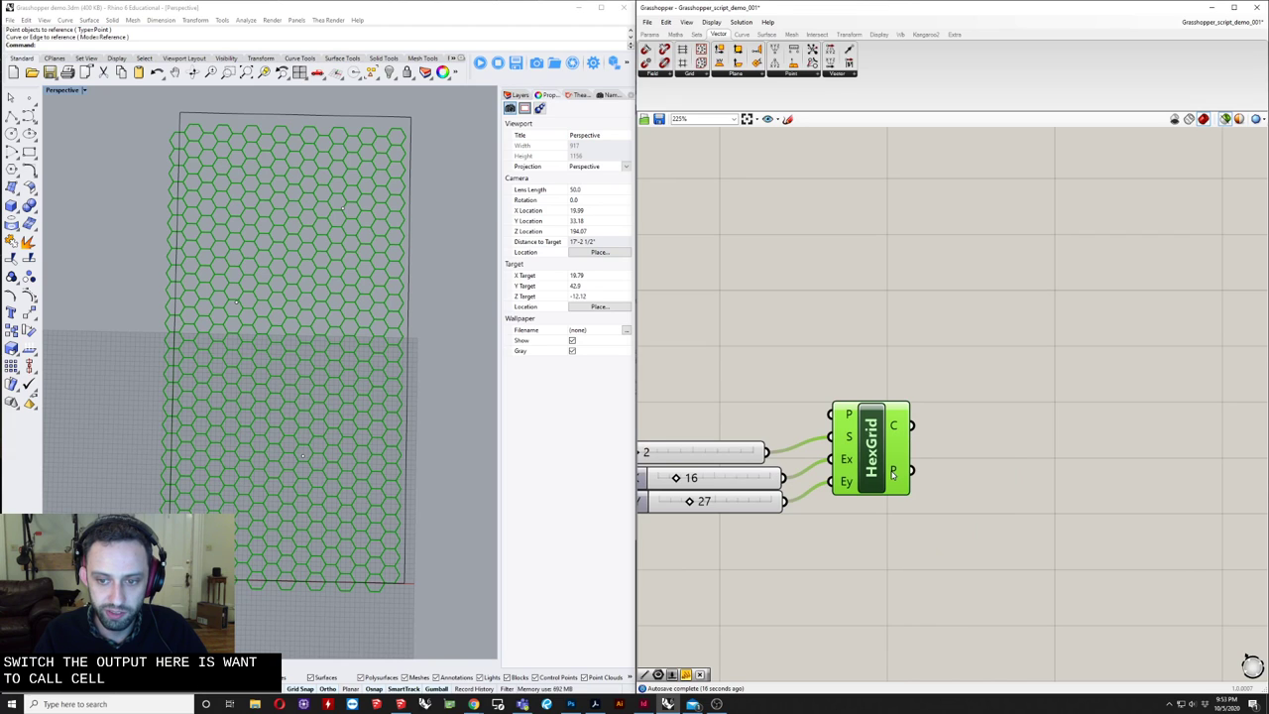
mouse_move(892, 474)
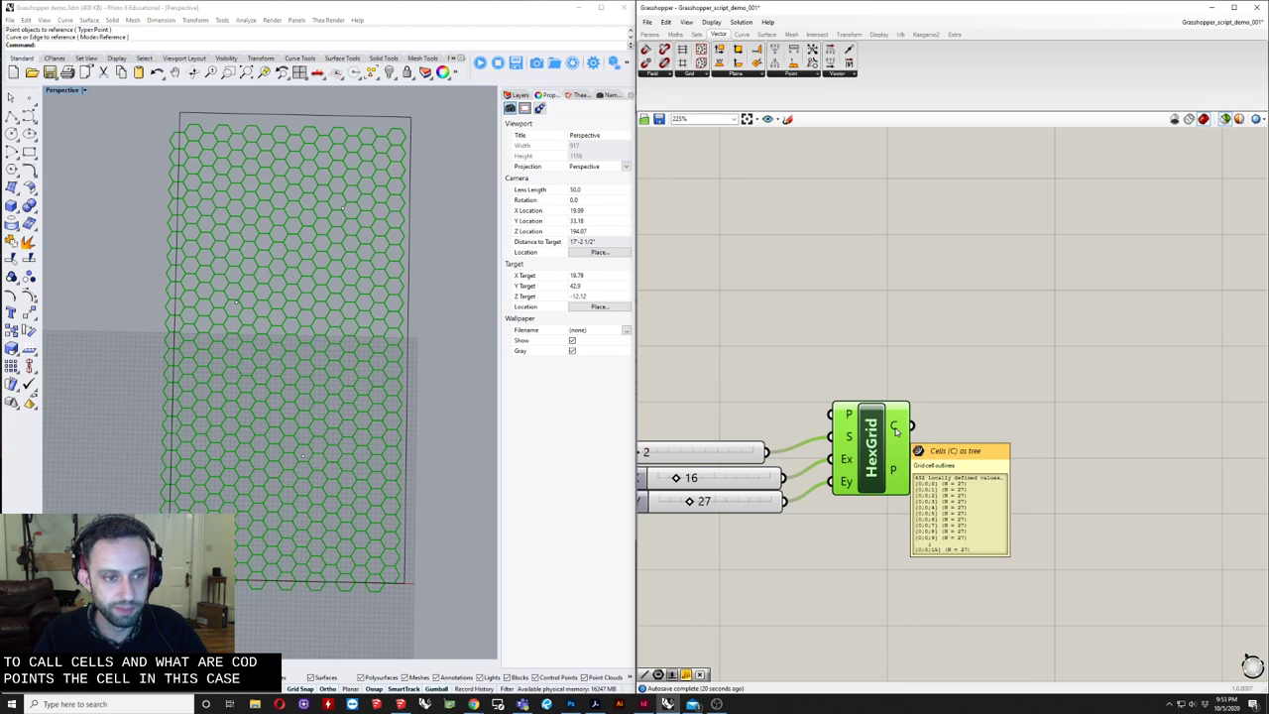
scroll(364, 331, "up", 10)
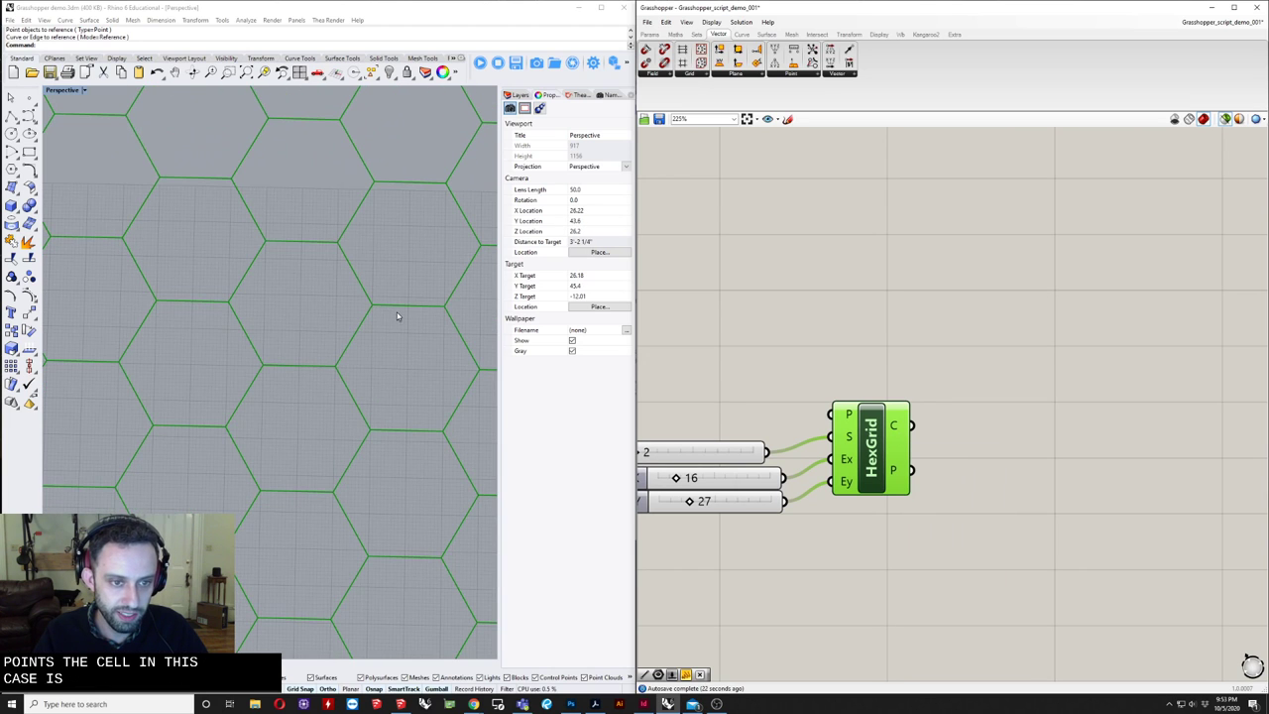
scroll(361, 337, "up", 3)
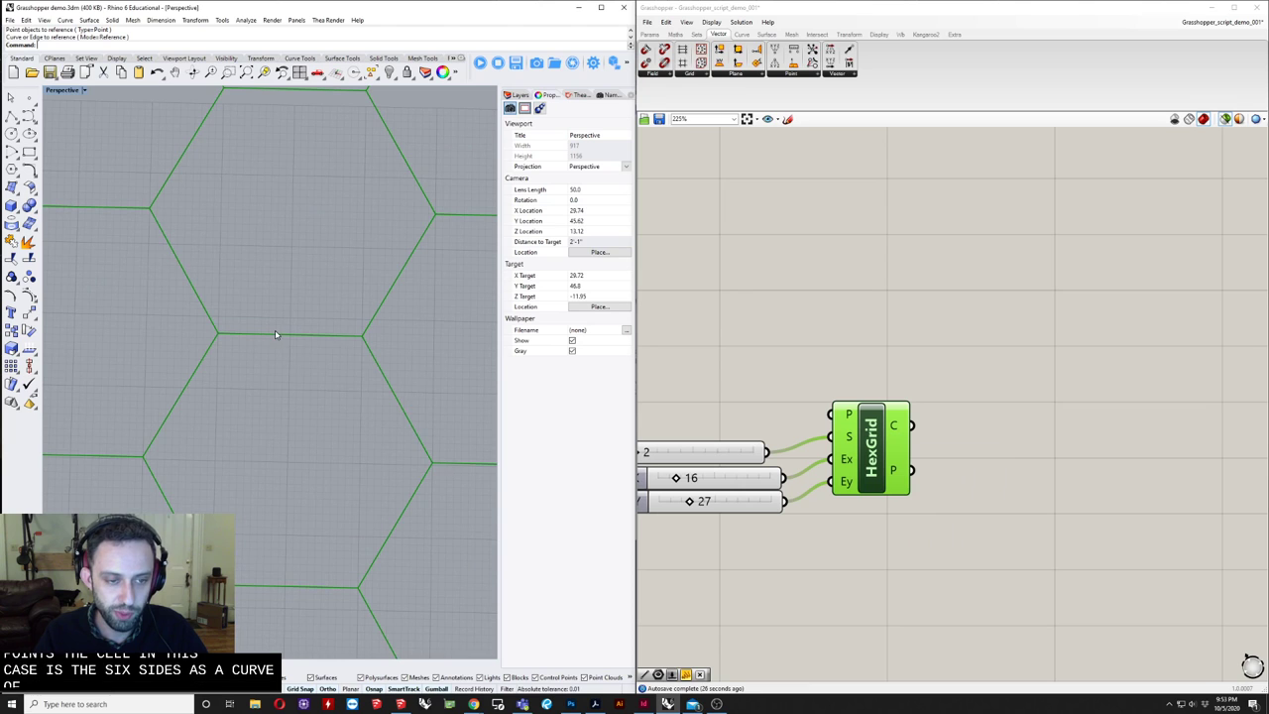
scroll(263, 358, "down", 5)
left_click_drag(336, 344, 308, 363)
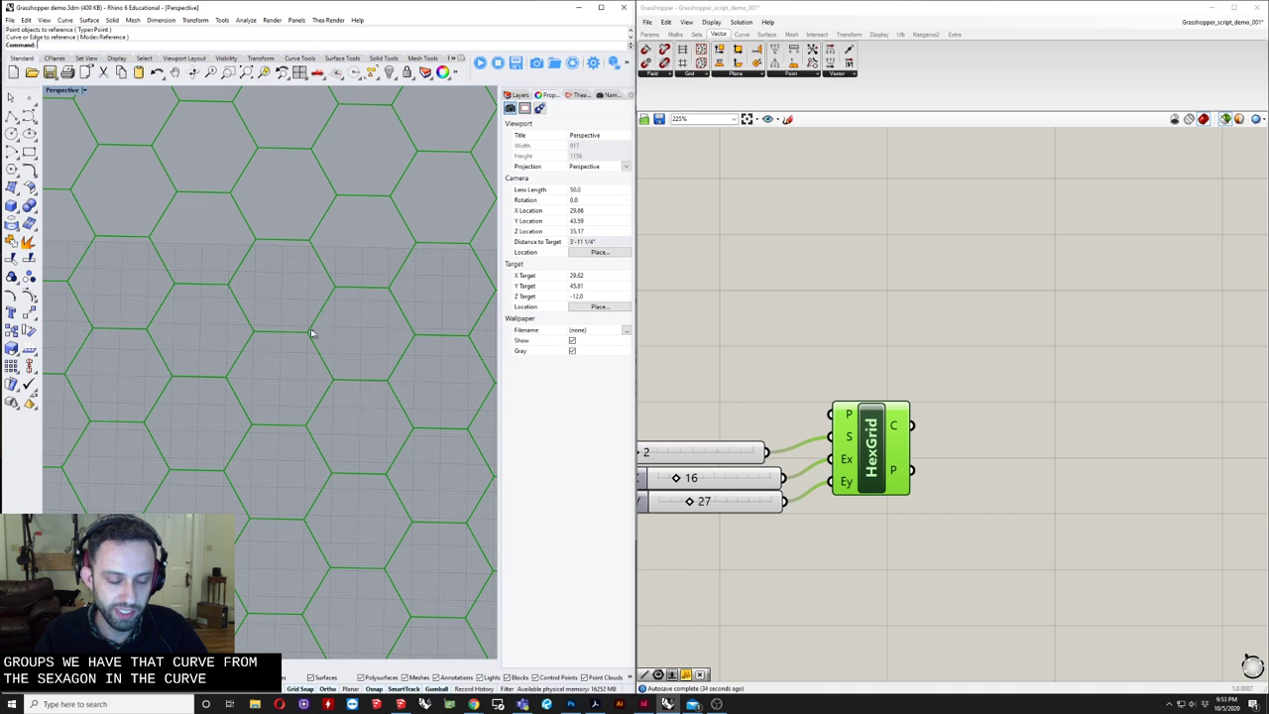
scroll(303, 360, "down", 5)
right_click_drag(293, 398, 293, 398, "shift")
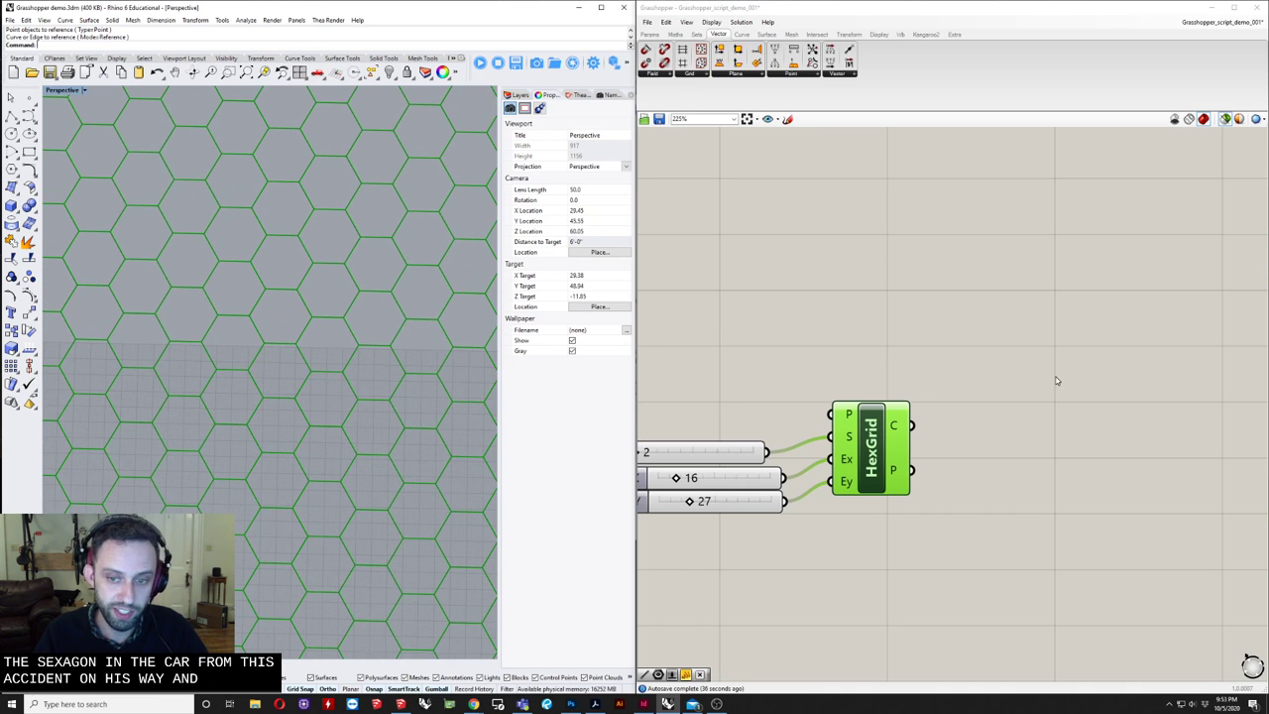
- Place a Point parameter on the canvas beside the HexGrid's Points output
right_click_drag(956, 378, 904, 364)
right_click_drag(904, 430, 875, 423)
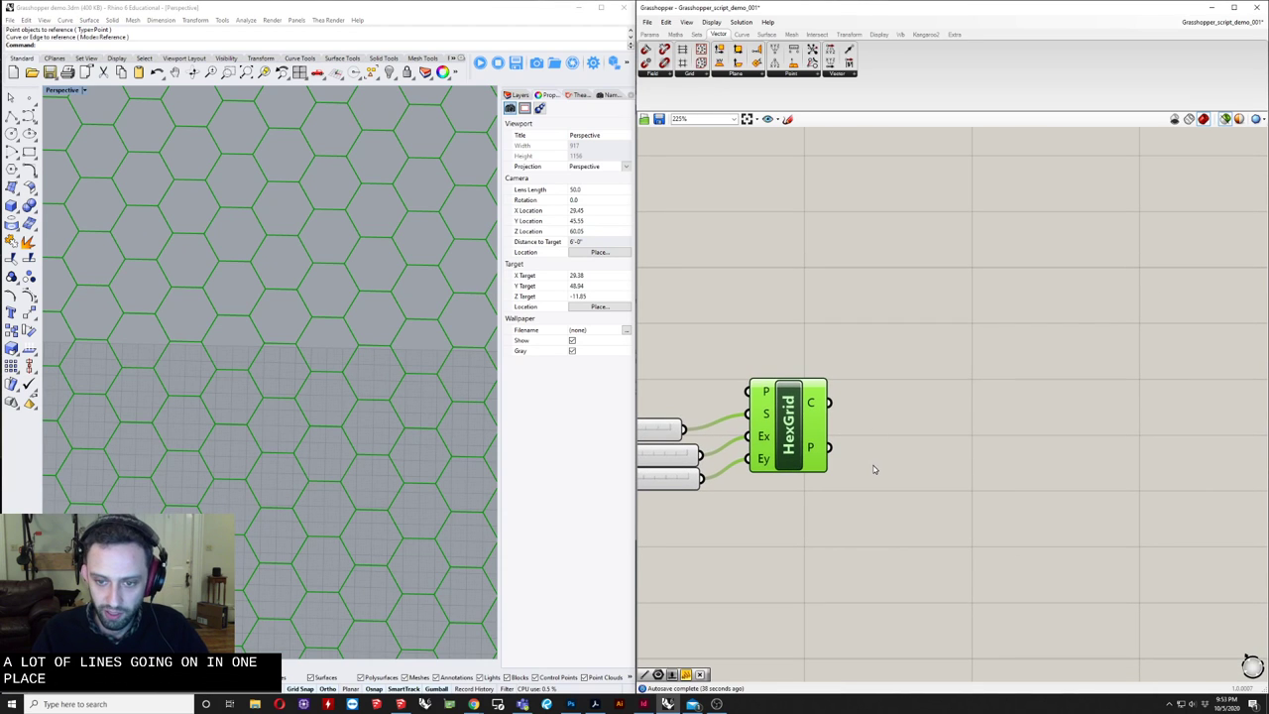
double_click(910, 461)
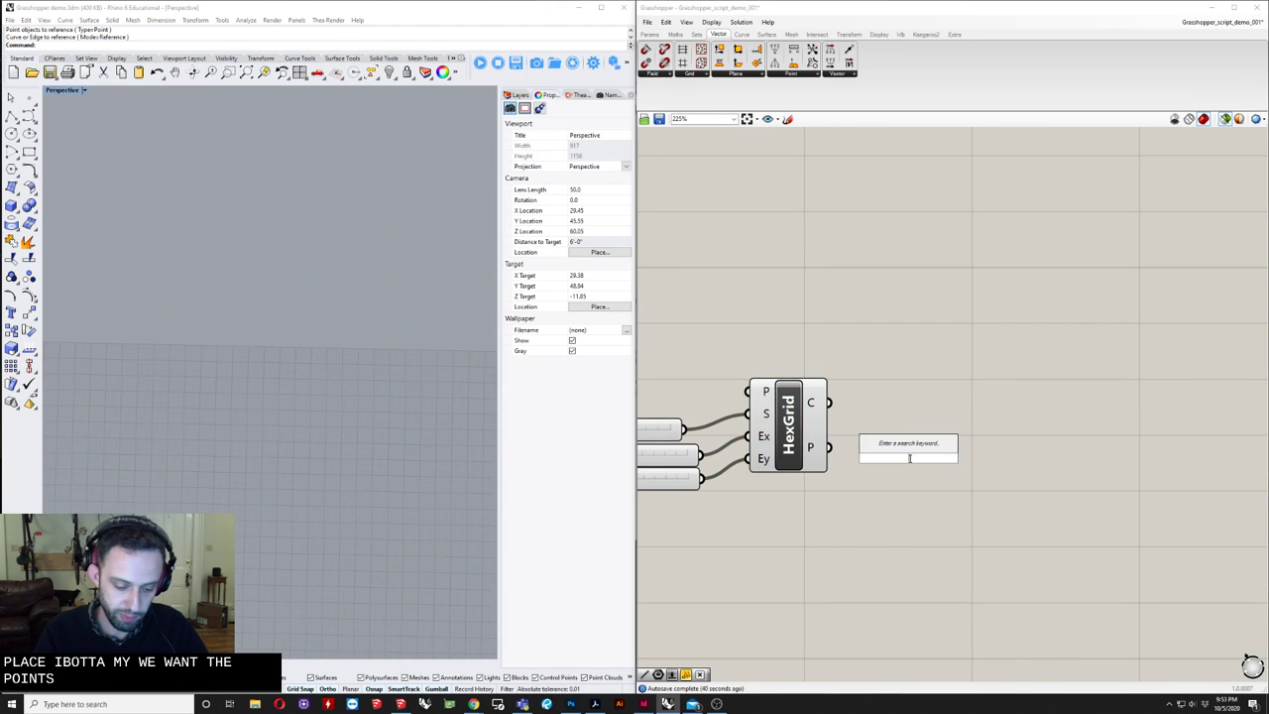
type("plo")
key("Up")
key("Up")
key("Up")
key("Up")
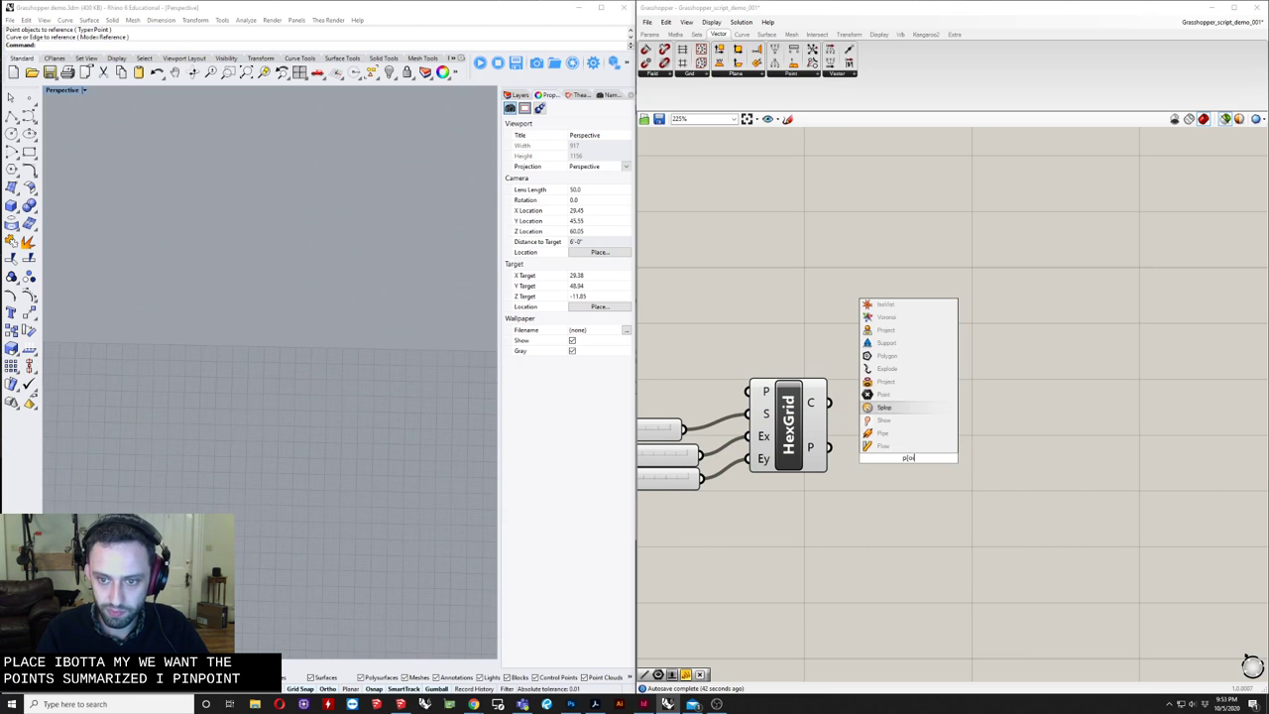
key("Return")
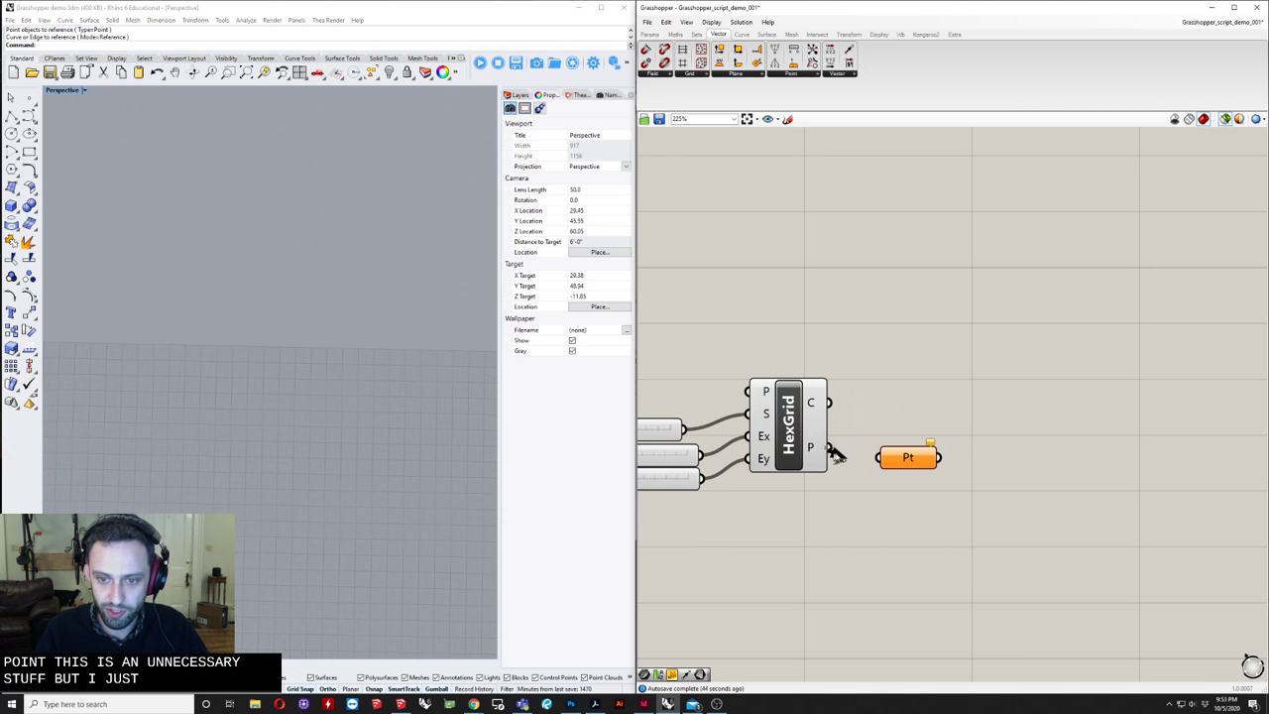
- Connect HexGrid's Points output to the Point parameter and preview both together to check the points against the hexagons
left_click_drag(831, 447, 881, 457)
left_click(758, 416)
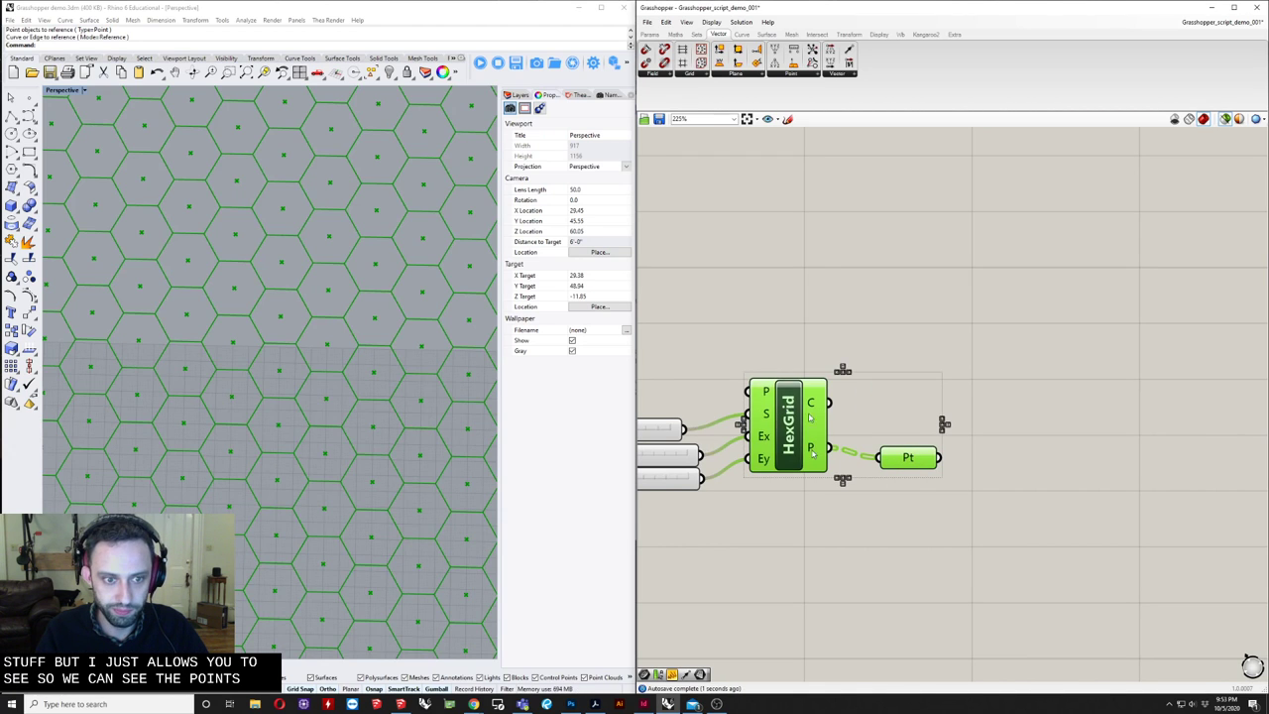
scroll(276, 313, "down", 3)
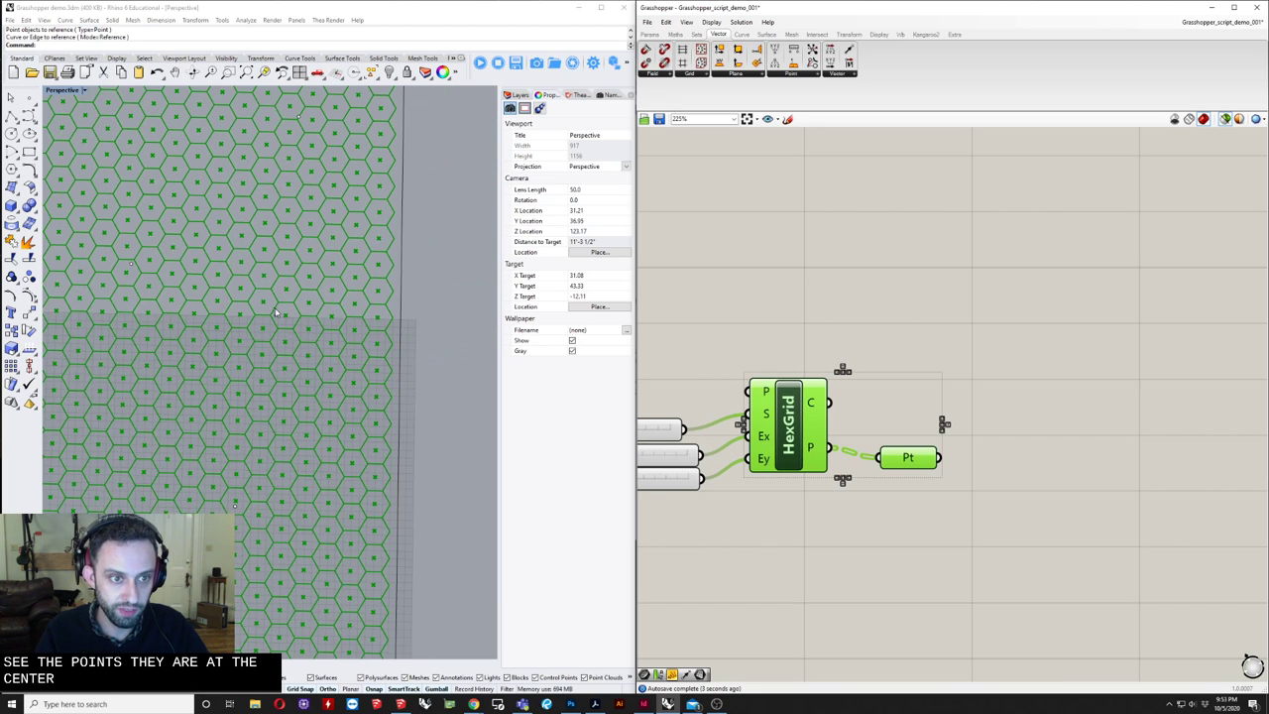
right_click_drag(256, 317, 368, 311, "shift")
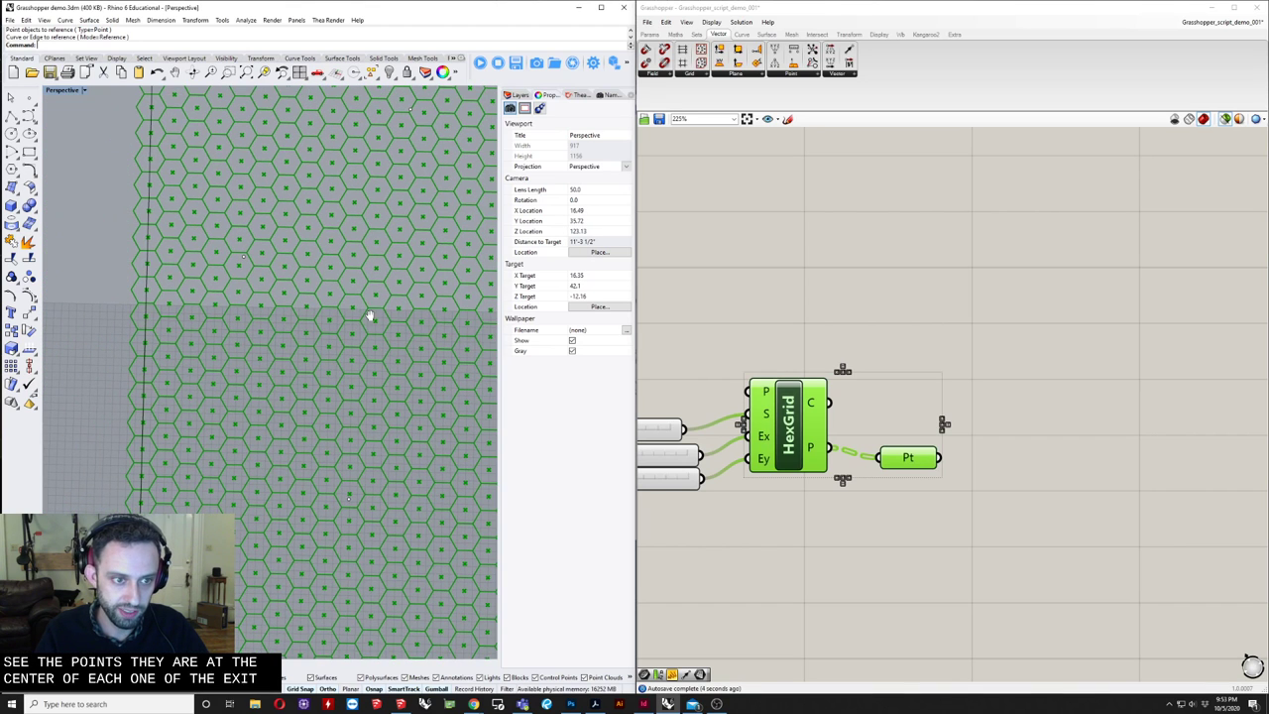
left_click(1033, 490)
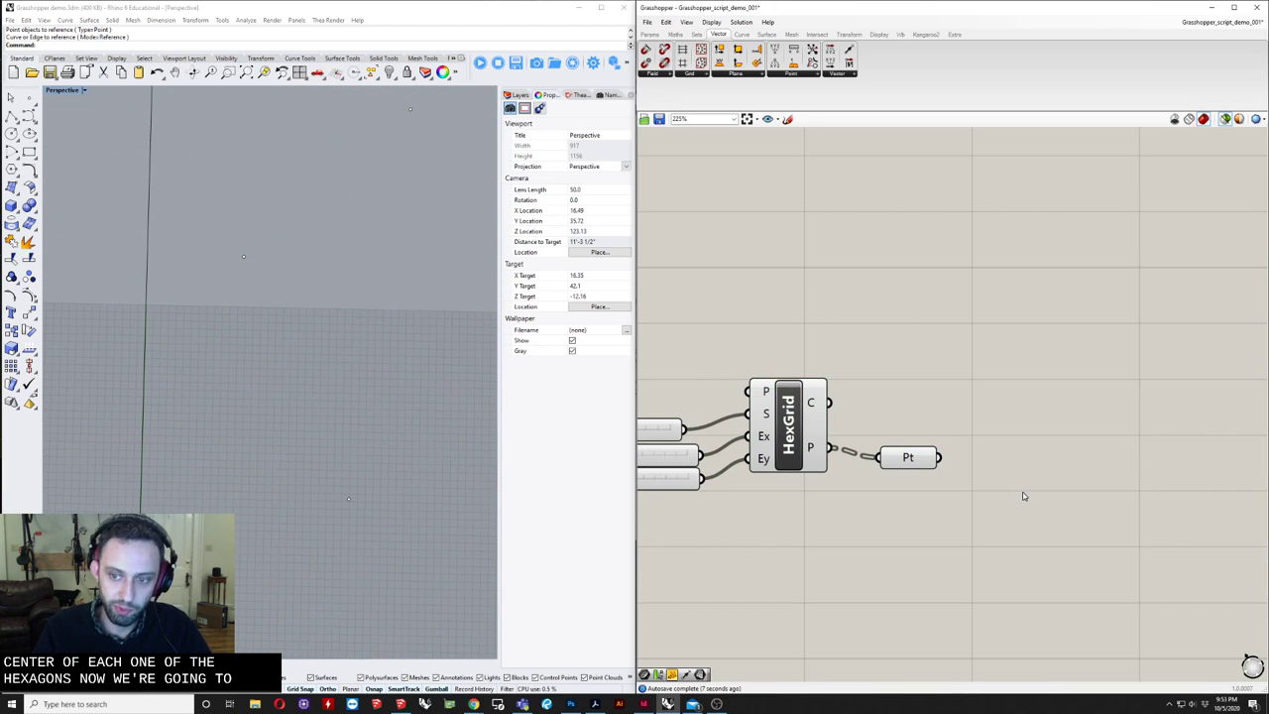
- Add a Circle CNR component beyond the Point parameter and connect the points to its Center input
double_click(1024, 496)
type("cr")
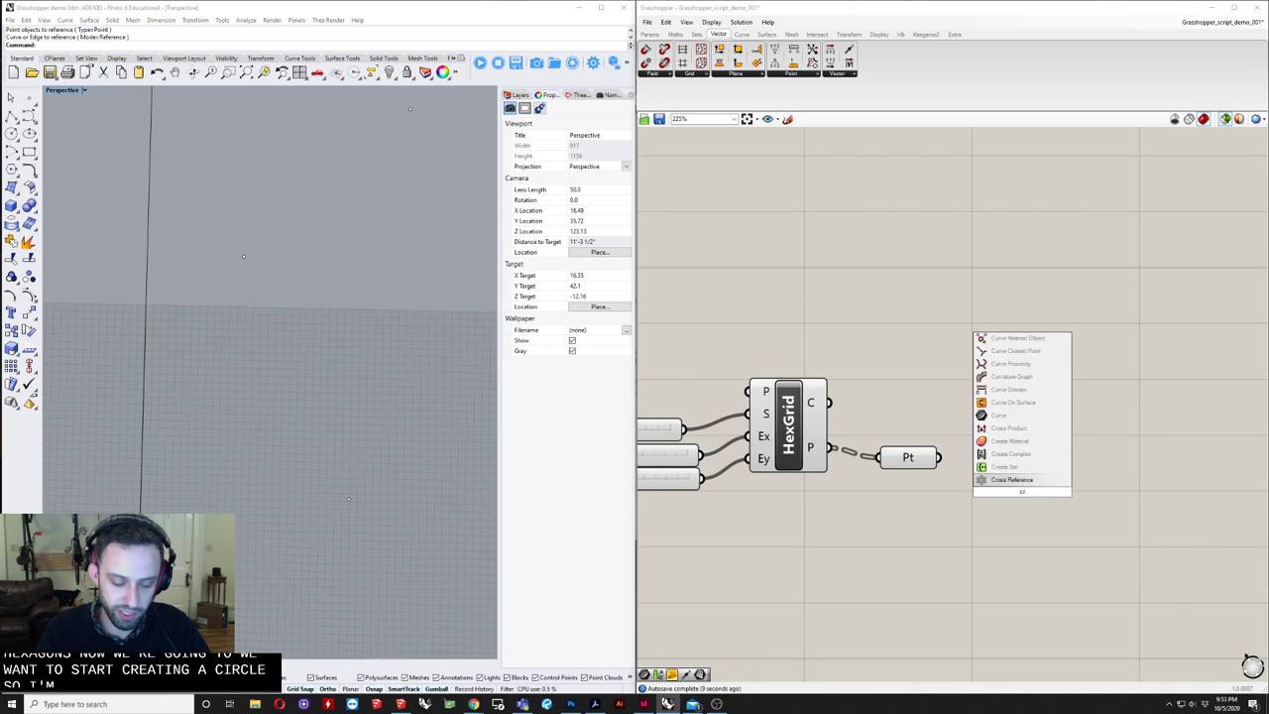
type("iv")
key("Up")
key("Up")
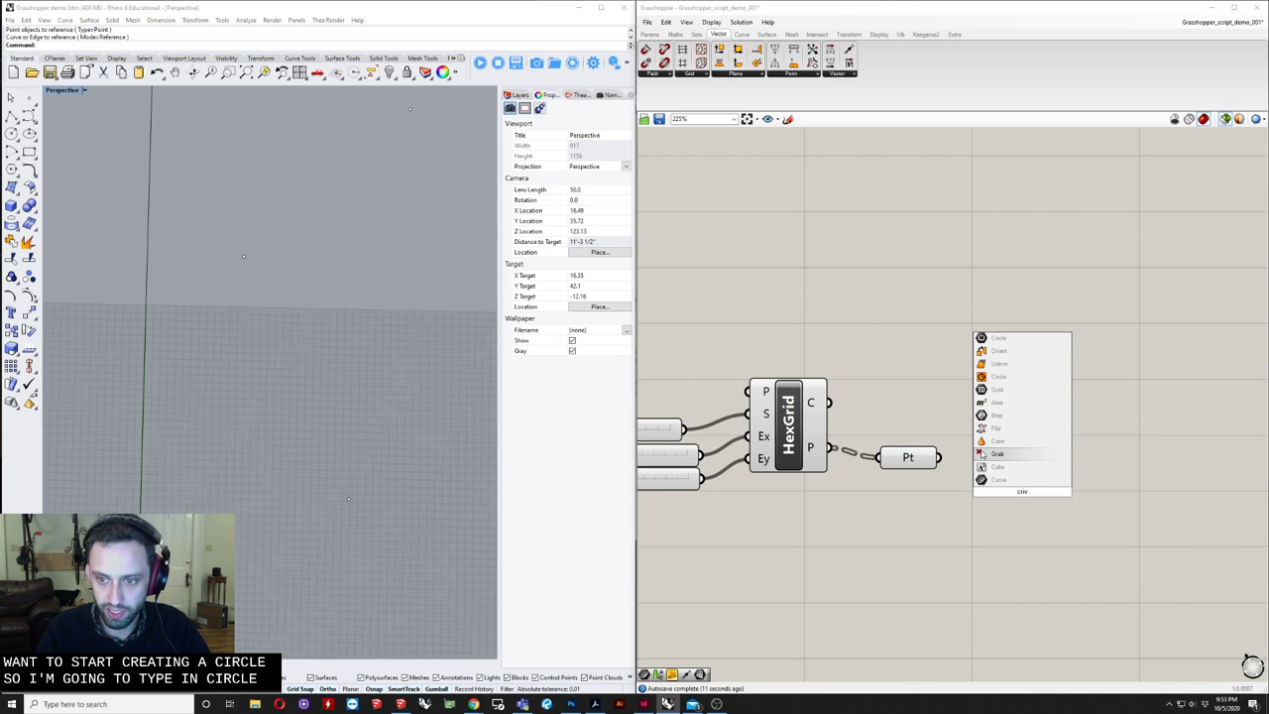
key("BackSpace")
type("rcl")
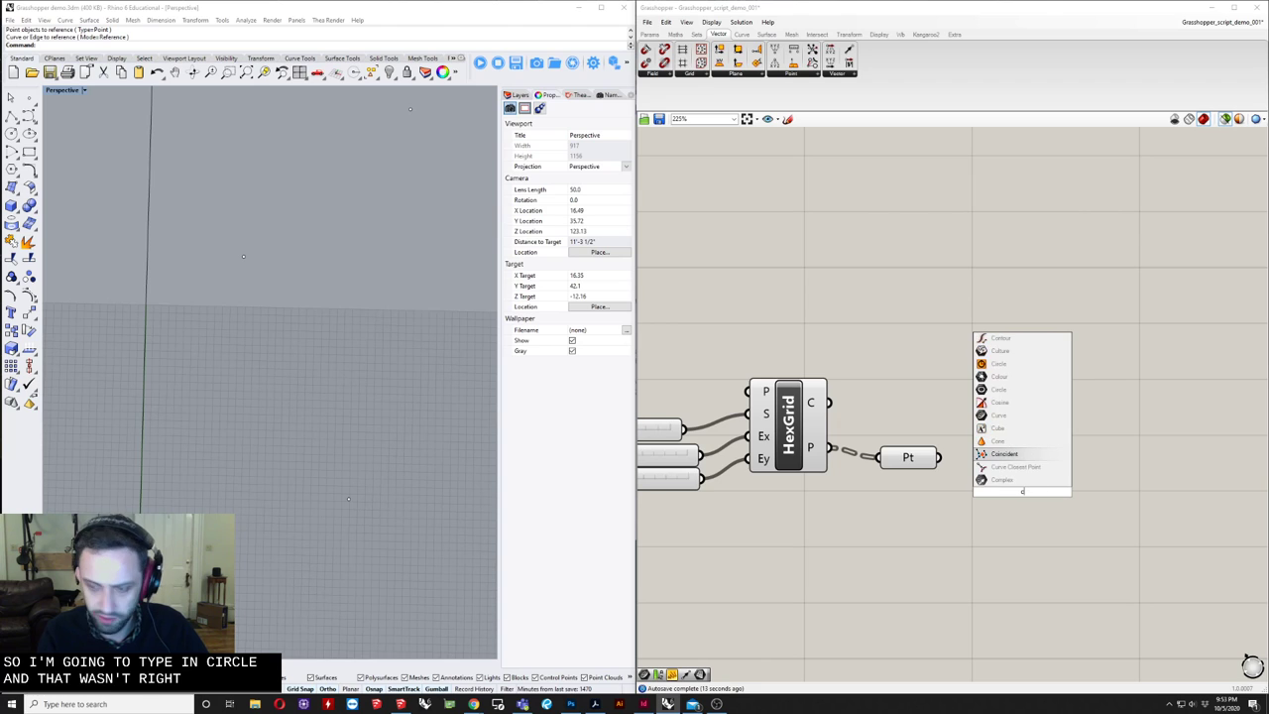
key("Down")
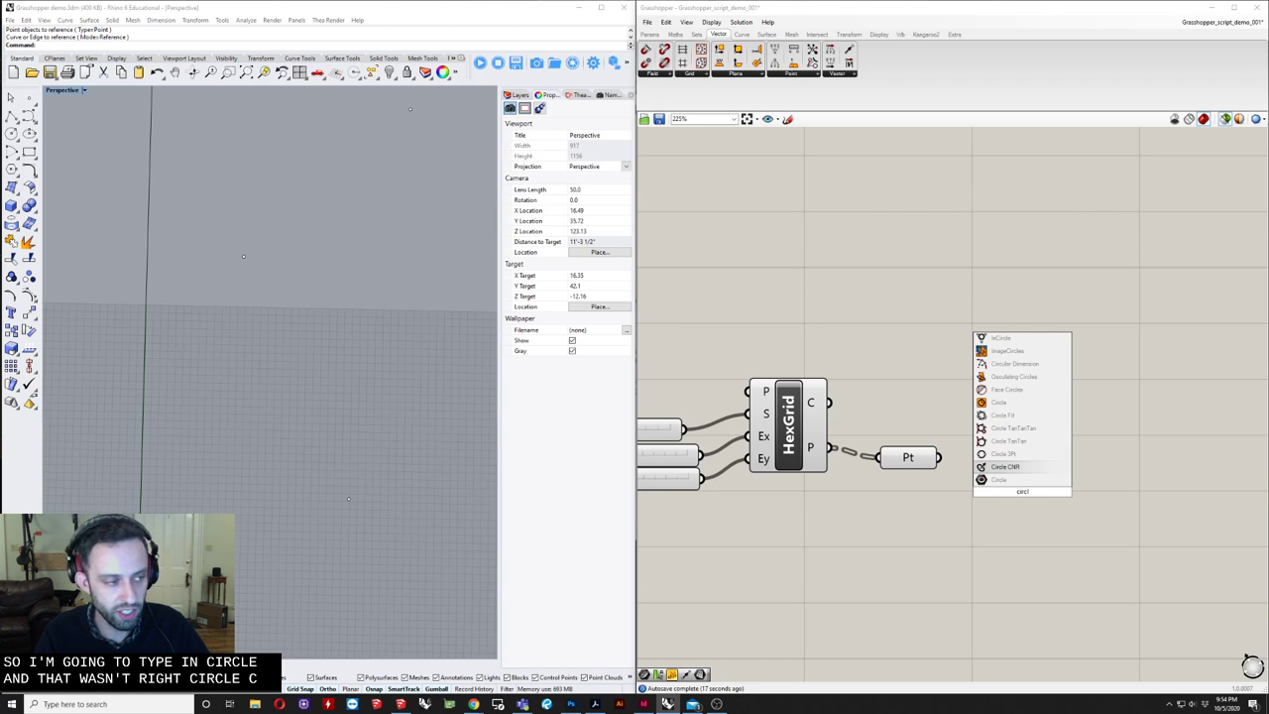
key("Return")
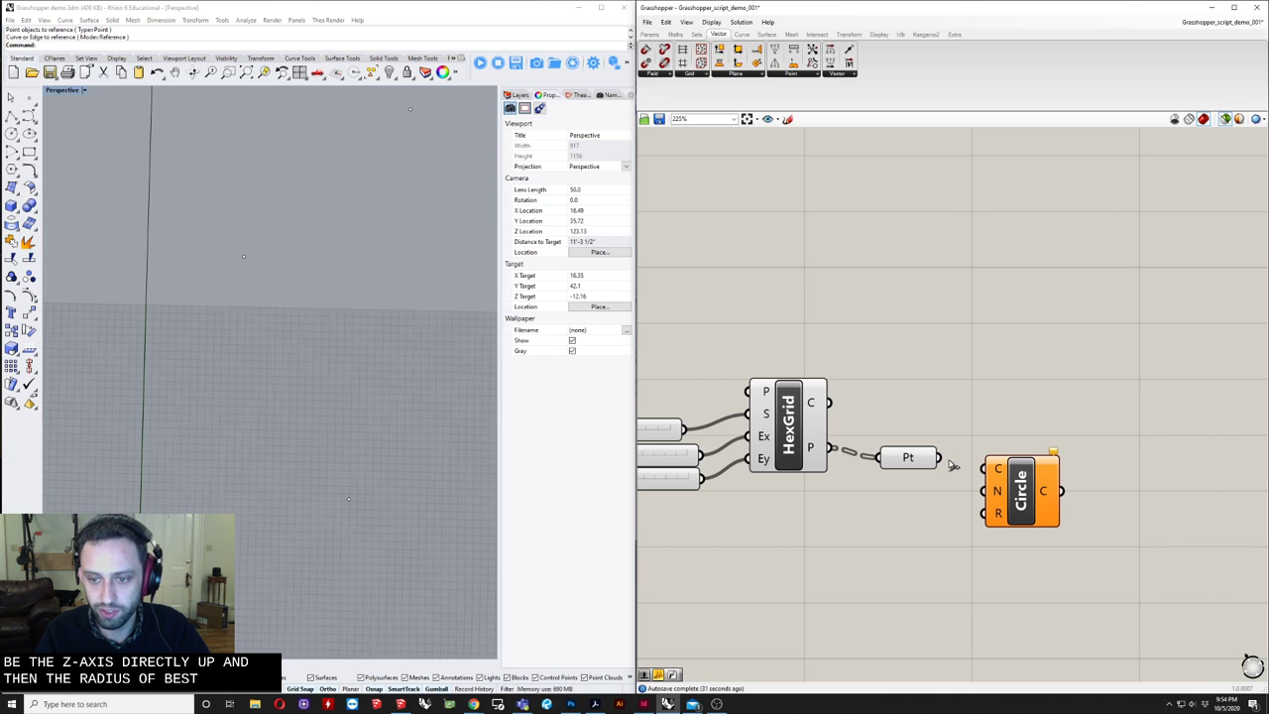
left_click_drag(939, 457, 984, 468)
left_click_drag(1012, 491, 1024, 458)
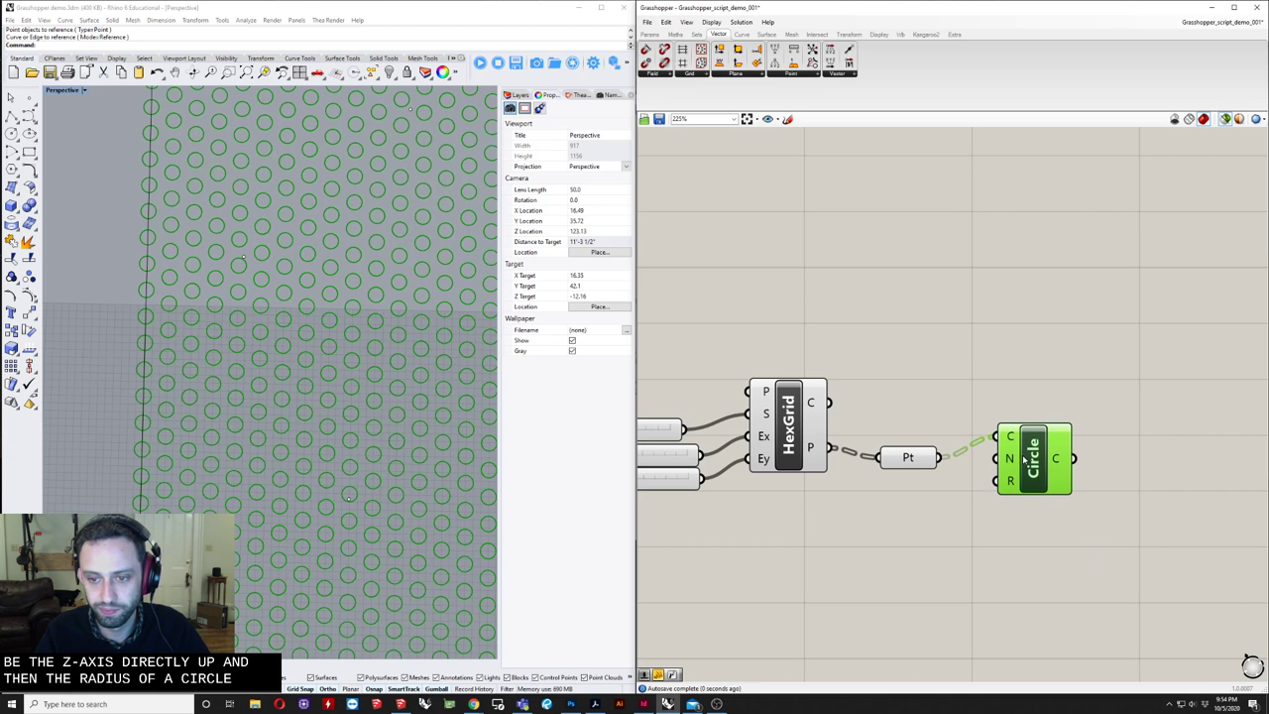
- Add a number slider set to 2 below the Point parameter and connect it to the Circle's Radius input
double_click(852, 573)
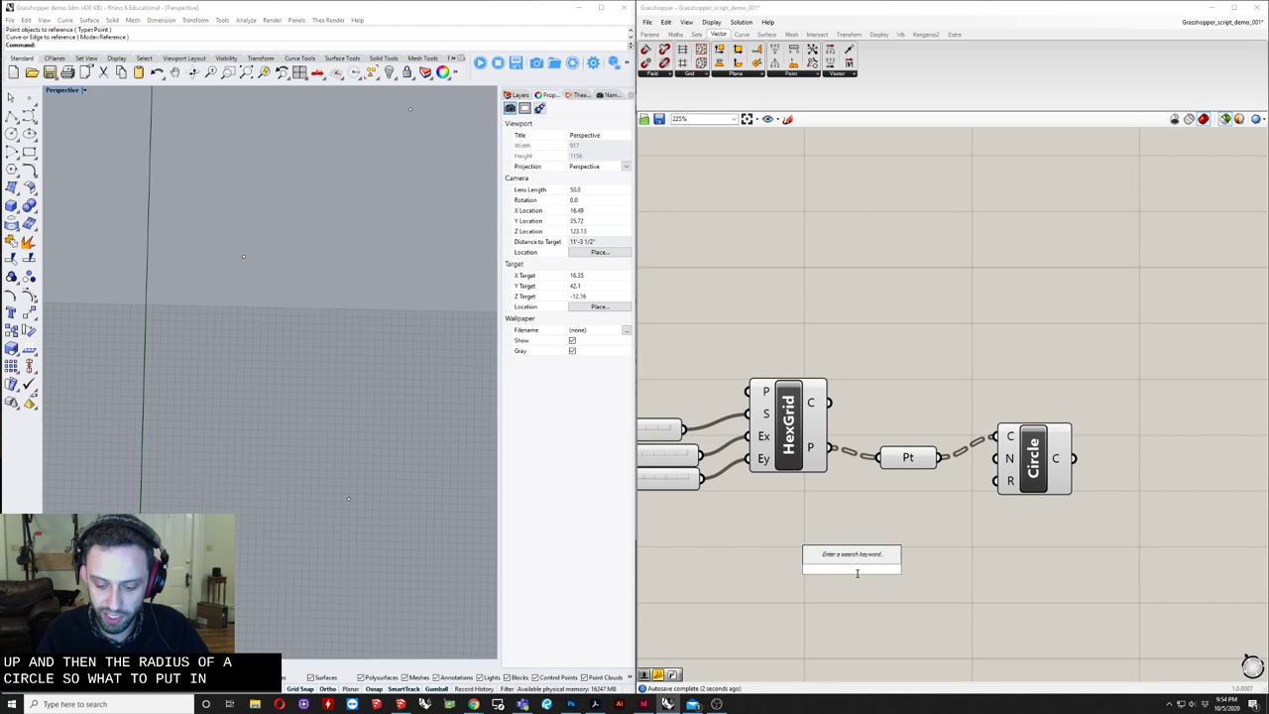
type("slider")
key("Return")
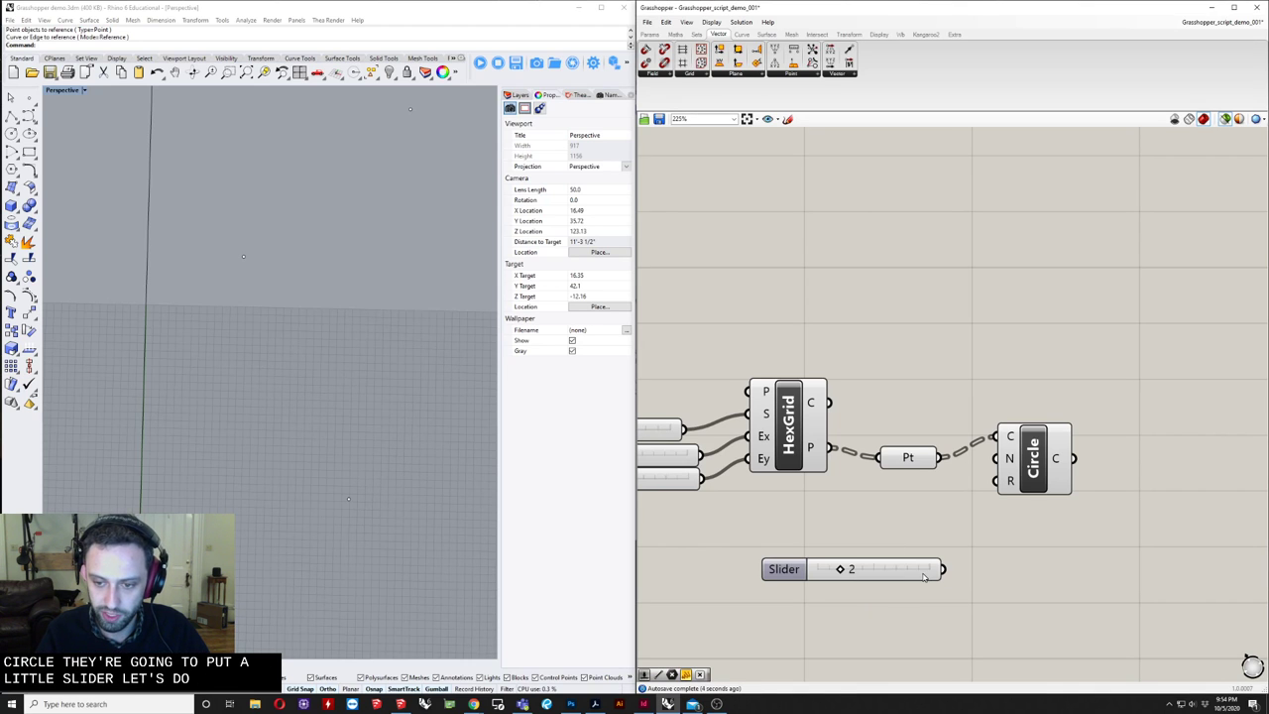
left_click_drag(947, 569, 994, 482)
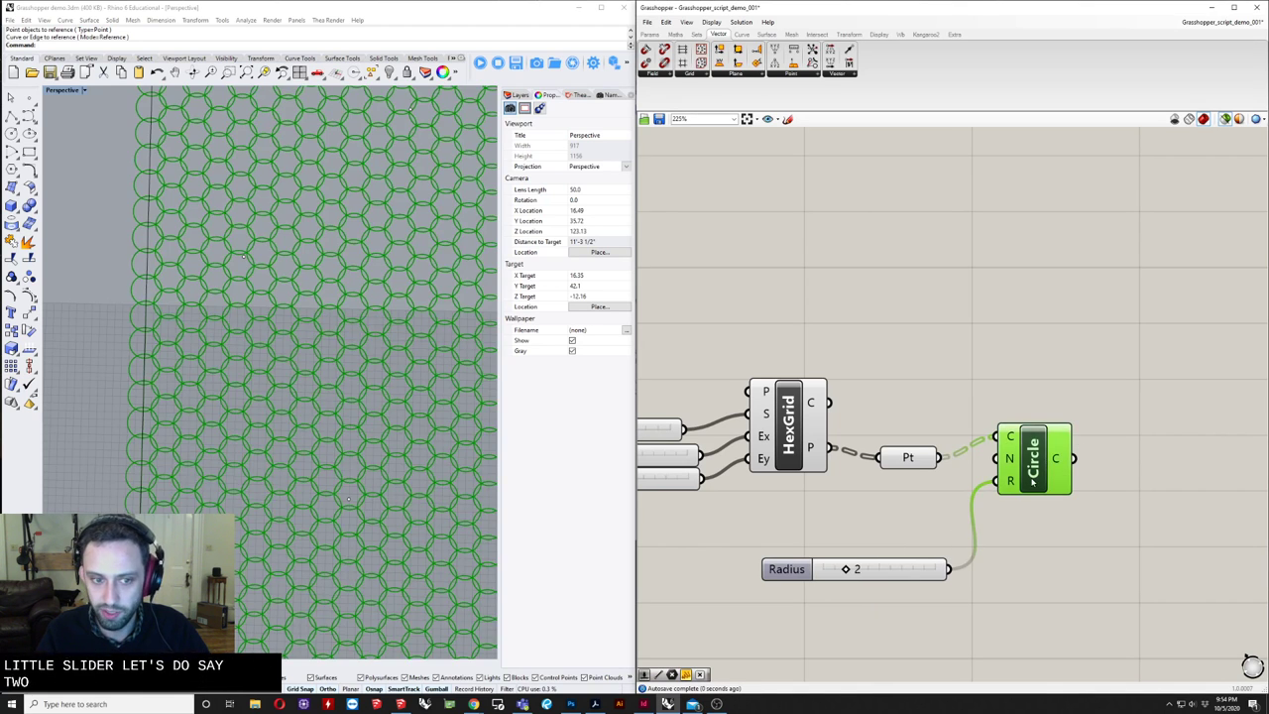
- Examine the circle pattern across the panel, previewing HexGrid together with Circle to compare the circles with the hexagon cells
scroll(399, 381, "down", 3)
right_click_drag(398, 381, 353, 387, "shift")
scroll(300, 496, "down", 3)
right_click_drag(801, 408, 981, 403)
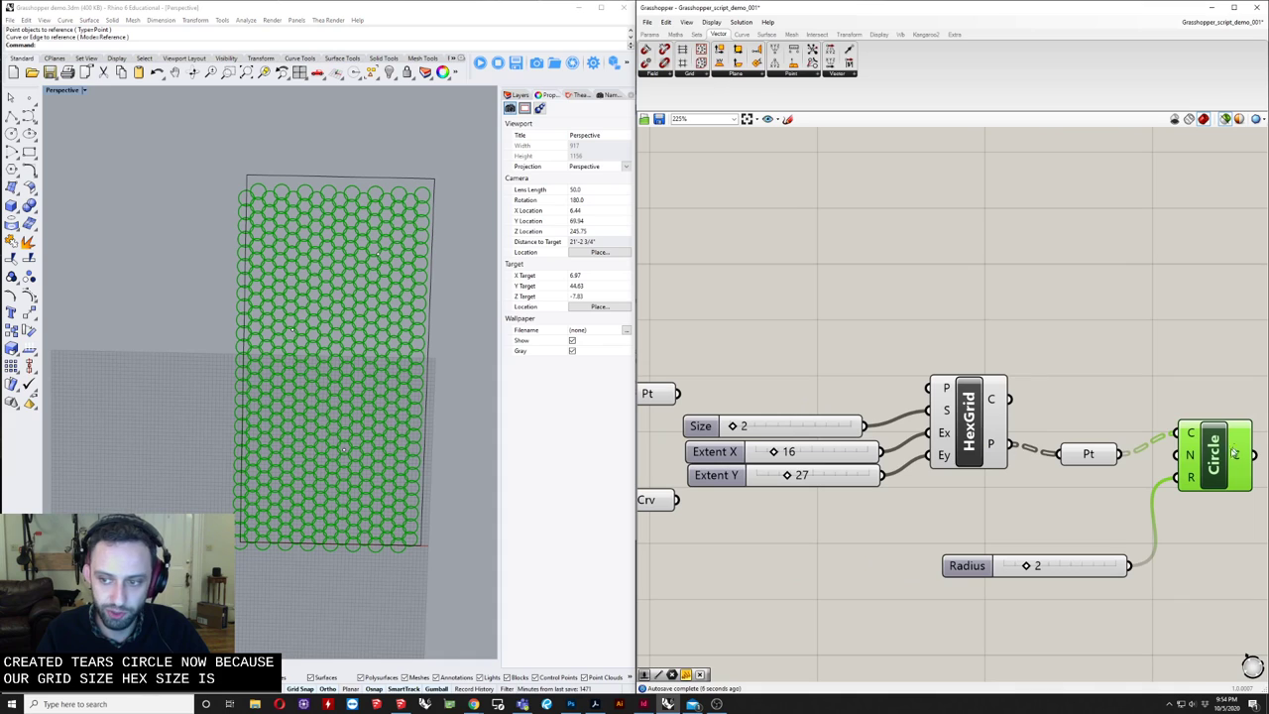
scroll(363, 363, "up", 10)
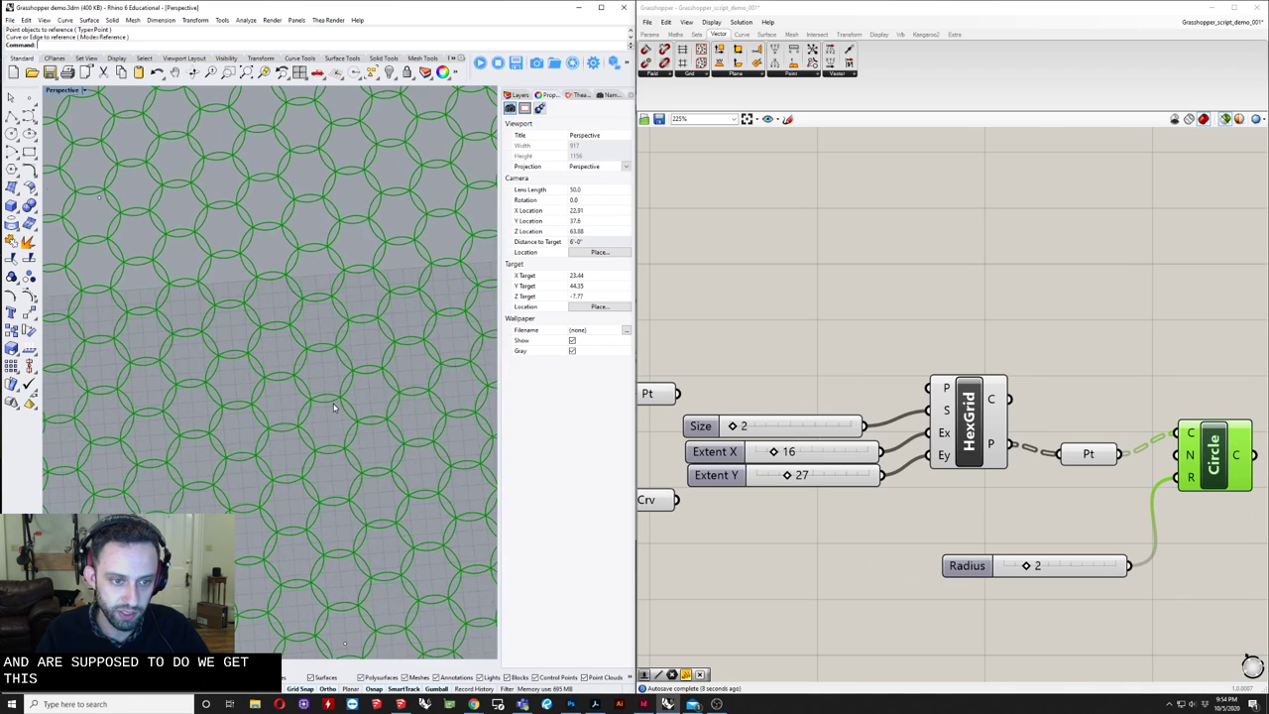
scroll(338, 406, "up", 4)
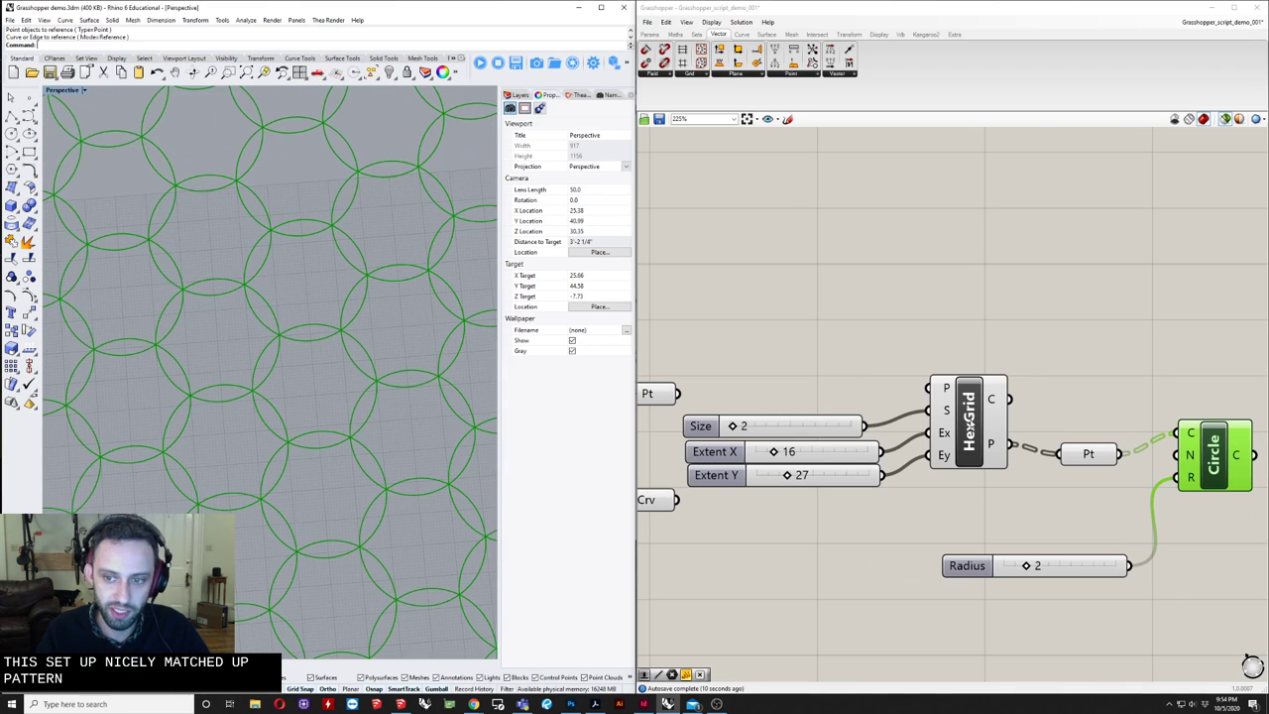
left_click(972, 423)
scroll(224, 392, "down", 8)
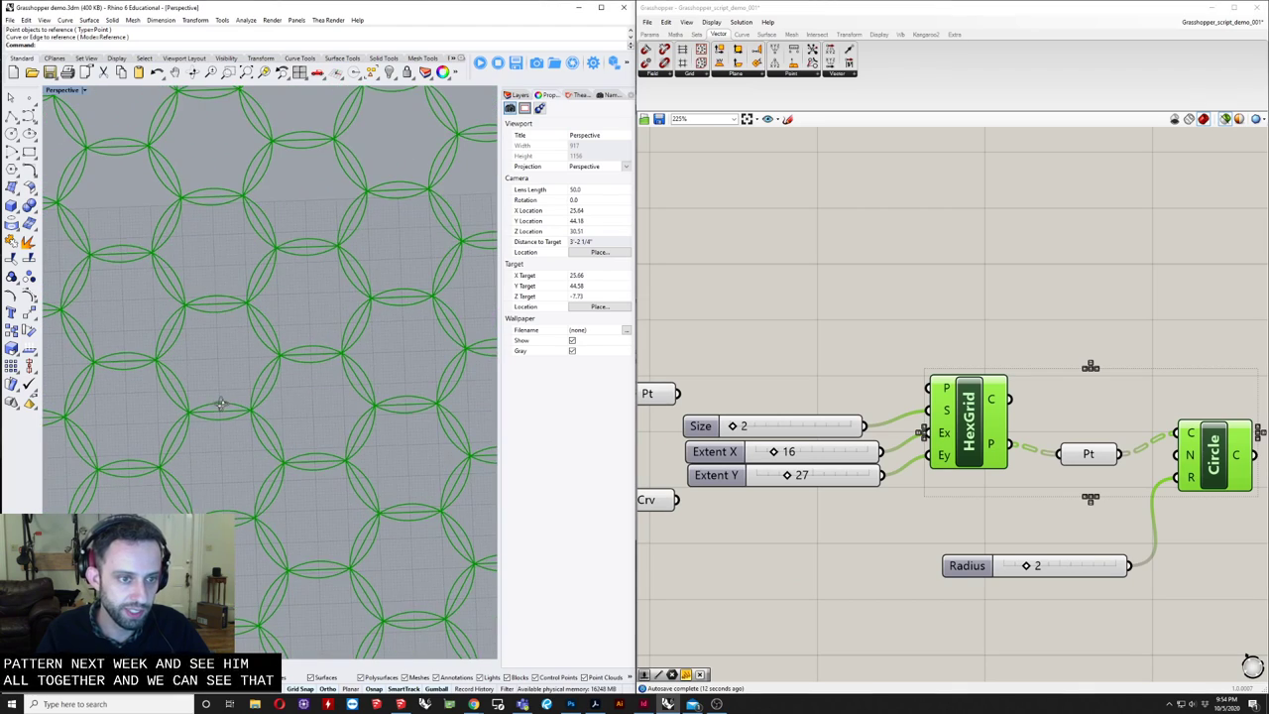
- Examine the circle pattern over the whole panel and where the three attractor points sit within it
scroll(324, 347, "down", 5)
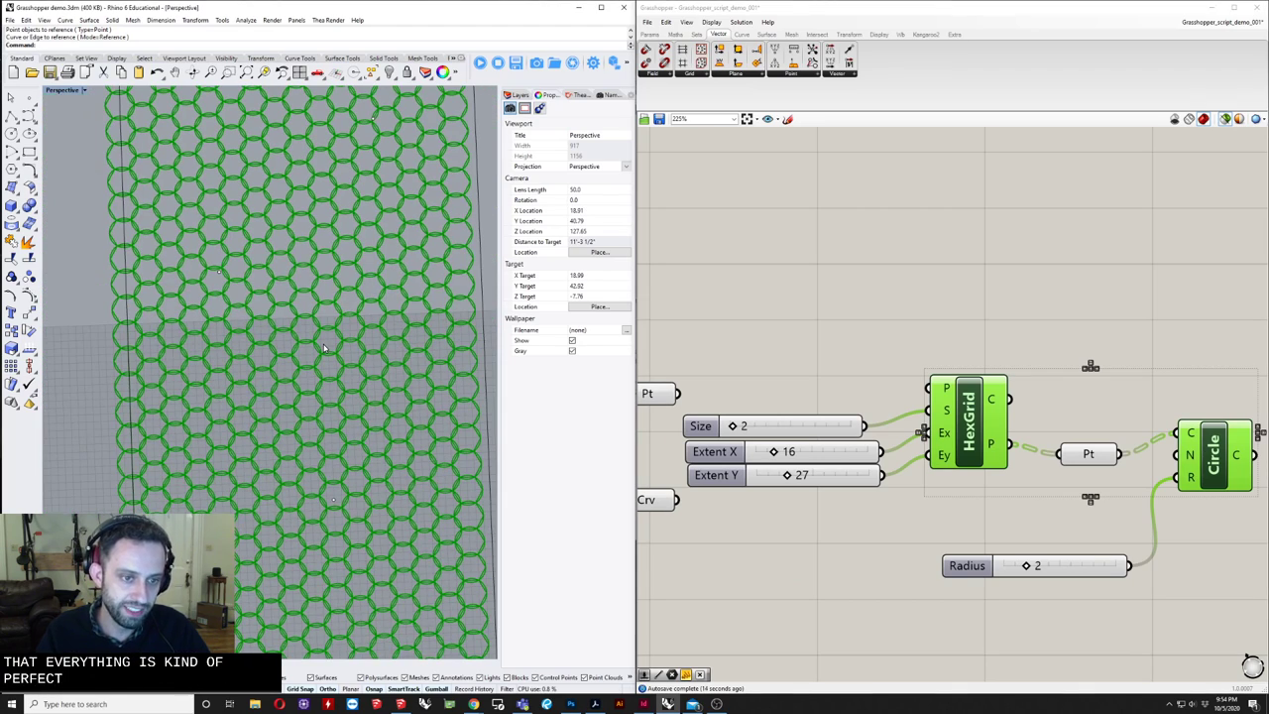
scroll(317, 351, "down", 5)
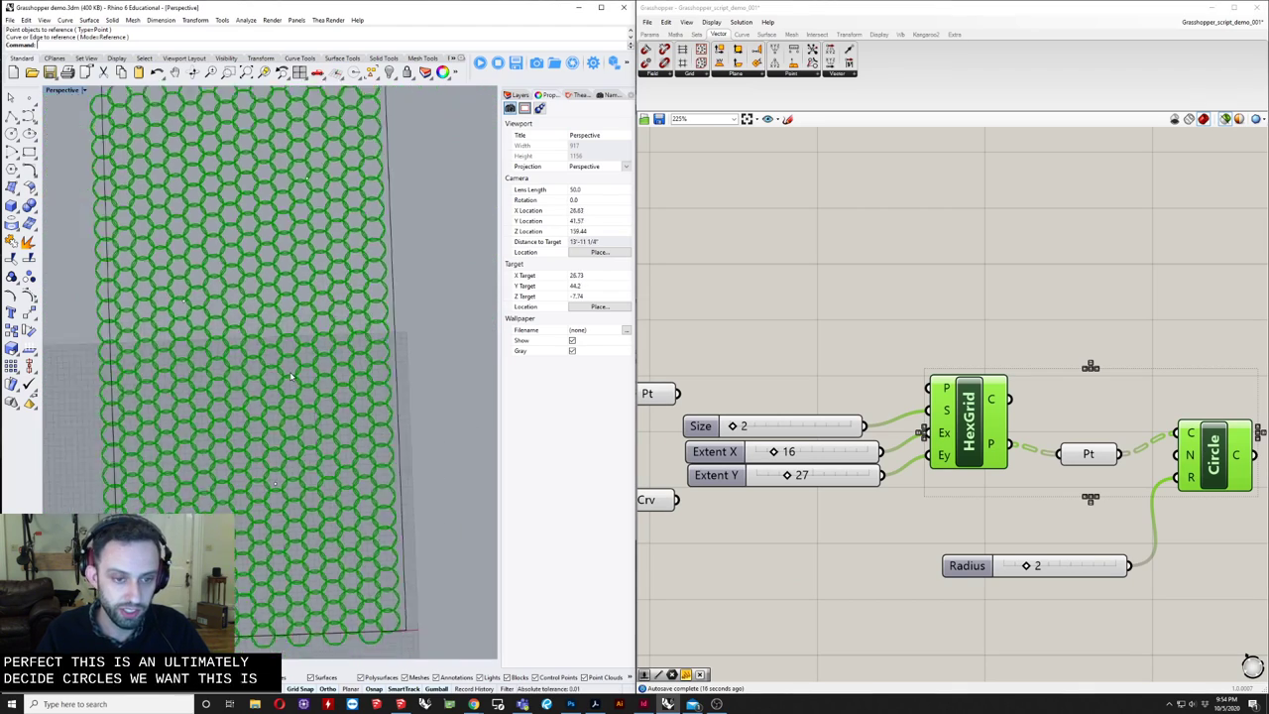
scroll(460, 367, "down", 4)
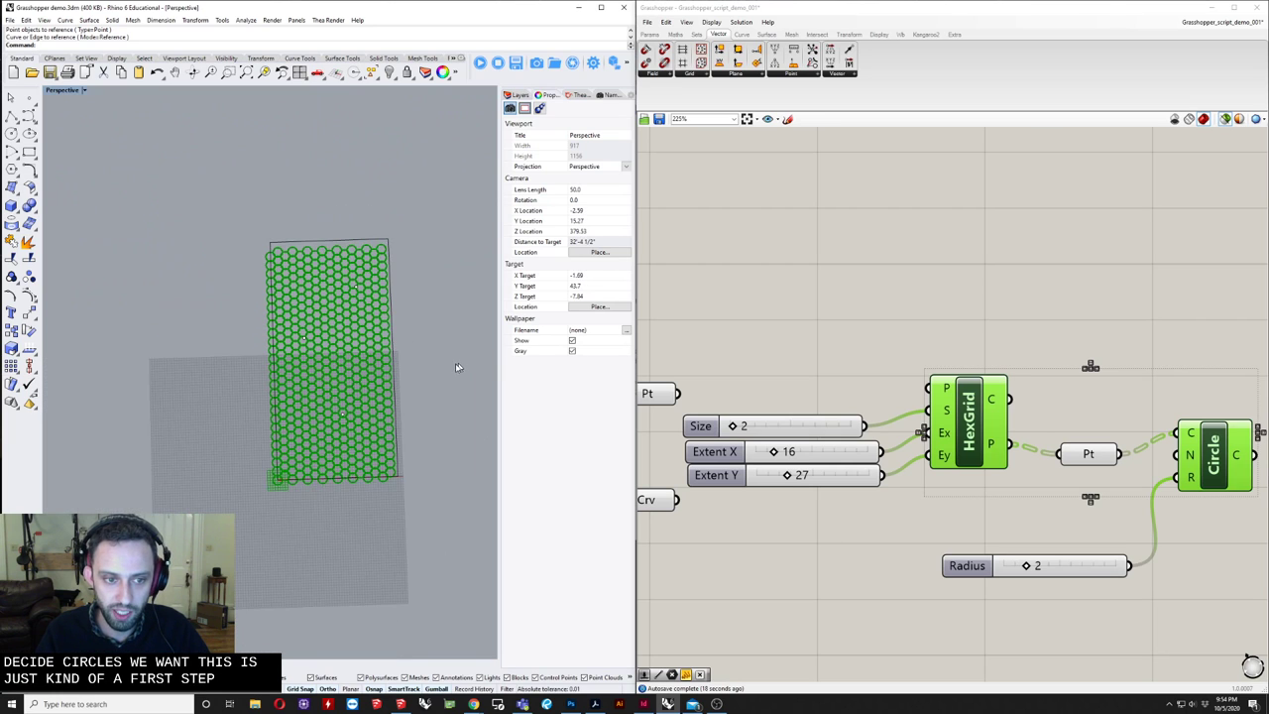
right_click_drag(418, 386, 363, 408, "shift")
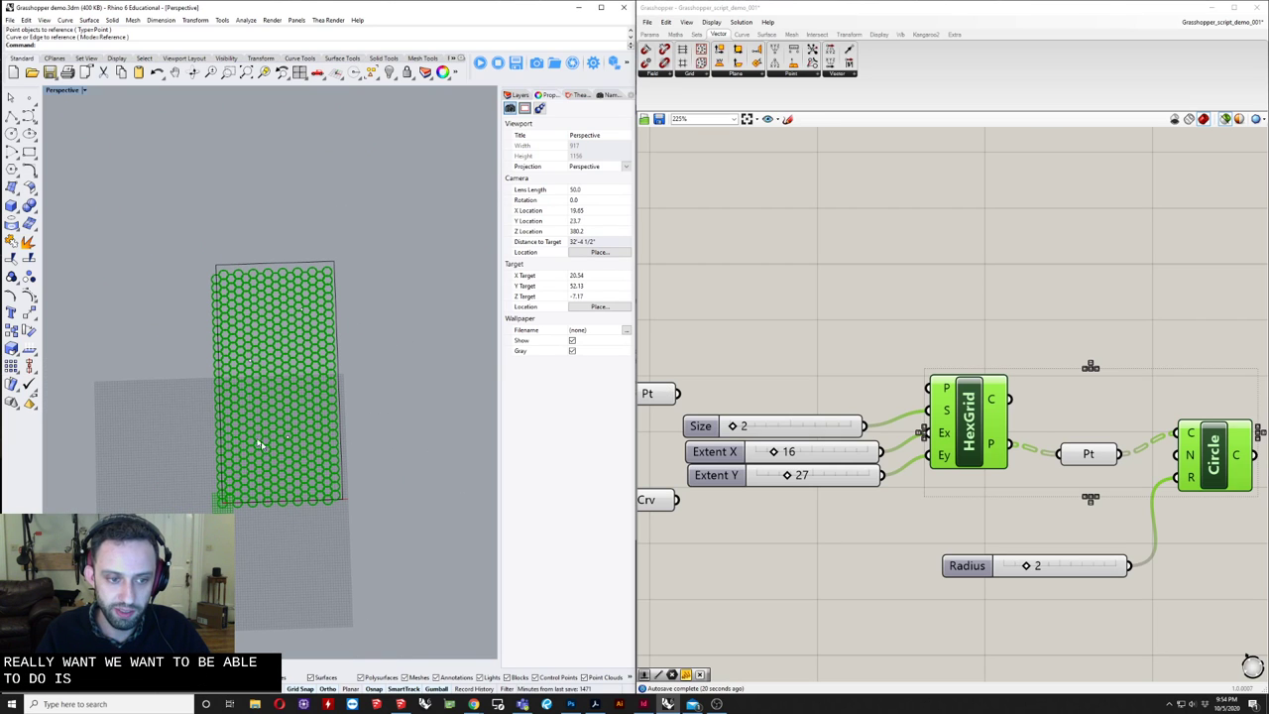
scroll(297, 458, "up", 4)
right_click_drag(355, 436, 184, 337, "shift")
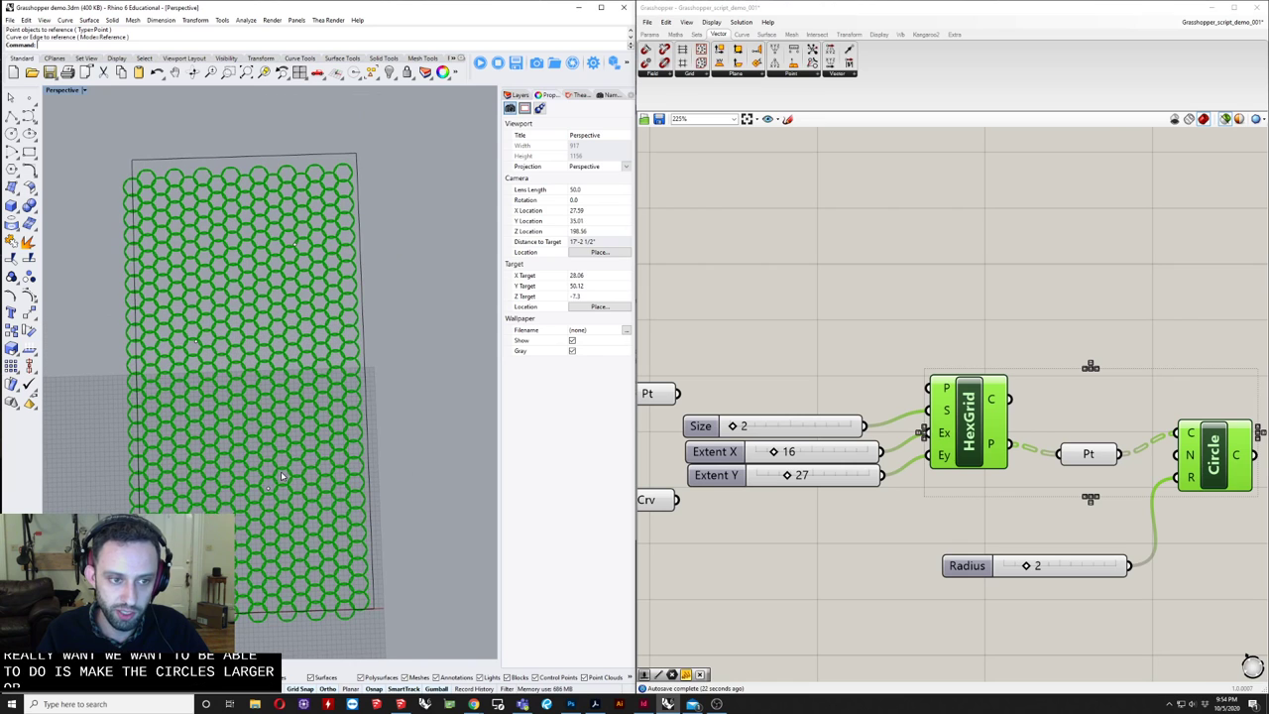
left_click(198, 339)
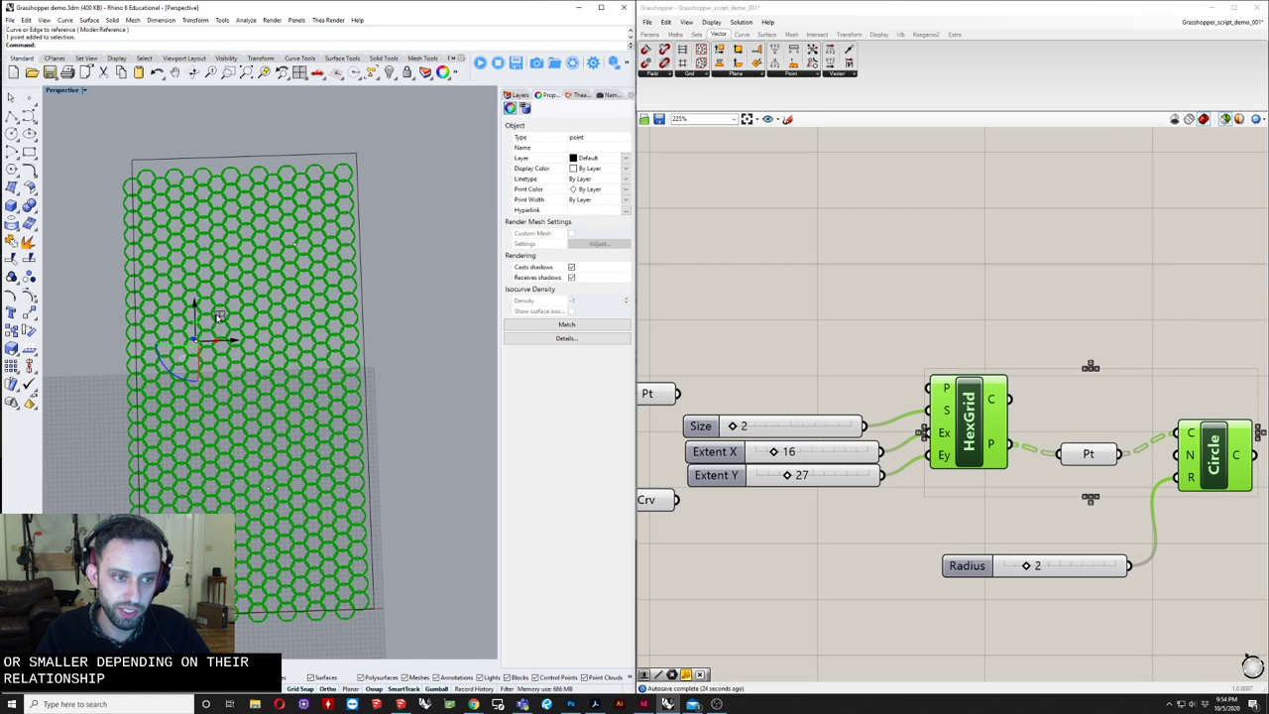
left_click_drag(219, 318, 220, 329)
left_click(298, 363)
scroll(298, 359, "down", 4)
right_click_drag(297, 369, 269, 388, "shift")
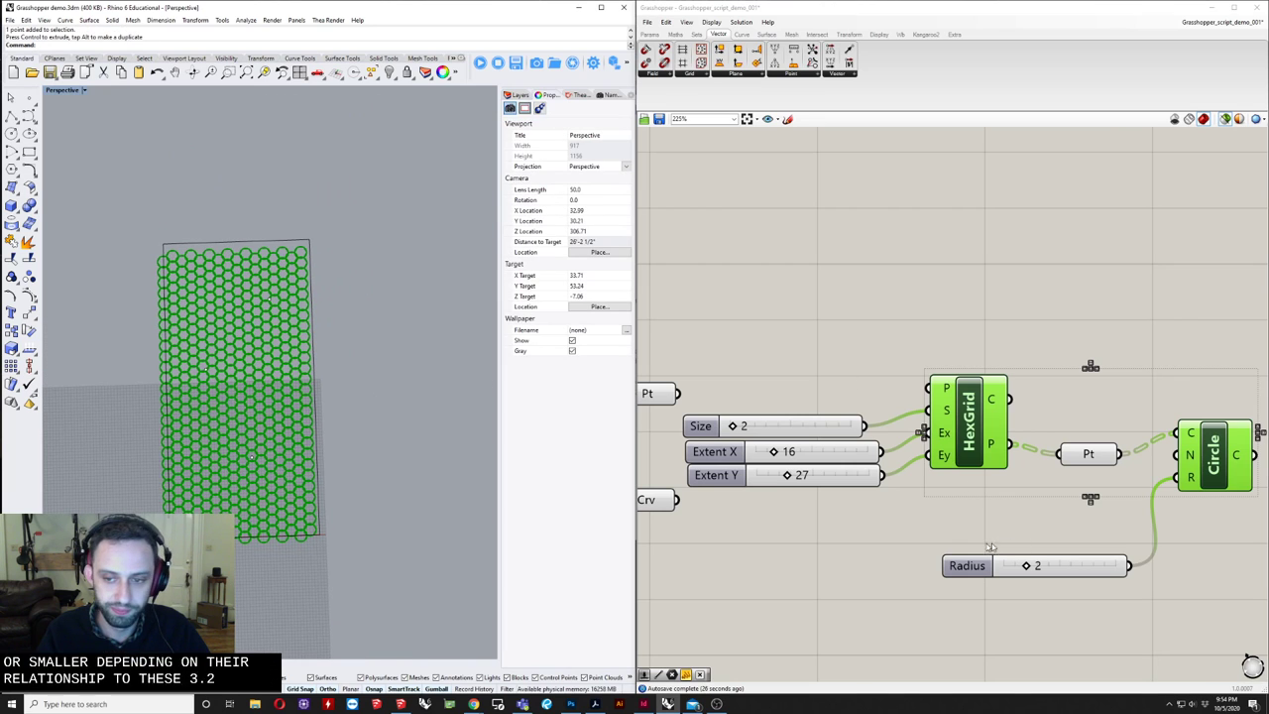
- Spread out the Point parameter and the Circle component after HexGrid to free up space between them
scroll(990, 547, "down", 3)
left_click(897, 557)
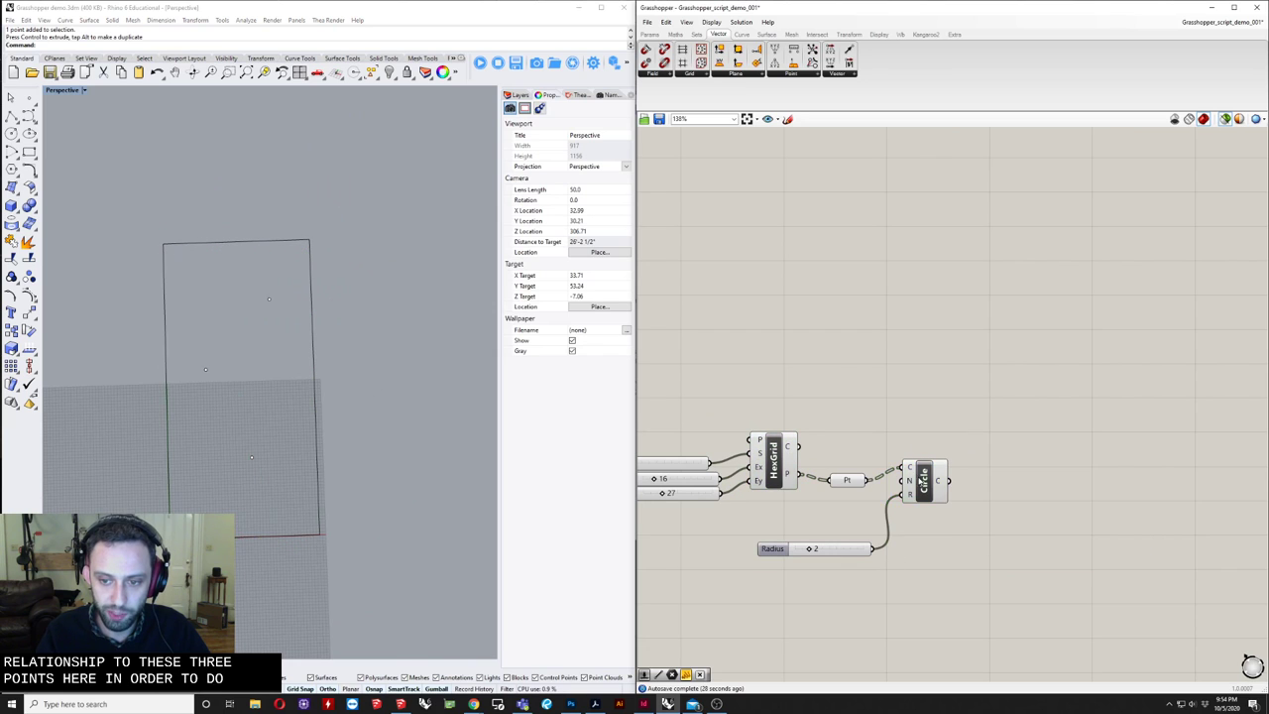
left_click_drag(924, 483, 921, 496)
right_click_drag(880, 468, 807, 476)
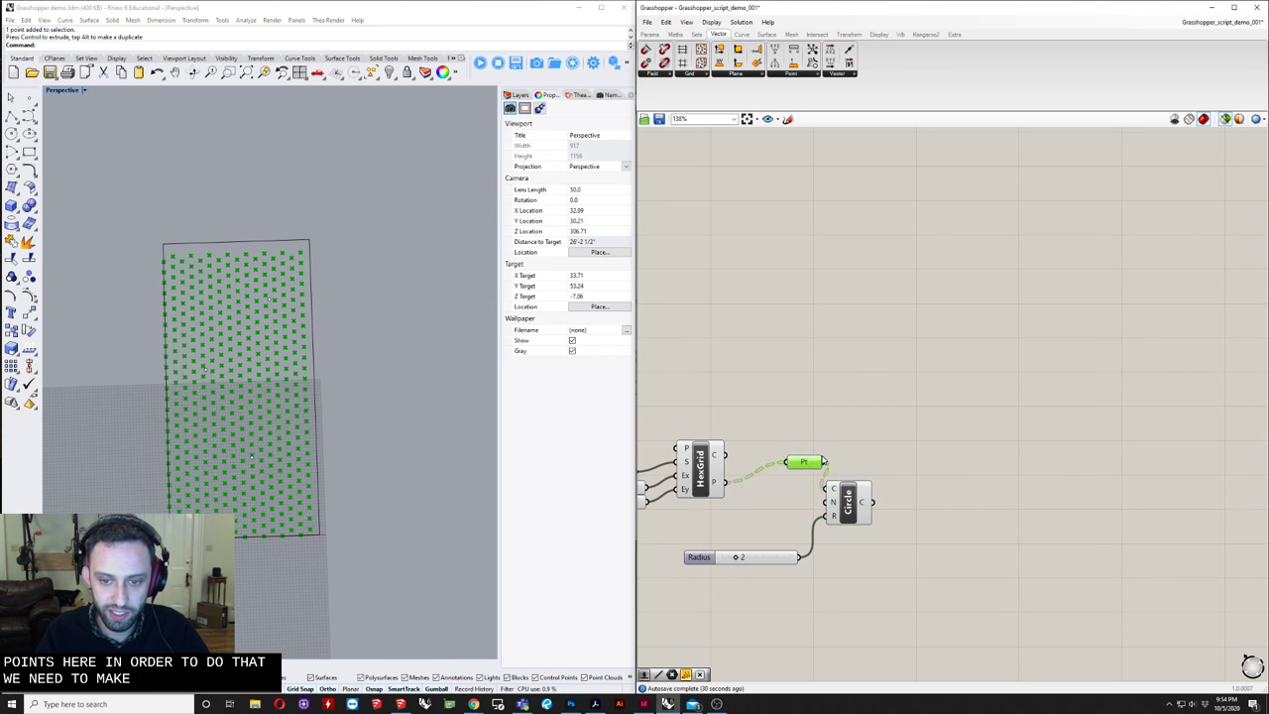
left_click_drag(775, 488, 793, 464)
left_click_drag(851, 502, 900, 500)
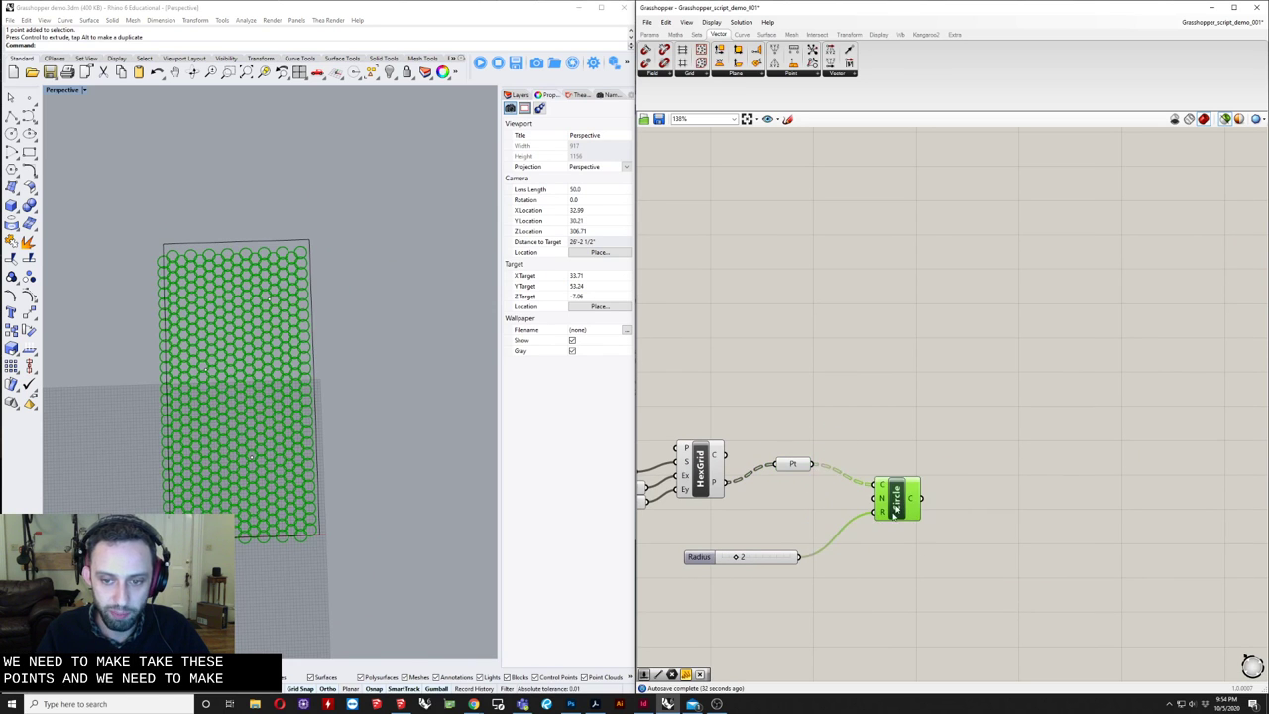
- Preview the attractor Point parameter in the viewport and add a Distance component above and beyond HexGrid
right_click_drag(818, 604, 956, 506)
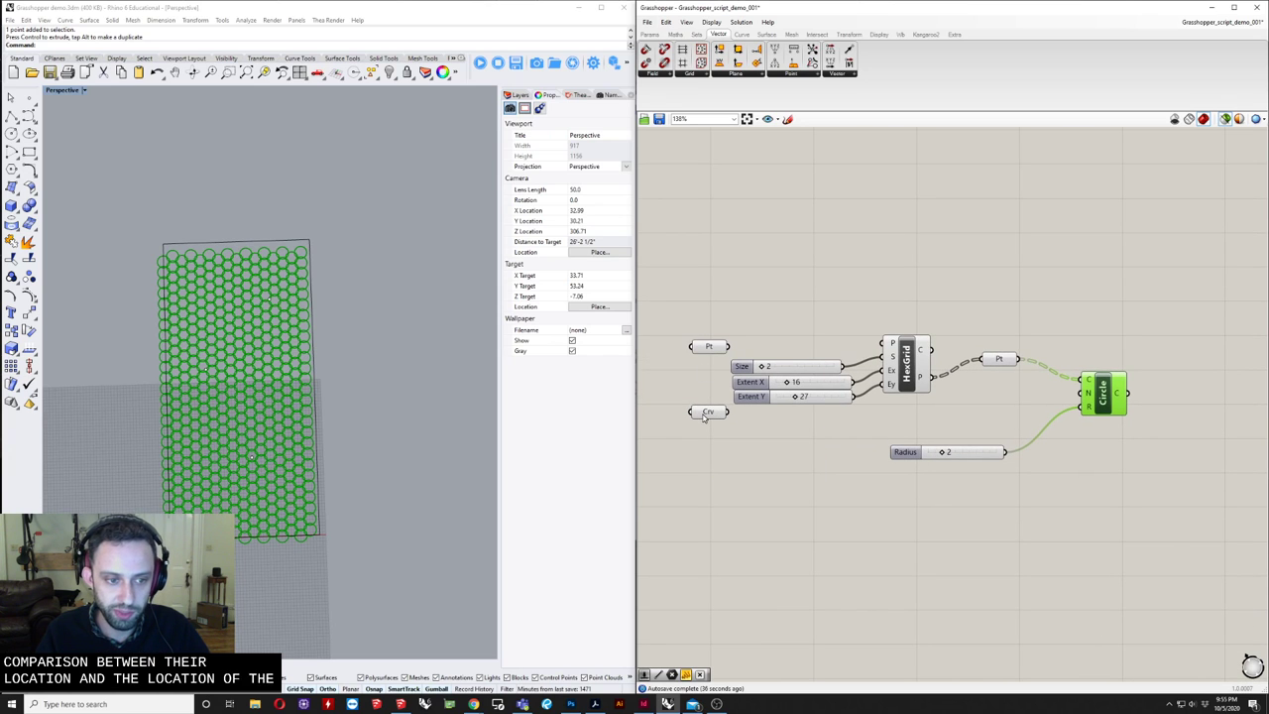
left_click(709, 347)
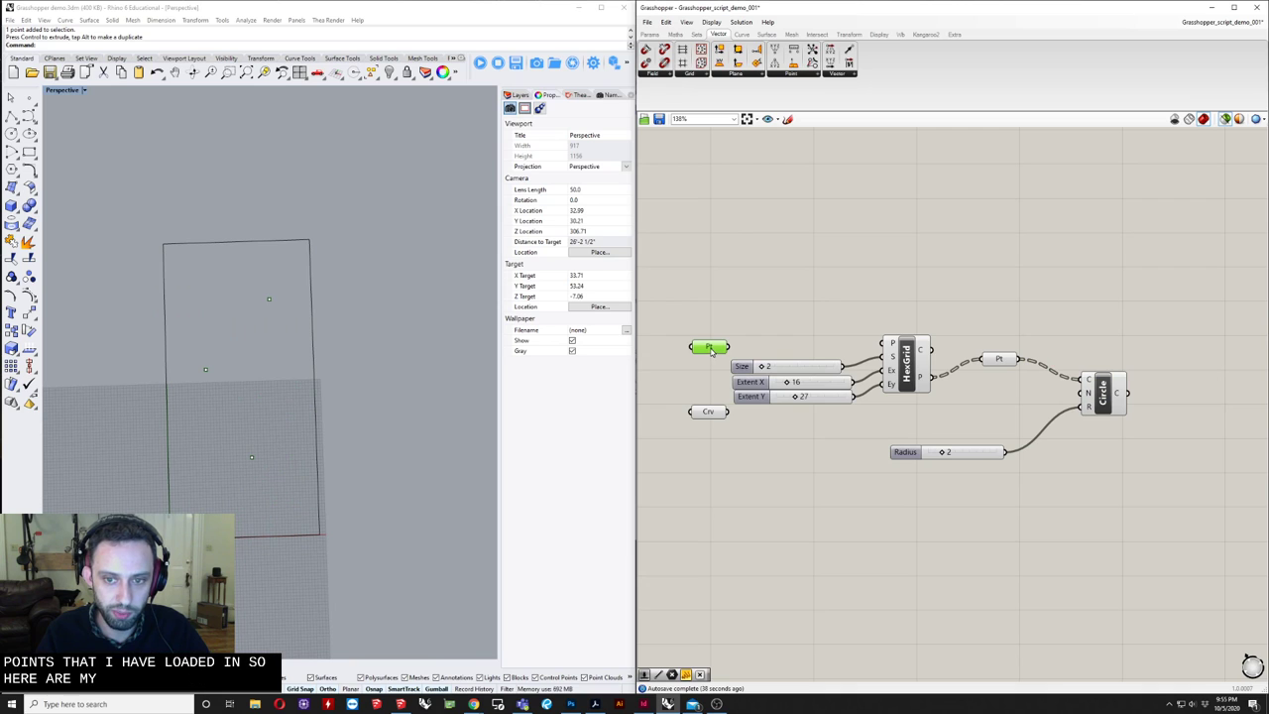
right_click_drag(922, 297, 905, 351)
double_click(917, 357)
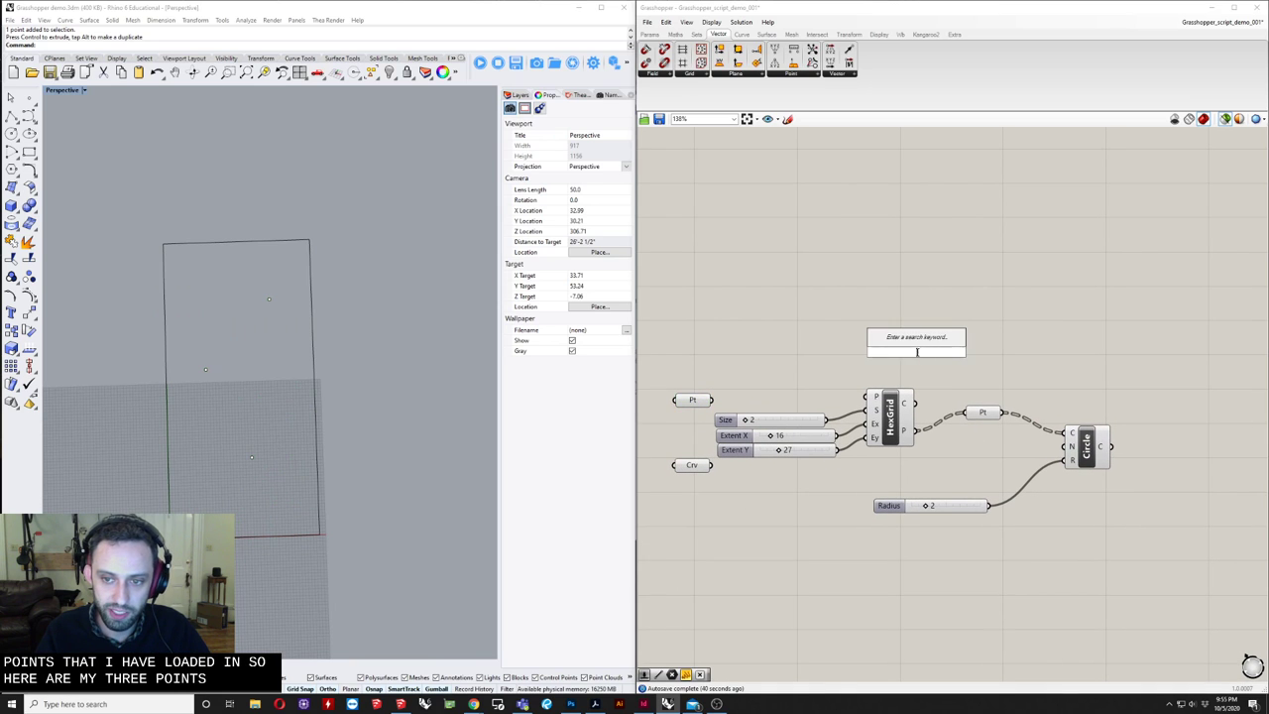
type("dist")
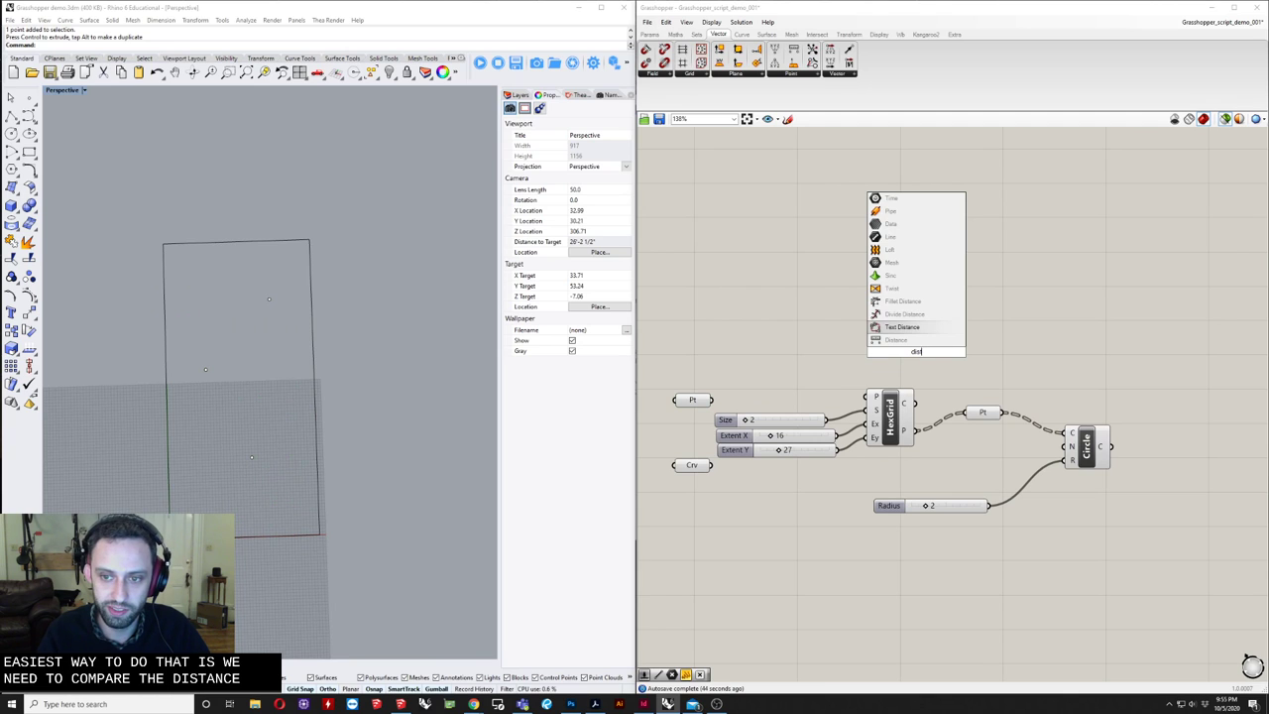
key("Return")
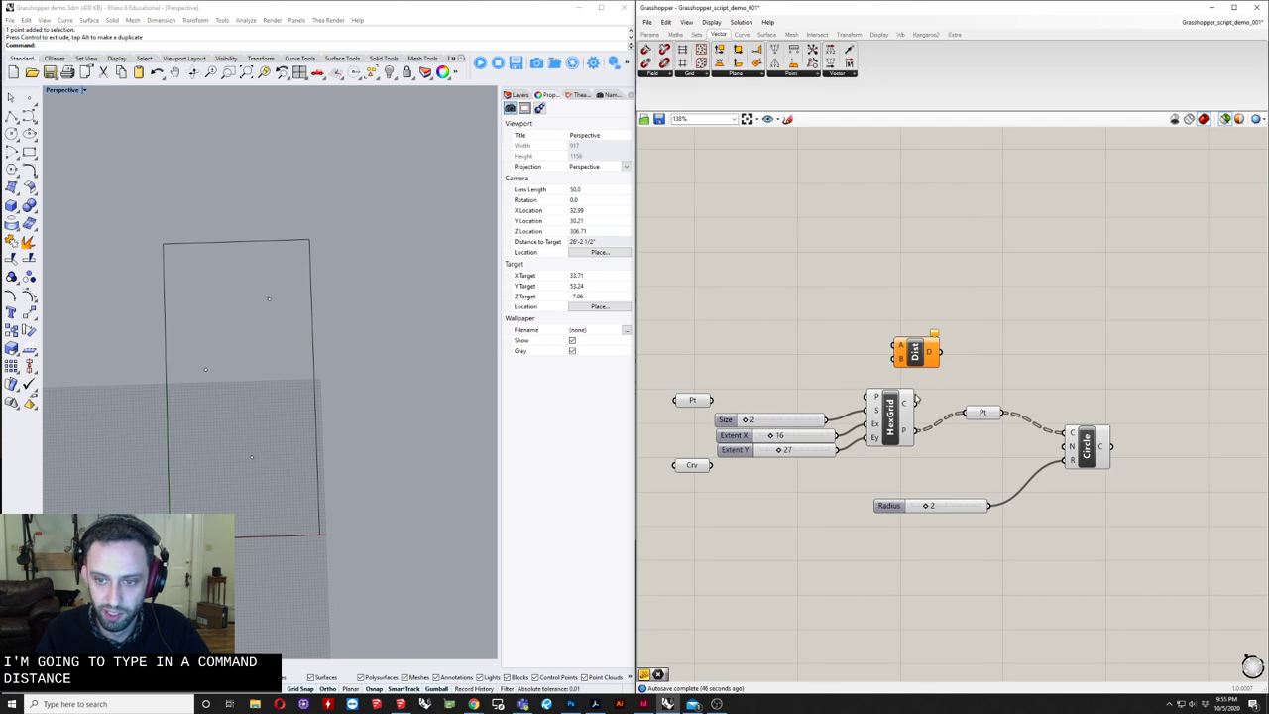
left_click_drag(913, 349, 967, 324)
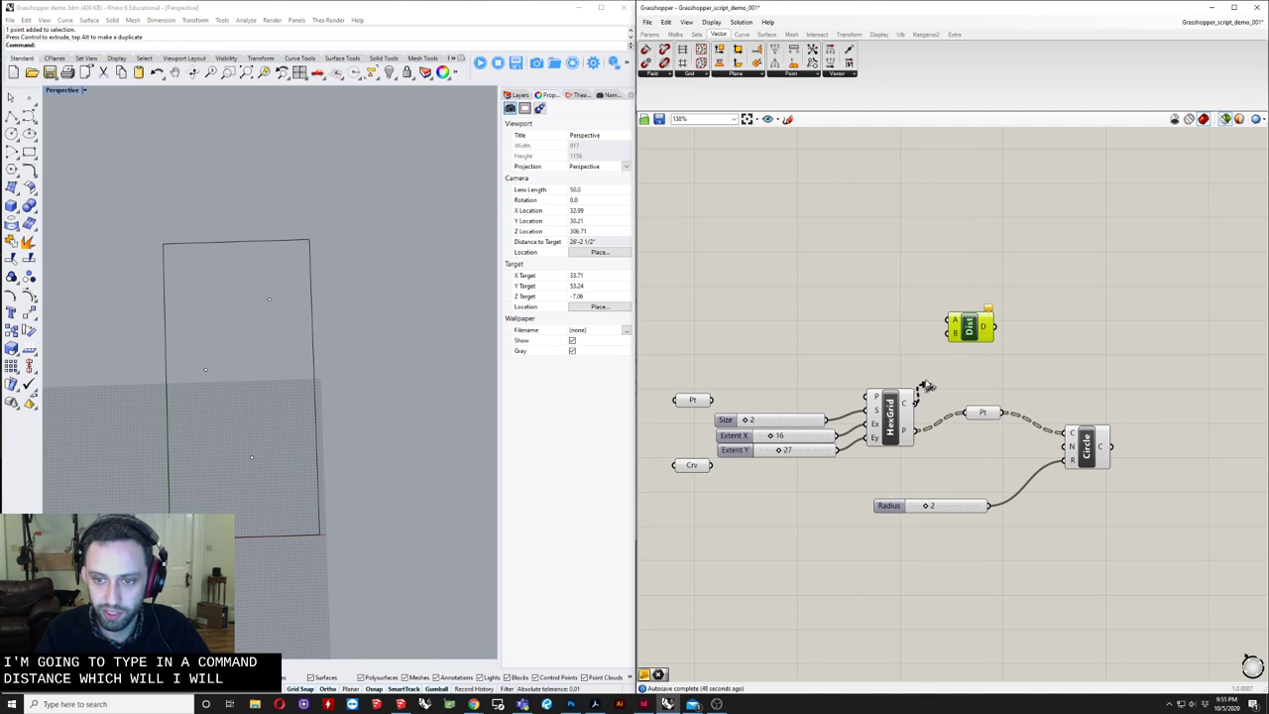
left_click_drag(917, 401, 952, 323)
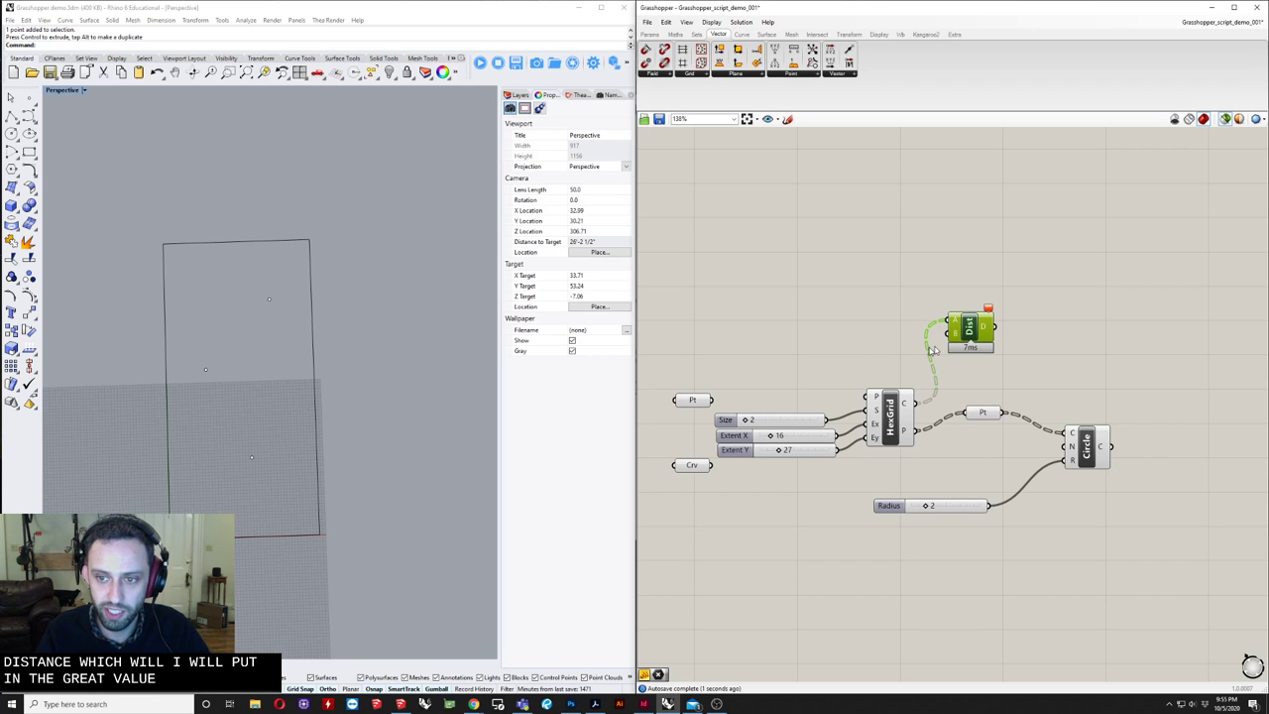
right_click(905, 406)
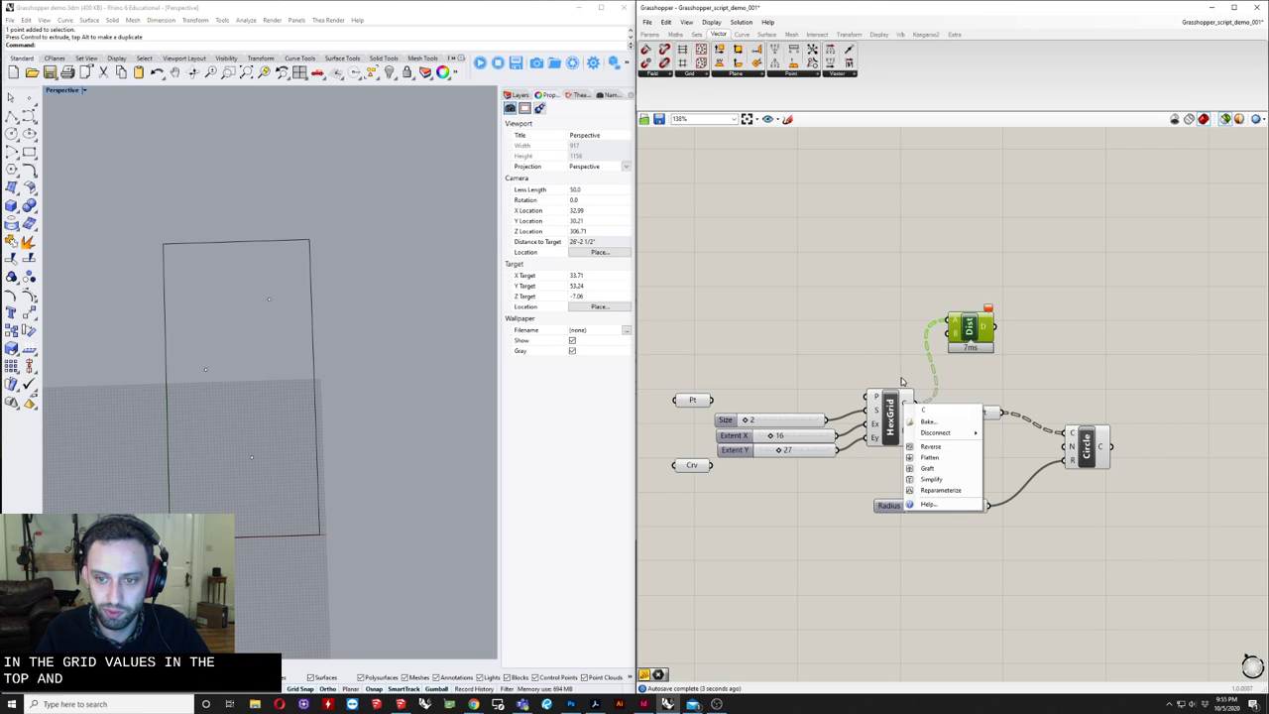
left_click(912, 429)
- Connect HexGrid's Points output to Distance's A input and flatten that Points output
left_click_drag(913, 430, 998, 326)
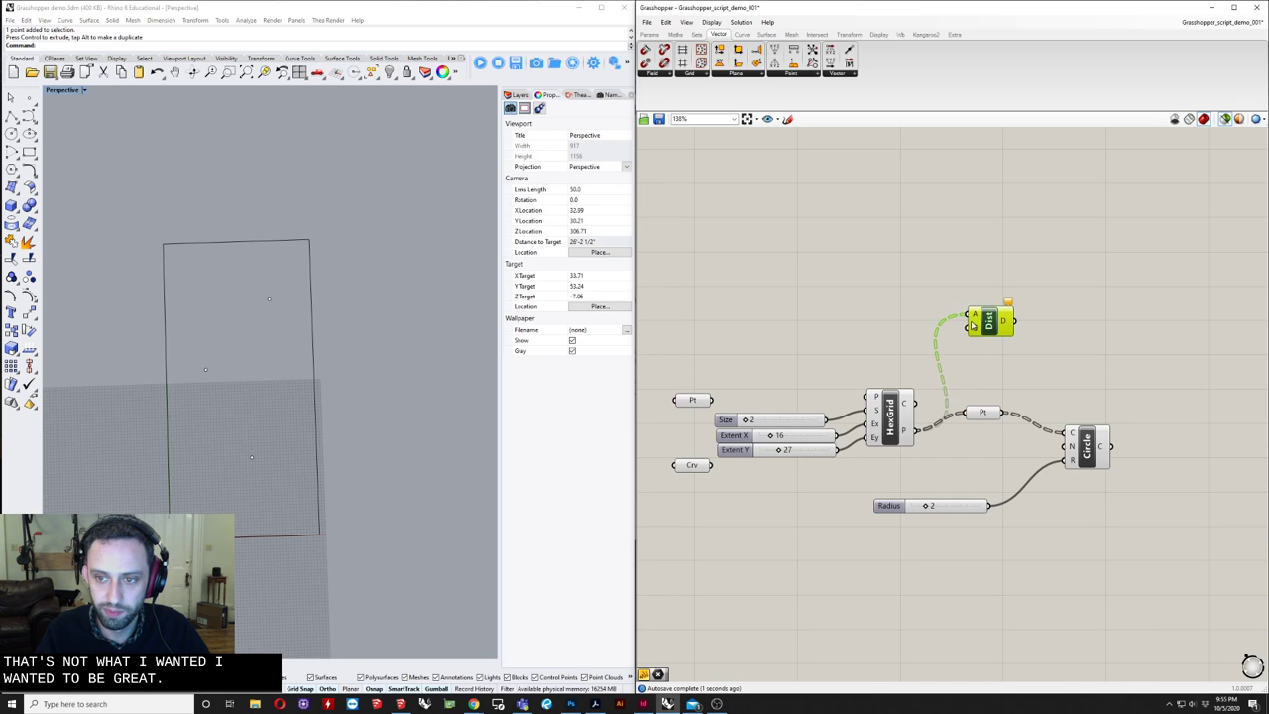
right_click(974, 315)
left_click(925, 374)
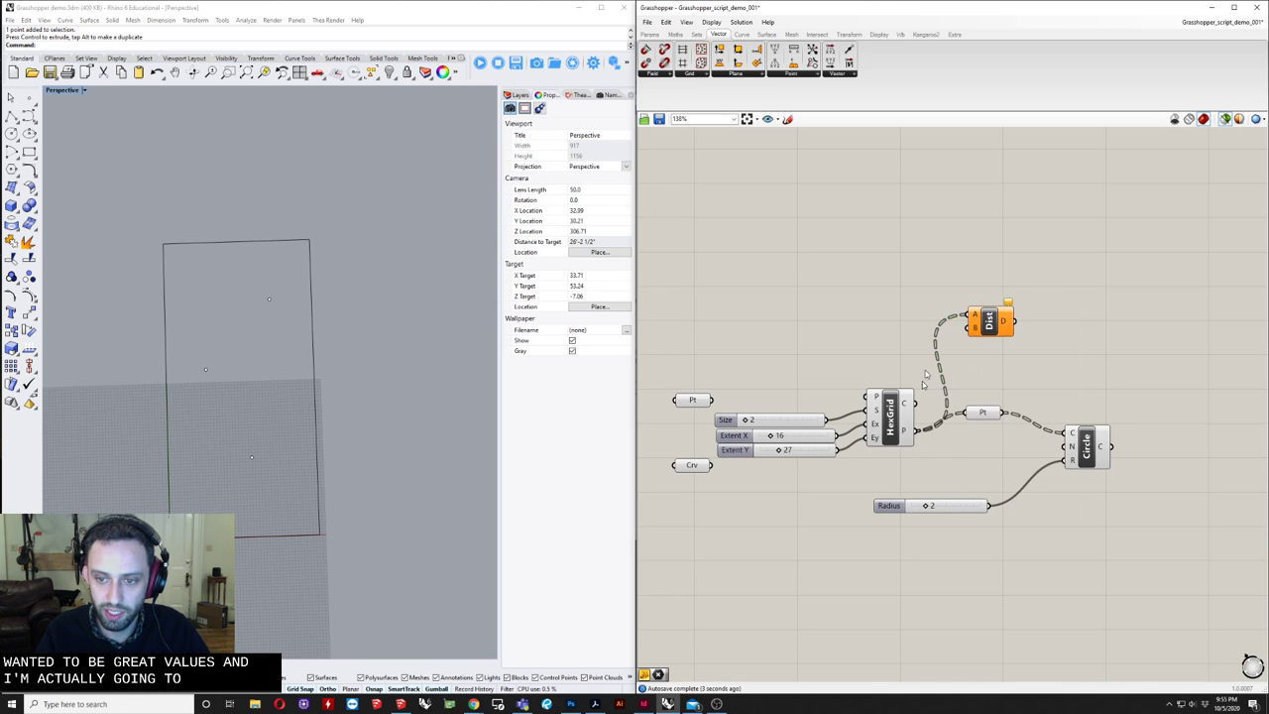
right_click(908, 432)
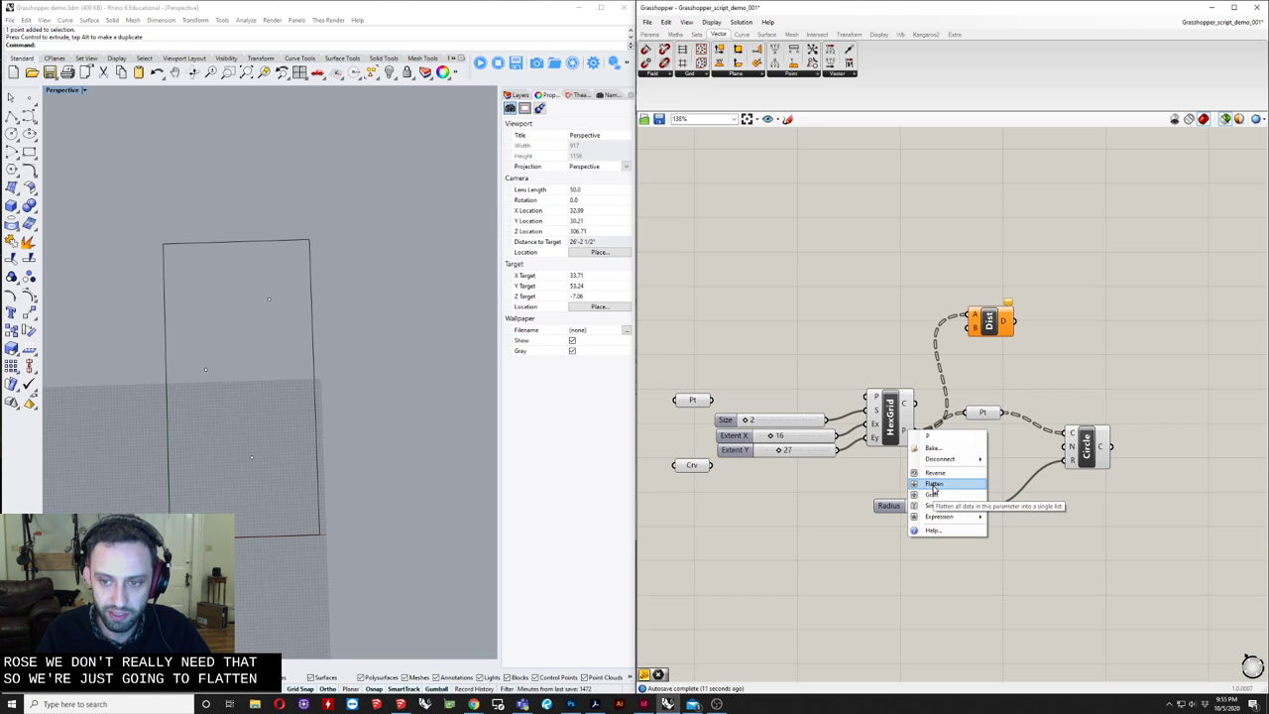
left_click(933, 484)
right_click_drag(947, 462, 901, 468)
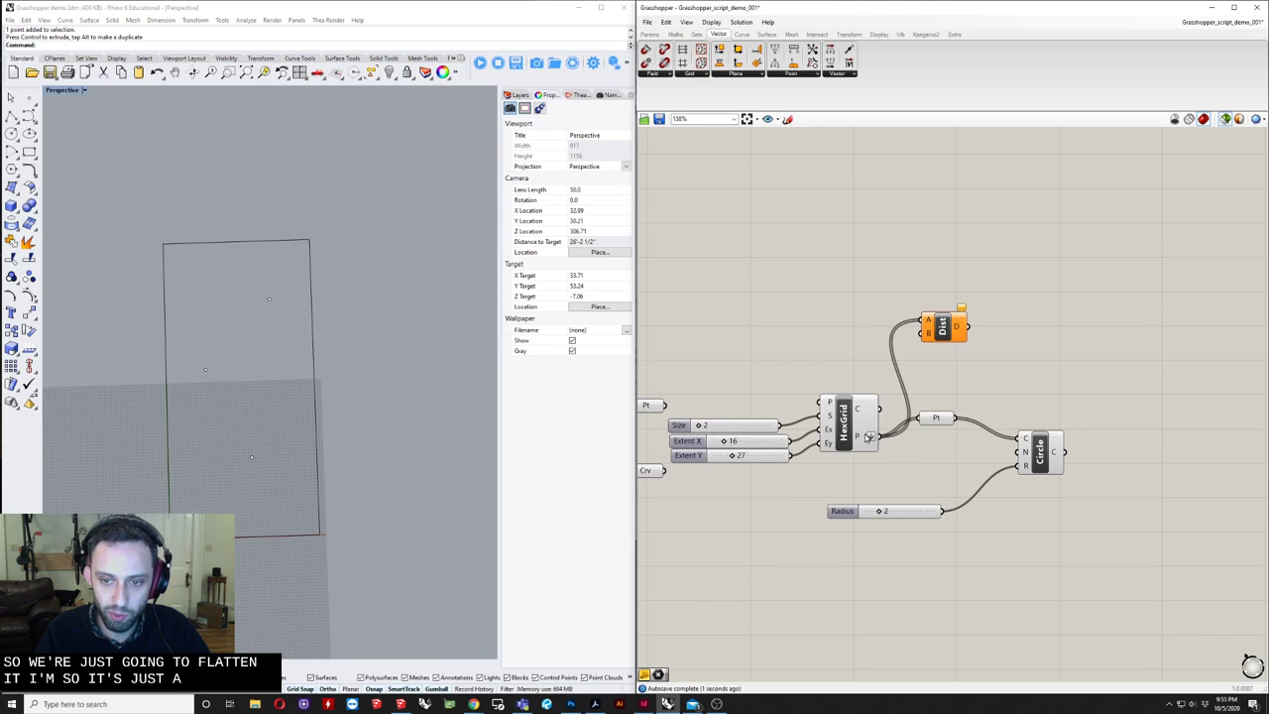
left_click(869, 437)
- Move the attractor Point parameter above HexGrid beside Distance and connect it to Distance's B input
right_click_drag(782, 468, 792, 503)
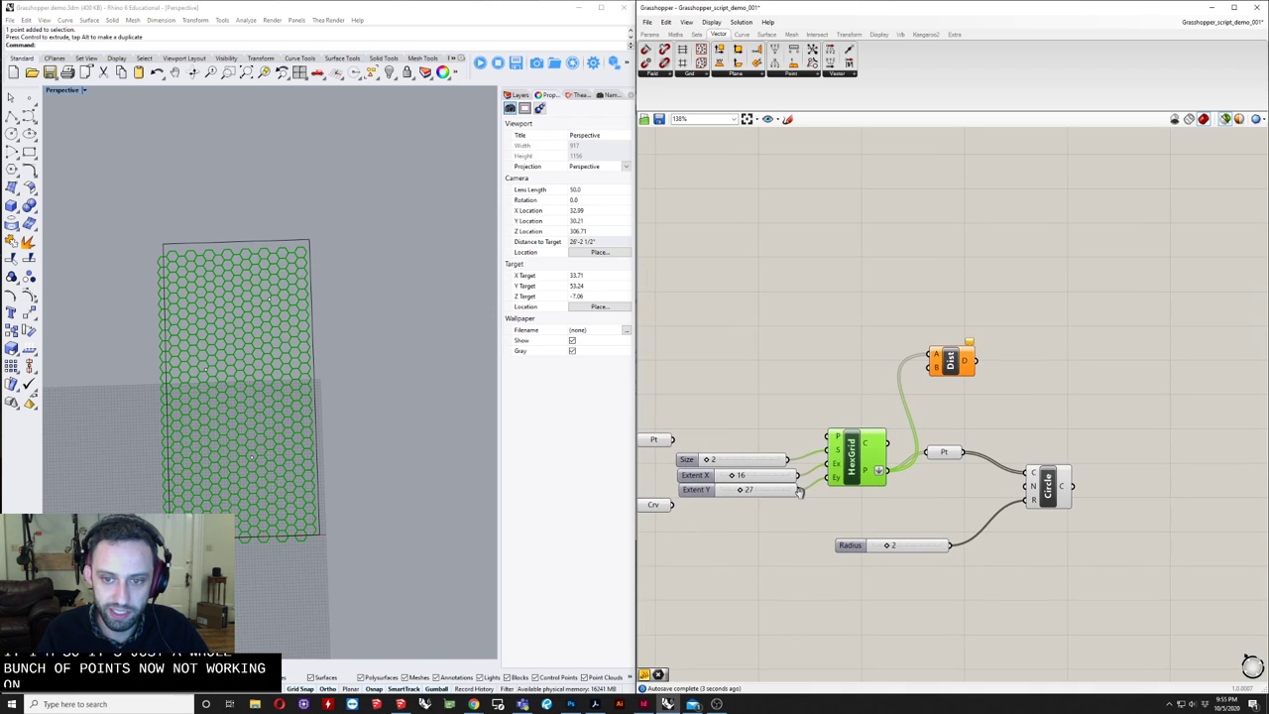
left_click_drag(659, 442, 858, 368)
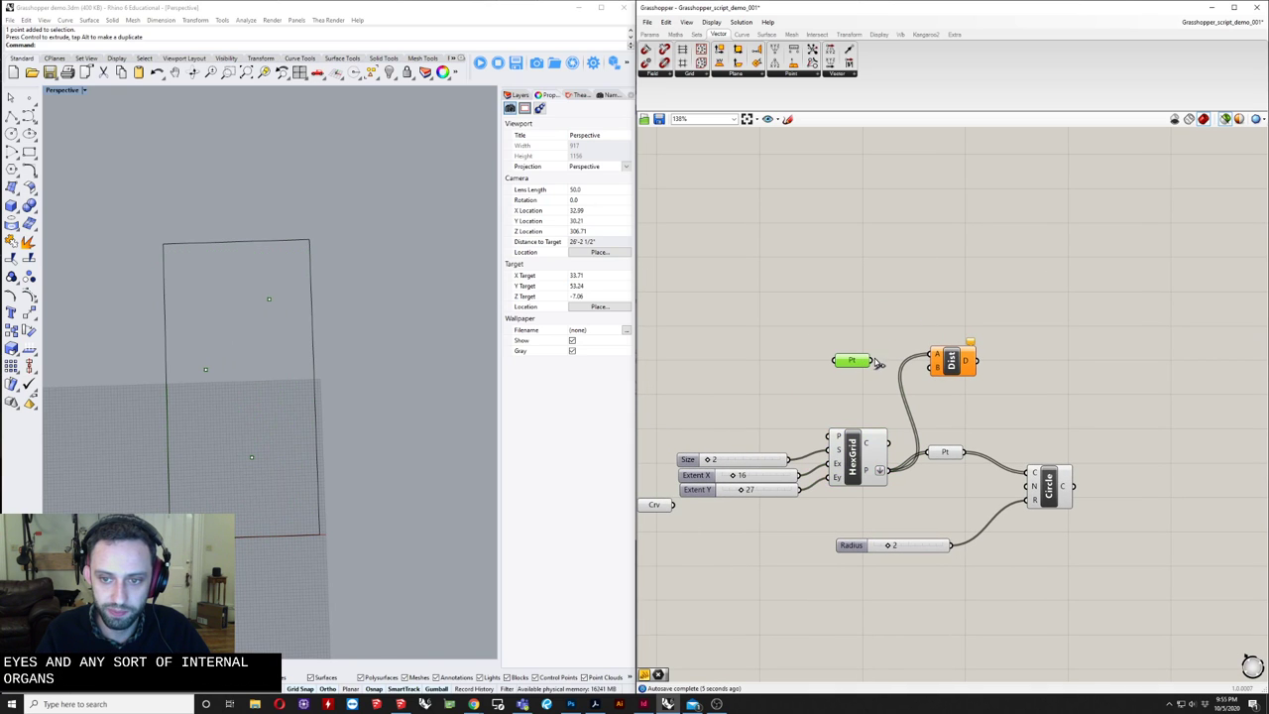
left_click_drag(935, 374, 936, 370)
- Add a Panel beyond the Distance component and connect Distance's output to it
right_click_drag(1034, 381, 835, 371)
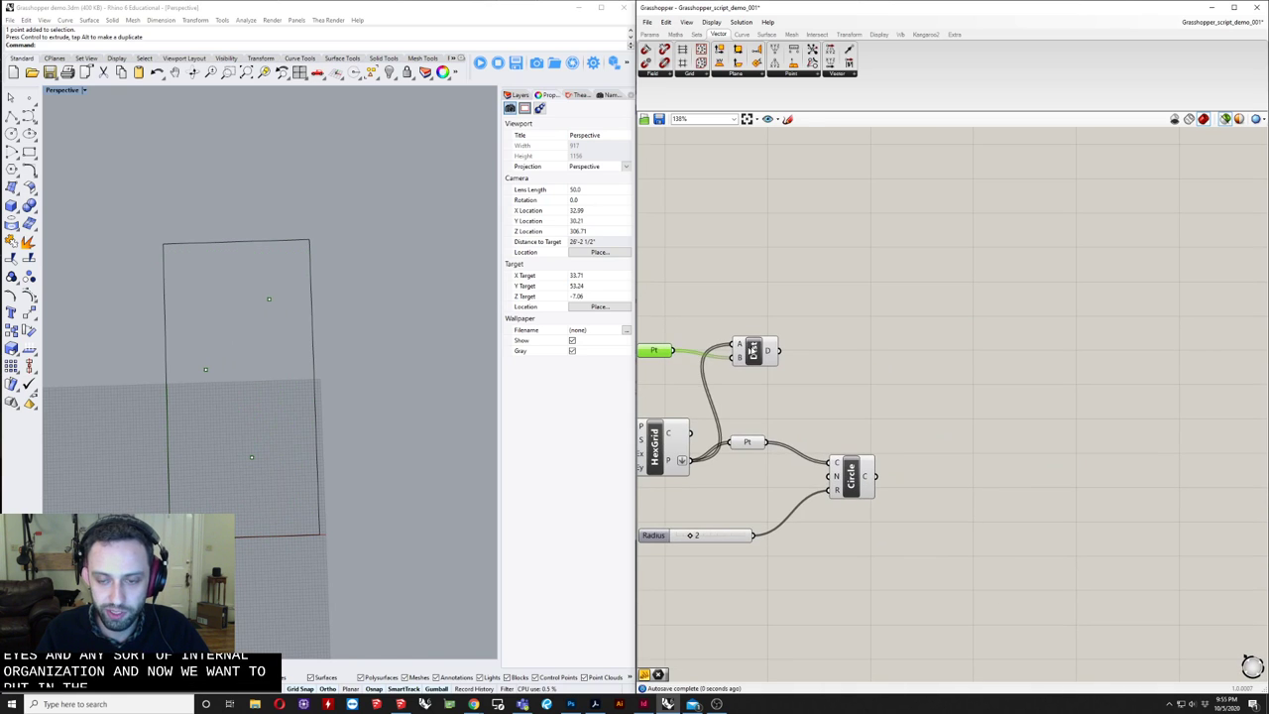
double_click(836, 370)
type("panel")
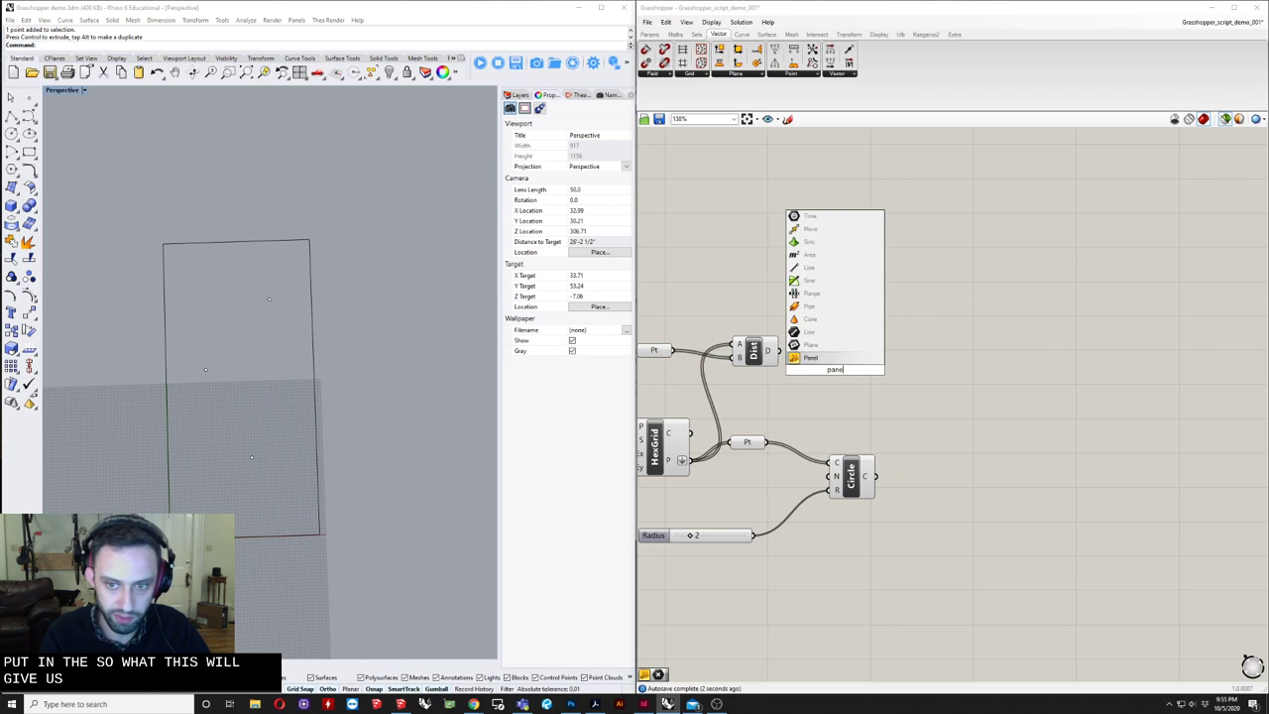
key("Return")
left_click_drag(835, 372, 938, 315)
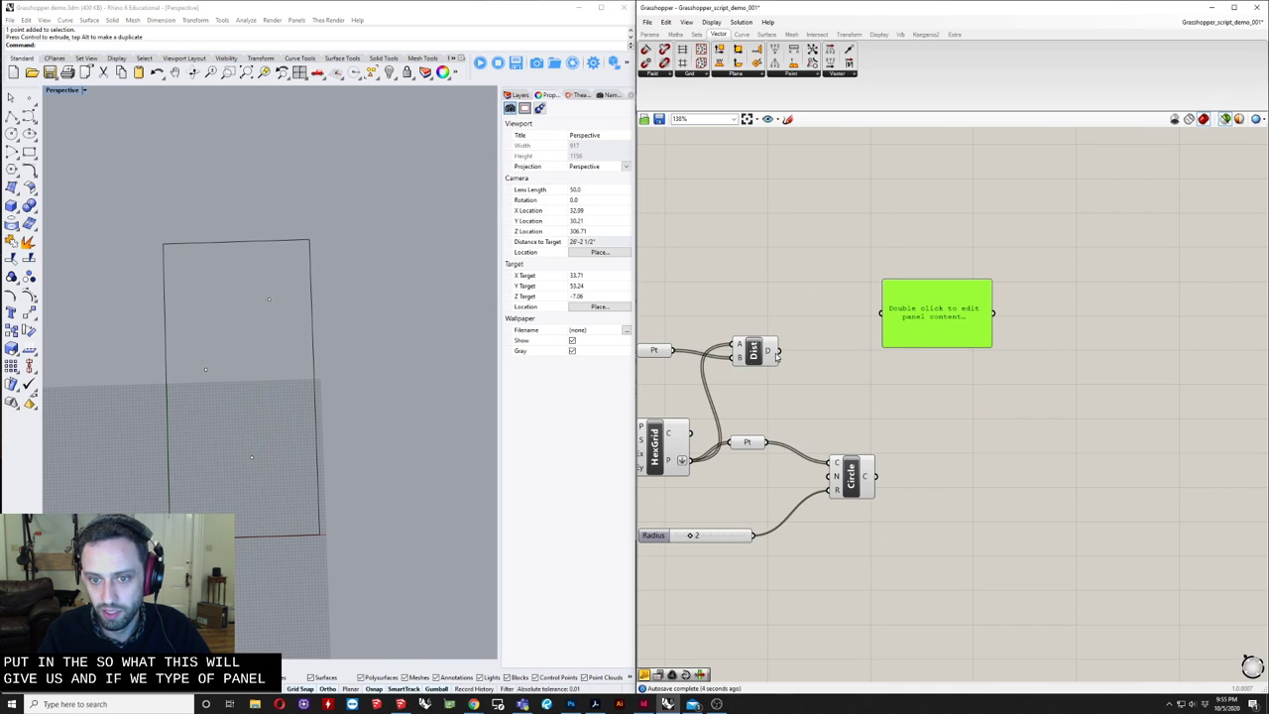
left_click_drag(778, 354, 899, 312)
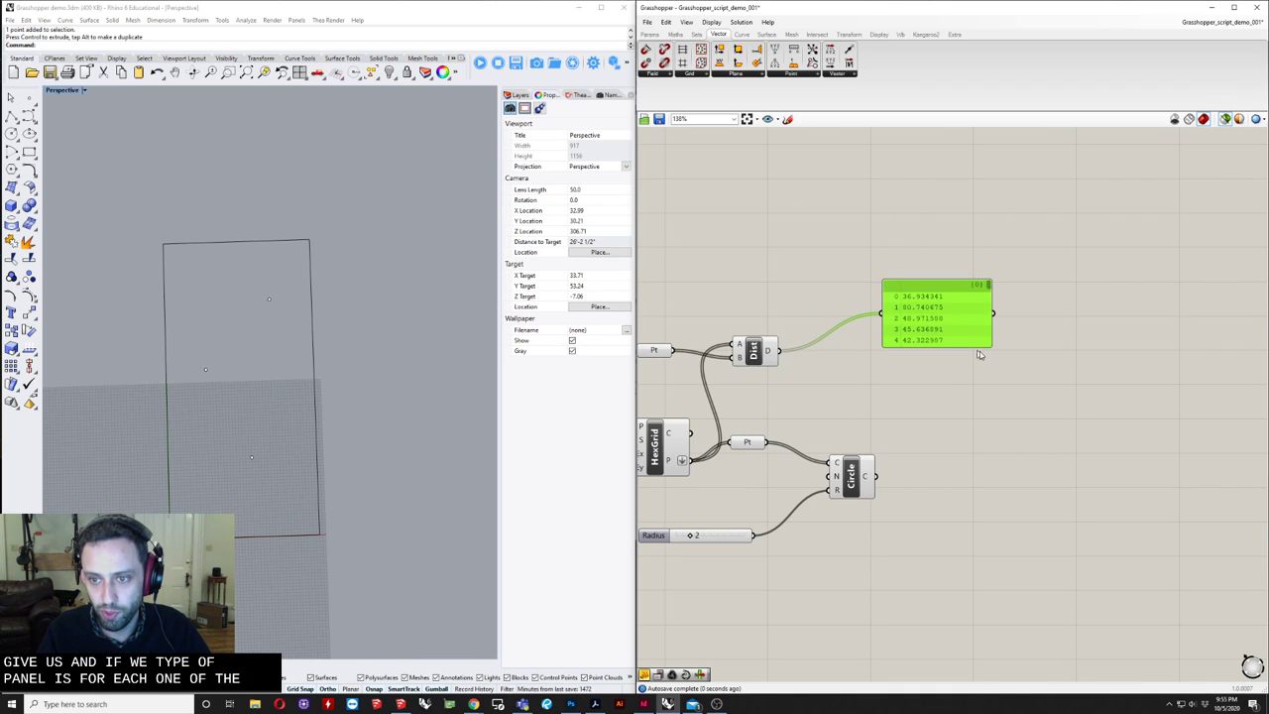
- Select one attractor point in the viewport, then stretch the panel taller and look through its list of distances
left_click(218, 366)
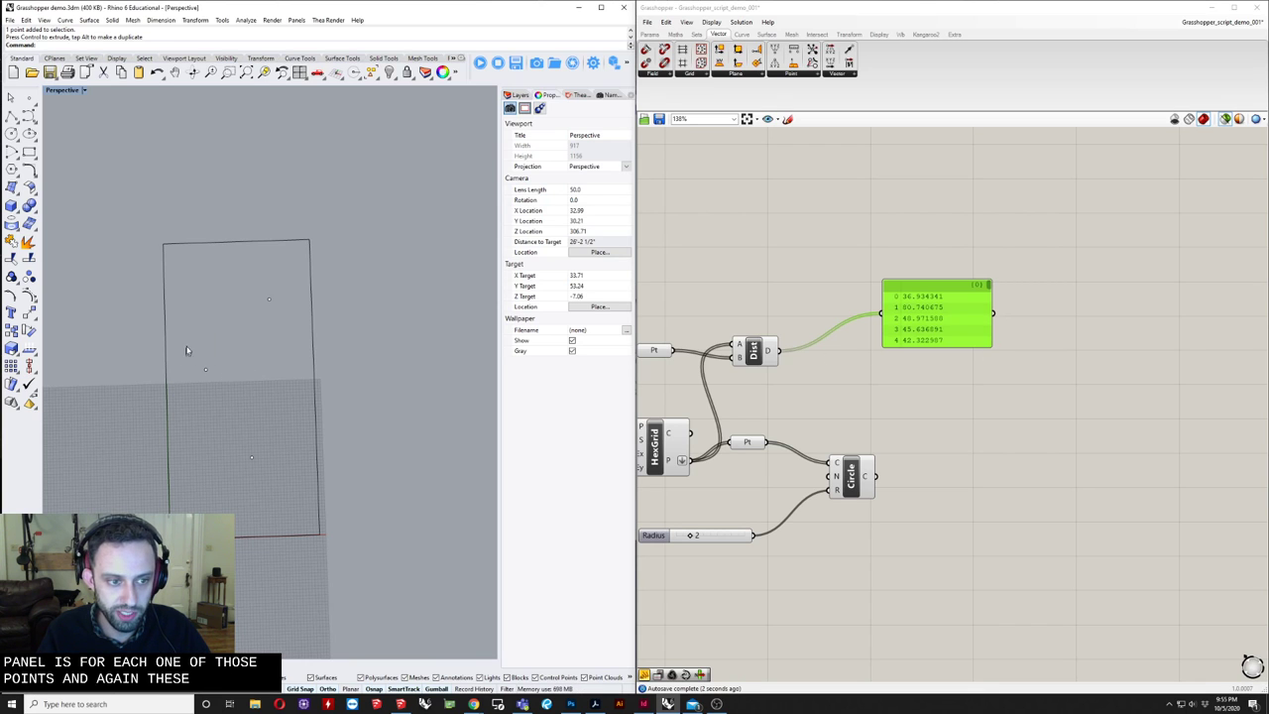
left_click(206, 369)
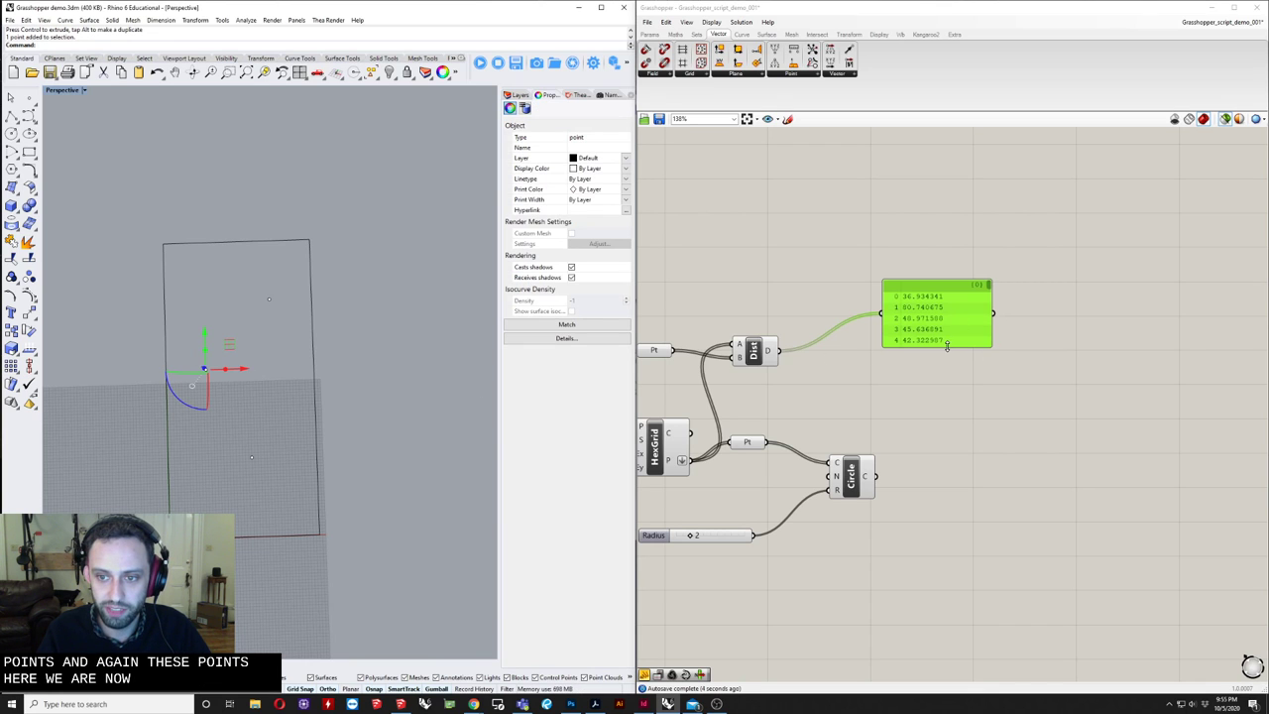
left_click_drag(947, 347, 975, 662)
right_click_drag(1019, 404, 982, 313)
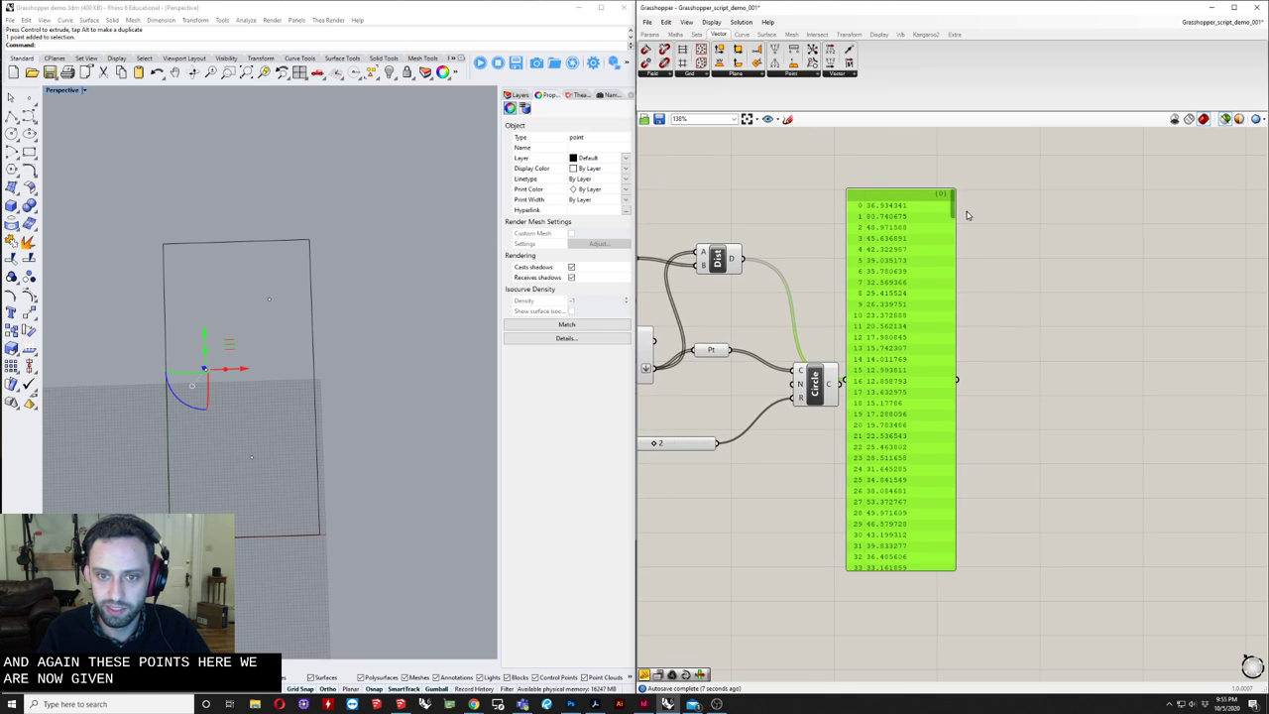
left_click_drag(951, 209, 959, 288)
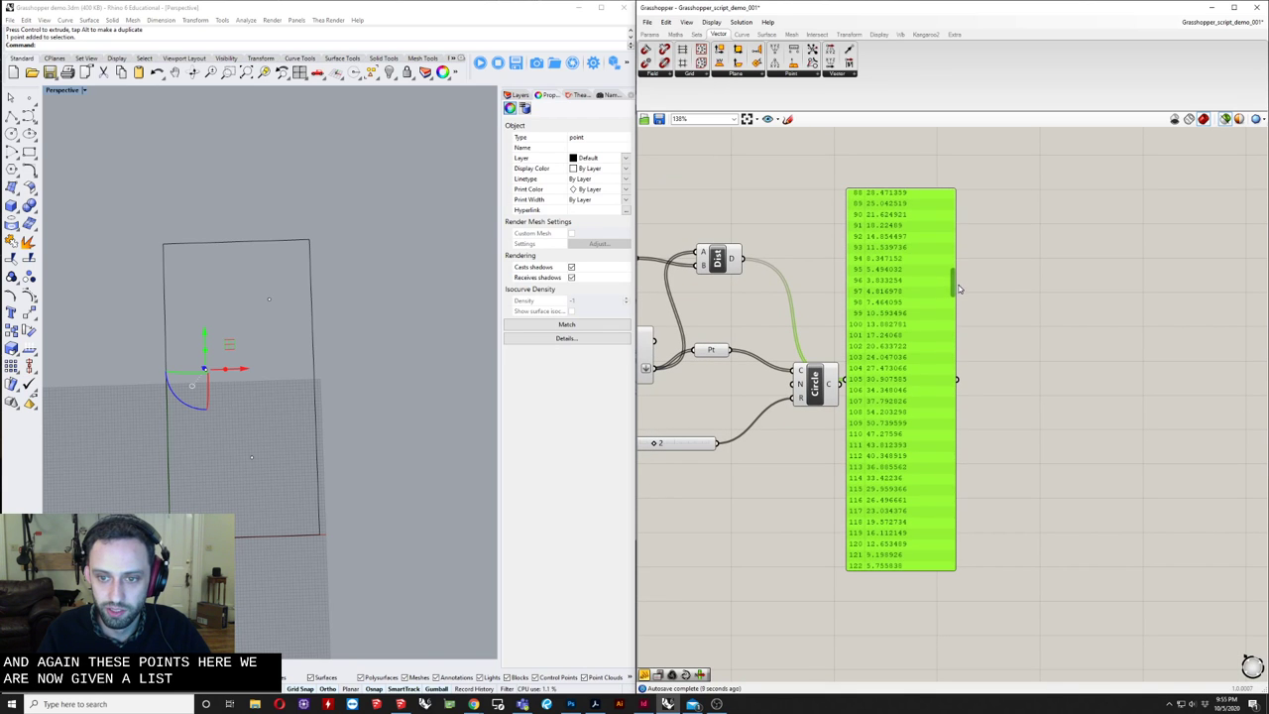
- Reduce the hexagonal grid to 5 by 5 cells by setting both Extent X and Extent Y to 5
right_click_drag(827, 321, 1076, 339)
scroll(753, 407, "up", 5)
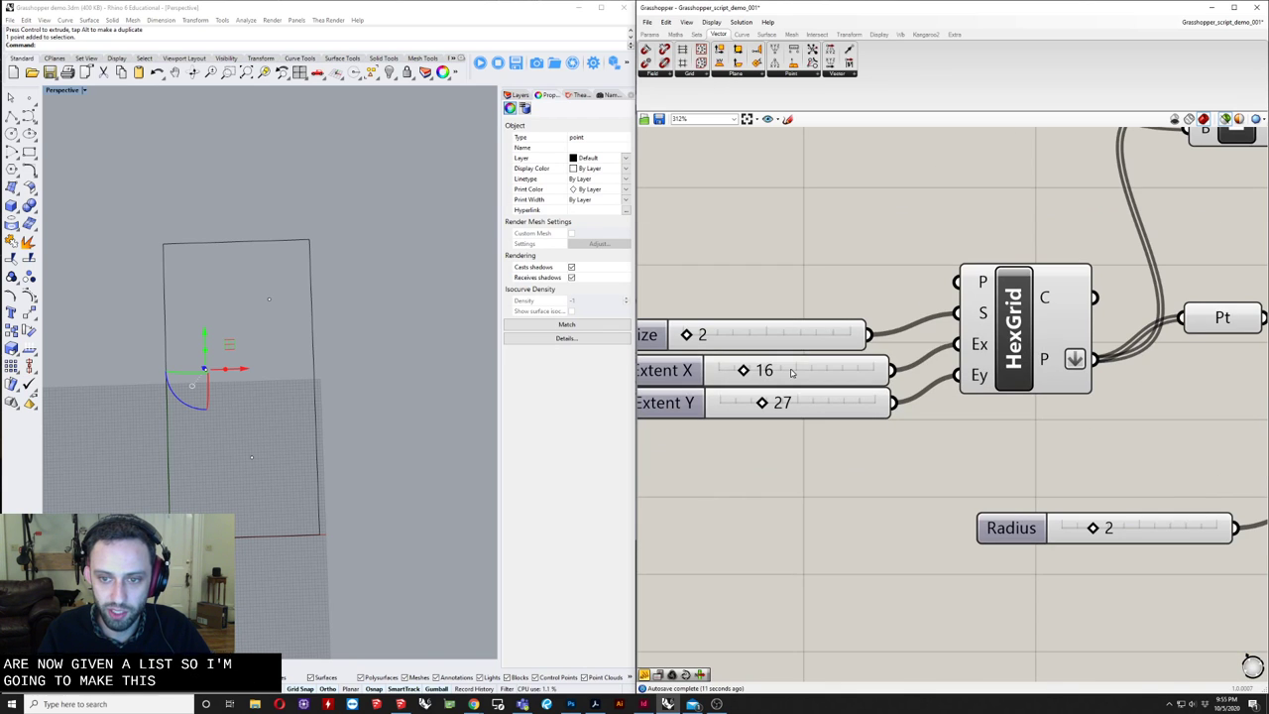
left_click(792, 373)
double_click(791, 372)
type("5")
key("Return")
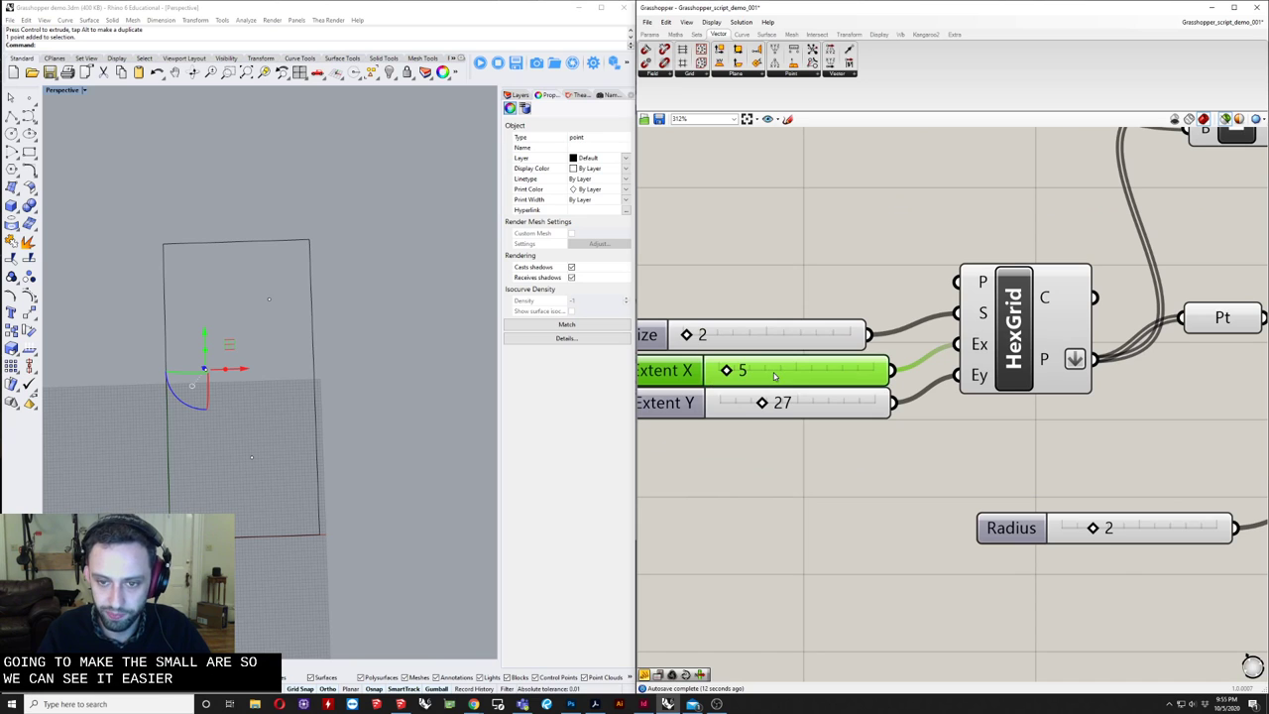
left_click(858, 396)
double_click(858, 397)
type("5")
key("Return")
scroll(811, 373, "down", 3)
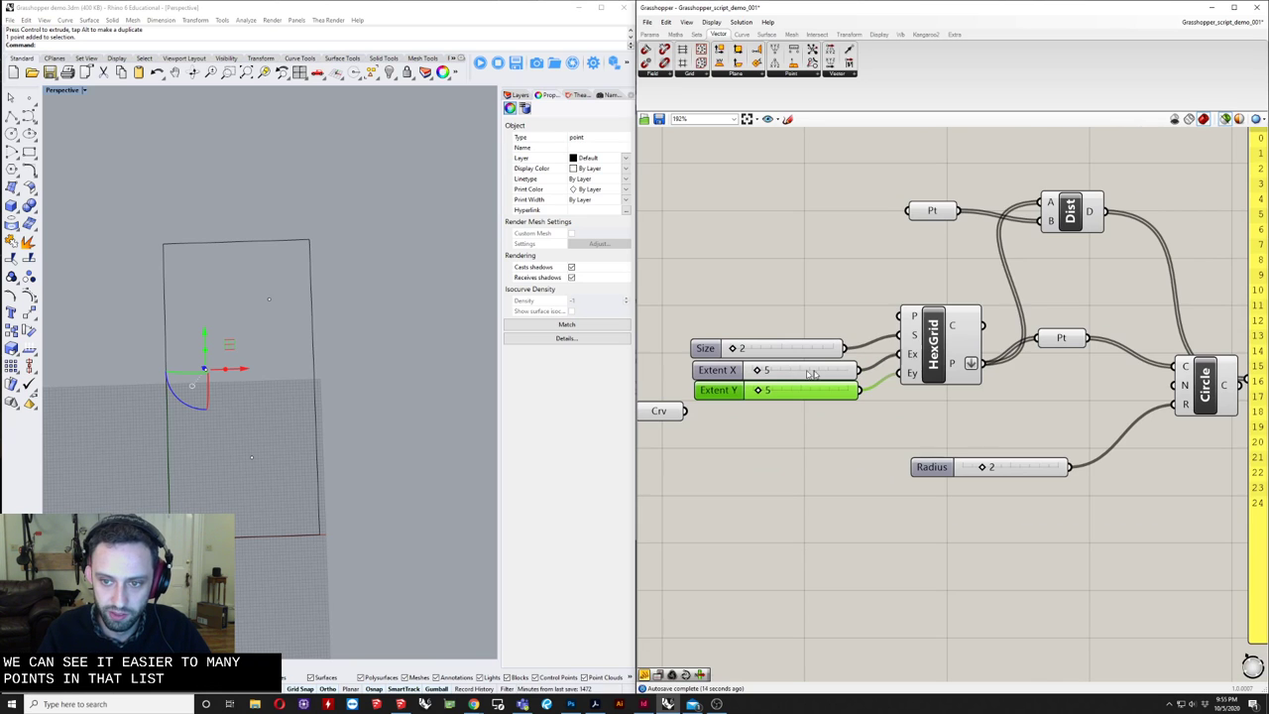
- Highlight the hexagonal grid in the viewport and move the distances panel up and further away from the Distance component
left_click(932, 332)
scroll(214, 512, "up", 9)
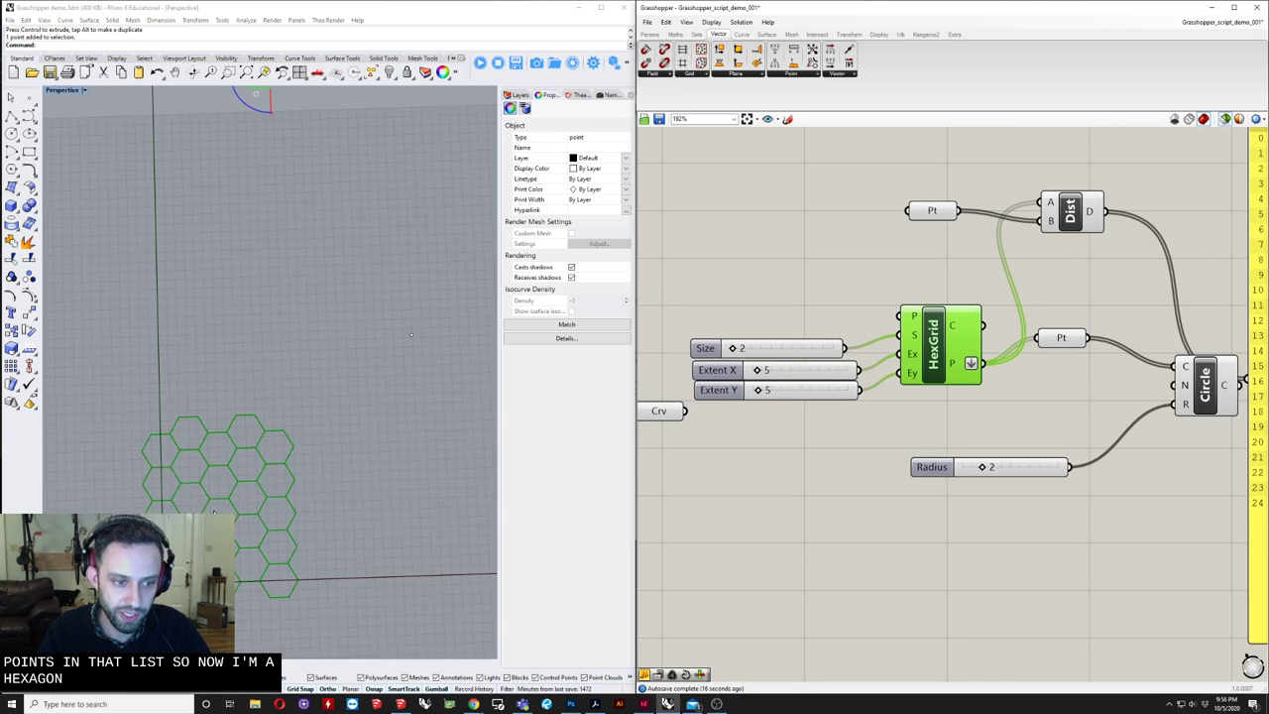
right_click_drag(1074, 370, 969, 383)
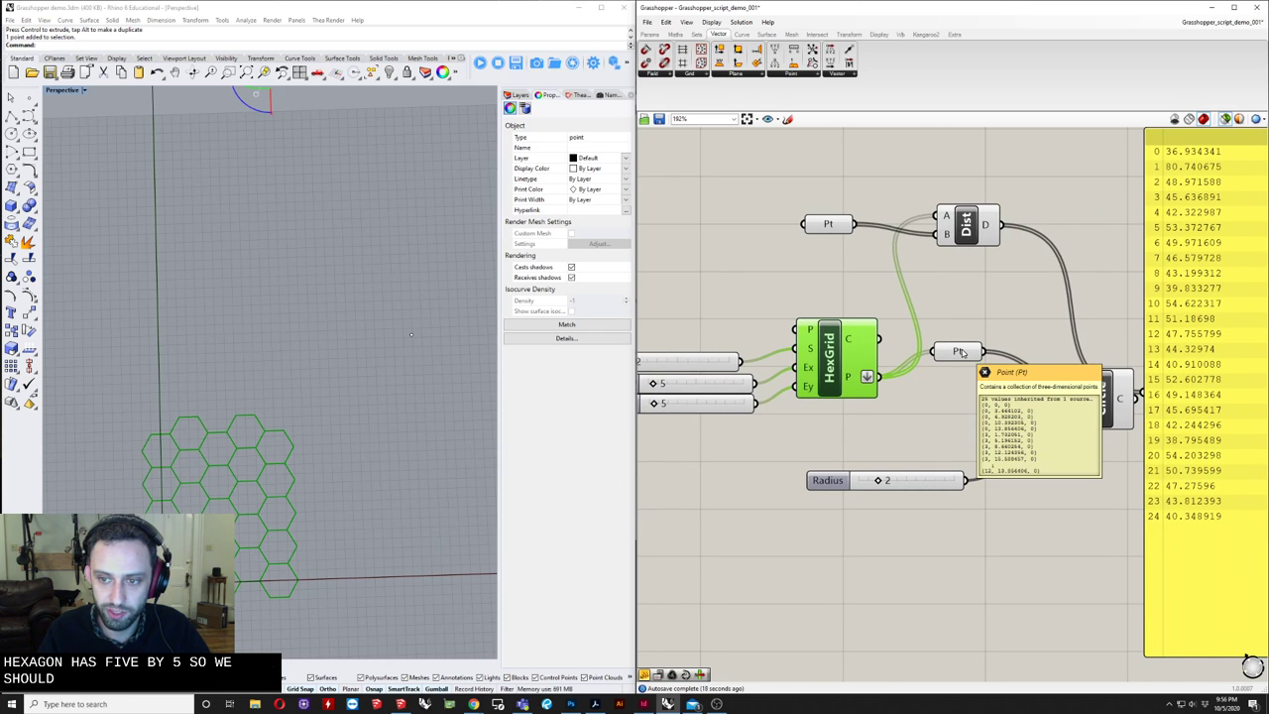
scroll(1027, 355, "down", 1)
right_click_drag(1029, 355, 787, 395)
left_click_drag(919, 390, 985, 337)
right_click_drag(914, 316, 924, 401)
scroll(935, 375, "down", 2)
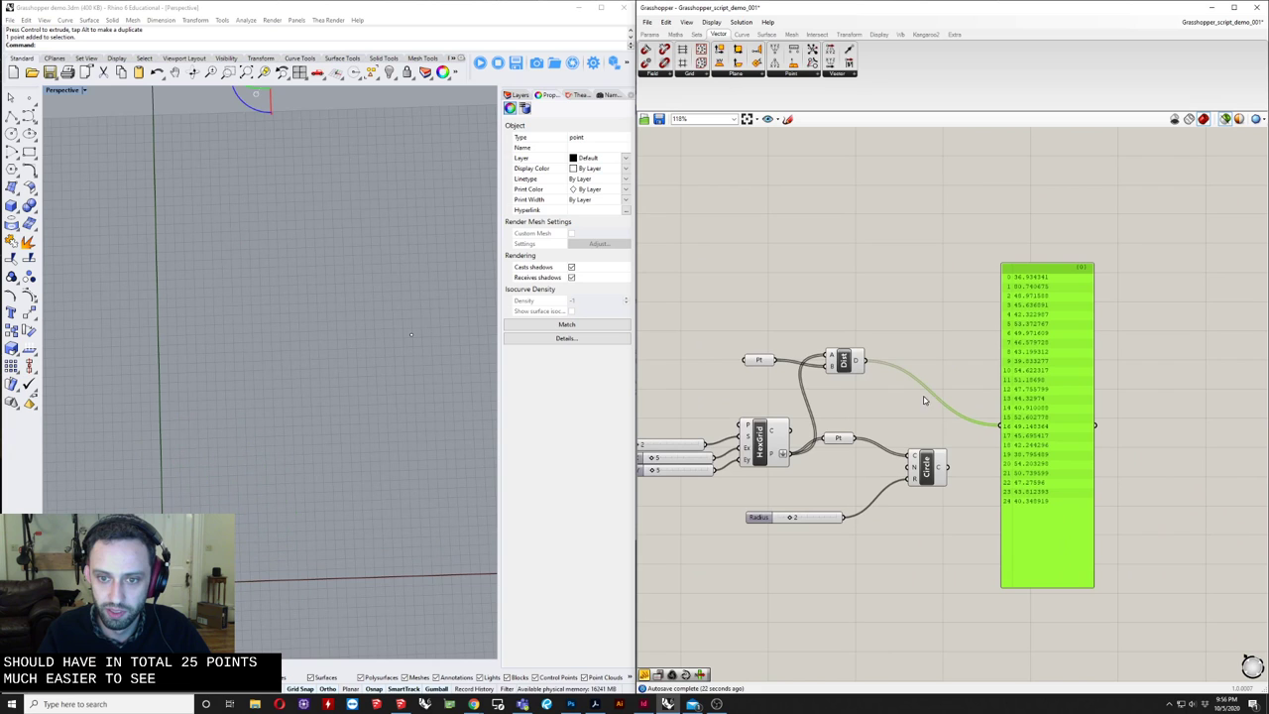
- Select the attractor Point parameter and examine how many distances the panel lists, including how its index numbering starts
left_click(757, 361)
scroll(767, 361, "up", 3)
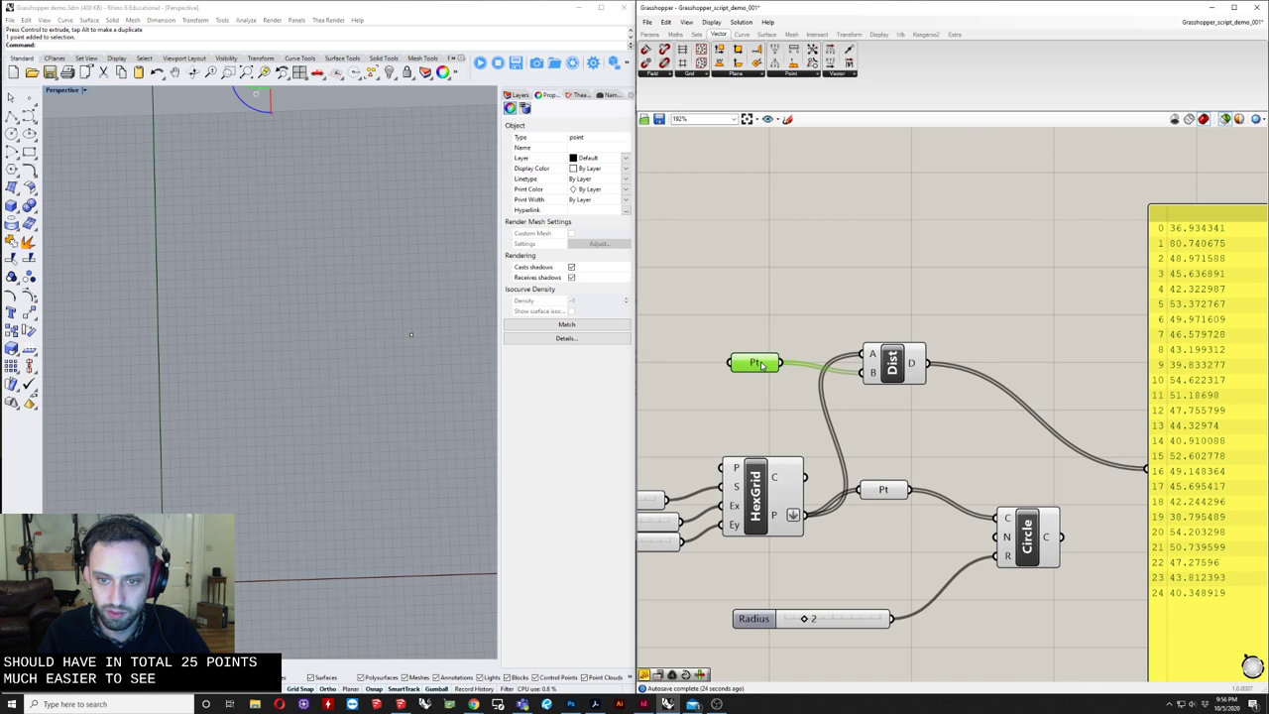
right_click_drag(910, 387, 894, 363)
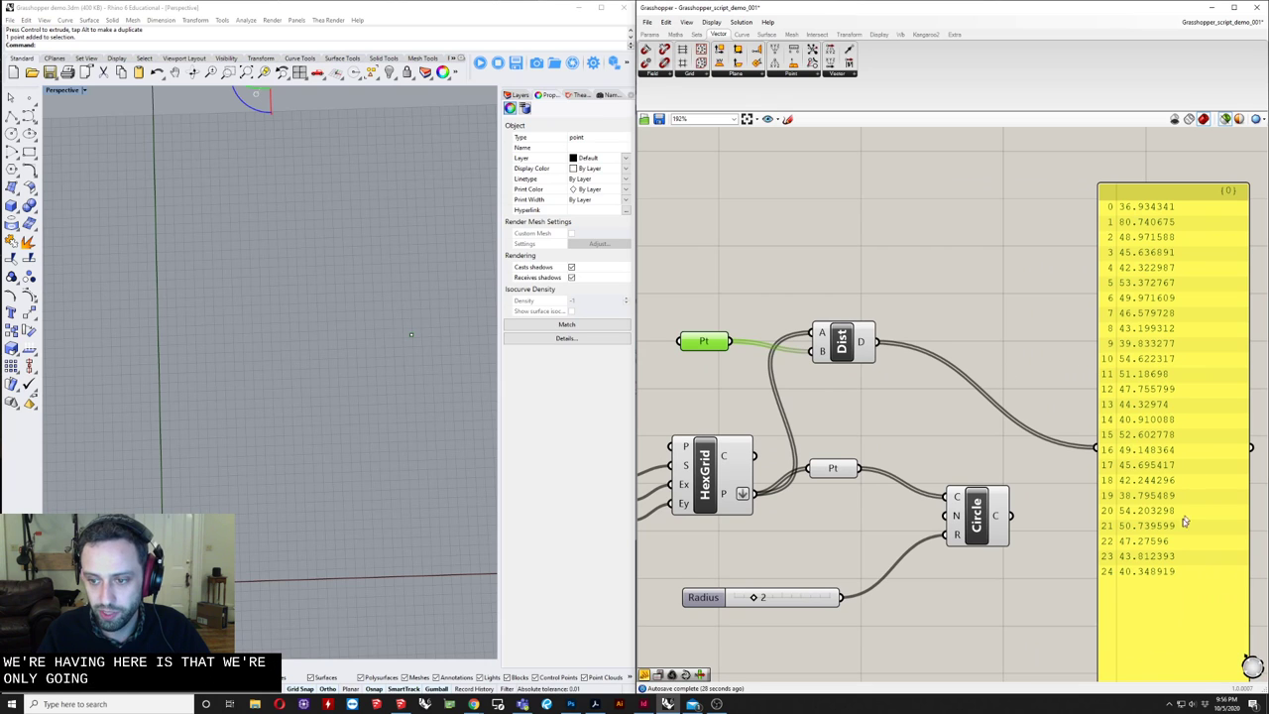
right_click_drag(1160, 564, 1160, 540)
right_click_drag(1169, 485, 1083, 417)
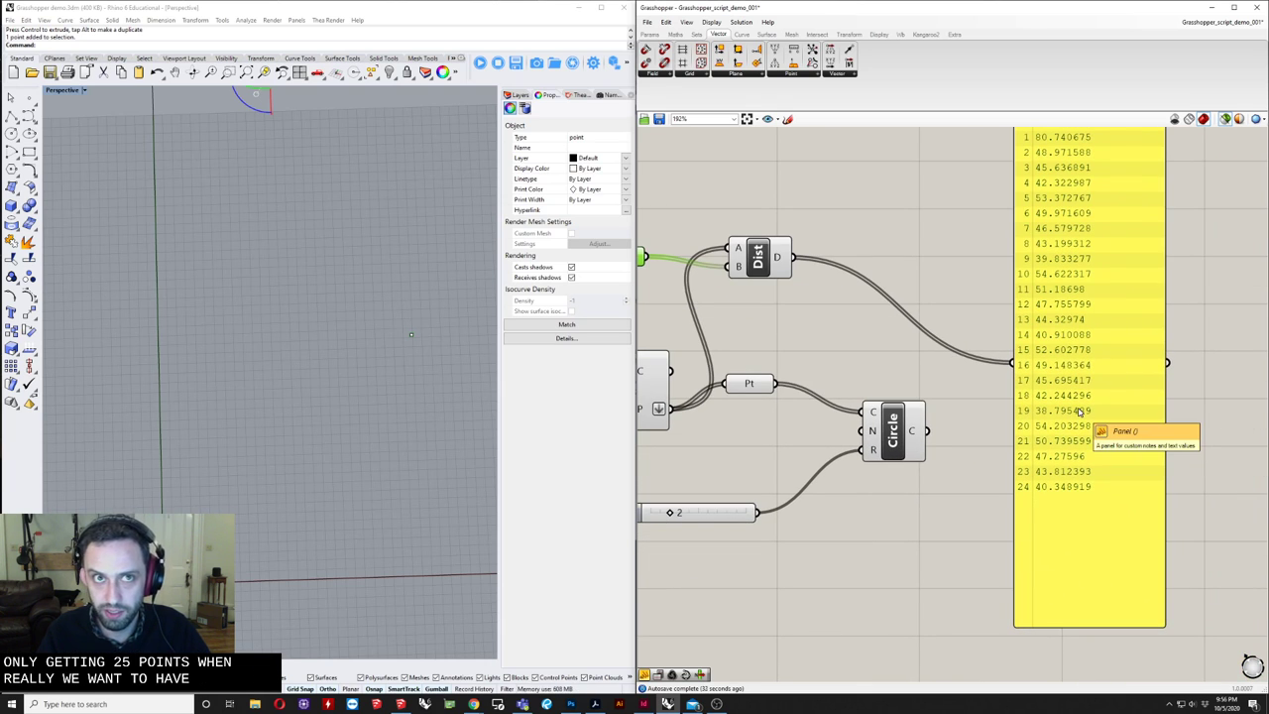
right_click_drag(1079, 411, 1087, 474)
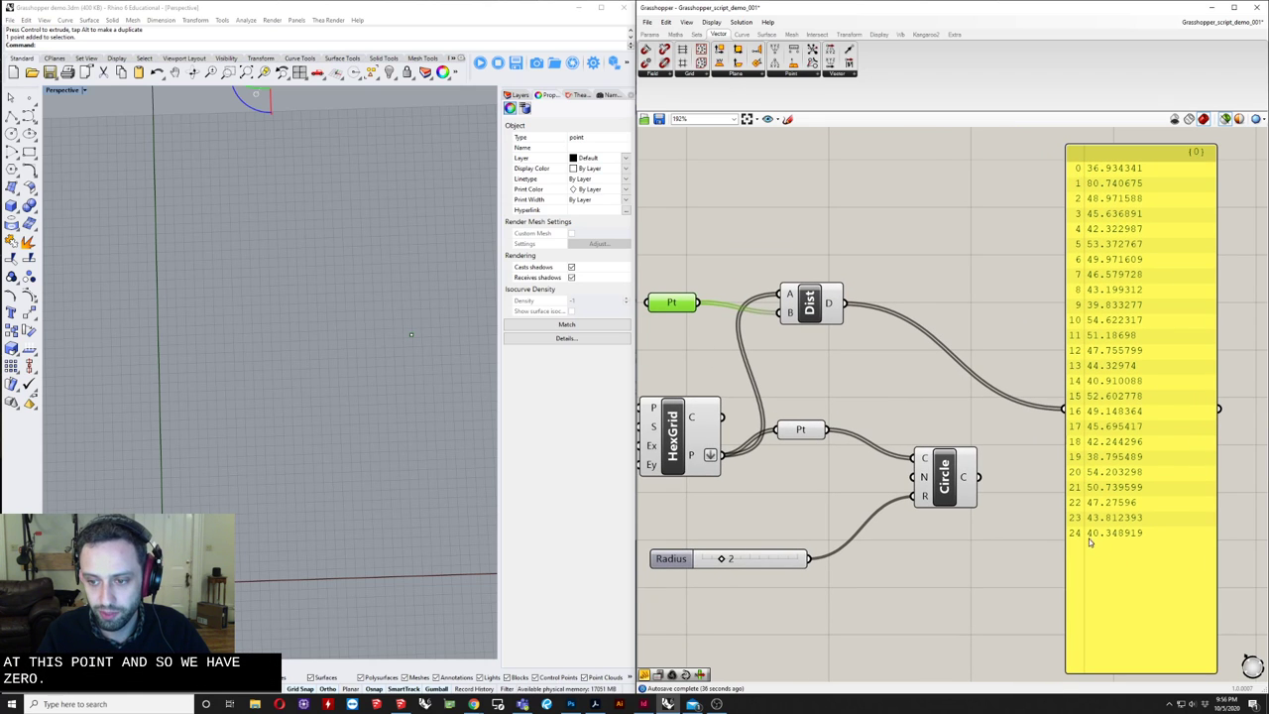
scroll(1124, 559, "up", 4)
scroll(1123, 559, "down", 3)
right_click_drag(1043, 298, 1044, 335)
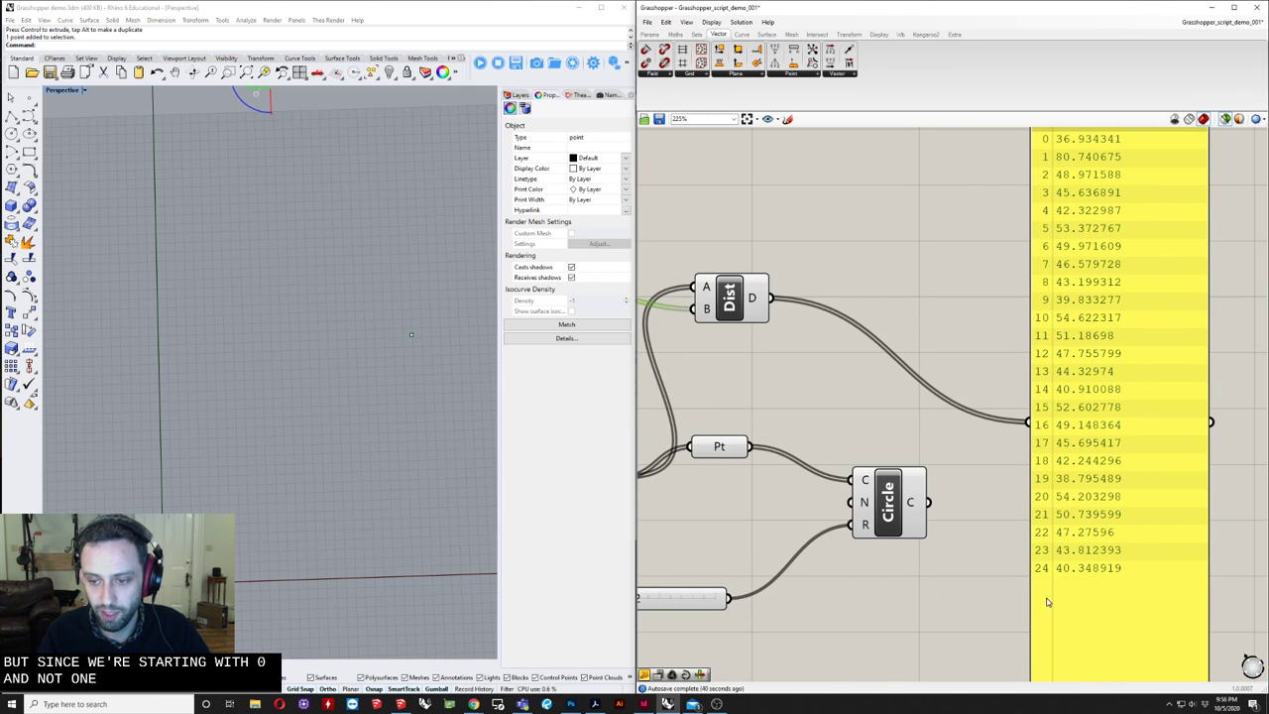
right_click_drag(1044, 404, 1071, 432)
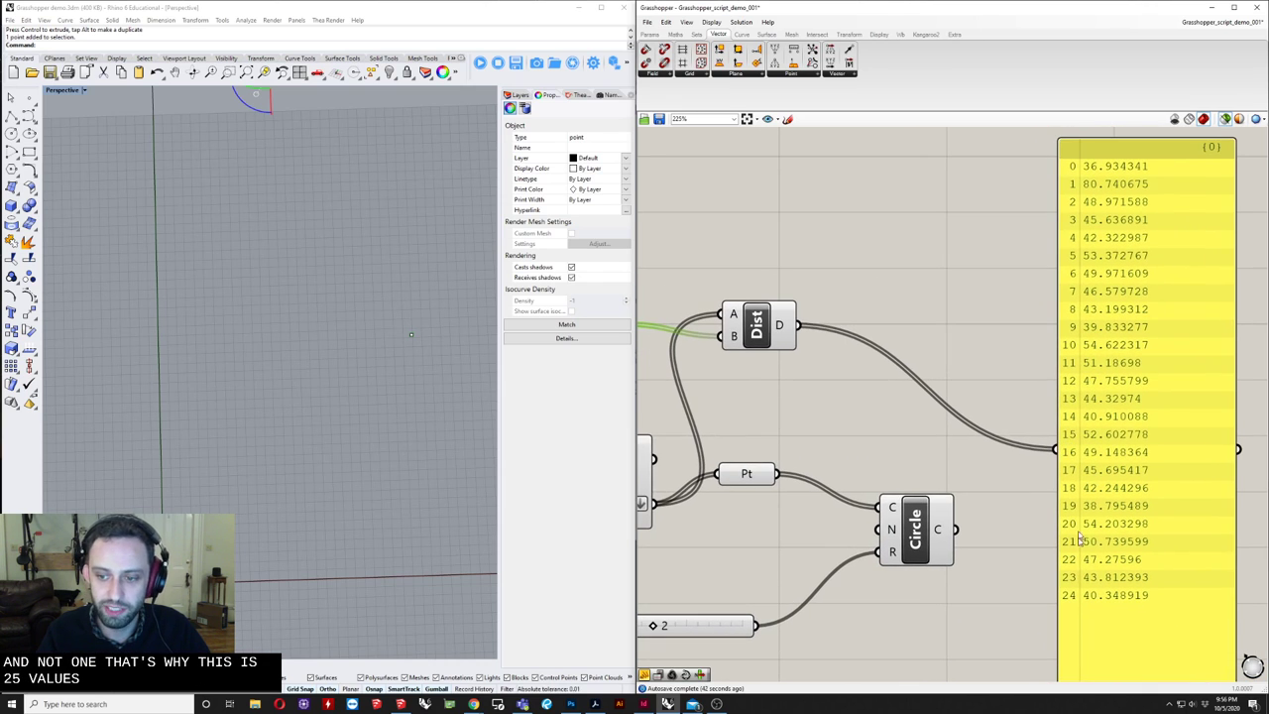
right_click_drag(823, 484, 872, 469)
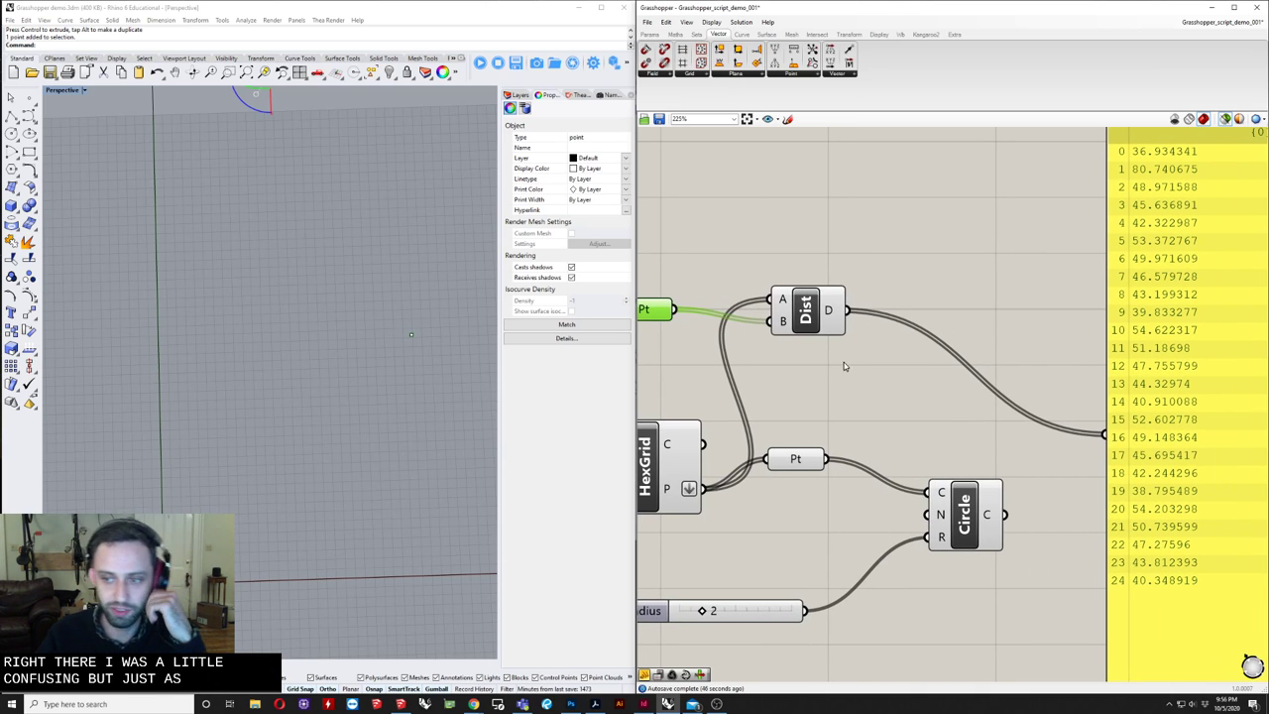
right_click_drag(816, 380, 850, 398)
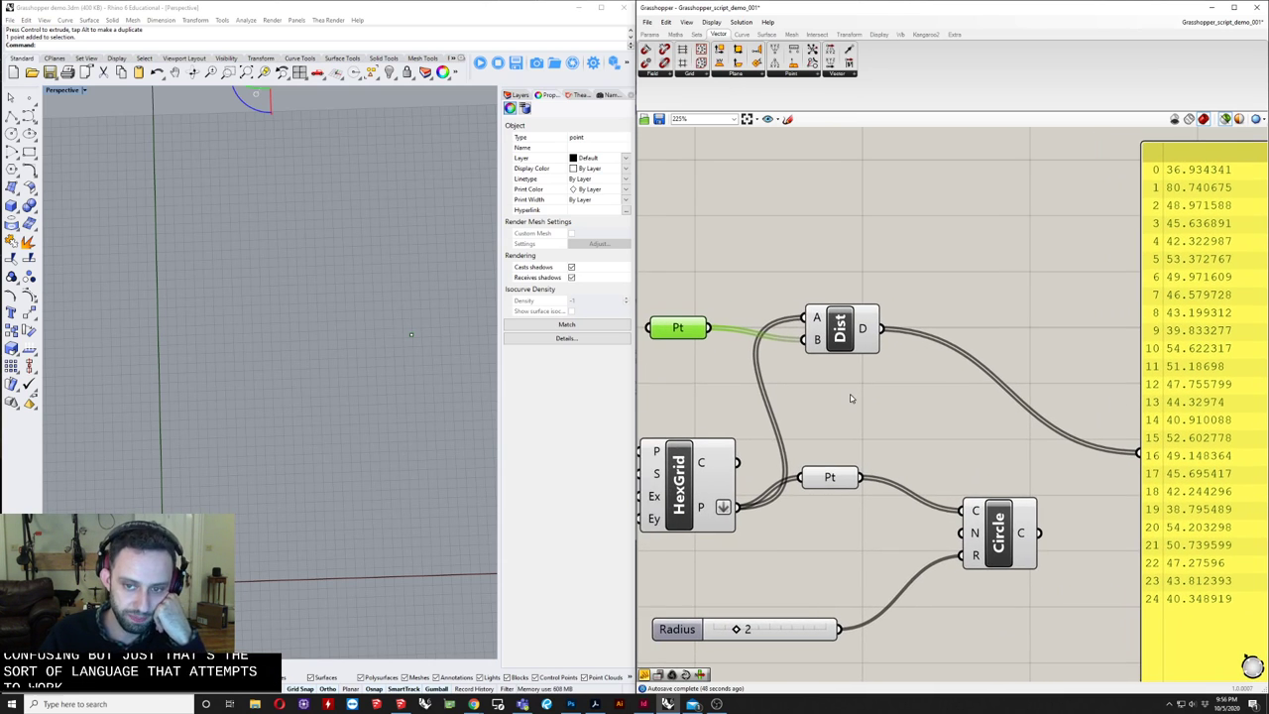
scroll(828, 382, "down", 3)
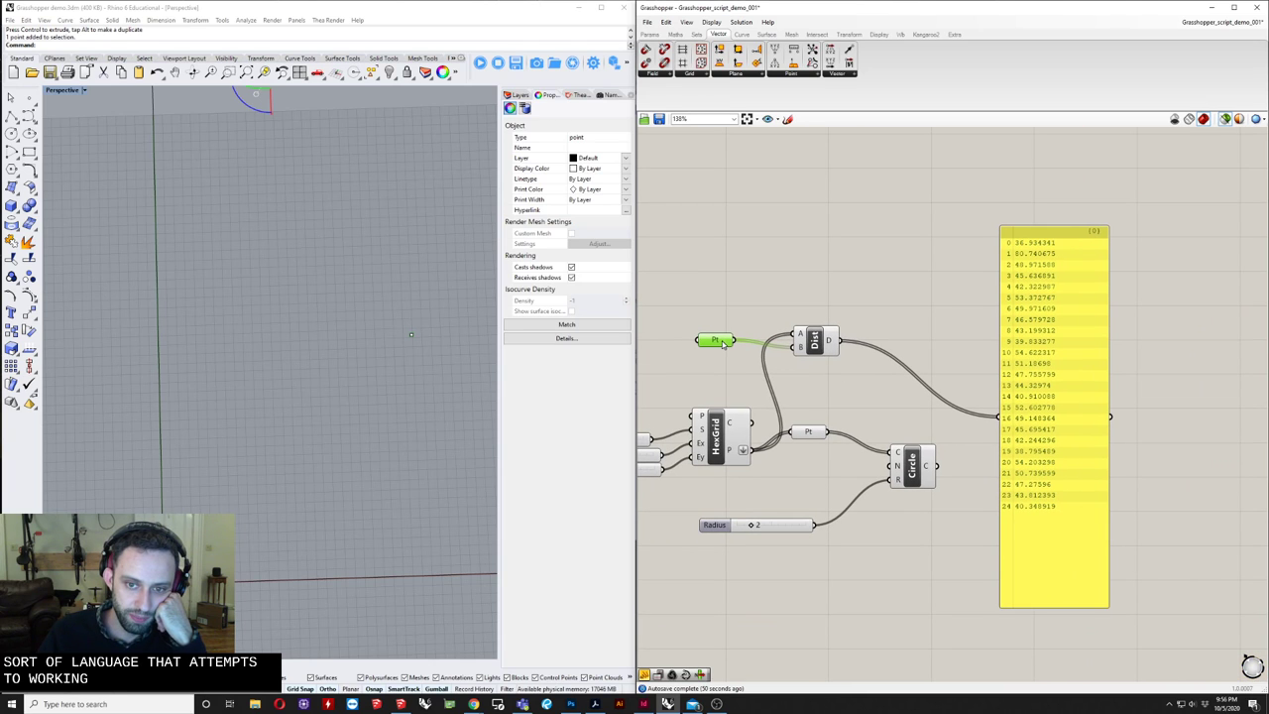
mouse_move(723, 345)
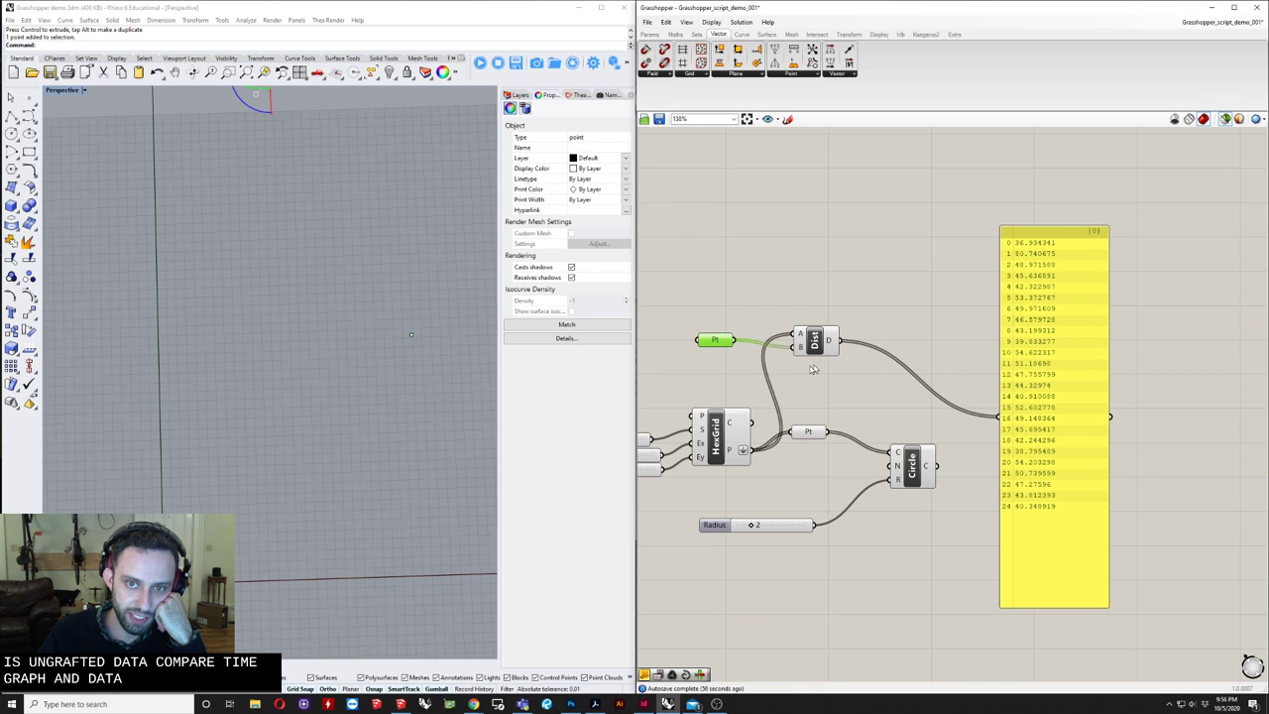
- Wire the panel alternately to HexGrid's P output and the attractor Point parameter and compare the two lists
scroll(815, 345, "up", 3)
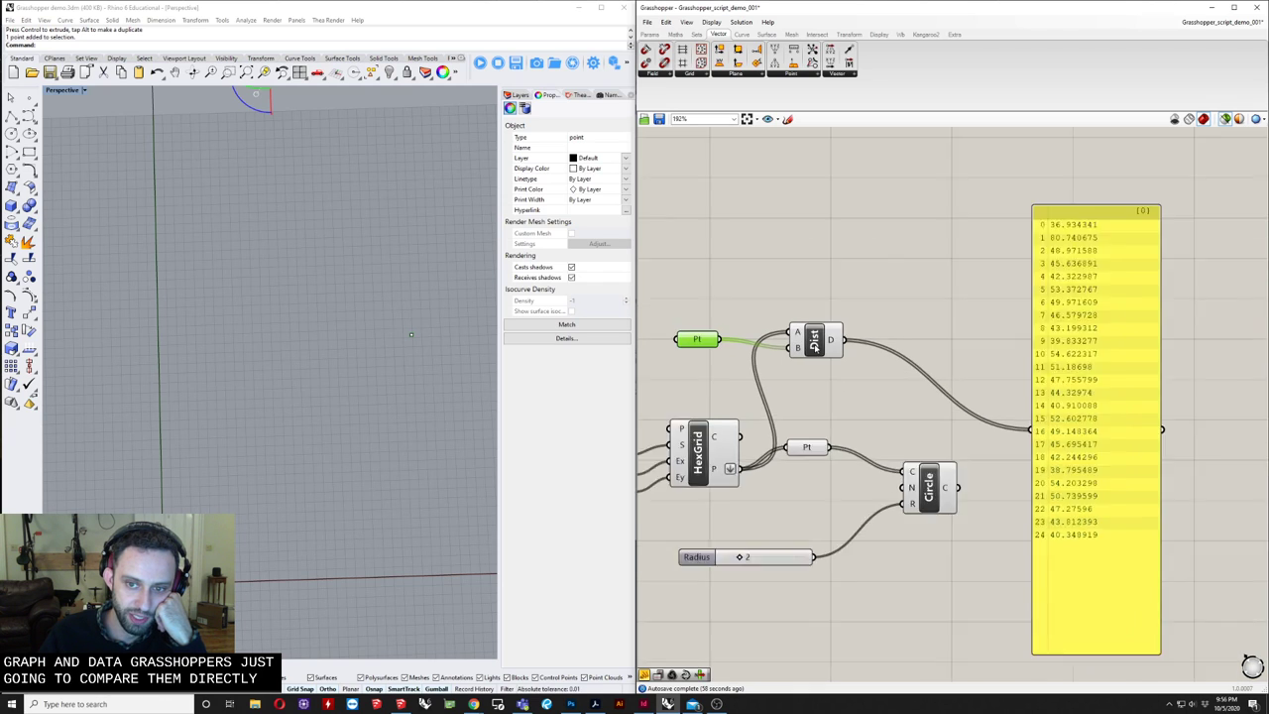
left_click_drag(710, 514, 1113, 462)
left_click_drag(688, 338, 1113, 462)
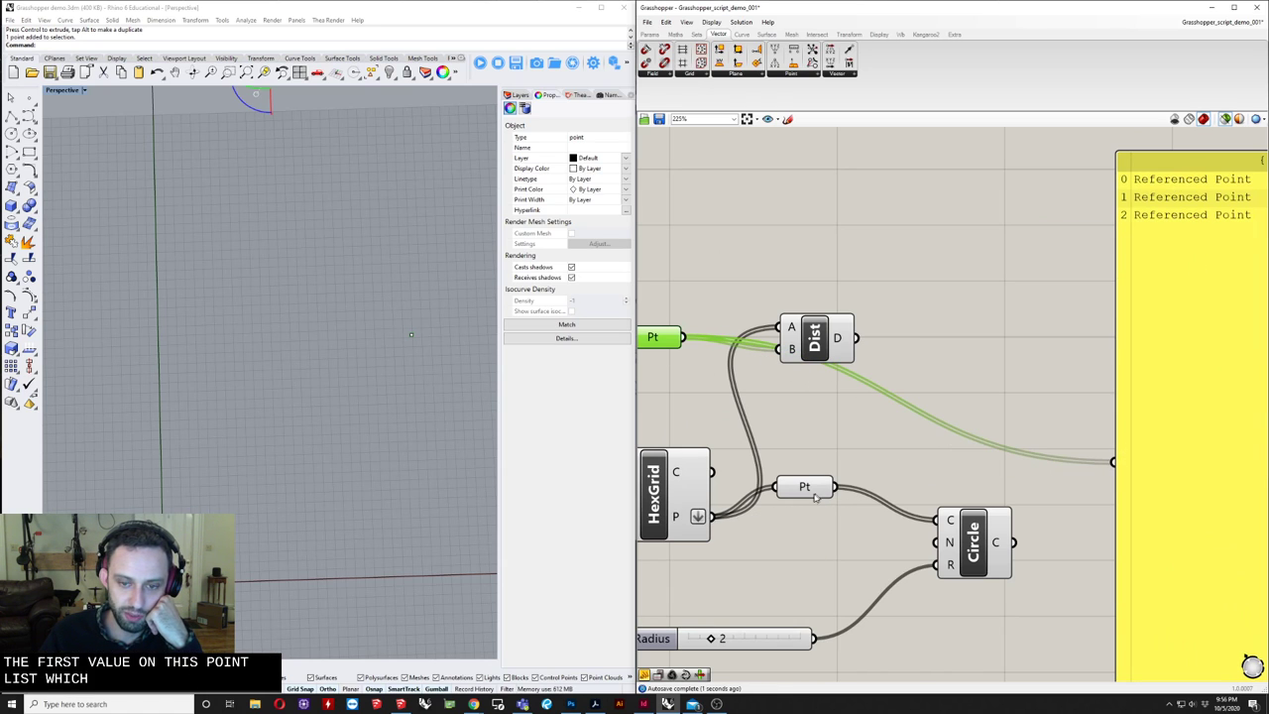
left_click_drag(698, 515, 1114, 462)
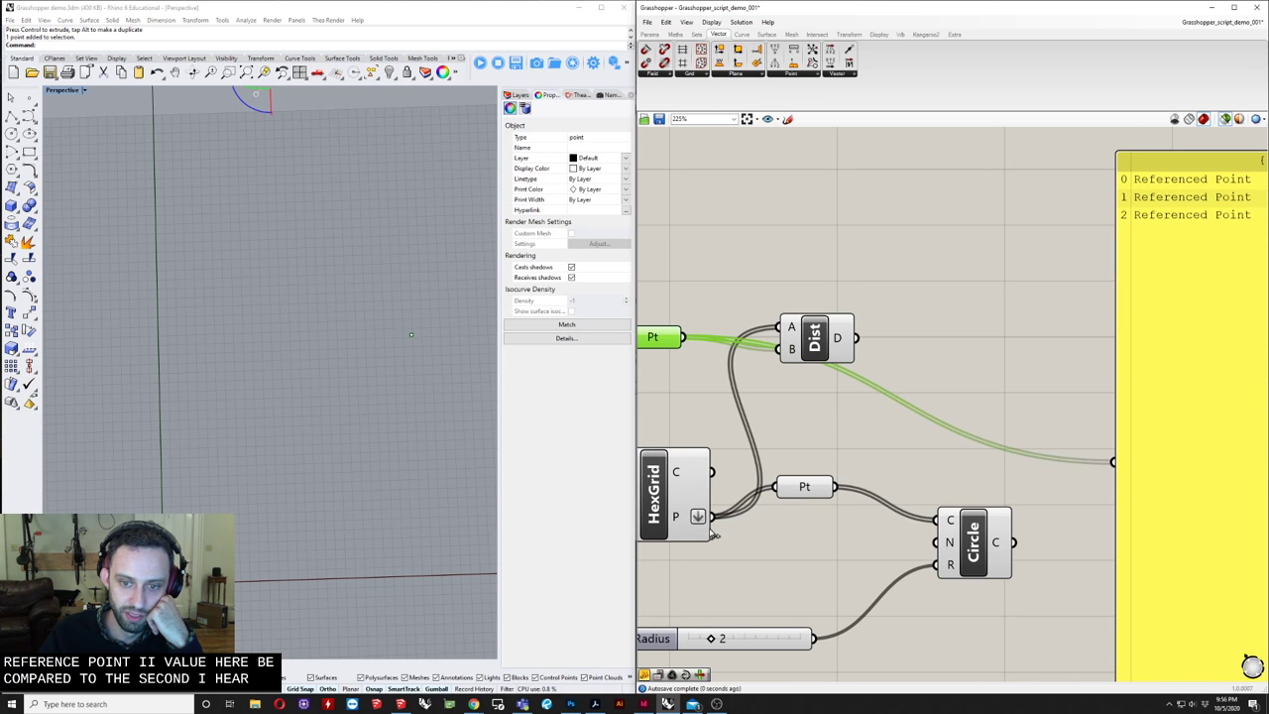
left_click_drag(709, 517, 1114, 463)
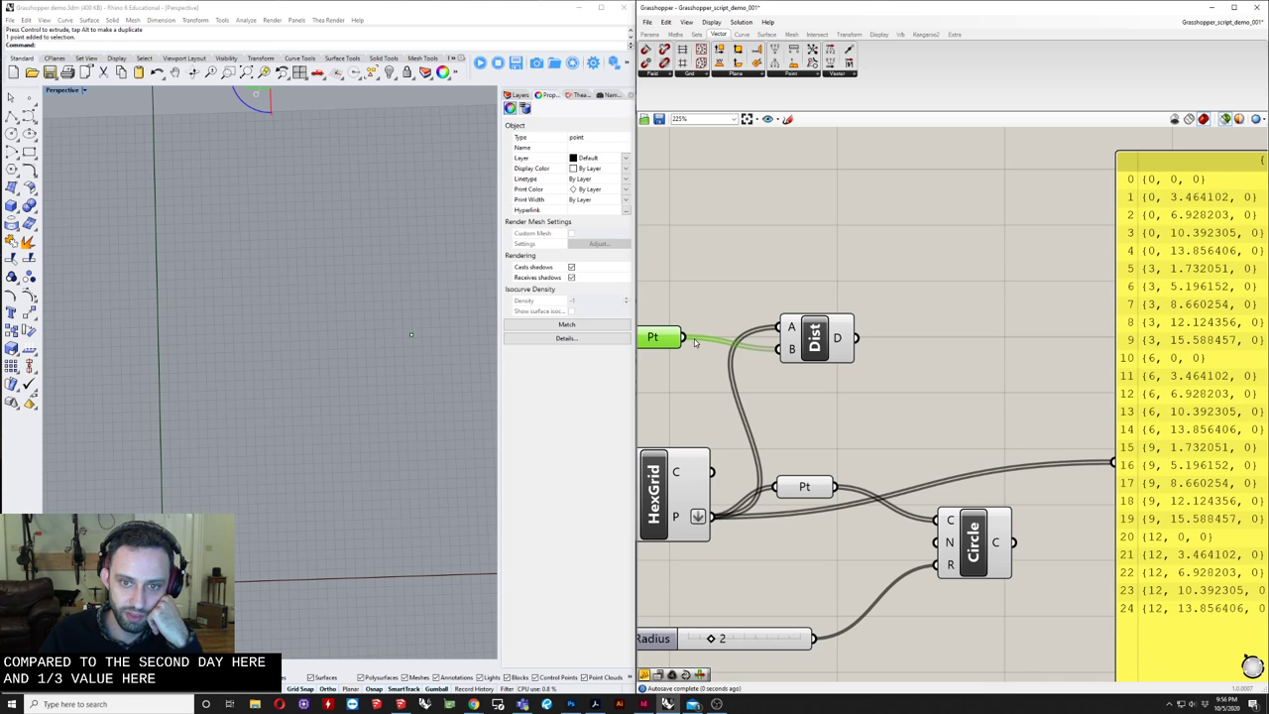
- Connect the attractor Point parameter to the panel again, shift the panel closer, and move Distance slightly further from the parameter
left_click_drag(779, 369, 1090, 416)
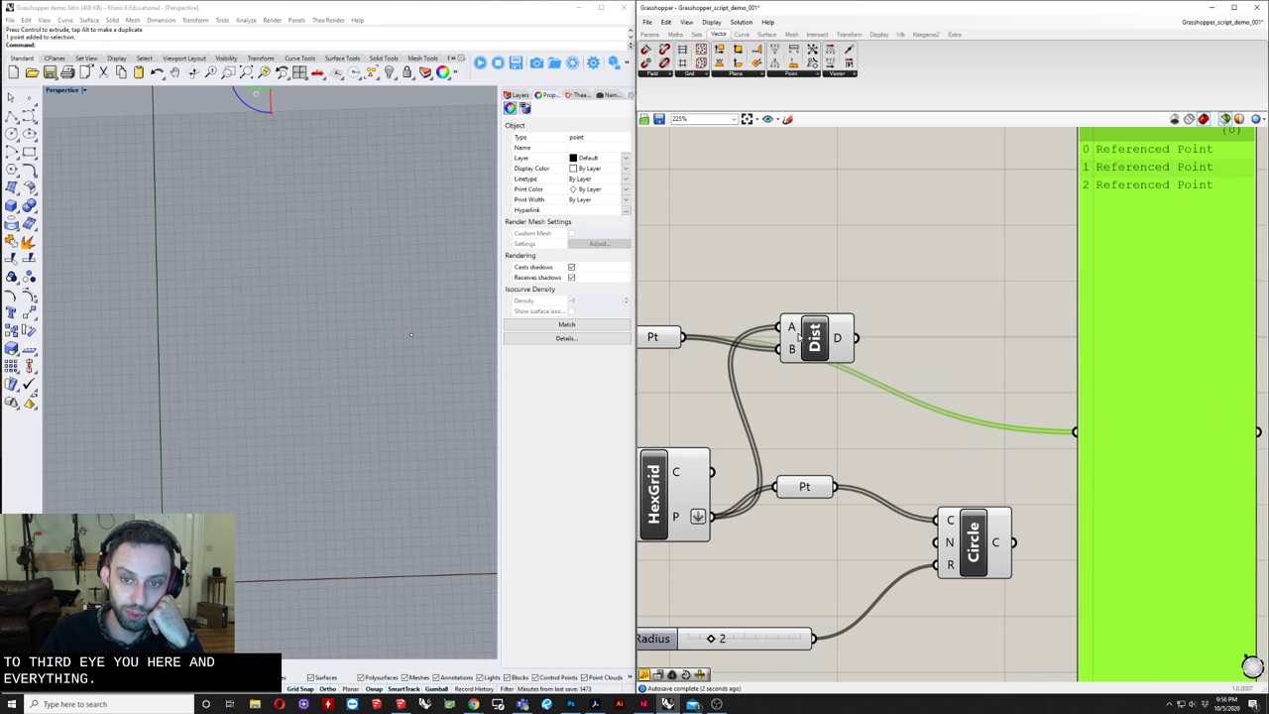
left_click_drag(801, 338, 844, 330)
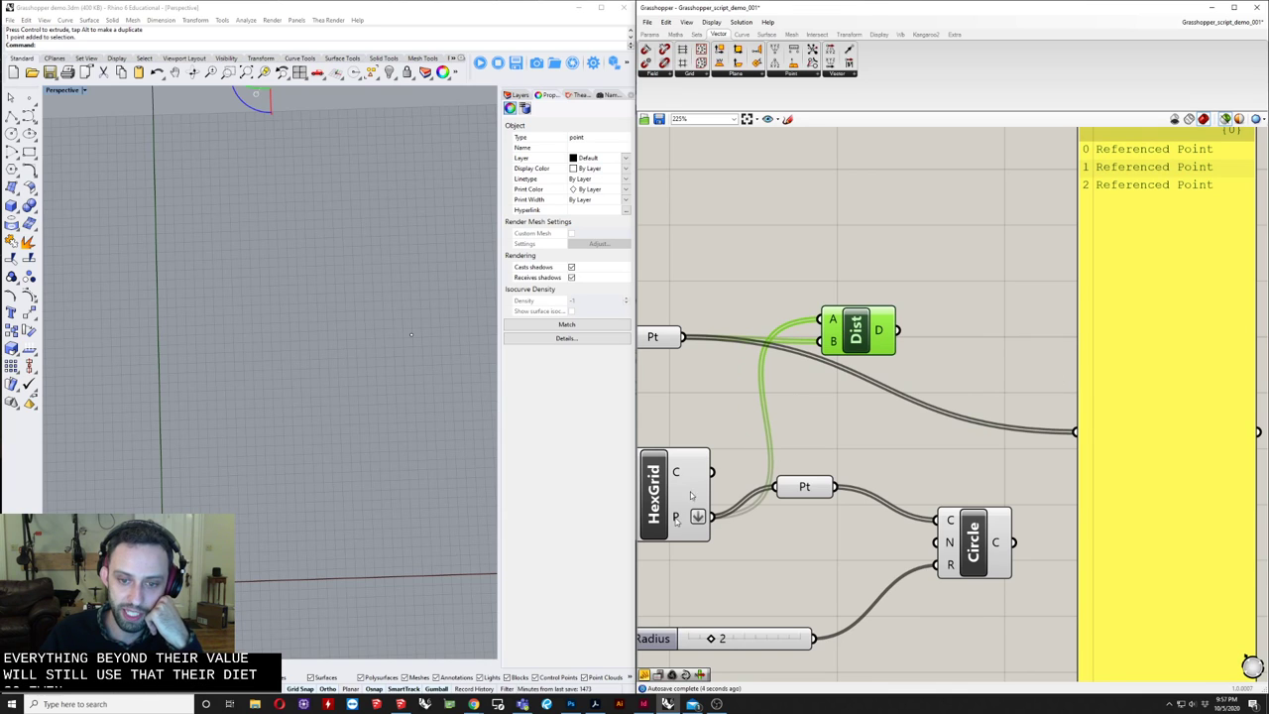
left_click(650, 343)
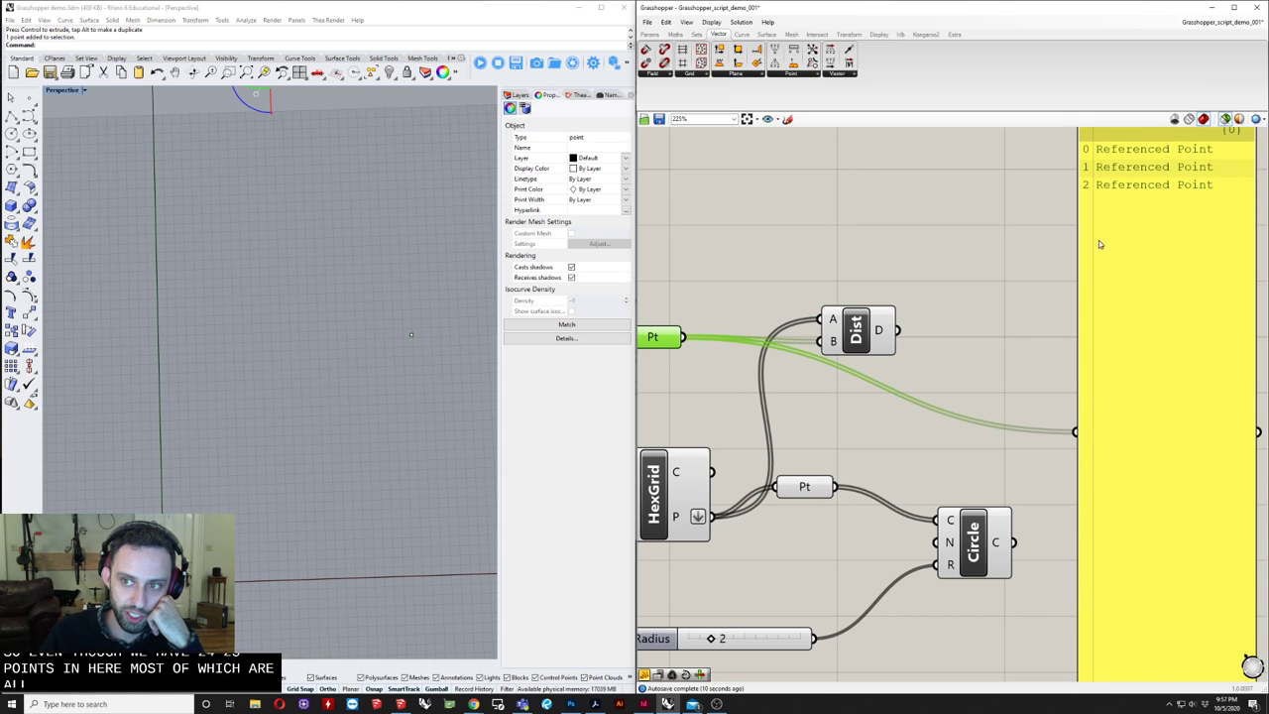
- Graft the attractor Point parameter that feeds Distance's B input
right_click_drag(713, 404, 816, 414)
scroll(944, 347, "up", 3)
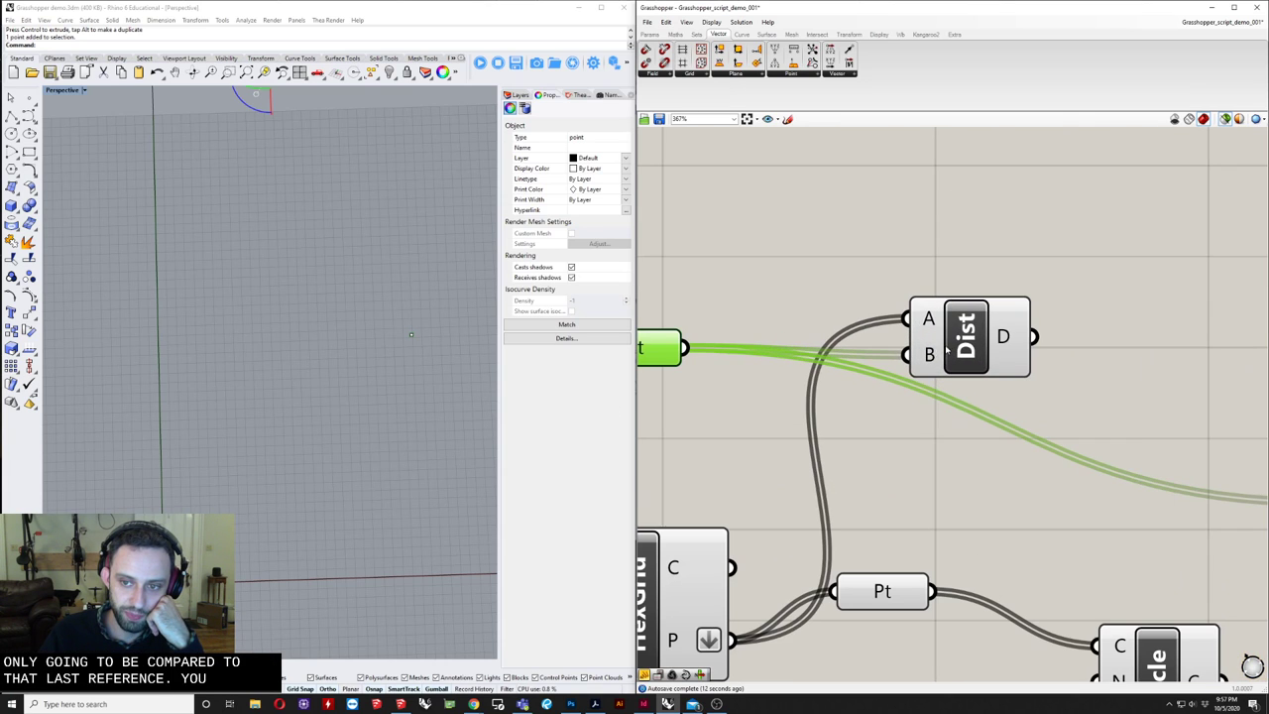
right_click(930, 354)
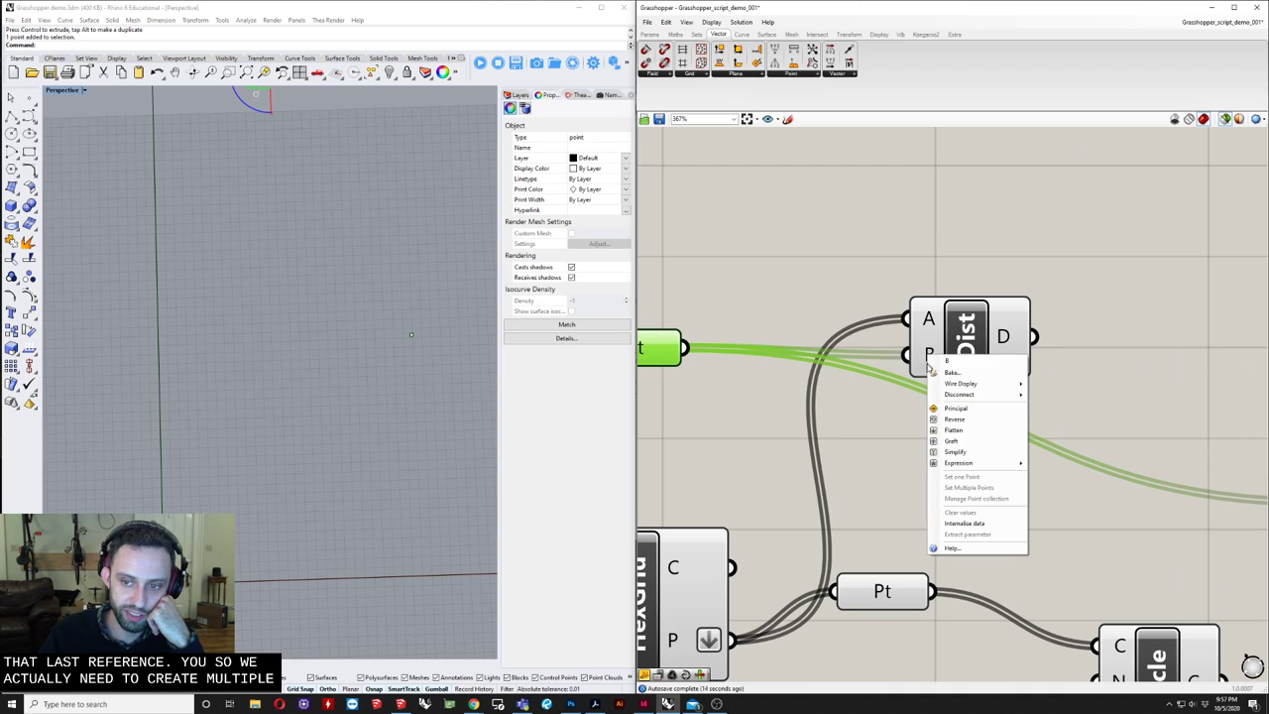
right_click(667, 346)
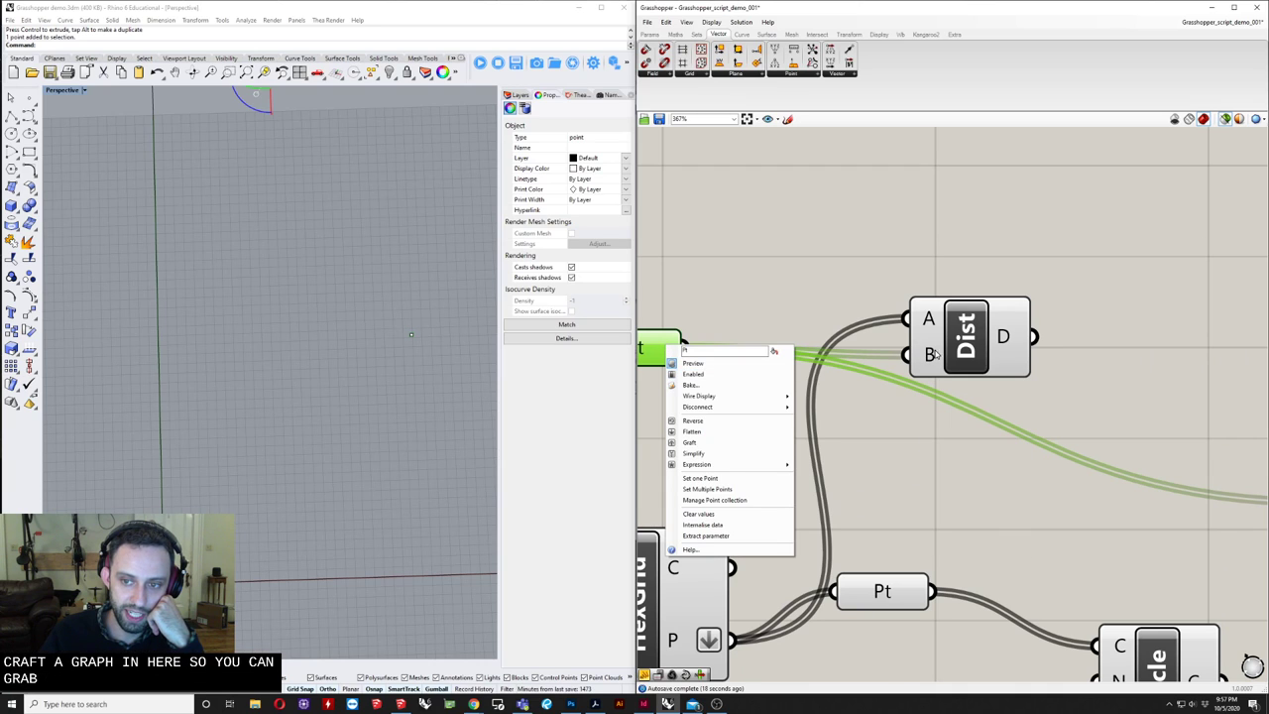
left_click(714, 443)
scroll(734, 407, "down", 3)
left_click(874, 369)
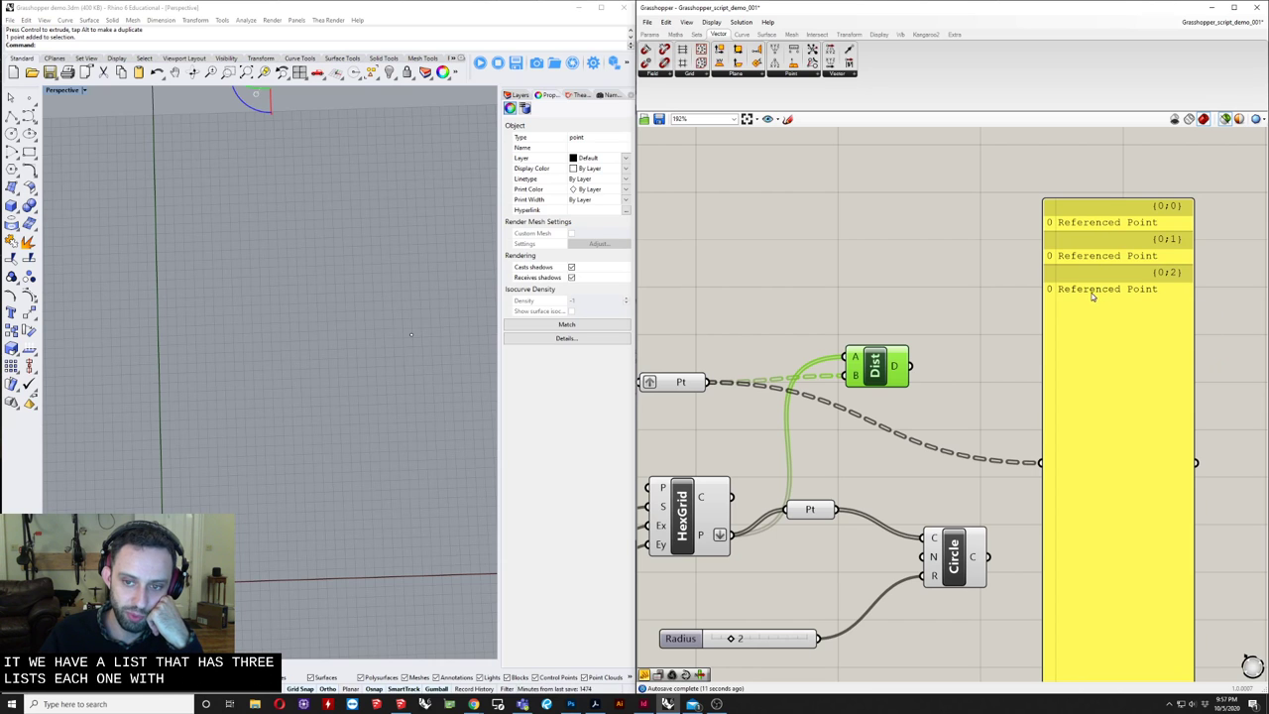
- Connect Distance's output to the panel and reposition the panel and the Distance component
left_click_drag(959, 396, 1041, 462)
right_click_drag(1122, 456, 917, 379)
left_click_drag(984, 396, 1054, 302)
right_click_drag(949, 318, 1021, 326)
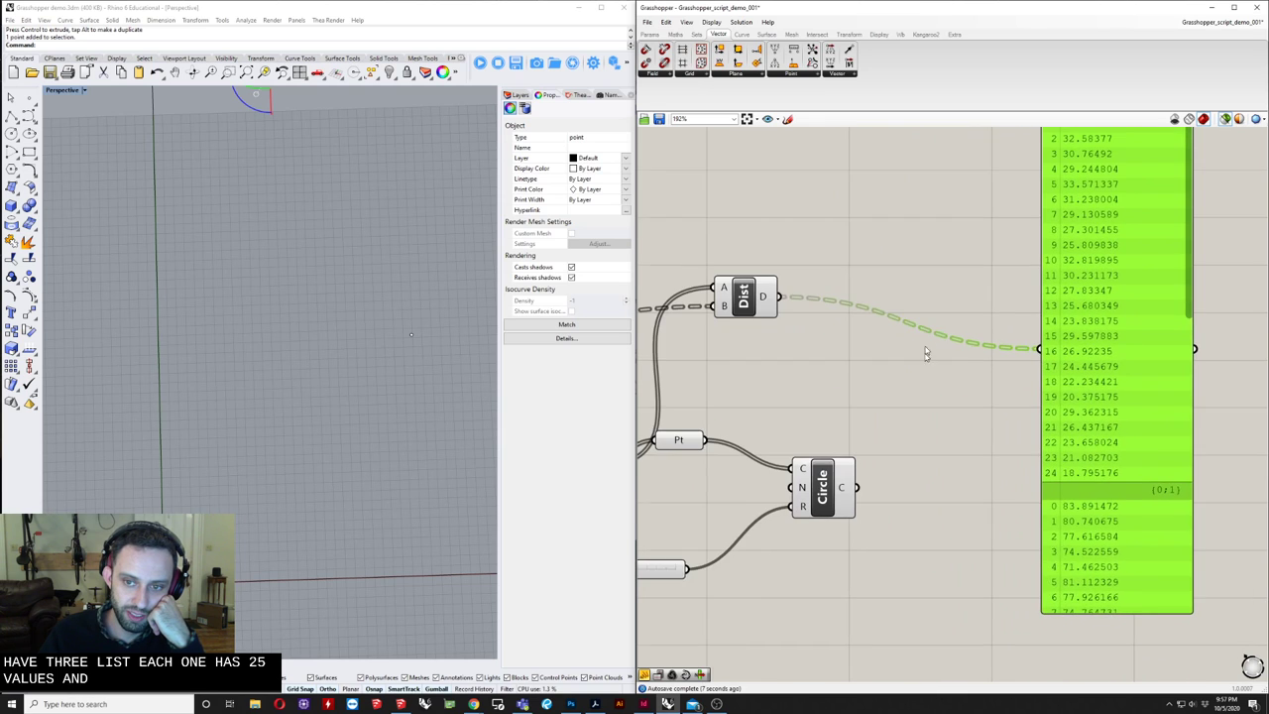
right_click_drag(927, 400, 959, 436)
left_click_drag(790, 340, 799, 363)
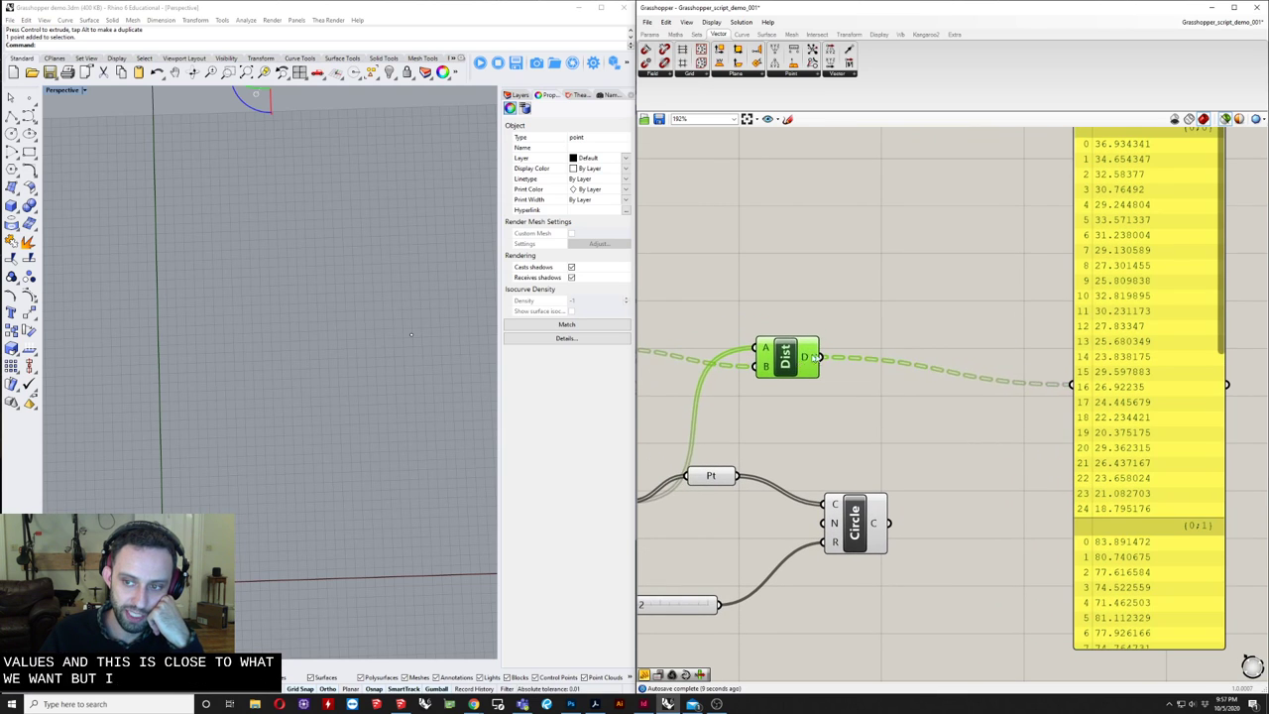
- Highlight the HexGrid cells and the grid points, then select one attractor point in the viewport to compare their positions
scroll(815, 358, "down", 2)
right_click_drag(755, 409, 844, 382)
left_click(752, 428)
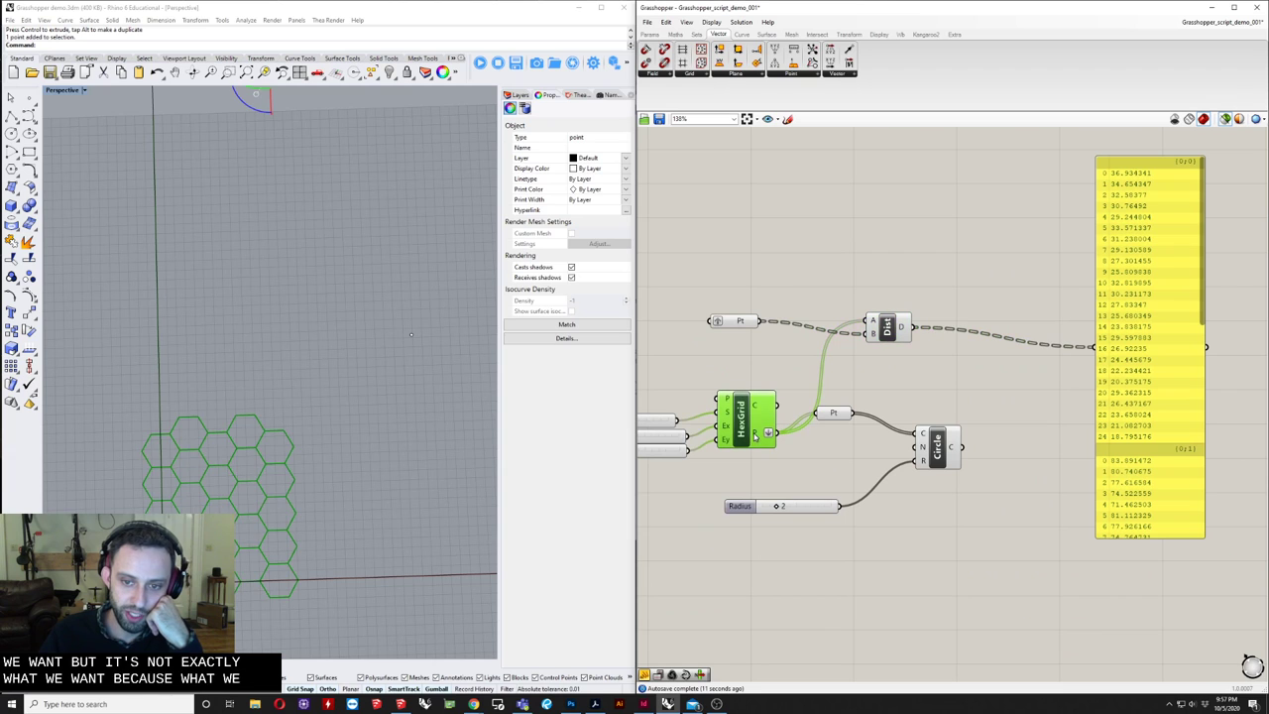
left_click(832, 413)
right_click_drag(793, 338, 778, 363)
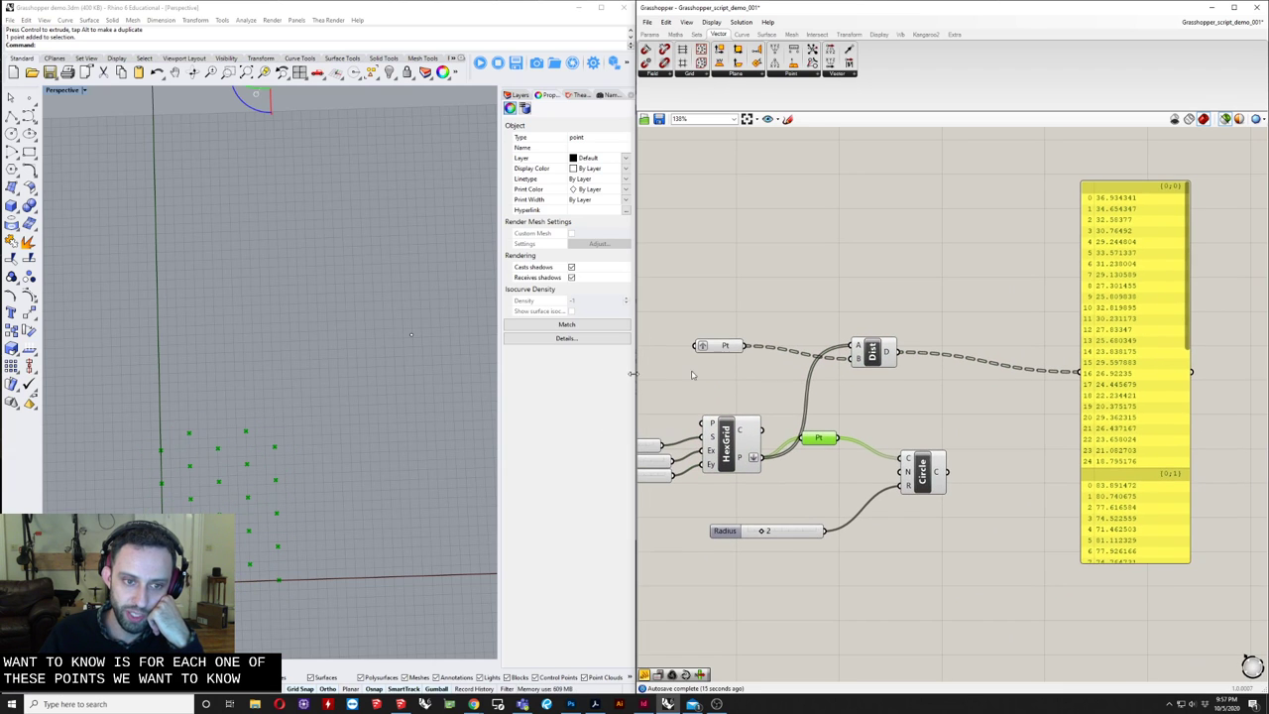
left_click(410, 335)
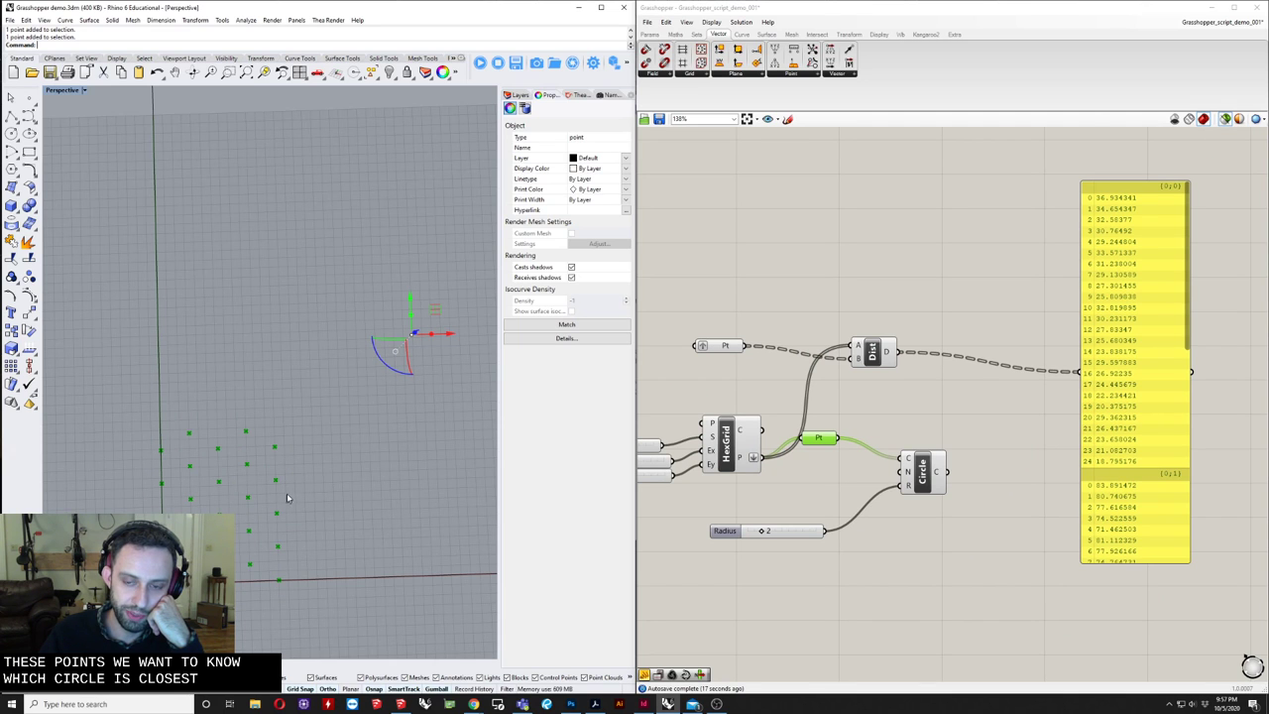
- Move the grid Point parameter closer to the Circle component
right_click_drag(953, 340, 829, 344)
left_click_drag(680, 445, 717, 450)
right_click_drag(737, 396, 748, 423)
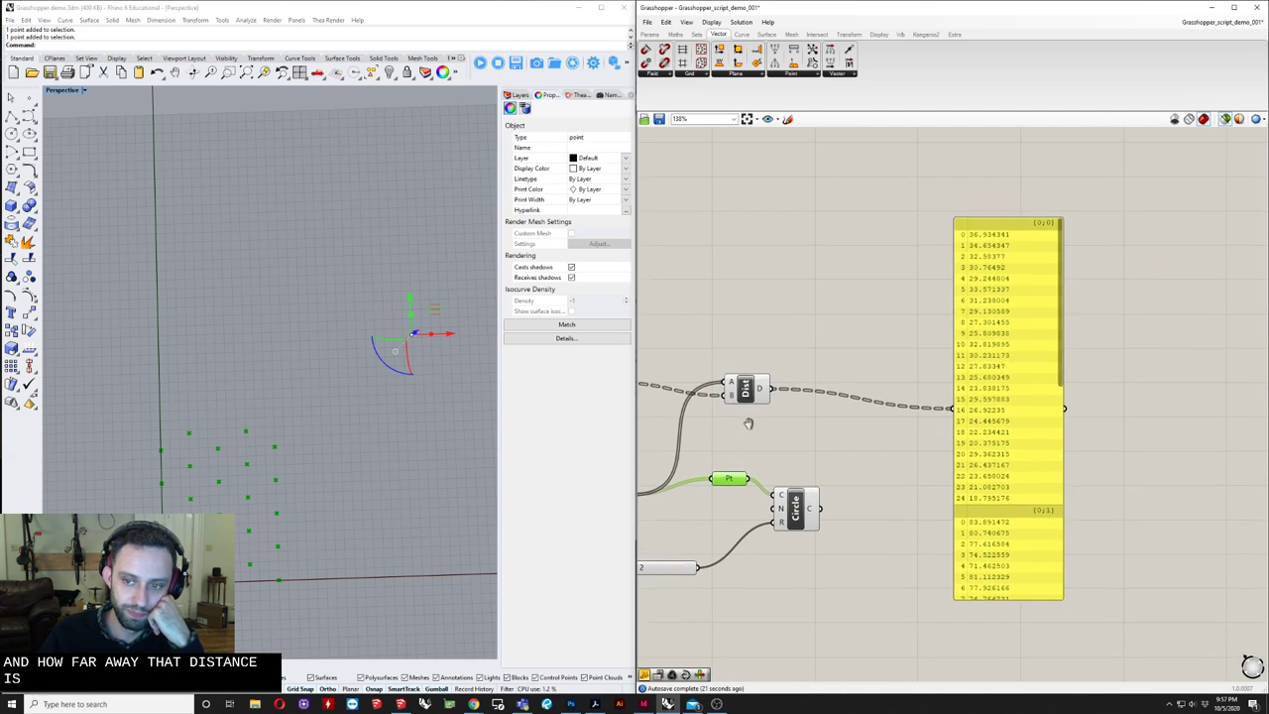
- Add a Flip Matrix component below Distance and connect Distance's output to its D input
double_click(819, 432)
type("flip")
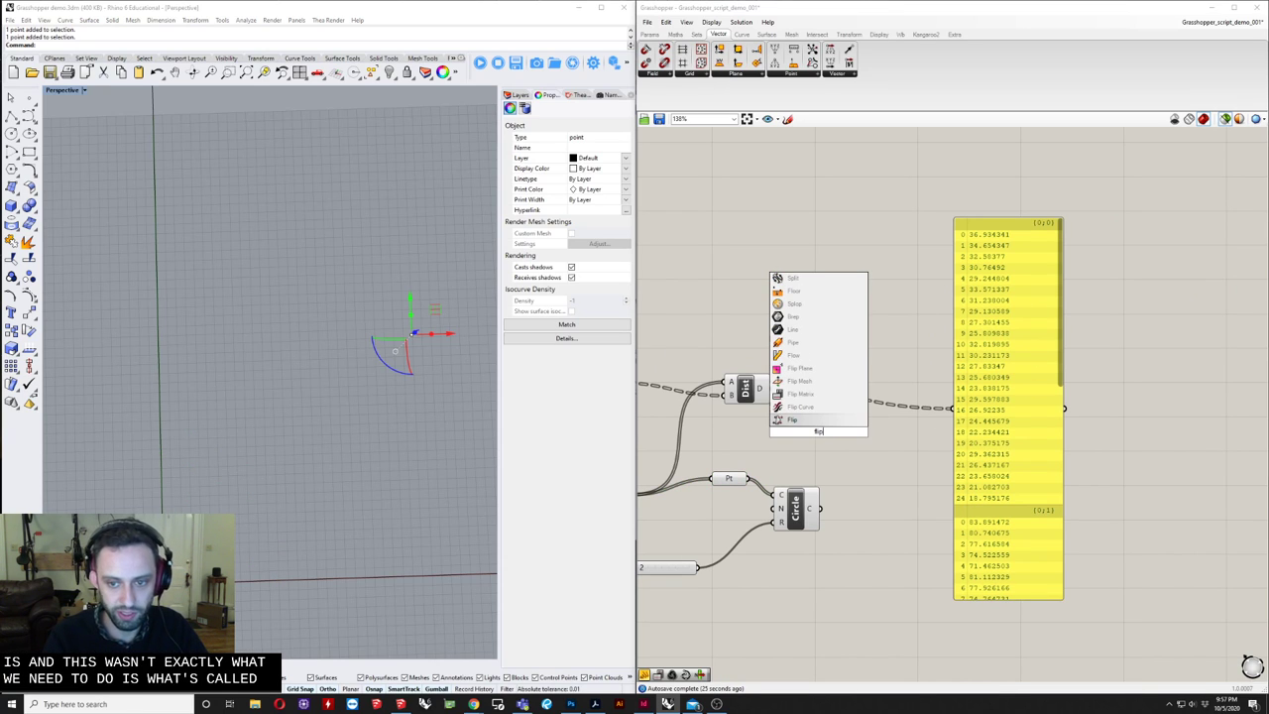
key("Up")
key("Up")
key("Return")
scroll(687, 424, "up", 3)
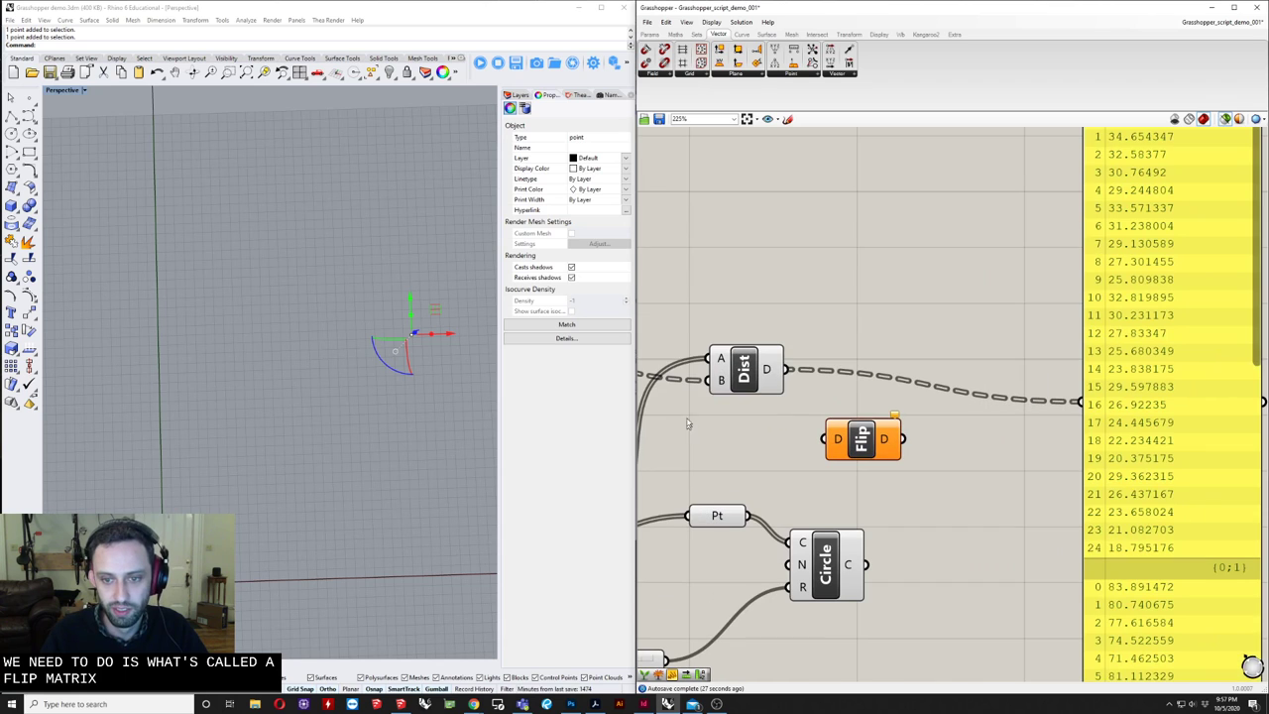
left_click_drag(821, 438, 828, 439)
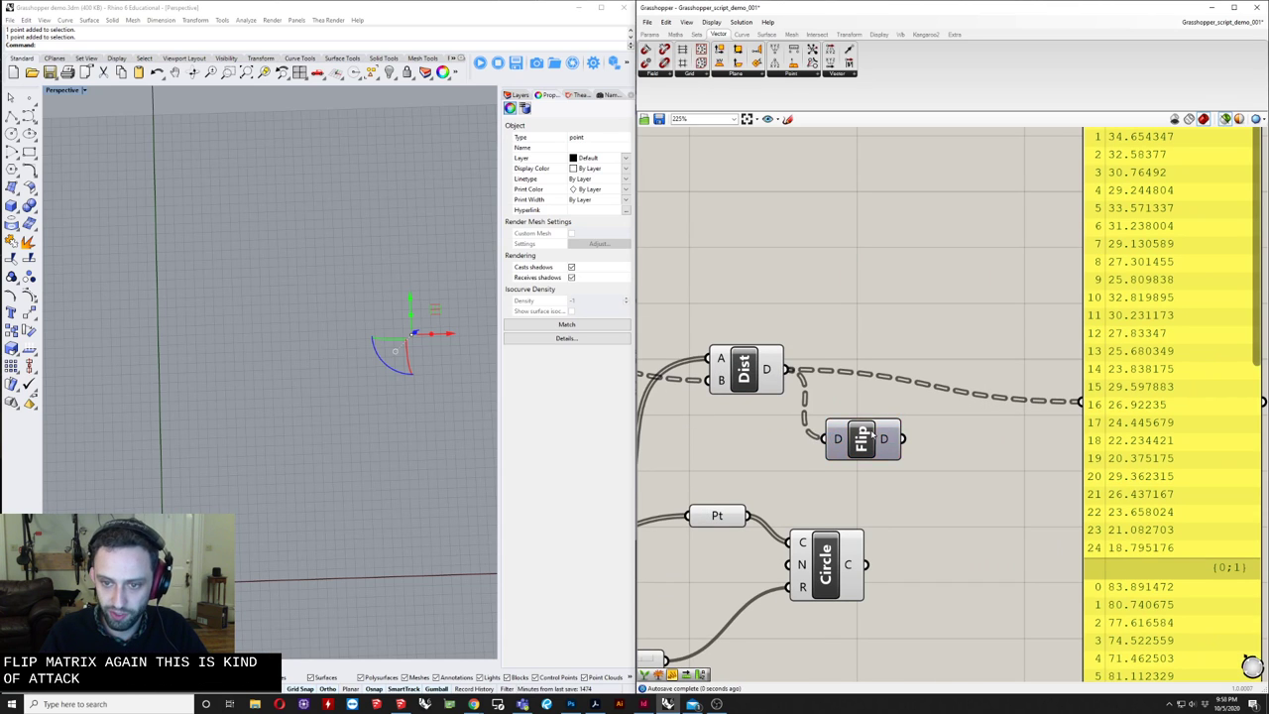
right_click_drag(928, 470, 871, 462)
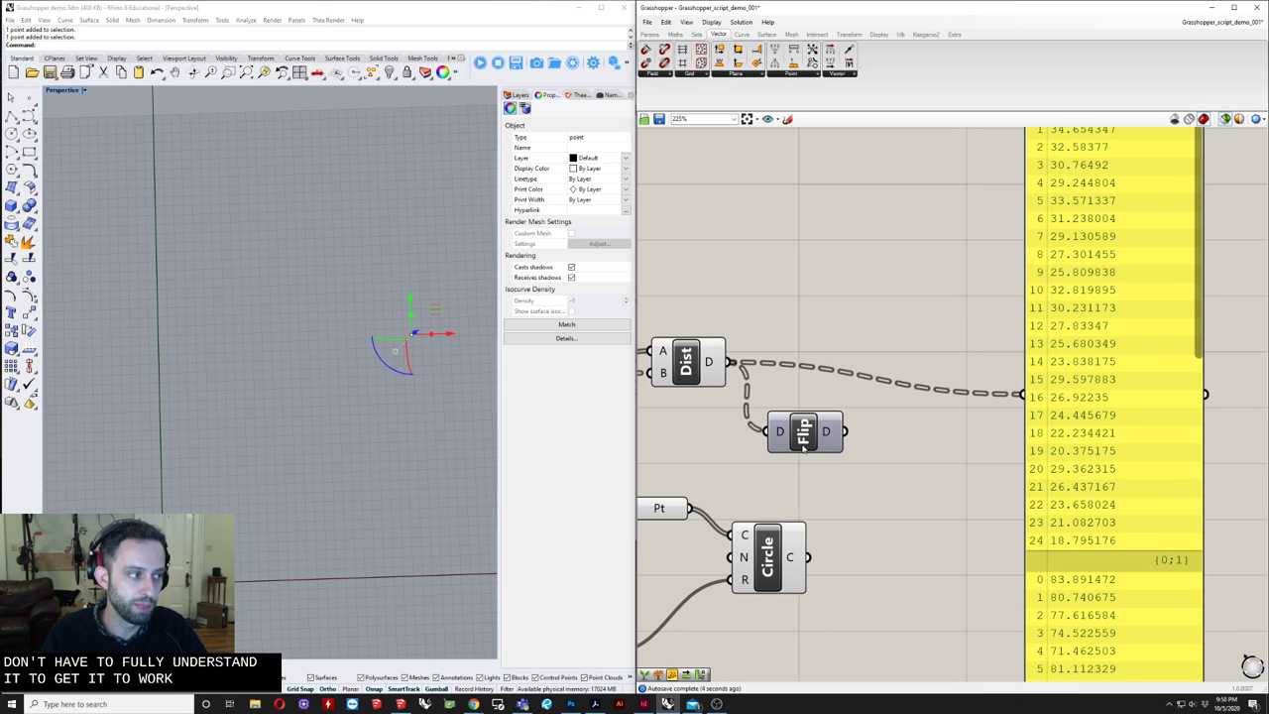
right_click_drag(853, 438, 742, 448)
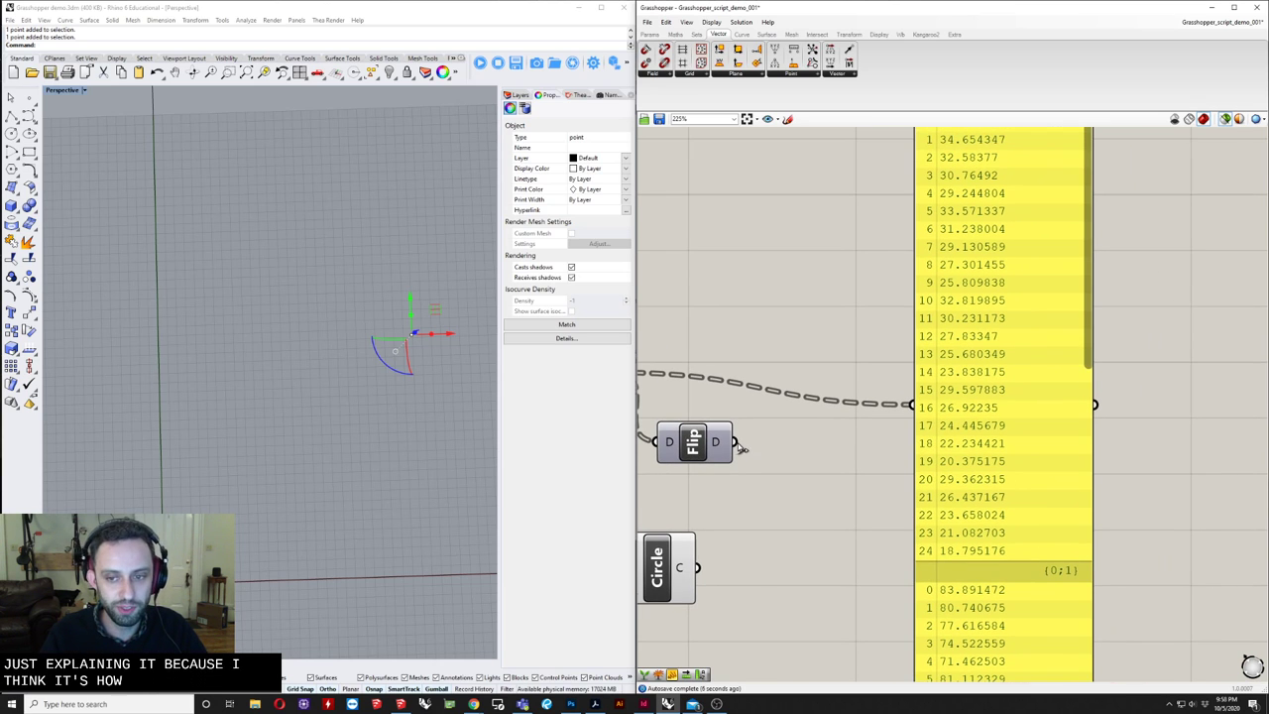
- Connect Flip Matrix's D output to the panel and compare the flipped lists with Distance's original lists
left_click_drag(742, 448, 910, 404)
scroll(930, 448, "down", 2)
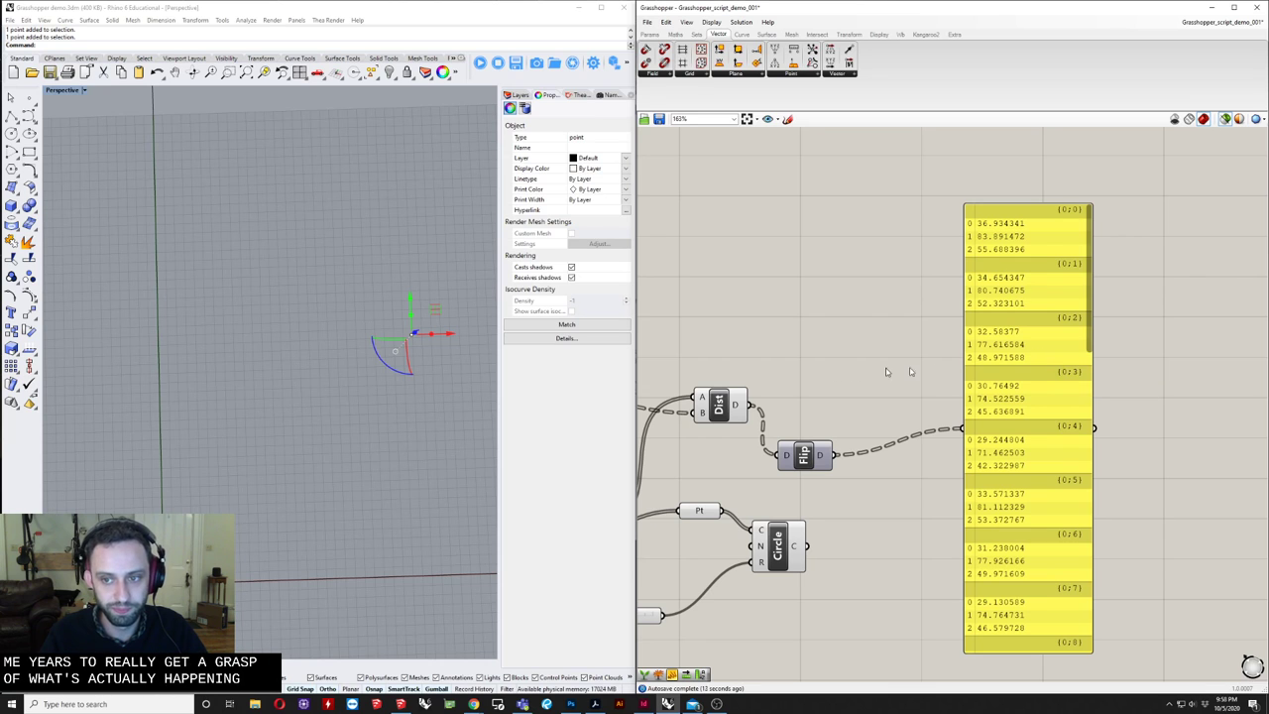
right_click_drag(830, 478, 863, 463)
left_click_drag(861, 439, 997, 416)
scroll(1091, 320, "down", 10)
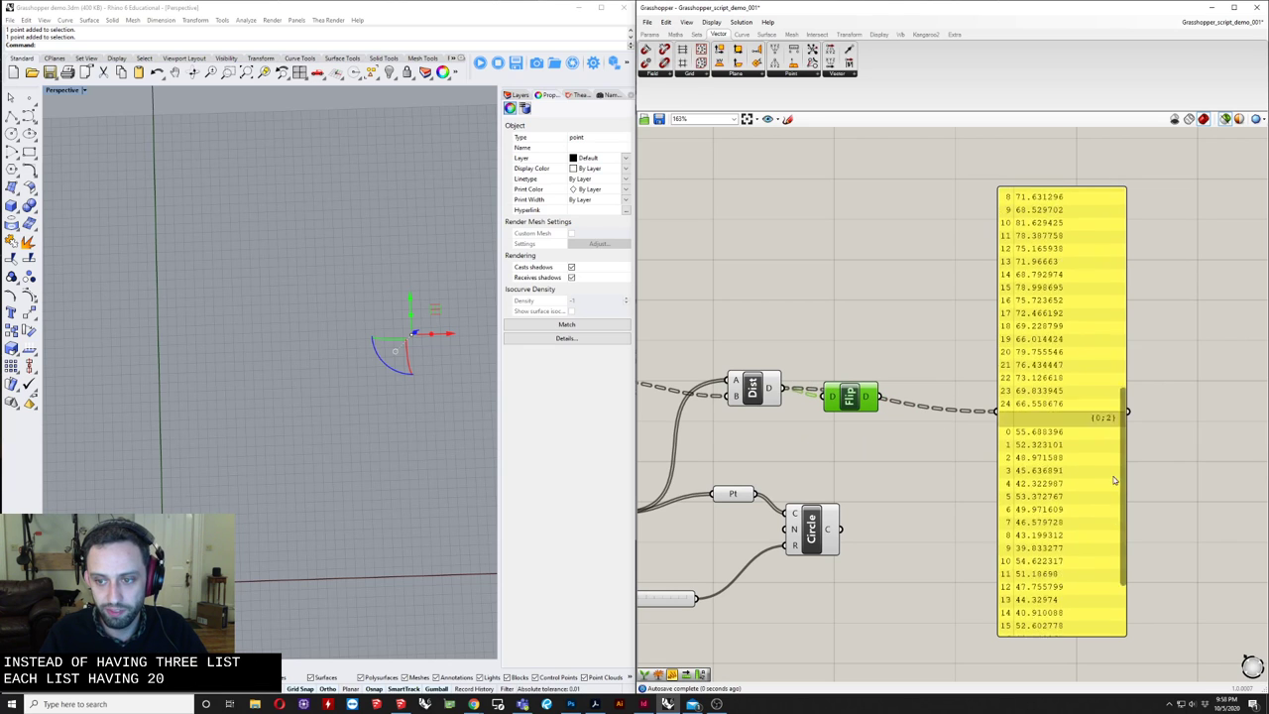
left_click_drag(832, 389, 830, 407)
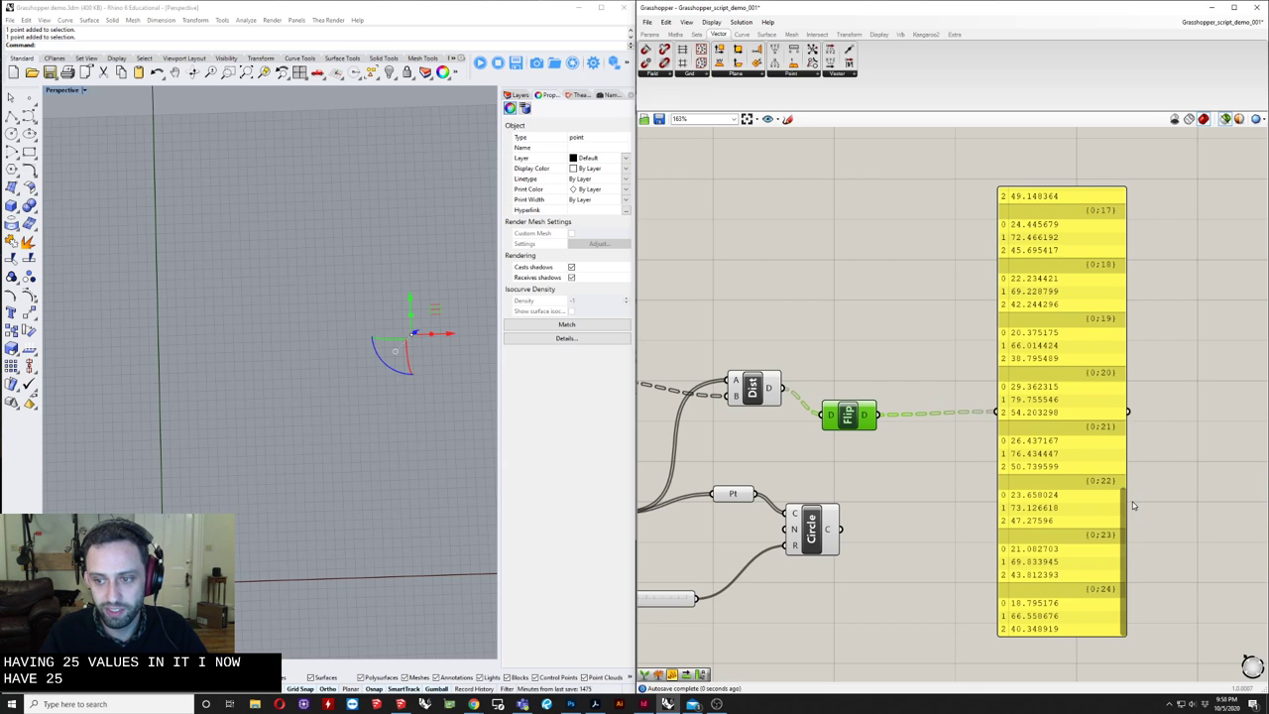
left_click_drag(1124, 508, 1142, 188)
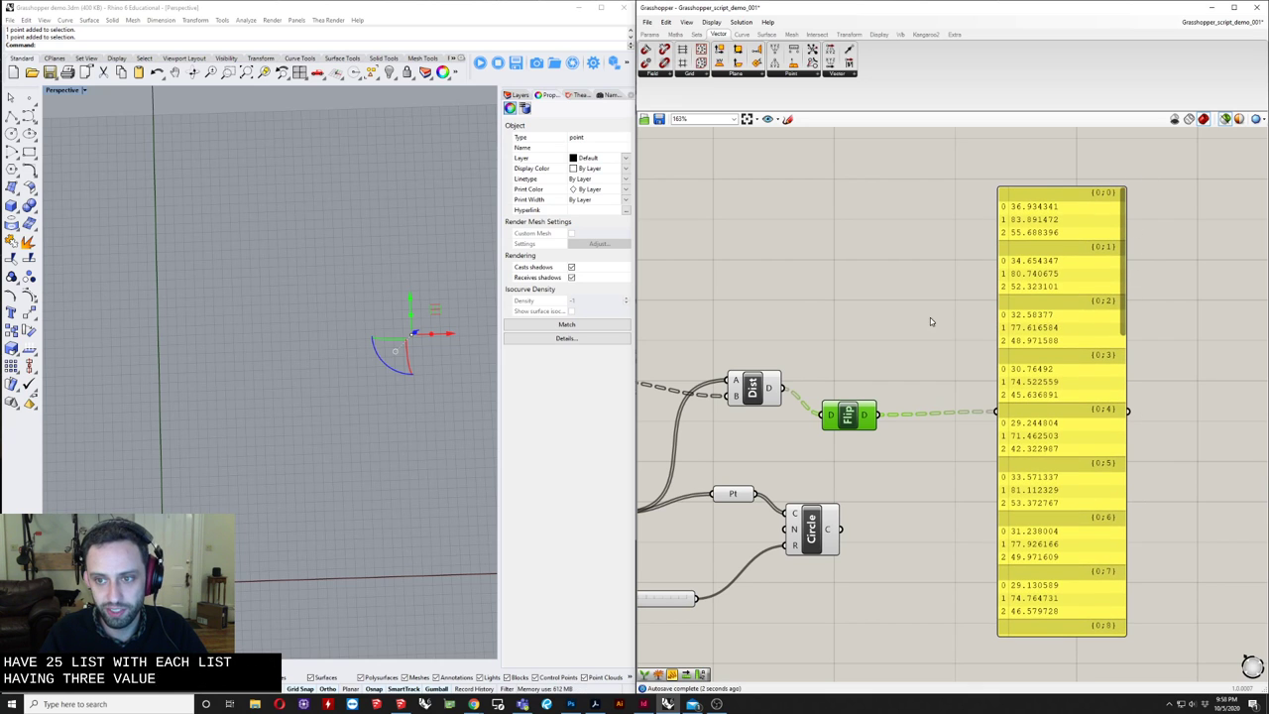
- Highlight the HexGrid cells, grid points and attractor points in the viewport to relate them to the distance lists in the panel
scroll(1012, 385, "down", 3)
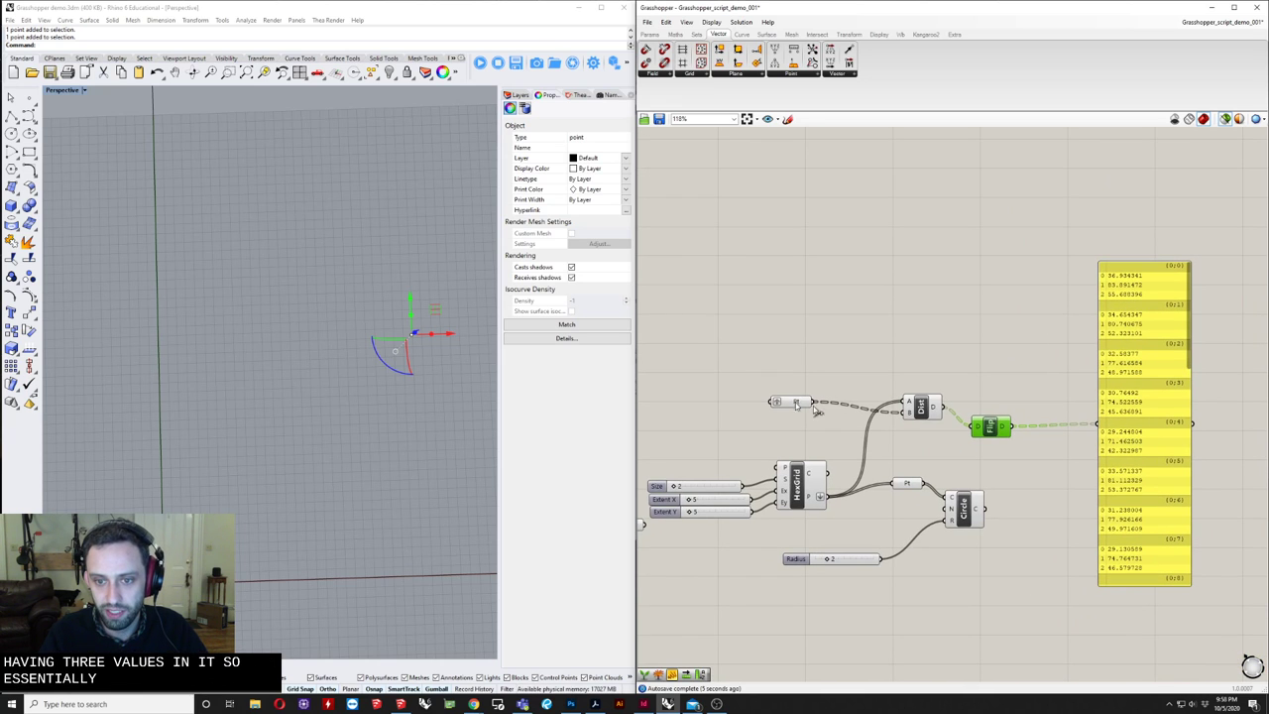
left_click(801, 495)
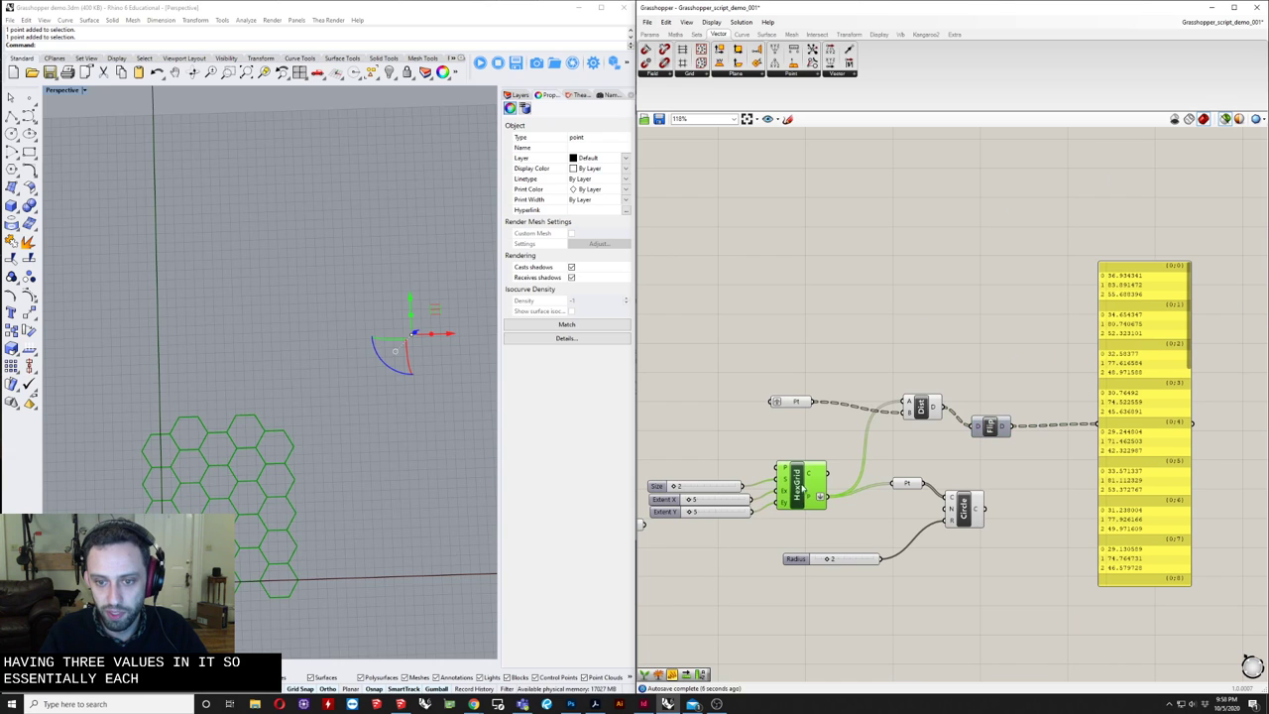
left_click(907, 483)
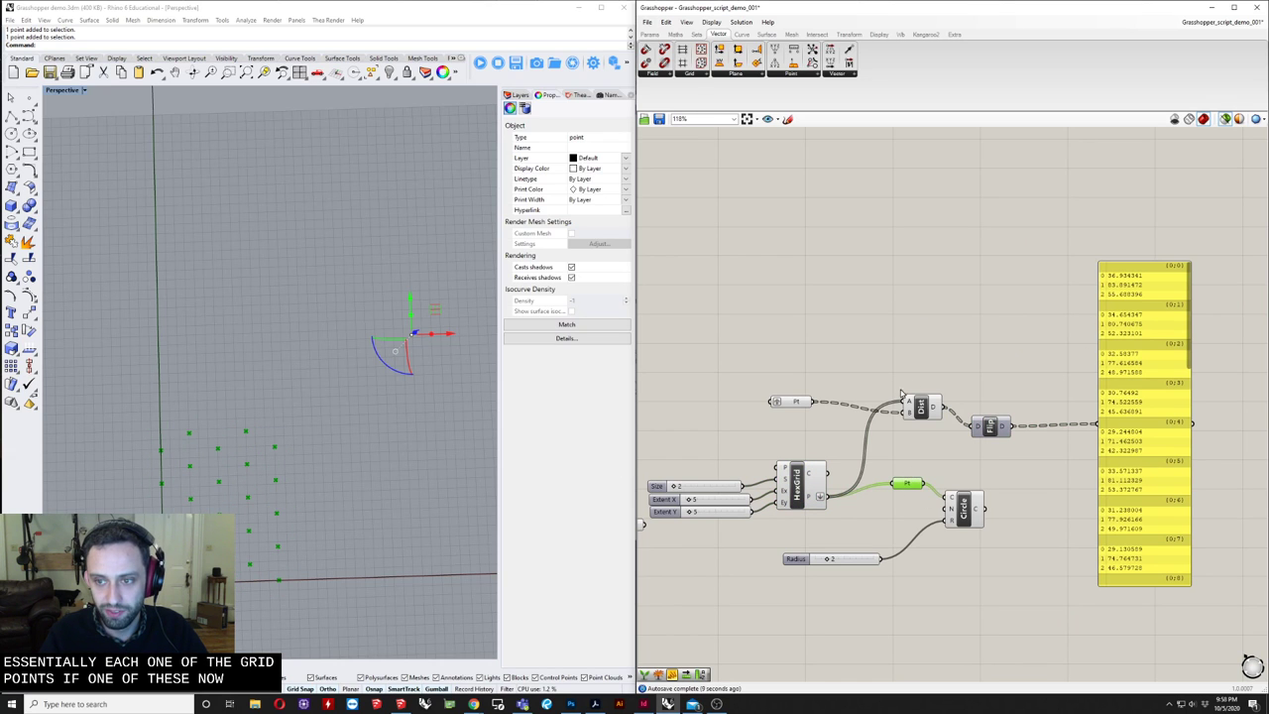
scroll(901, 395, "up", 3)
right_click_drag(1016, 416, 942, 439)
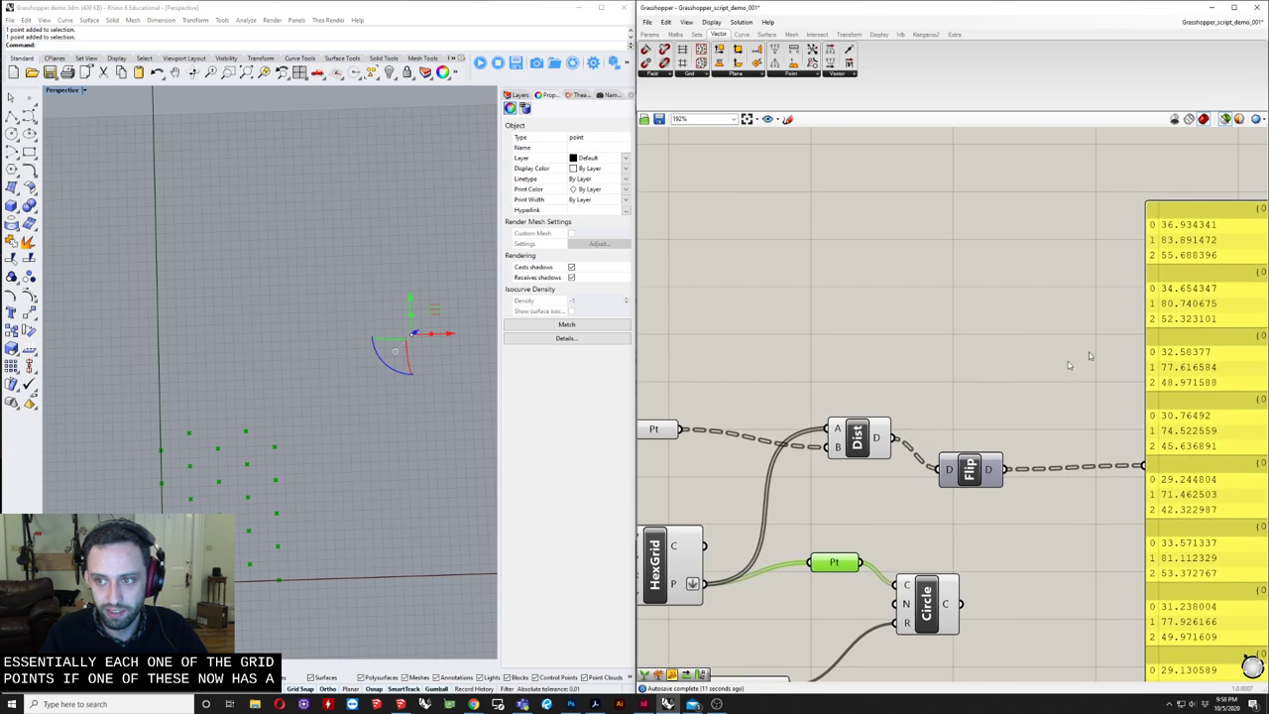
right_click_drag(826, 438, 915, 426)
left_click(743, 425, "shift")
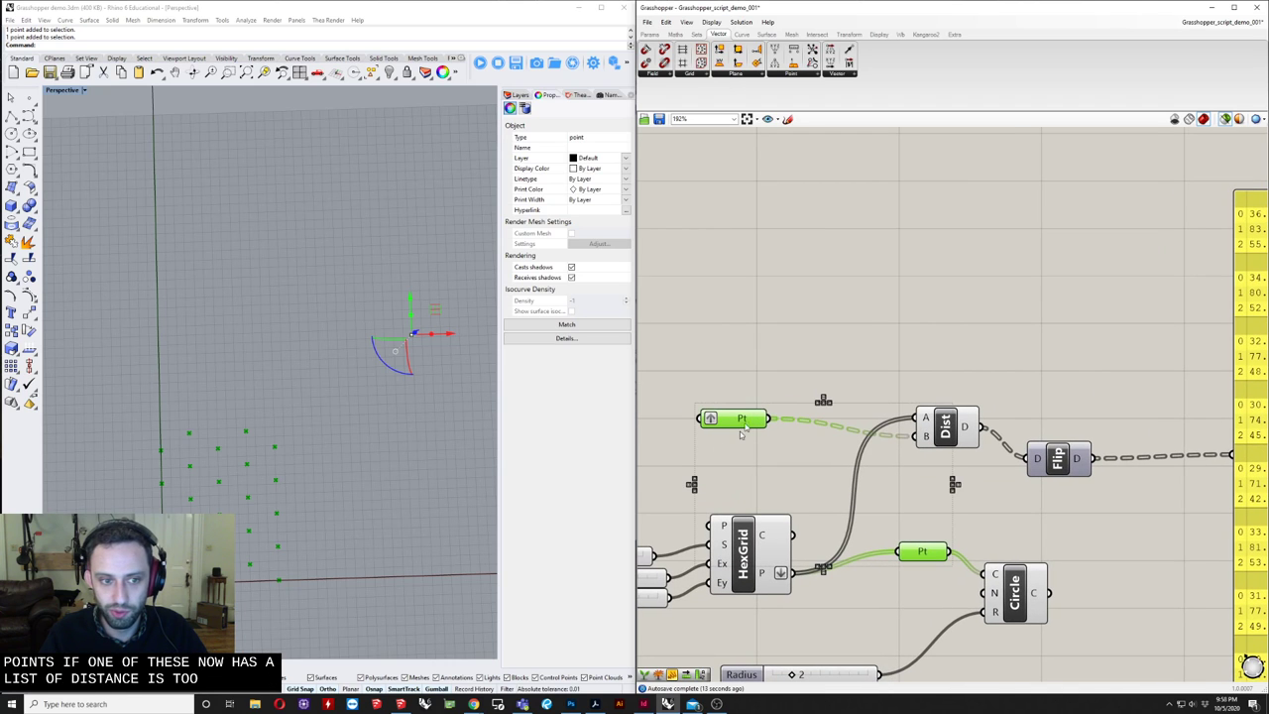
scroll(355, 418, "down", 4)
right_click_drag(354, 420, 311, 525, "shift")
scroll(388, 411, "down", 6)
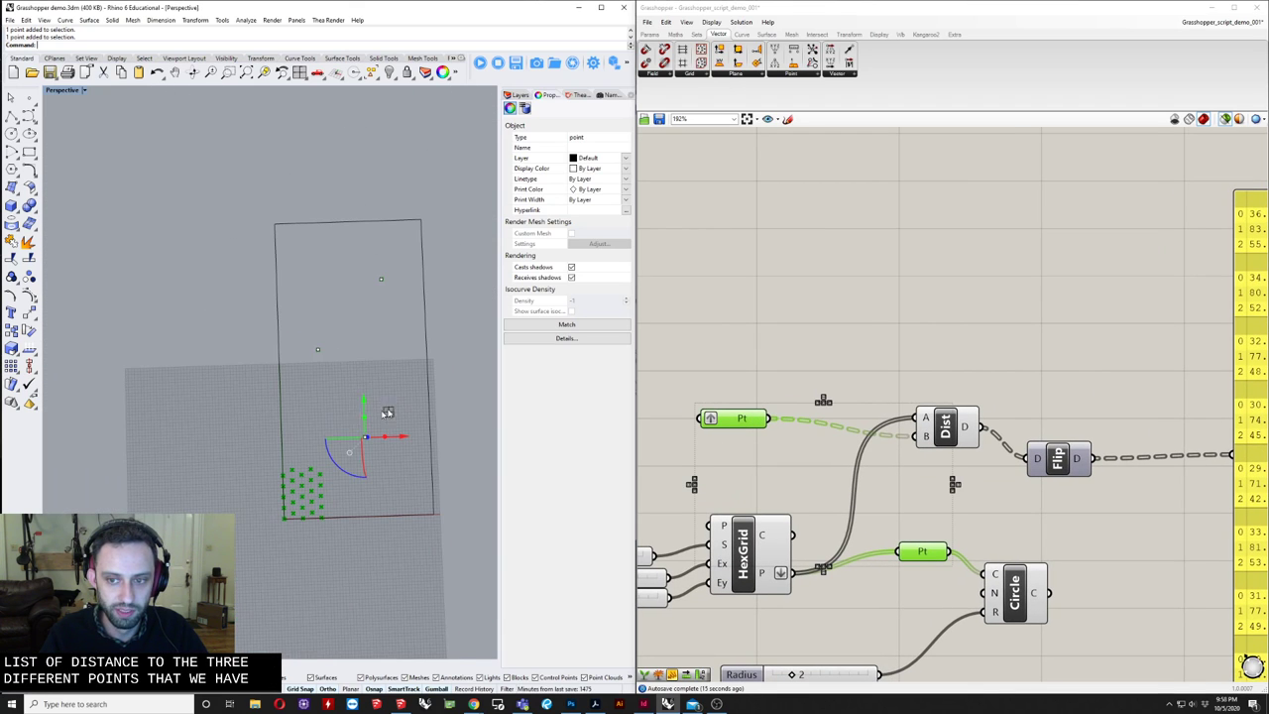
right_click_drag(1057, 373, 905, 374)
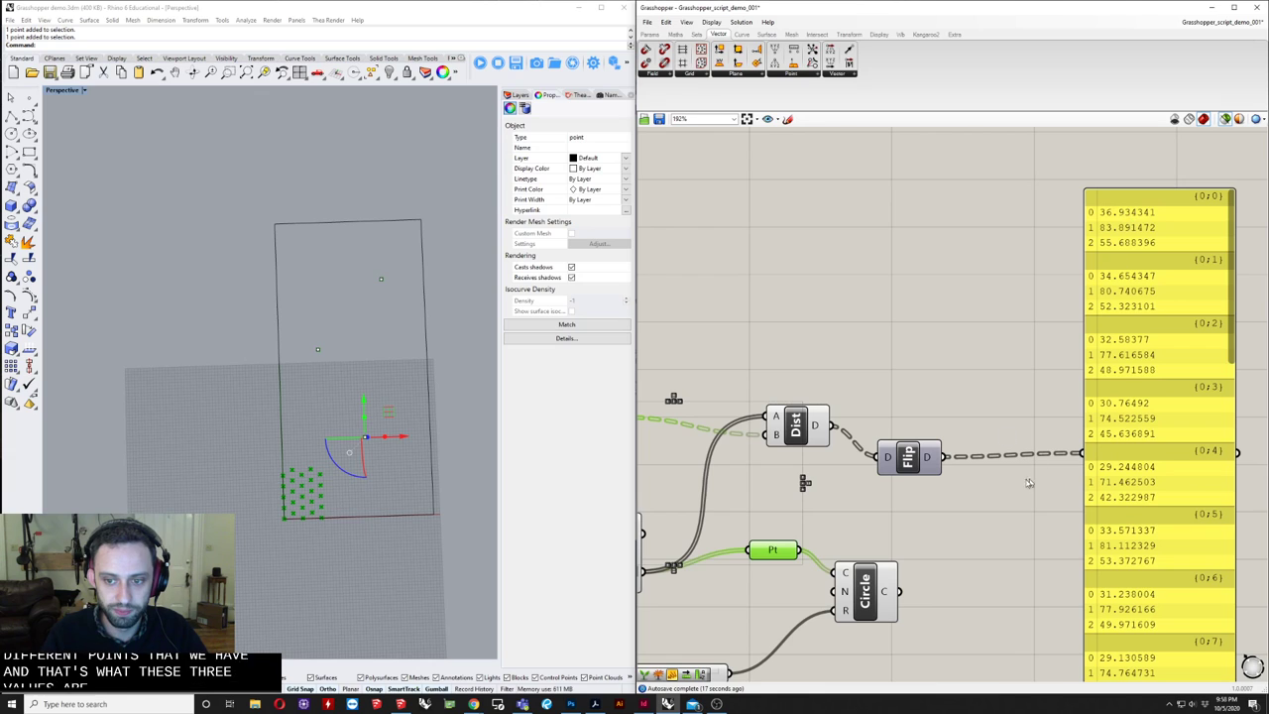
right_click_drag(966, 499, 848, 526)
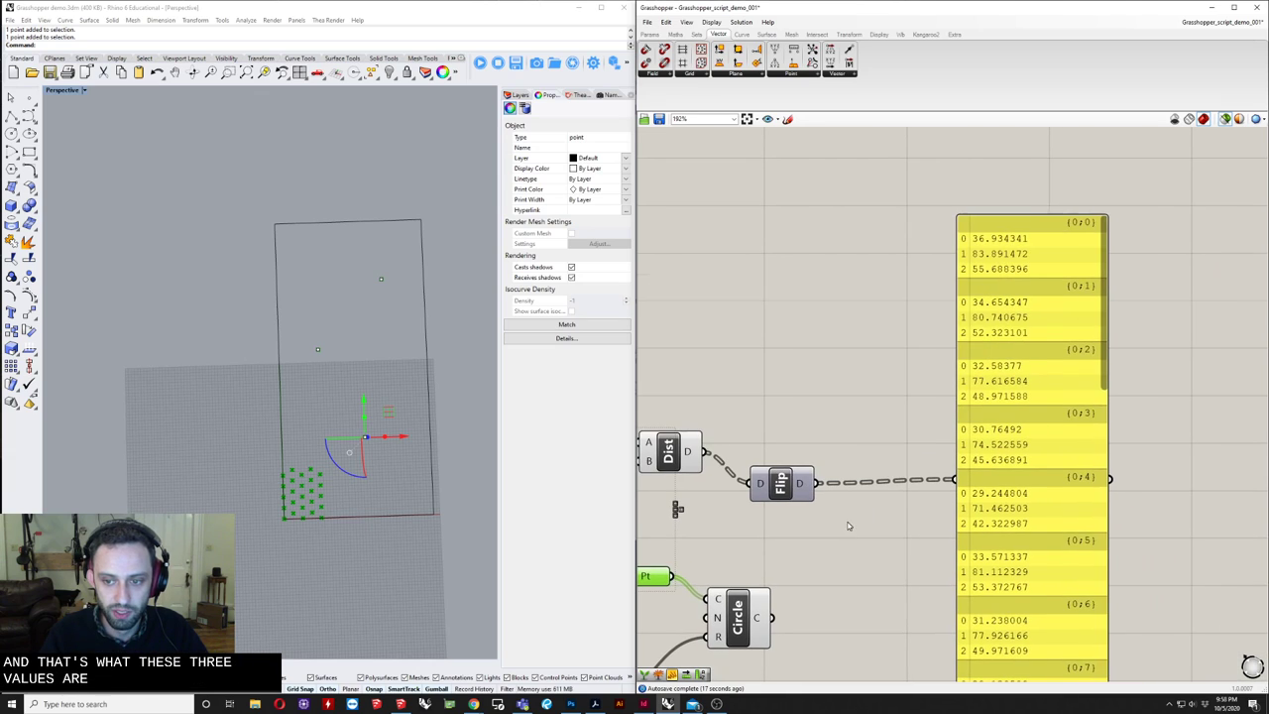
- Add a Sort List component below Flip Matrix and connect Flip Matrix's output to its K input
double_click(878, 562)
type("sort")
key("Return")
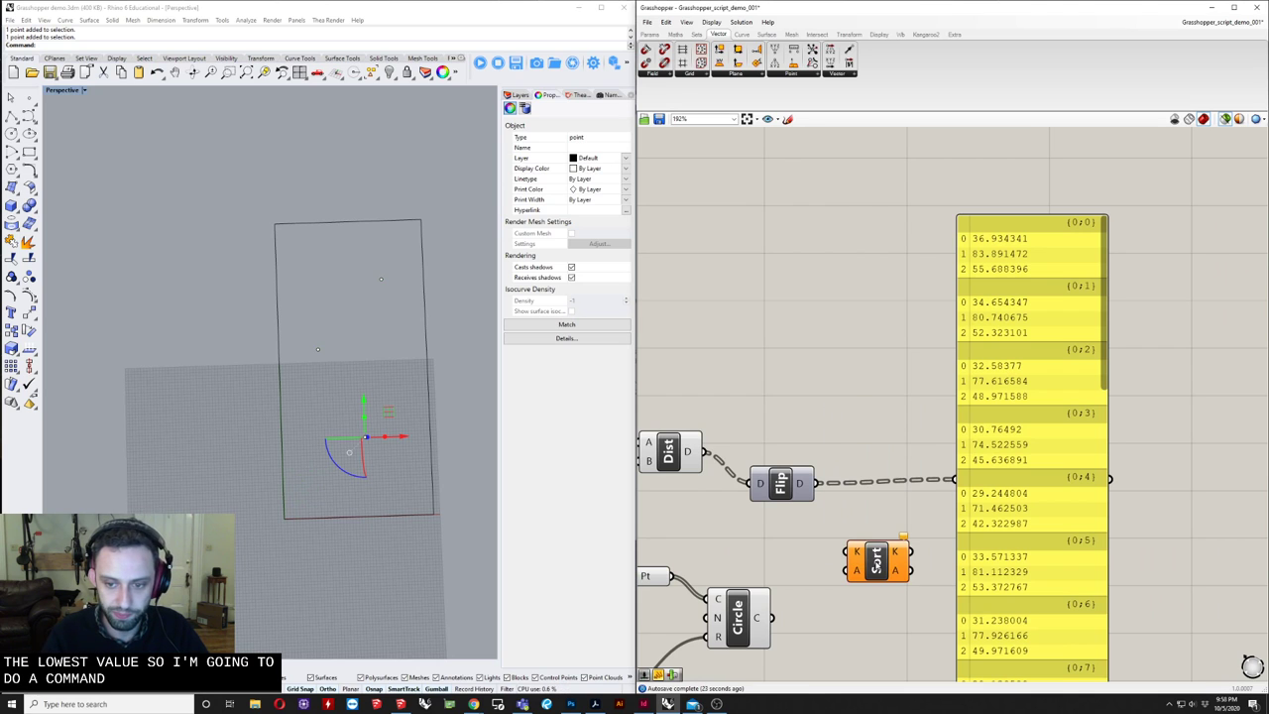
left_click_drag(815, 484, 860, 553)
- Duplicate the panel, connect Sort List's K output to the copy, and compare the sorted lists with the unsorted ones
left_click_drag(985, 537, 999, 686)
key("ctrl+c")
key("ctrl+v")
left_click_drag(897, 540, 980, 661)
left_click_drag(1033, 499, 1009, 586)
right_click_drag(1043, 437, 979, 546)
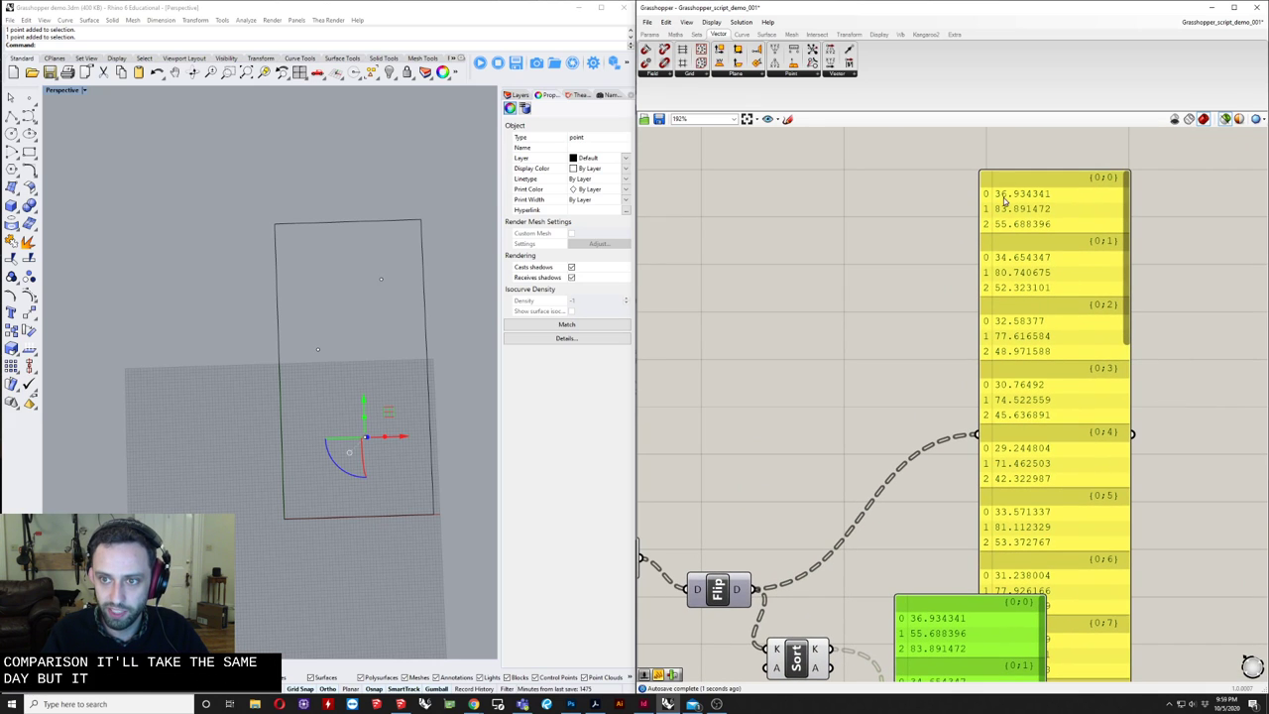
scroll(984, 629, "up", 3)
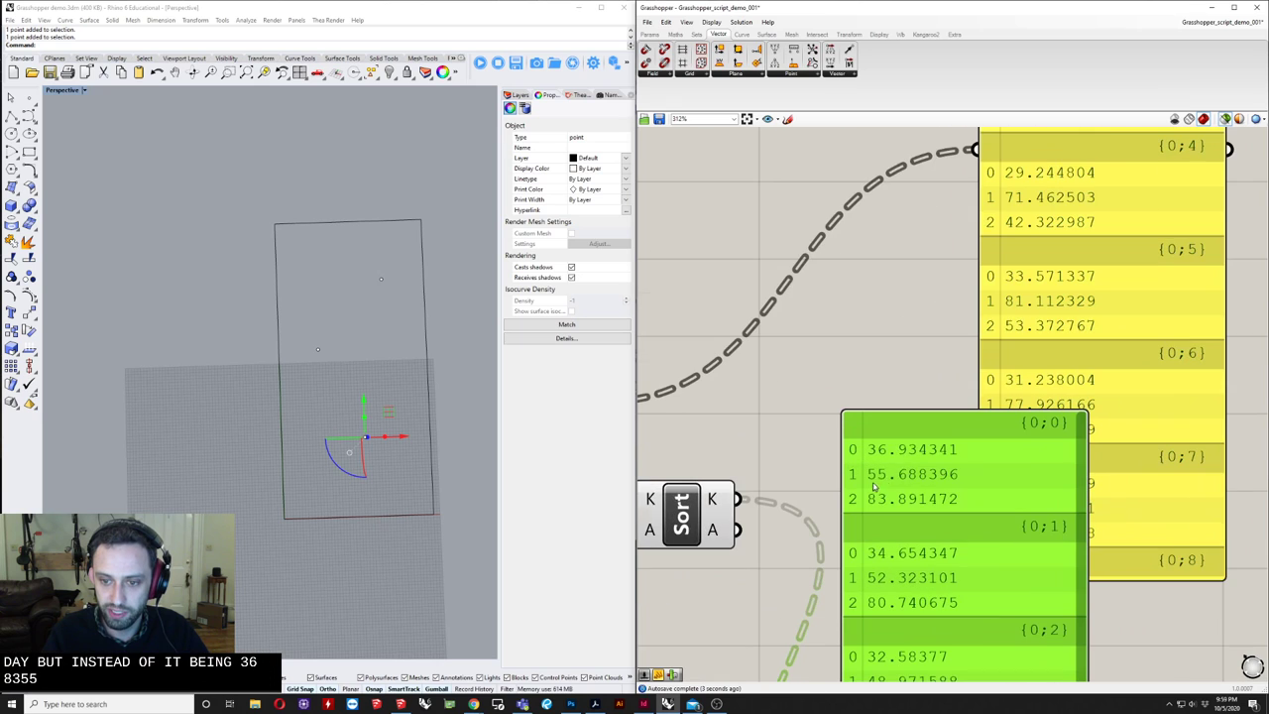
scroll(888, 513, "down", 2)
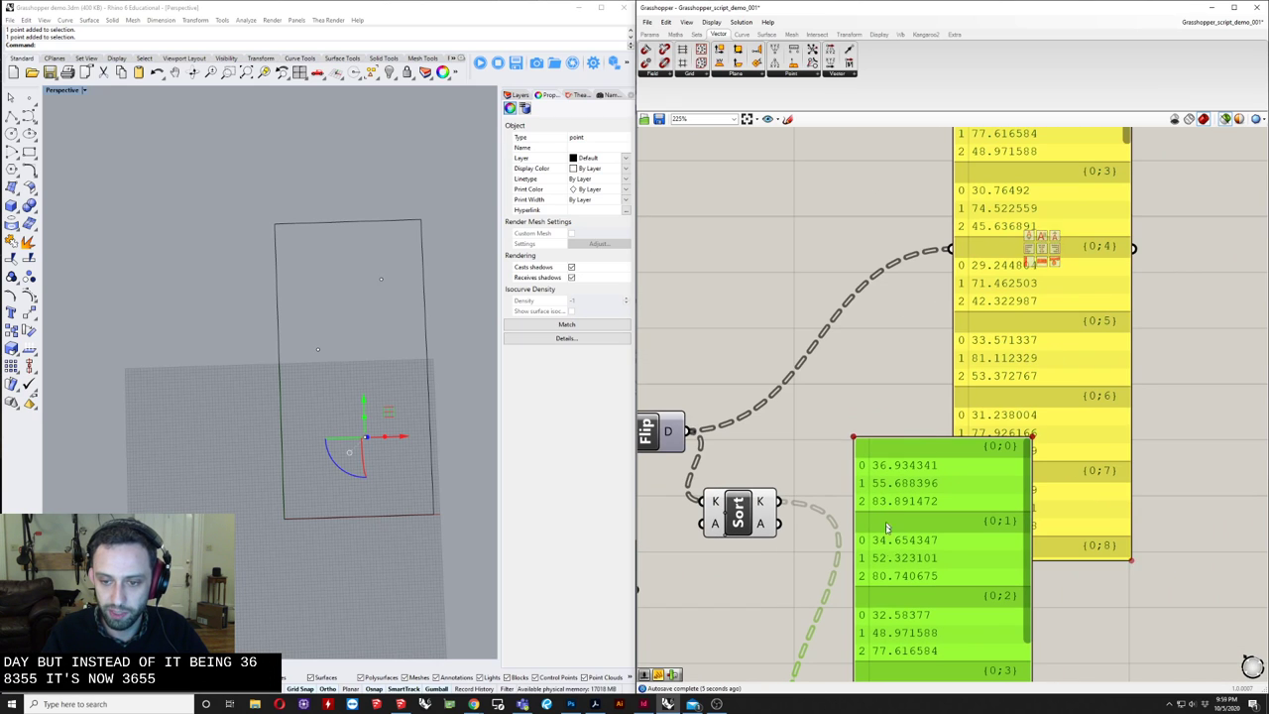
right_click_drag(892, 545, 899, 416)
scroll(871, 332, "down", 3)
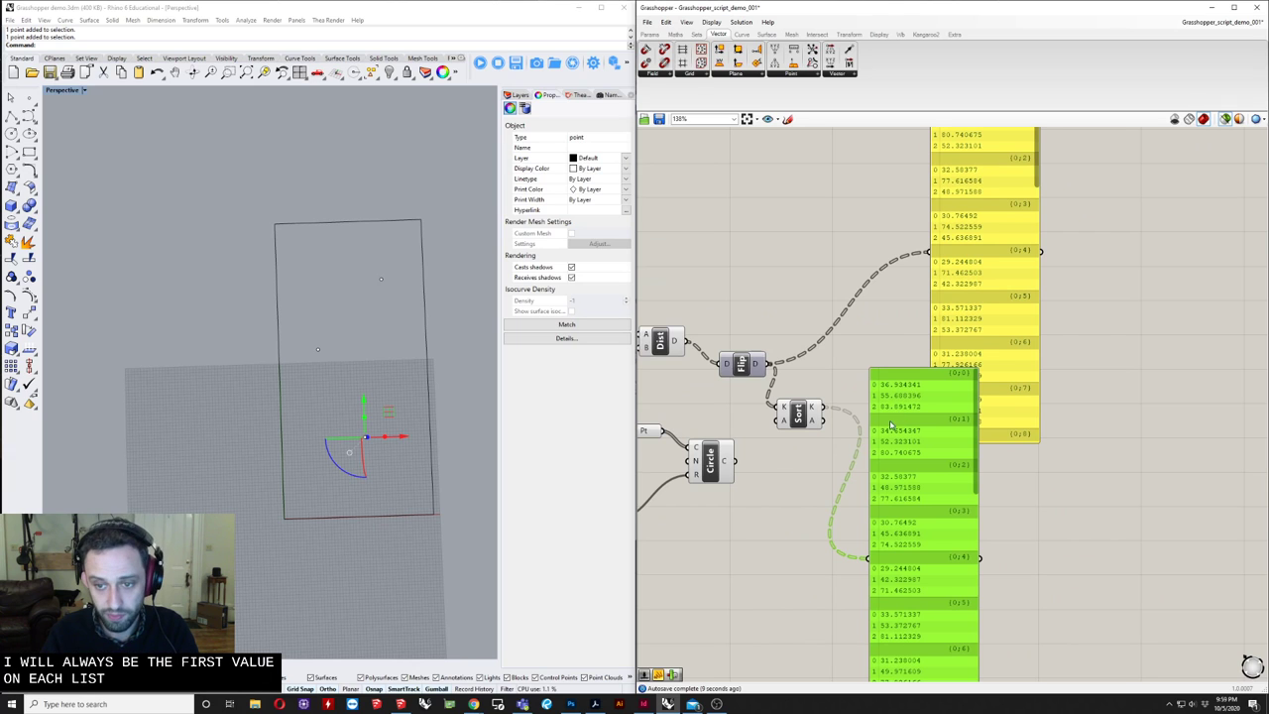
- Delete both panels showing the sorted and unsorted distances
right_click_drag(902, 487, 911, 573)
key("Delete")
left_click(955, 426)
key("Delete")
right_click_drag(873, 359, 905, 387)
- Add a List Item component and place it just beyond the Sort List component
double_click(906, 406)
type("ite")
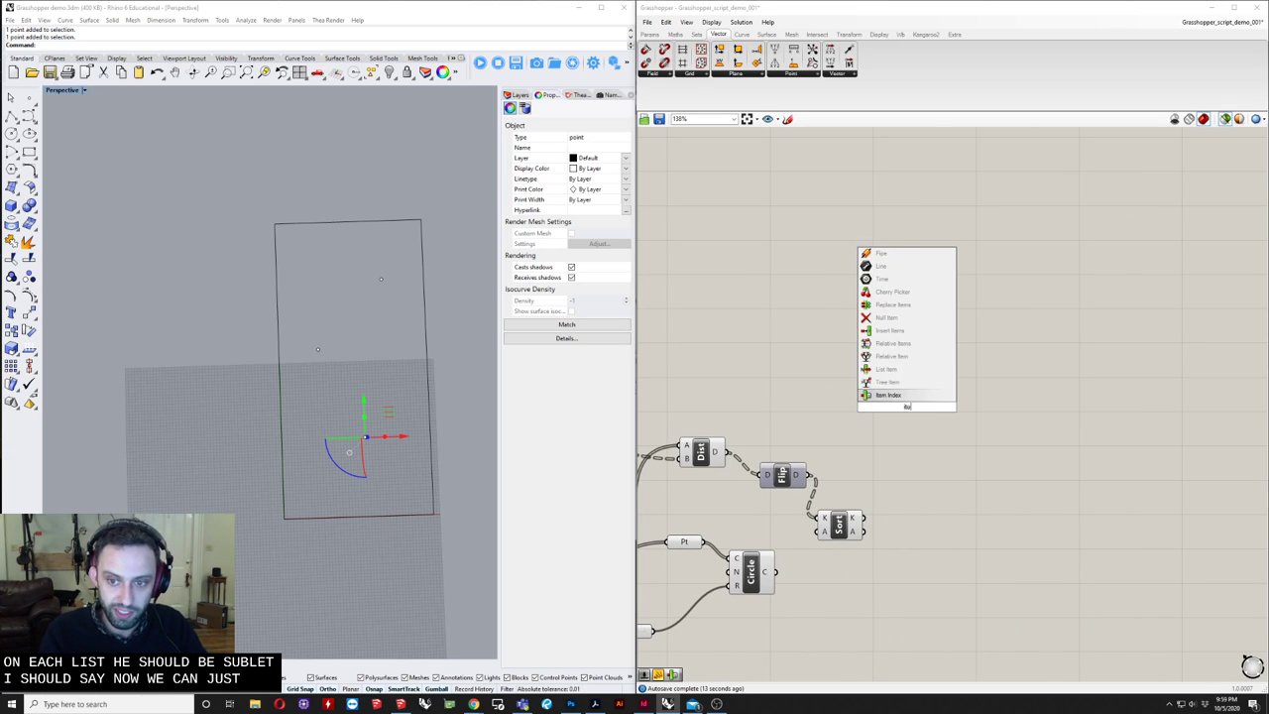
key("Up")
key("Up")
key("Return")
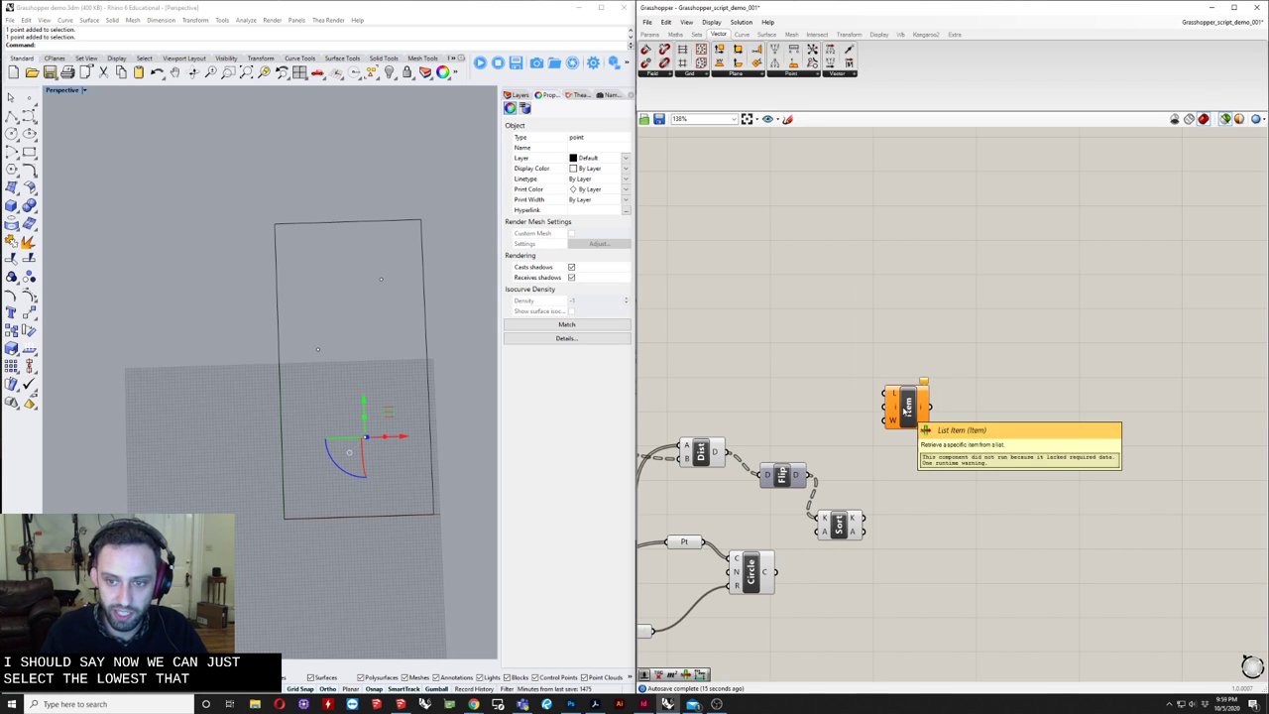
scroll(906, 407, "up", 3)
left_click_drag(904, 407, 947, 498)
double_click(873, 401)
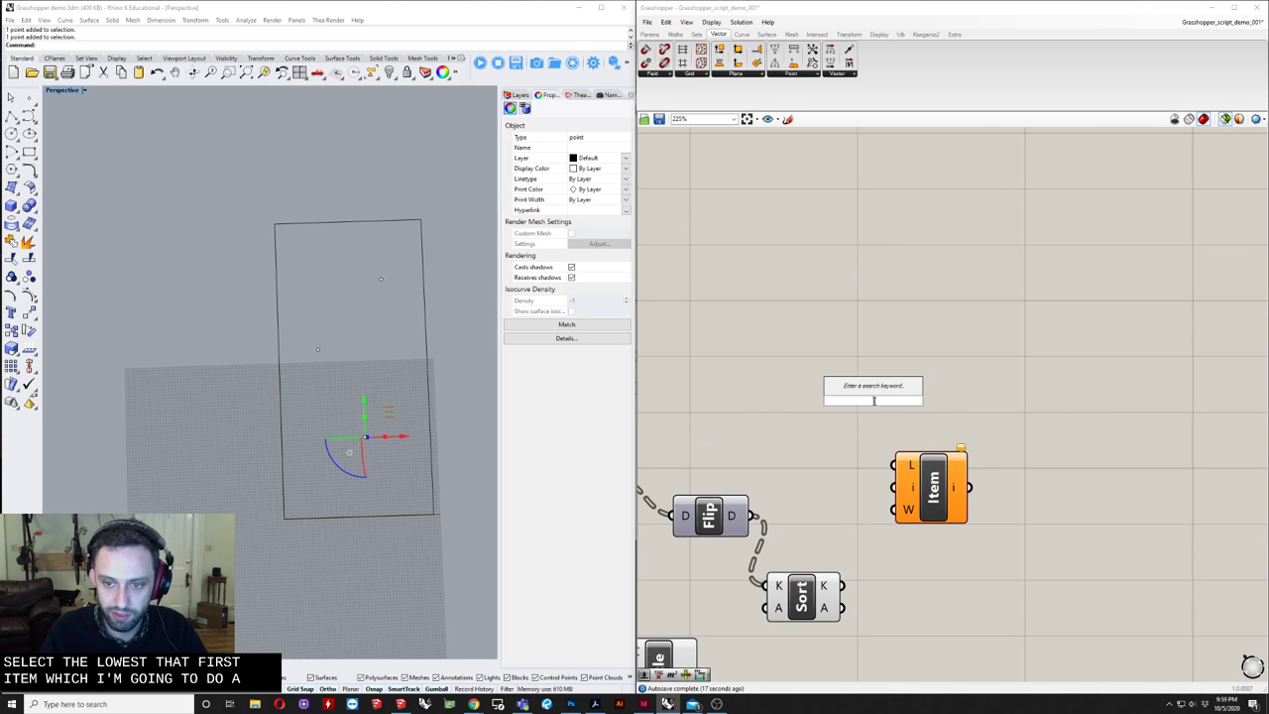
type("item")
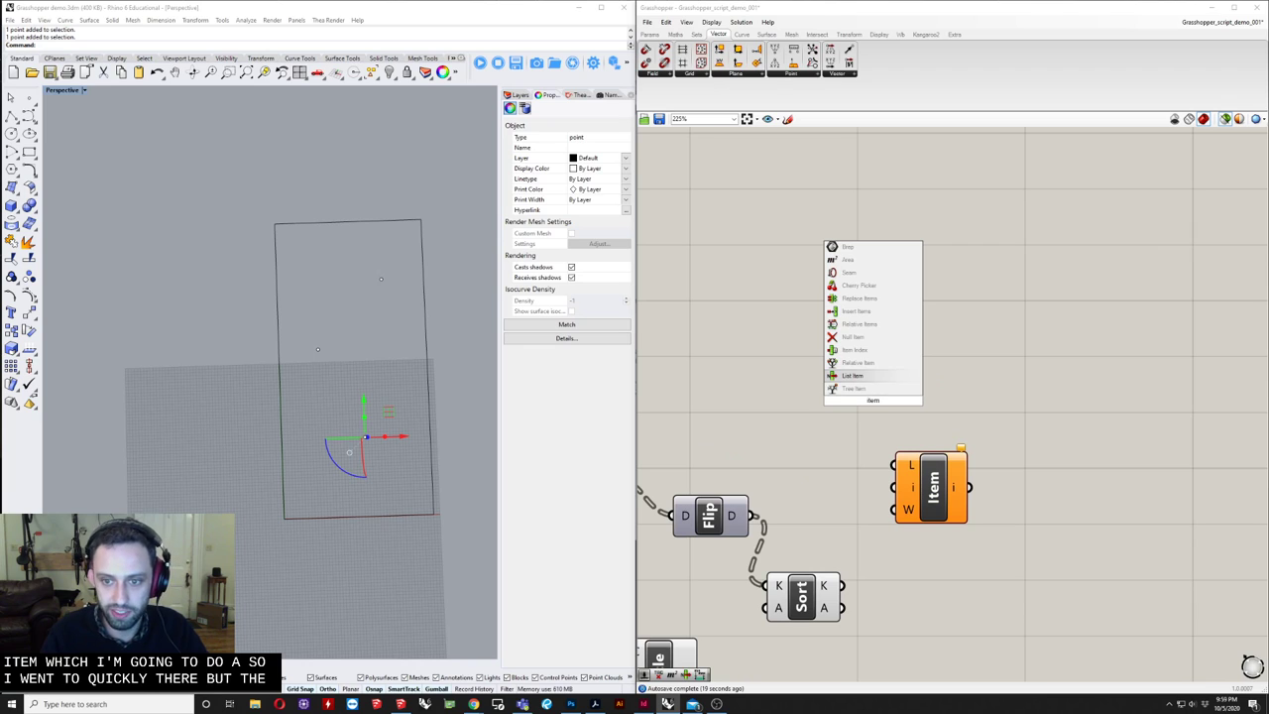
key("Return")
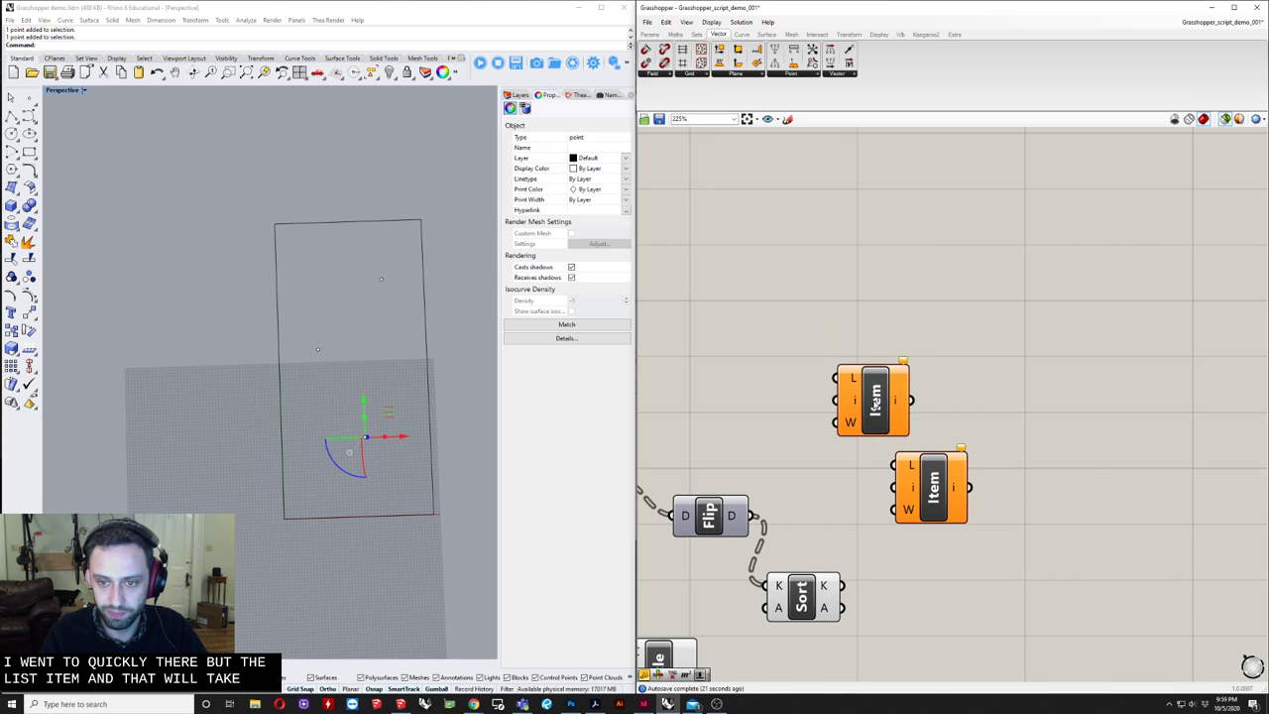
left_click(875, 401)
key("Delete")
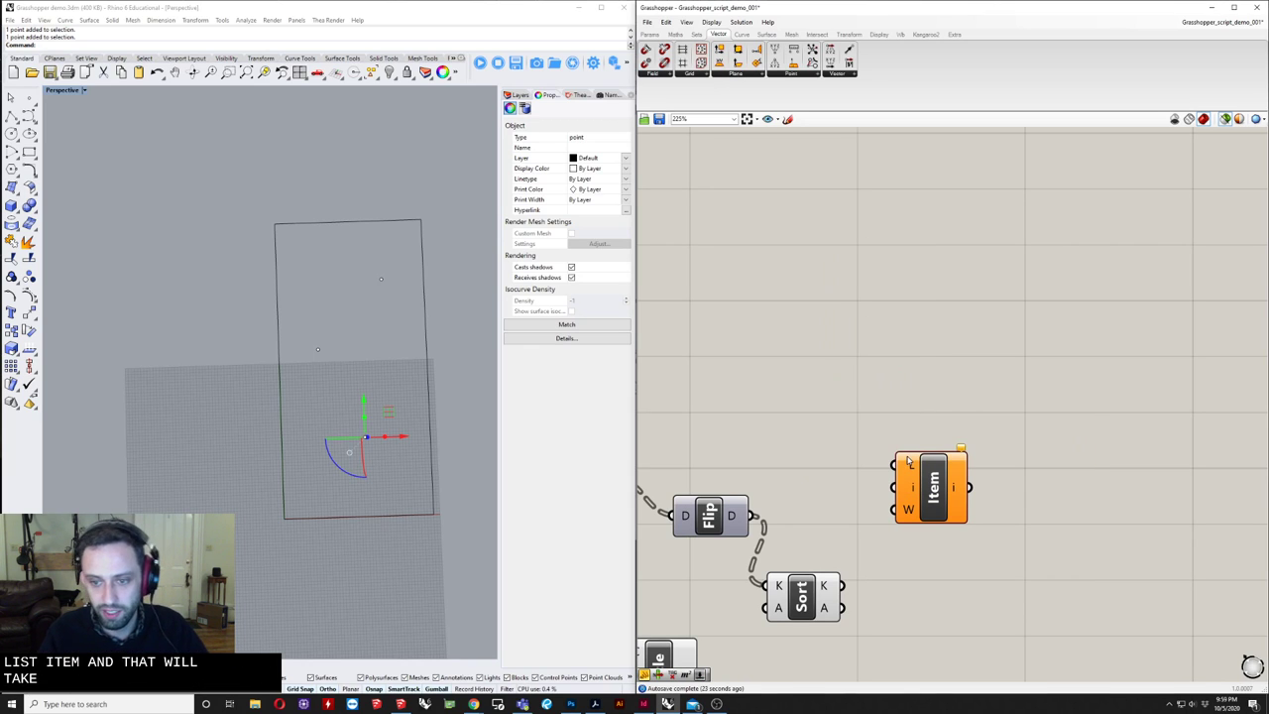
- Connect Sort List's K output to List Item's L input and line up the two components after Flip Matrix
left_click_drag(881, 486, 924, 542)
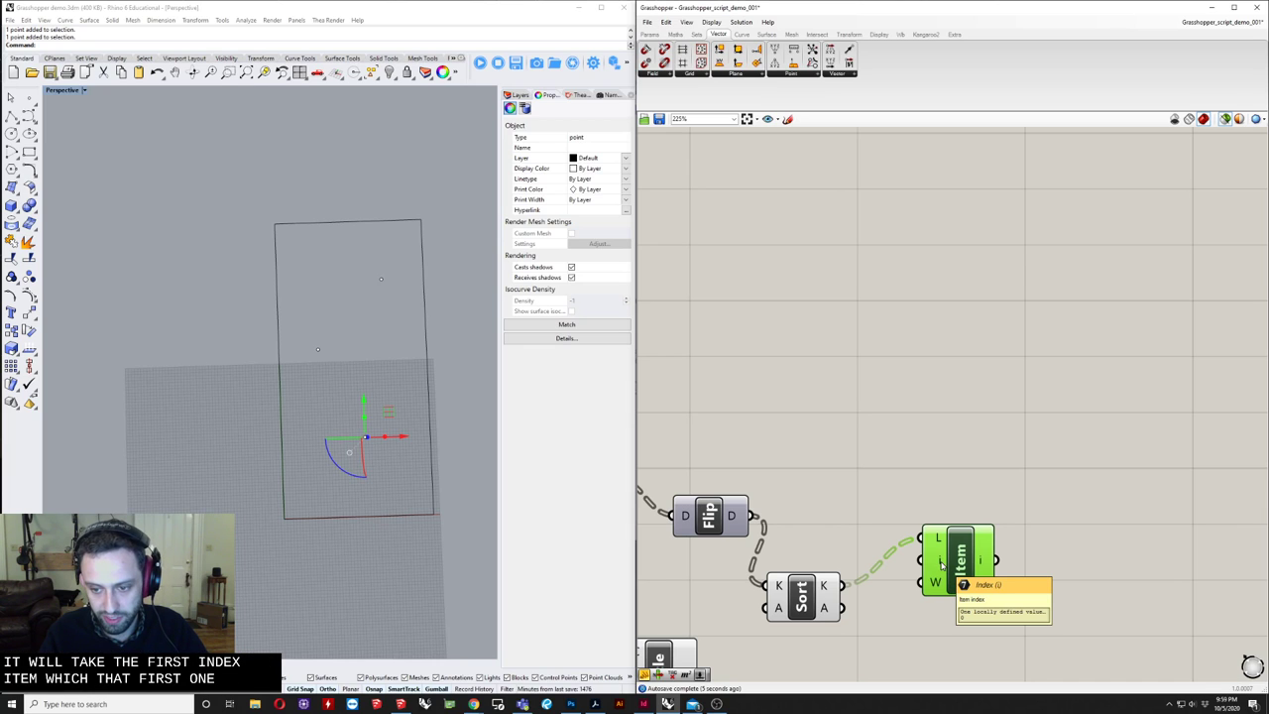
right_click(941, 561)
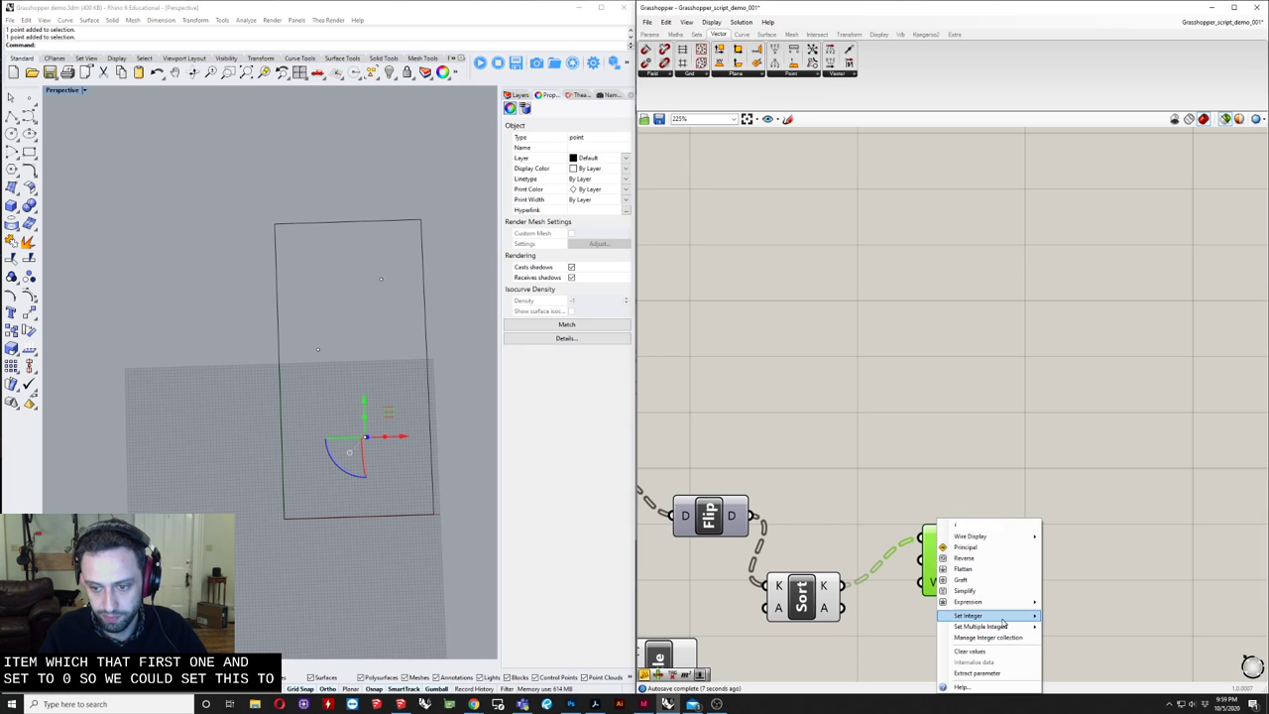
mouse_move(1043, 621)
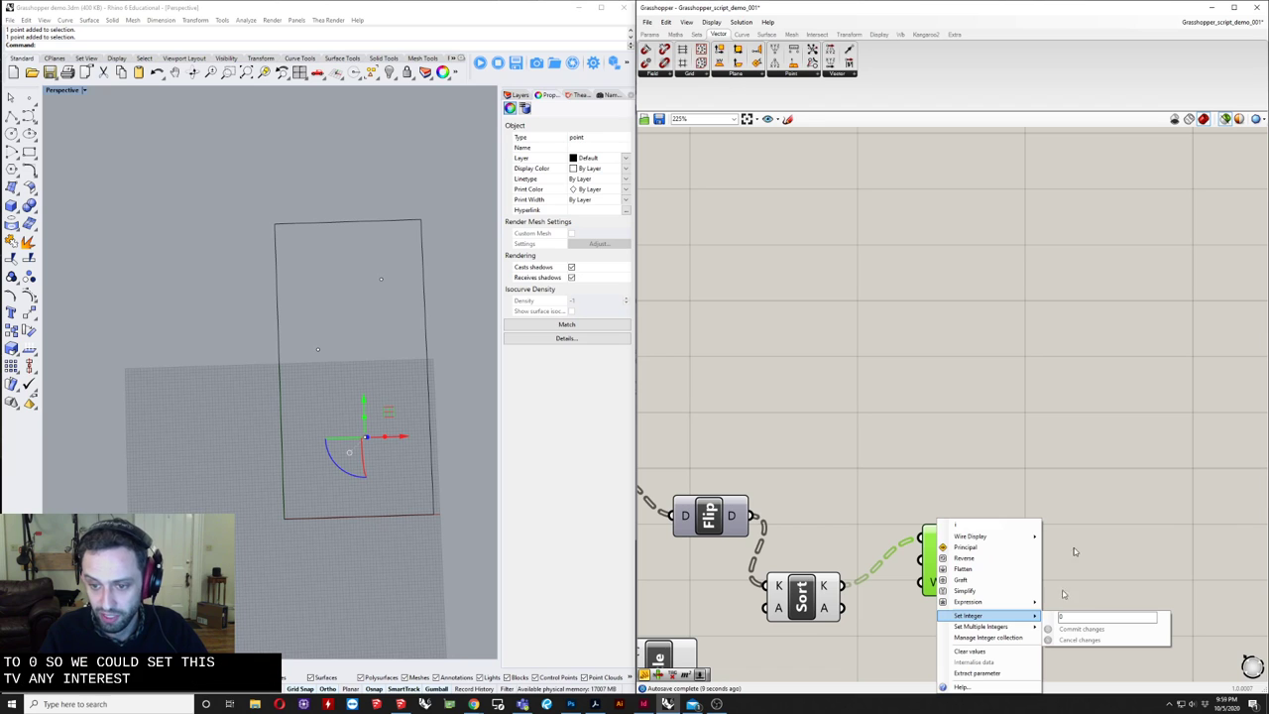
left_click(1110, 435)
left_click(958, 567)
left_click_drag(822, 589, 843, 534)
mouse_move(959, 562)
left_mouse_down()
mouse_move(930, 532)
mouse_move(952, 553)
left_mouse_up()
scroll(942, 526, "down", 3)
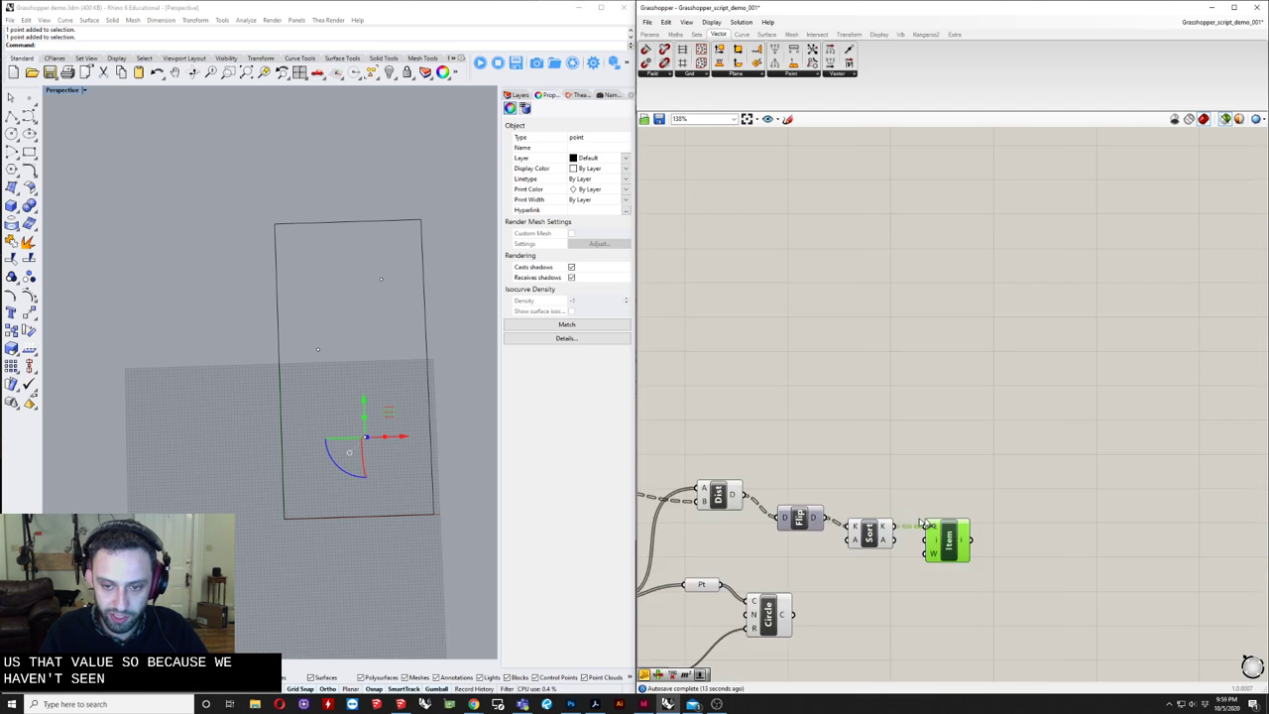
- Move the Circle component past List Item and connect List Item's output to its R input in place of the slider
scroll(848, 453, "down", 2)
right_click_drag(898, 533, 813, 563)
left_click(915, 606)
right_click_drag(878, 621, 917, 503)
left_click_drag(922, 437, 1027, 479)
- Increase the HexGrid's Extent X and set its Extent Y to 39
right_click_drag(855, 503, 964, 476)
right_click_drag(793, 481, 1025, 501)
scroll(891, 471, "up", 6)
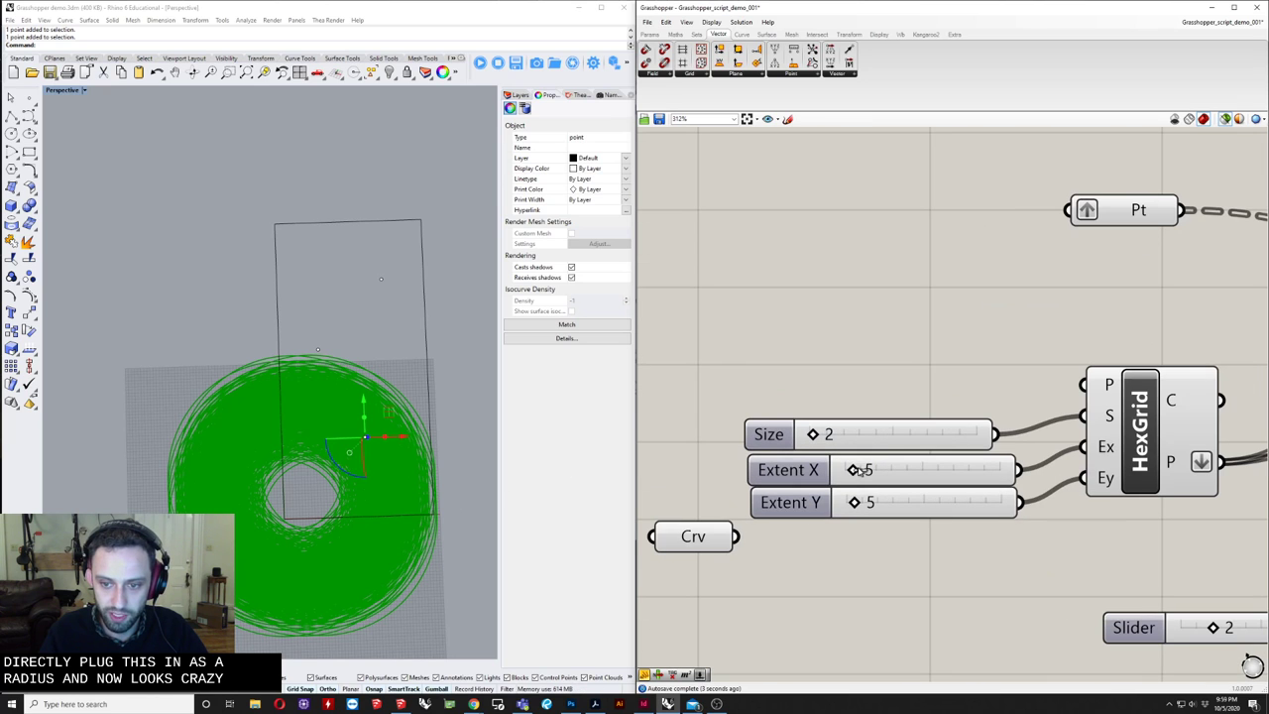
left_click_drag(857, 470, 914, 505)
scroll(952, 499, "down", 8)
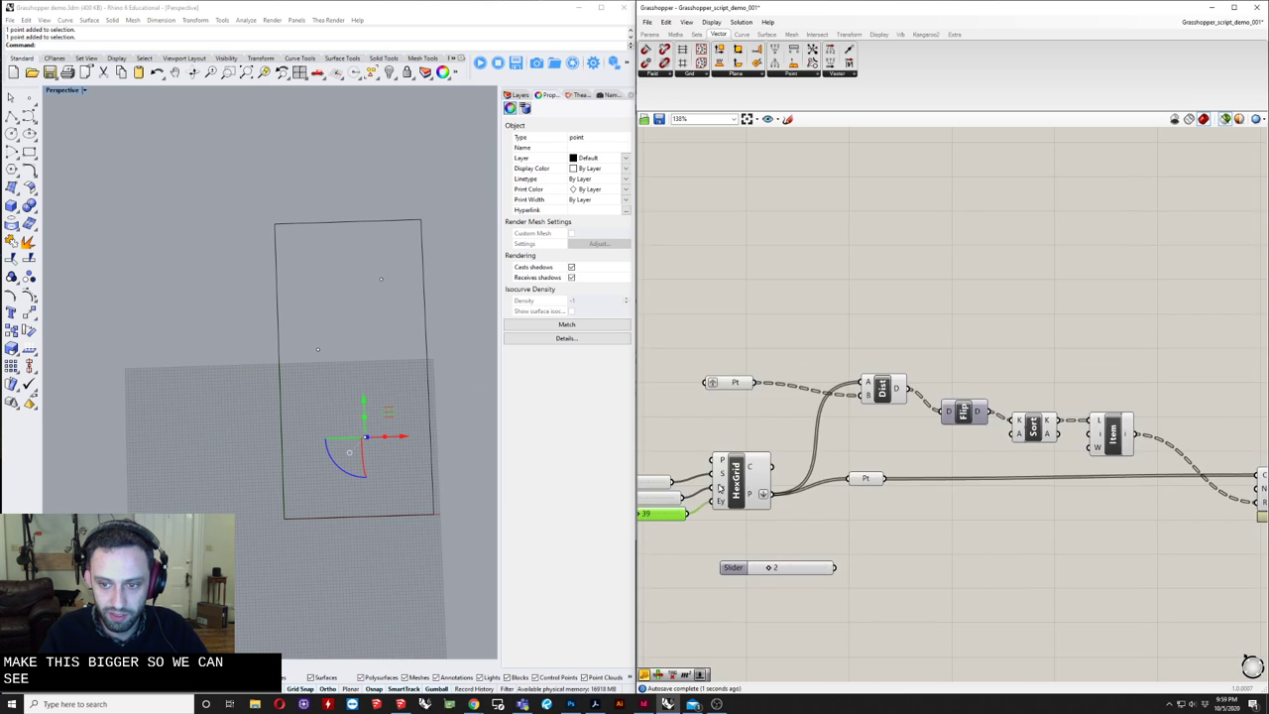
- Compare the data structures feeding the Circle component's Center and Radius inputs
scroll(949, 505, "up", 10)
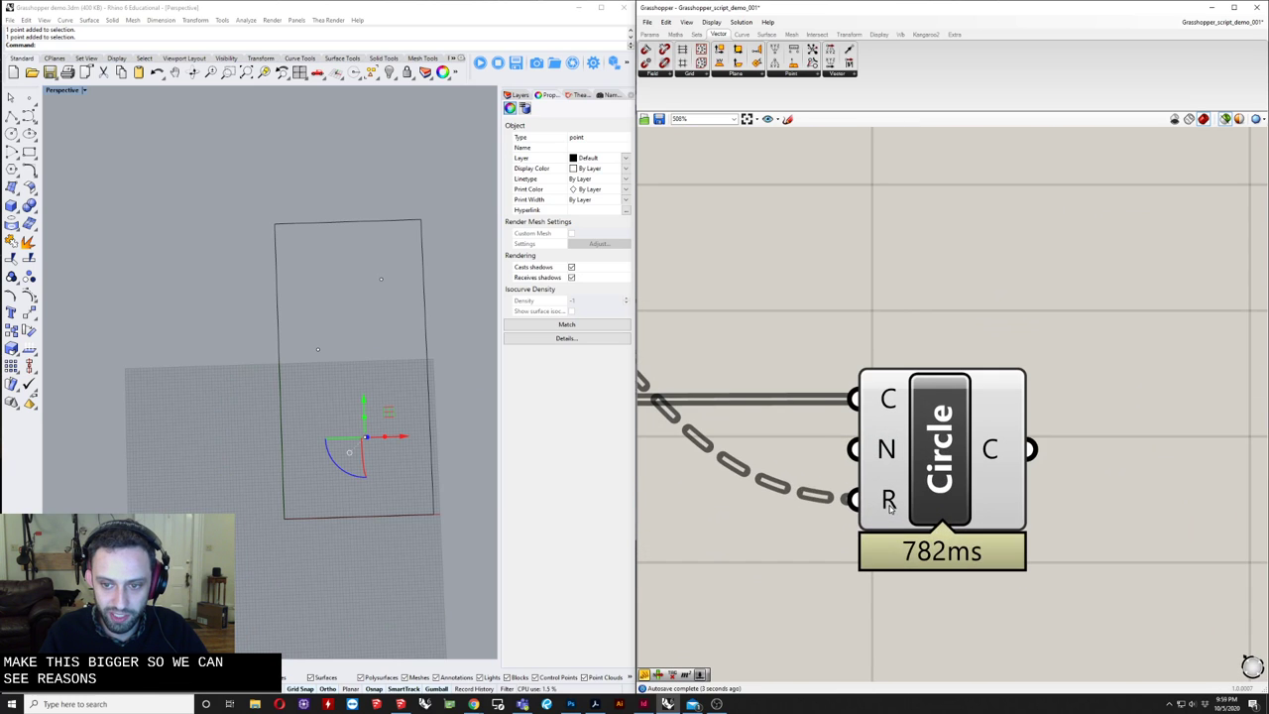
scroll(890, 506, "down", 3)
scroll(881, 453, "up", 3)
mouse_move(885, 452)
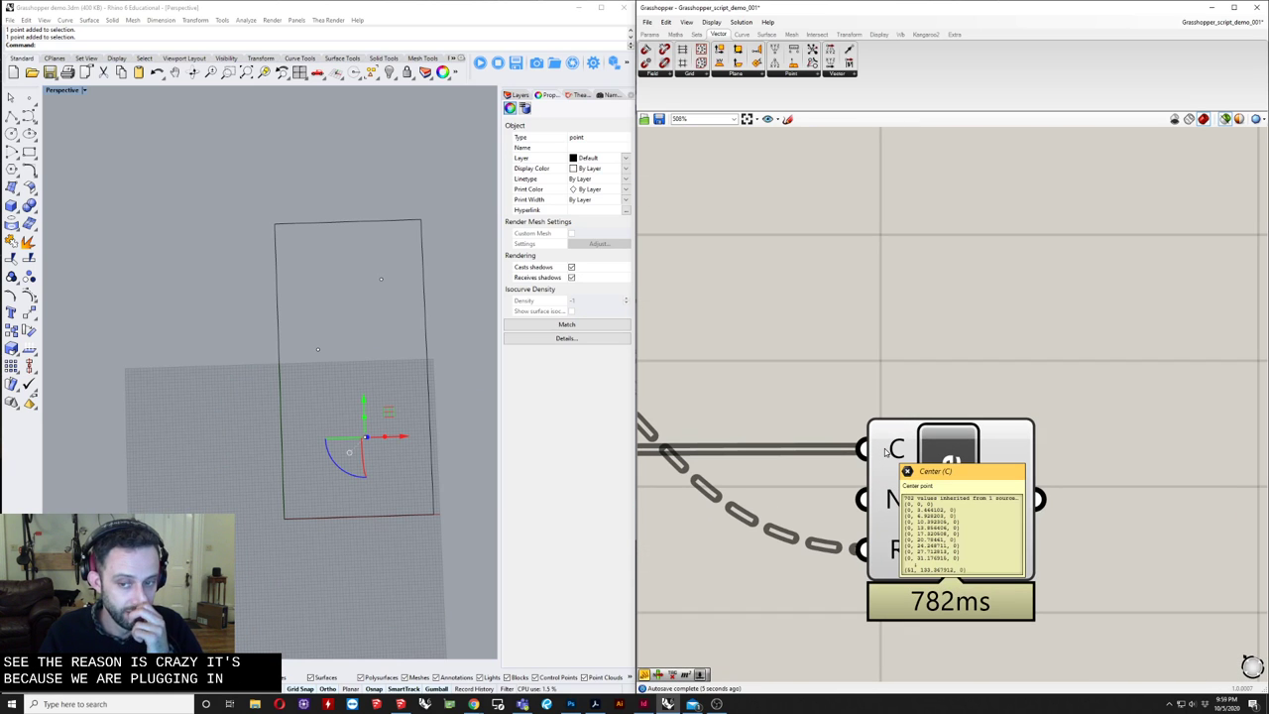
mouse_move(891, 552)
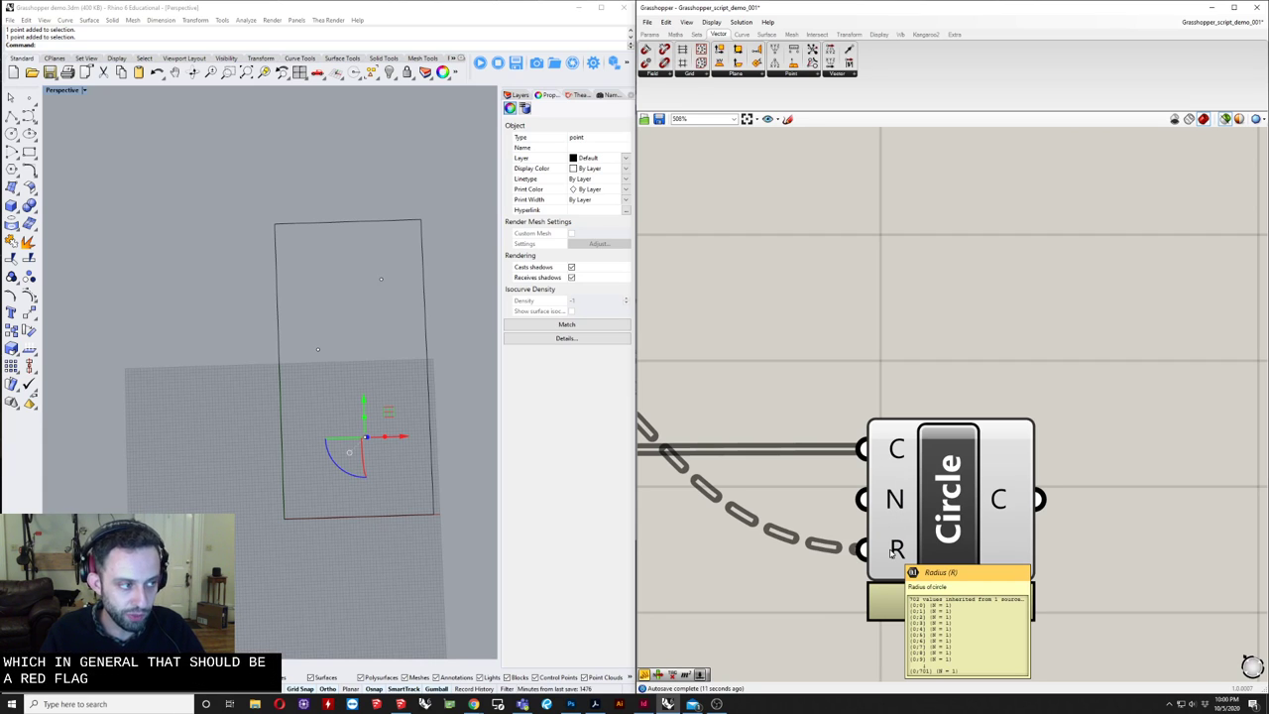
- Flatten List Item's output that feeds the Circle component's radius
right_click(892, 552)
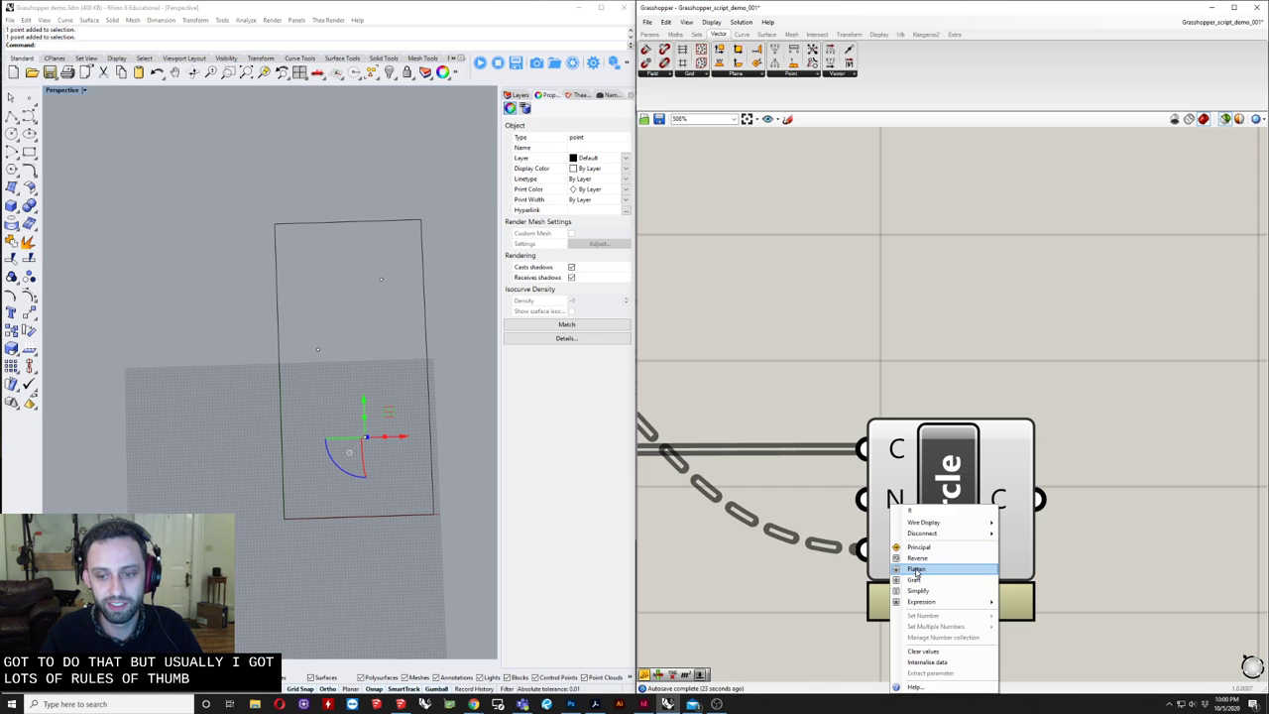
scroll(684, 557, "down", 2)
left_click(708, 557)
right_click_drag(714, 537, 950, 483)
scroll(950, 483, "down", 3)
scroll(793, 392, "up", 3)
right_click(764, 384)
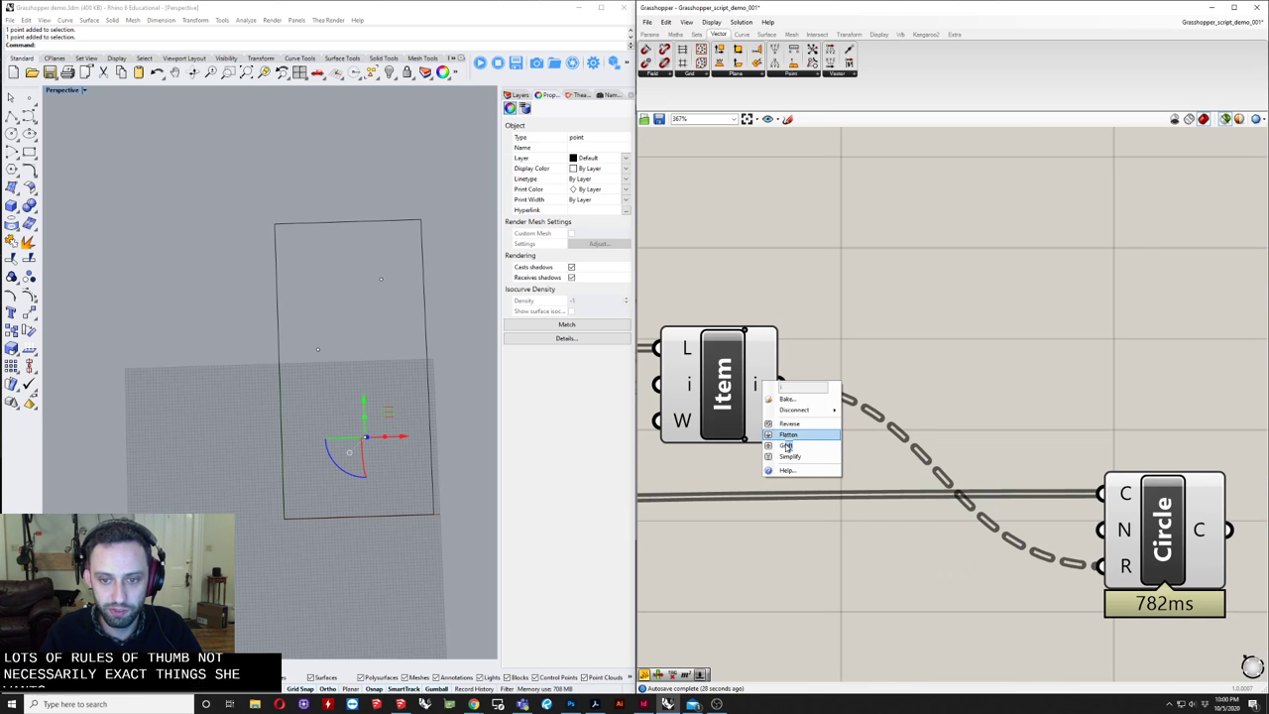
left_click(813, 452)
scroll(870, 453, "down", 1)
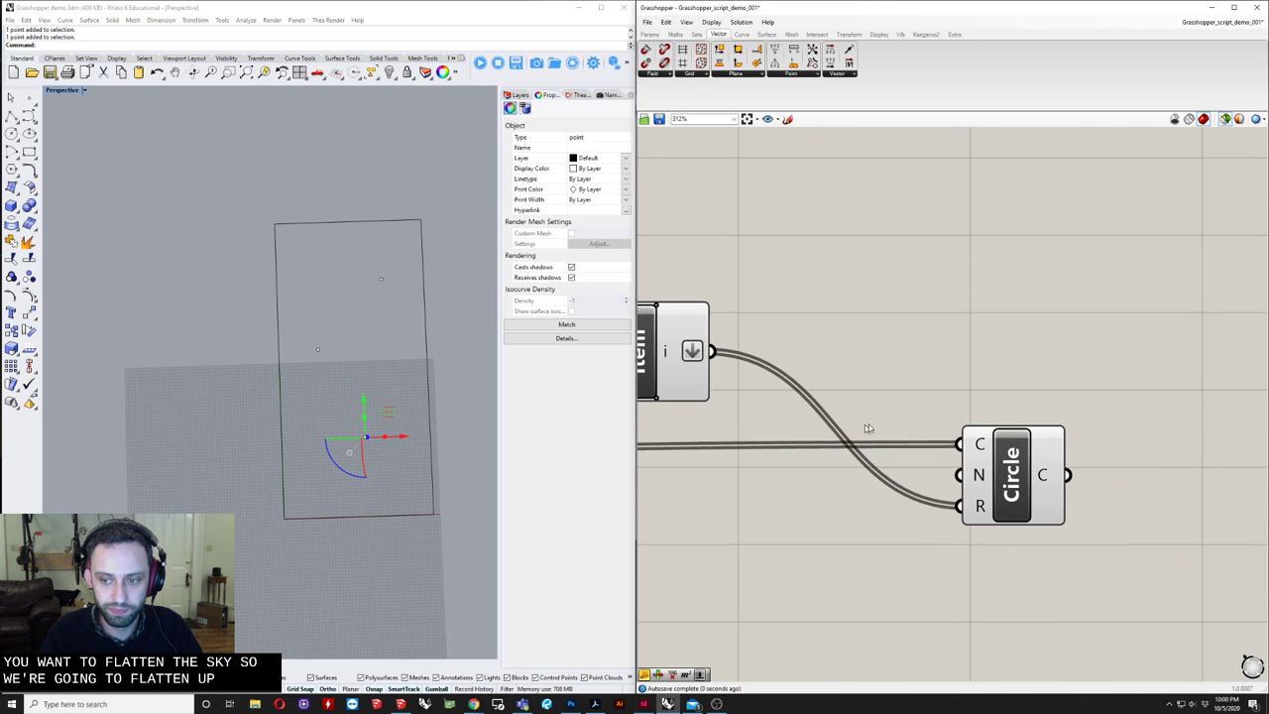
- Examine the Circle component's Radius and Center data and its output, and preview its circles
mouse_move(979, 514)
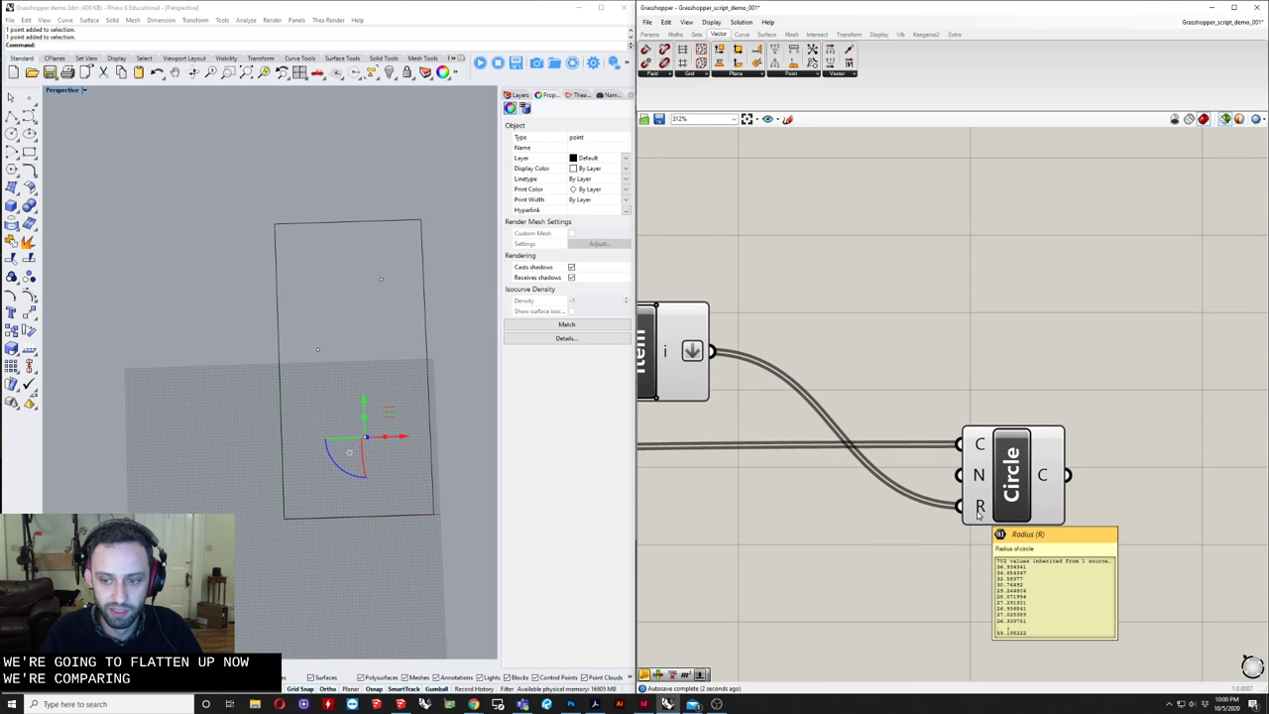
mouse_move(983, 451)
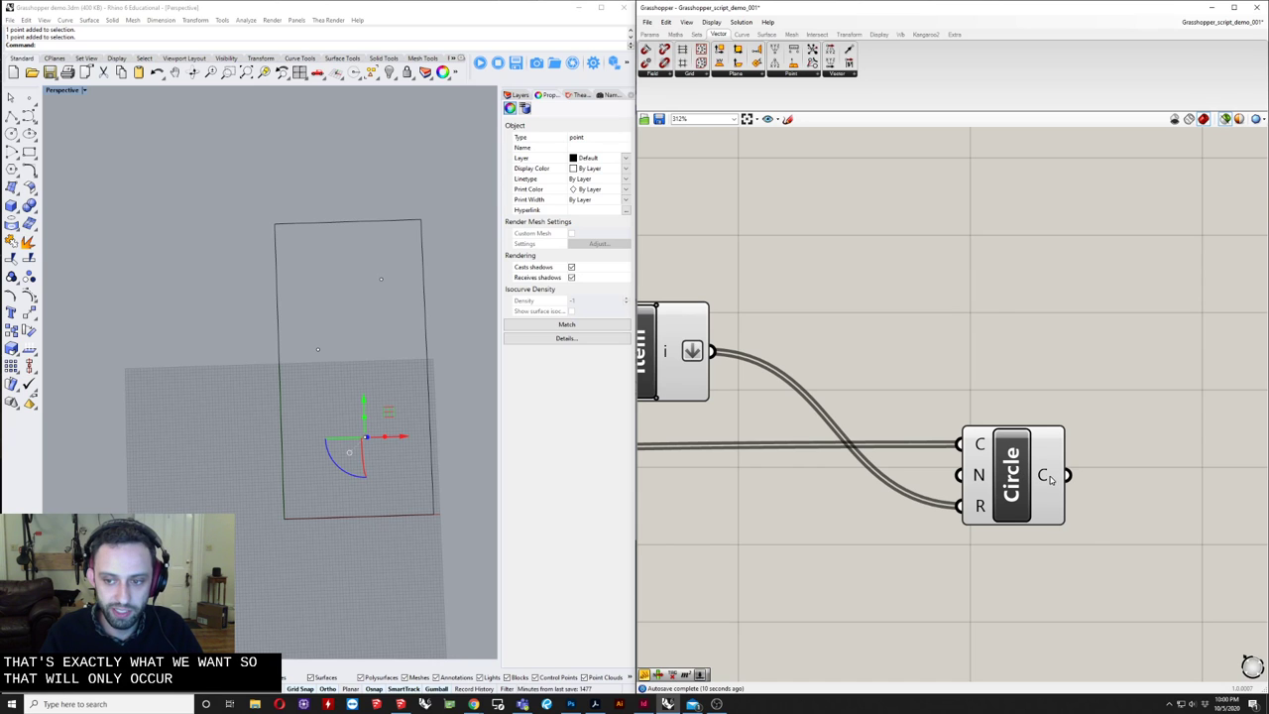
mouse_move(1052, 479)
left_click(987, 486)
scroll(985, 487, "down", 1)
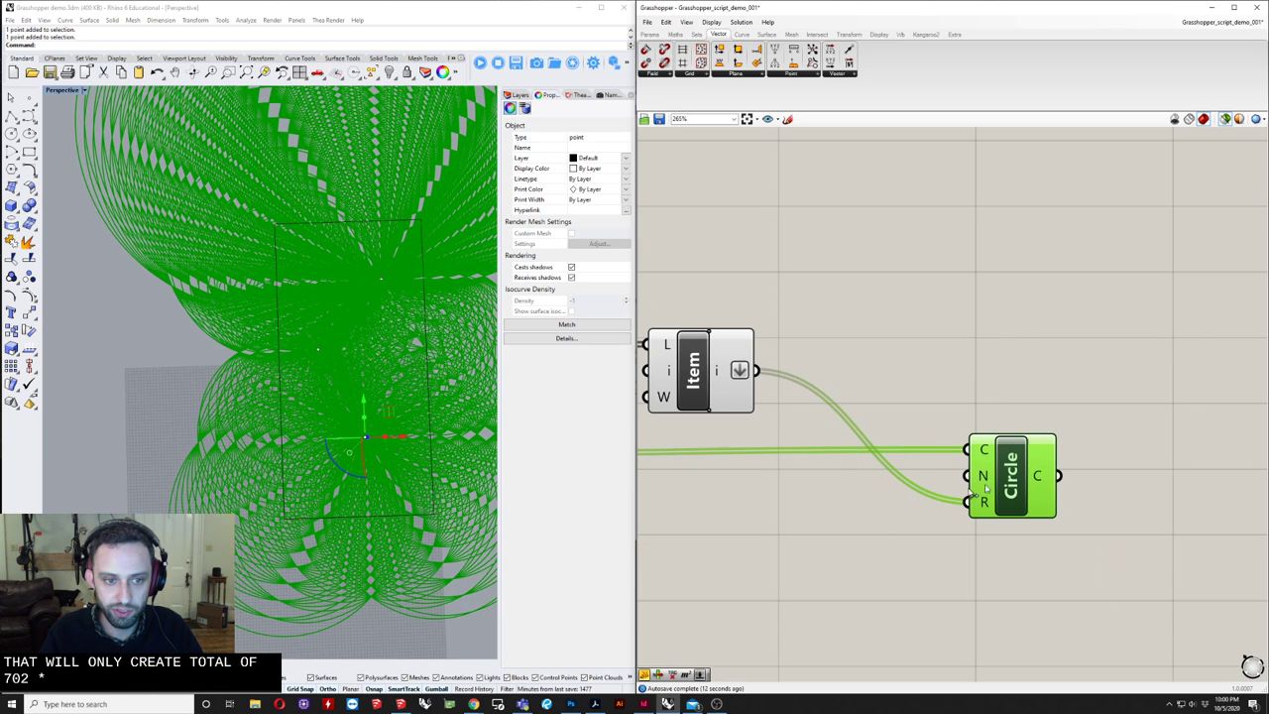
- Move the attractor point nearest the panel's lower end slightly to test its effect on the previewed circles
right_click_drag(456, 479, 362, 456)
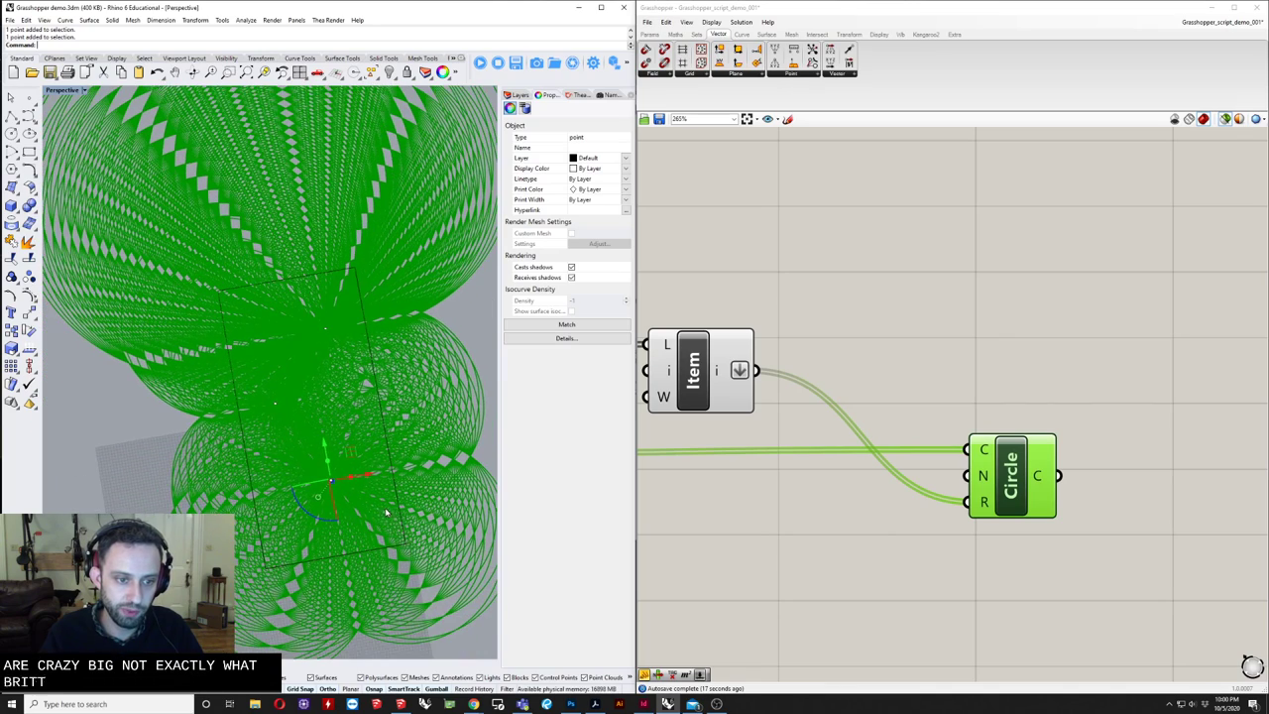
left_click_drag(359, 457, 356, 456)
mouse_move(362, 442)
right_mouse_down()
mouse_move(348, 391)
mouse_move(343, 428)
right_mouse_up()
scroll(802, 459, "down", 6)
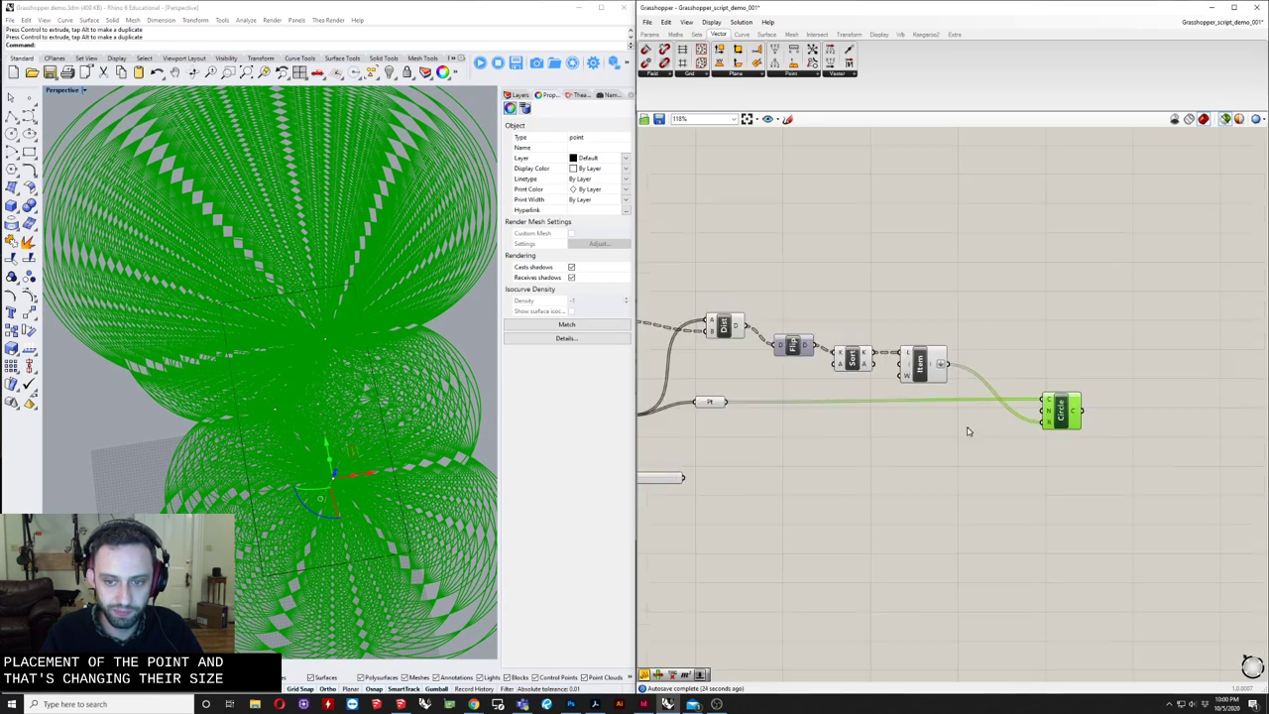
scroll(897, 505, "up", 1)
scroll(925, 378, "up", 2)
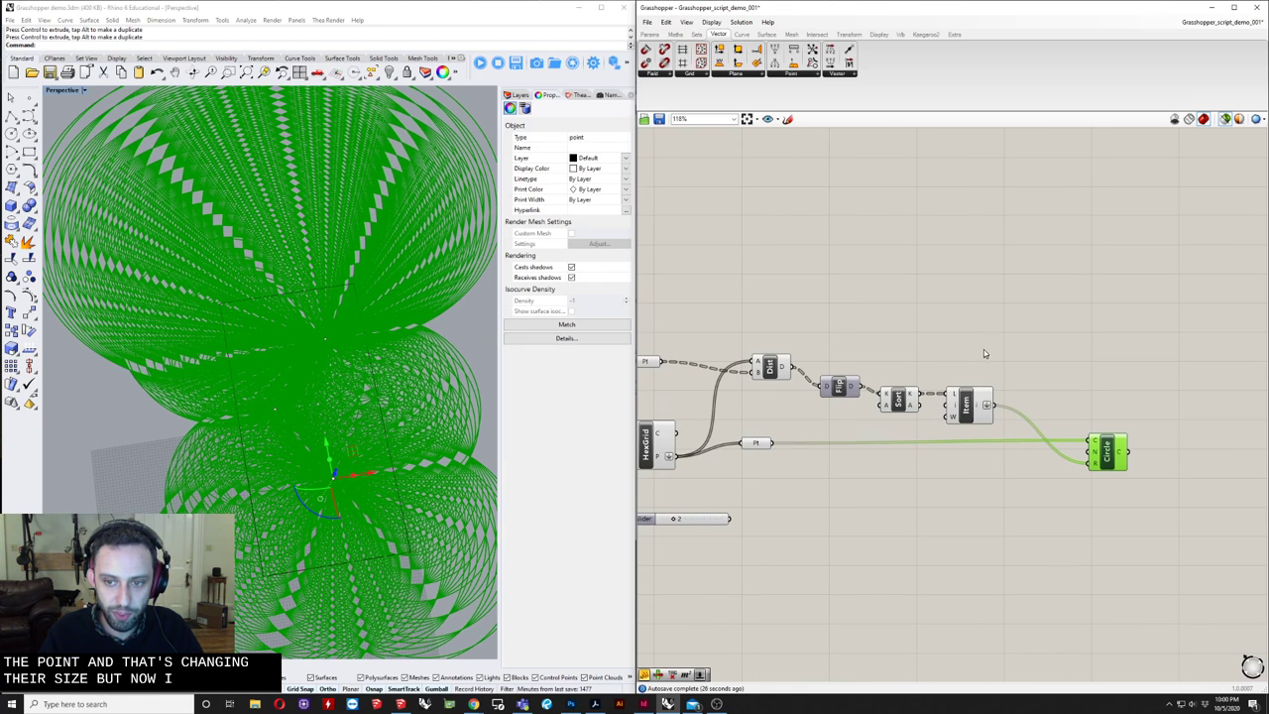
- Arrange the Flip Matrix, Sort and List Item components closely in a row after Distance
left_click_drag(983, 349, 820, 367)
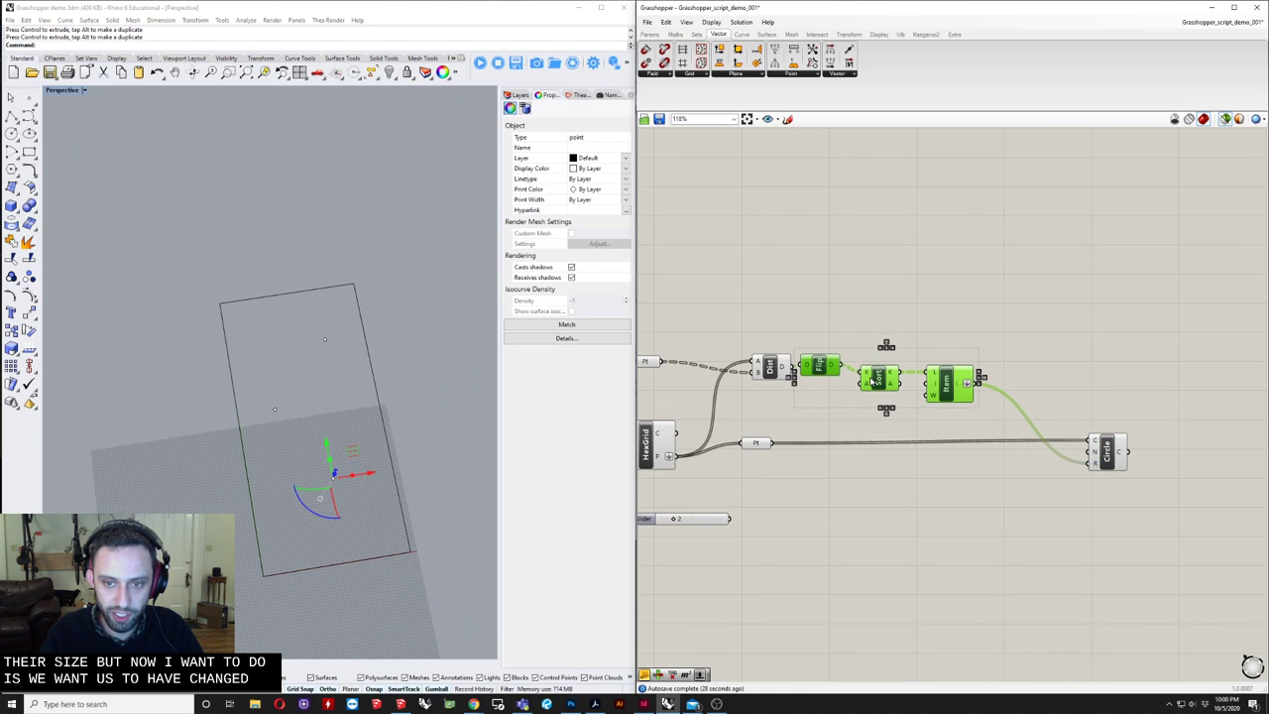
scroll(821, 385, "up", 5)
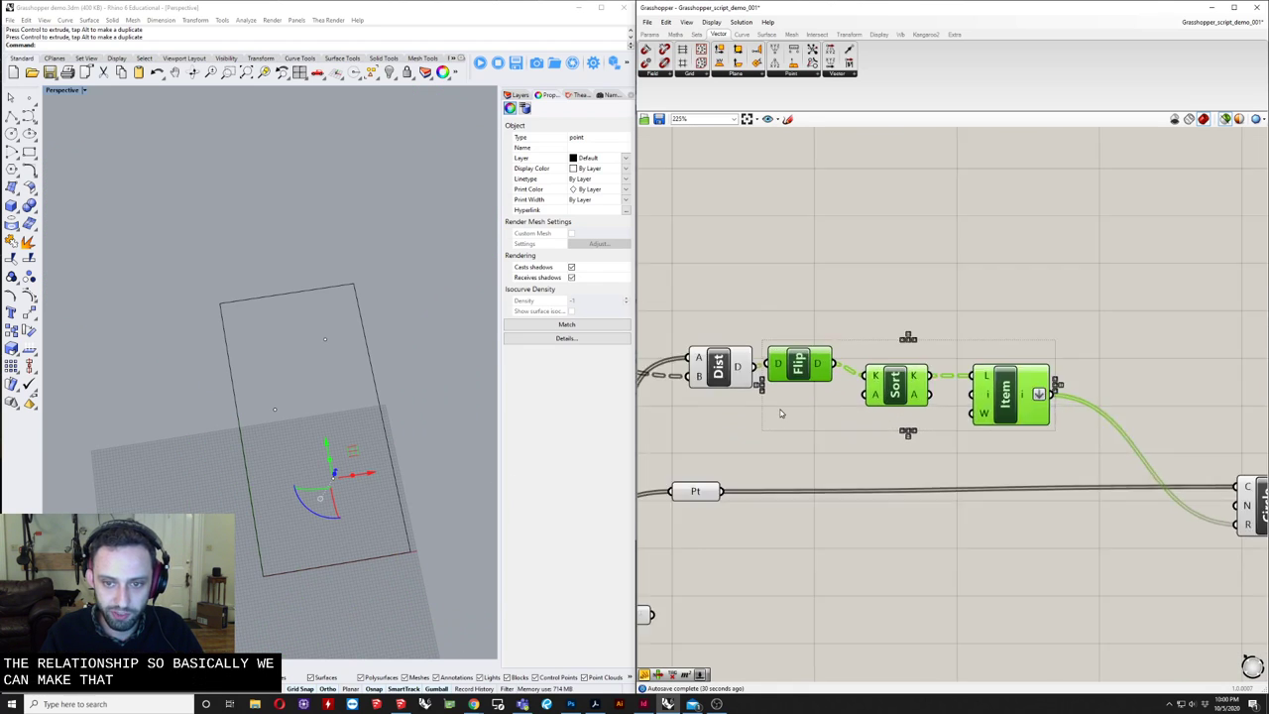
left_click(801, 347)
left_click_drag(954, 362, 925, 347)
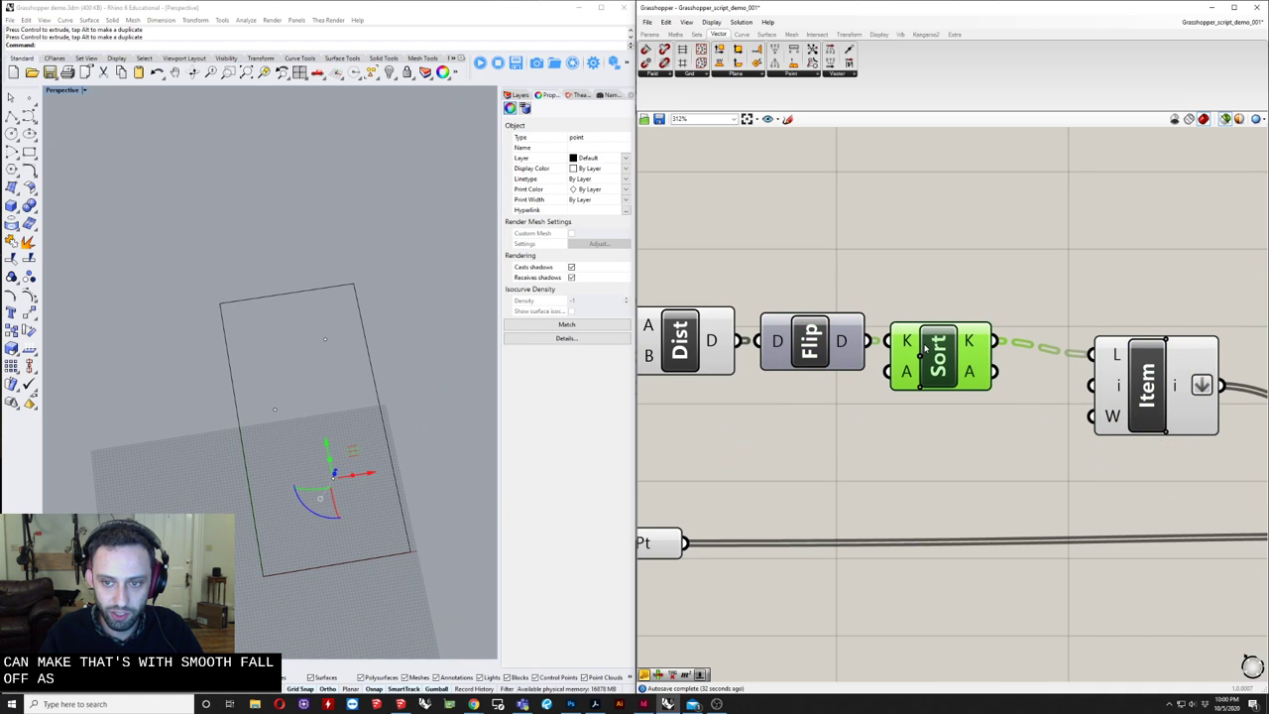
left_click_drag(1148, 363, 1089, 363)
left_click(980, 273)
scroll(970, 443, "down", 3)
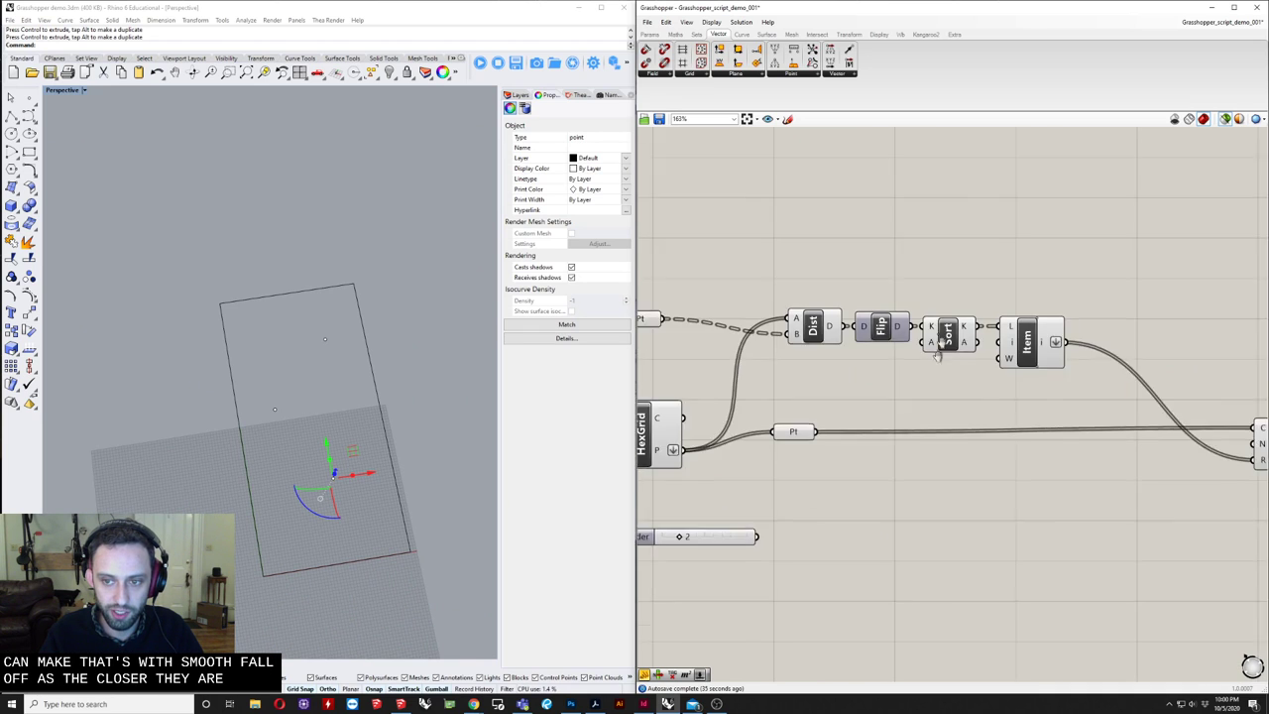
- Move the Circle component closer to List Item, just below and beyond its output
right_click_drag(969, 443, 675, 430)
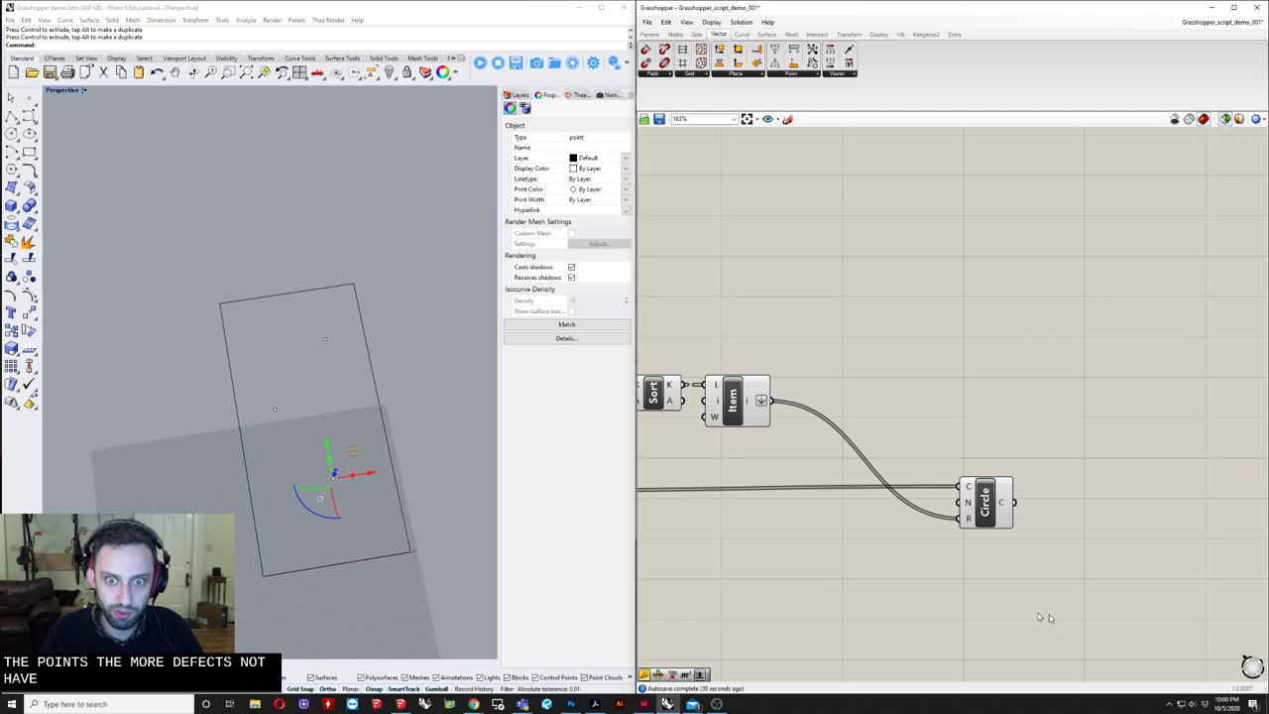
right_click_drag(822, 549, 768, 539)
left_click_drag(905, 484, 797, 520)
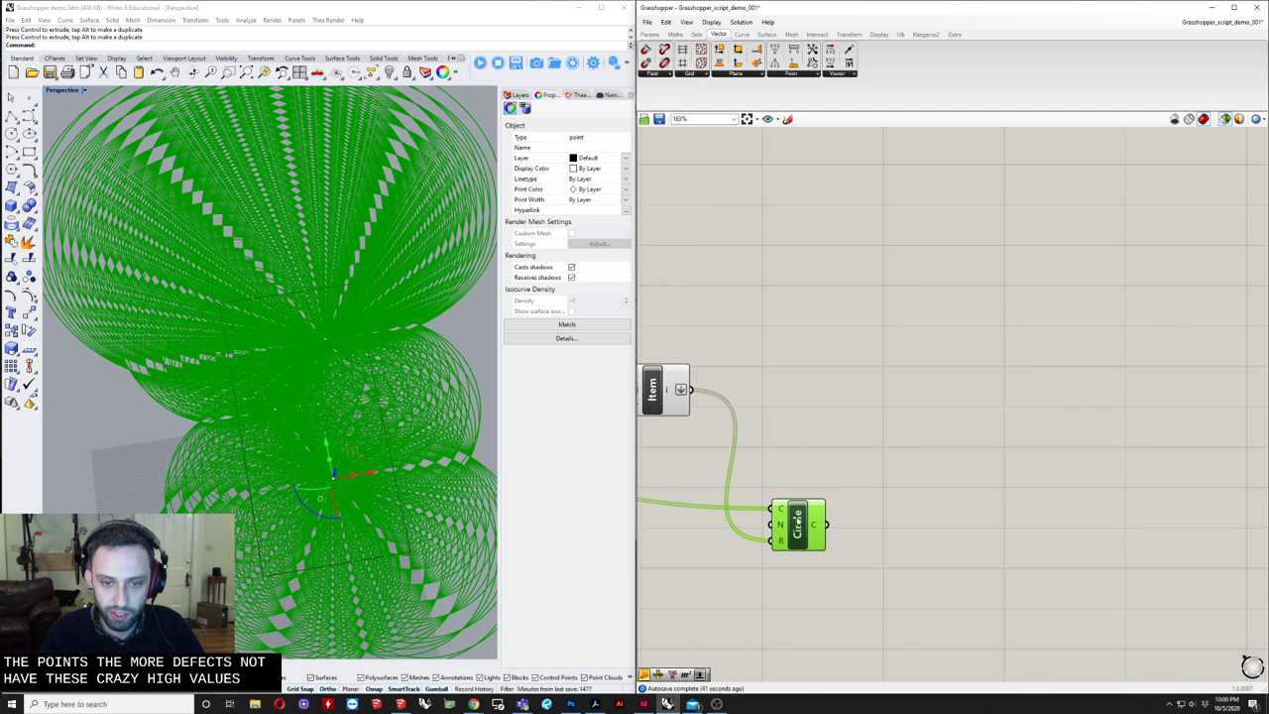
- Add a Bounds component and place it just past List Item, above the Circle component
double_click(886, 414)
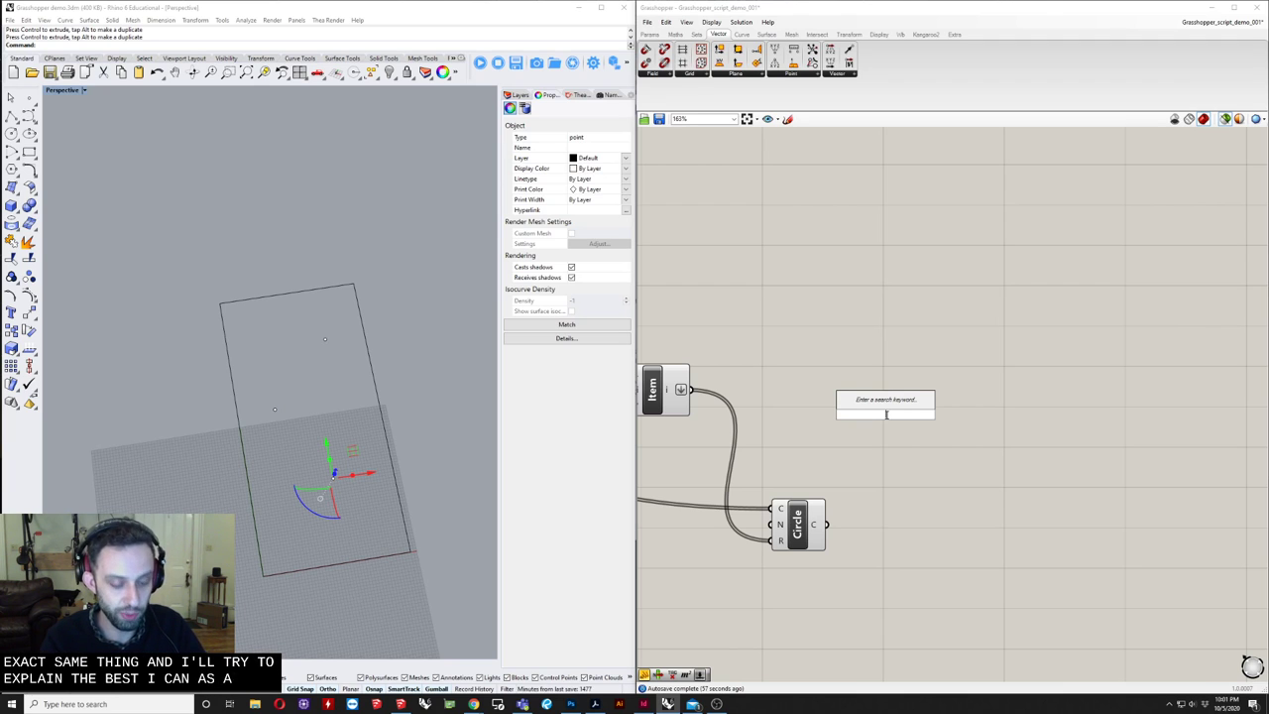
type("b")
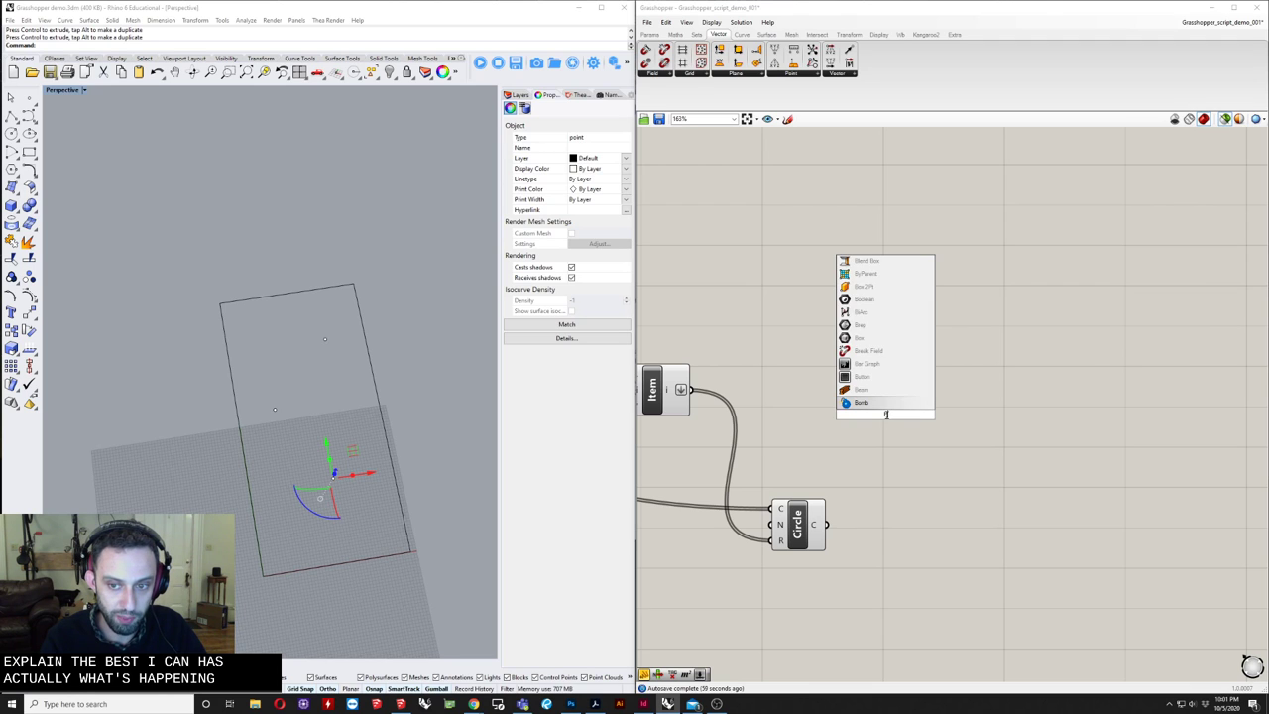
type("ound")
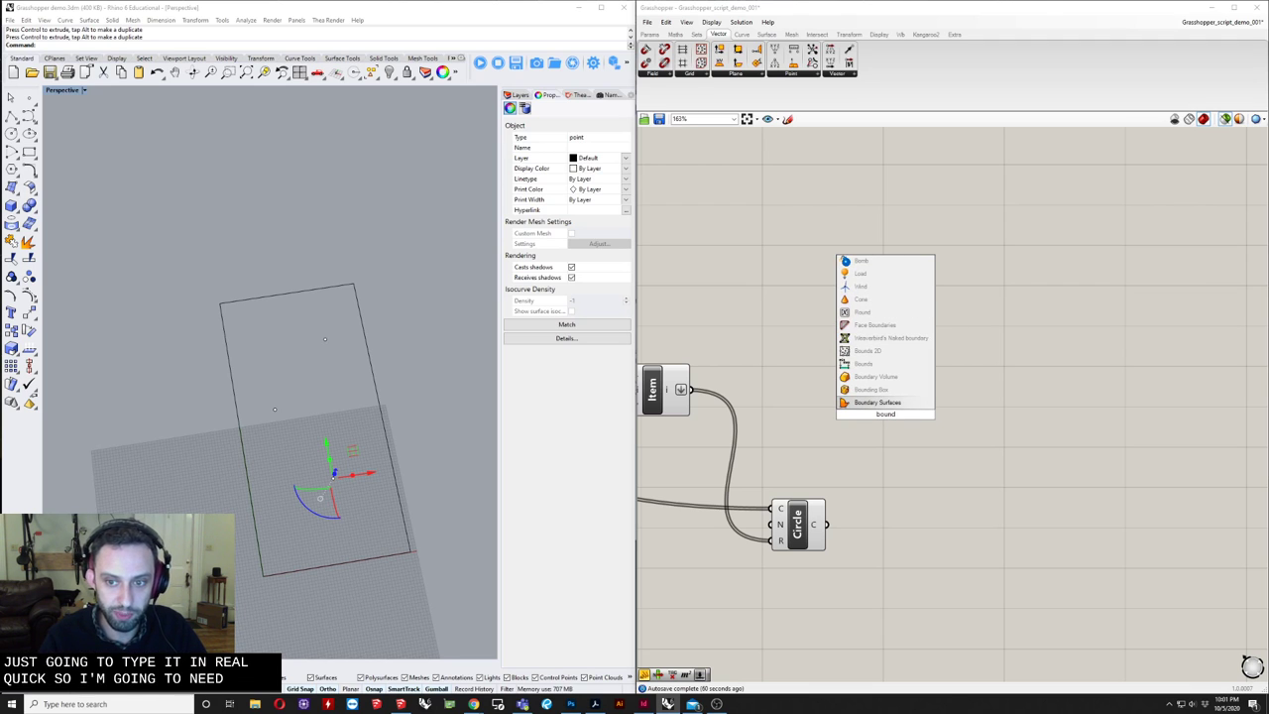
left_click(851, 370)
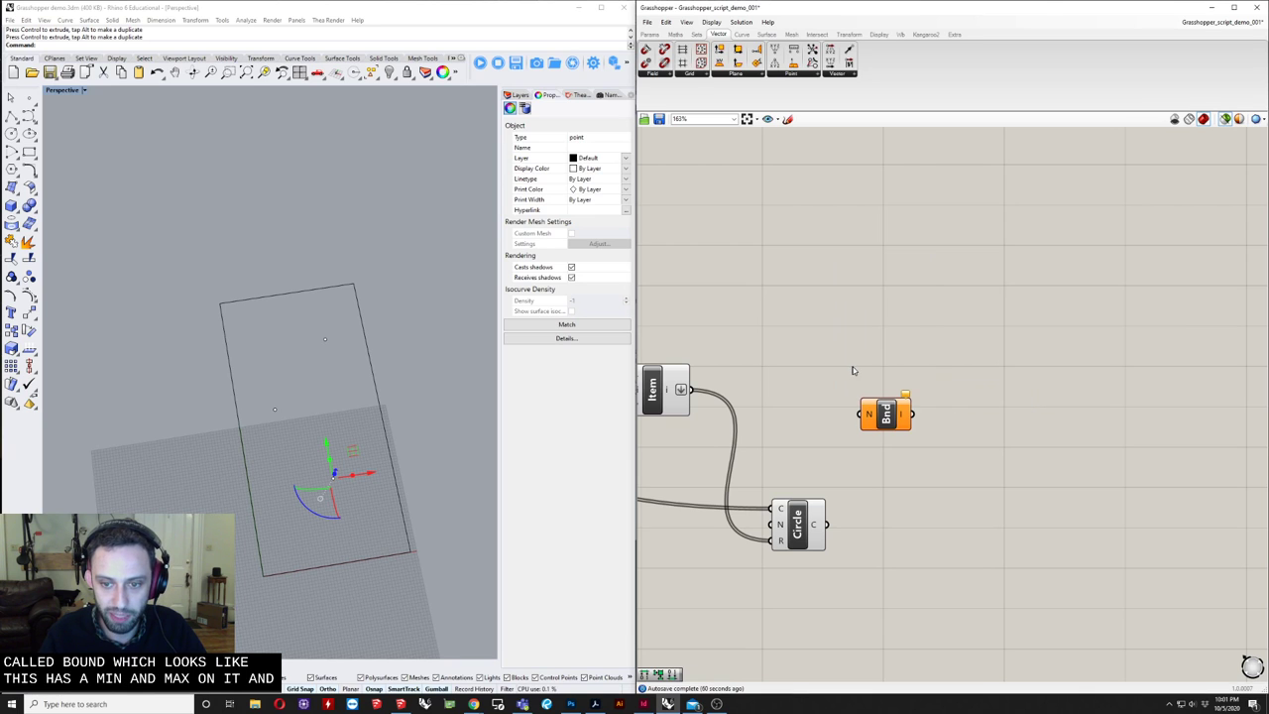
left_click_drag(865, 420, 836, 416)
right_click_drag(835, 417, 991, 442)
scroll(991, 449, "down", 4)
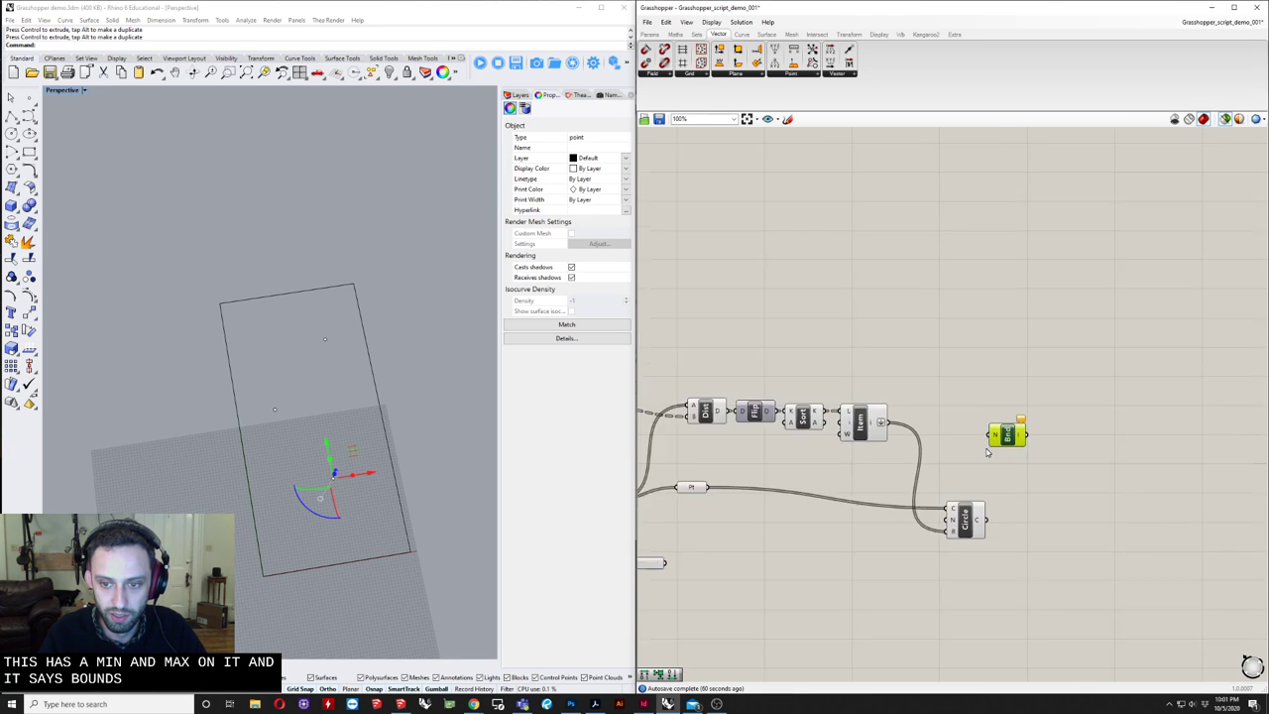
left_click_drag(1005, 442, 976, 404)
scroll(901, 437, "up", 3)
right_click_drag(929, 433, 785, 467)
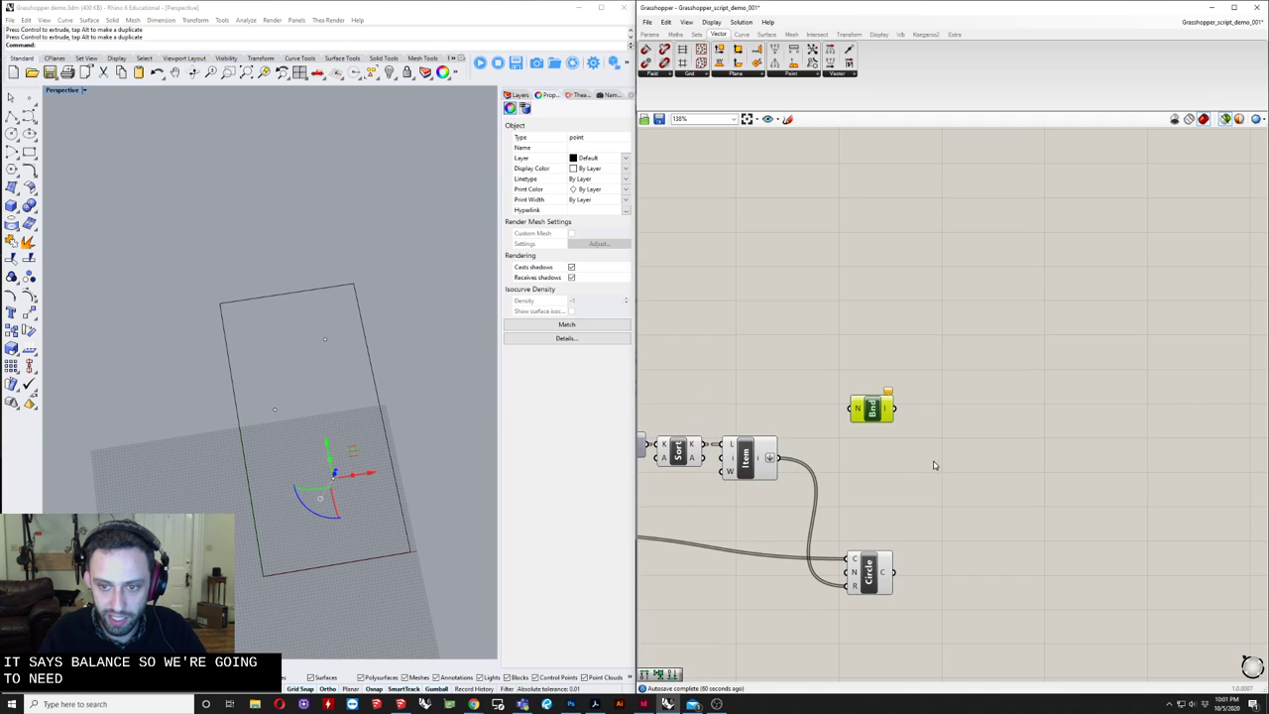
- Add a Construct Domain component and place it directly beneath Bounds
double_click(899, 466)
type("dom")
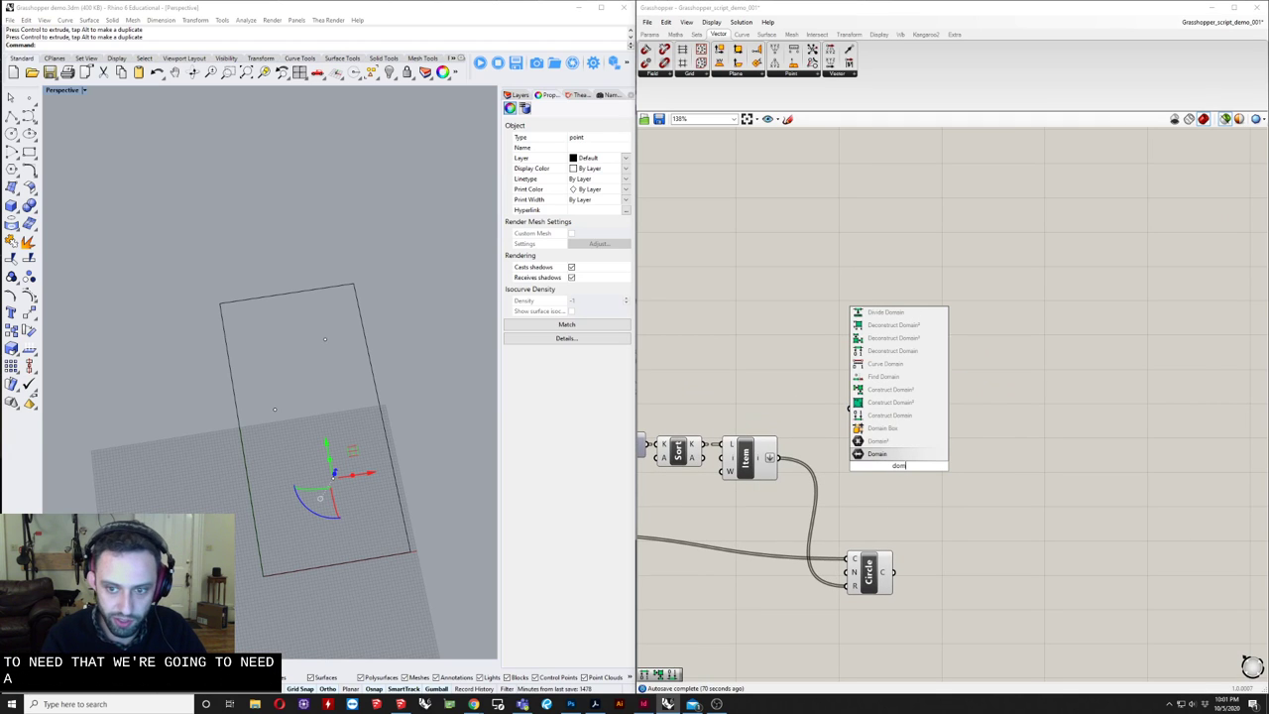
key("Up")
key("Up")
key("Up")
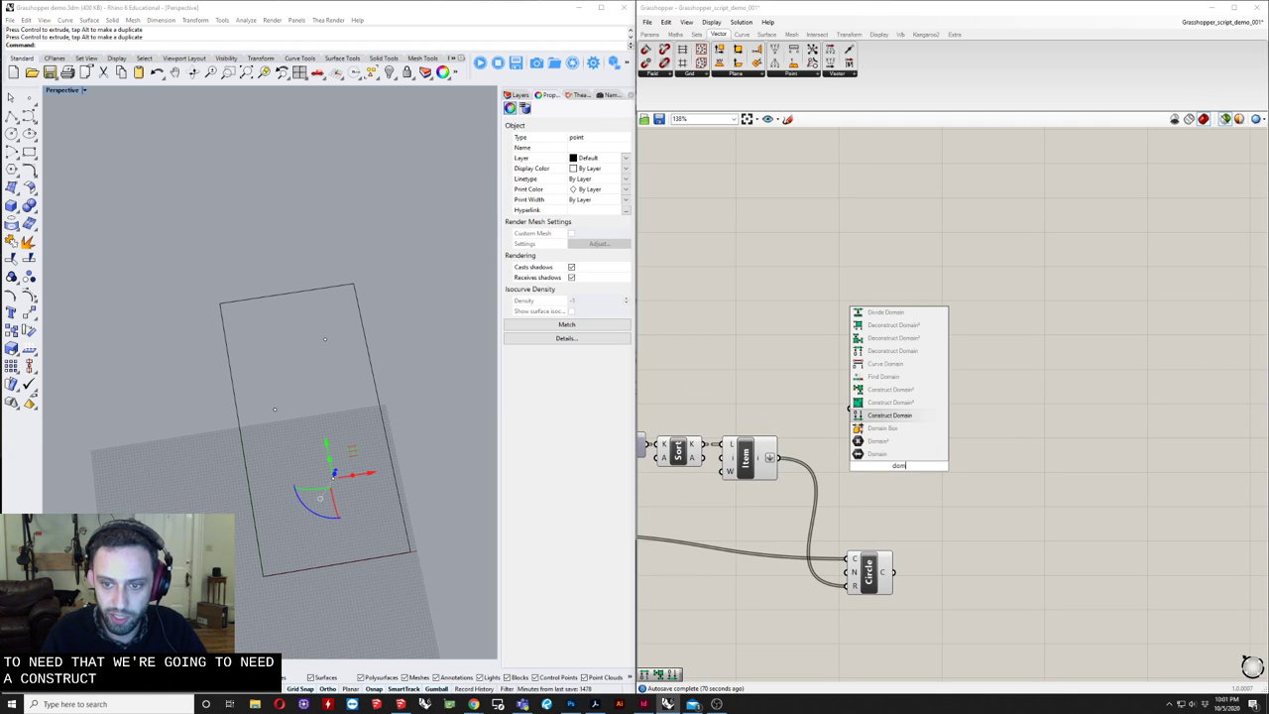
left_click(904, 417)
left_click_drag(901, 477, 873, 474)
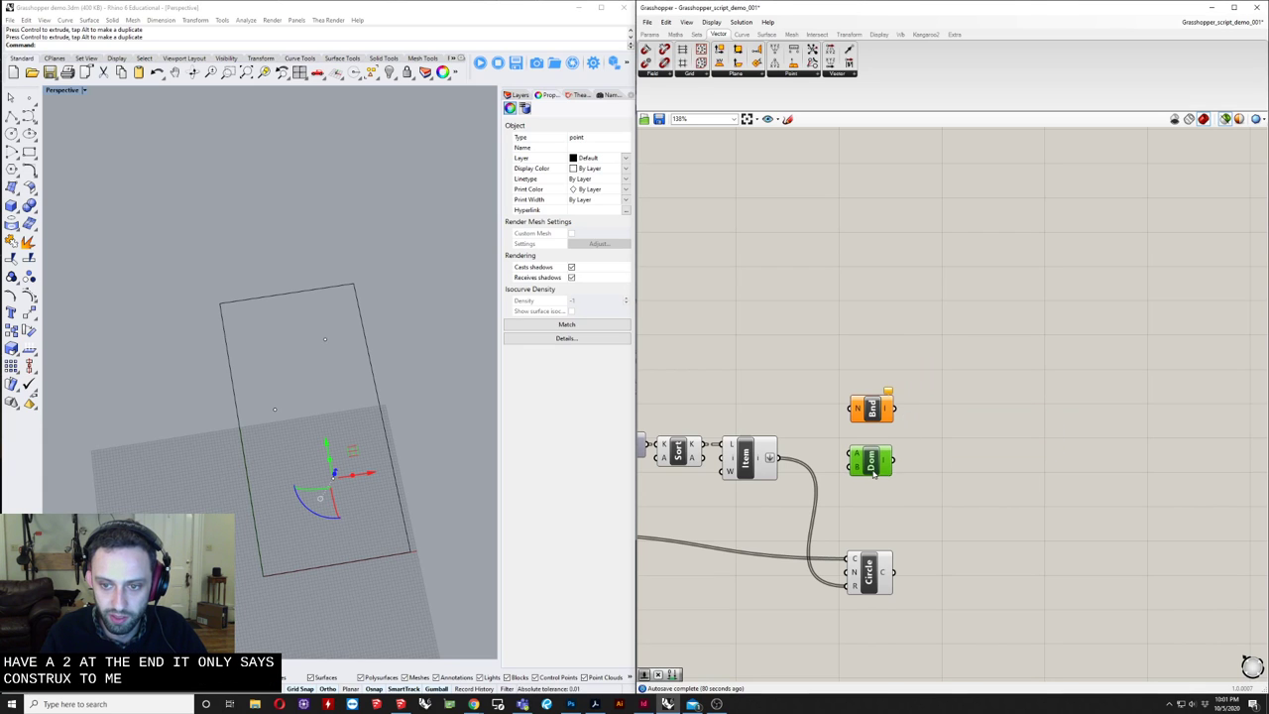
- Add a Remap Numbers component and arrange it beyond the Bounds and Construct Domain pair
double_click(928, 489)
type("rema")
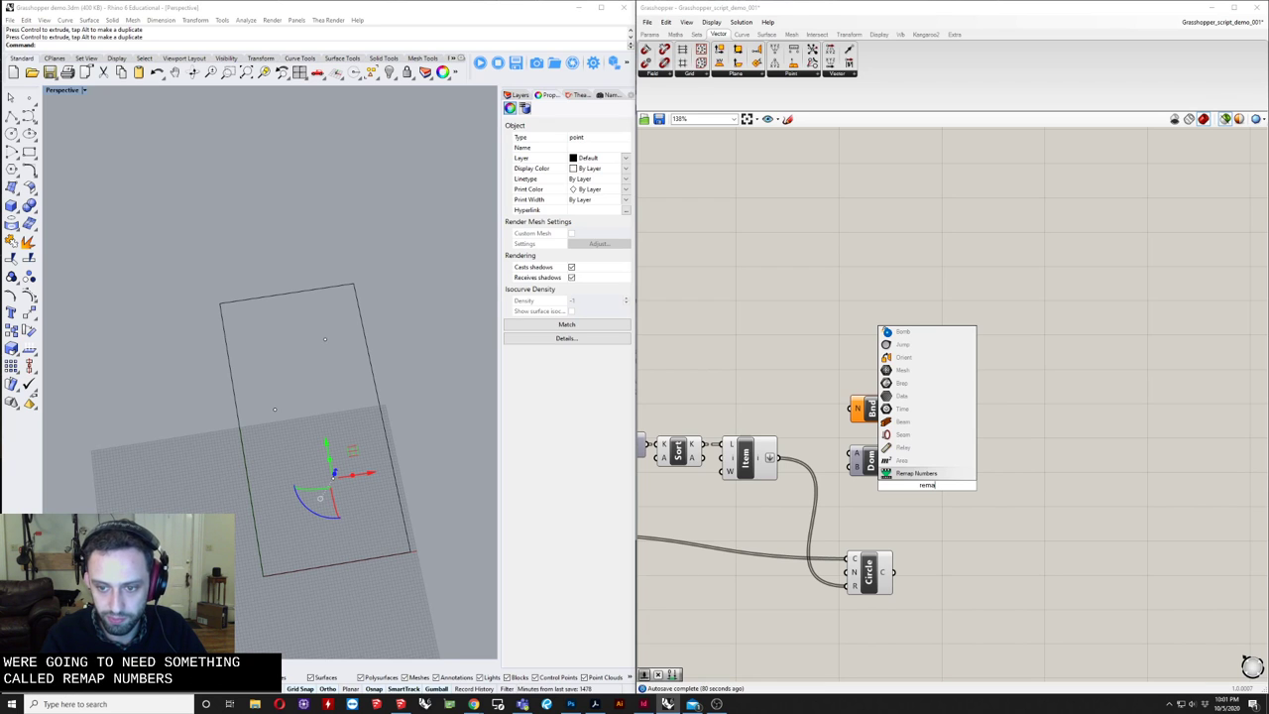
key("Return")
scroll(928, 486, "up", 1)
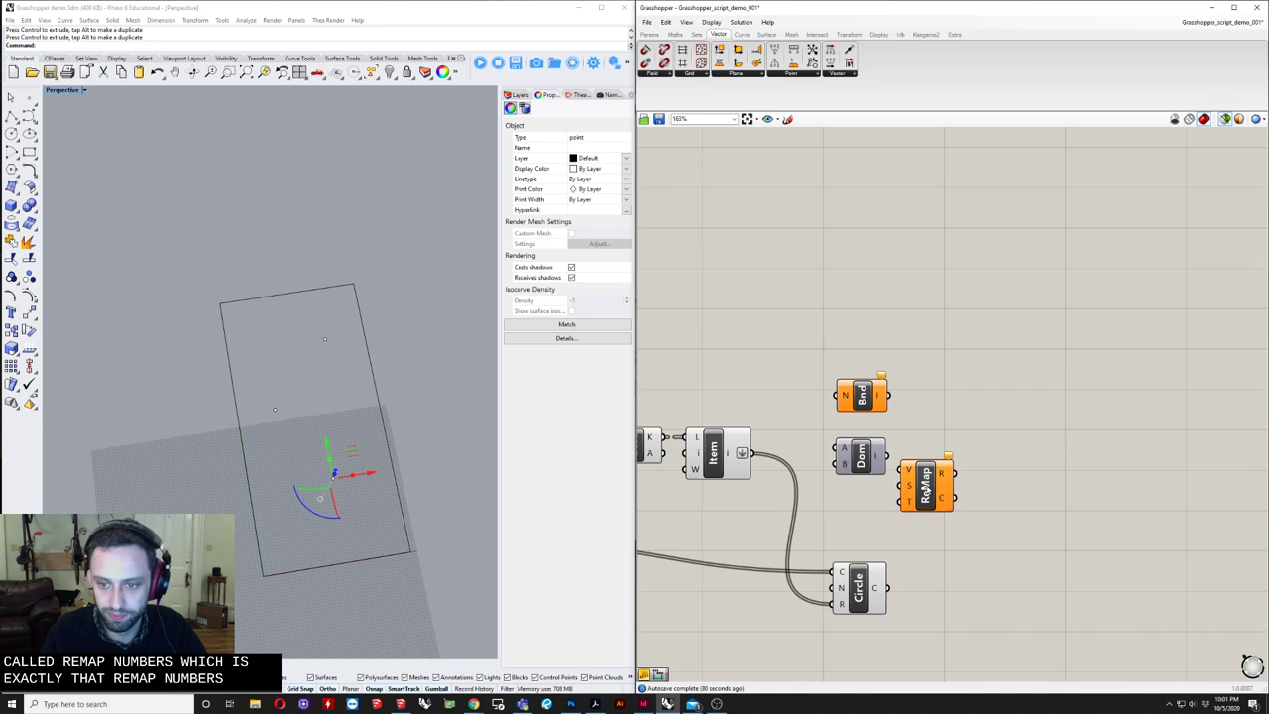
left_click_drag(928, 484, 965, 370)
right_click_drag(926, 434, 947, 481)
left_click_drag(875, 384, 834, 552)
left_click_drag(892, 443, 910, 486)
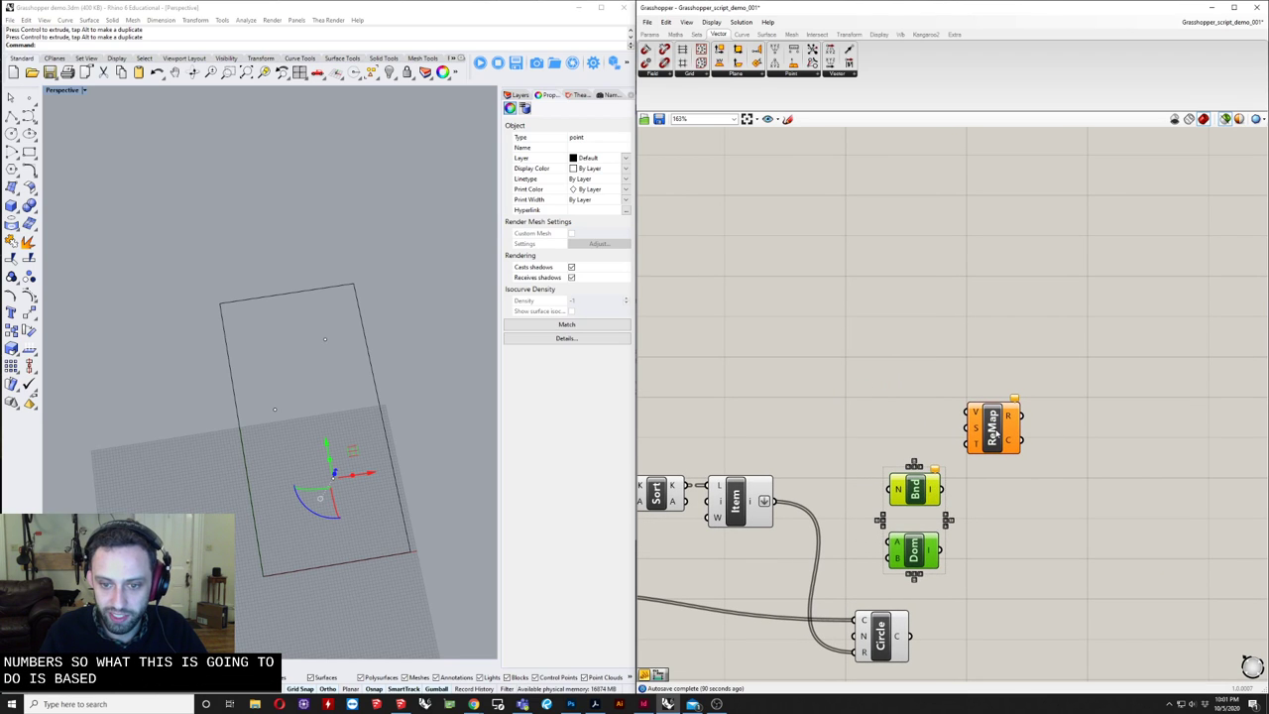
- Add an empty Panel to the canvas above List Item
double_click(843, 390)
type("panel")
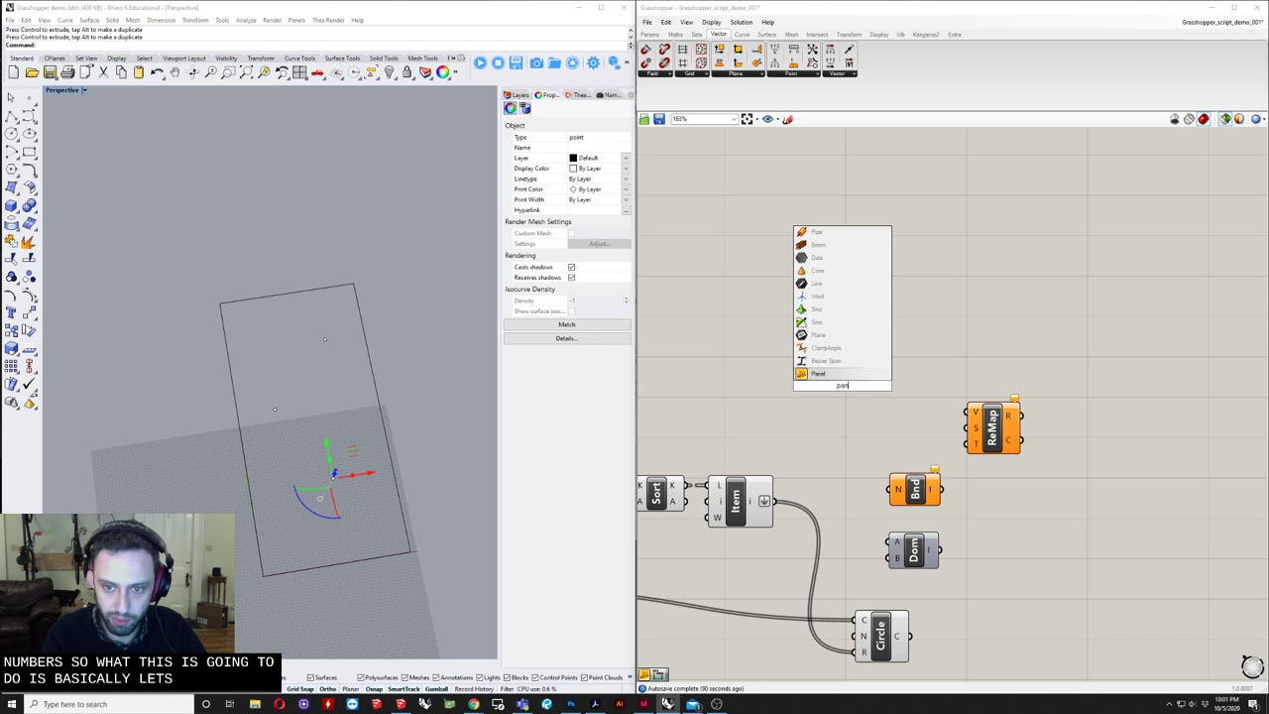
key("Return")
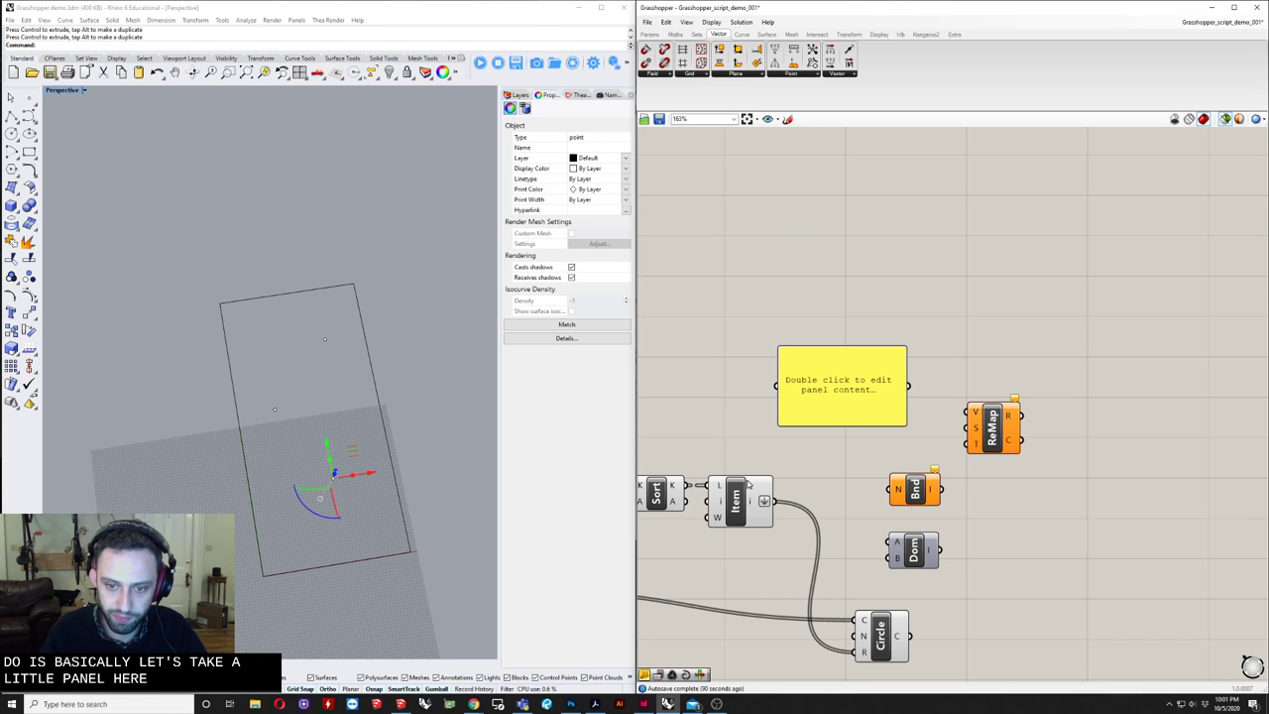
- Reduce the HexGrid's Extent X and Extent Y for a smaller sample grid and check the Circle output's values
scroll(750, 484, "down", 2)
right_click_drag(749, 484, 1223, 398)
scroll(746, 526, "up", 6)
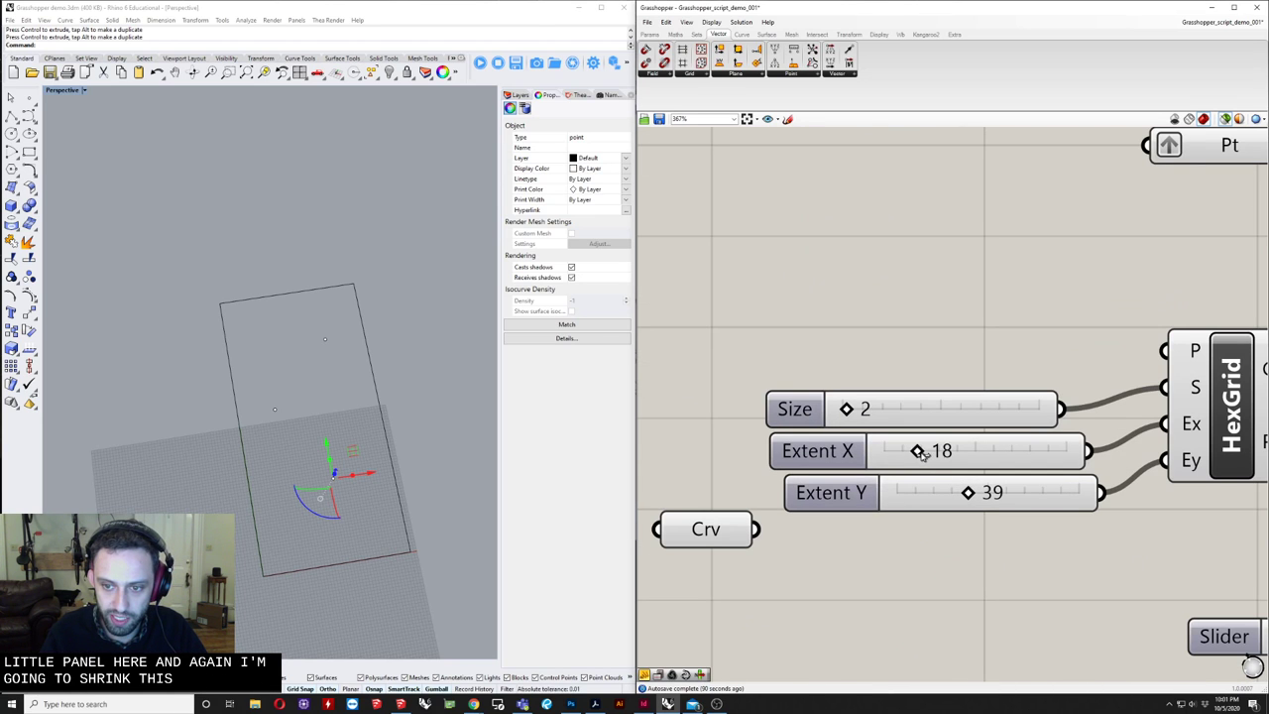
left_click_drag(920, 452, 898, 451)
left_click_drag(968, 493, 894, 449)
scroll(773, 486, "down", 5)
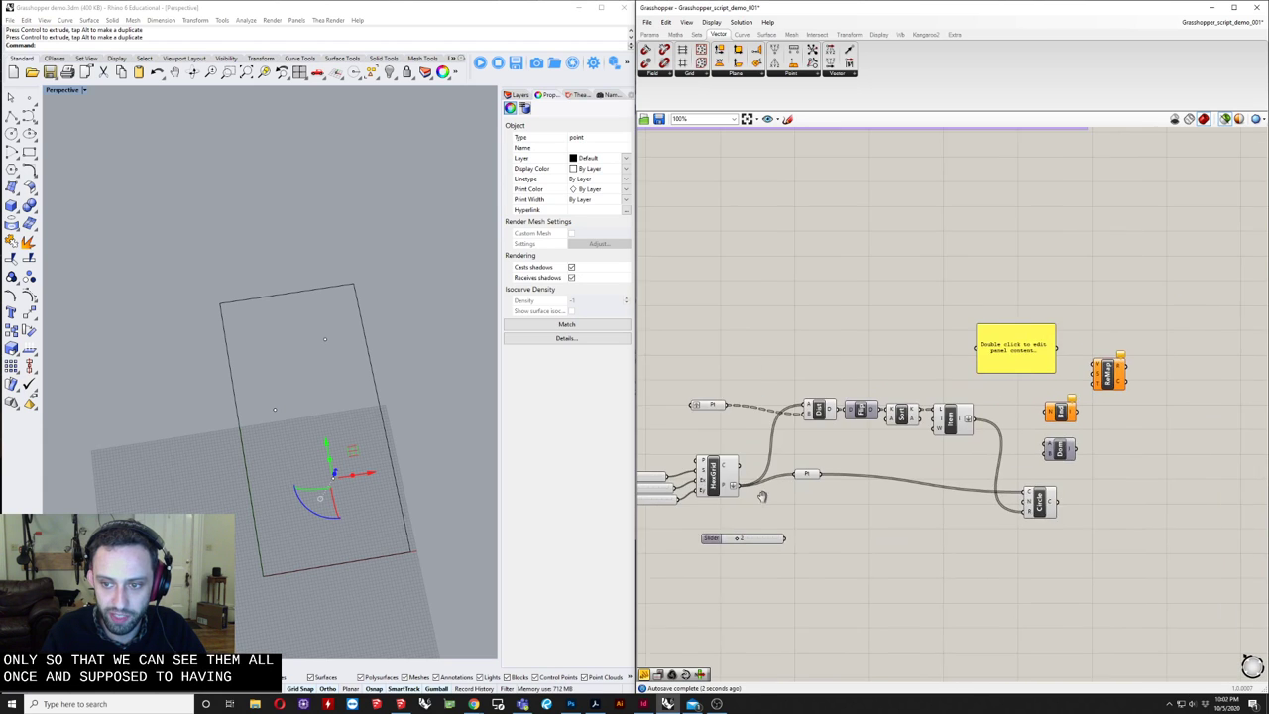
right_click_drag(762, 497, 758, 499)
scroll(1011, 446, "up", 3)
right_click_drag(1150, 562, 1072, 603)
mouse_move(994, 583)
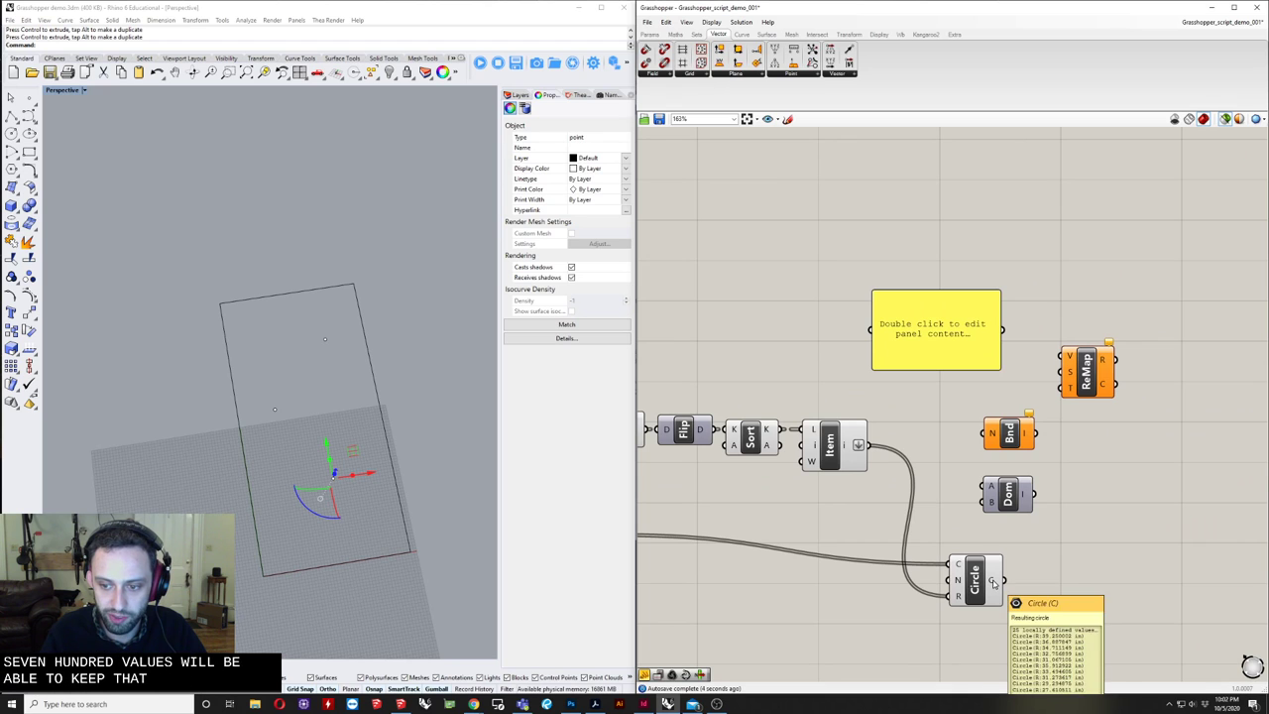
- Connect List Item's output to the Panel and move the Panel higher above the components
right_click_drag(1026, 458, 906, 547)
left_click_drag(752, 533, 758, 419)
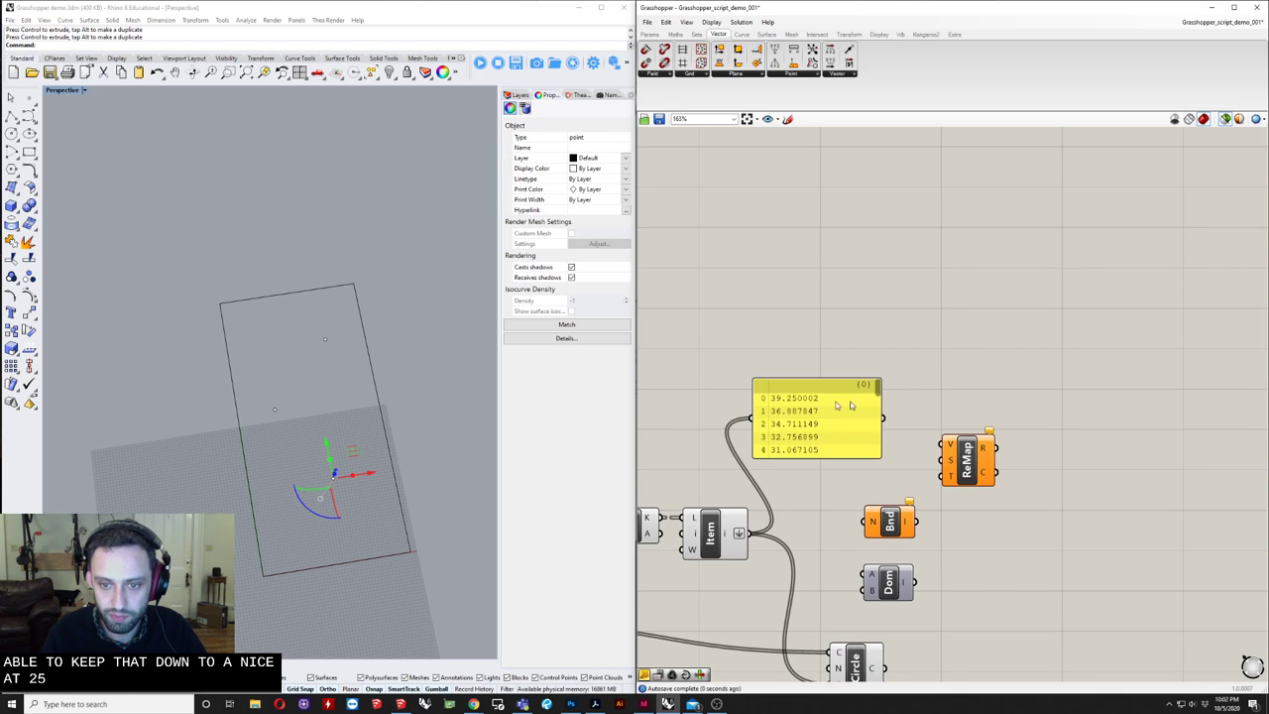
mouse_move(873, 409)
right_mouse_down()
mouse_move(903, 261)
mouse_move(862, 398)
right_mouse_up()
left_click_drag(849, 407, 921, 227)
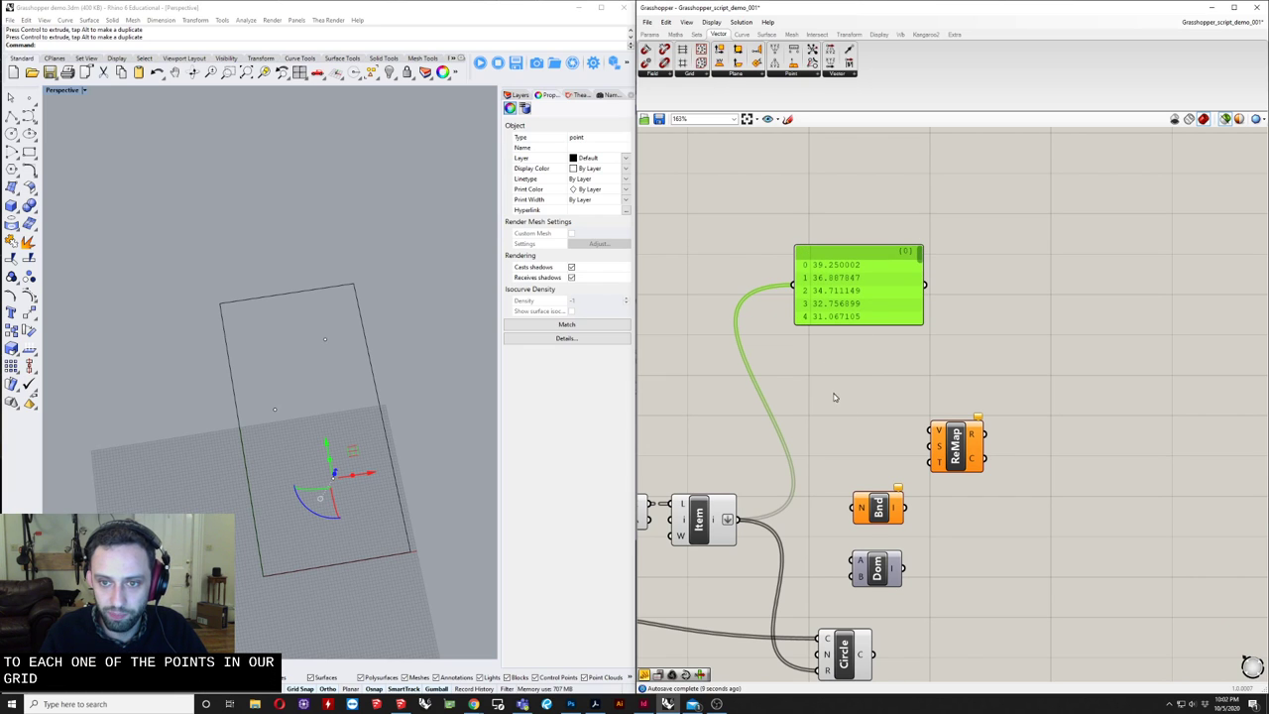
- Connect List Item's output to the Bounds component's N input and move Bounds closer to List Item
right_click_drag(828, 462, 814, 445)
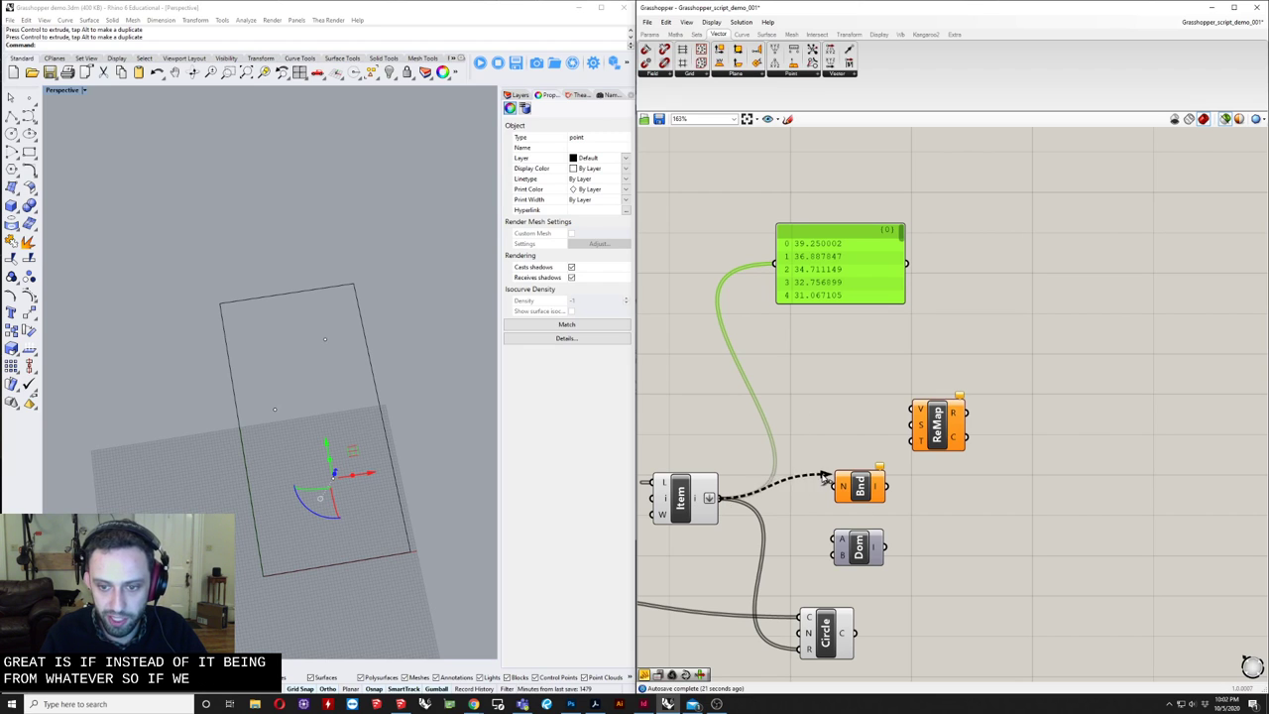
left_click_drag(823, 478, 836, 485)
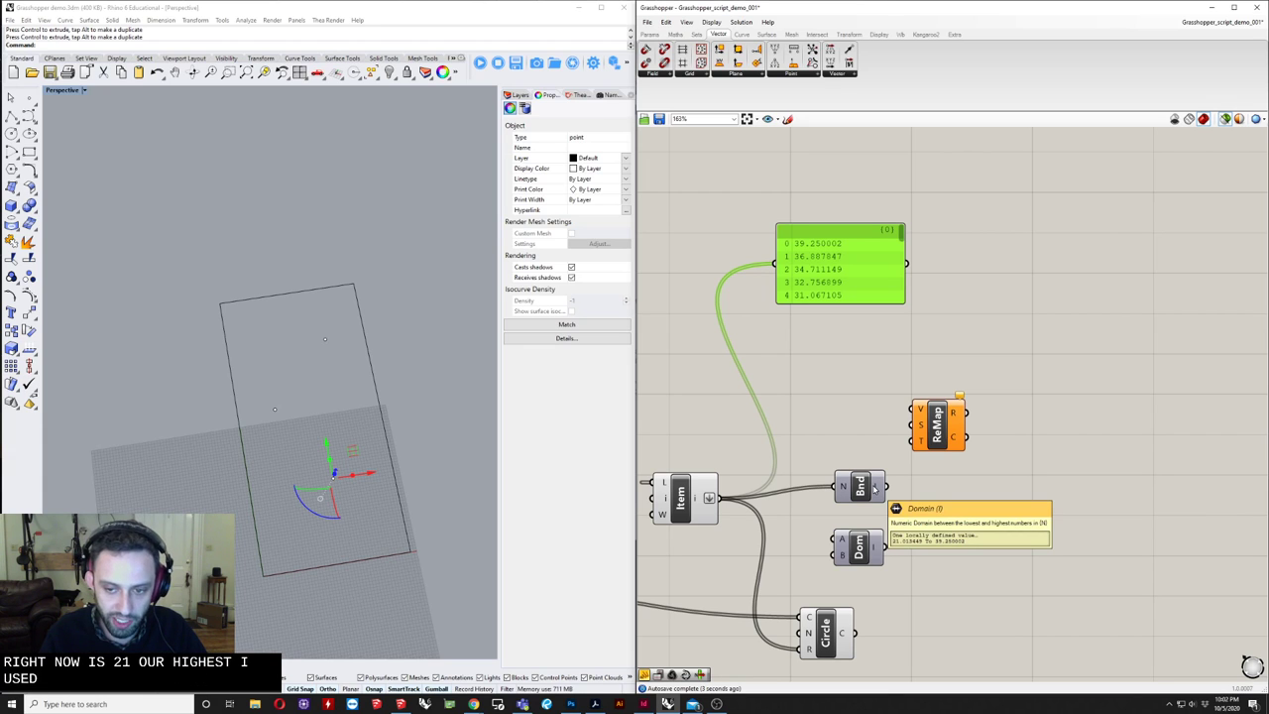
left_click_drag(873, 486, 825, 493)
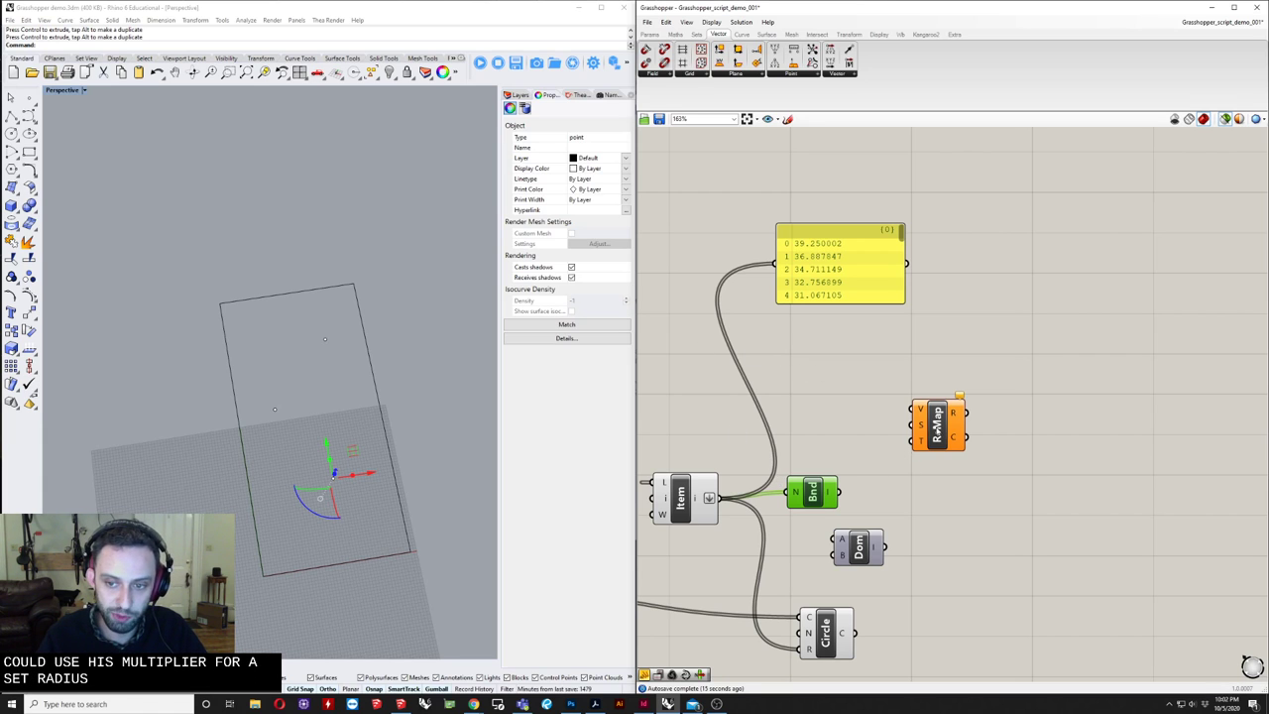
- Rearrange the Bounds, ReMap and panel components and wire the List Item output into ReMap's Value input
left_click_drag(937, 426, 903, 426)
left_click_drag(813, 491, 859, 491)
left_click_drag(829, 277, 813, 320)
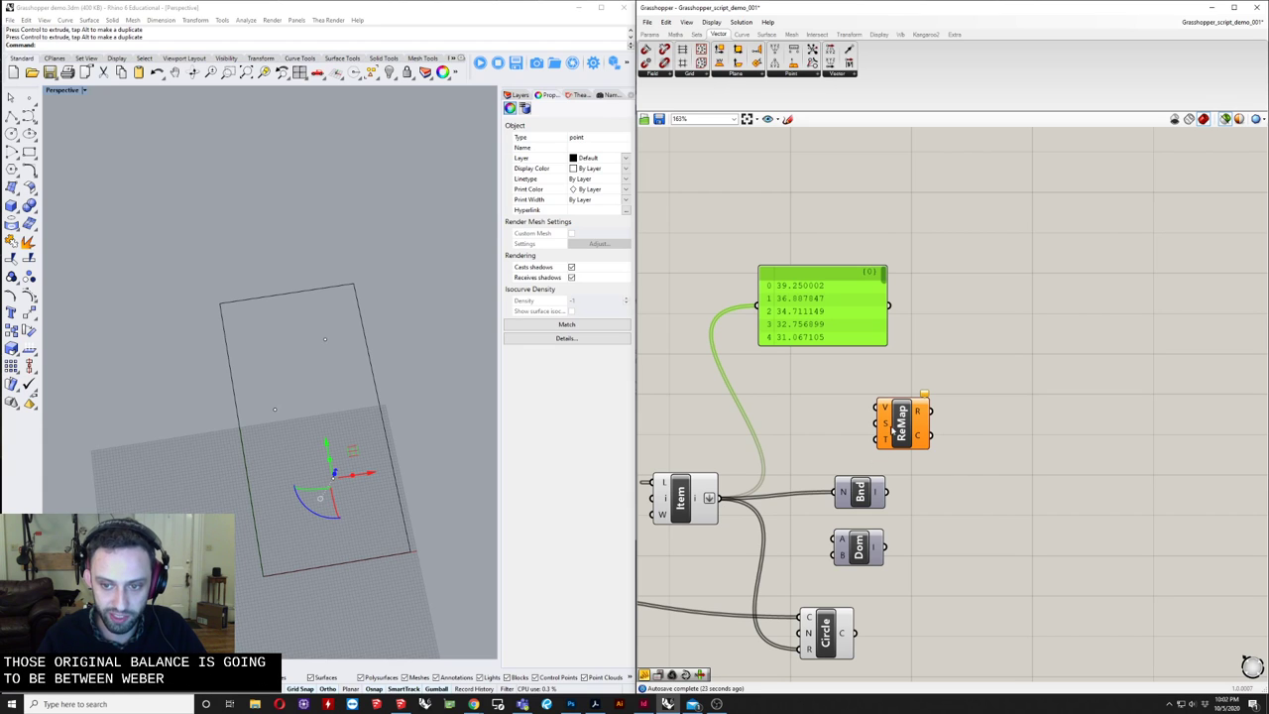
left_click_drag(895, 428, 949, 487)
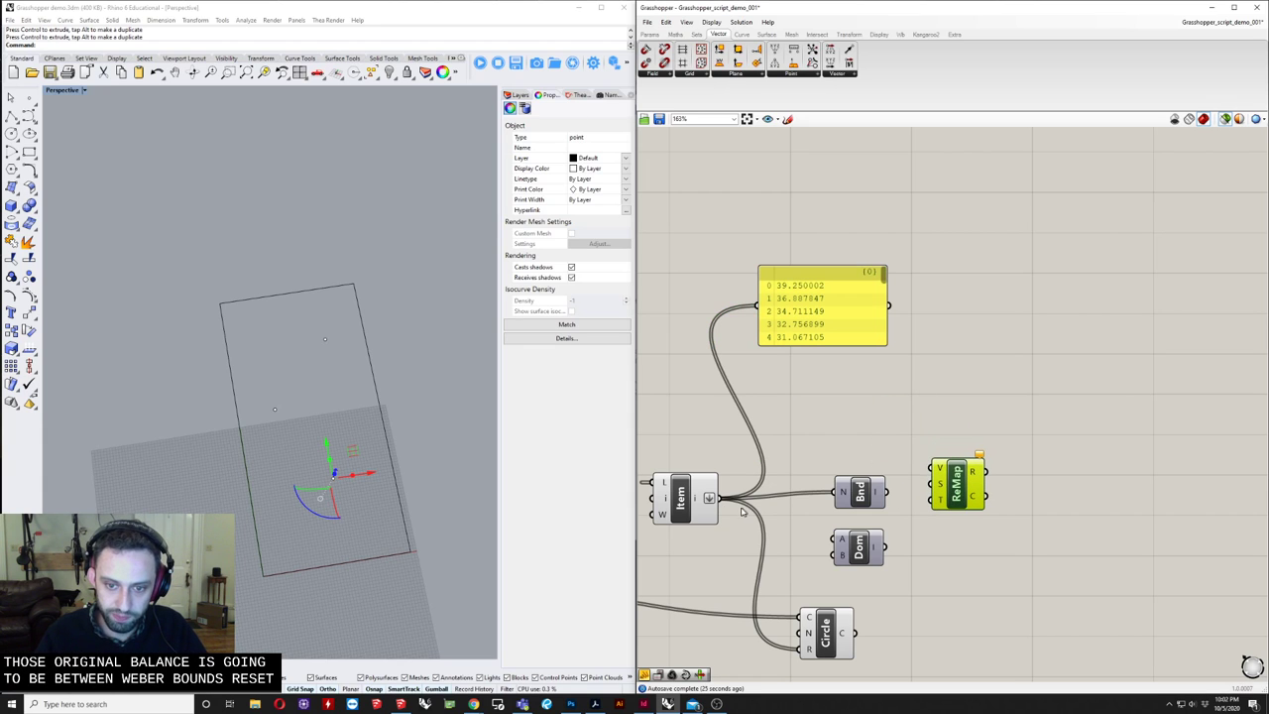
left_click_drag(713, 496, 913, 459)
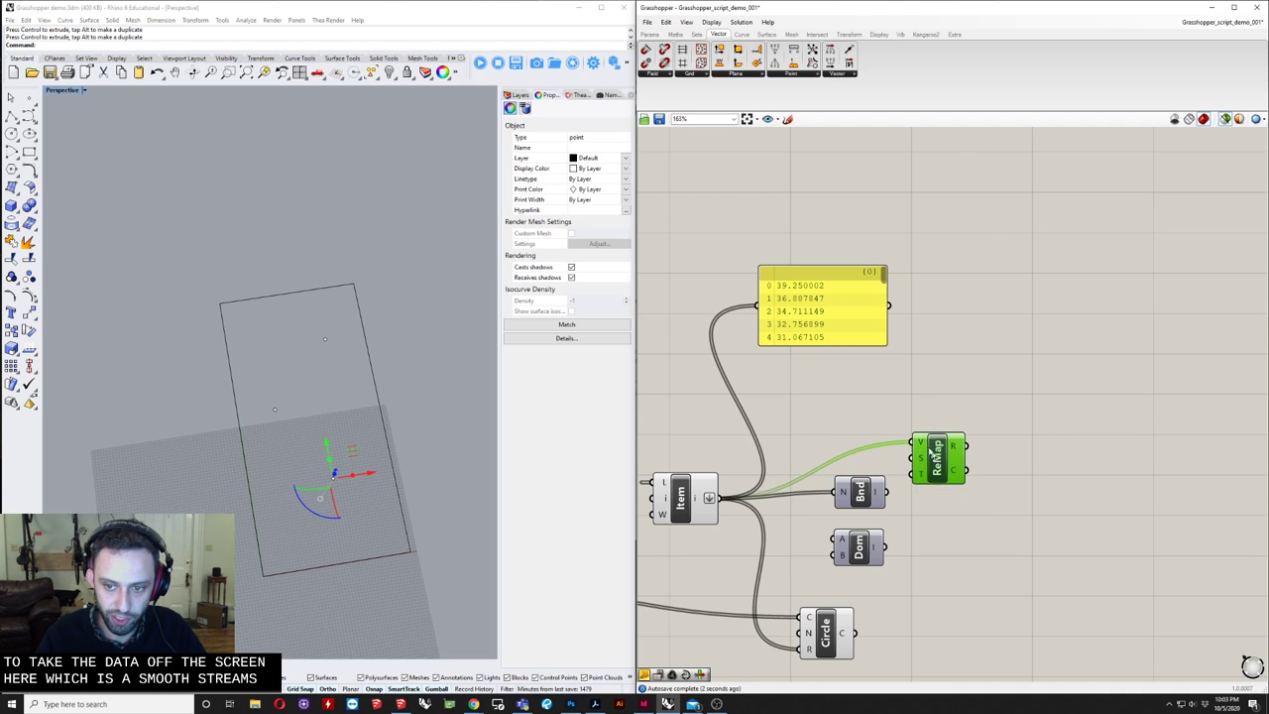
- Reposition the Domain and Bounds components and wire the Bounds output into ReMap's Source input
scroll(942, 486, "up", 3)
left_click_drag(832, 519, 808, 518)
left_click_drag(859, 483, 879, 448)
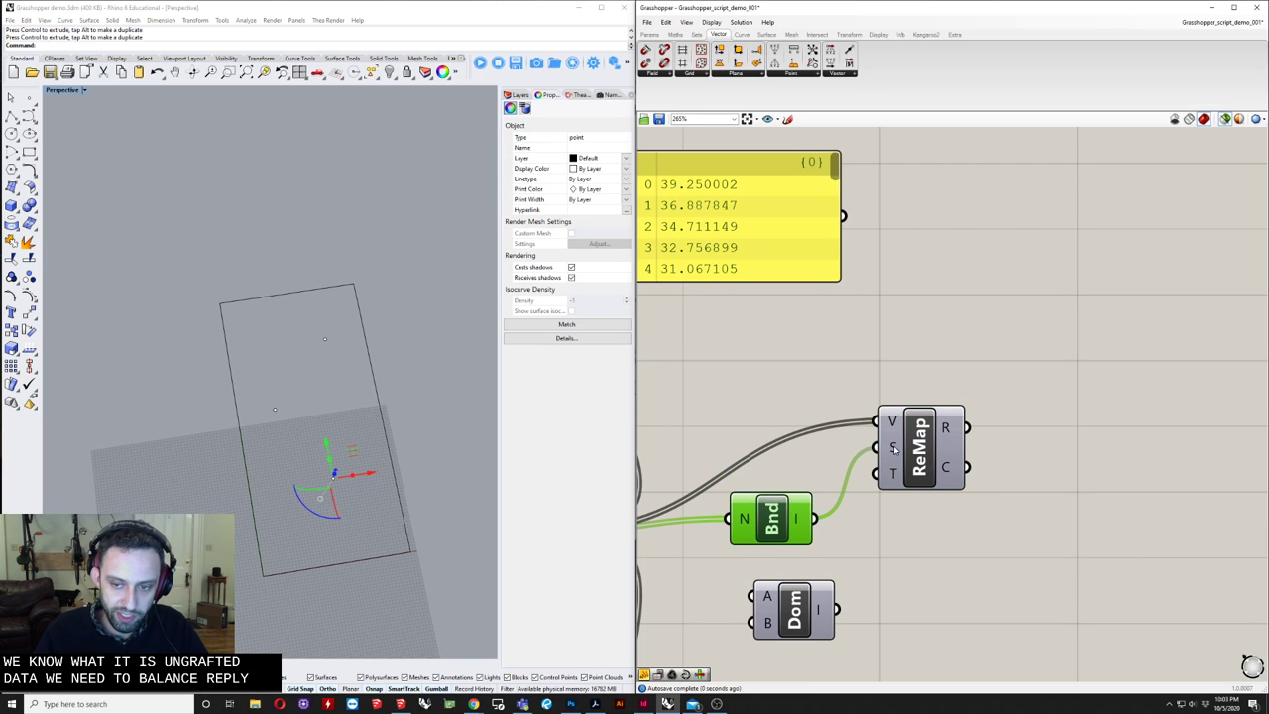
mouse_move(892, 449)
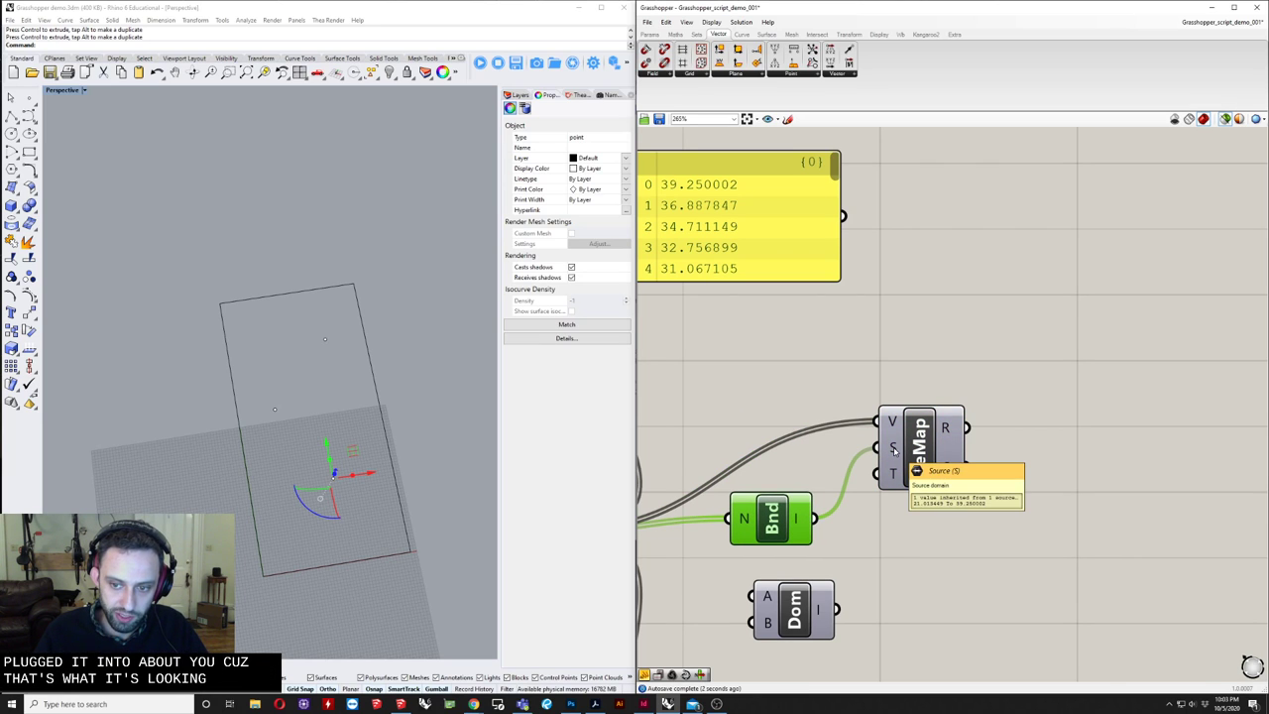
left_click_drag(907, 461, 890, 505)
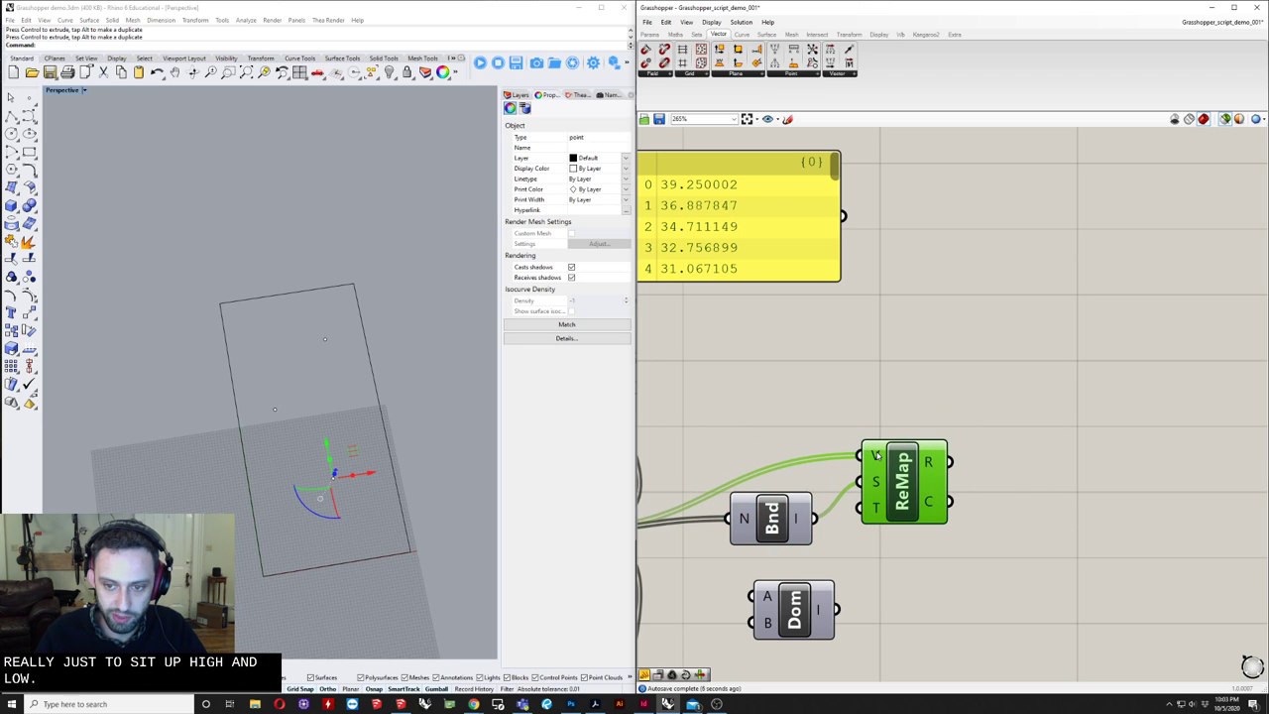
mouse_move(876, 455)
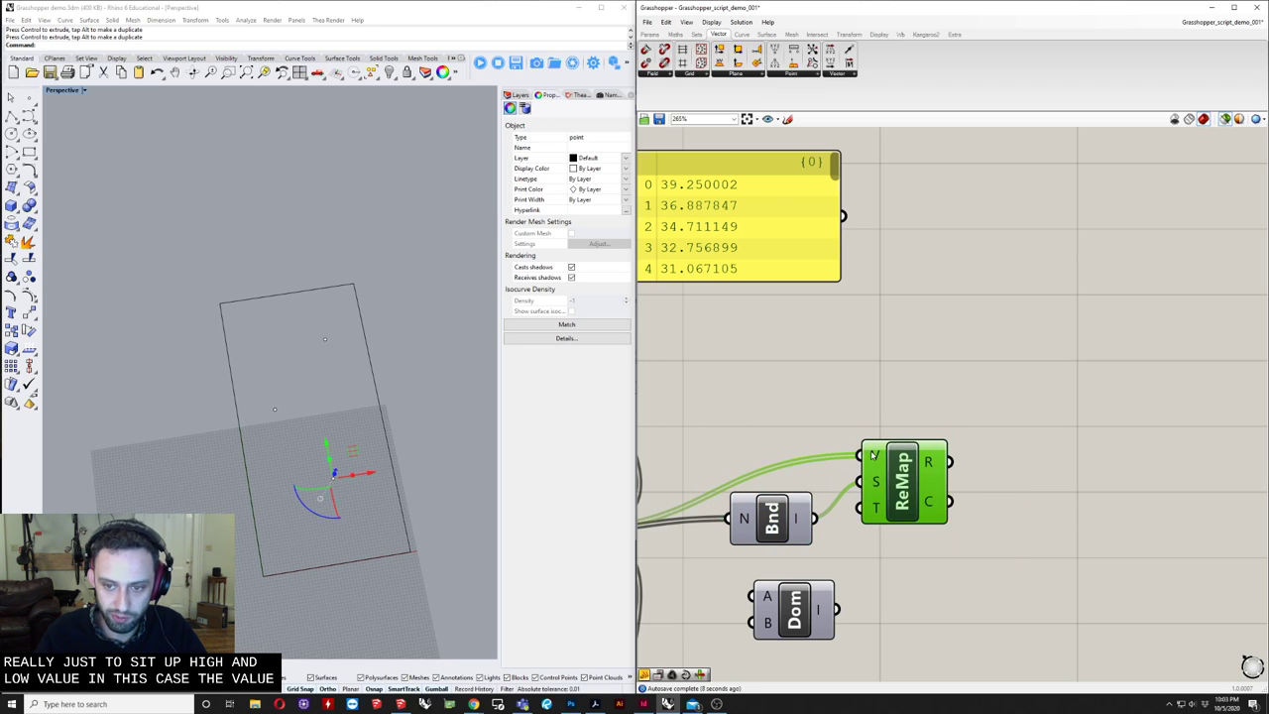
- Wire the Construct Domain output into ReMap's Target input
right_click_drag(872, 455, 987, 368)
left_click(880, 523)
left_click_drag(920, 522, 1006, 441)
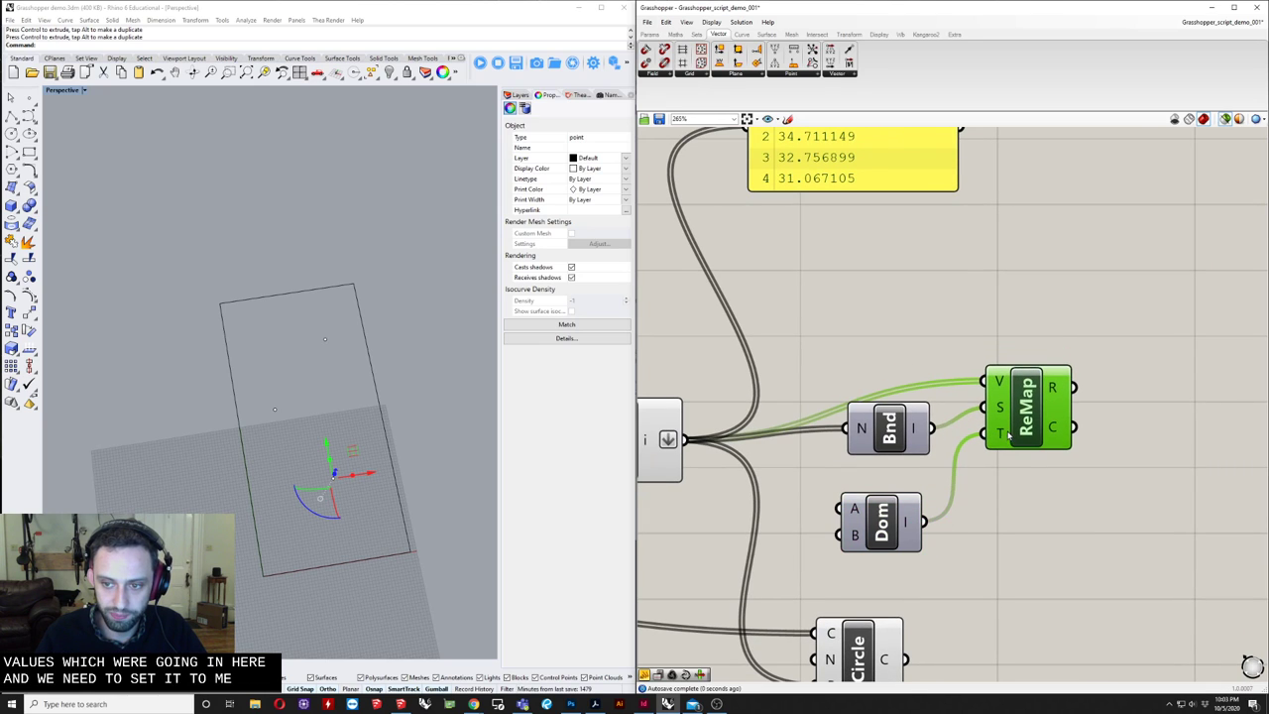
- Add a number slider with a value of 0.1 and place it beside the Domain component's inputs
double_click(803, 536)
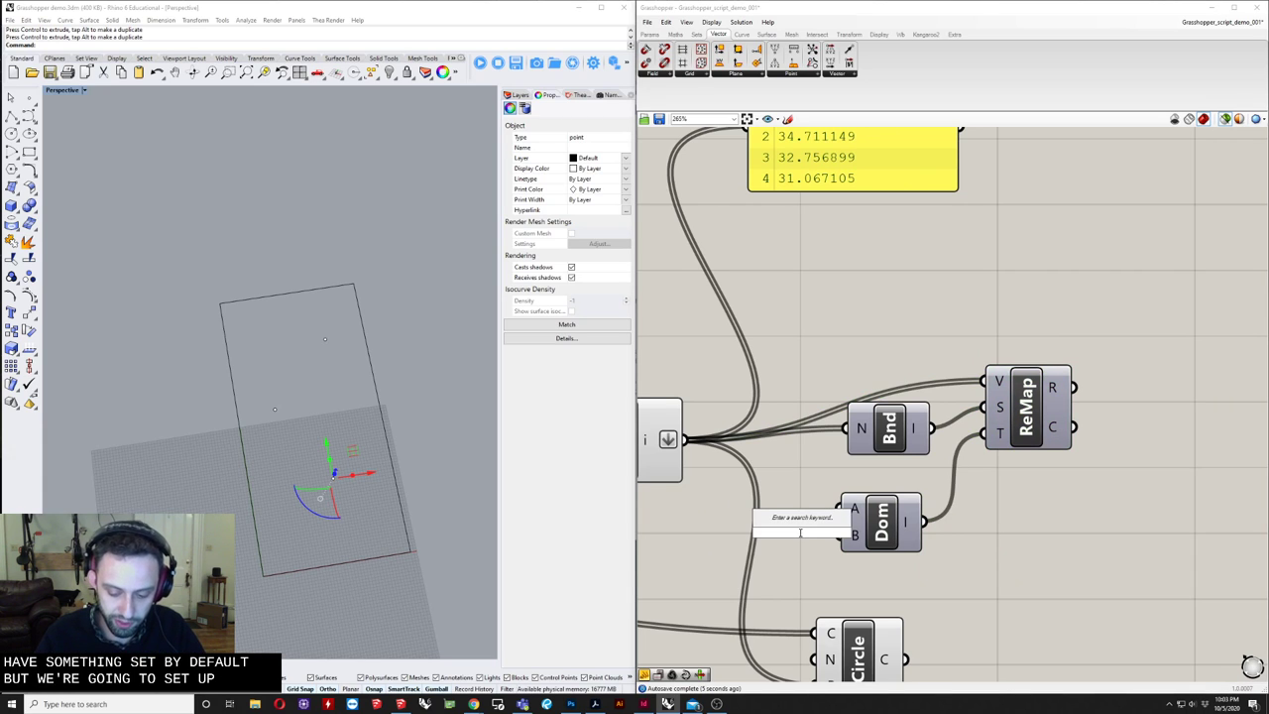
type(".")
key("Return")
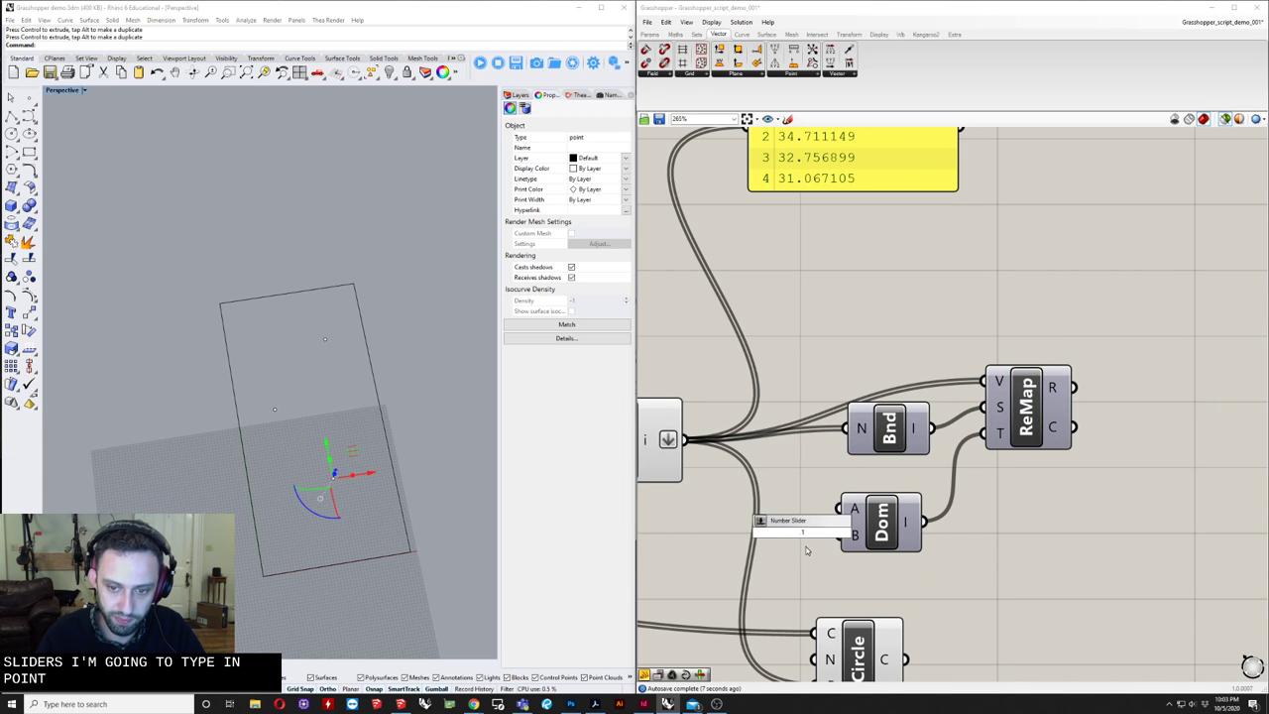
key("Return")
left_click_drag(774, 535, 659, 530)
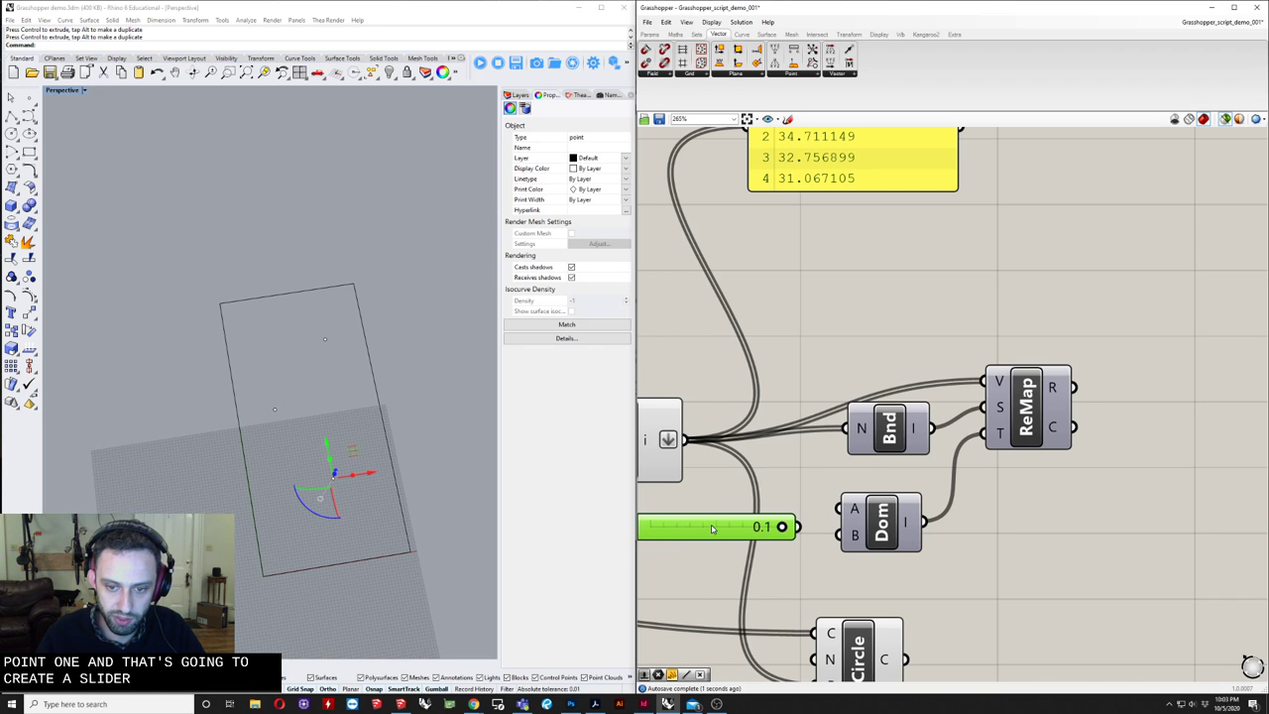
- Check the new slider's numeric domain in its settings and accept a maximum of 1.0
right_click(711, 528)
left_click(782, 565)
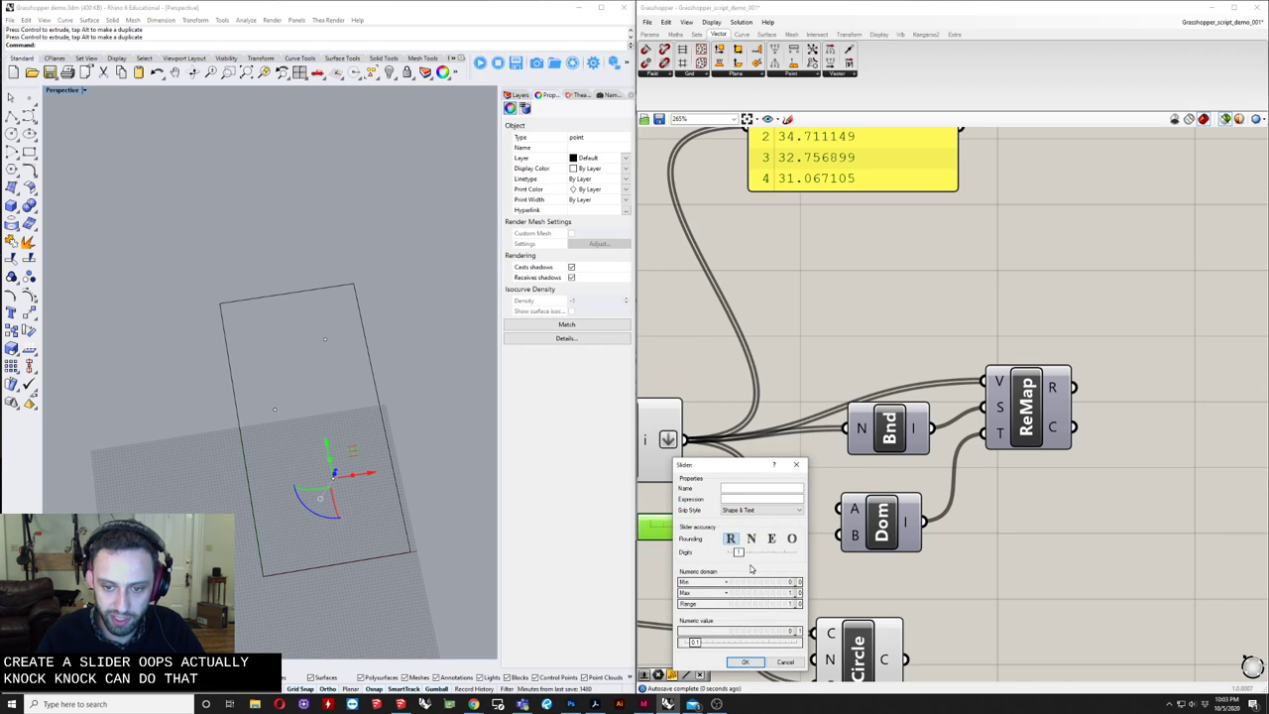
double_click(760, 594)
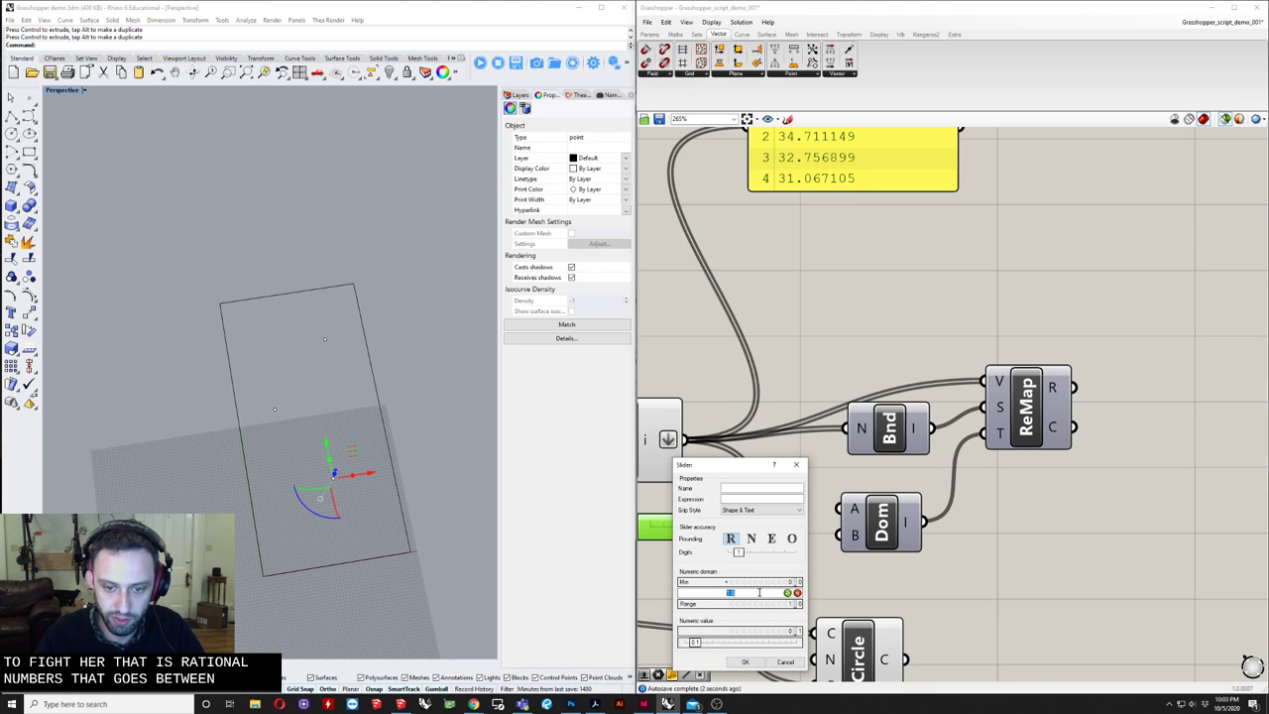
key("Return")
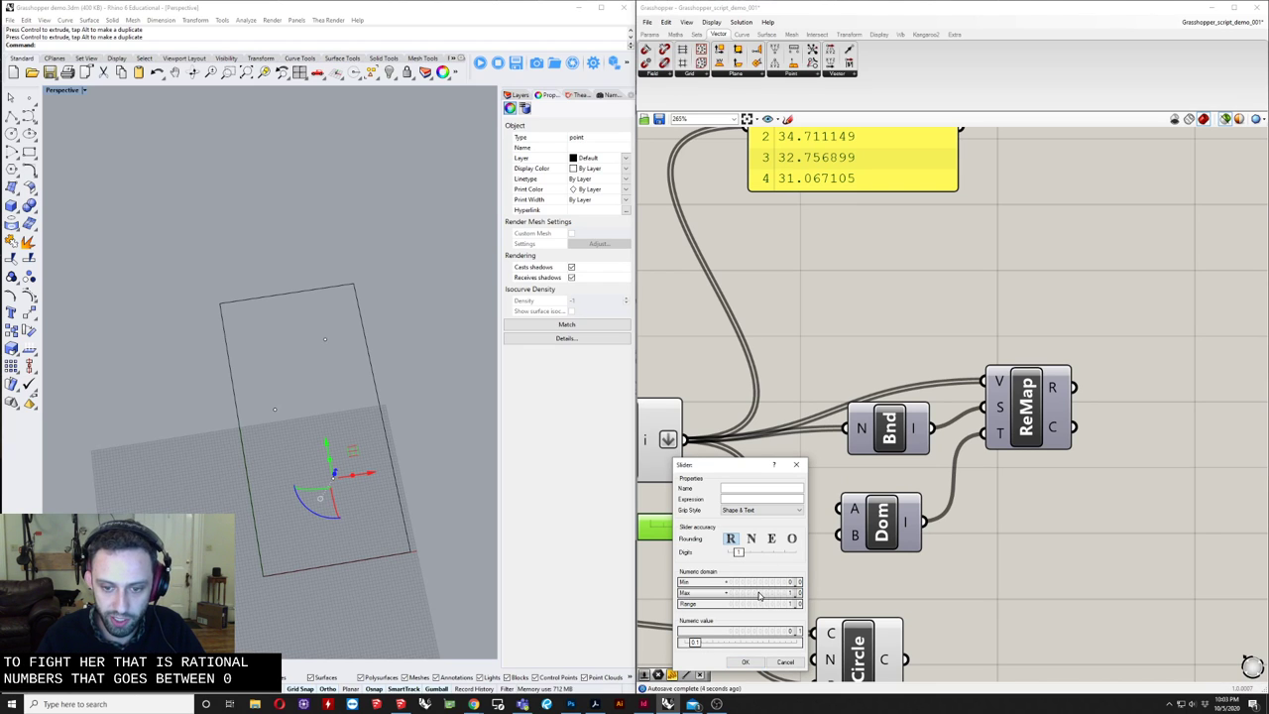
left_click(754, 662)
right_click_drag(718, 577, 774, 575)
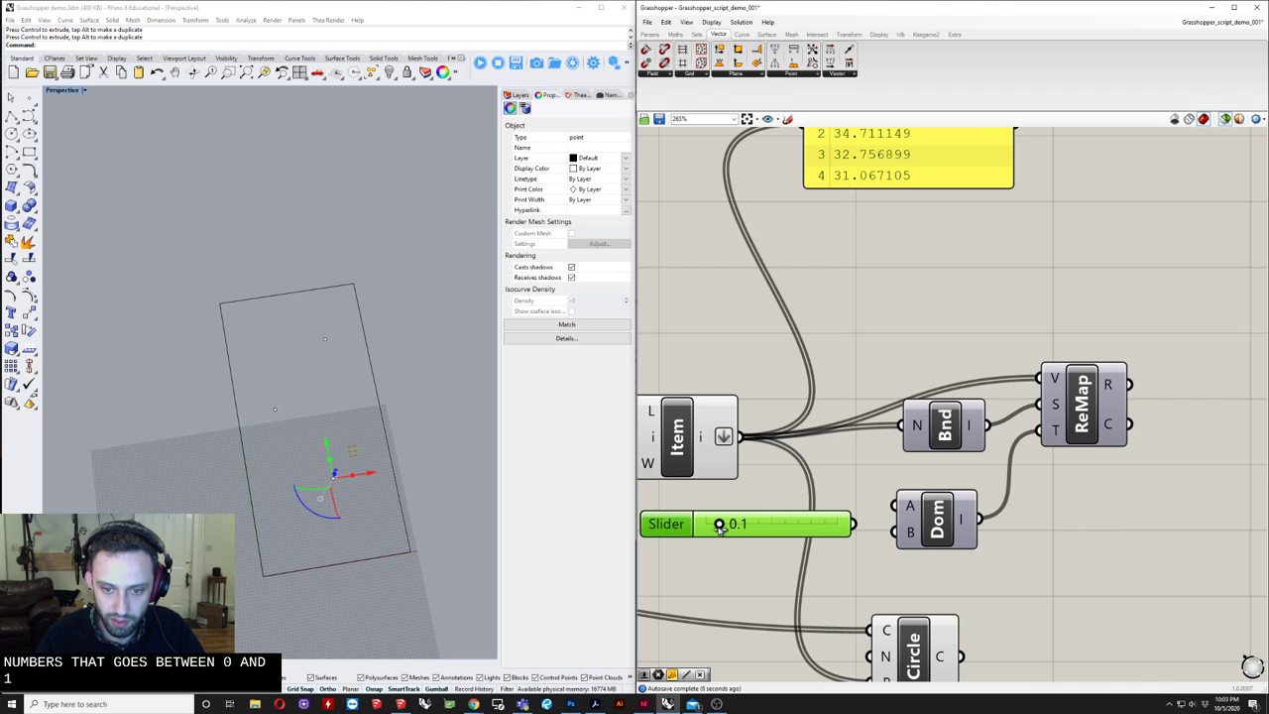
double_click(737, 561)
type("0.5")
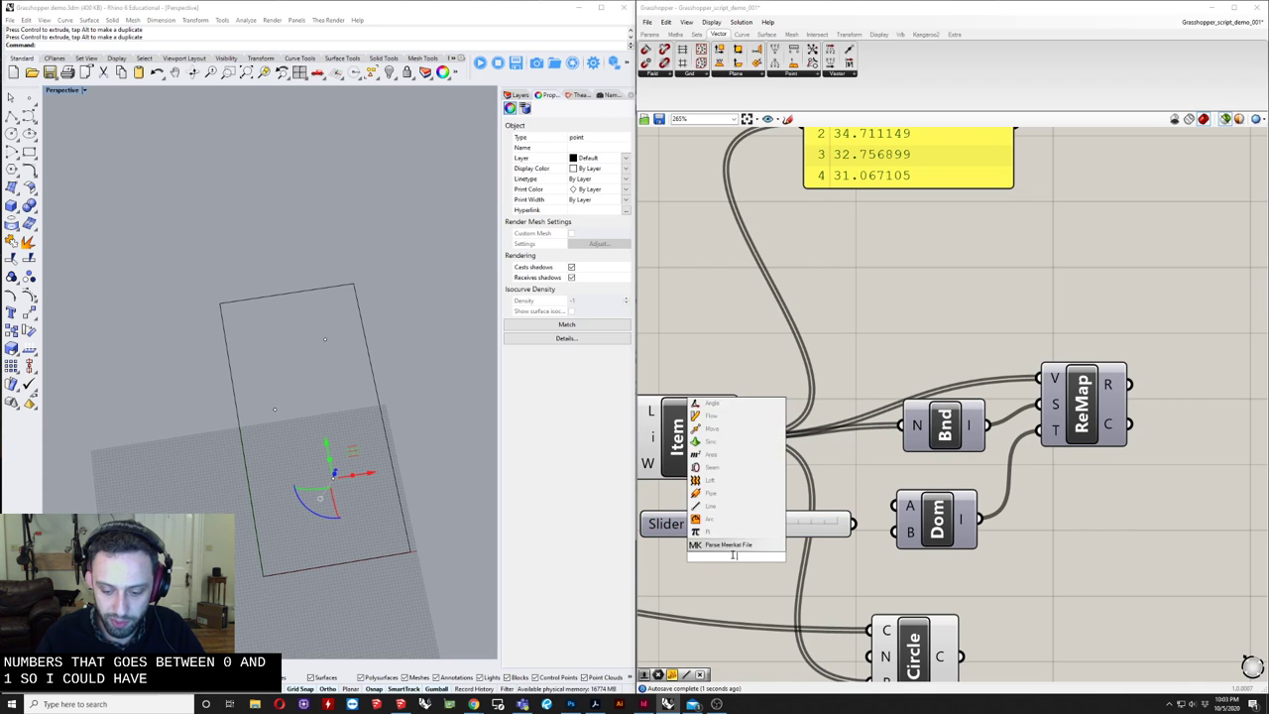
key("Return")
left_click_drag(762, 559, 660, 564)
left_click(659, 563)
key("Delete")
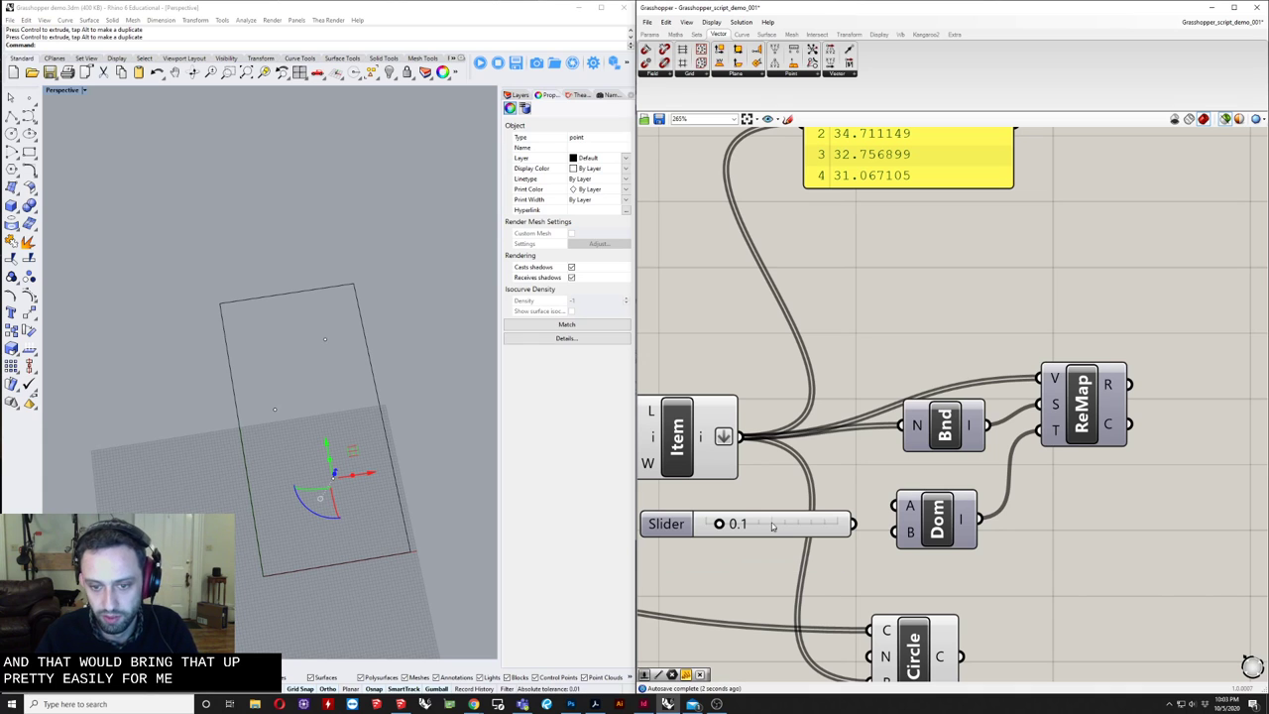
- Duplicate the 0.1 number slider so that two sliders sit beside the Domain component
left_click_drag(782, 524, 752, 556)
key("ctrl+c")
key("ctrl+v")
right_click_drag(801, 536, 903, 532)
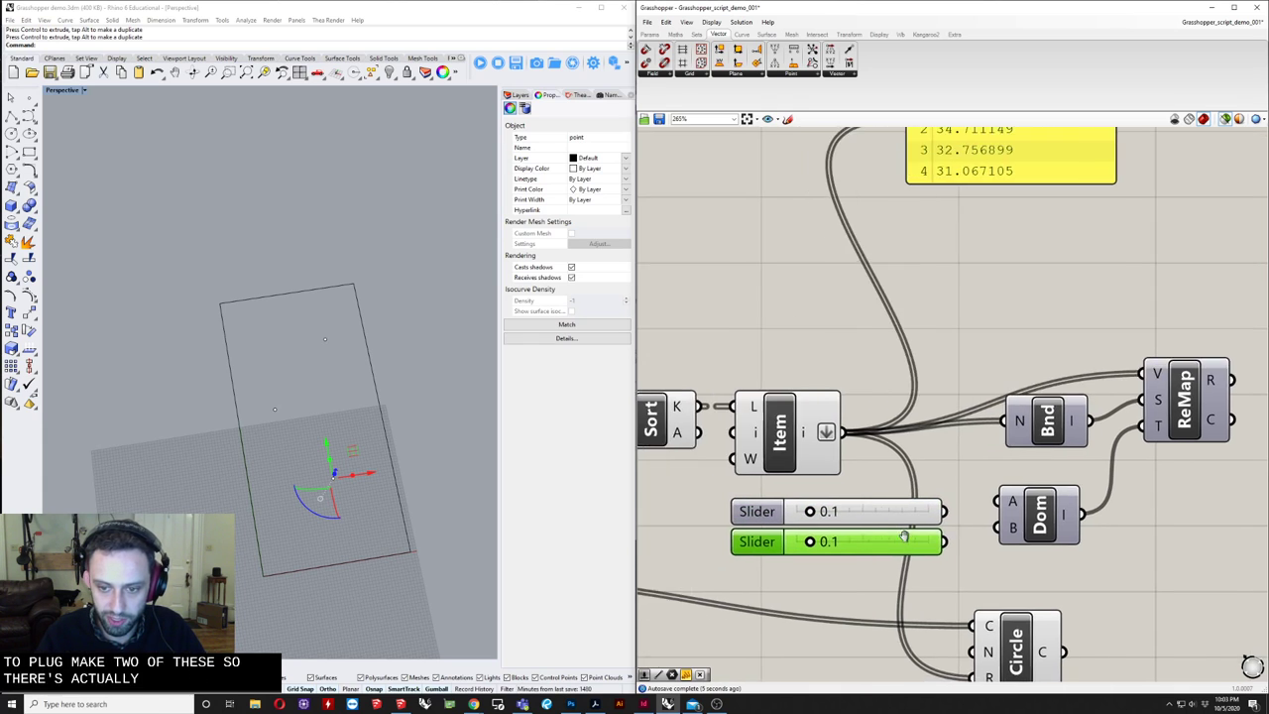
- Wire the two sliders into the Domain component's A and B inputs, setting the start to 0.0 and the end to 1.0
mouse_move(939, 513)
left_mouse_down()
mouse_move(997, 501)
mouse_move(997, 527)
mouse_move(945, 512)
left_mouse_up()
left_click_drag(855, 543, 1025, 548)
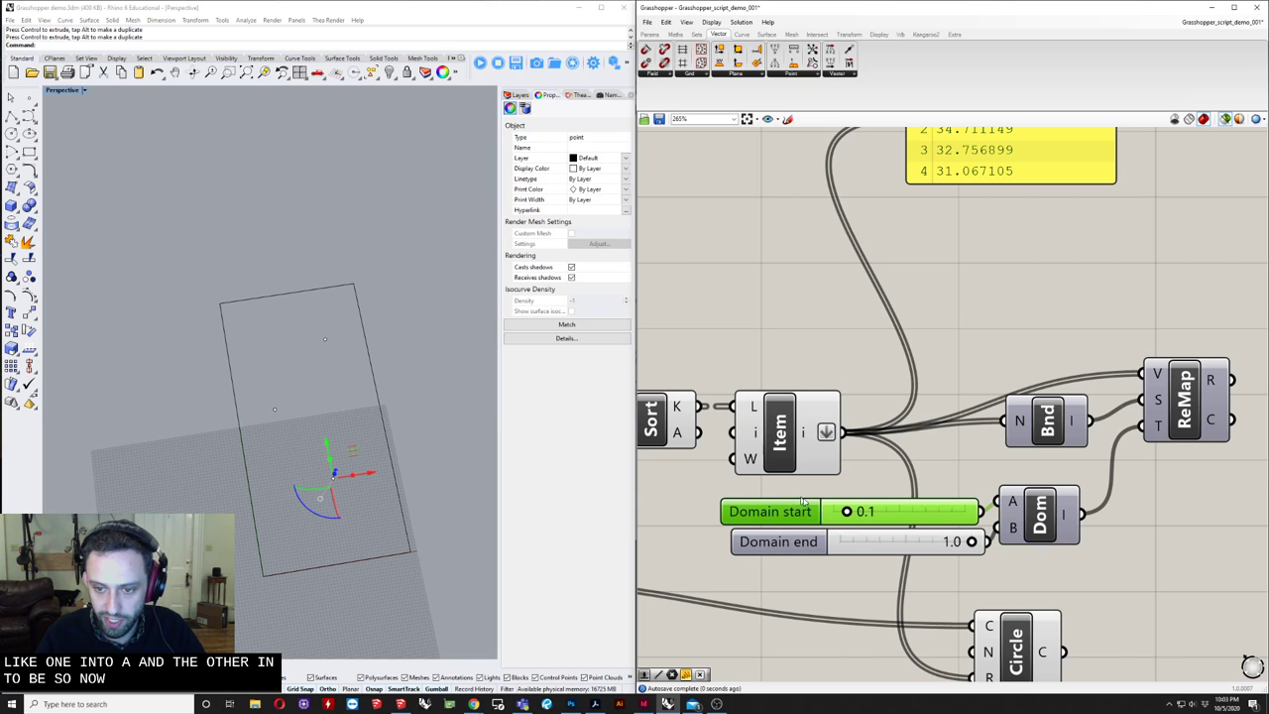
left_click_drag(846, 513, 832, 513)
right_click_drag(793, 515, 751, 528)
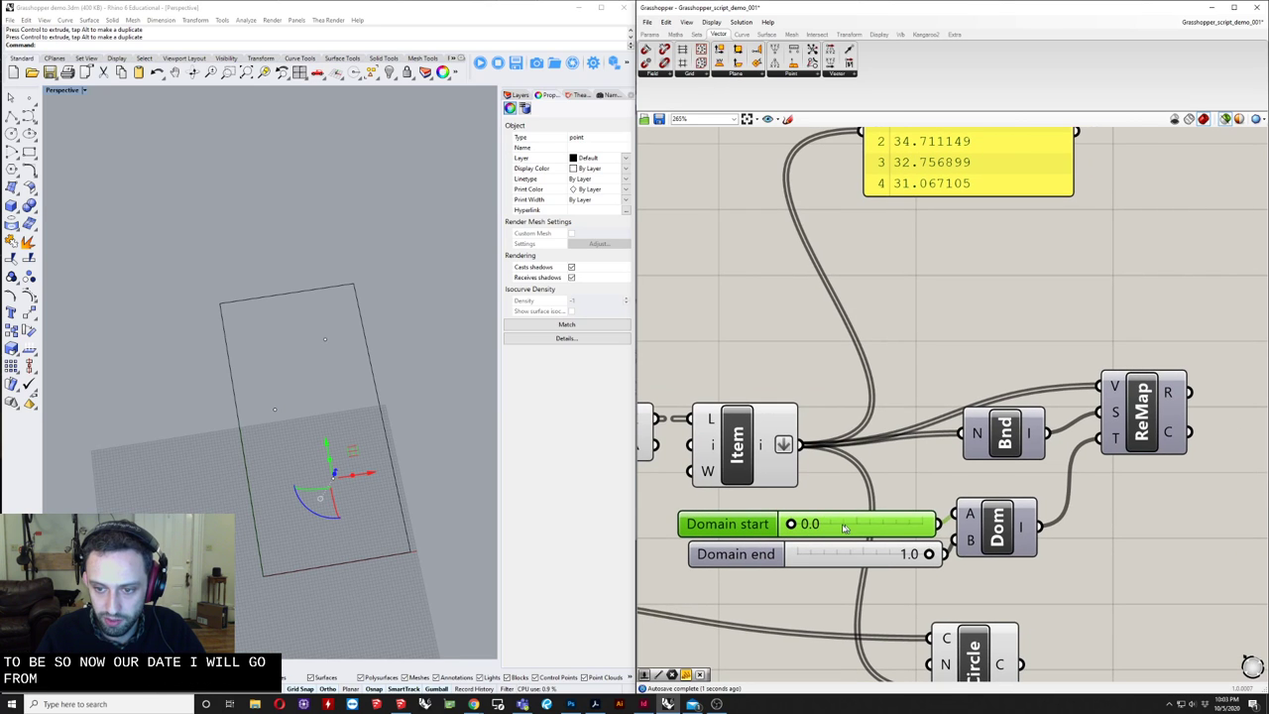
right_click_drag(843, 528, 754, 542)
left_click_drag(897, 544, 897, 557)
- Duplicate the values panel and wire ReMap's R output into the copy to show the remapped numbers
left_click(1051, 426)
scroll(1020, 427, "down", 3)
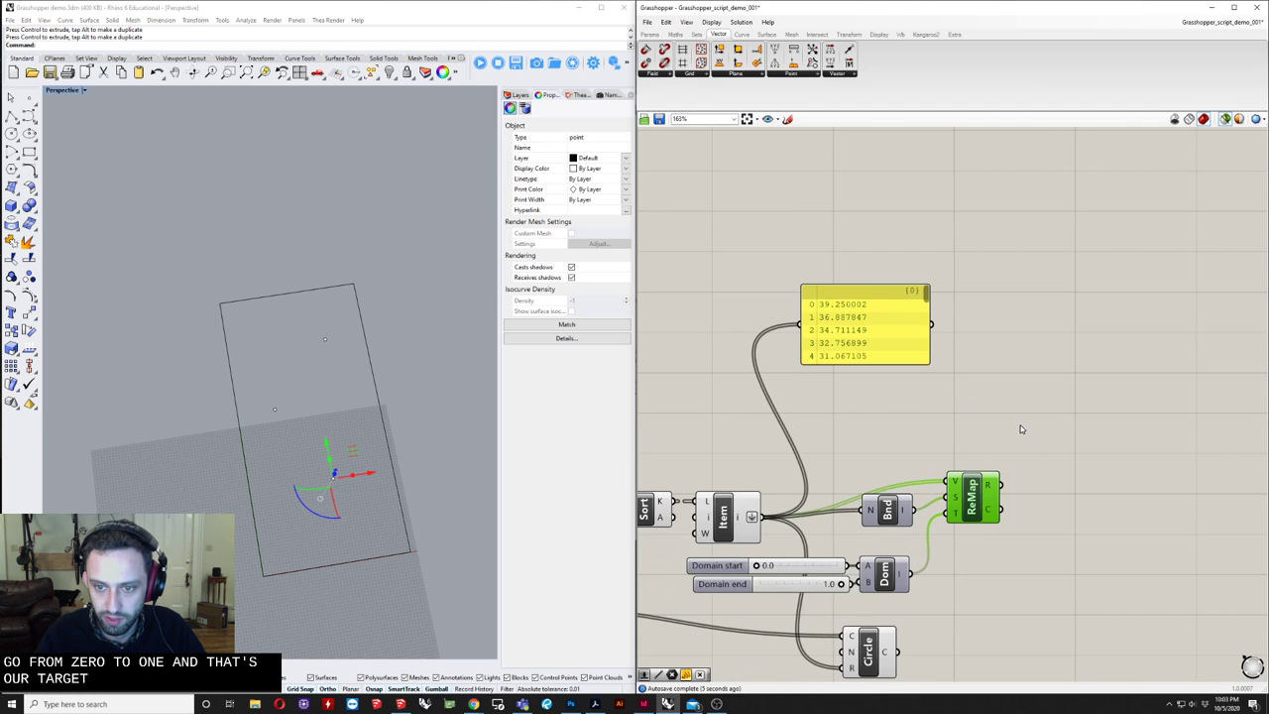
double_click(1020, 423)
right_click_drag(1079, 519, 1002, 491)
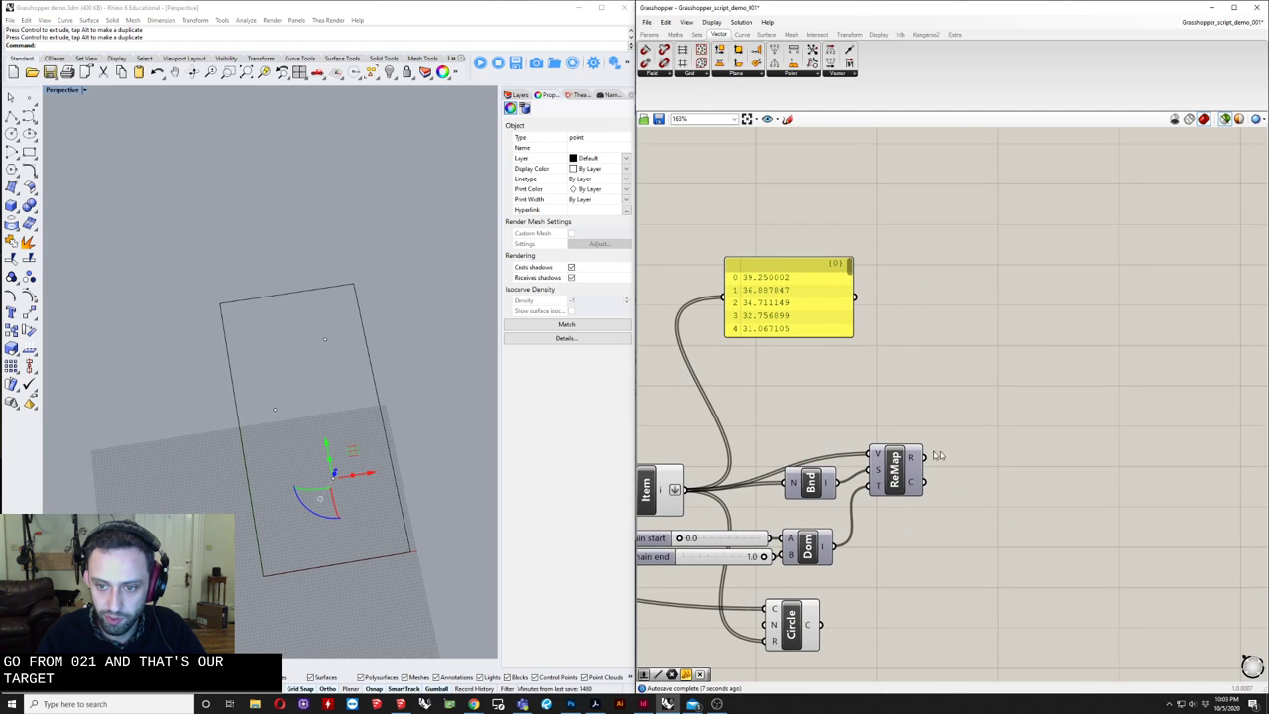
left_click(808, 308)
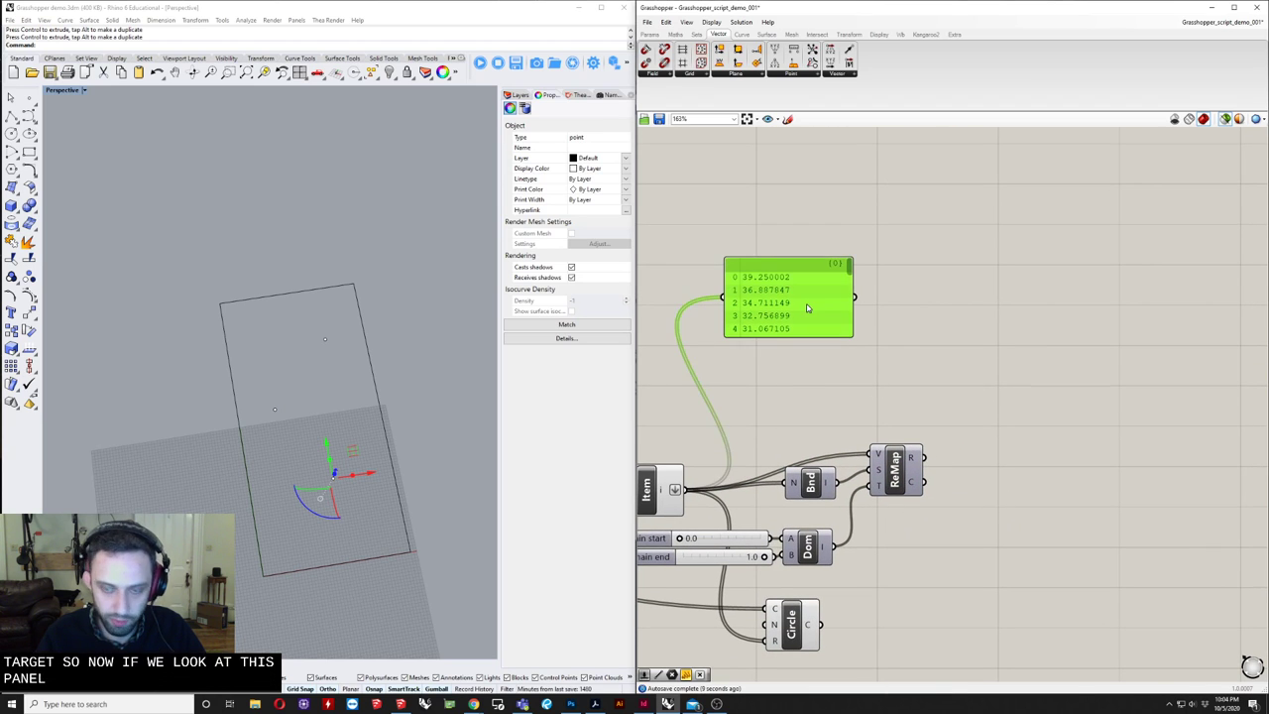
left_click_drag(808, 302, 976, 342, "alt")
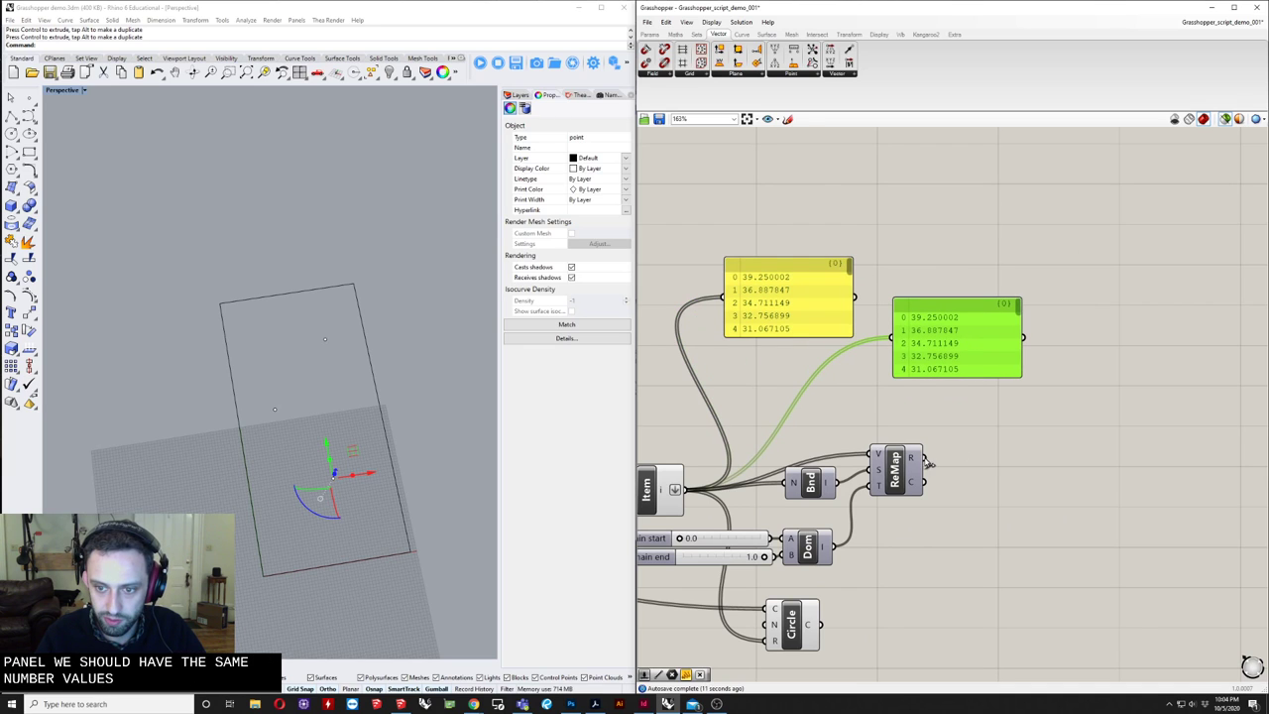
left_click_drag(924, 457, 892, 337)
left_click_drag(1009, 315, 1050, 329)
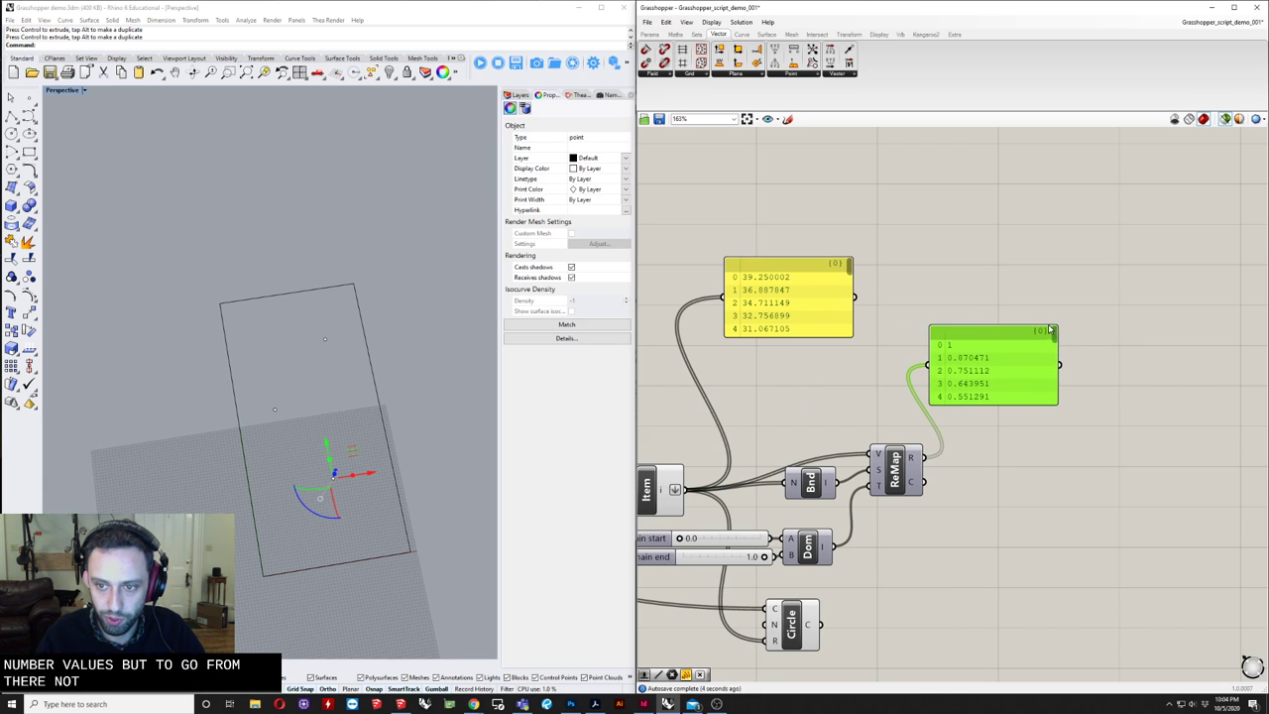
- Test the remapped values' range with a duplicate Bounds component on ReMap's R output, and delete the duplicate
right_click_drag(953, 462, 1018, 461)
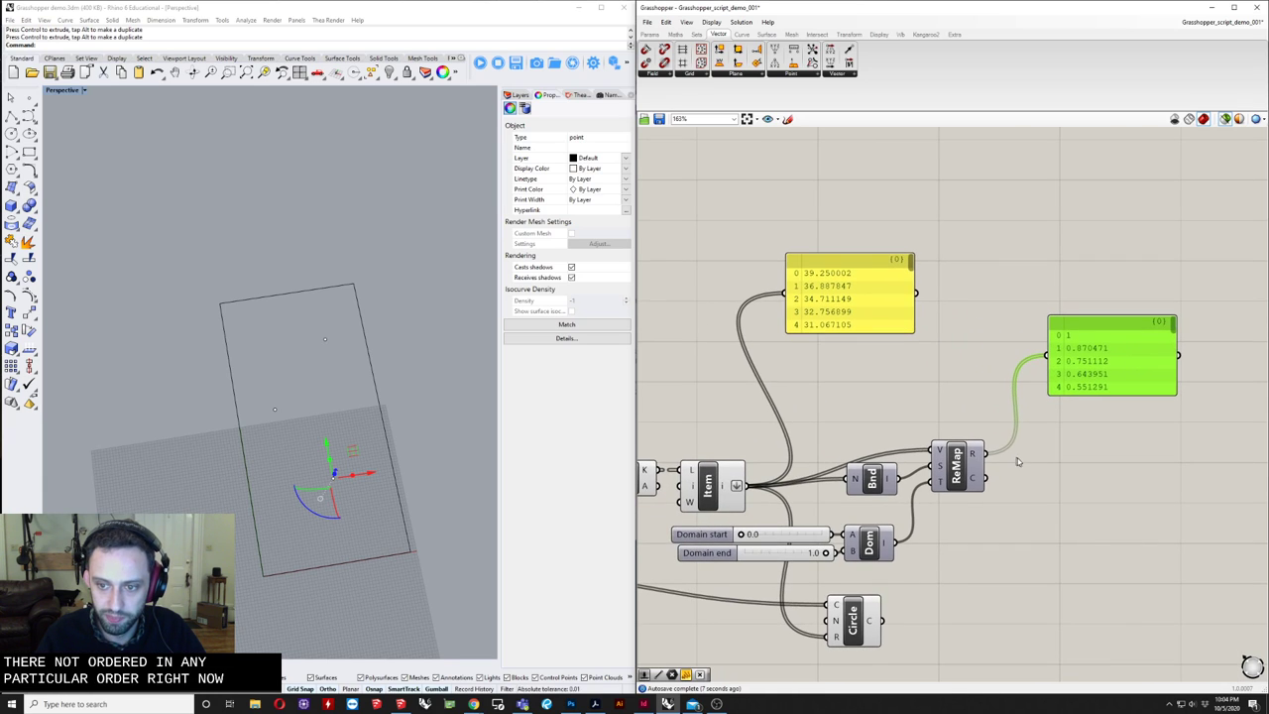
left_click(873, 481)
left_click_drag(872, 481, 1071, 516, "alt")
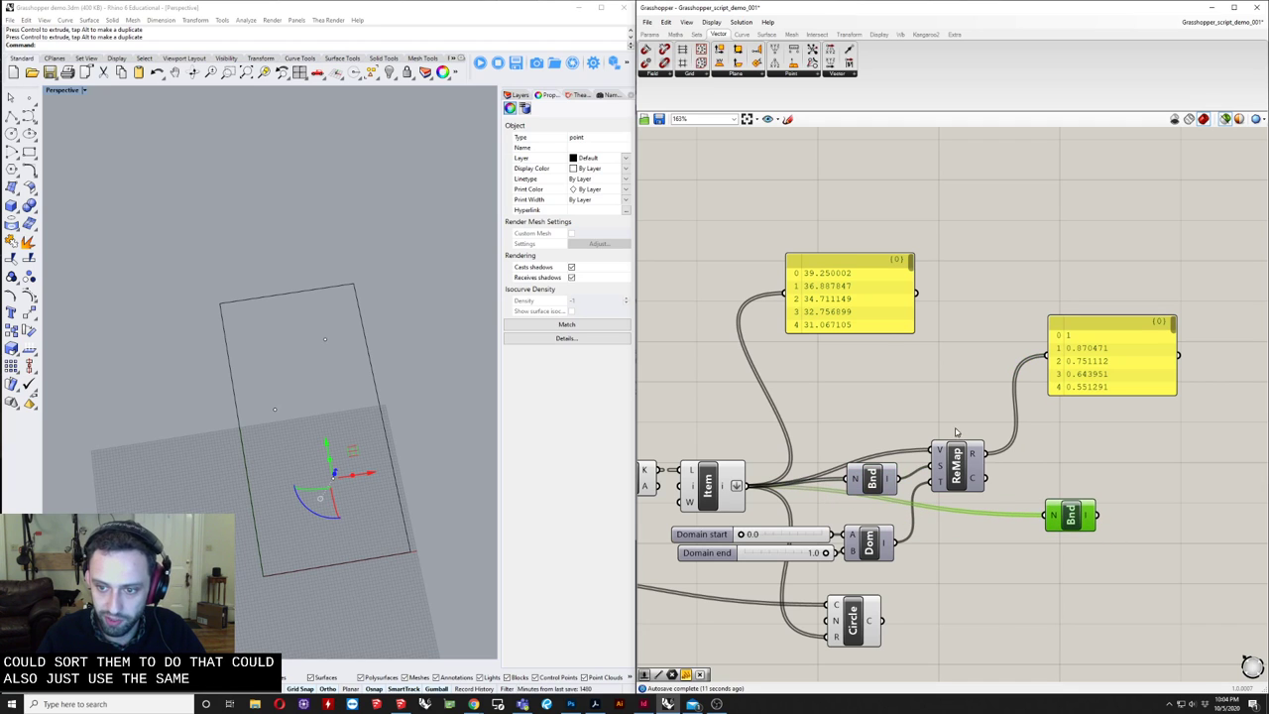
left_click_drag(989, 459, 1057, 477)
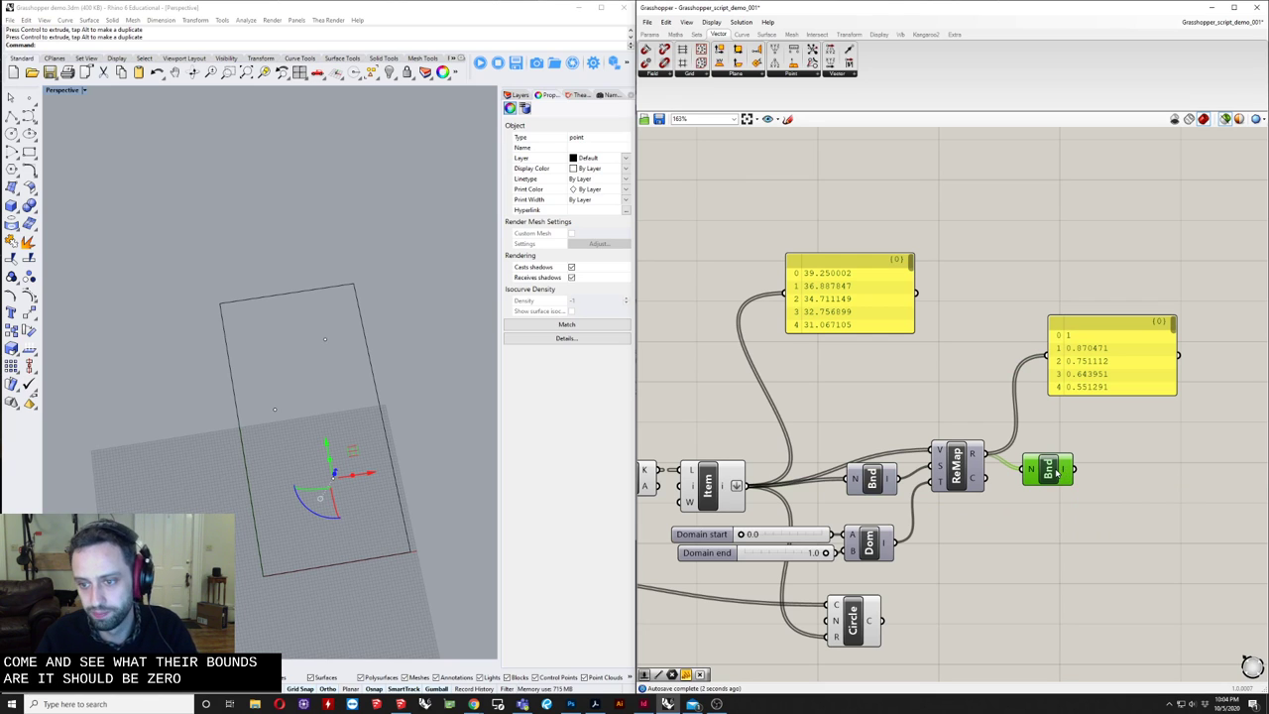
key("Delete")
- Add a Multiplication component and wire ReMap's R output into its A input
right_click_drag(1019, 503, 972, 477)
left_click(1060, 313)
left_click(1101, 594)
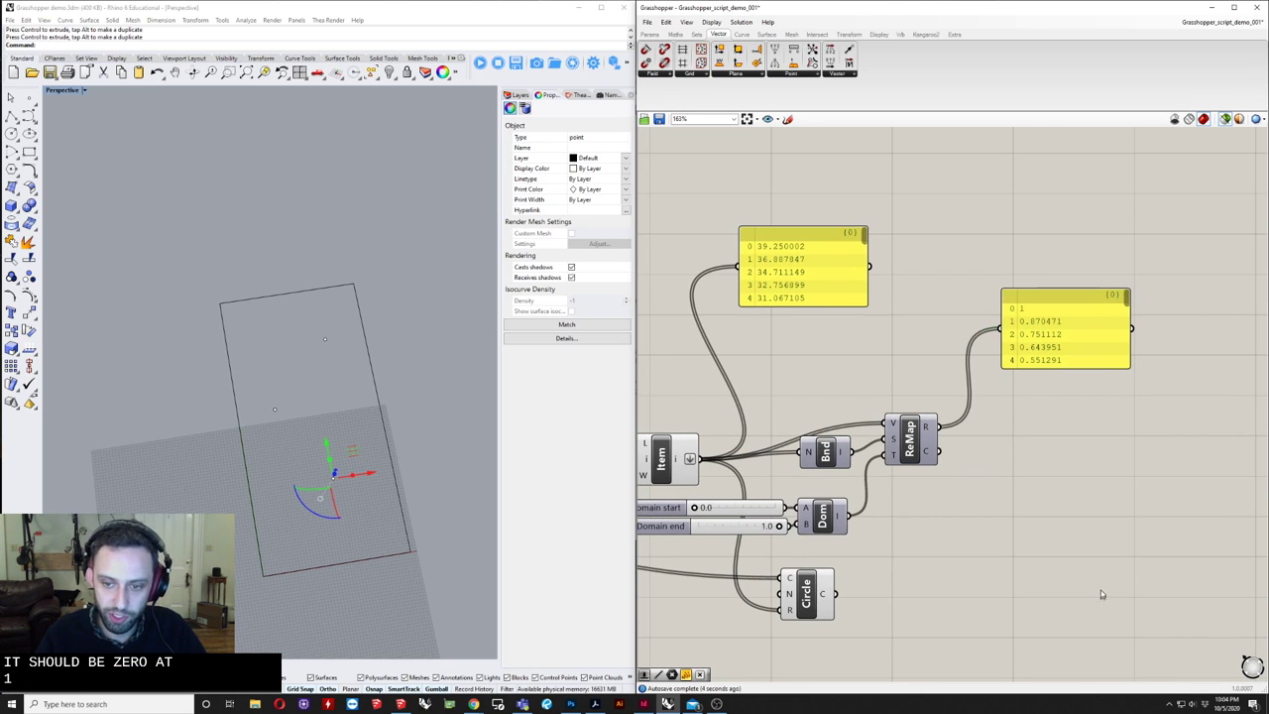
double_click(1094, 585)
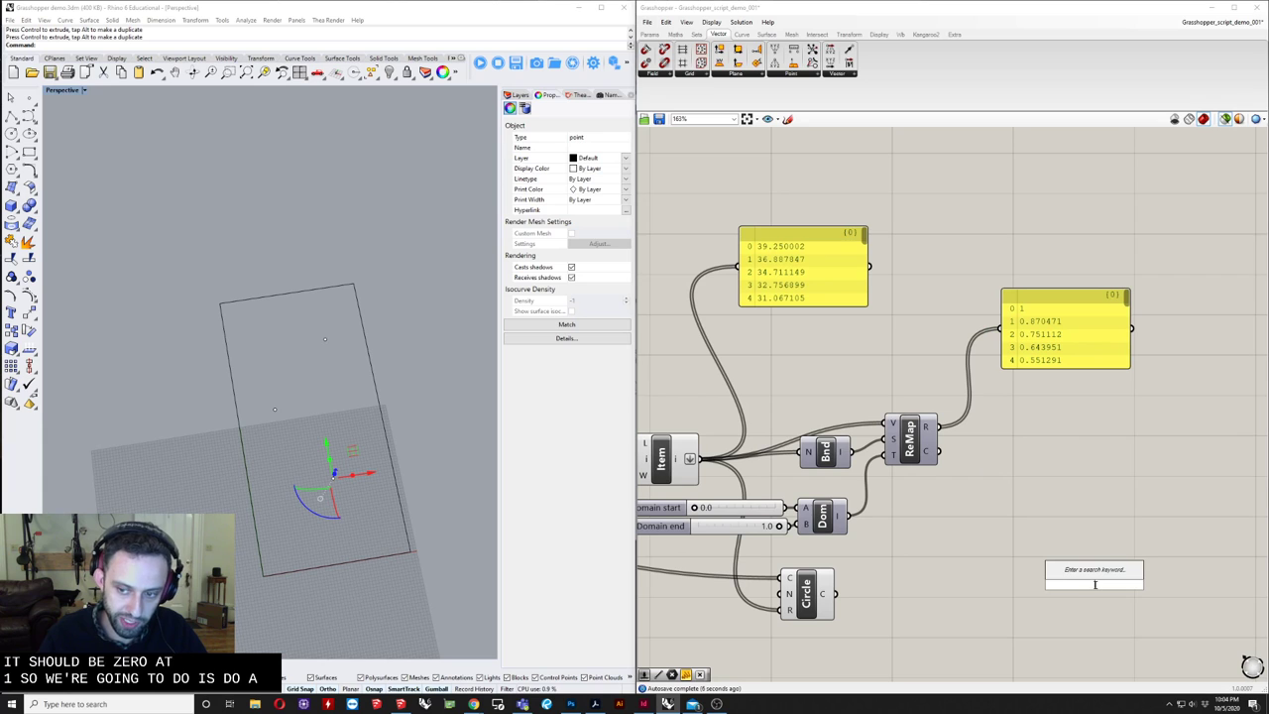
type("mu")
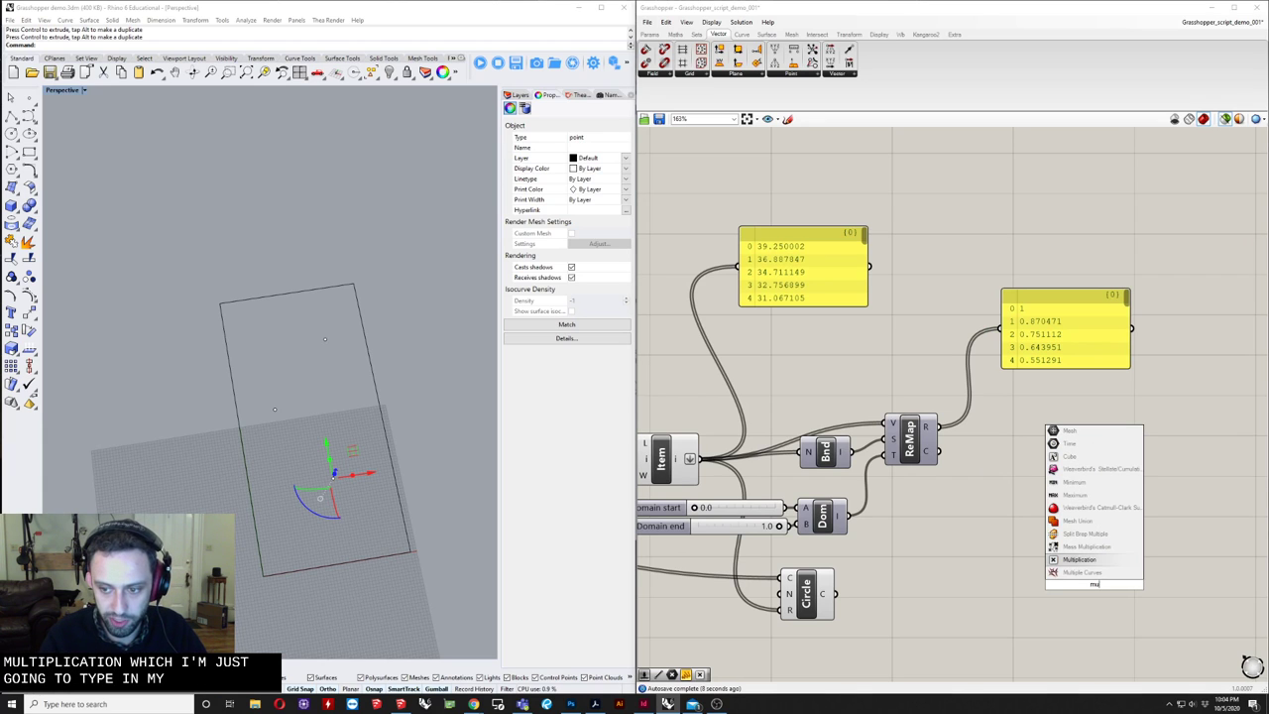
left_click(1080, 561)
scroll(1078, 580, "up", 3)
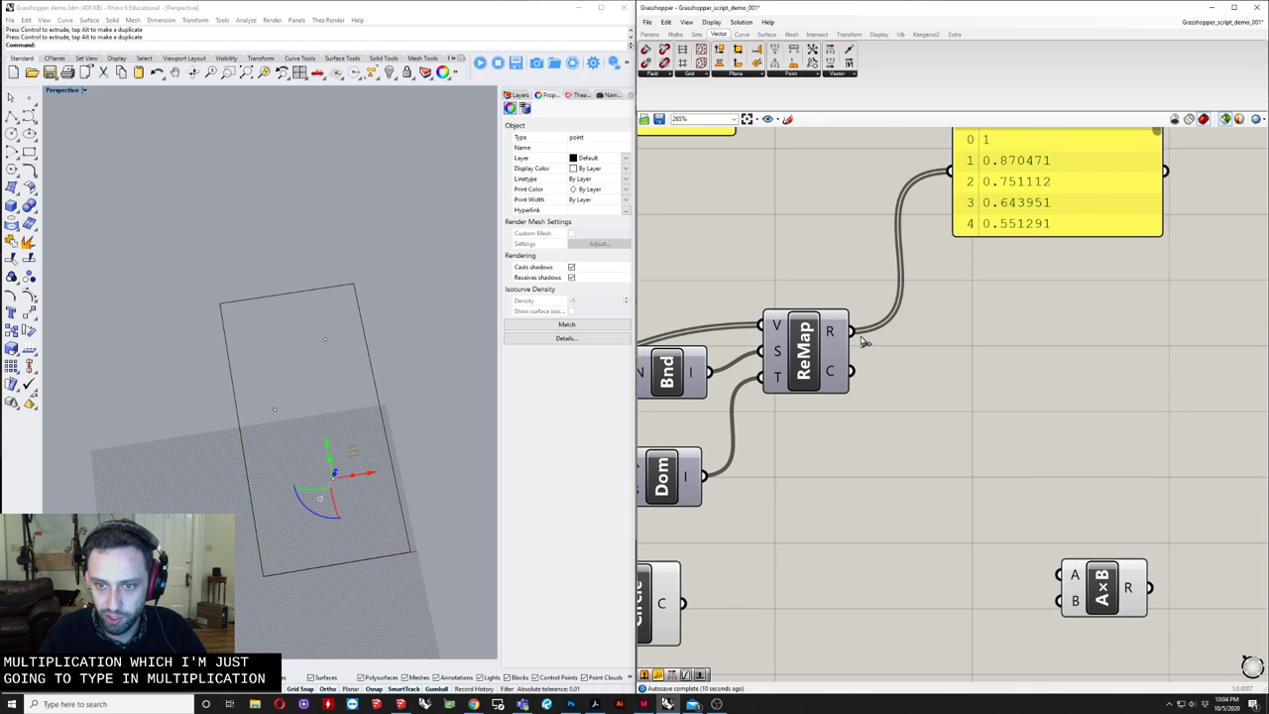
left_click_drag(851, 331, 1094, 477)
- Add a number slider for the target radius with a 0 to 10 range, switch it to floating-point rounding, and set it to 1.321
double_click(835, 546)
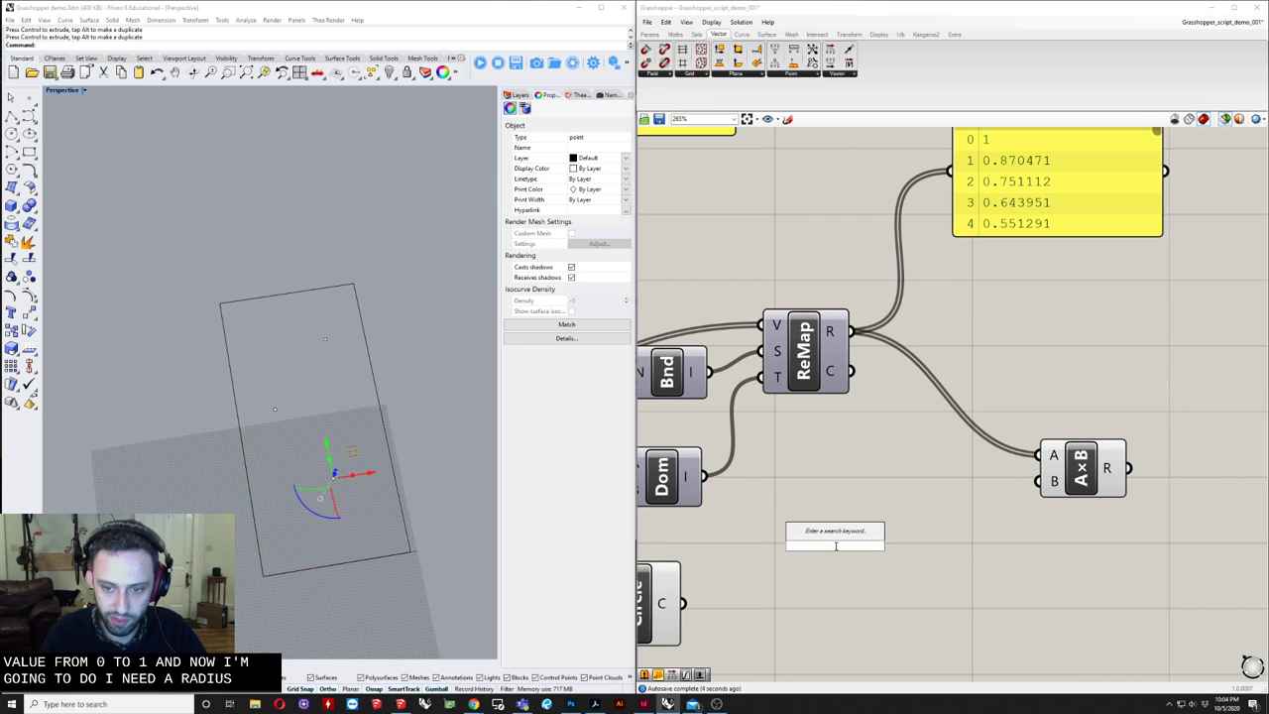
type("2")
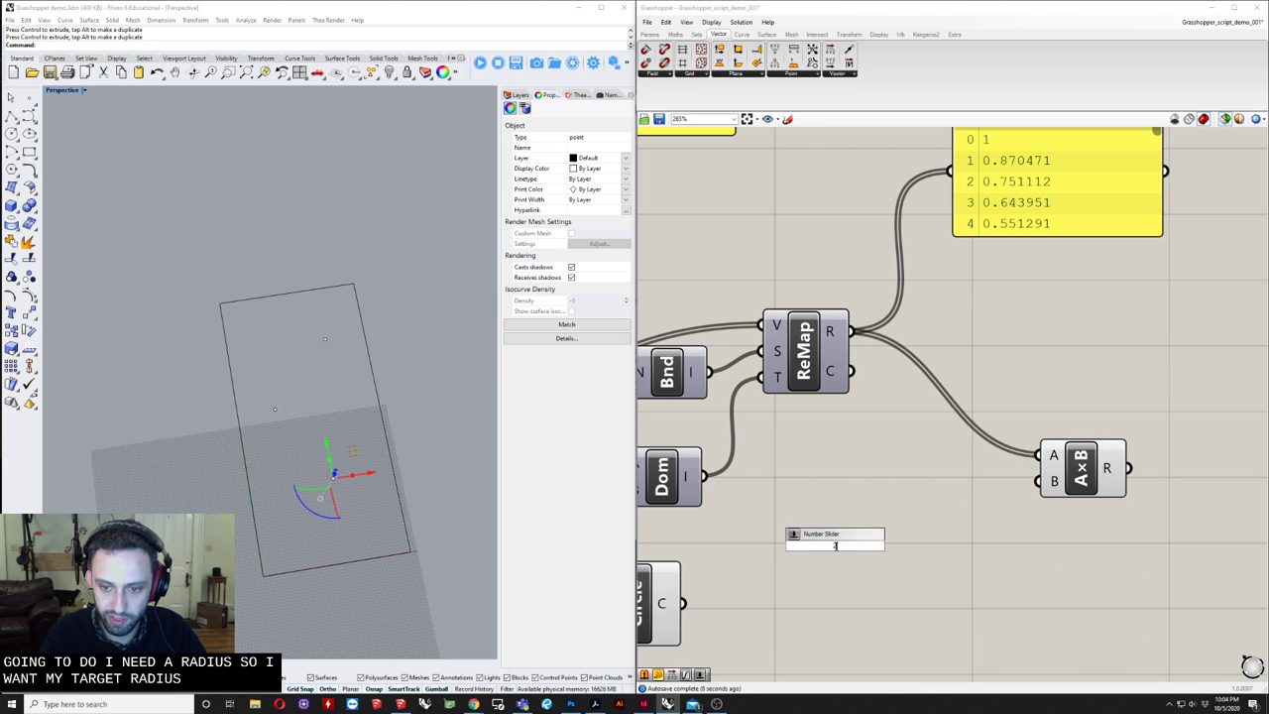
key("Return")
right_click(837, 547)
left_click(859, 589)
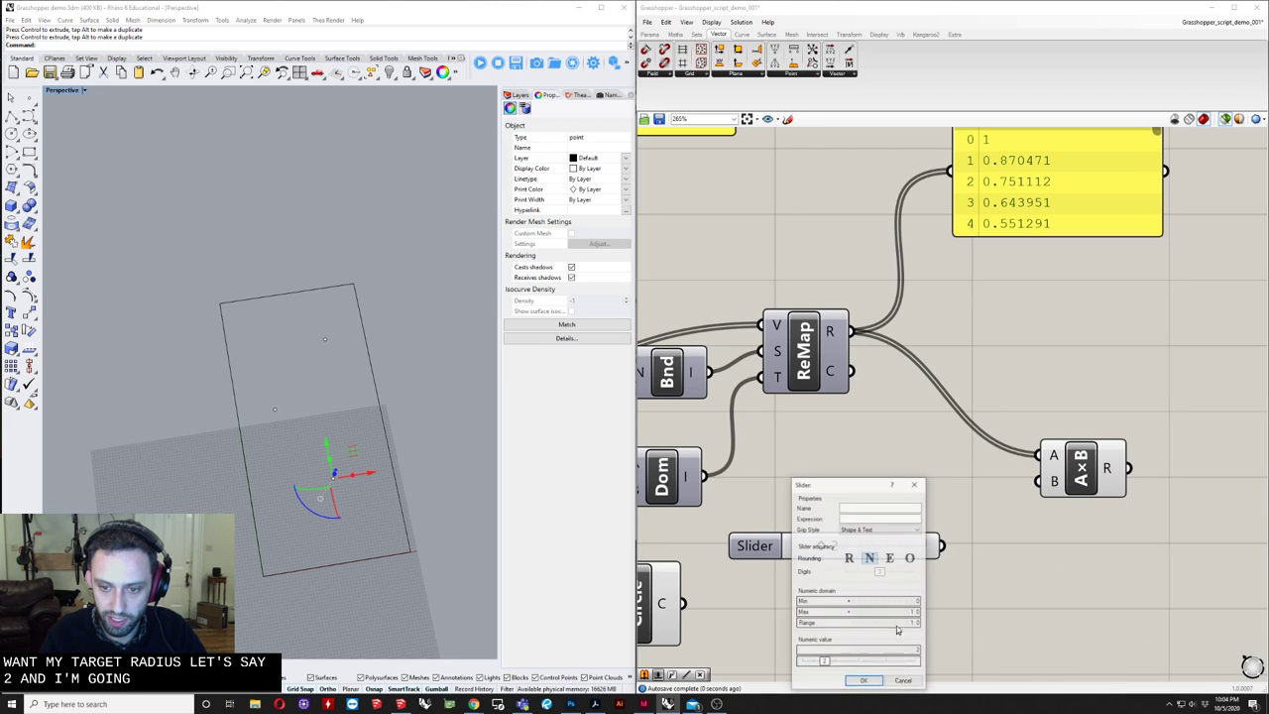
left_click(850, 558)
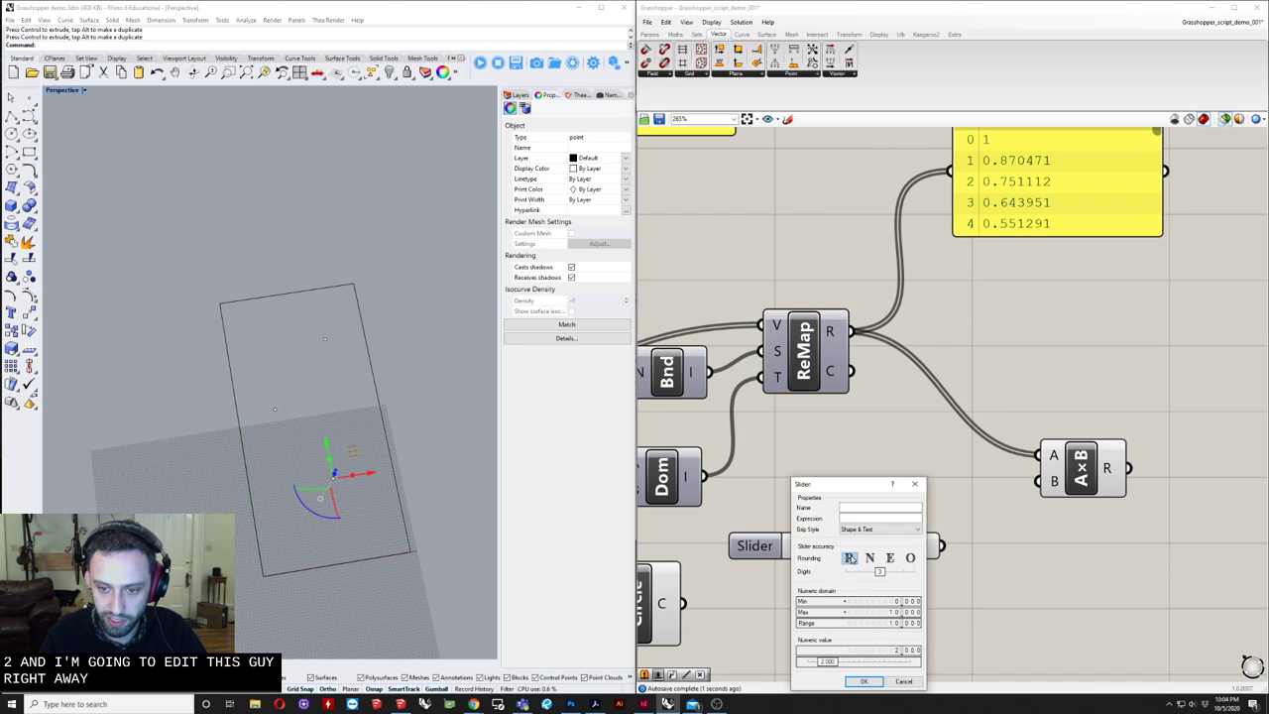
left_click(863, 681)
mouse_move(819, 546)
left_mouse_down()
mouse_move(908, 546)
mouse_move(799, 547)
left_mouse_up()
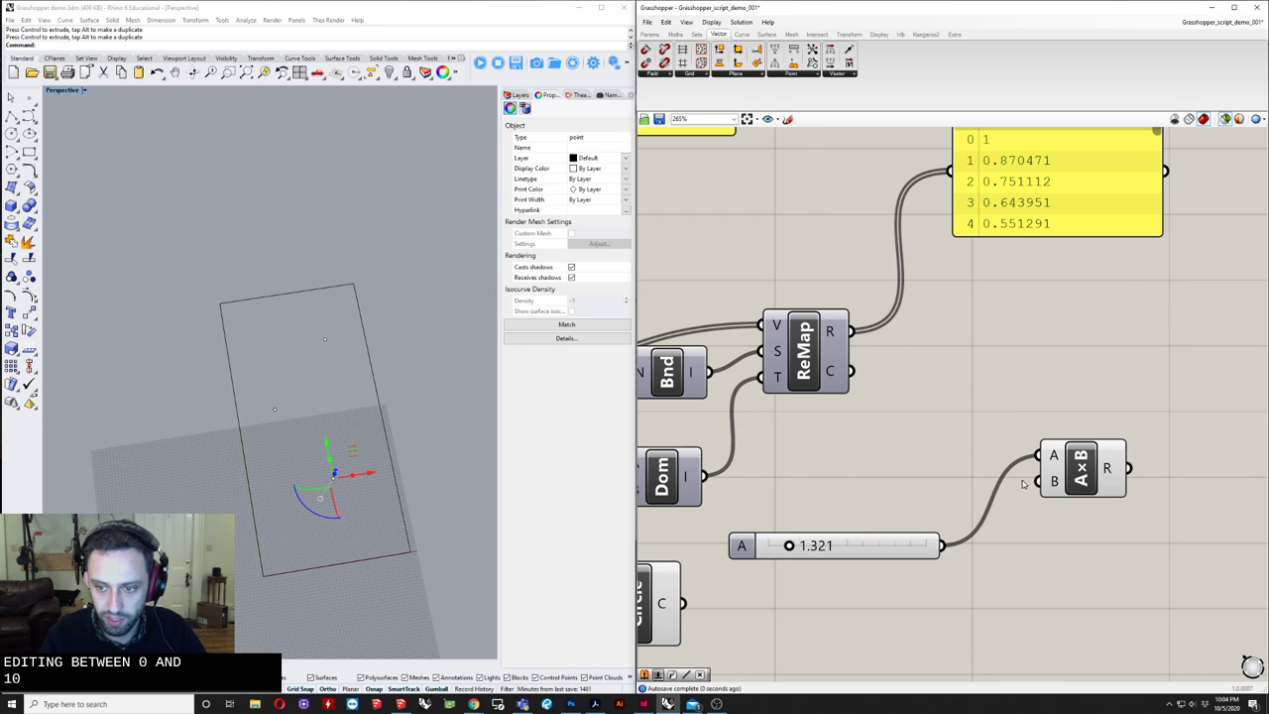
- Wire the radius slider into the Multiplication component's B input and set the slider to 1.662
right_click(886, 547)
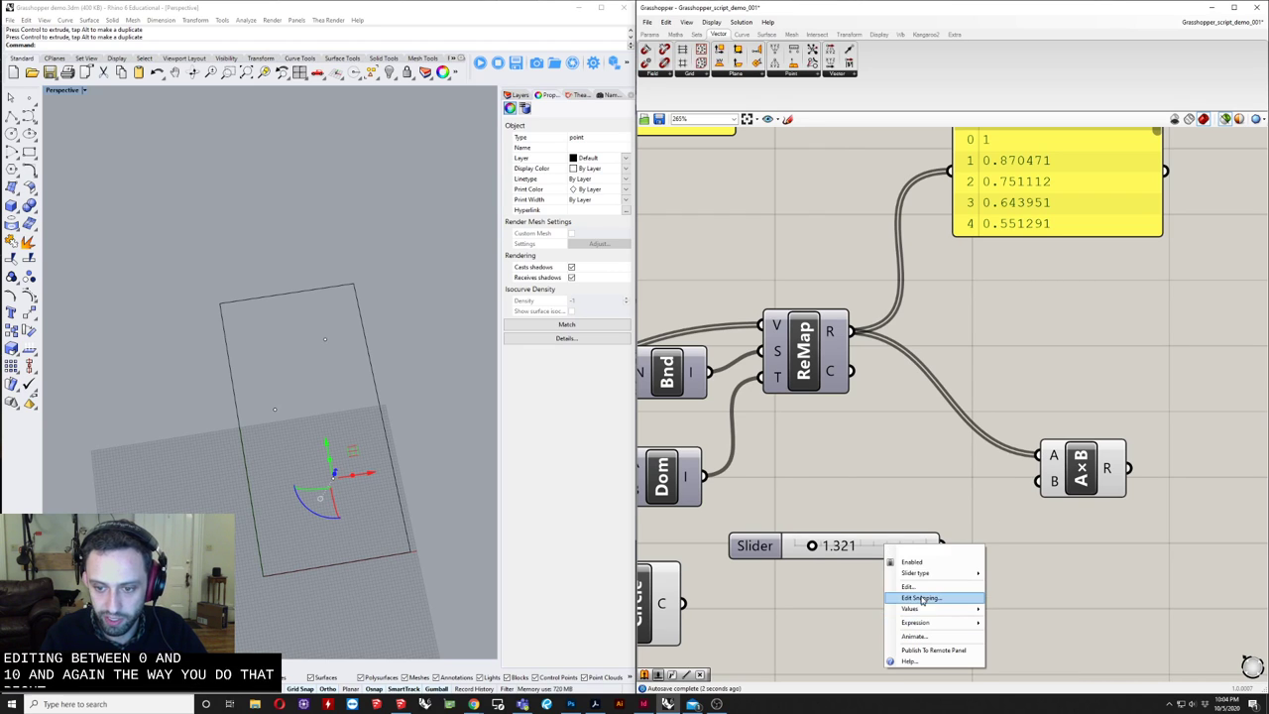
left_click(934, 547)
left_click_drag(939, 545, 1039, 482)
scroll(992, 516, "down", 3)
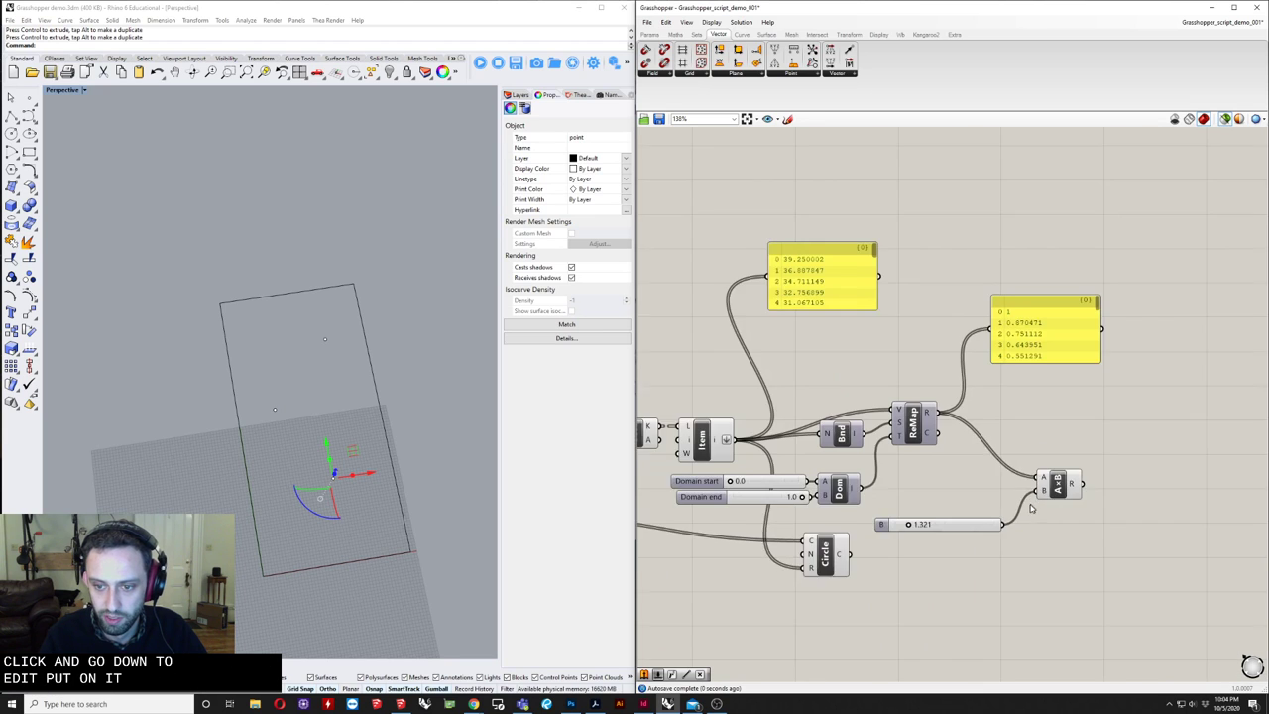
scroll(958, 510, "up", 2)
scroll(871, 499, "down", 1)
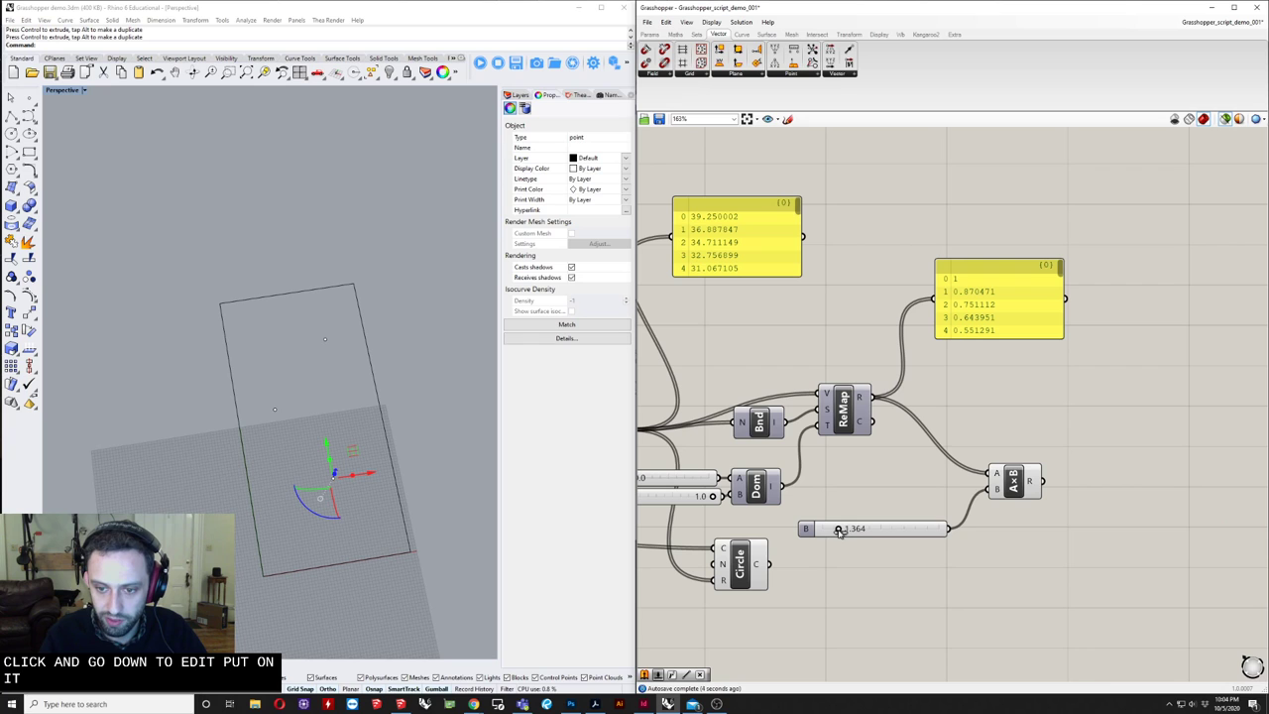
- Move the Circle component past the Multiplication component and replace its radius input with Multiplication's R output
left_click_drag(736, 575, 1155, 445)
right_click_drag(1017, 502, 918, 513)
left_click(913, 496)
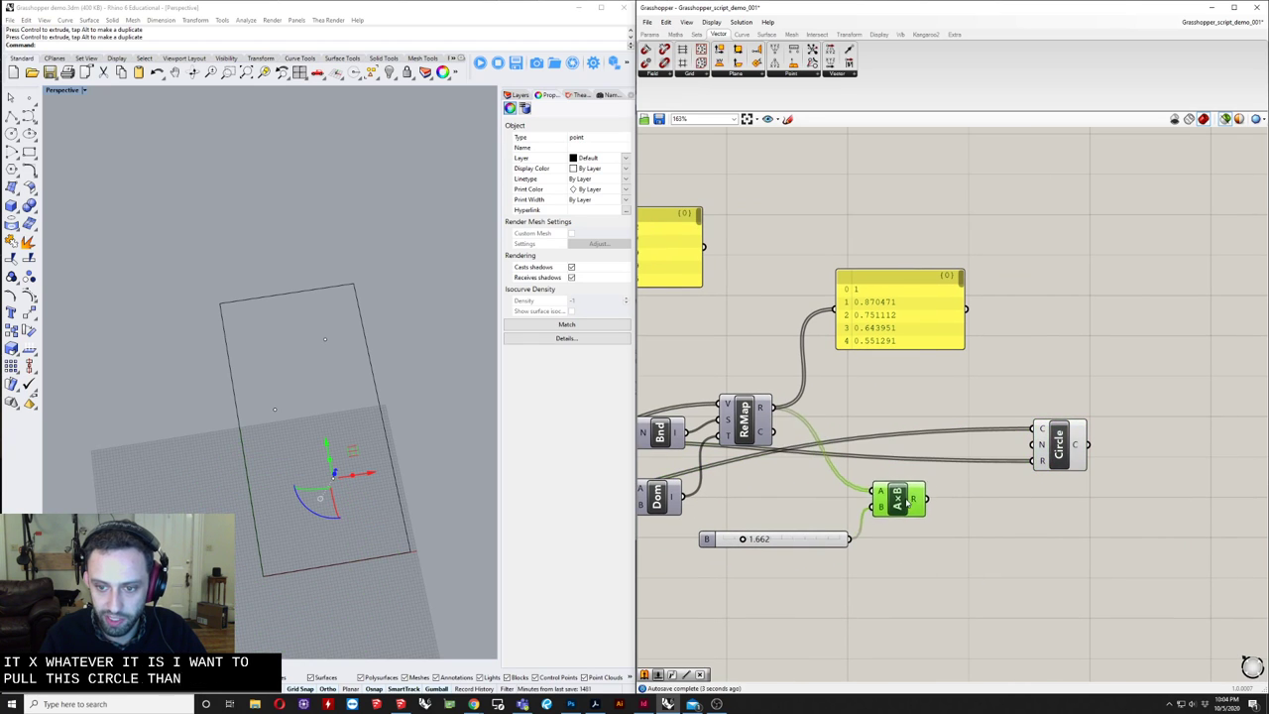
scroll(927, 518, "up", 3)
left_click_drag(918, 546, 1054, 495)
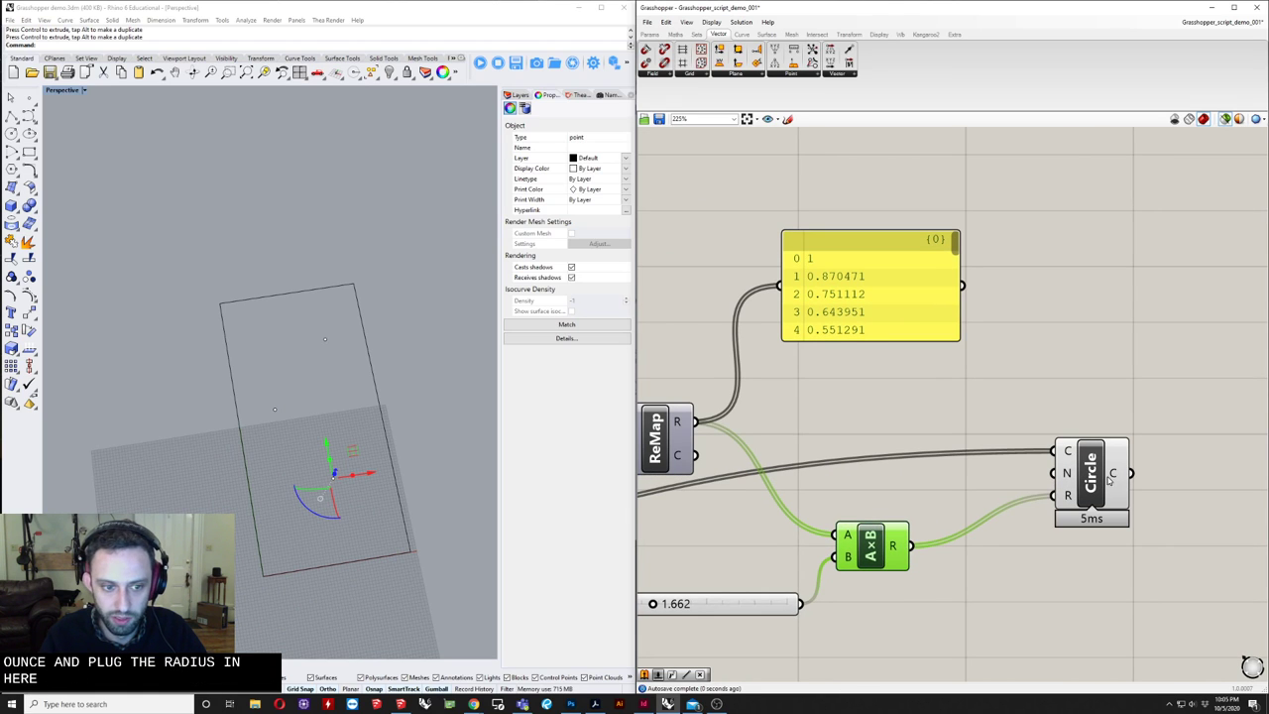
left_click(1091, 474)
scroll(1090, 473, "down", 1)
scroll(335, 543, "up", 5)
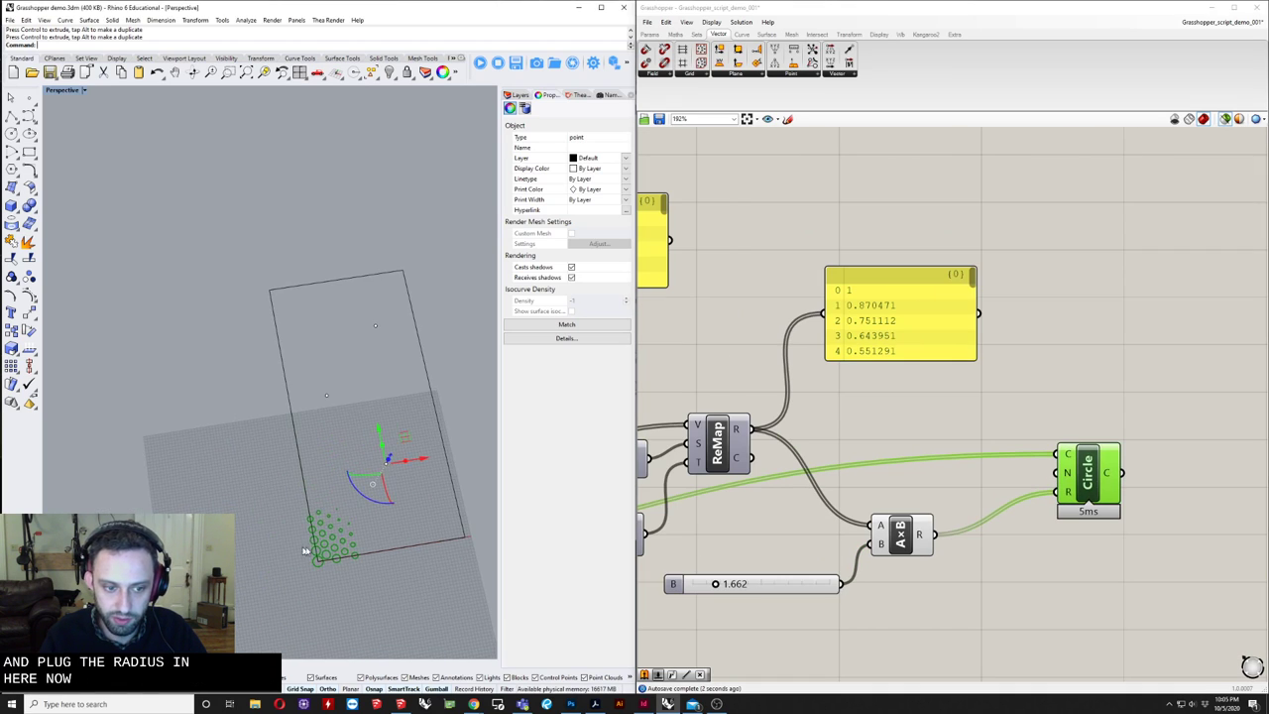
scroll(335, 544, "up", 1)
- Enlarge the hexagonal grid to fill the panel by setting Extent X to 16 and Extent Y to 27
scroll(335, 543, "down", 6)
scroll(860, 496, "down", 4)
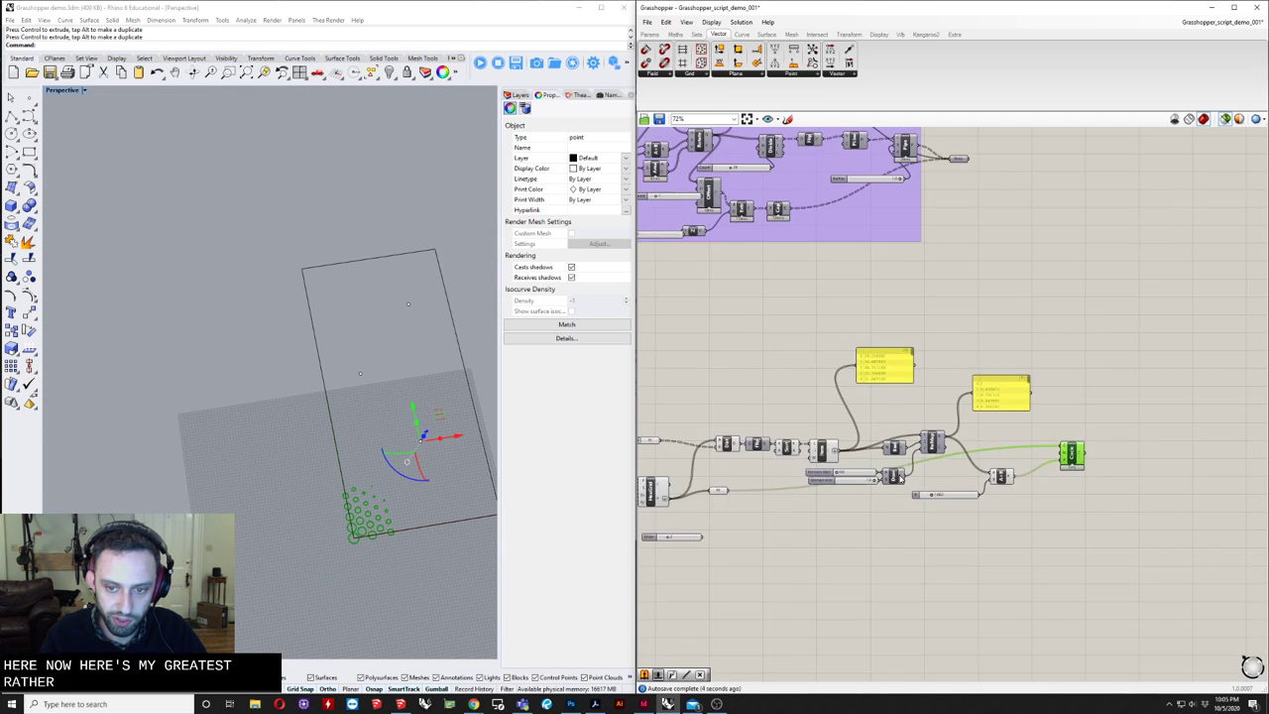
scroll(861, 495, "up", 5)
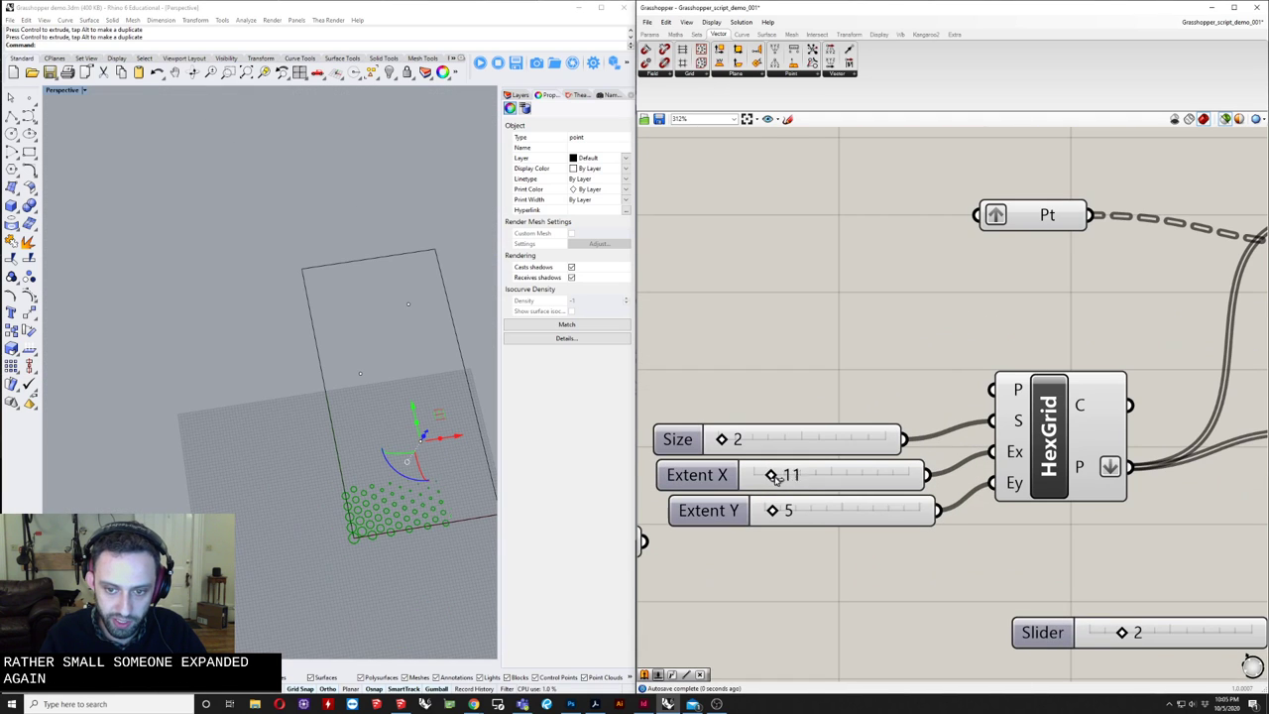
left_click_drag(785, 478, 782, 478)
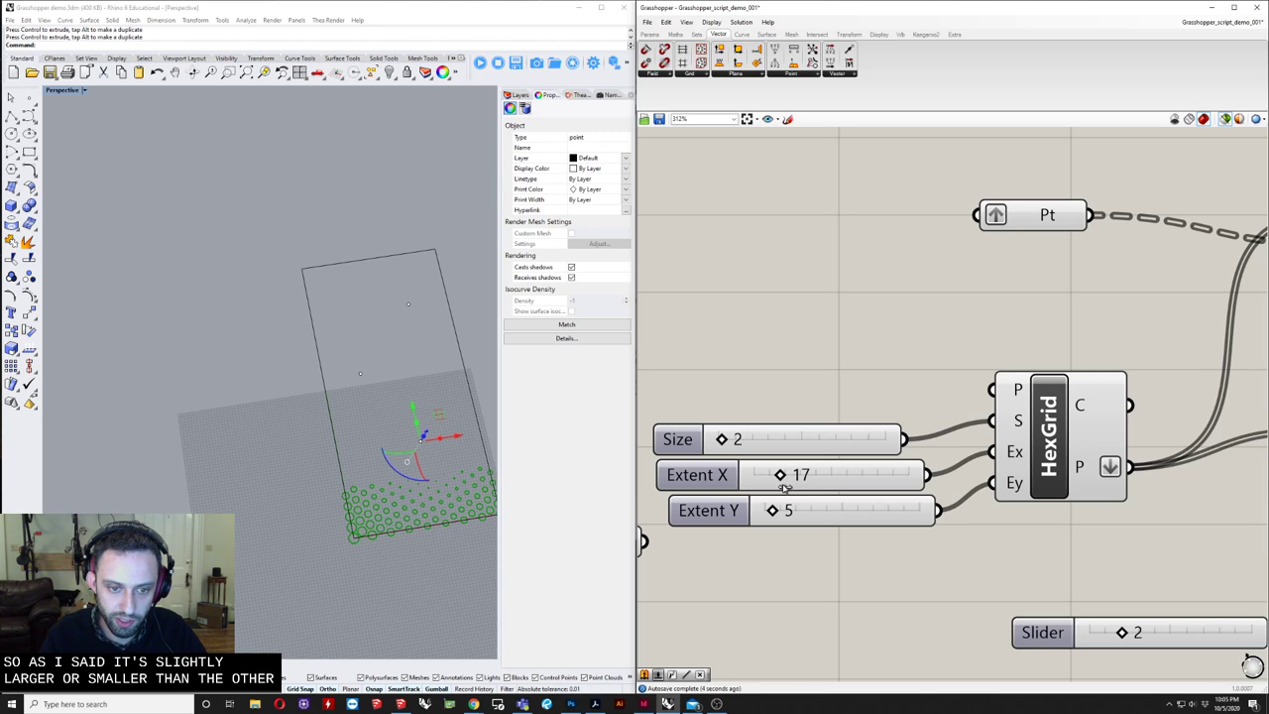
left_click_drag(781, 483, 800, 511)
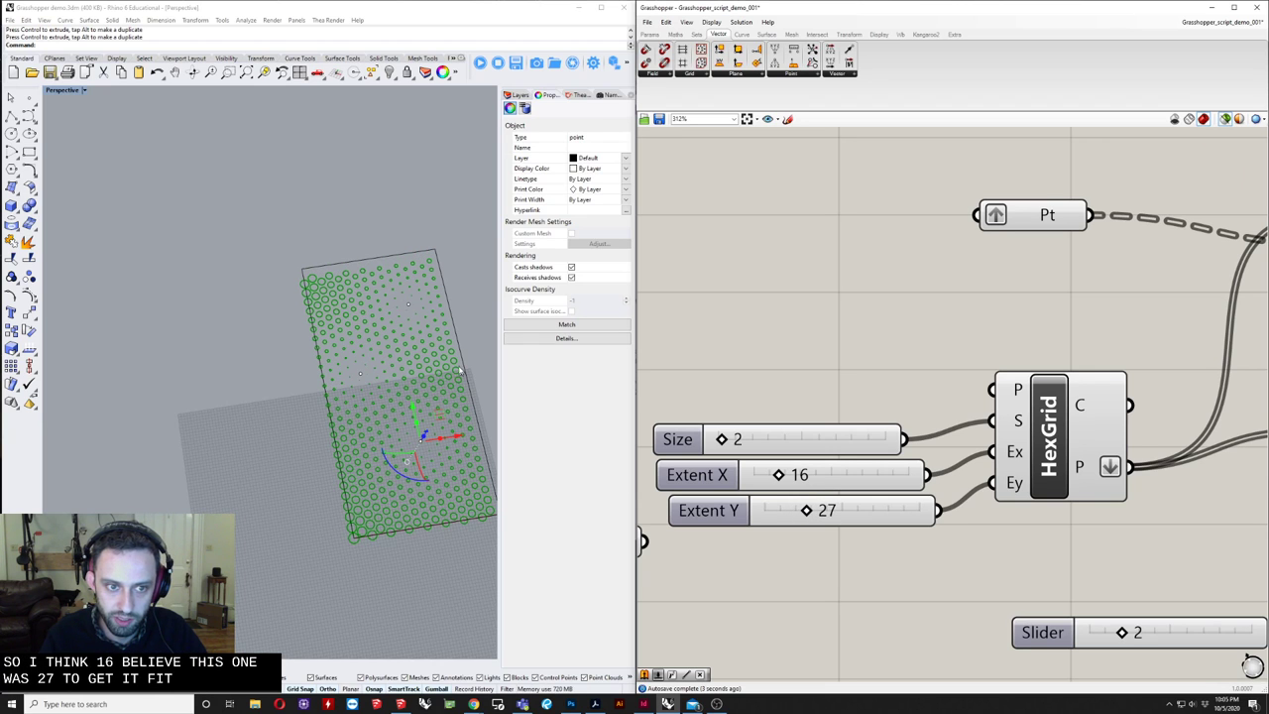
- Examine how the circles fit the panel outline and how their sizes vary around the attractor points
right_click_drag(459, 370, 395, 396)
scroll(447, 386, "up", 6)
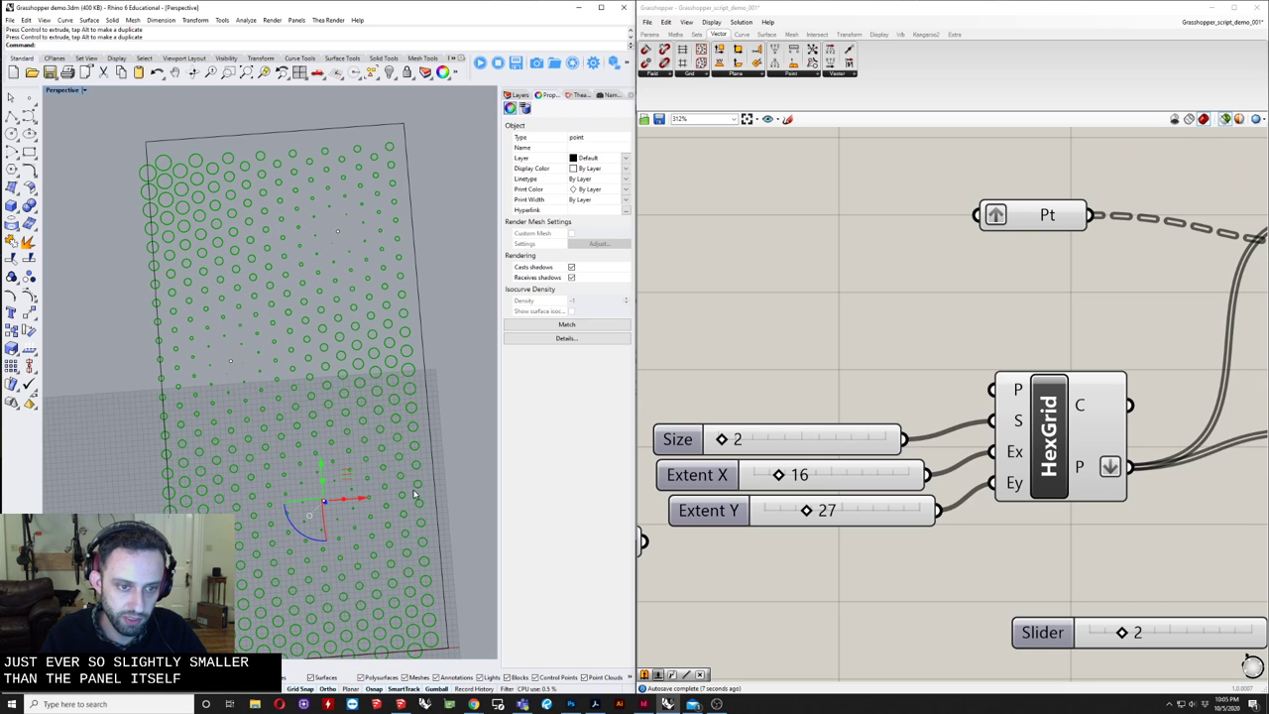
right_click_drag(996, 364, 834, 343)
scroll(835, 343, "down", 6)
right_click_drag(1251, 413, 763, 525)
scroll(1013, 458, "up", 4)
right_click_drag(987, 471, 1023, 495)
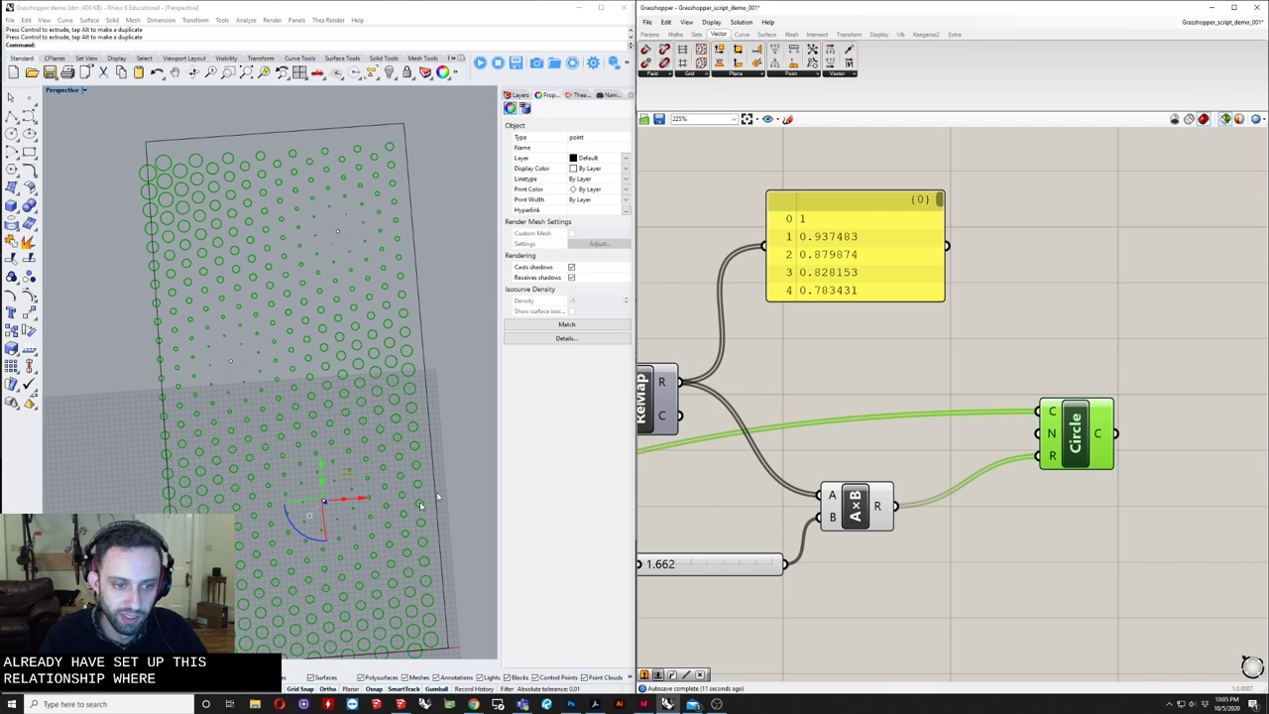
scroll(339, 541, "up", 4)
right_click_drag(268, 448, 247, 449)
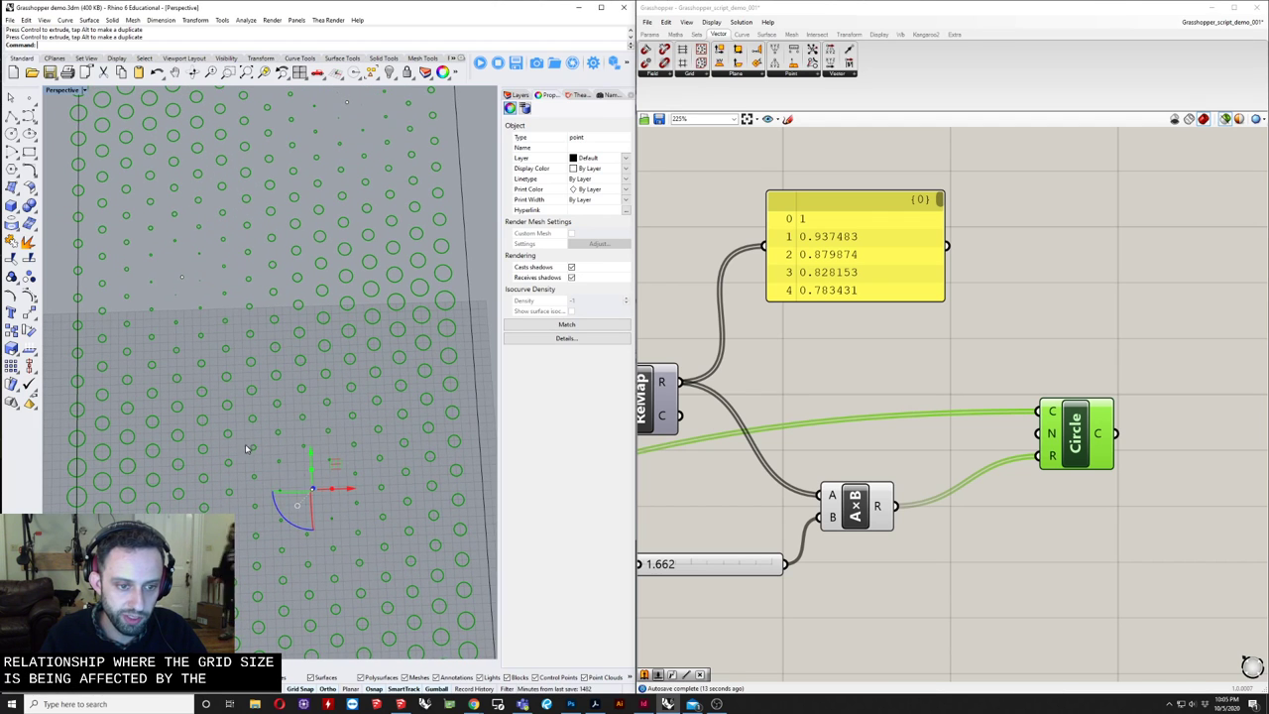
- Move the selected attractor point a short distance across the Rhino panel and check how the surrounding circles respond
left_click_drag(333, 464, 356, 485)
right_click_drag(381, 563, 363, 507, "shift")
right_click_drag(286, 493, 309, 459)
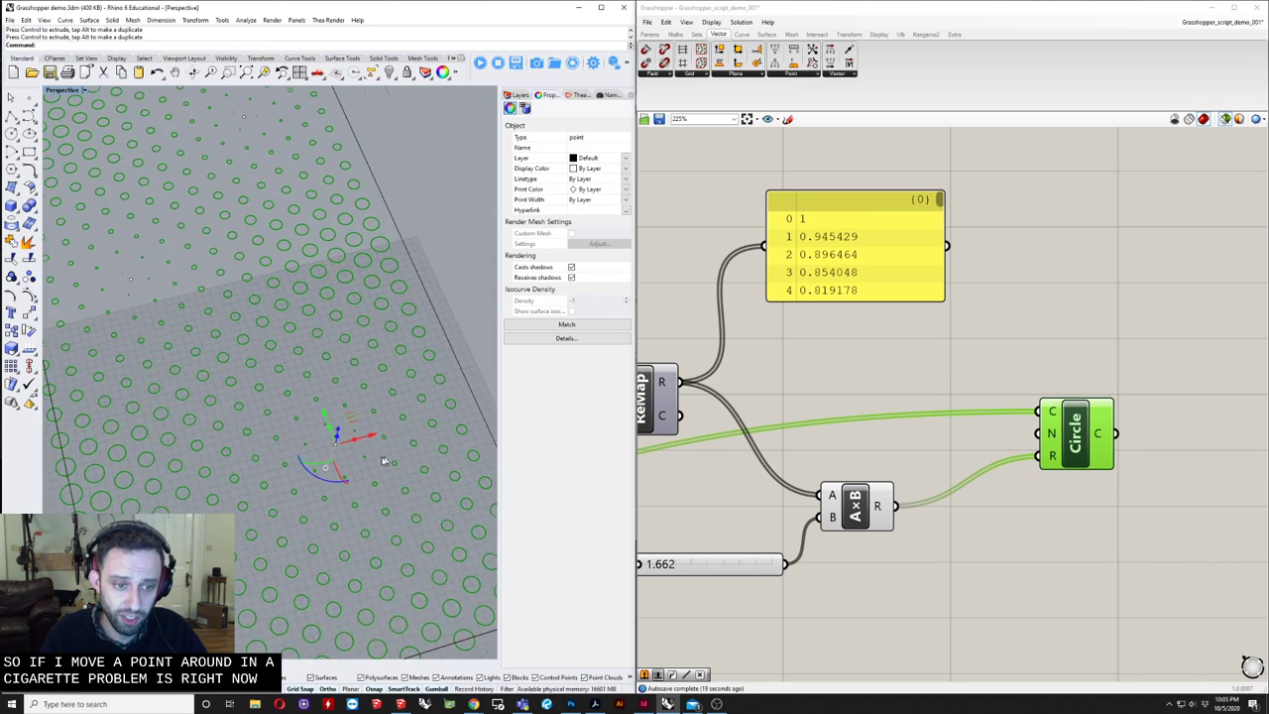
scroll(385, 462, "up", 8)
scroll(279, 408, "down", 6)
mouse_move(279, 409)
right_mouse_down()
mouse_move(260, 443)
mouse_move(279, 412)
right_mouse_up()
- Reverse the target domain by setting Domain start to 1.0 and Domain end to 0.0
right_click_drag(710, 543, 975, 504)
right_click_drag(789, 510, 956, 510)
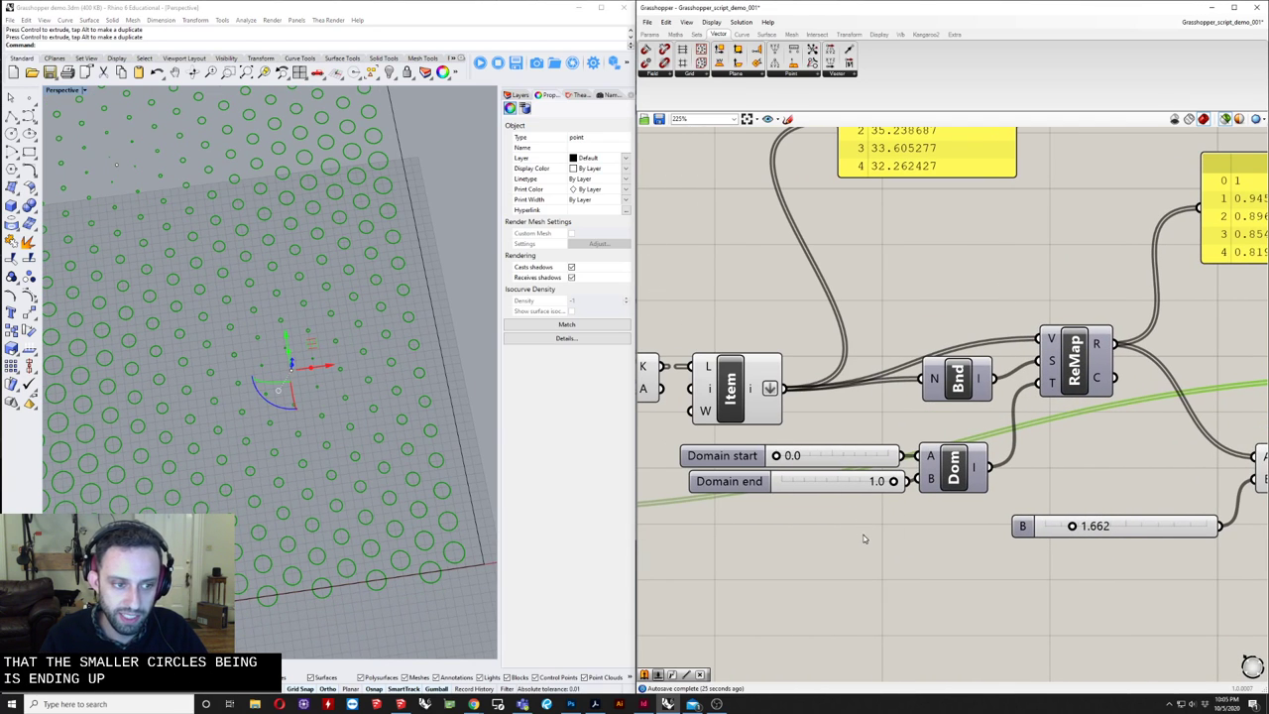
right_click_drag(830, 532, 842, 557)
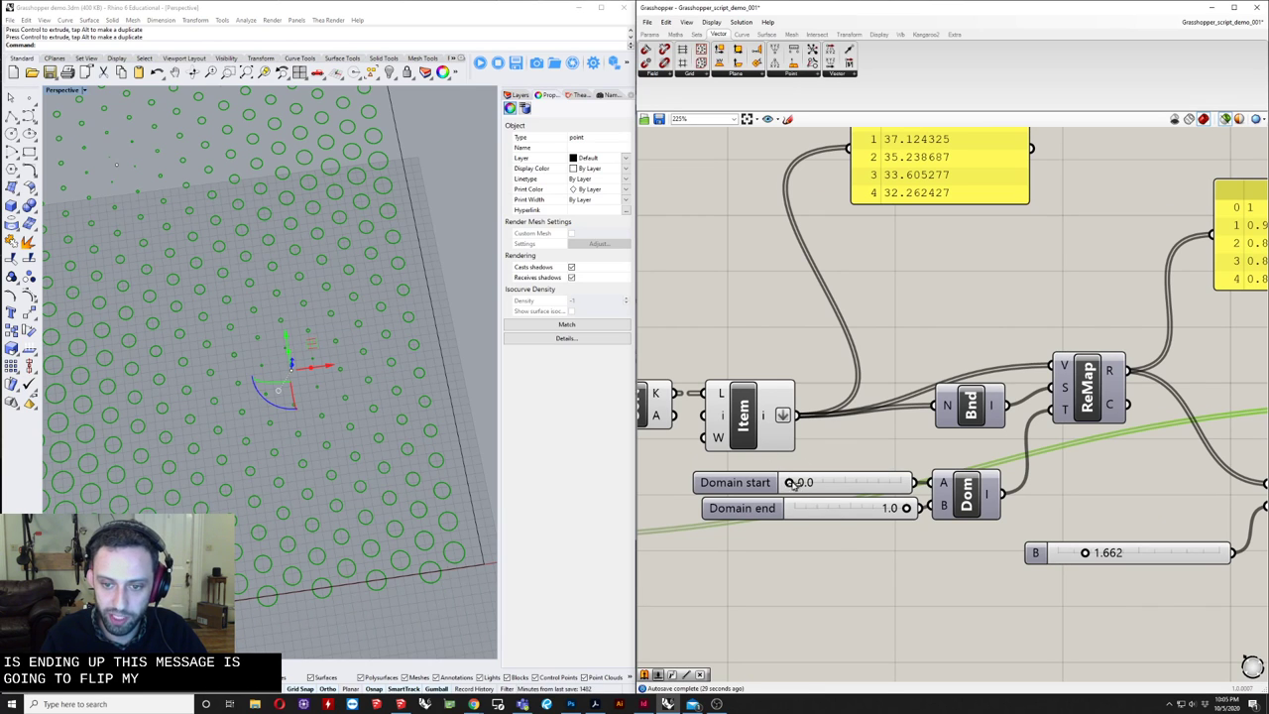
right_click_drag(882, 309, 860, 381)
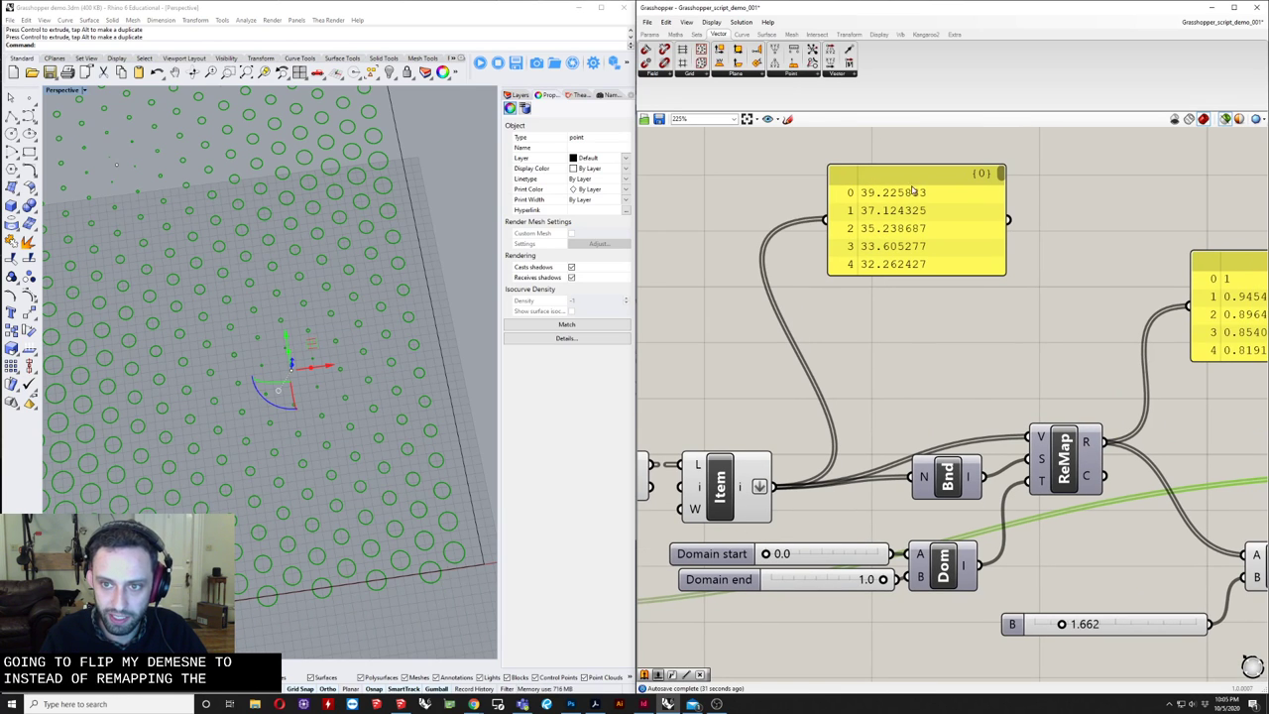
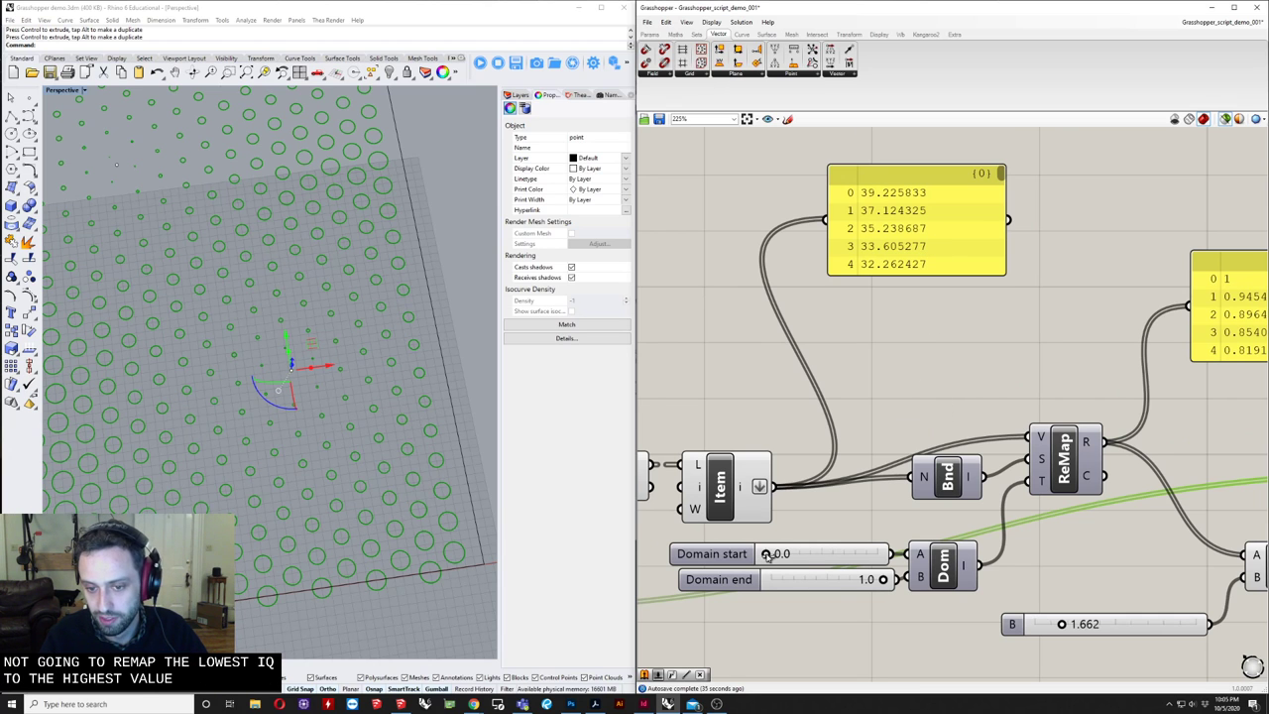
left_click_drag(767, 556, 718, 588)
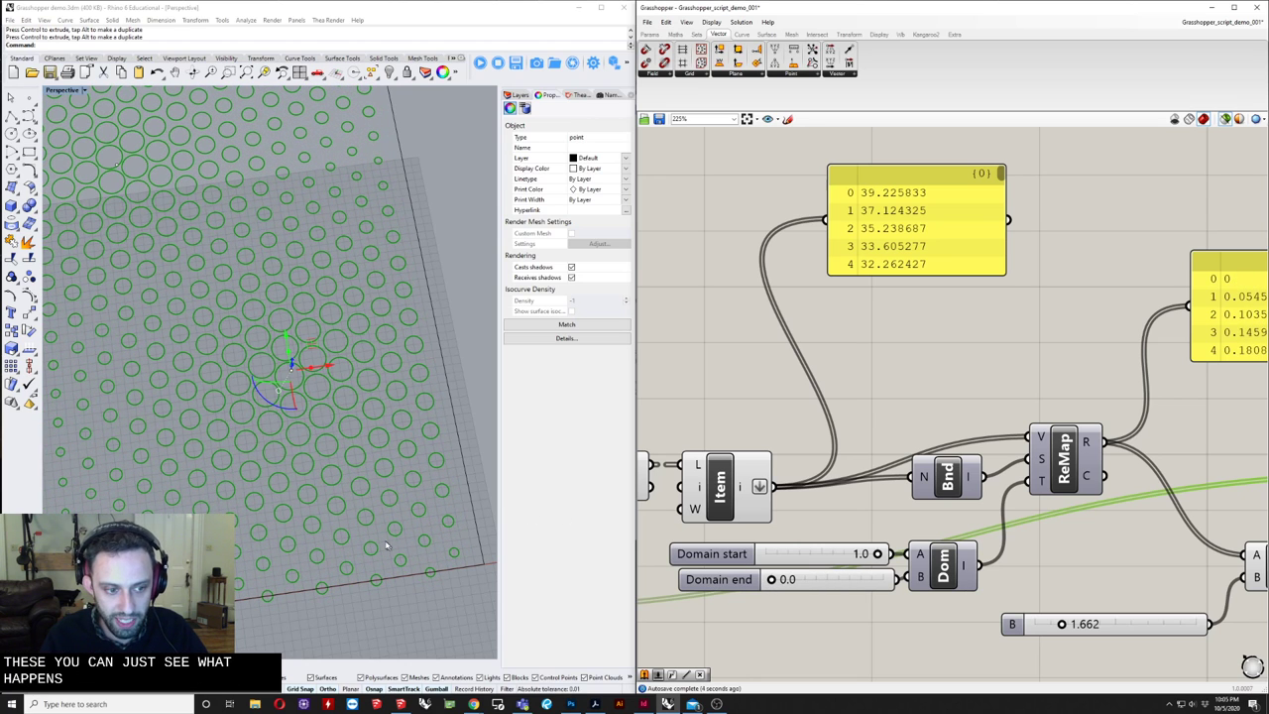
- Set Domain end to 0.1 so the smallest circles keep a radius above zero
scroll(763, 577, "up", 4)
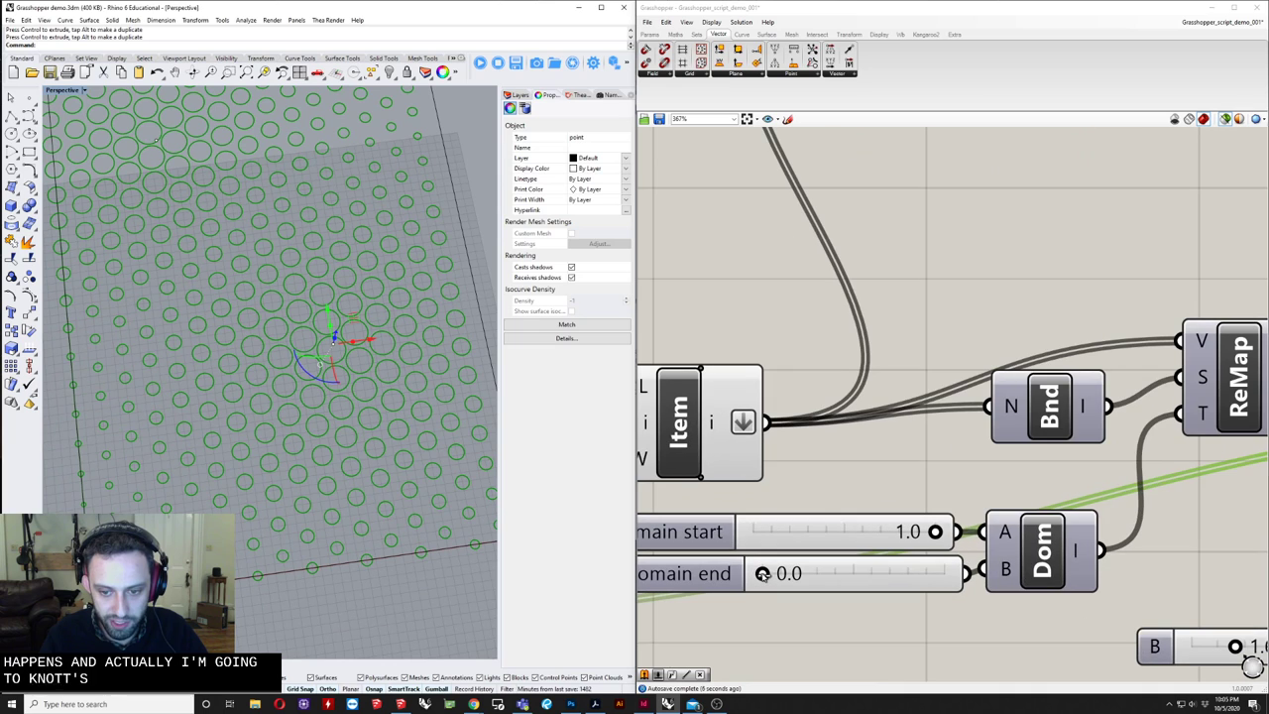
left_click_drag(768, 575, 779, 577)
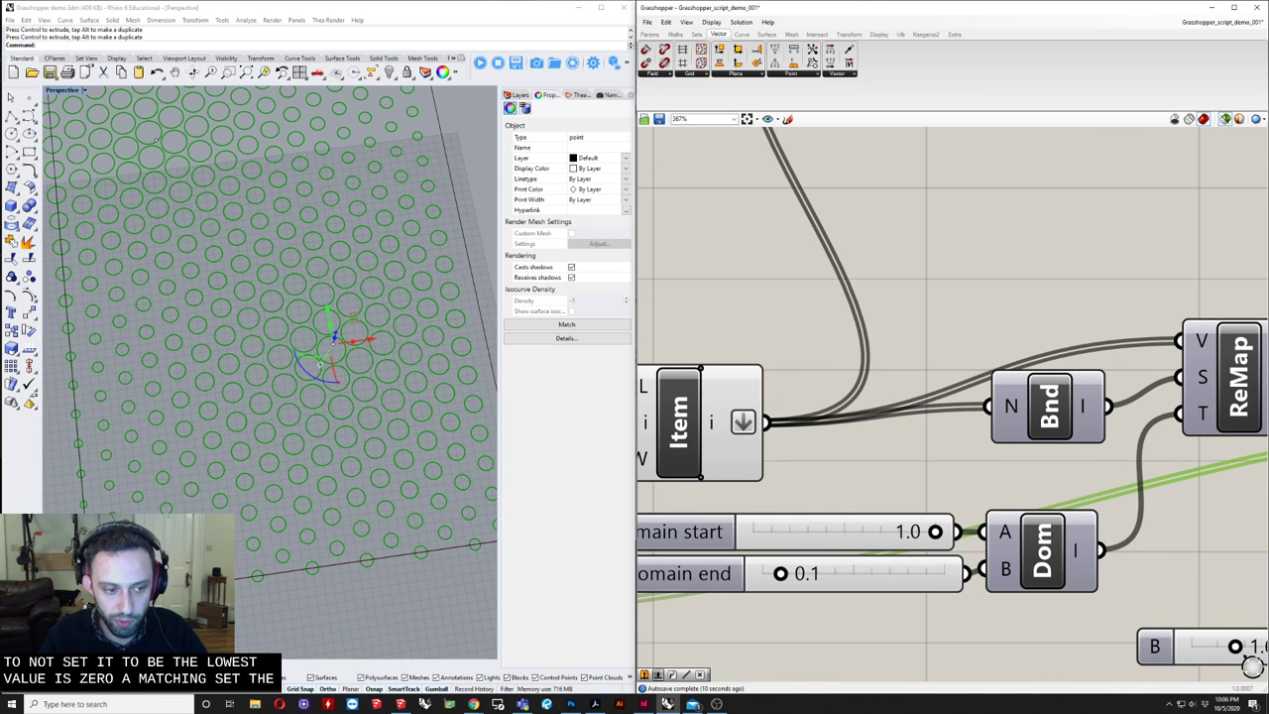
scroll(343, 517, "down", 5)
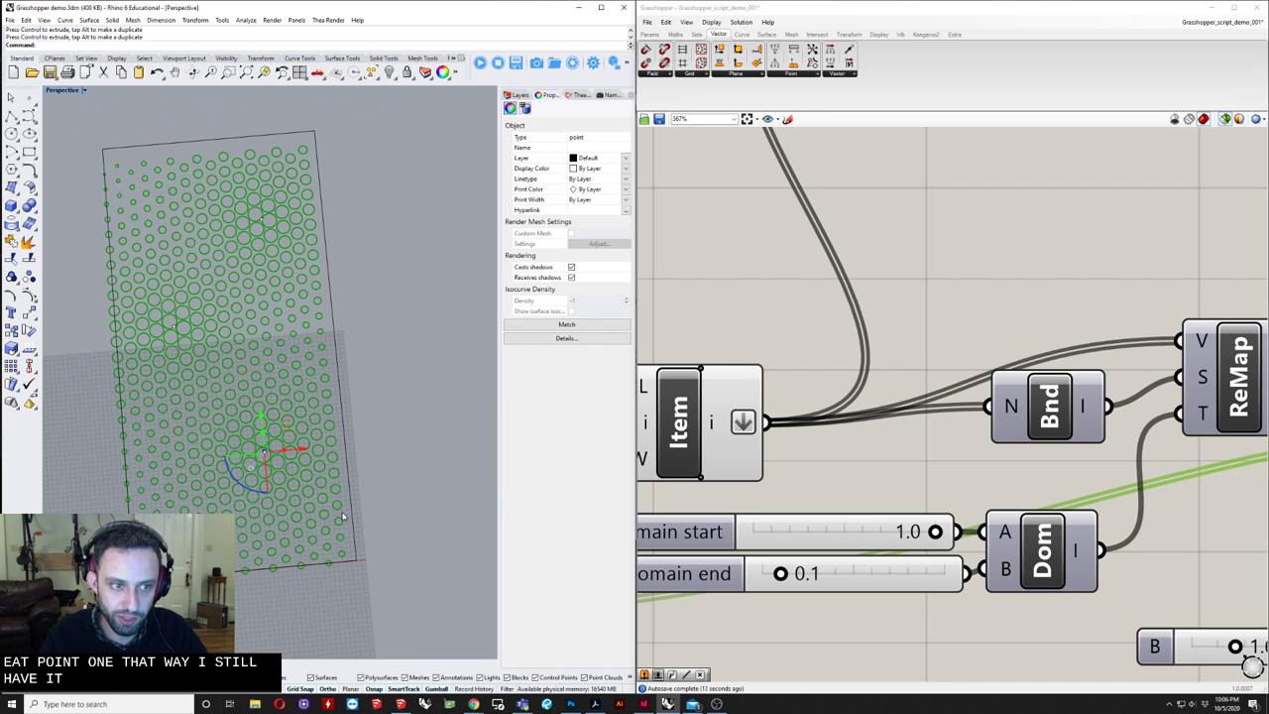
- Reposition the Circle component closer to the Multiplication component on the canvas
right_click_drag(971, 455, 688, 519)
scroll(844, 449, "down", 3)
right_click_drag(909, 510, 830, 513)
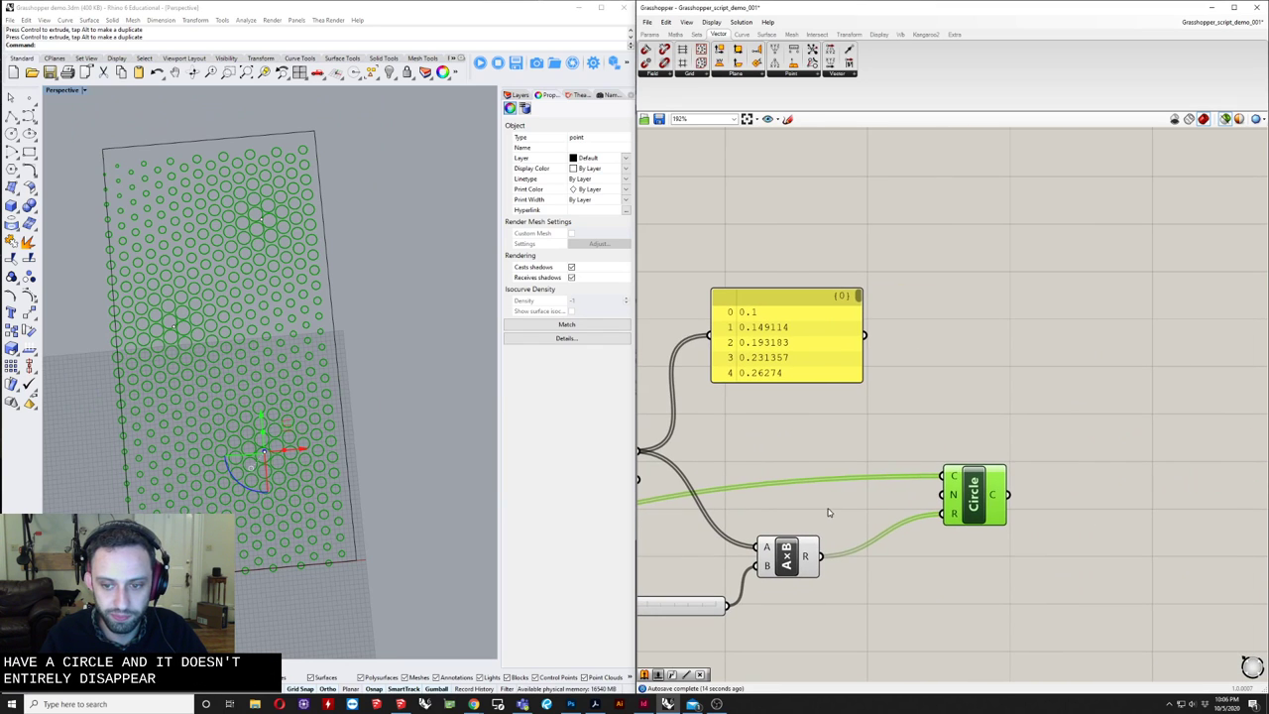
left_click_drag(967, 503, 901, 463)
- Shift the selected attractor point in the Rhino viewport to test the reversed circle sizing
scroll(279, 461, "up", 5)
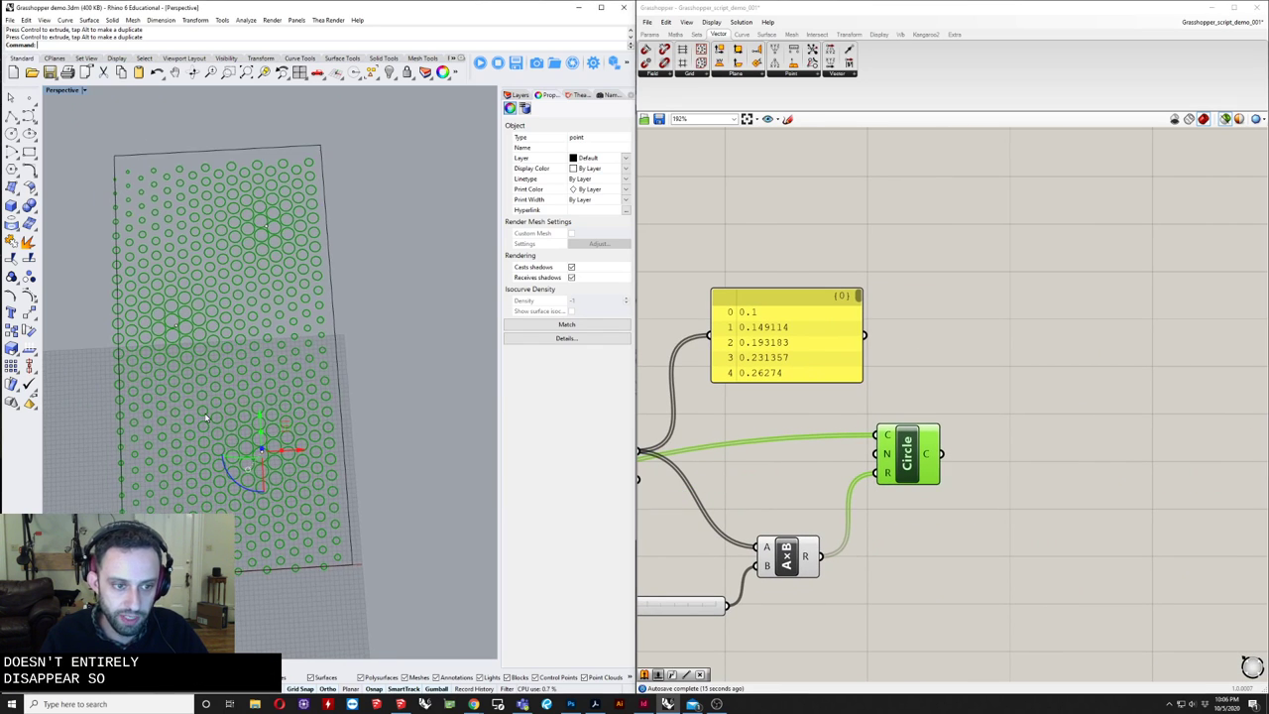
left_click_drag(280, 461, 320, 503)
scroll(807, 496, "down", 3)
- Adjust the radius slider on Multiplication's B input to 1.635
scroll(711, 578, "up", 5)
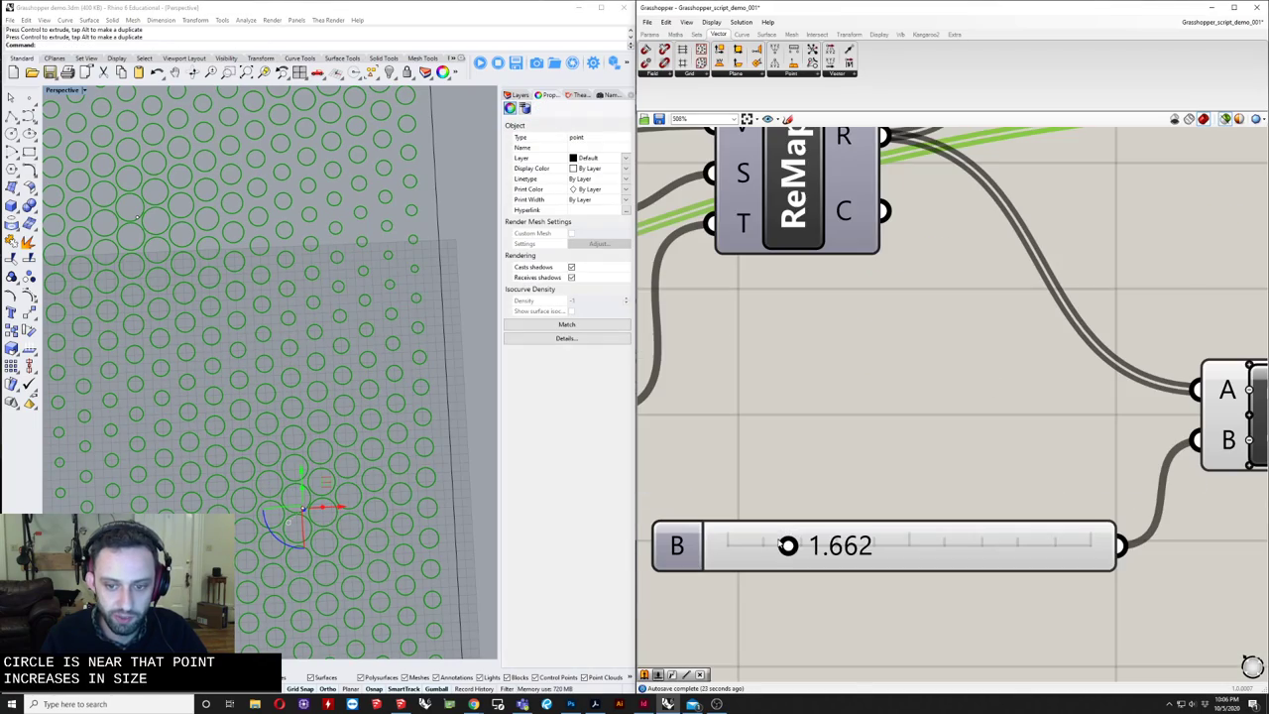
mouse_move(789, 547)
left_mouse_down()
mouse_move(862, 546)
mouse_move(733, 550)
mouse_move(792, 558)
left_mouse_up()
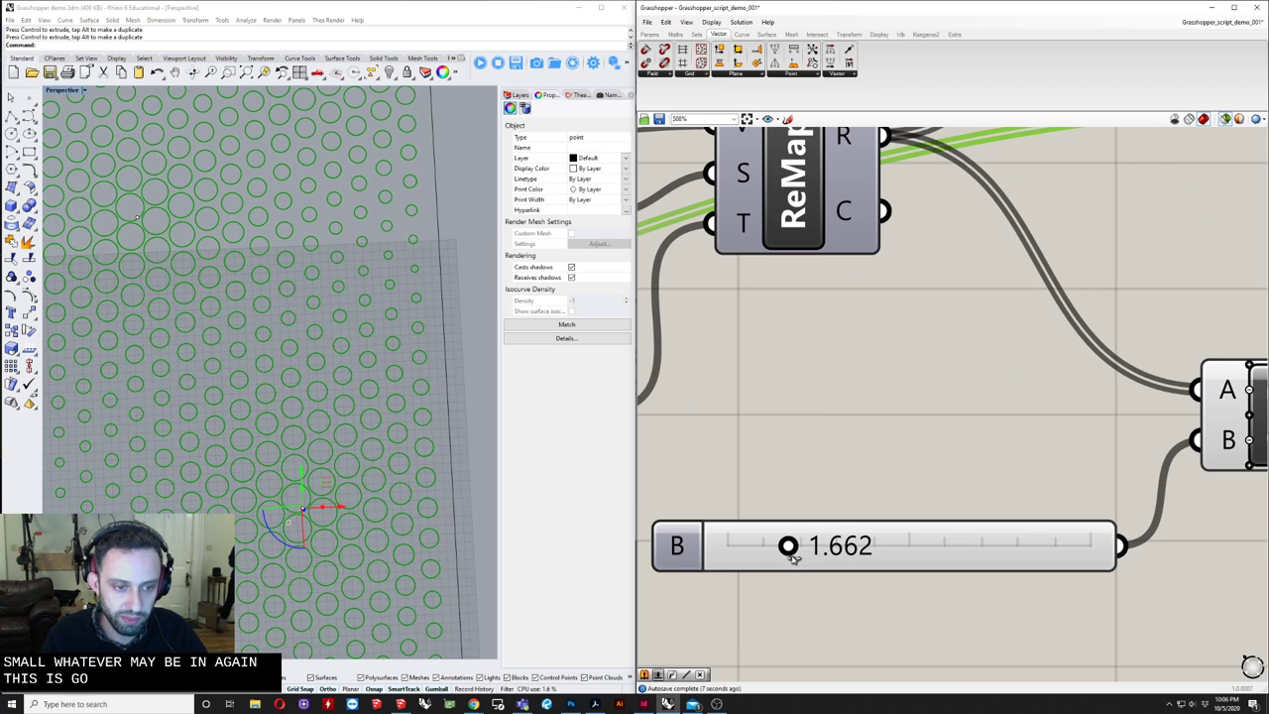
scroll(796, 417, "down", 5)
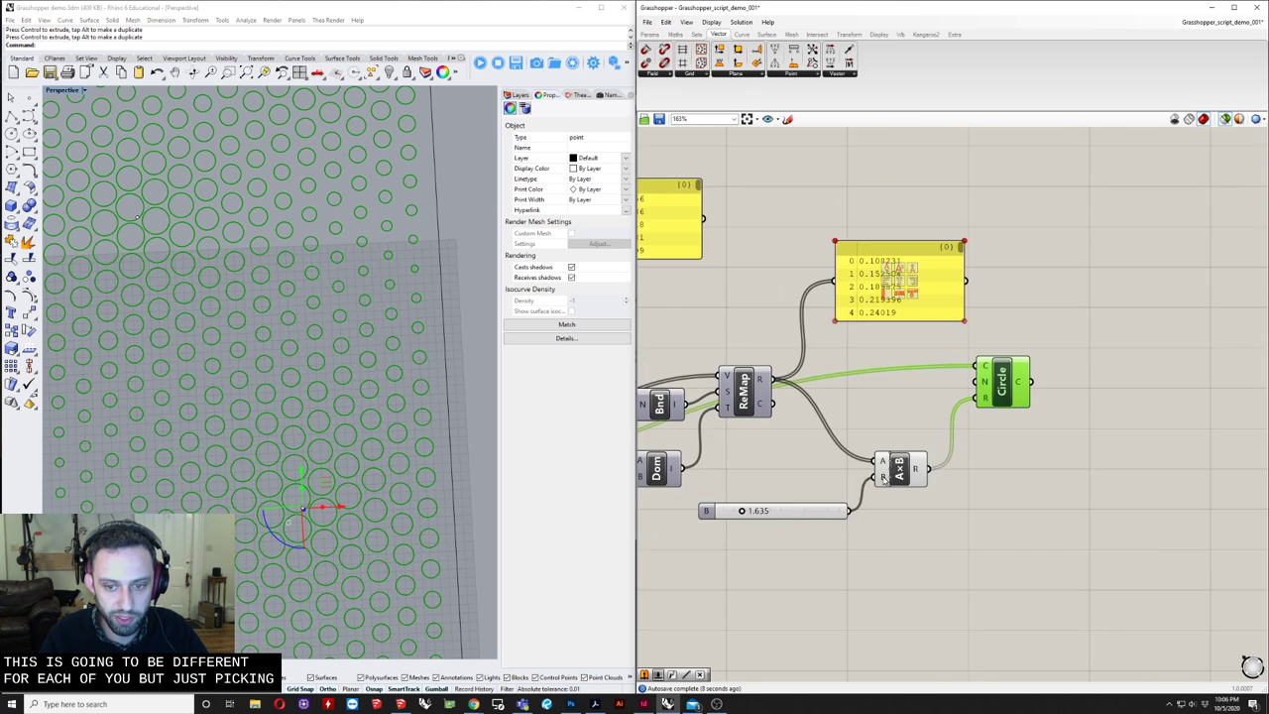
- Move the Circle component farther from the Multiplication component and review the full circle pattern on the panel
right_click_drag(845, 544, 840, 582)
scroll(776, 587, "down", 2)
scroll(876, 563, "up", 2)
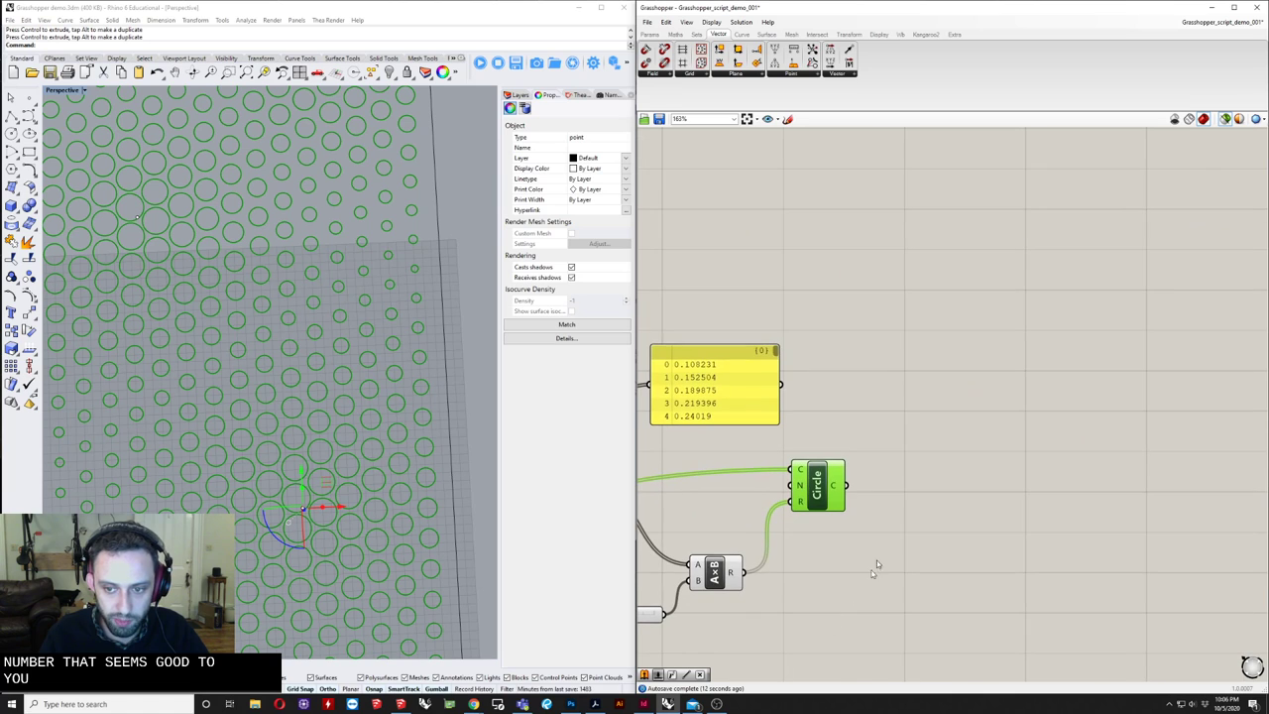
left_click_drag(819, 492, 877, 448)
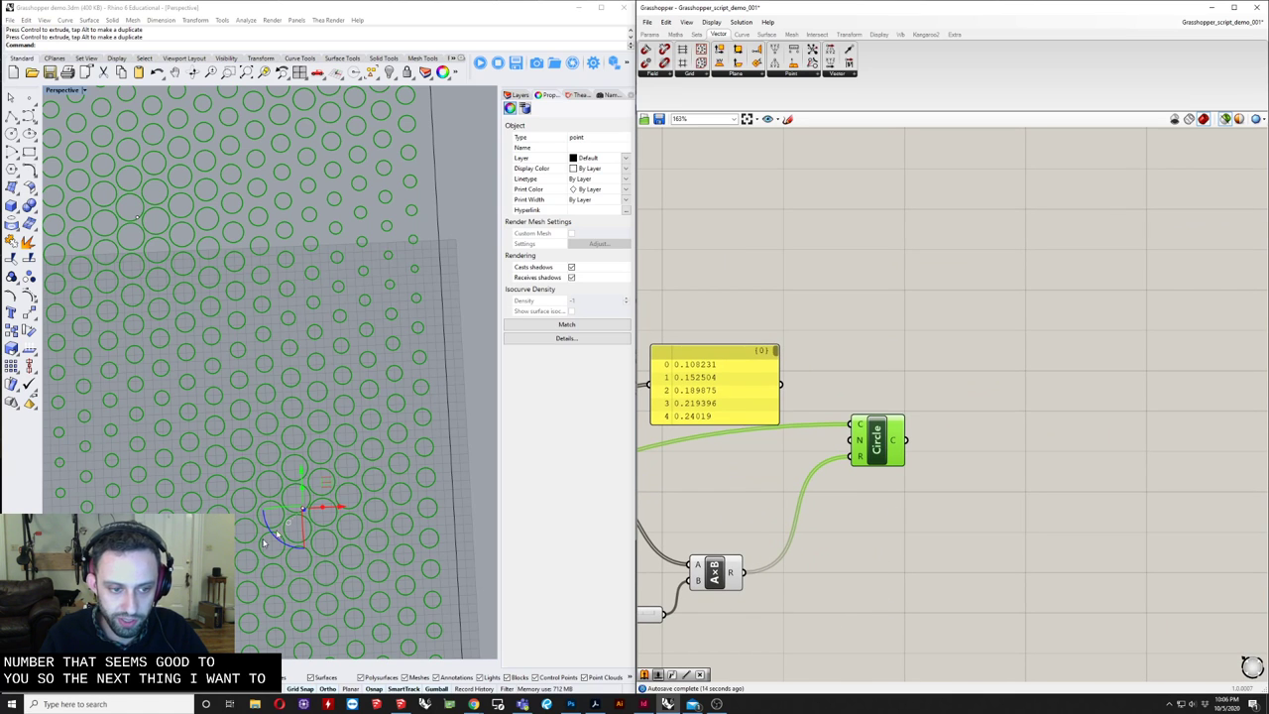
scroll(277, 477, "down", 3)
scroll(254, 474, "down", 2)
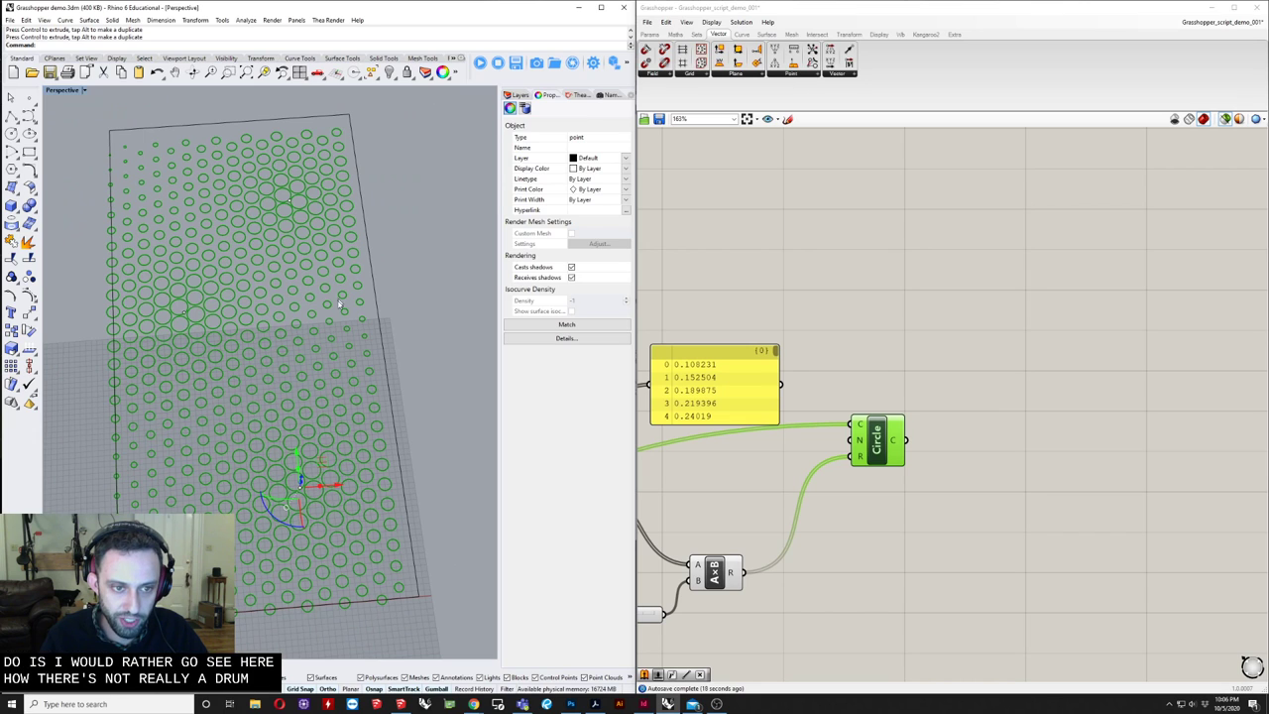
- Add a Graph Mapper component to the canvas near the Multiplication component
double_click(835, 598)
type("grap")
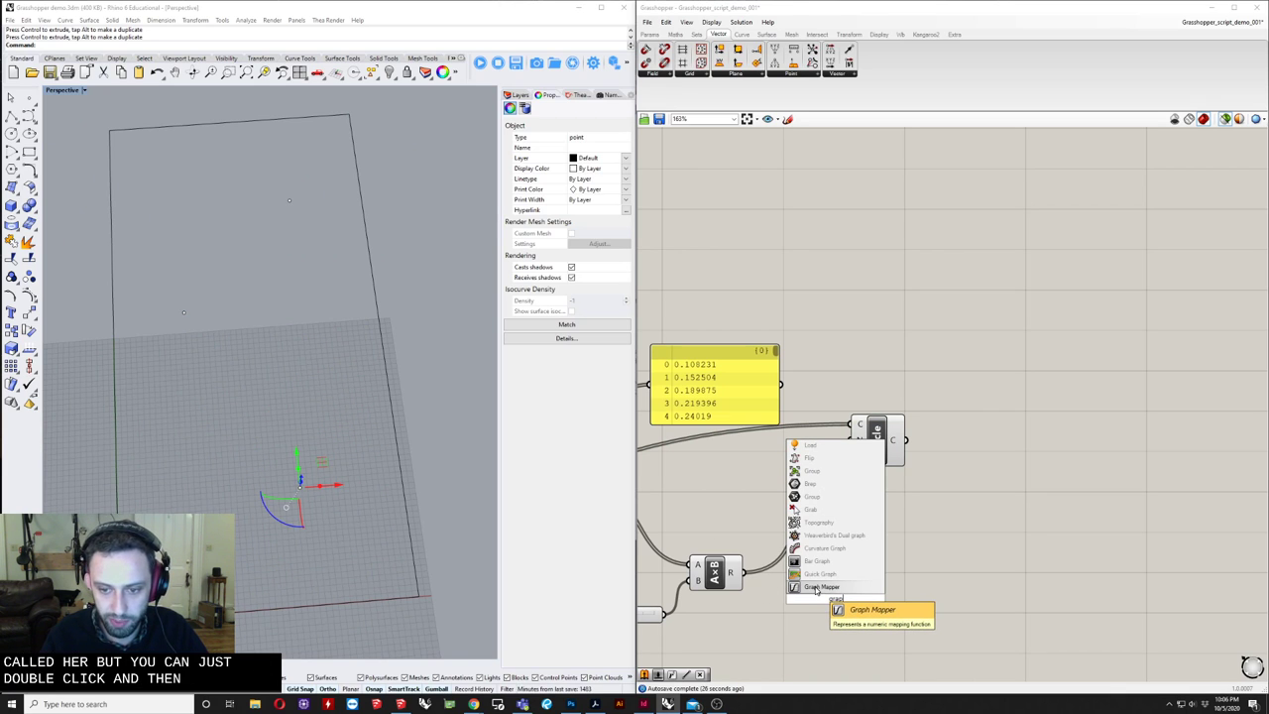
left_click(819, 587)
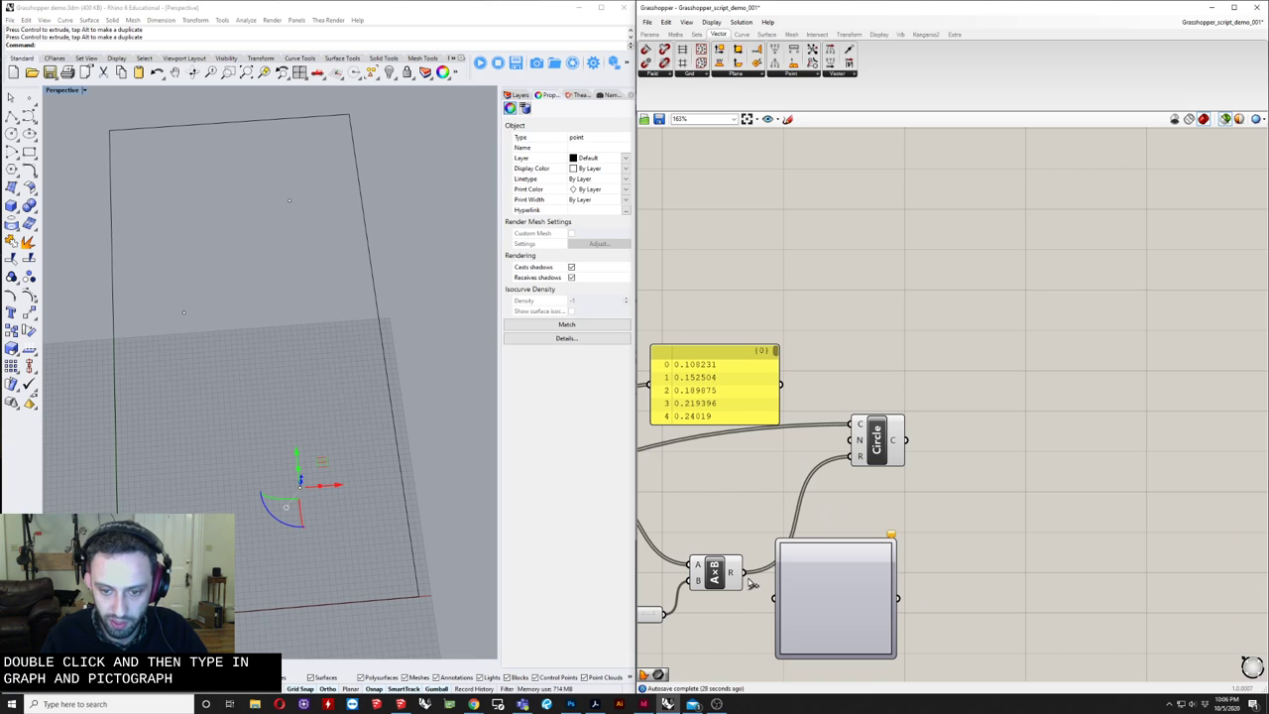
- Move the Multiplication component and its radius slider farther from ReMap and place the Graph Mapper in the gap between them
left_click_drag(776, 597, 815, 650)
scroll(931, 573, "down", 4)
left_click_drag(850, 543, 802, 599)
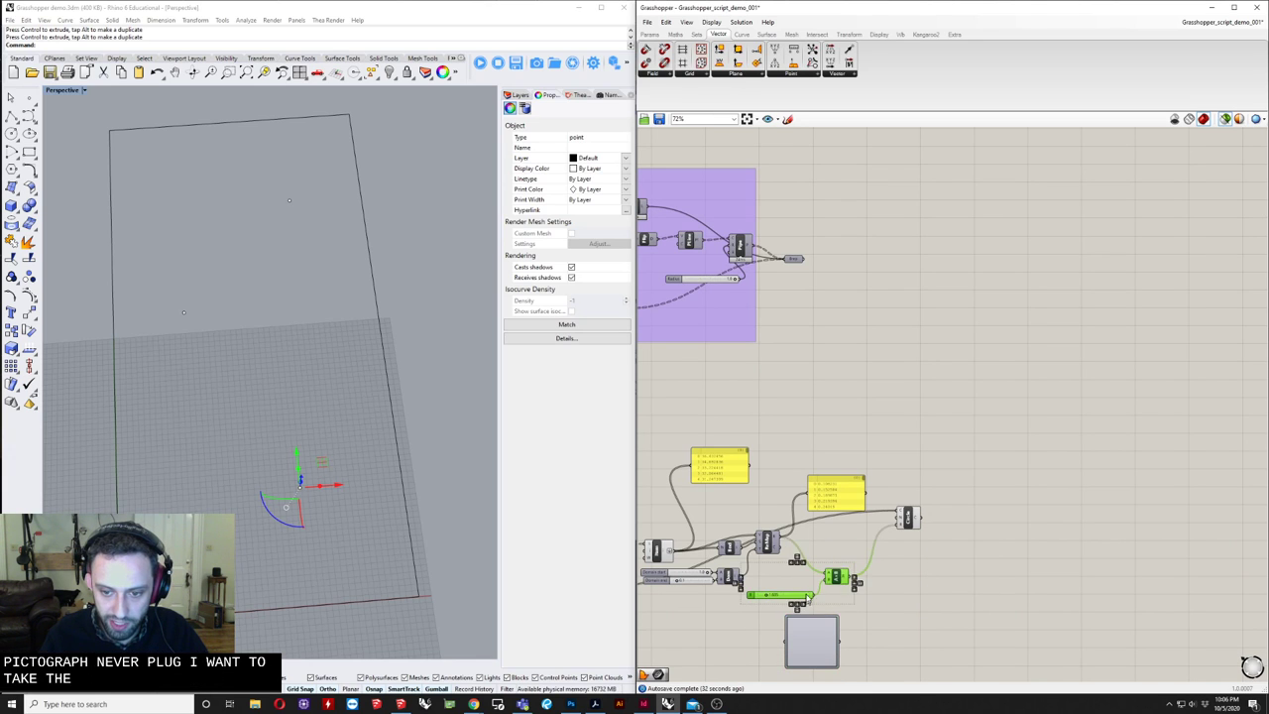
mouse_move(914, 573)
left_mouse_down()
mouse_move(805, 590)
mouse_move(852, 574)
mouse_move(798, 601)
mouse_move(930, 577)
left_mouse_up()
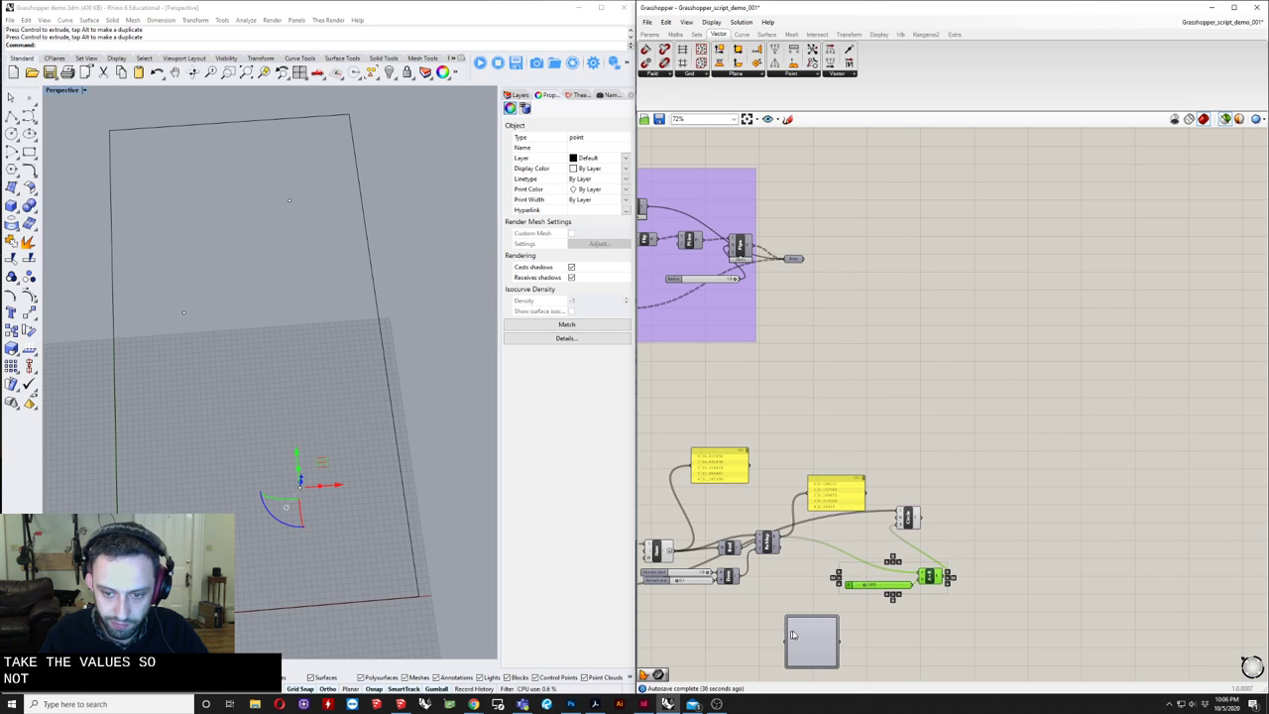
left_click_drag(792, 634, 792, 578)
- Connect ReMap's R output to the Graph Mapper and the Graph Mapper's output to Multiplication's A input
scroll(792, 578, "up", 3)
left_click(744, 536)
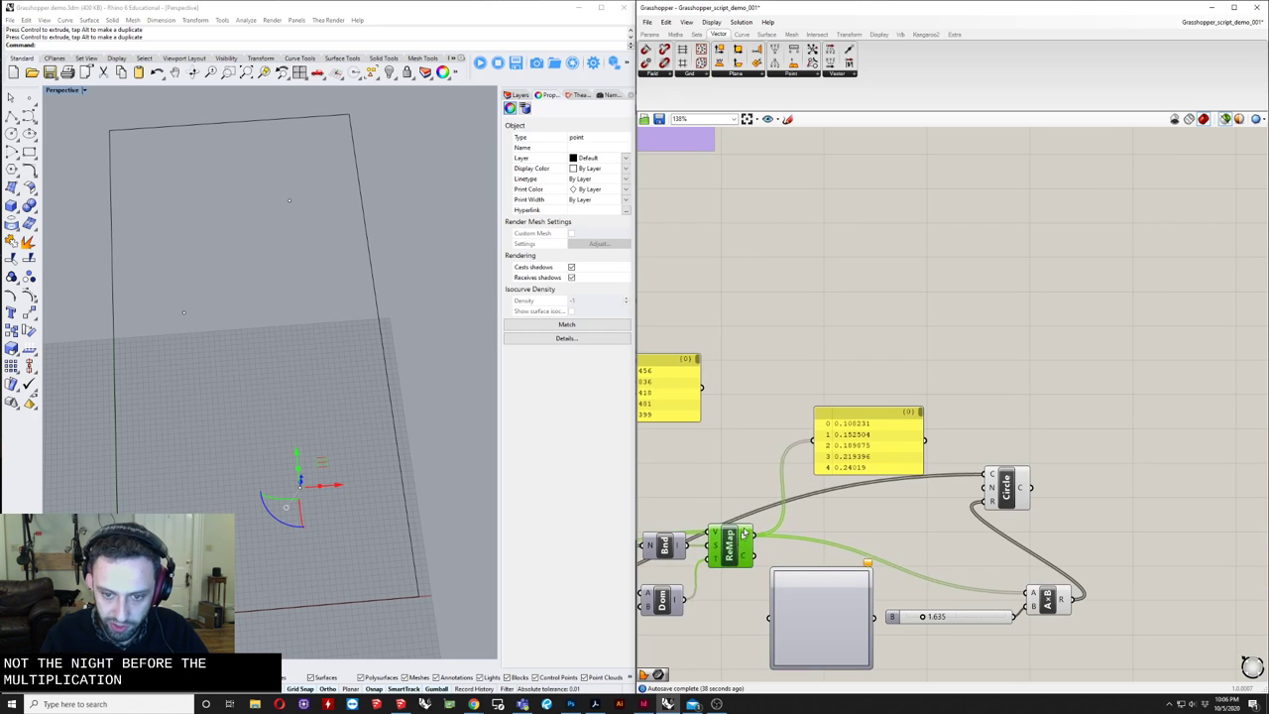
left_click_drag(743, 535, 741, 521)
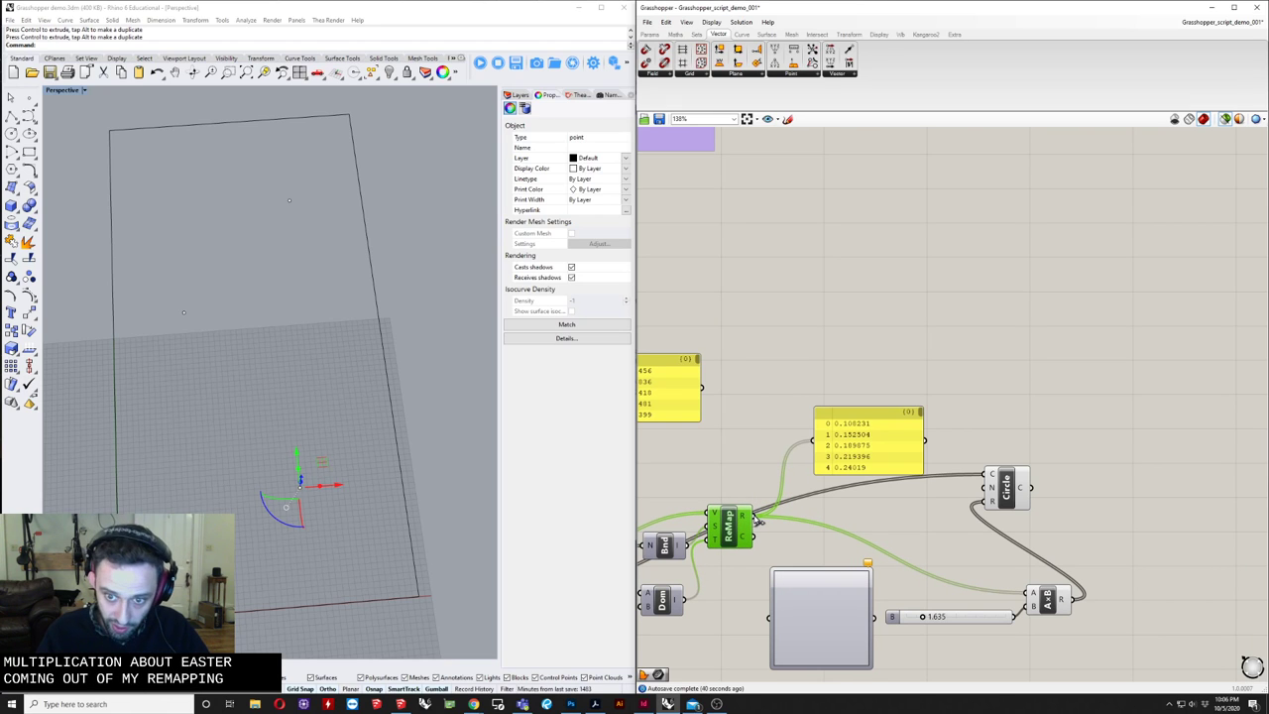
left_click_drag(752, 517, 780, 621)
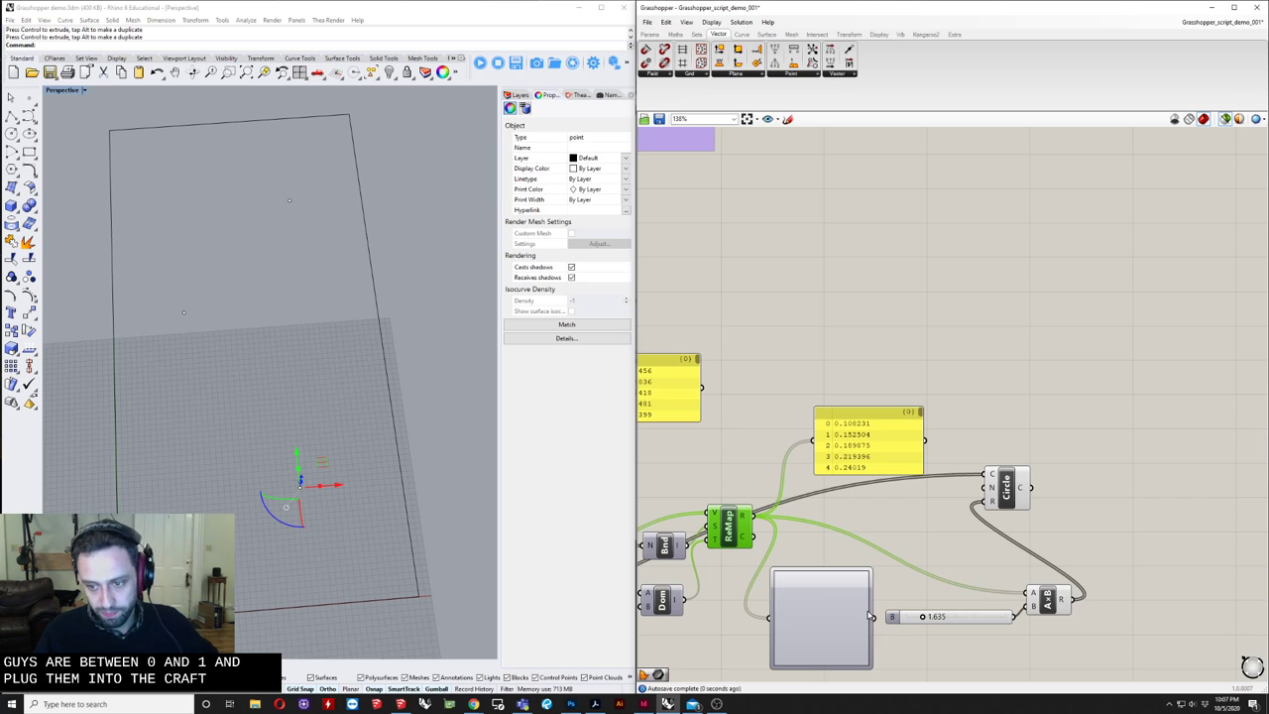
left_click_drag(872, 617, 1031, 592)
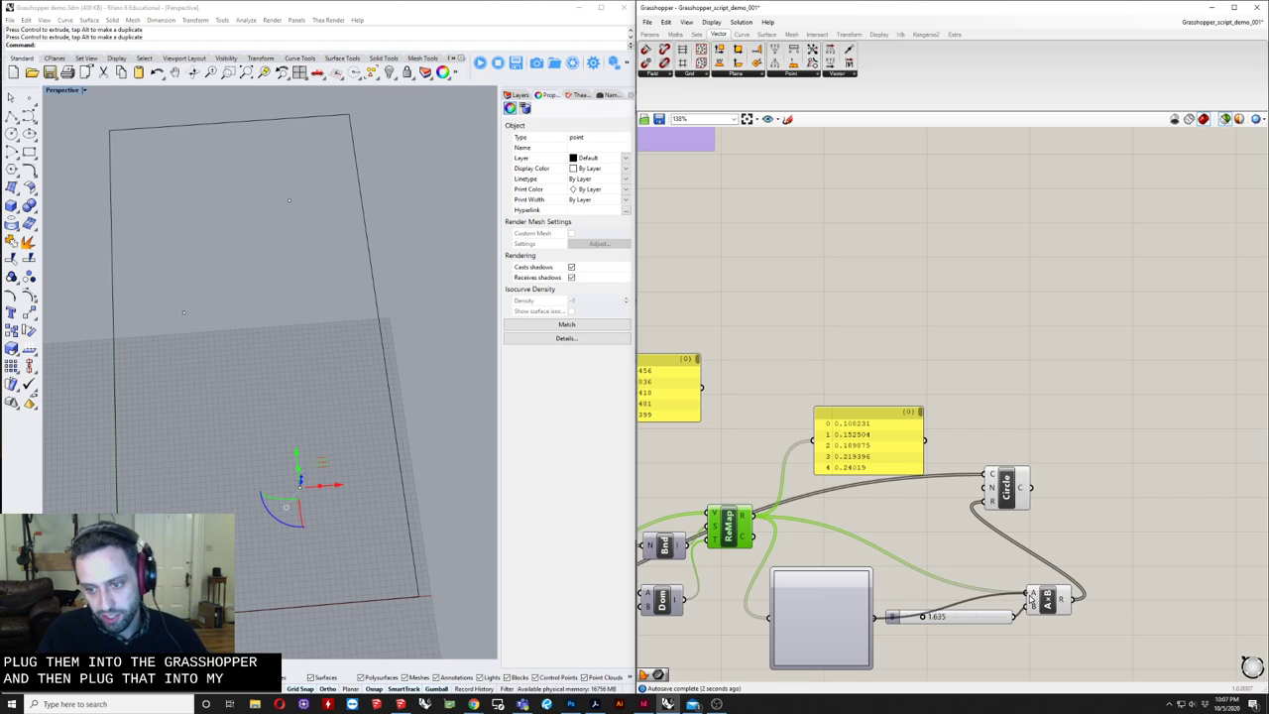
- Select the Circle component to preview its pattern and set the Graph Mapper's graph type to Power
left_click(999, 488)
right_click(813, 606)
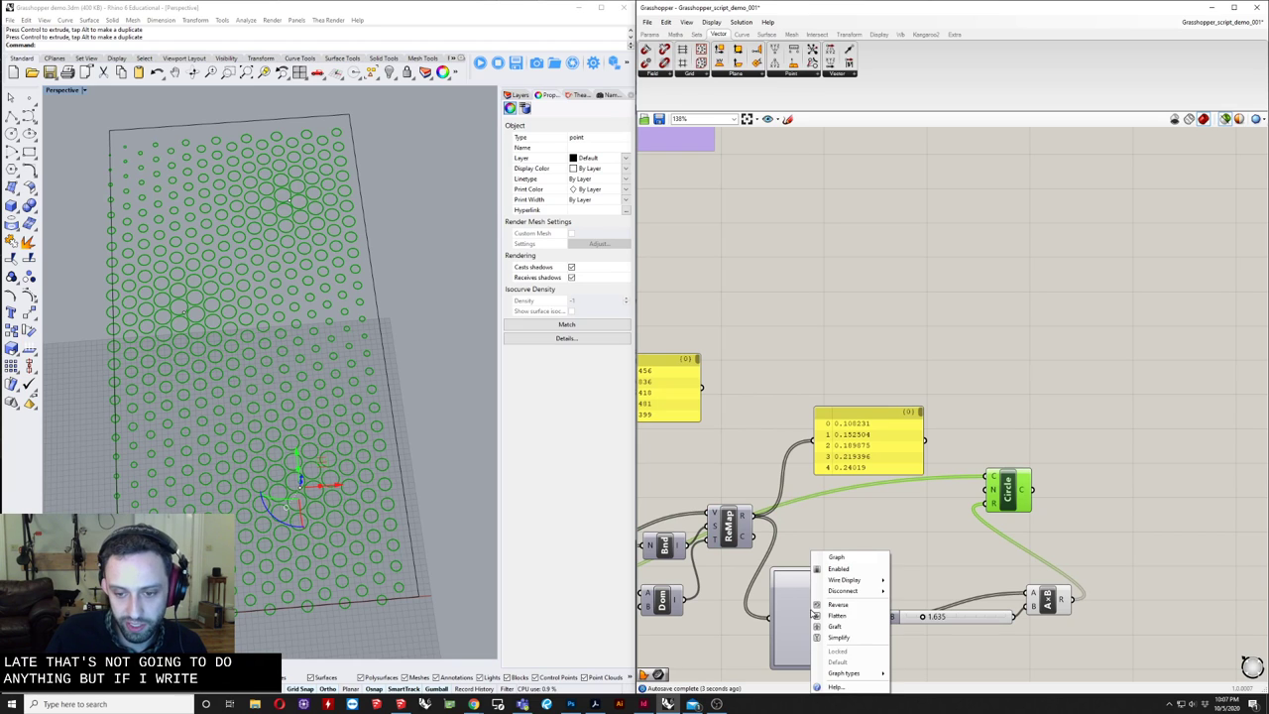
mouse_move(832, 674)
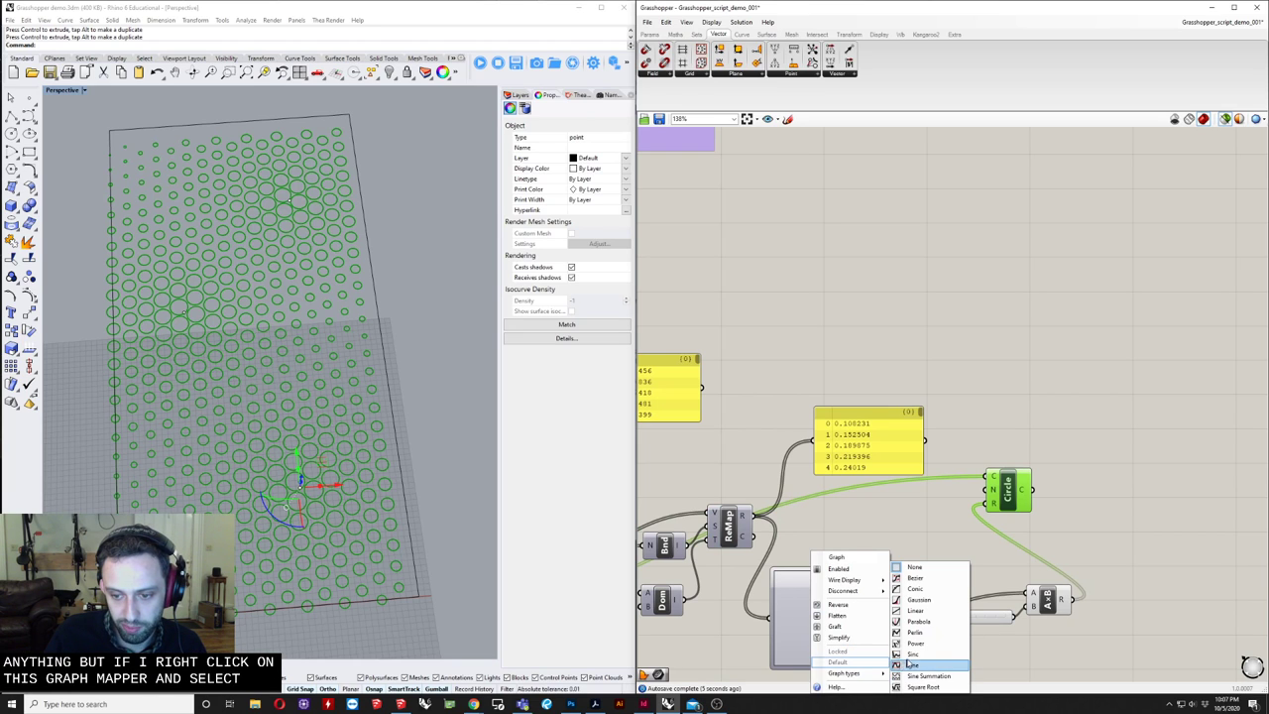
left_click(913, 652)
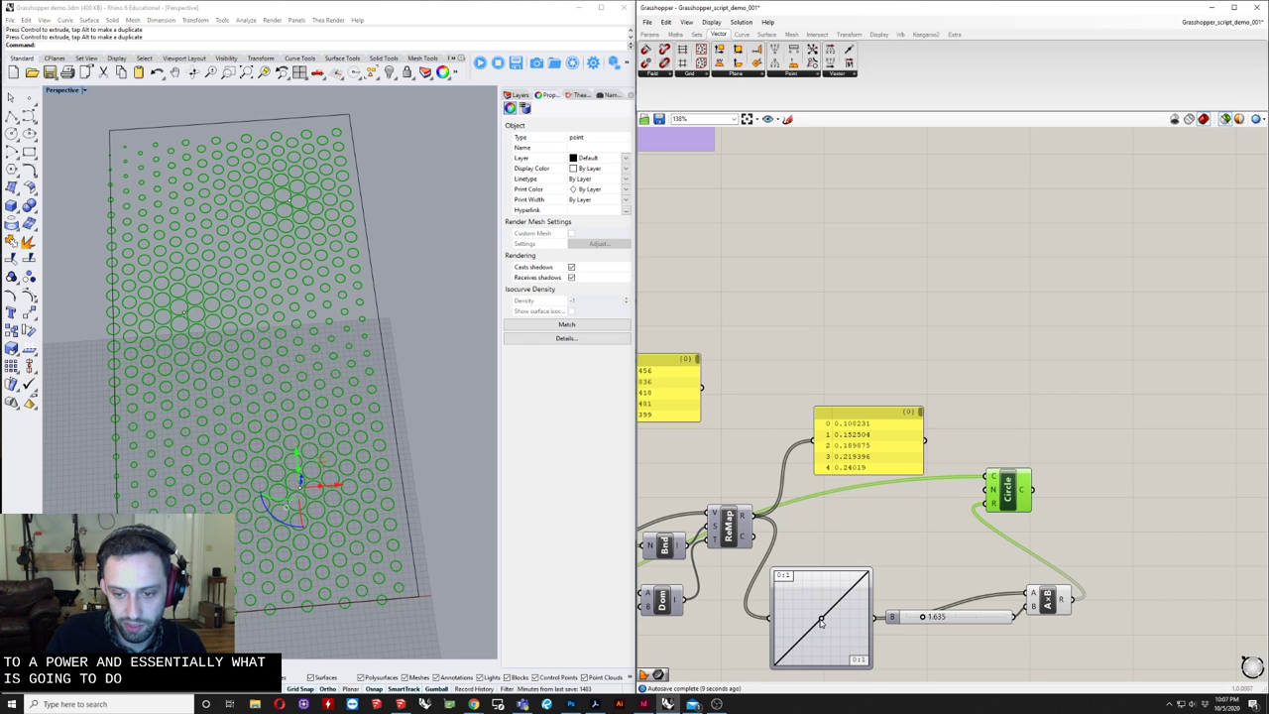
- Bend the Graph Mapper's Power curve to both extremes, ending on a moderate downward bow for a gradual falloff in circle size
left_click_drag(821, 621, 849, 643)
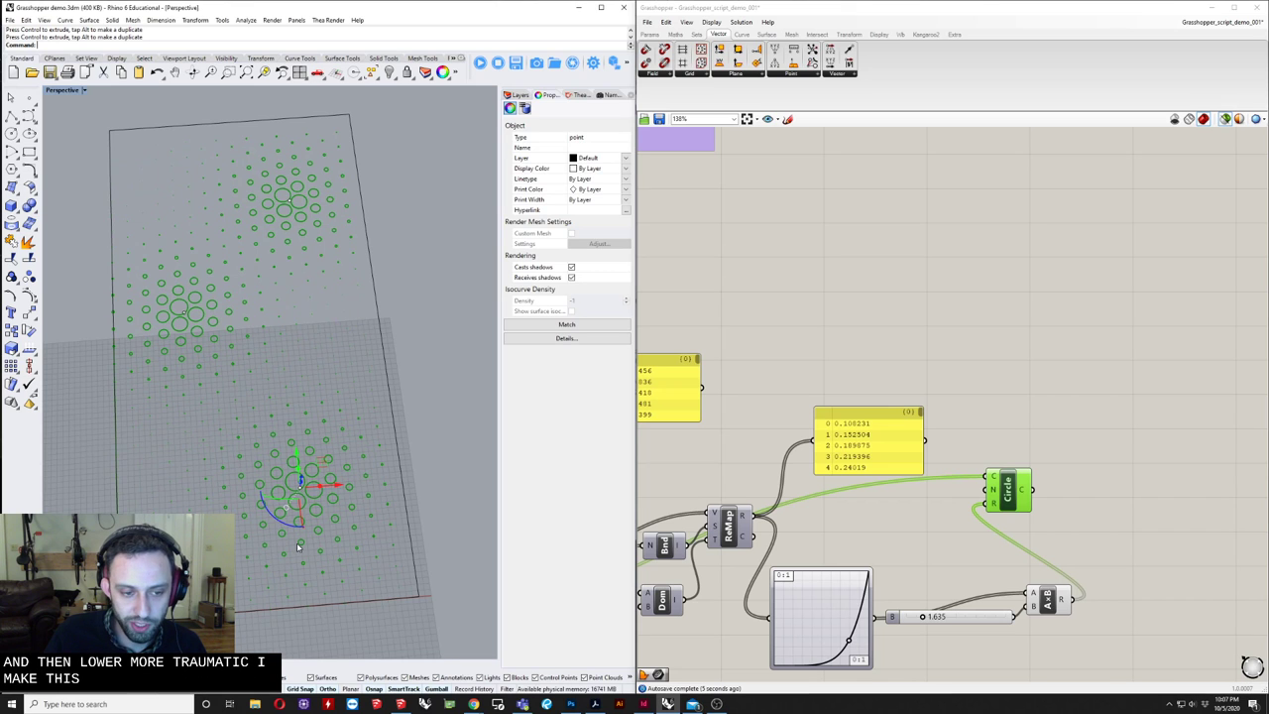
scroll(298, 541, "up", 5)
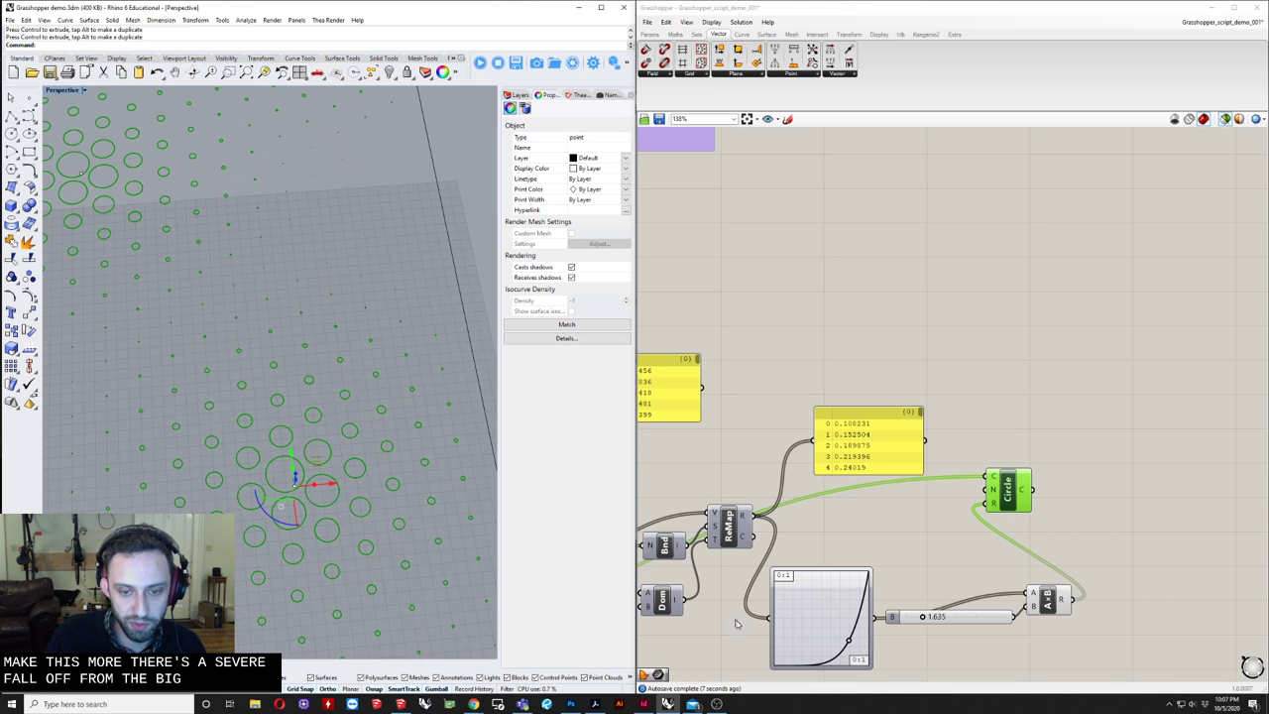
left_click_drag(847, 643, 749, 548)
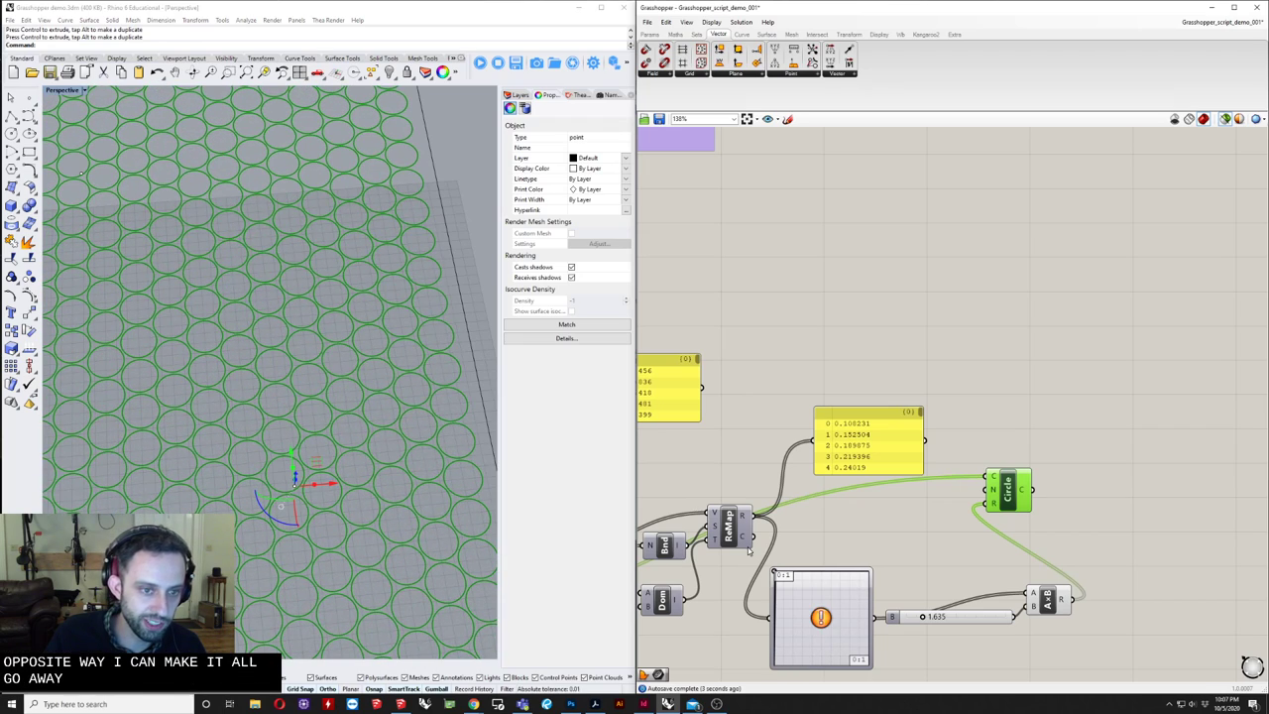
left_click_drag(782, 591, 841, 634)
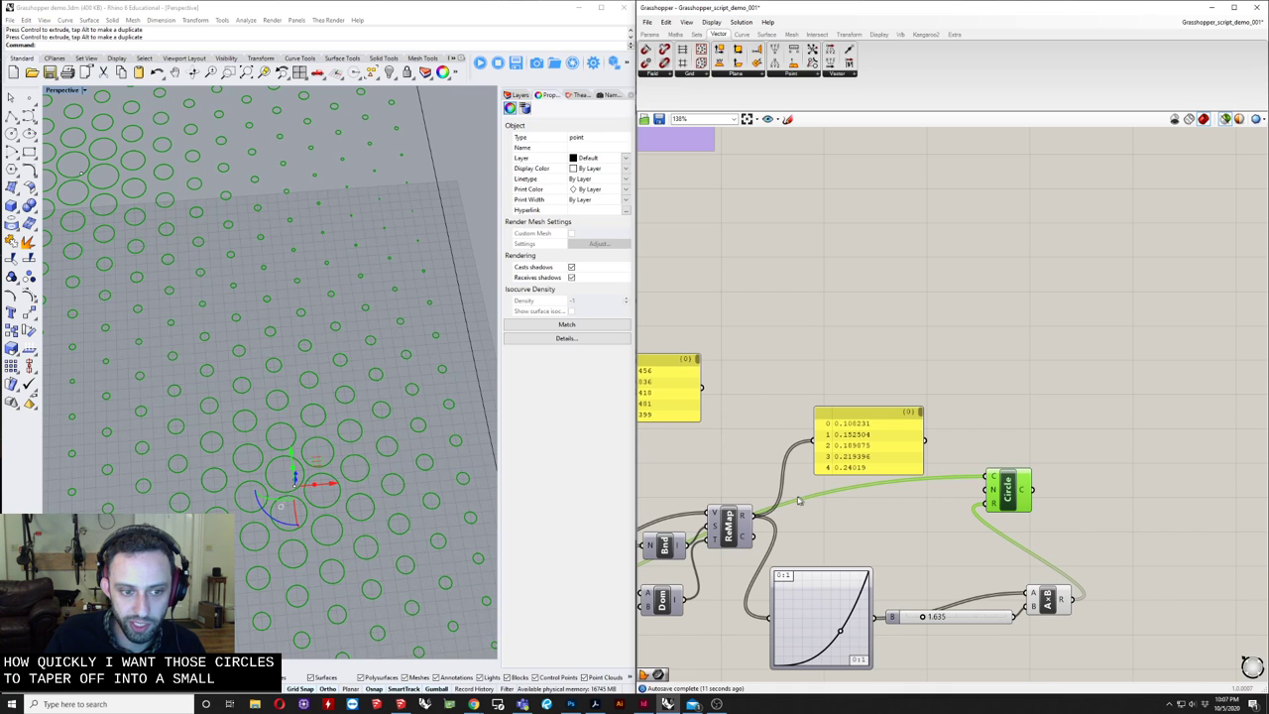
- Set the HexGrid's Size slider to 1 for a denser grid
scroll(857, 484, "down", 4)
right_click_drag(795, 484, 1057, 445)
scroll(724, 514, "up", 9)
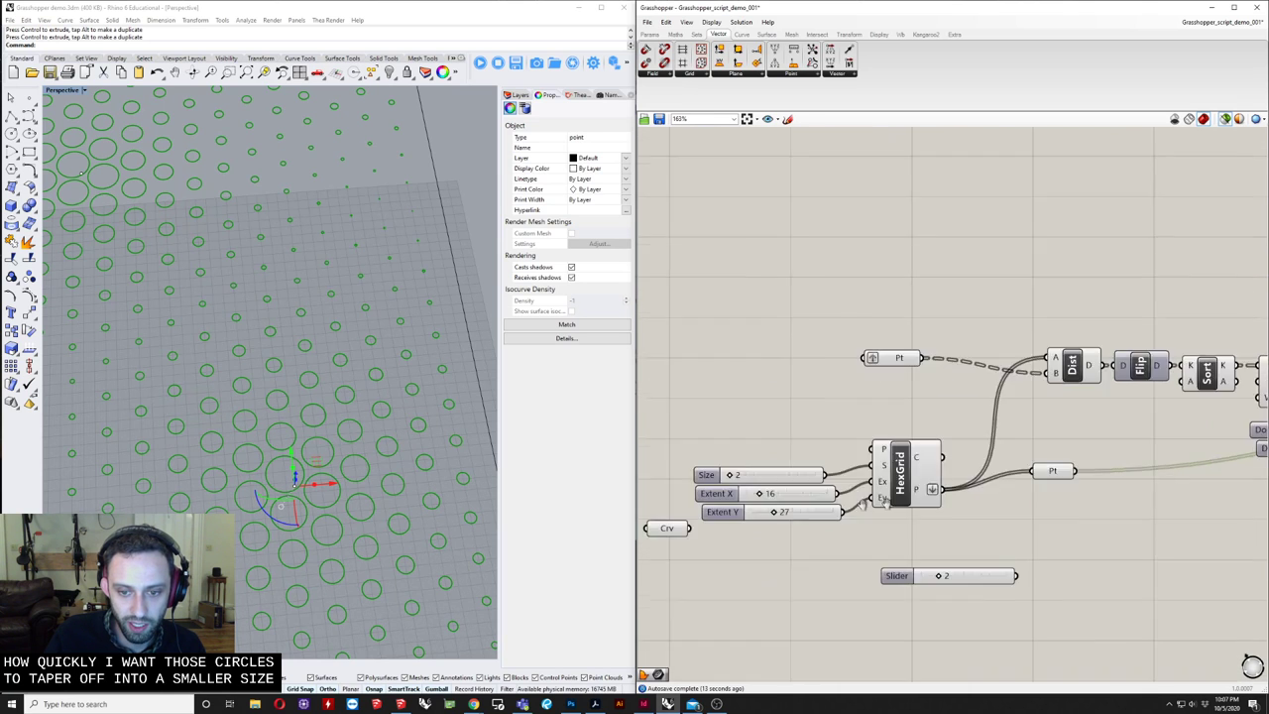
scroll(745, 461, "up", 4)
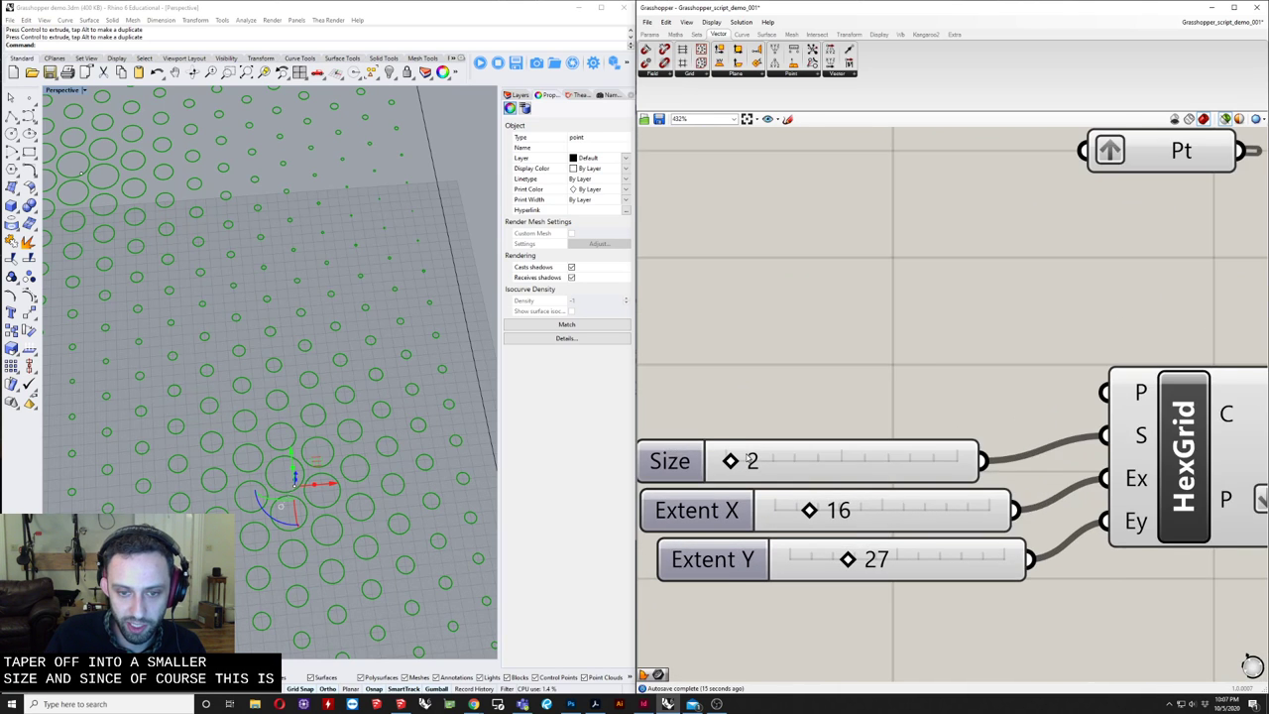
left_click_drag(724, 464, 721, 464)
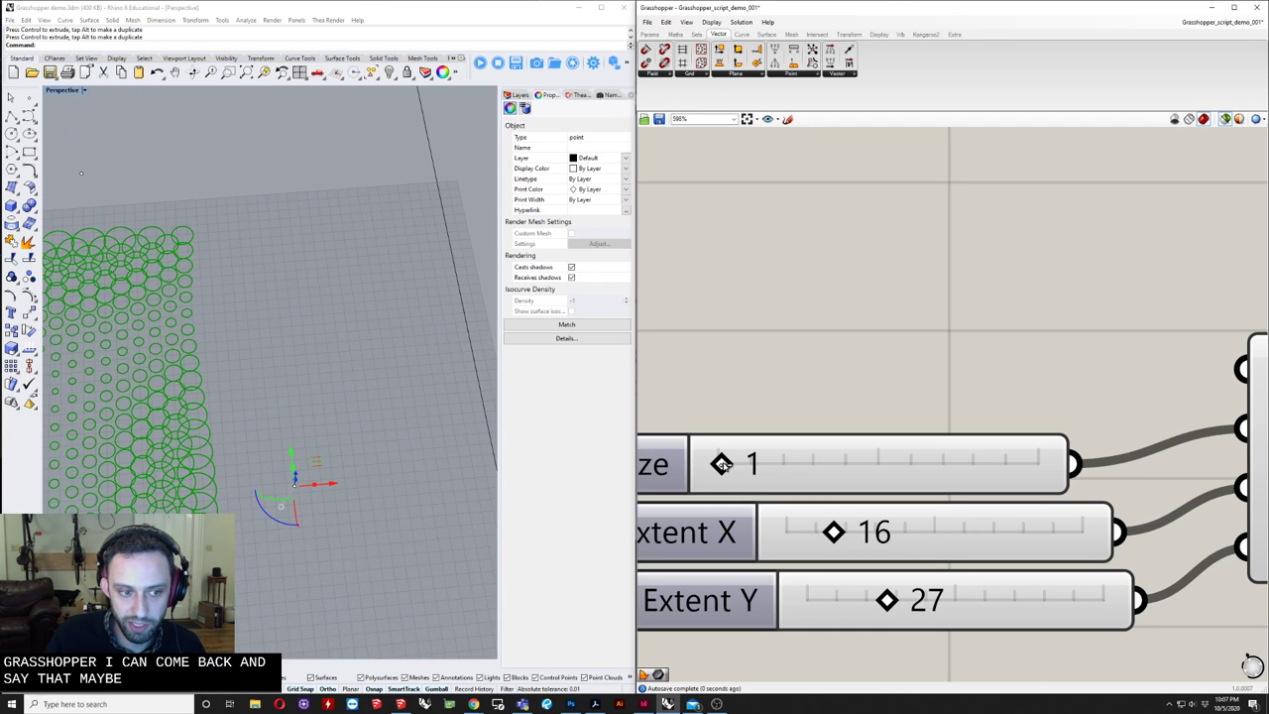
- Raise the HexGrid's Extent X to 32 and Extent Y to 55 so the denser grid fills the panel outline
right_click_drag(428, 513, 373, 518)
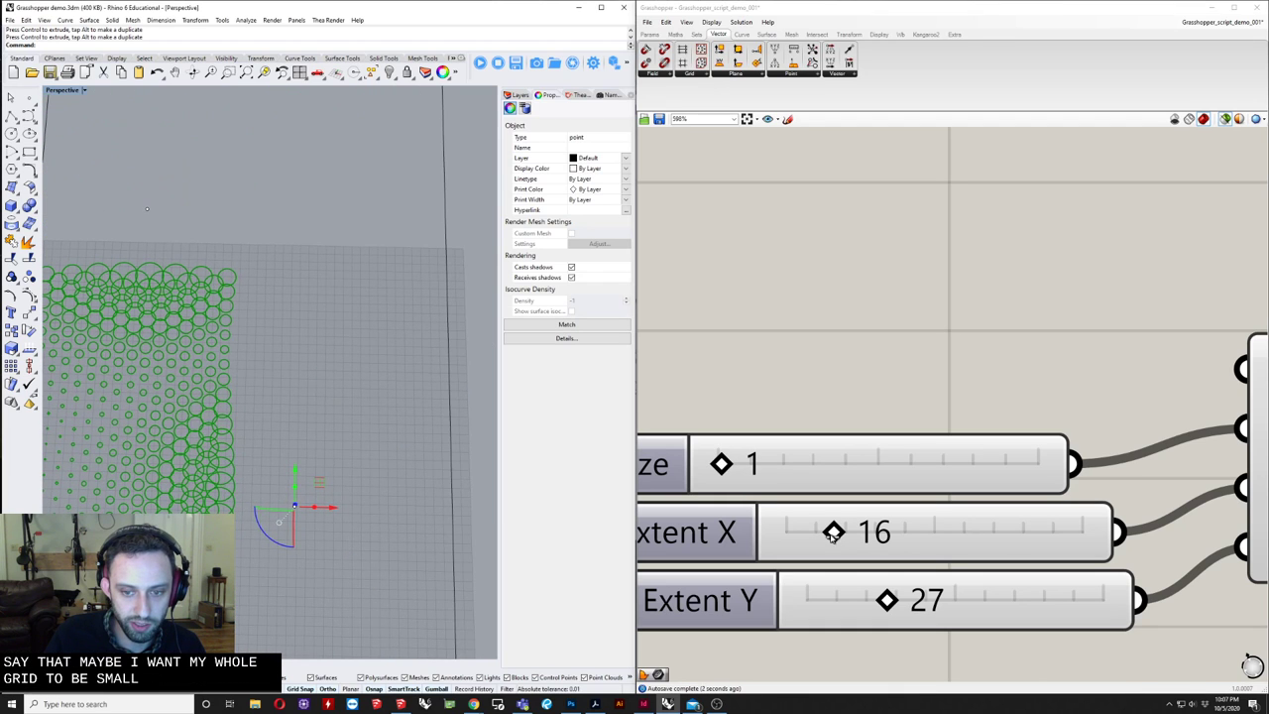
left_click_drag(833, 532, 886, 532)
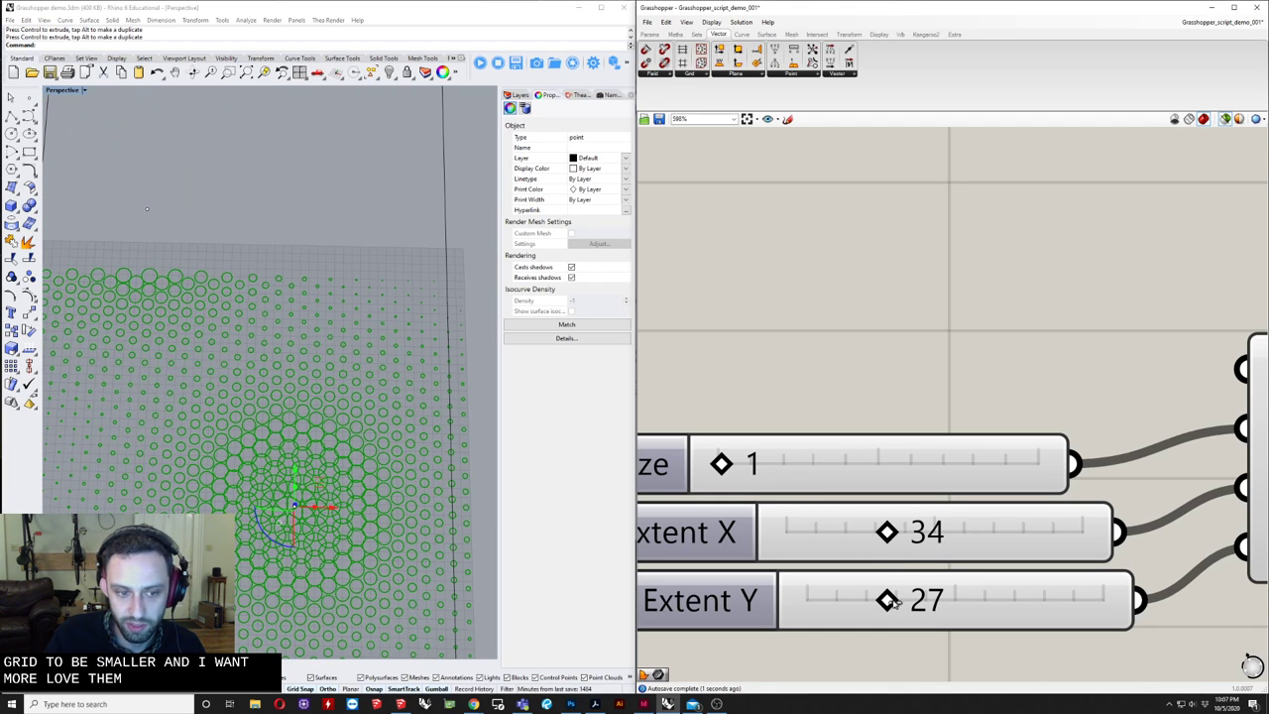
left_click_drag(892, 602, 949, 600)
scroll(914, 596, "down", 4)
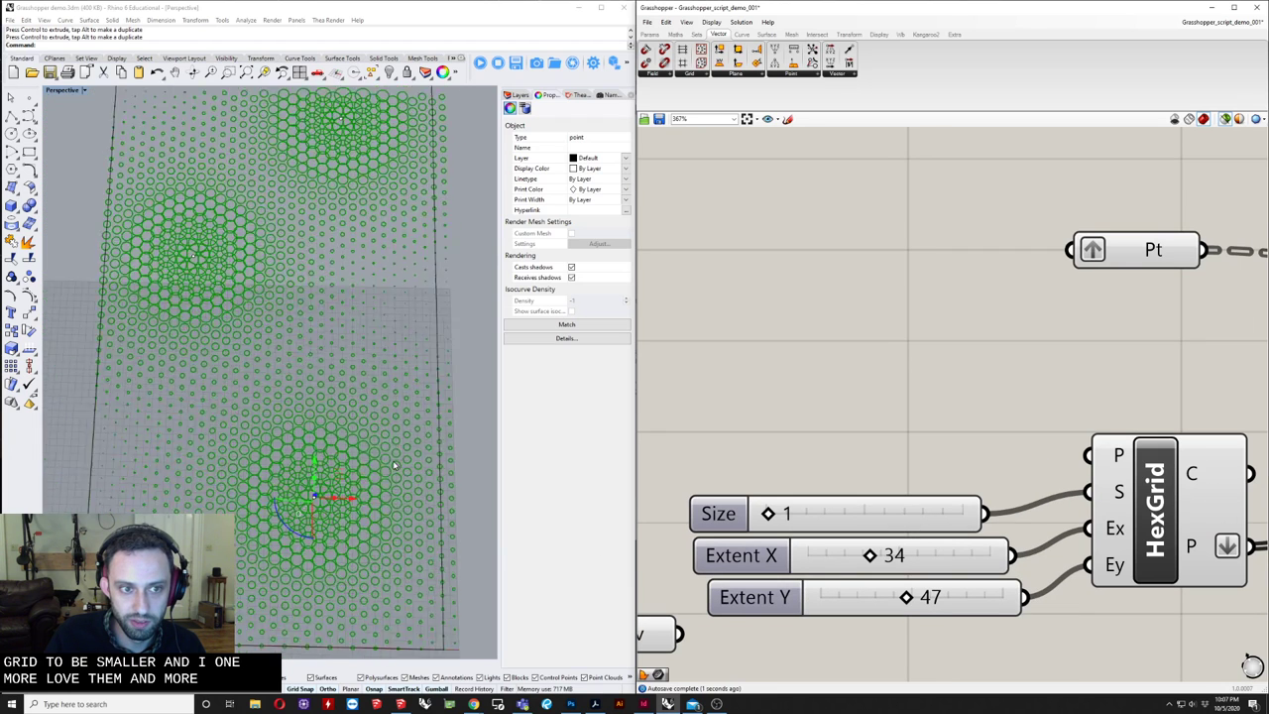
left_click_drag(907, 595, 860, 578)
scroll(855, 535, "up", 4)
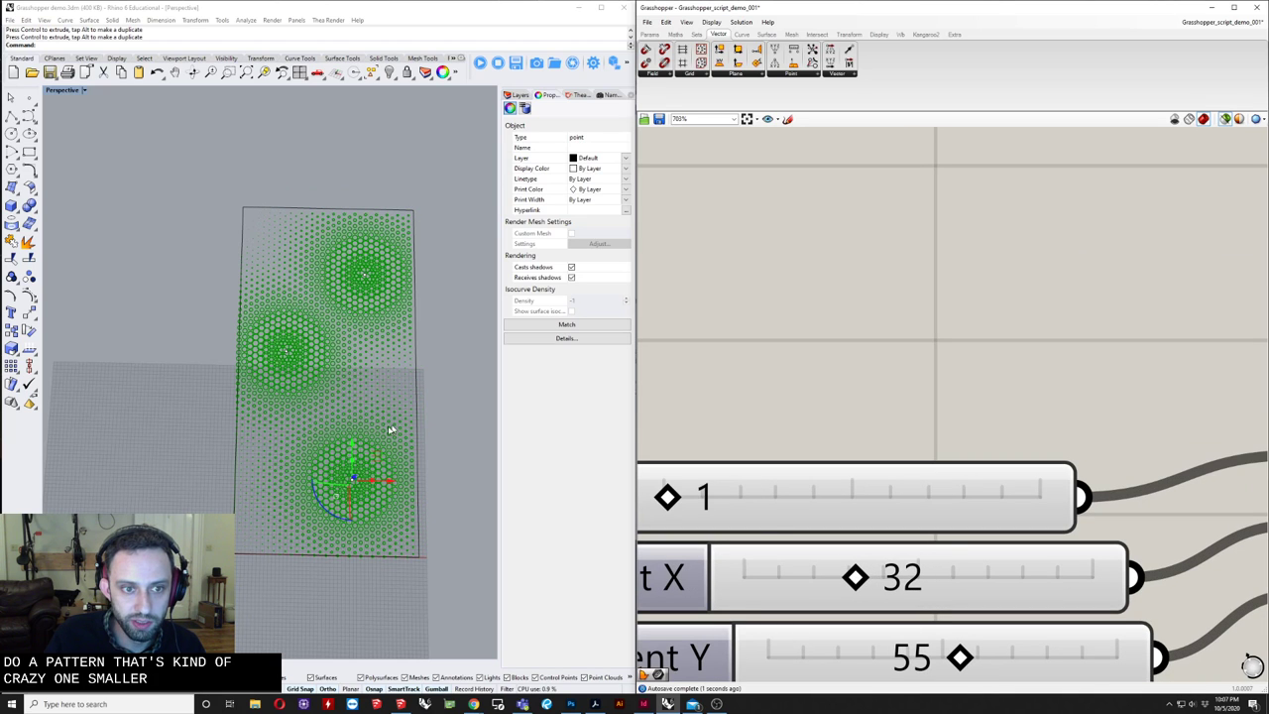
- Lower the radius slider on Multiplication's B input to 1.089 and inspect the circle overlap around the attractor points
scroll(390, 430, "up", 3)
scroll(253, 373, "down", 5)
scroll(302, 368, "up", 4)
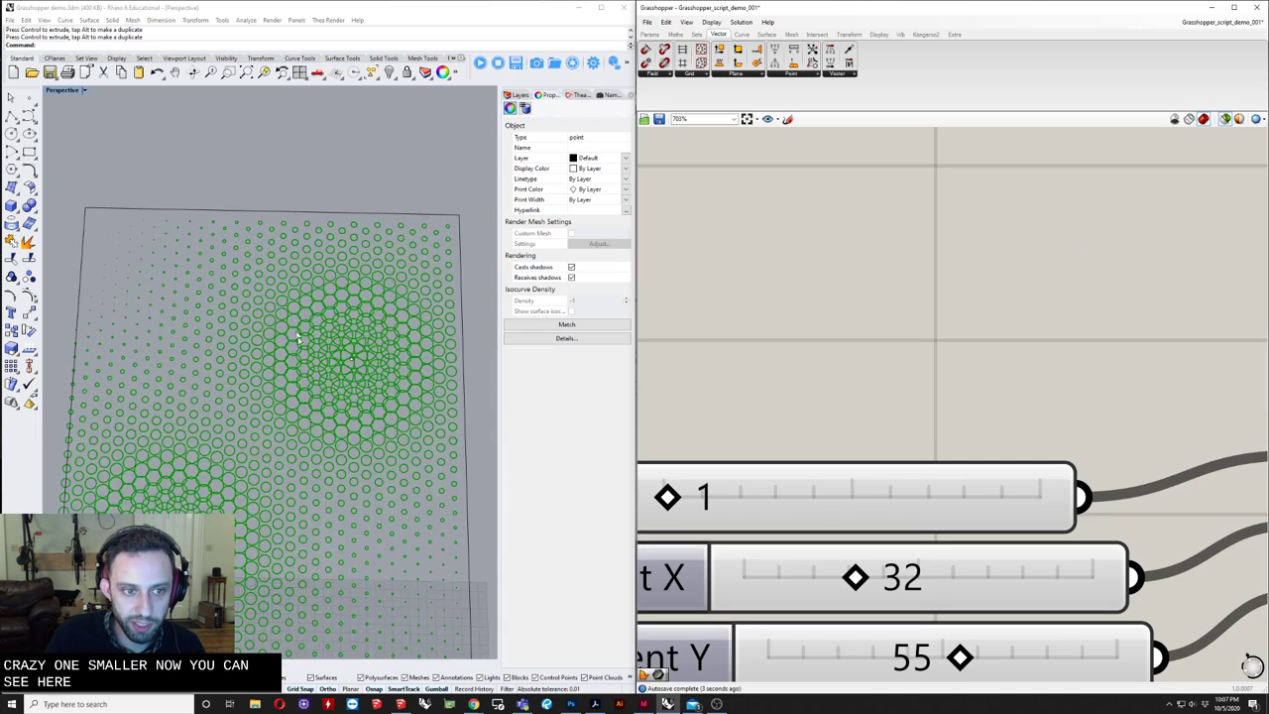
scroll(297, 377, "down", 6)
scroll(816, 379, "down", 10)
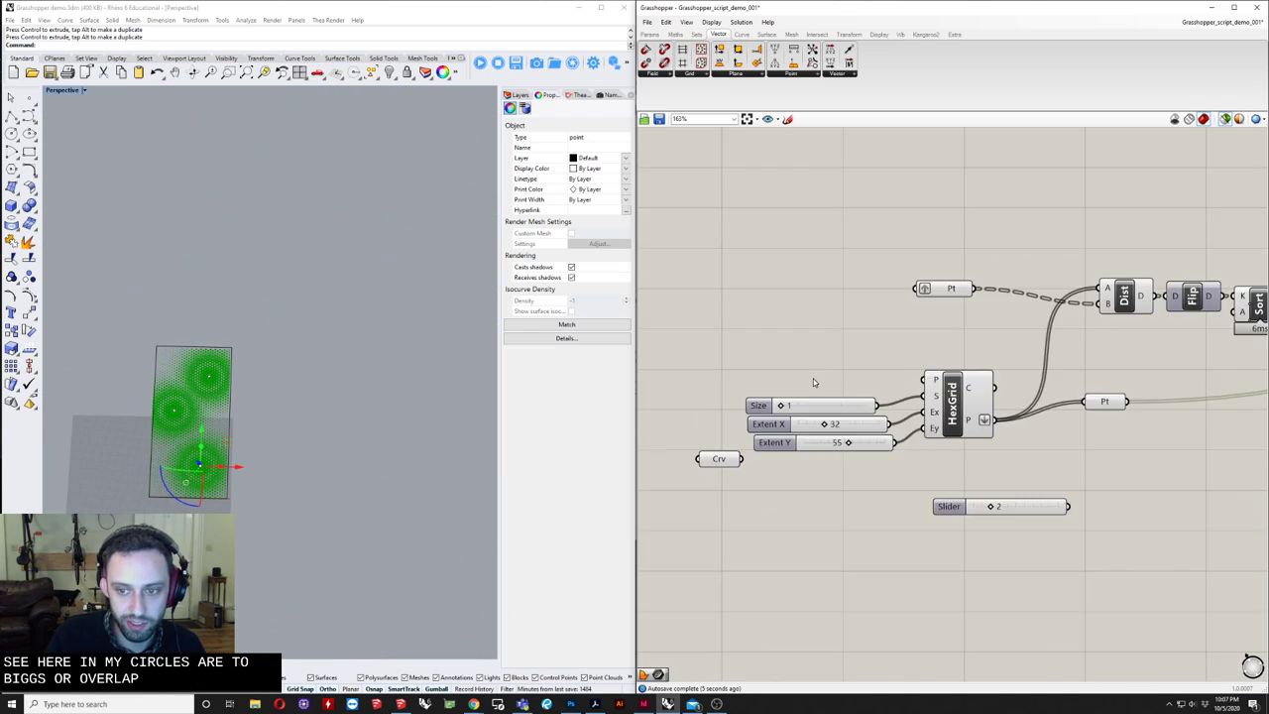
right_click_drag(1079, 383, 745, 462)
scroll(992, 455, "up", 5)
right_click_drag(992, 455, 741, 467)
scroll(739, 482, "down", 3)
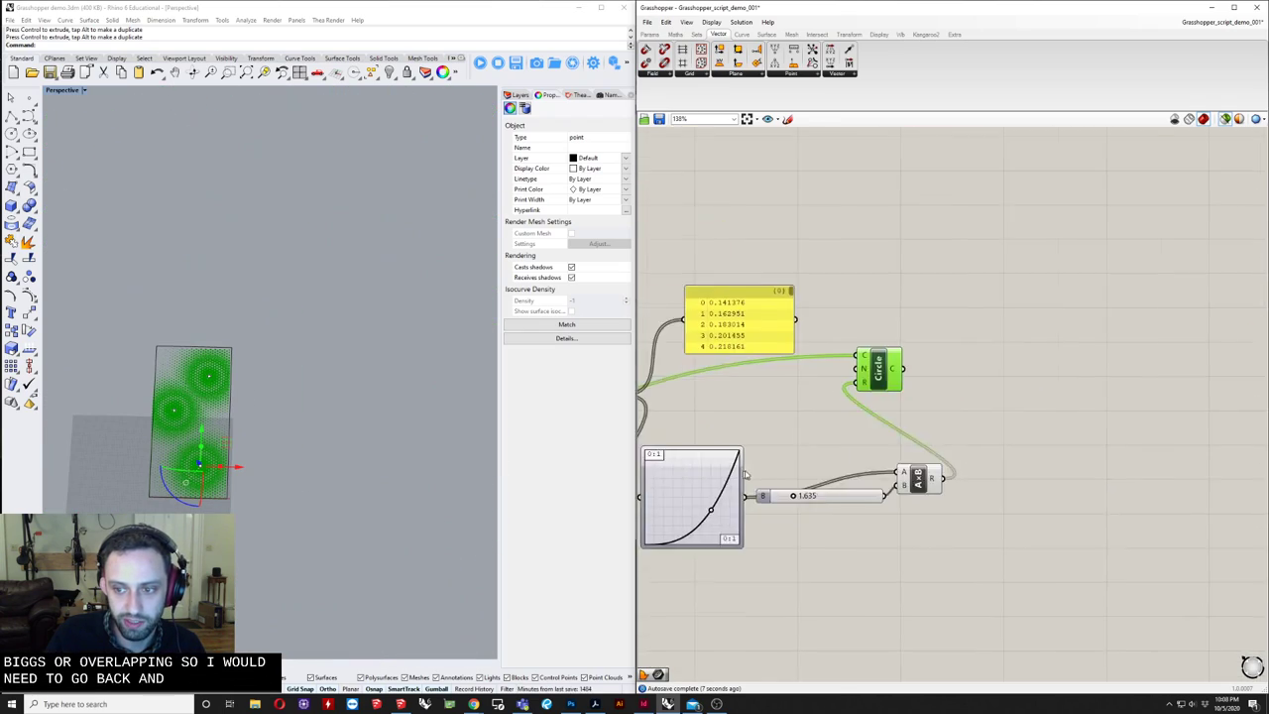
scroll(773, 520, "up", 6)
left_click_drag(694, 499, 657, 499)
scroll(297, 410, "up", 5)
scroll(1064, 524, "down", 2)
scroll(822, 503, "up", 3)
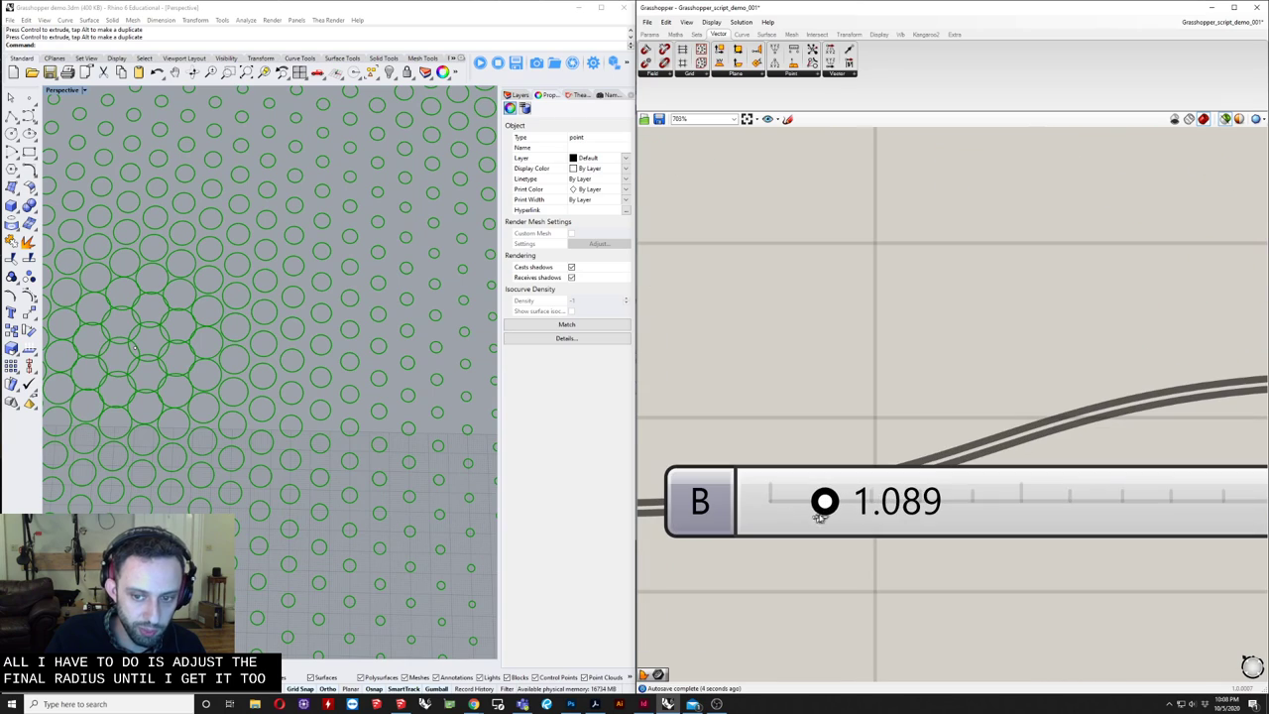
- Reduce the radius slider on Multiplication's B input to 0.812 and review the circle spacing across the panel
left_click_drag(822, 503, 810, 501)
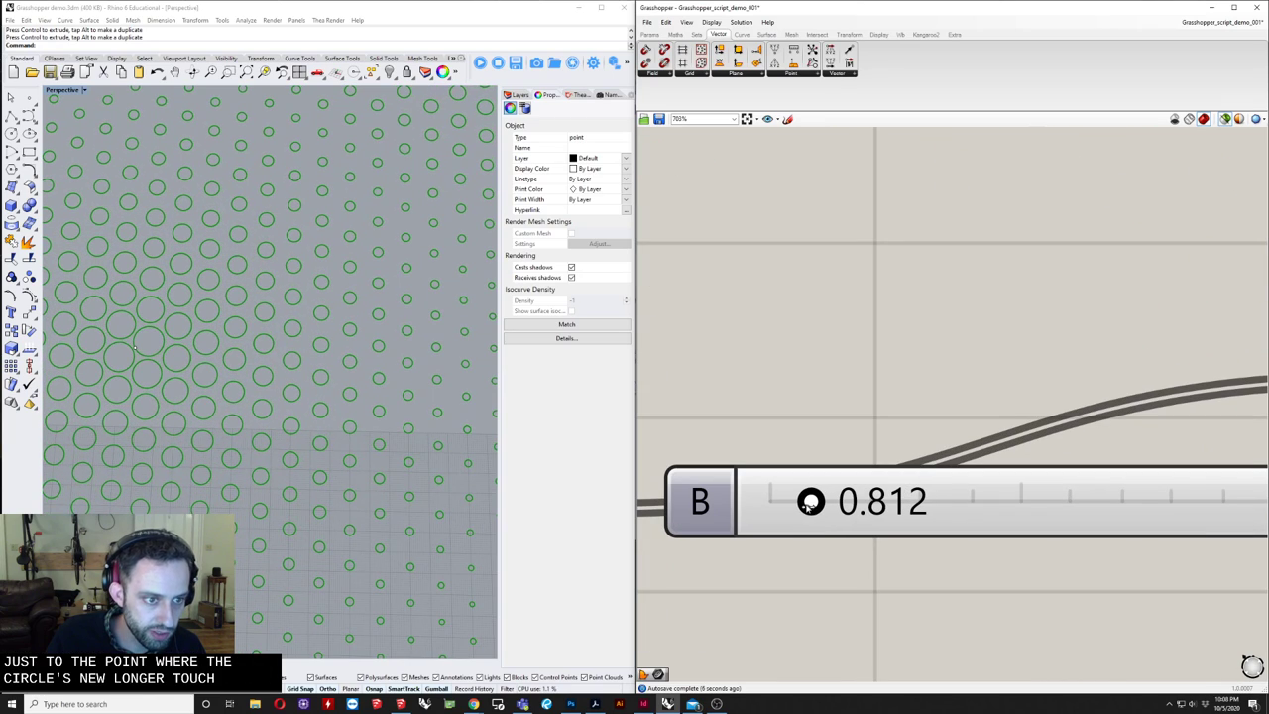
scroll(261, 498, "down", 5)
scroll(297, 483, "up", 5)
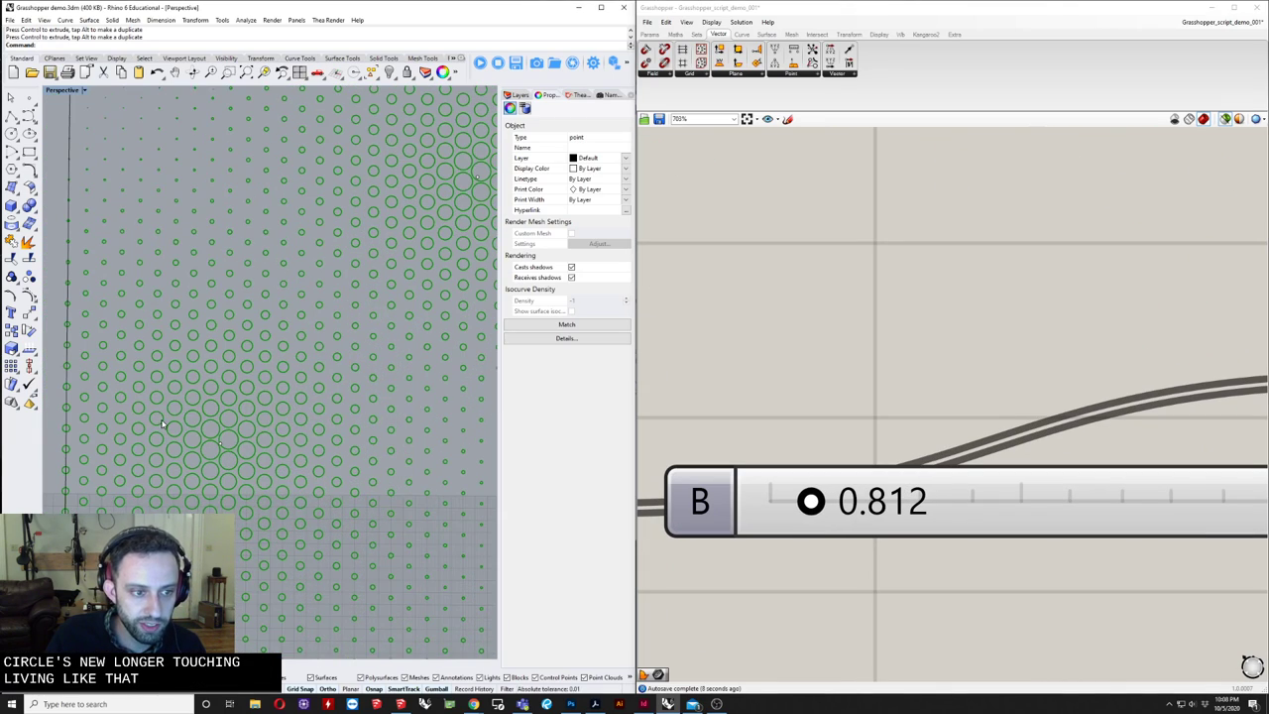
scroll(238, 419, "down", 4)
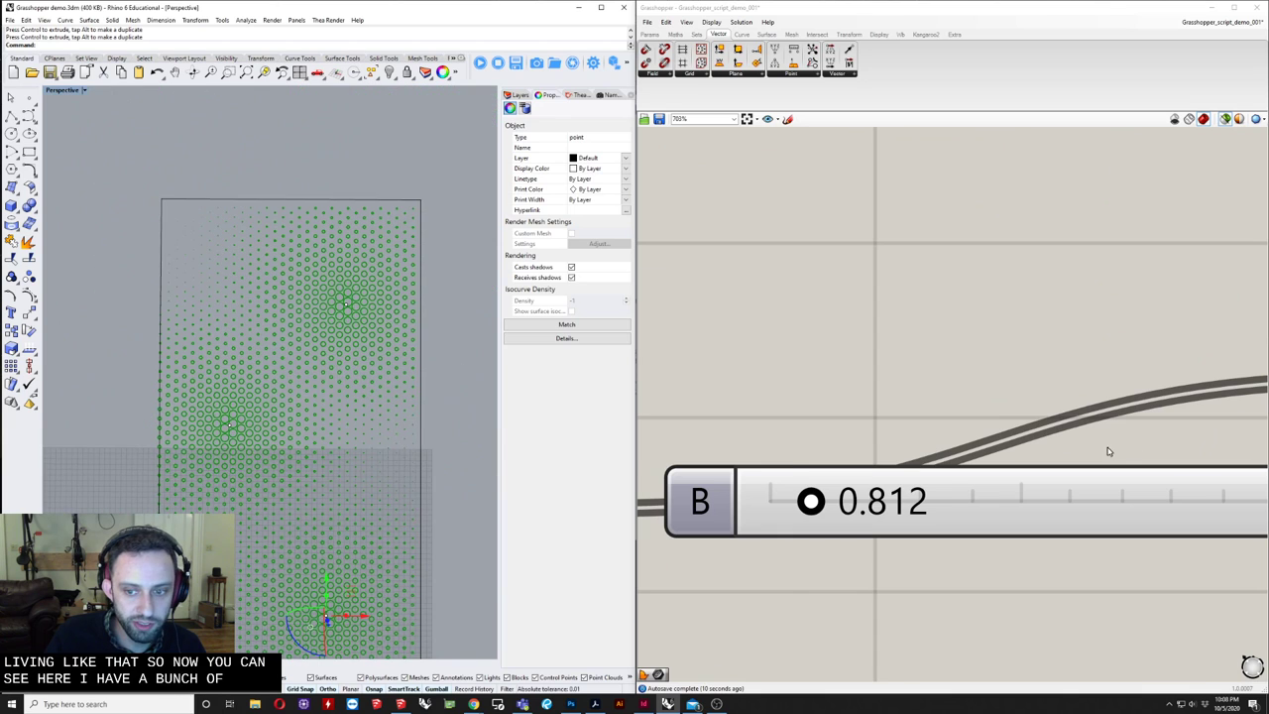
- Return the HexGrid to Size 2, Extent X 16 and Extent Y 27
scroll(1108, 451, "down", 5)
scroll(869, 463, "up", 4)
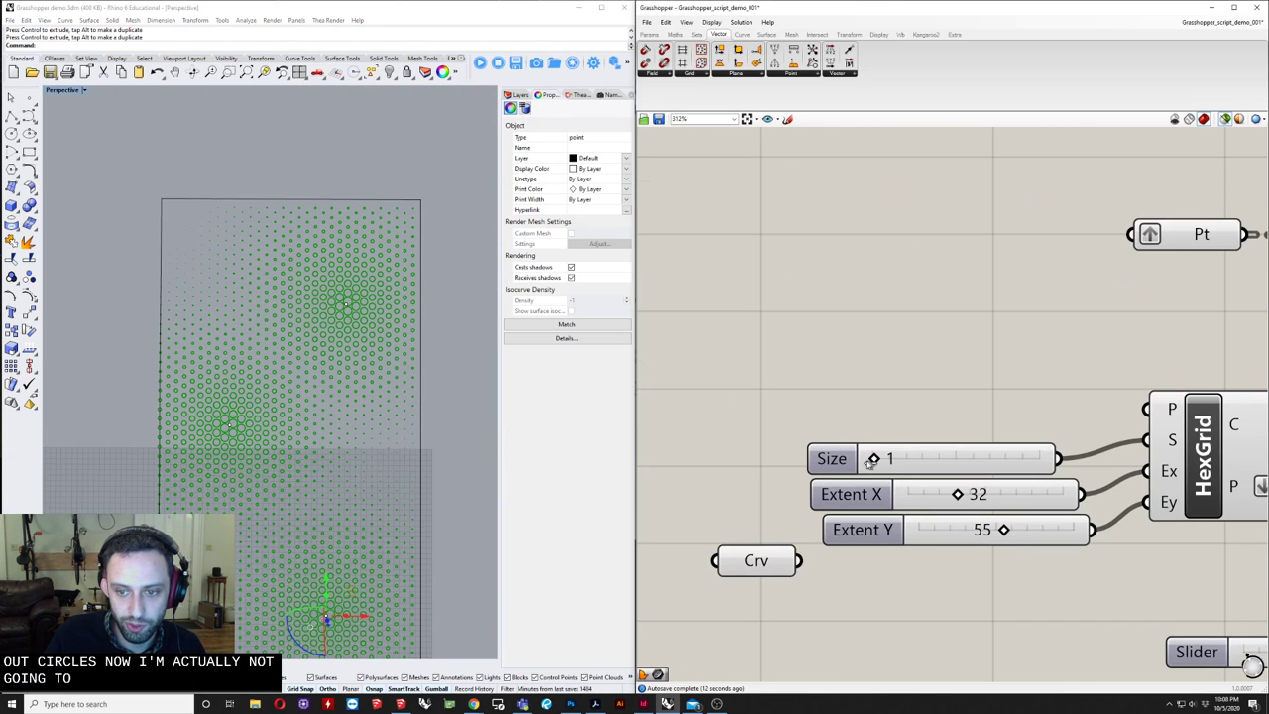
left_click_drag(875, 460, 877, 462)
scroll(862, 486, "up", 3)
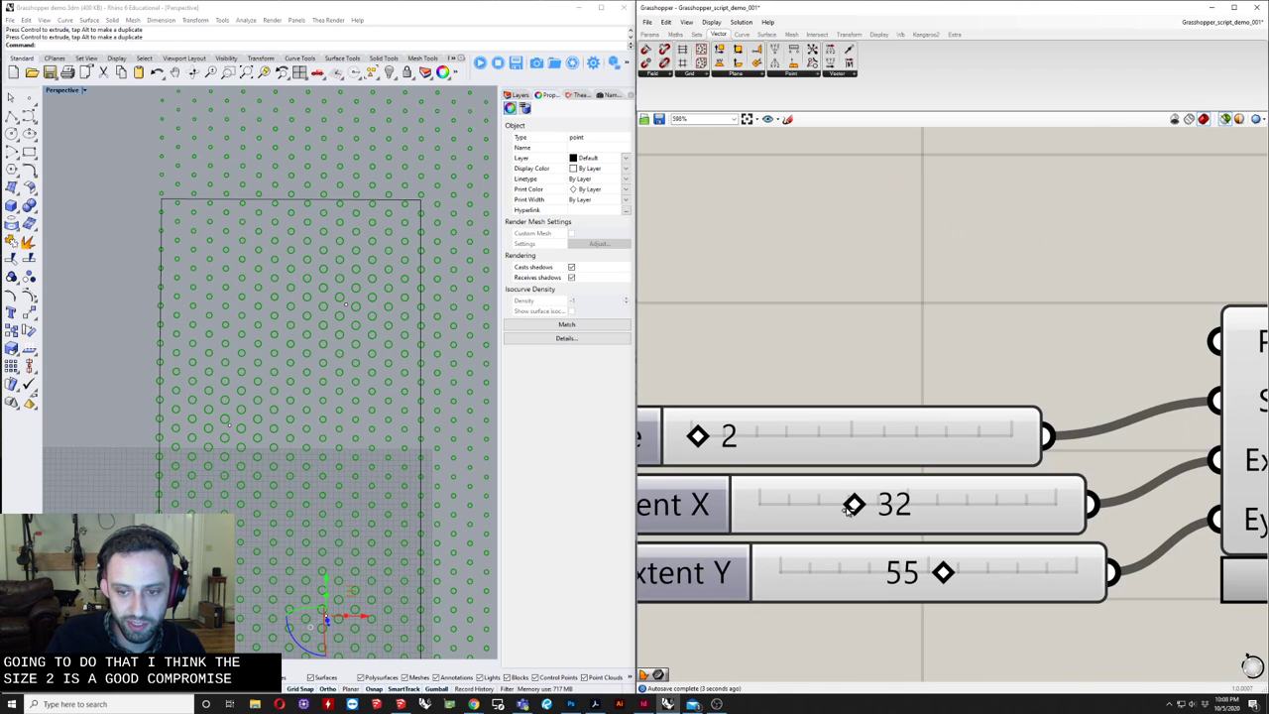
left_click_drag(853, 505, 807, 507)
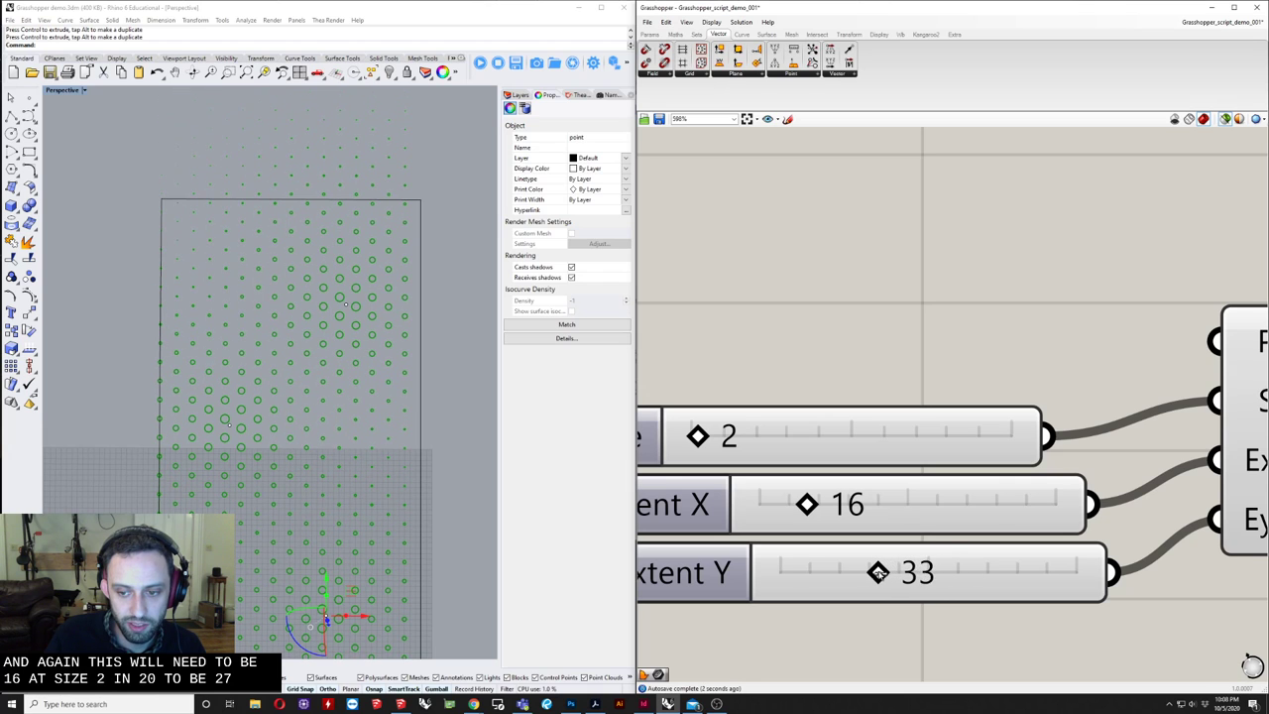
left_click_drag(878, 572, 863, 574)
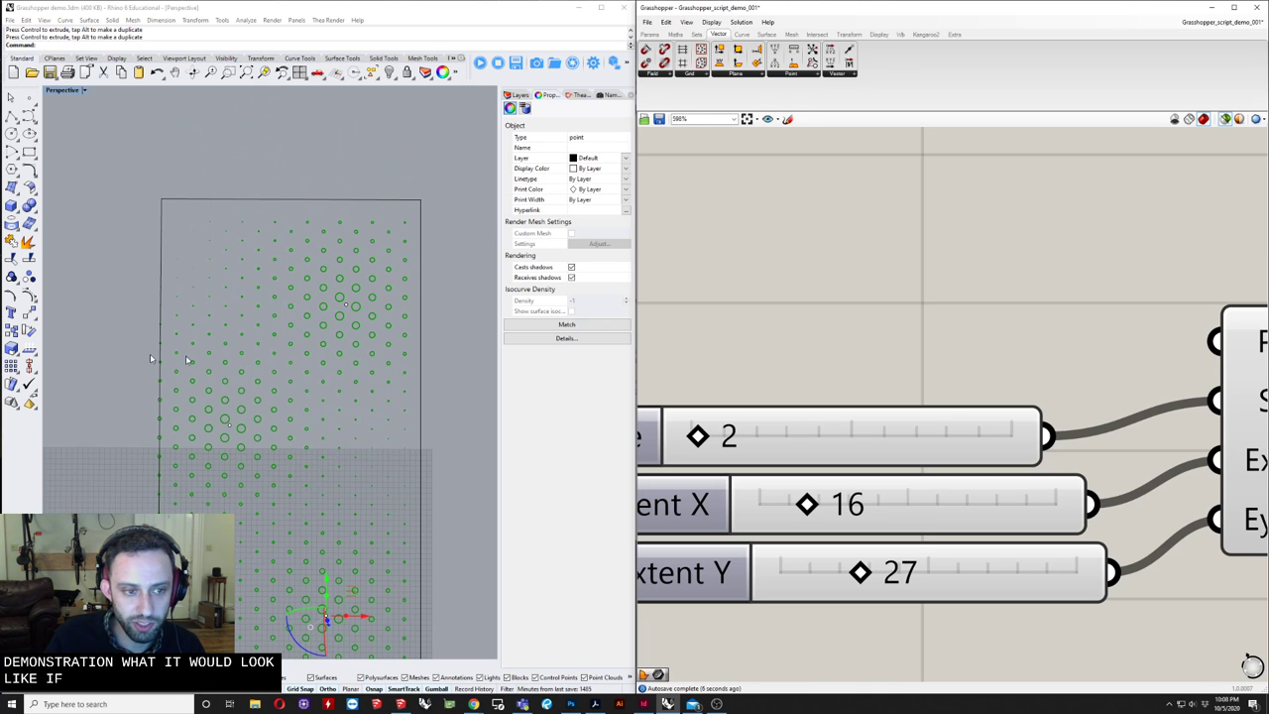
- Raise the radius slider on Multiplication's B input to 1.661 while checking the largest circles near an attractor point
scroll(322, 397, "down", 5)
scroll(1041, 349, "down", 2)
right_click_drag(1099, 364, 708, 387)
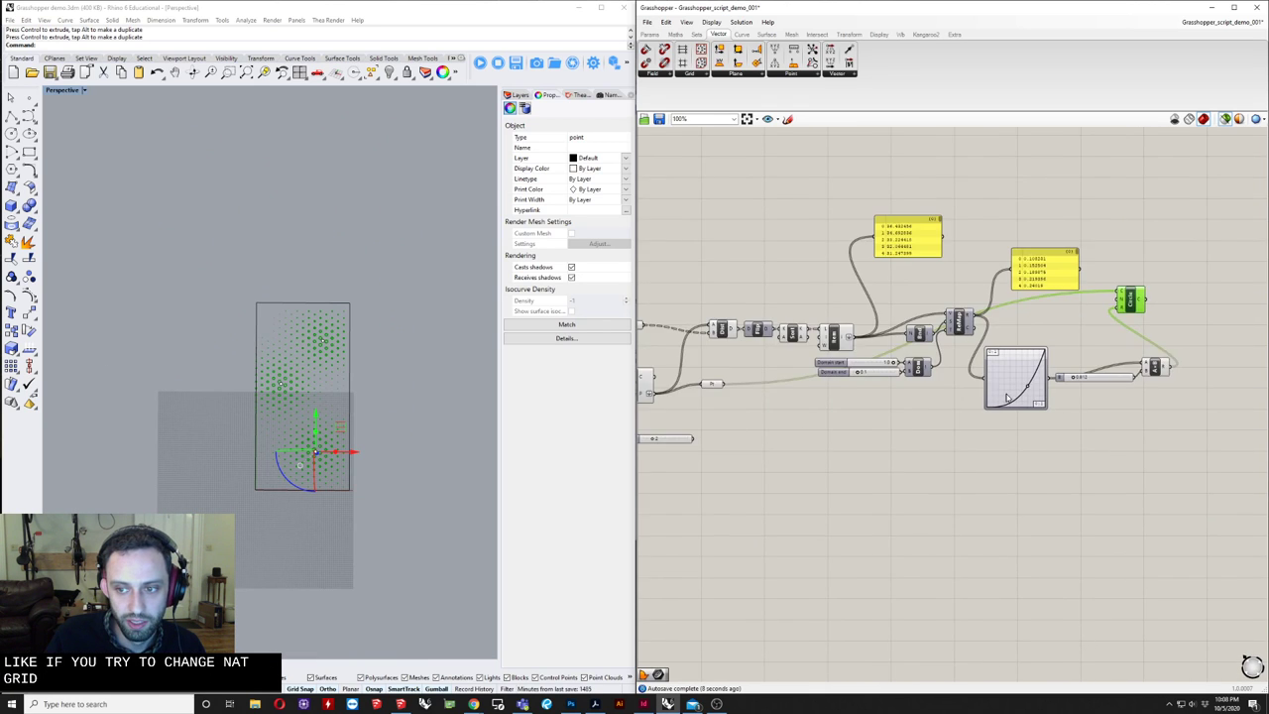
scroll(1074, 384, "up", 7)
right_click_drag(1075, 383, 735, 511)
scroll(923, 436, "up", 3)
left_click_drag(688, 508, 730, 509)
scroll(394, 480, "up", 5)
scroll(395, 480, "up", 3)
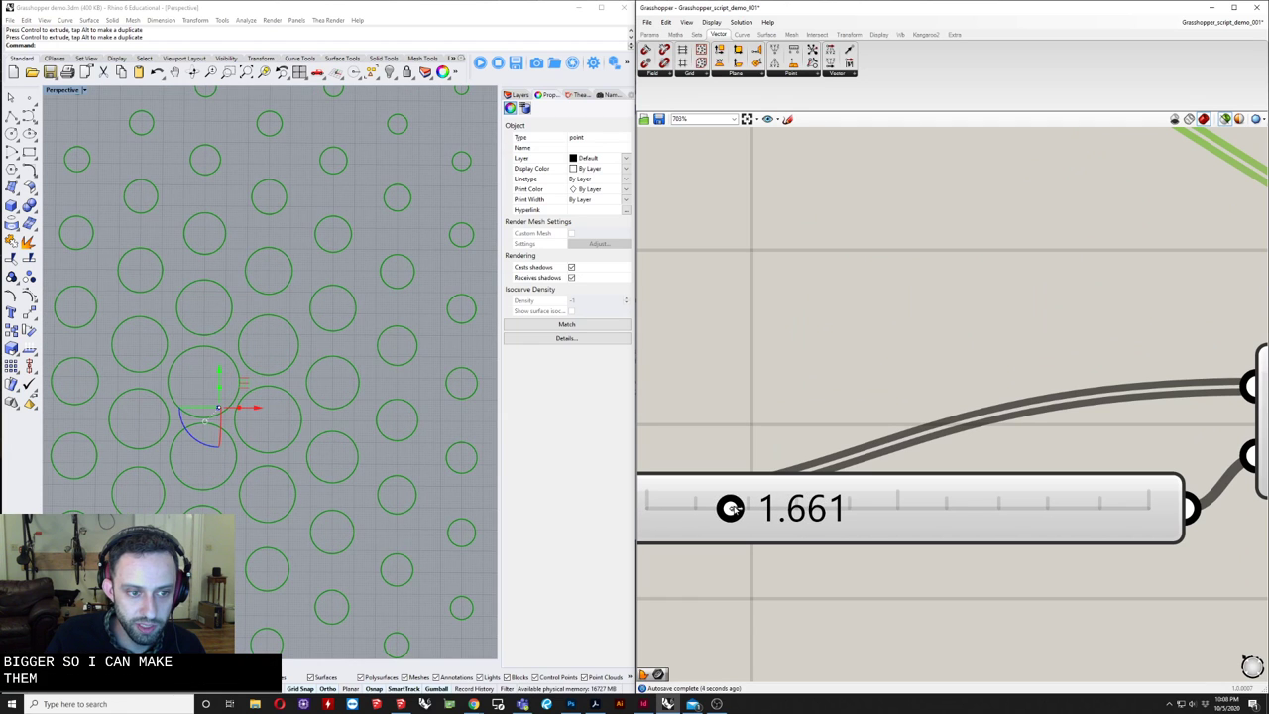
- Examine the circle sizes and the material left between circles around the attractor points across the panel
scroll(261, 446, "down", 3)
scroll(833, 396, "down", 3)
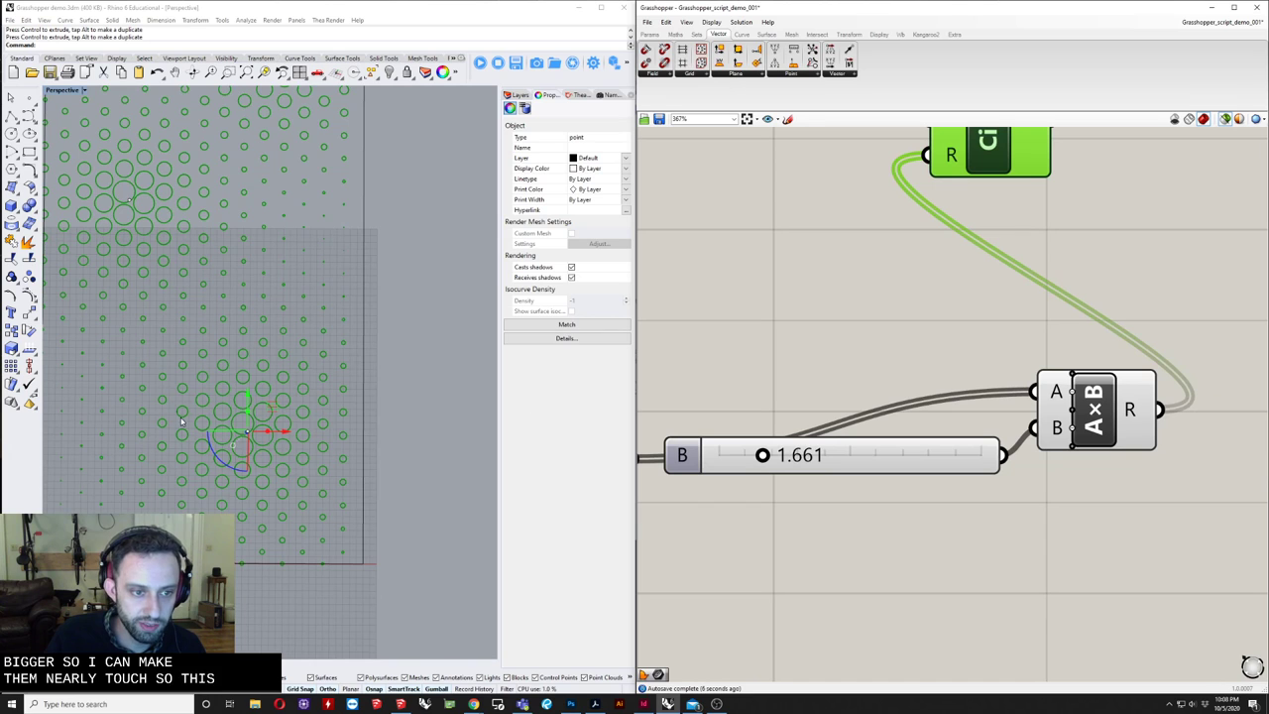
scroll(181, 422, "up", 6)
scroll(267, 413, "down", 7)
right_click_drag(268, 414, 296, 427)
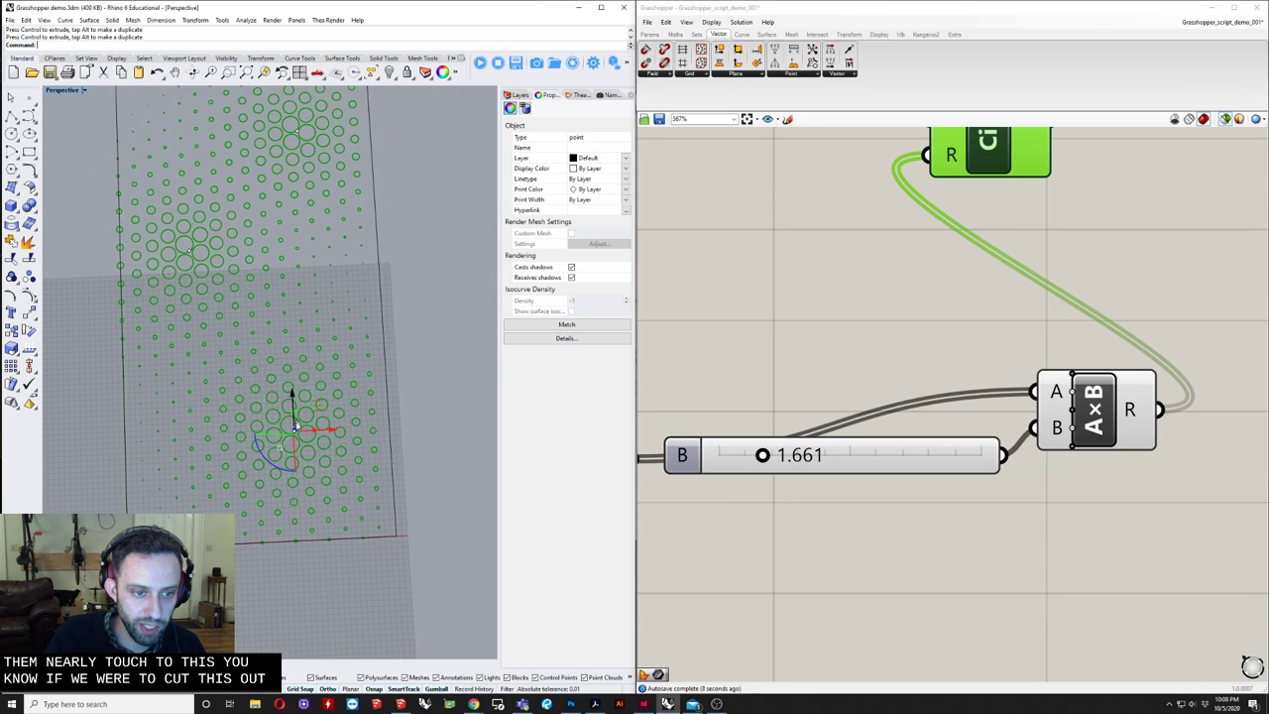
scroll(295, 424, "up", 5)
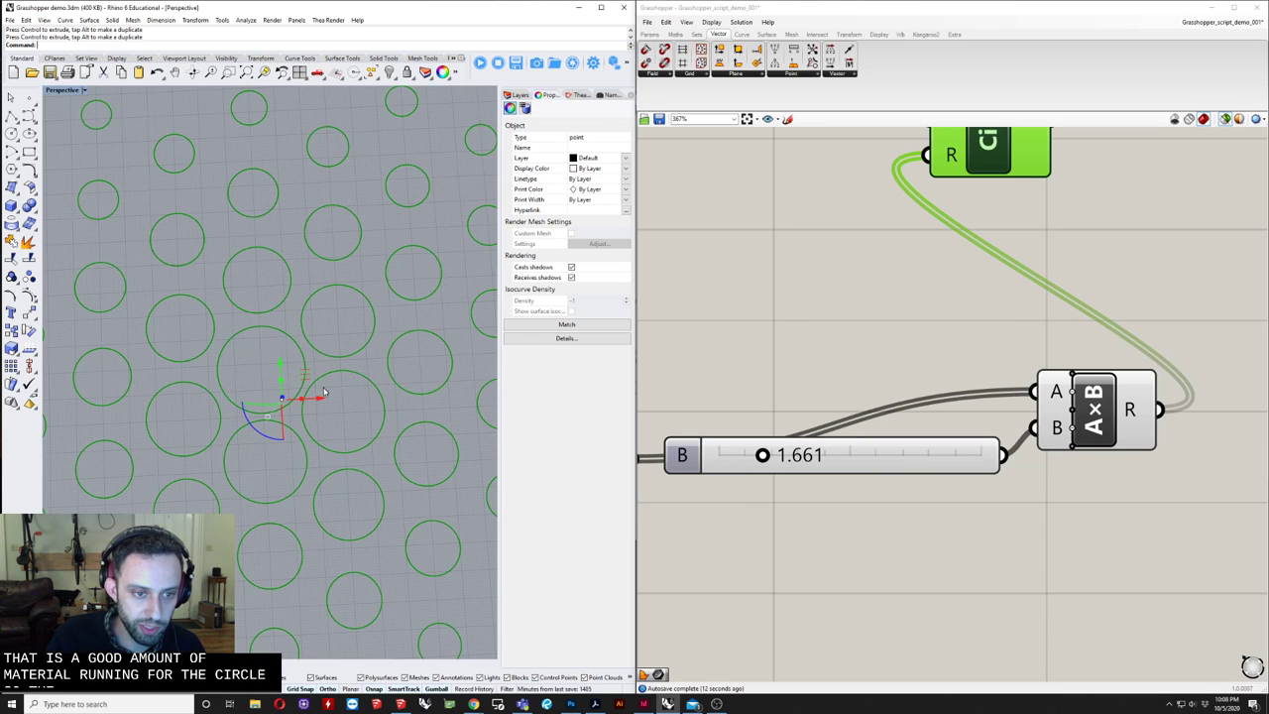
scroll(324, 414, "down", 5)
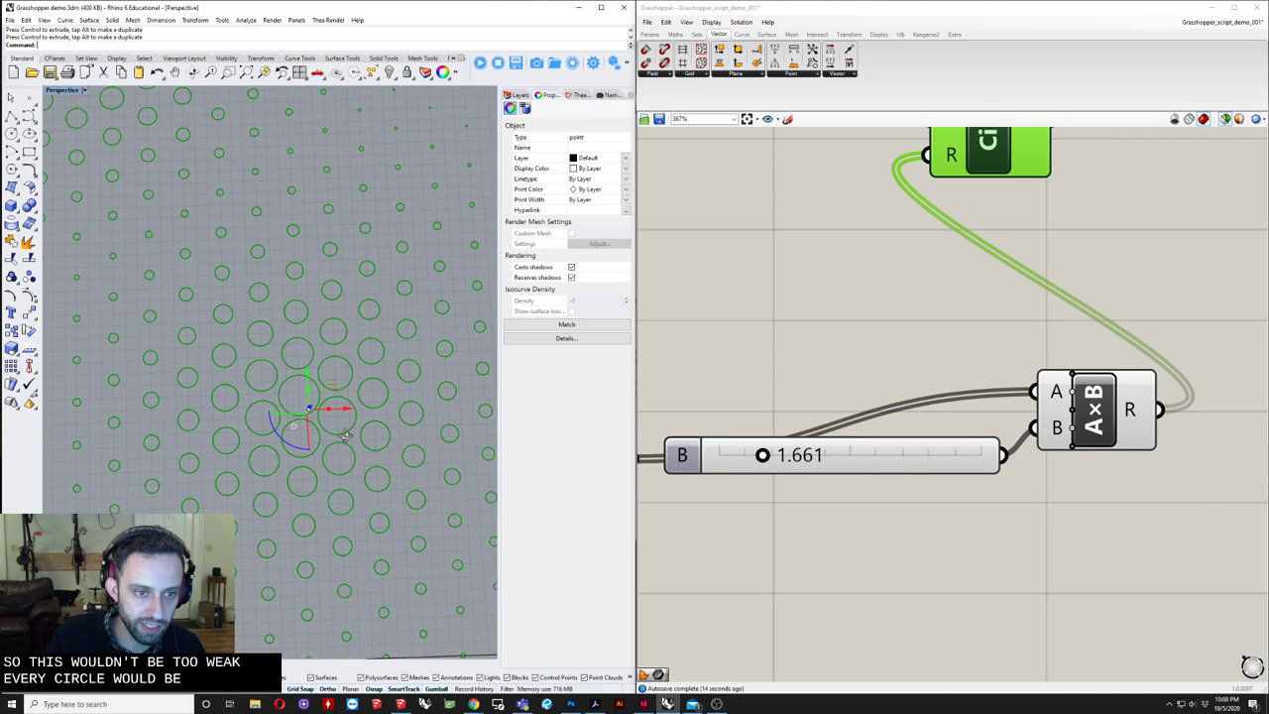
right_click_drag(326, 412, 340, 414)
right_click_drag(339, 358, 331, 460)
scroll(329, 393, "up", 3)
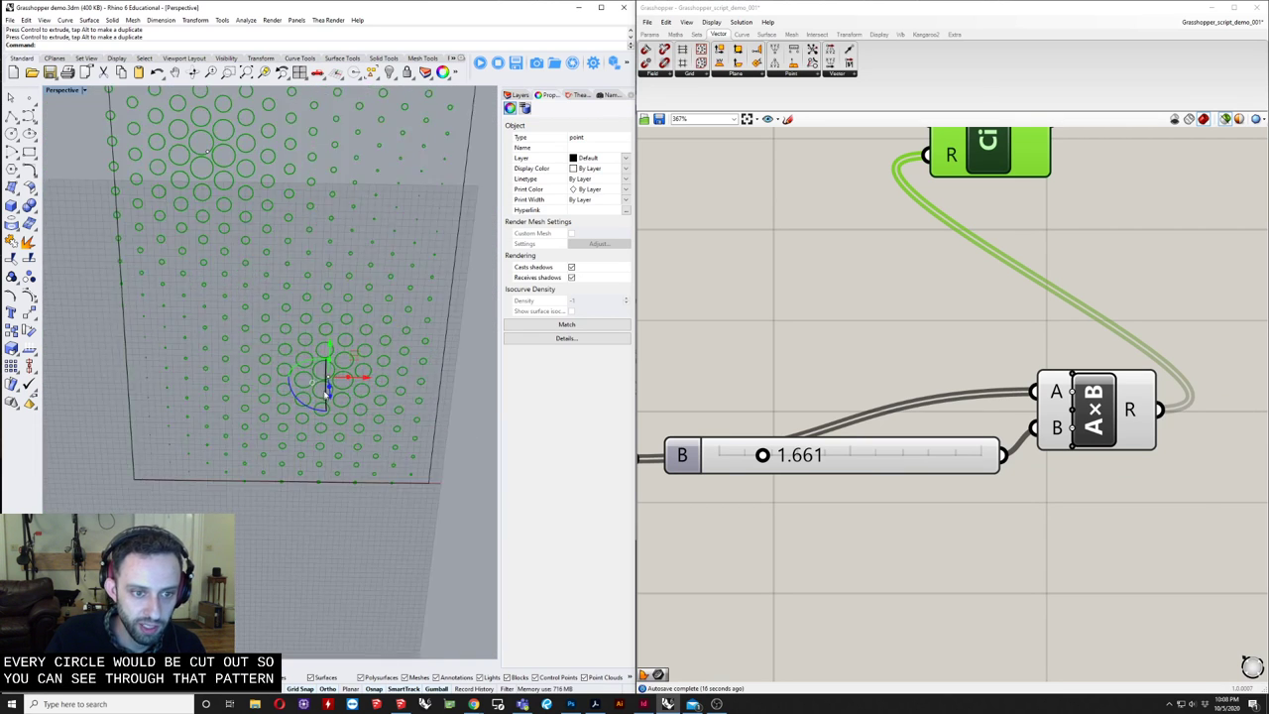
right_click_drag(329, 393, 351, 377)
- Move the lowest attractor point within the lower part of the panel and check how the circle pattern follows it
left_click_drag(369, 317, 262, 354)
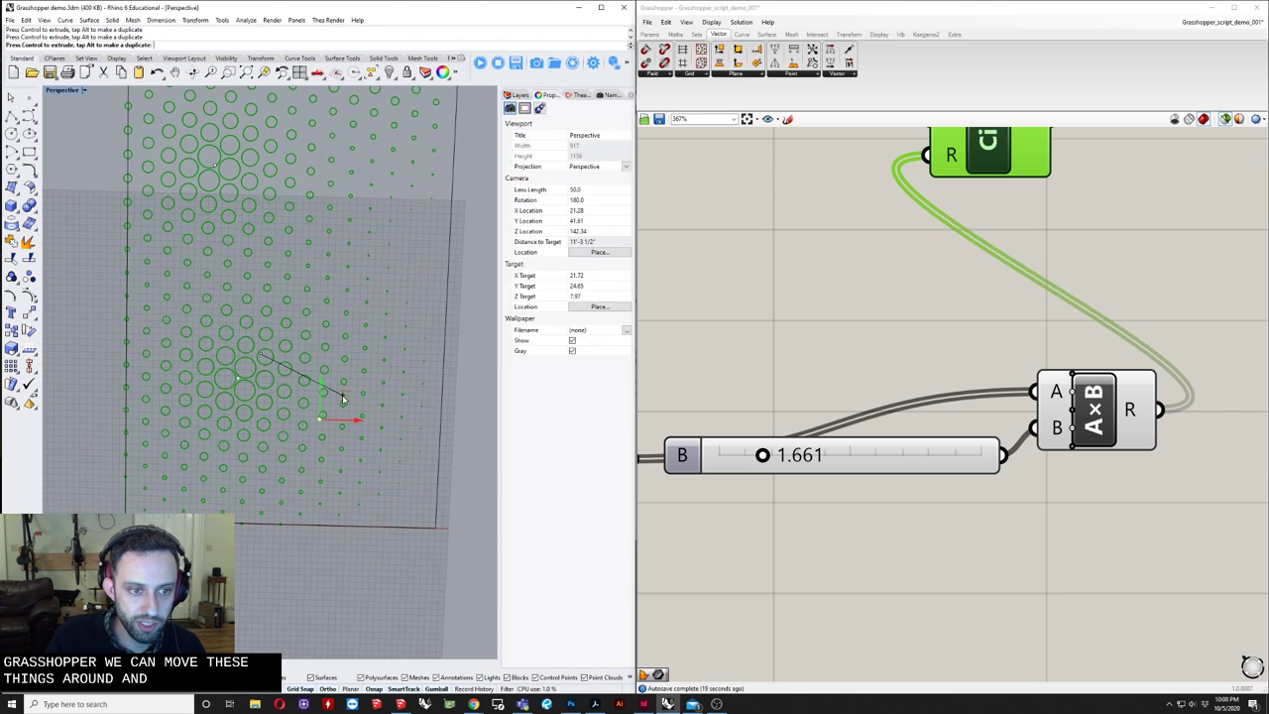
scroll(328, 376, "down", 5)
right_click_drag(329, 376, 328, 376)
scroll(333, 299, "up", 5)
right_click_drag(333, 300, 194, 288)
scroll(139, 248, "down", 5)
right_click_drag(139, 248, 151, 281)
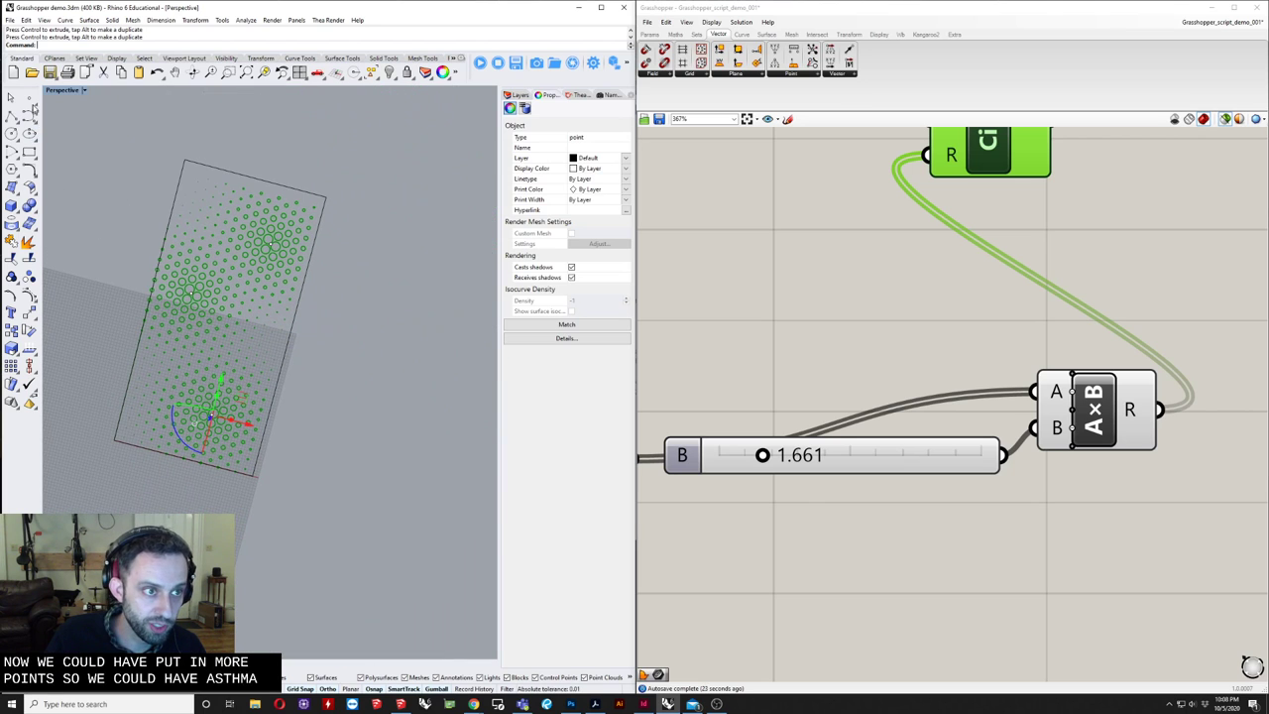
- Place two additional point objects on the panel, one near mid-height by the right edge and one near the upper-left corner
left_click(30, 99)
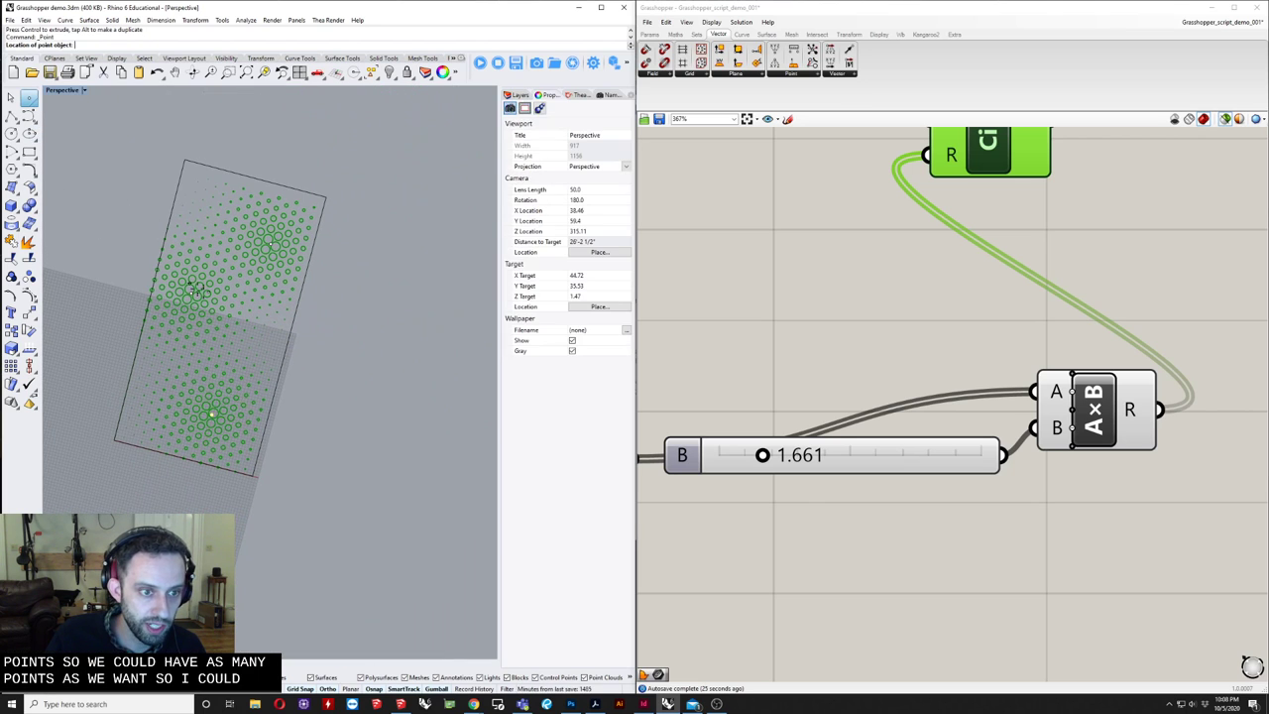
right_click_drag(262, 386, 300, 365)
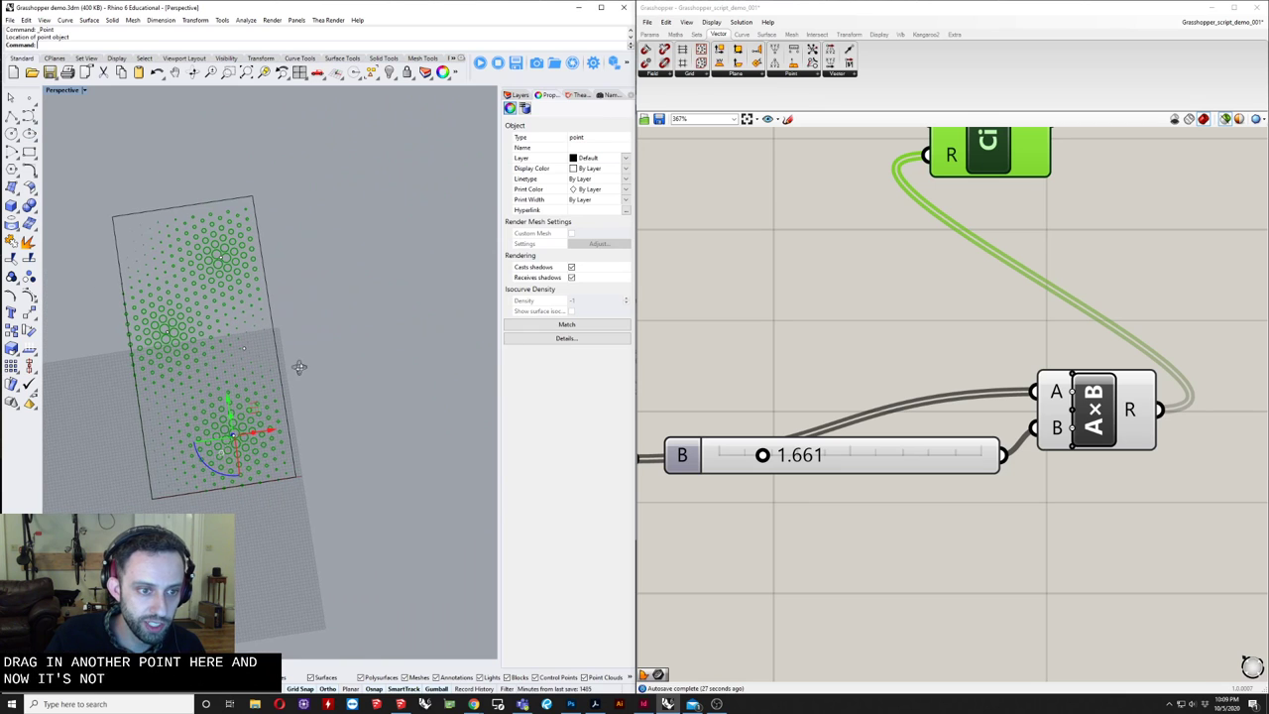
left_click(29, 99)
left_click(232, 434)
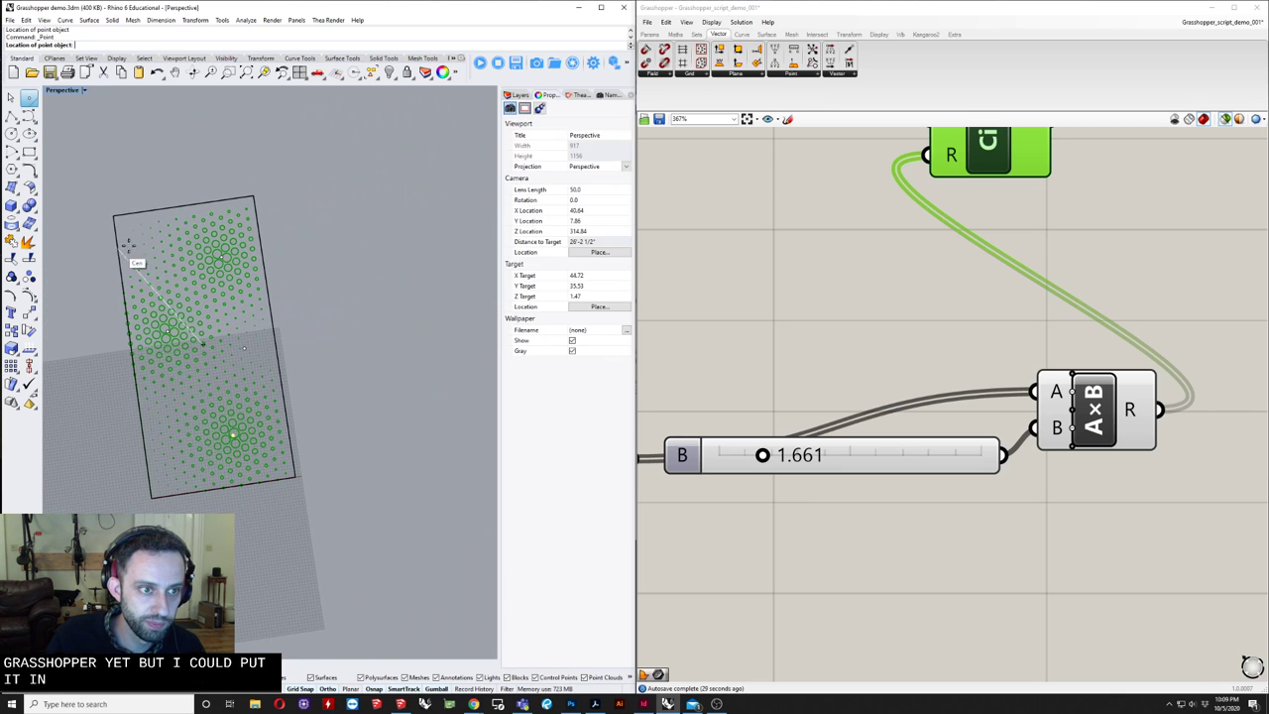
- Select all five points and assign them to the grafted Pt parameter with Set Multiple Points
left_click_drag(105, 150, 277, 348)
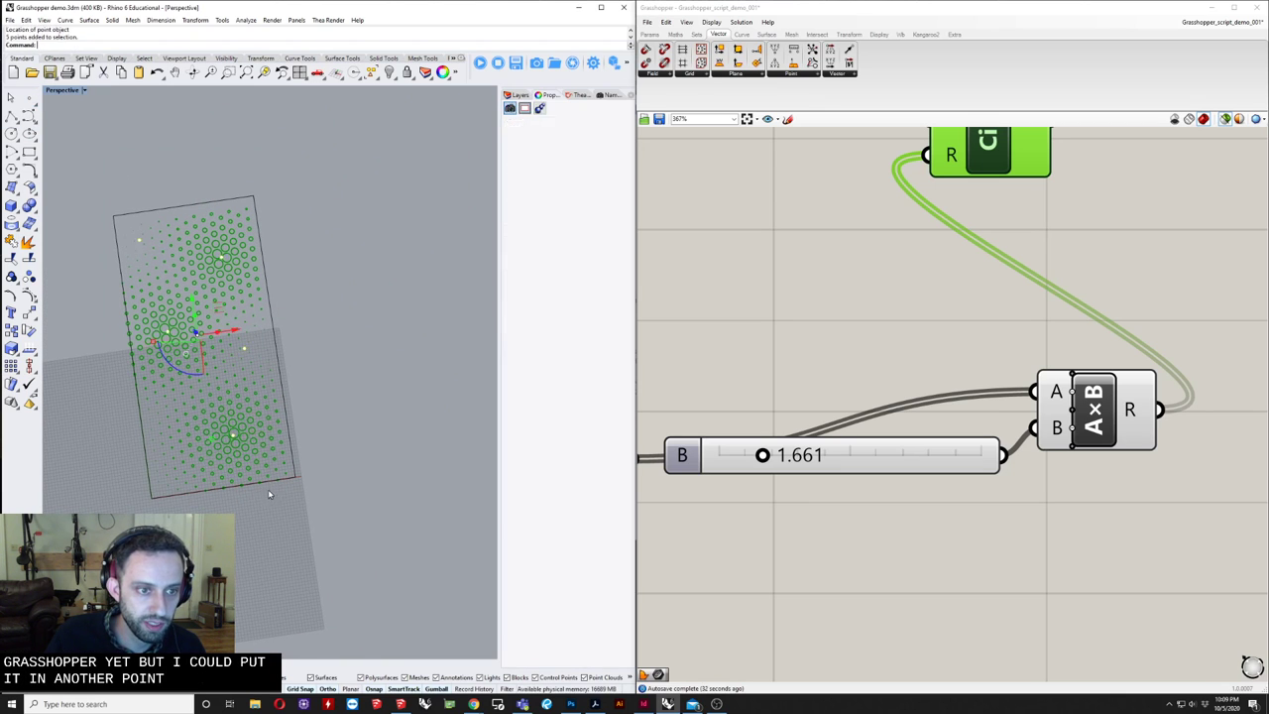
scroll(918, 326, "down", 6)
scroll(831, 330, "up", 6)
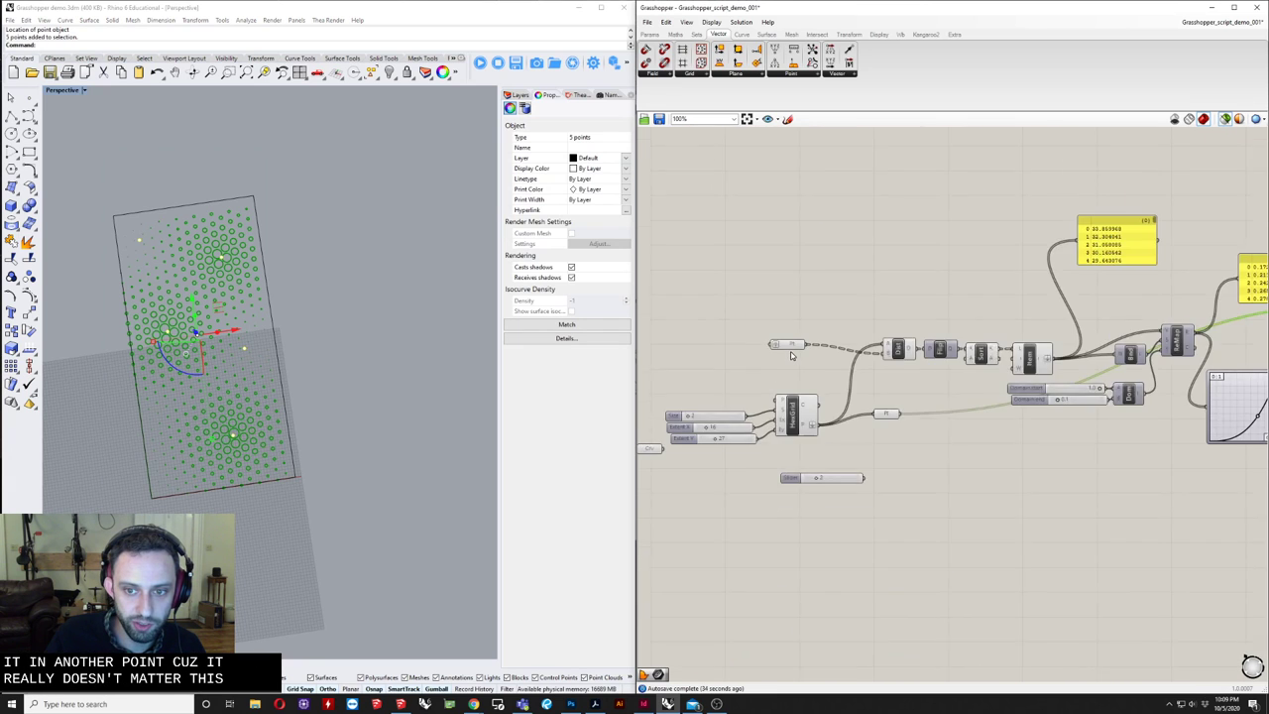
right_click(791, 340)
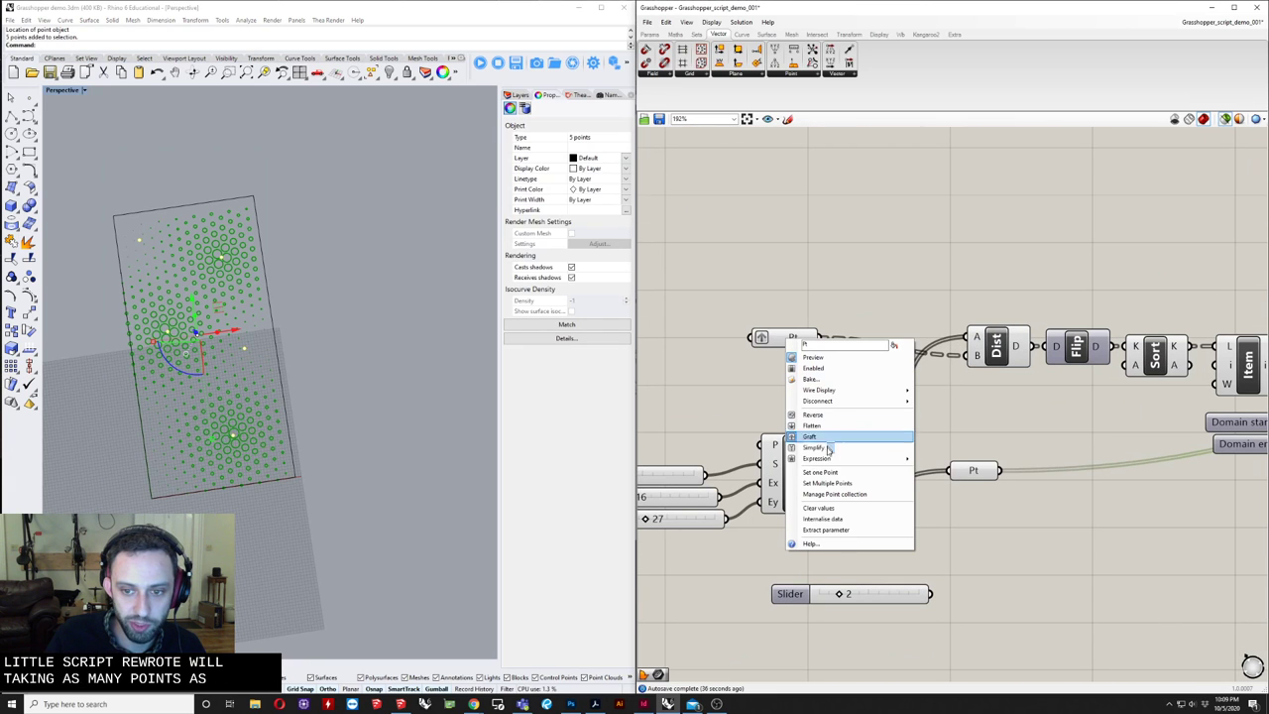
left_click(833, 484)
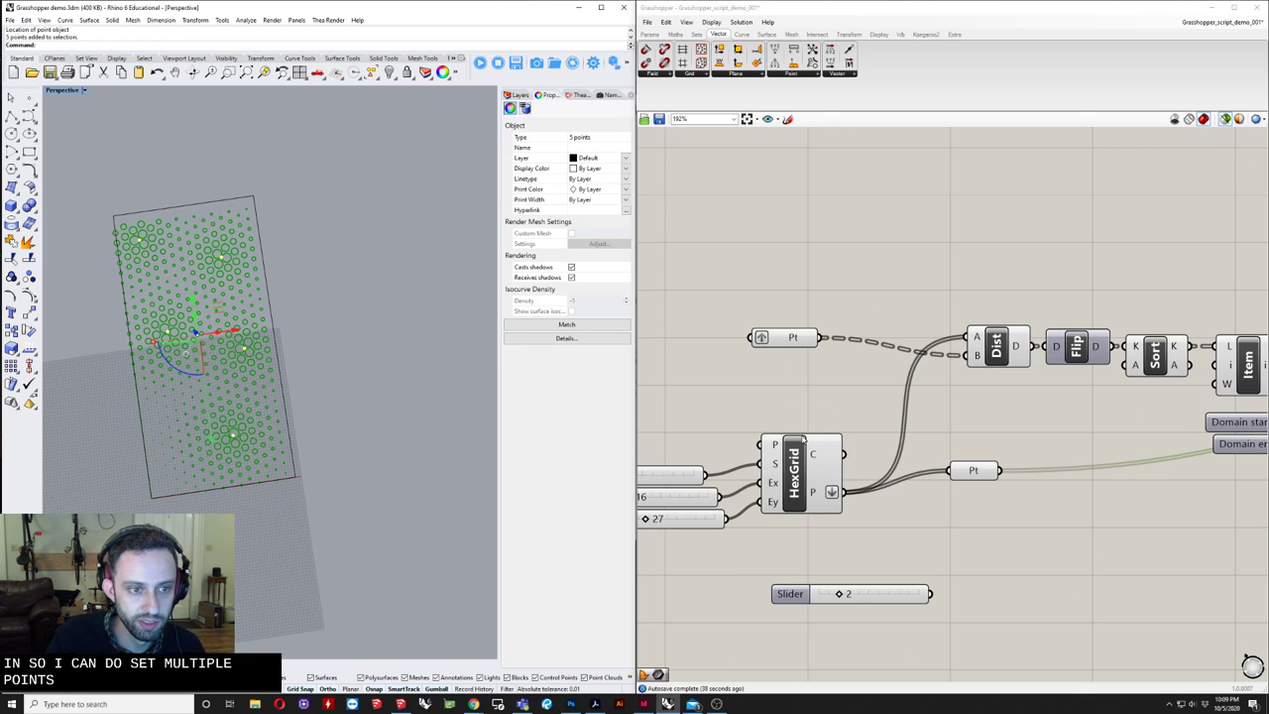
- Select the Circle component to highlight its preview and inspect the pattern around all five attractor points
scroll(314, 368, "up", 4)
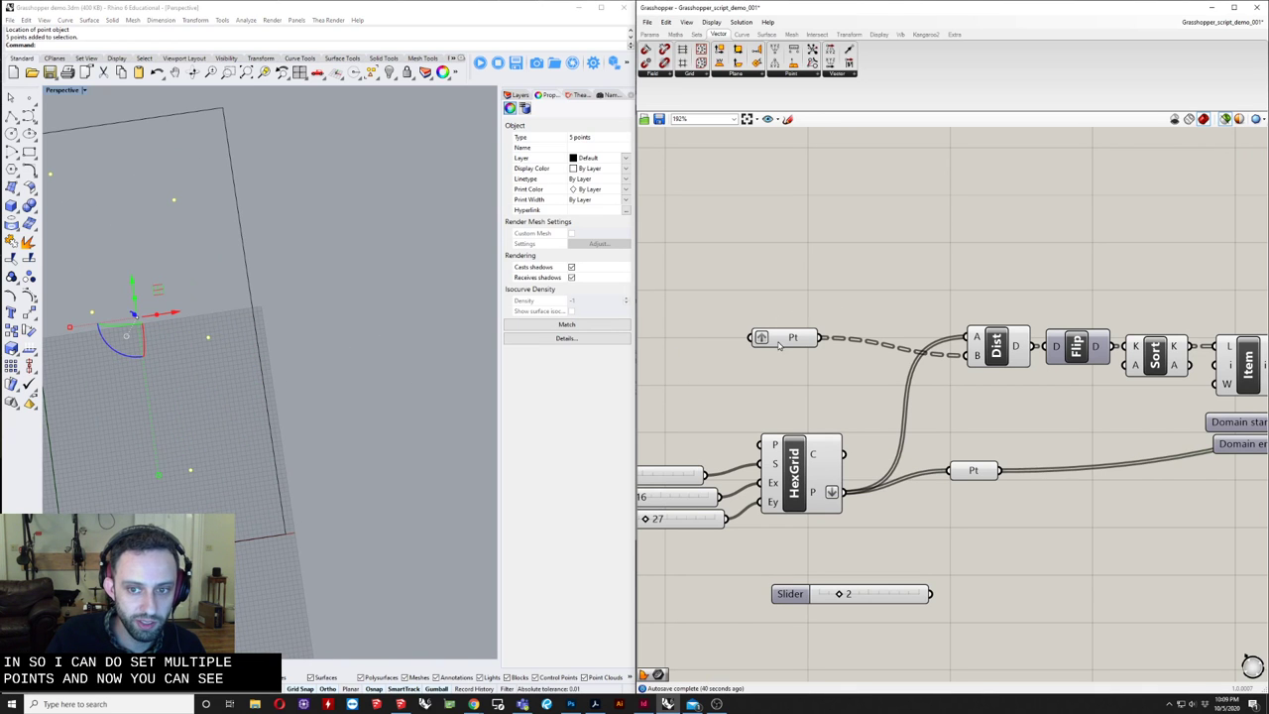
scroll(890, 375, "down", 5)
left_click(1045, 341)
scroll(198, 301, "up", 5)
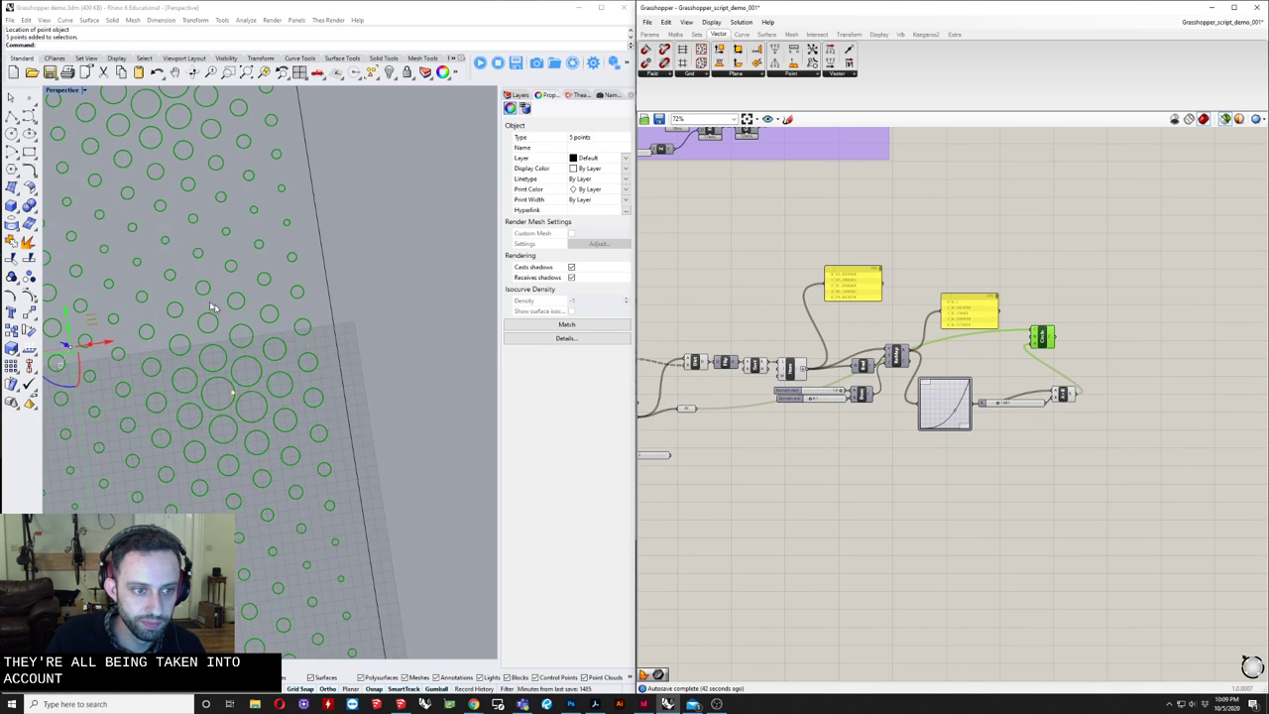
right_click_drag(207, 307, 221, 321)
scroll(192, 320, "down", 8)
scroll(218, 258, "up", 3)
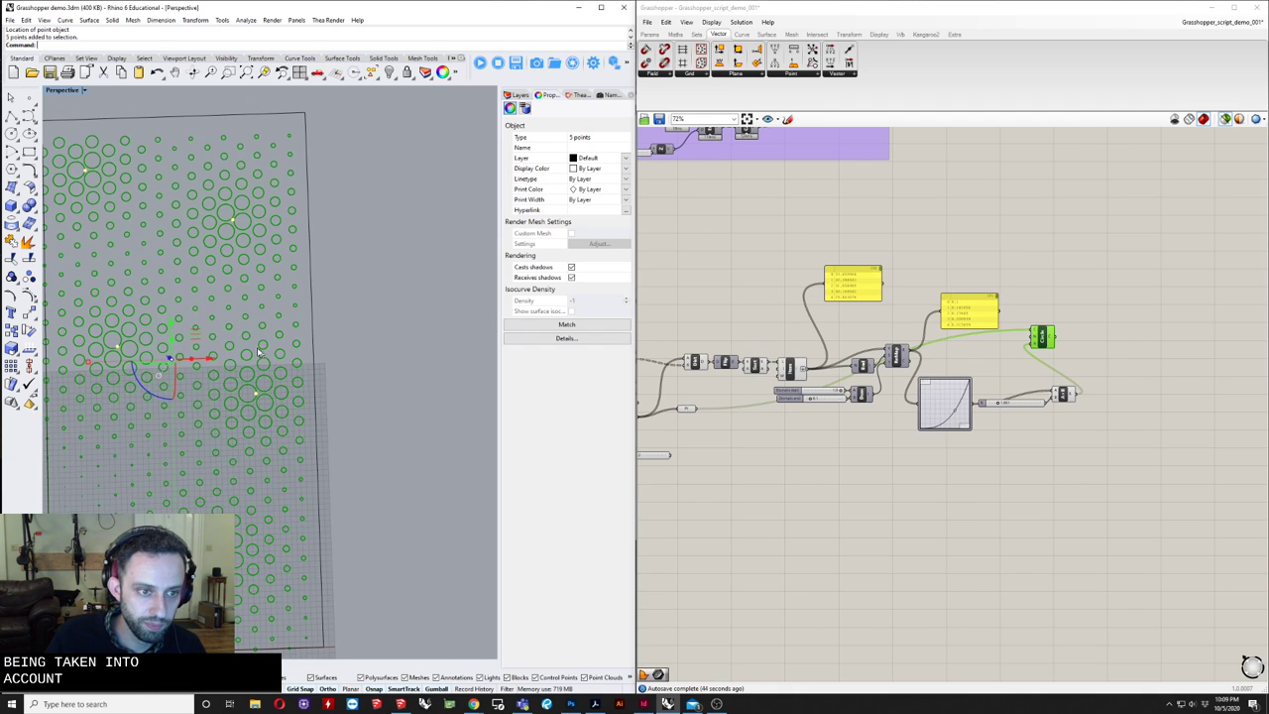
- Move the added attractor point near the panel's right edge slightly in the negative X direction and review the pattern
left_click(256, 393)
mouse_move(281, 369)
left_mouse_down()
mouse_move(186, 441)
mouse_move(266, 393)
mouse_move(272, 370)
left_mouse_up()
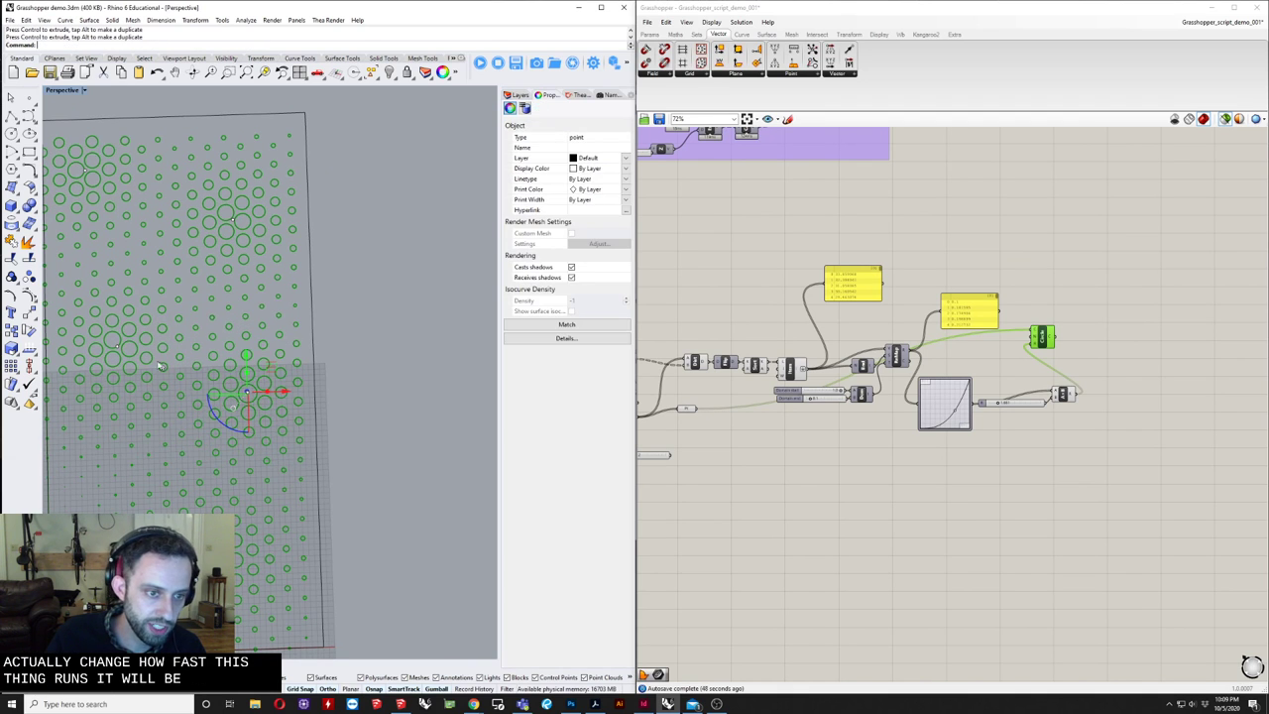
right_click_drag(161, 364, 137, 340)
scroll(997, 382, "down", 4)
scroll(941, 370, "up", 3)
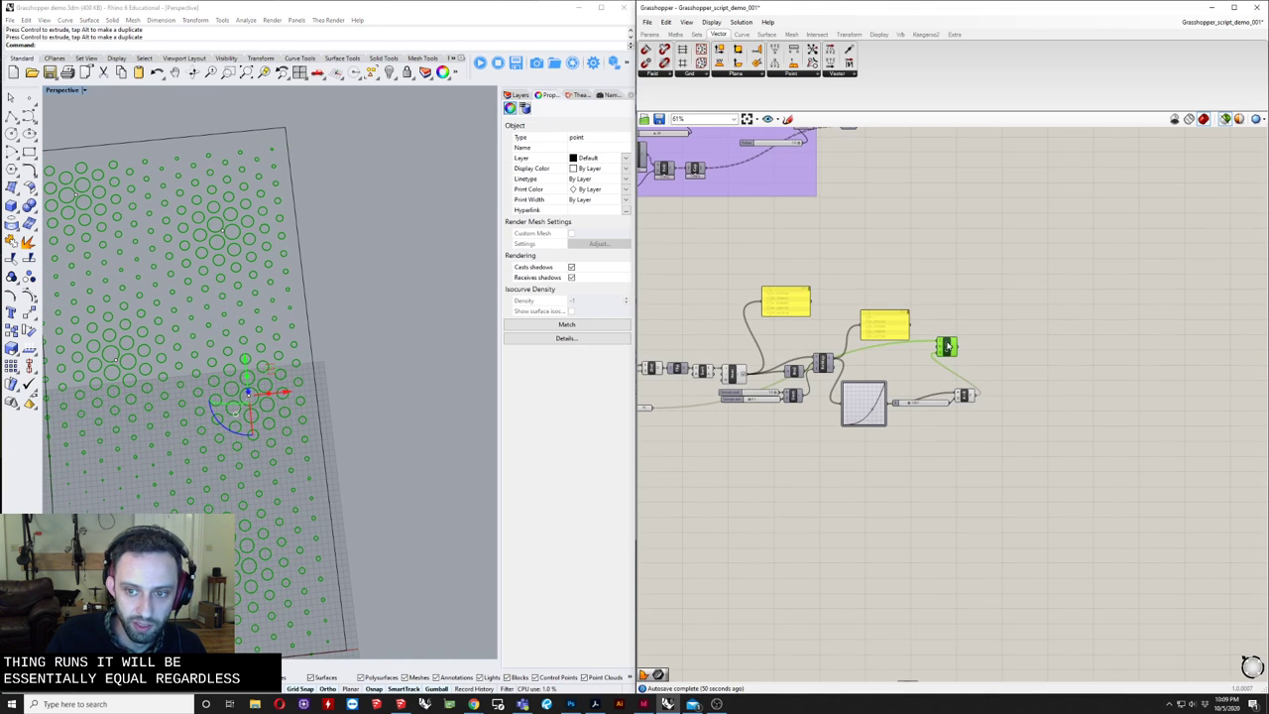
- Shift the Circle component slightly to the right and add a Boundary Surfaces component beside it
left_click_drag(949, 347, 986, 349)
right_click_drag(1045, 266, 886, 311)
right_click_drag(289, 462, 264, 455)
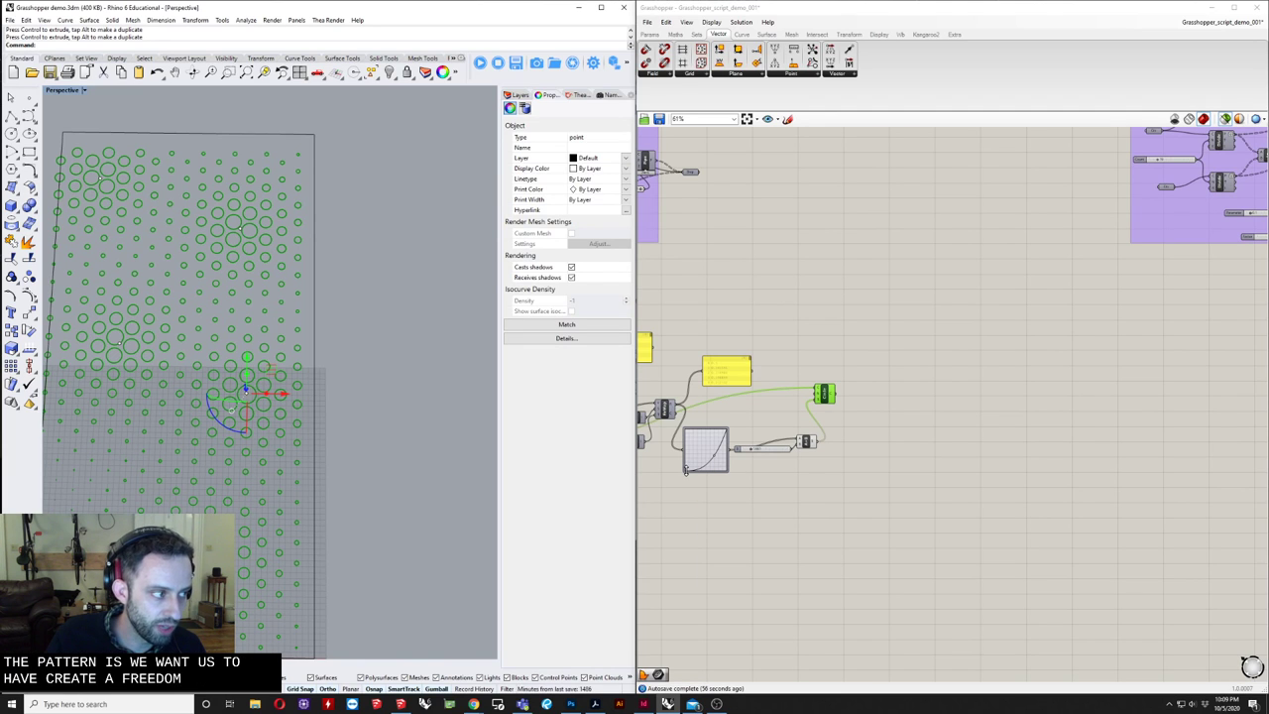
double_click(891, 437)
type("bou")
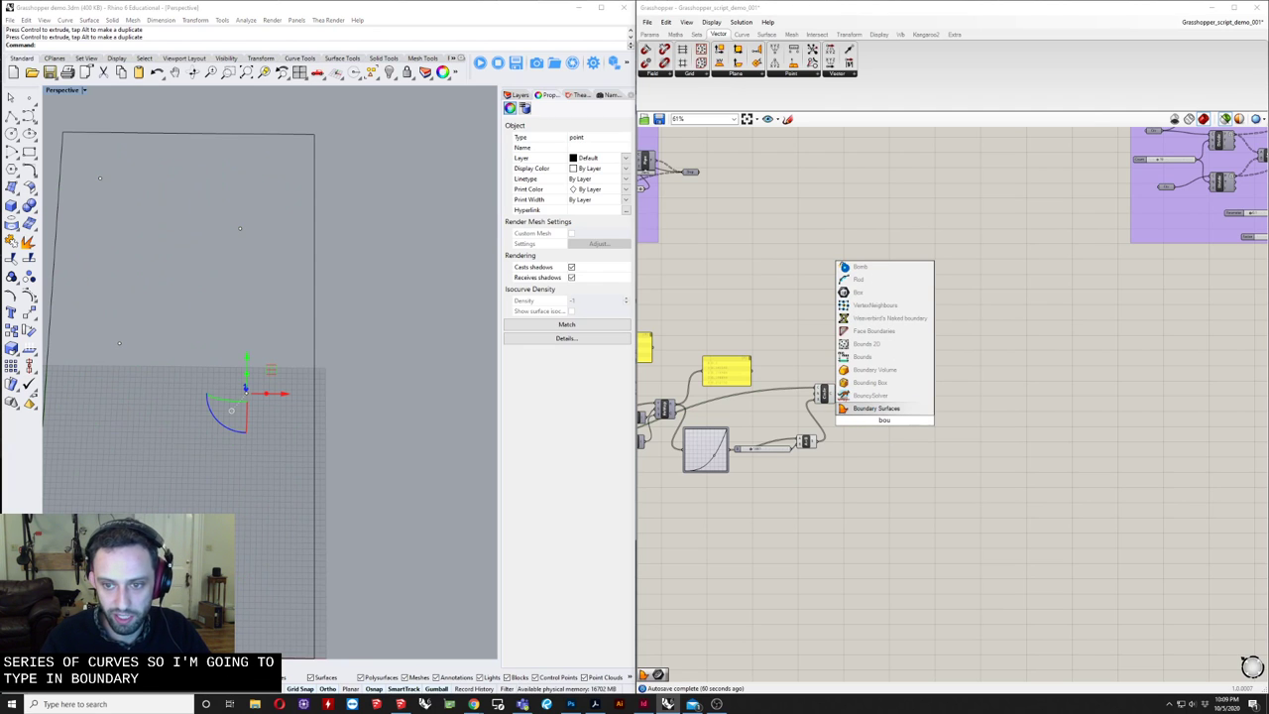
key("Return")
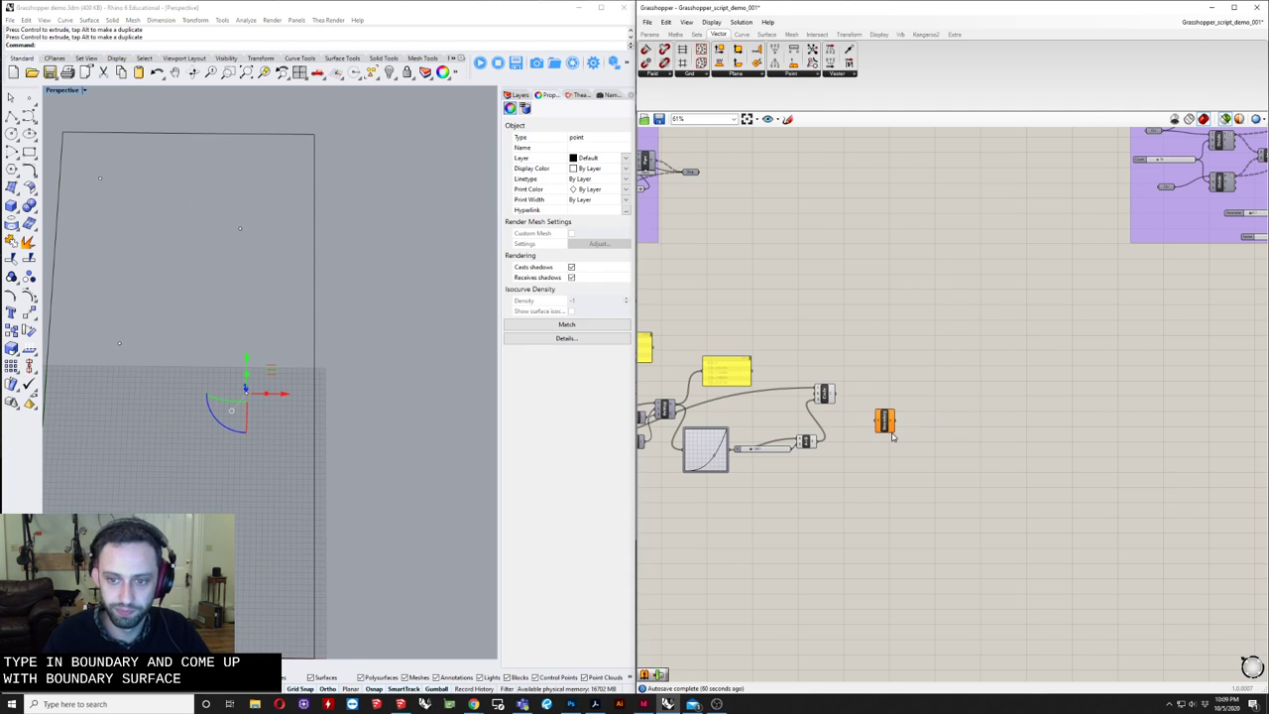
- Relocate the Crv parameter holding the panel outline from beside the HexGrid sliders to below the Circle component
scroll(779, 434, "up", 3)
scroll(986, 466, "down", 5)
scroll(654, 482, "up", 4)
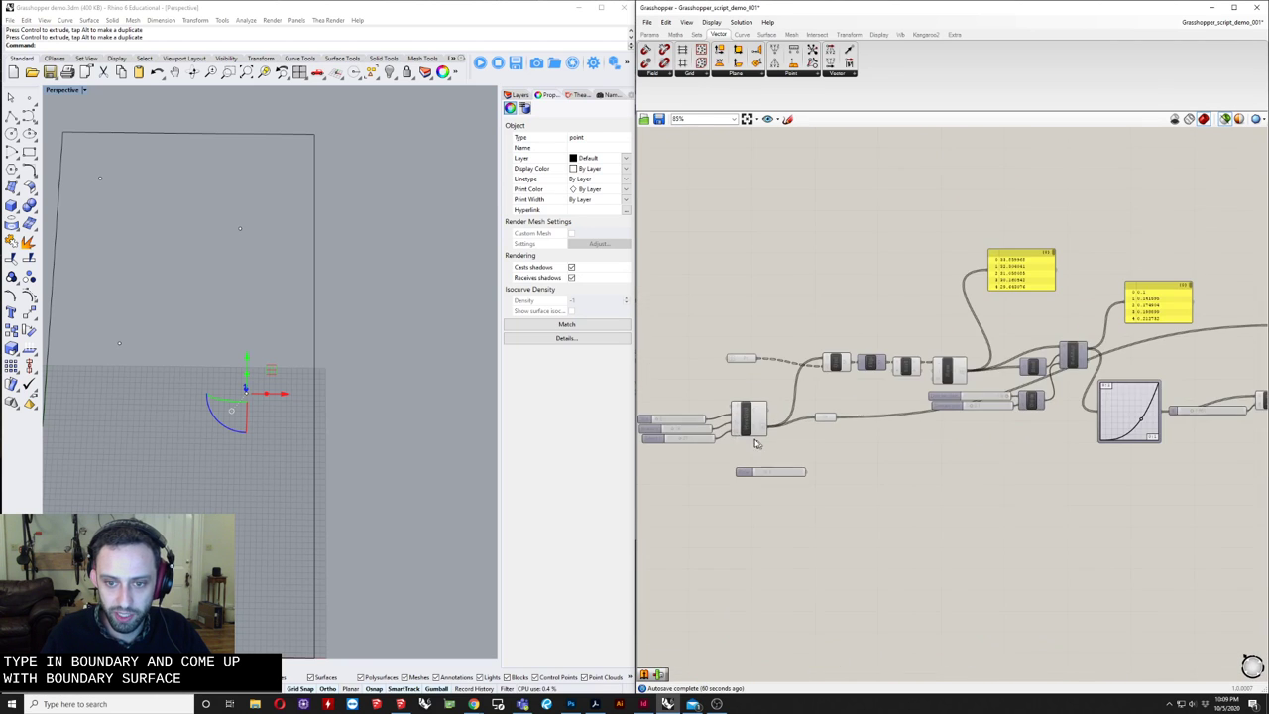
right_click_drag(655, 482, 856, 434)
scroll(823, 407, "up", 2)
left_click(815, 401)
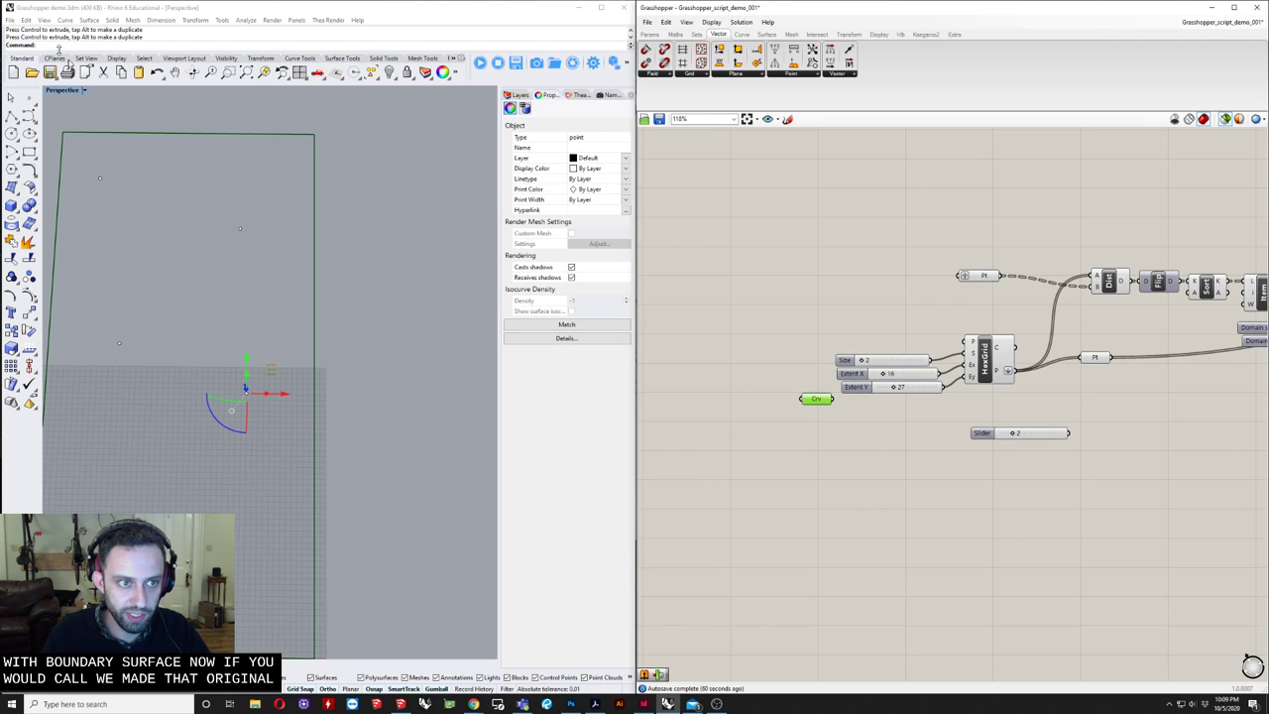
scroll(764, 460, "down", 4)
left_click_drag(765, 457, 831, 508)
scroll(1118, 449, "down", 3)
scroll(1165, 423, "up", 5)
scroll(1021, 459, "up", 3)
left_click_drag(759, 250, 827, 313)
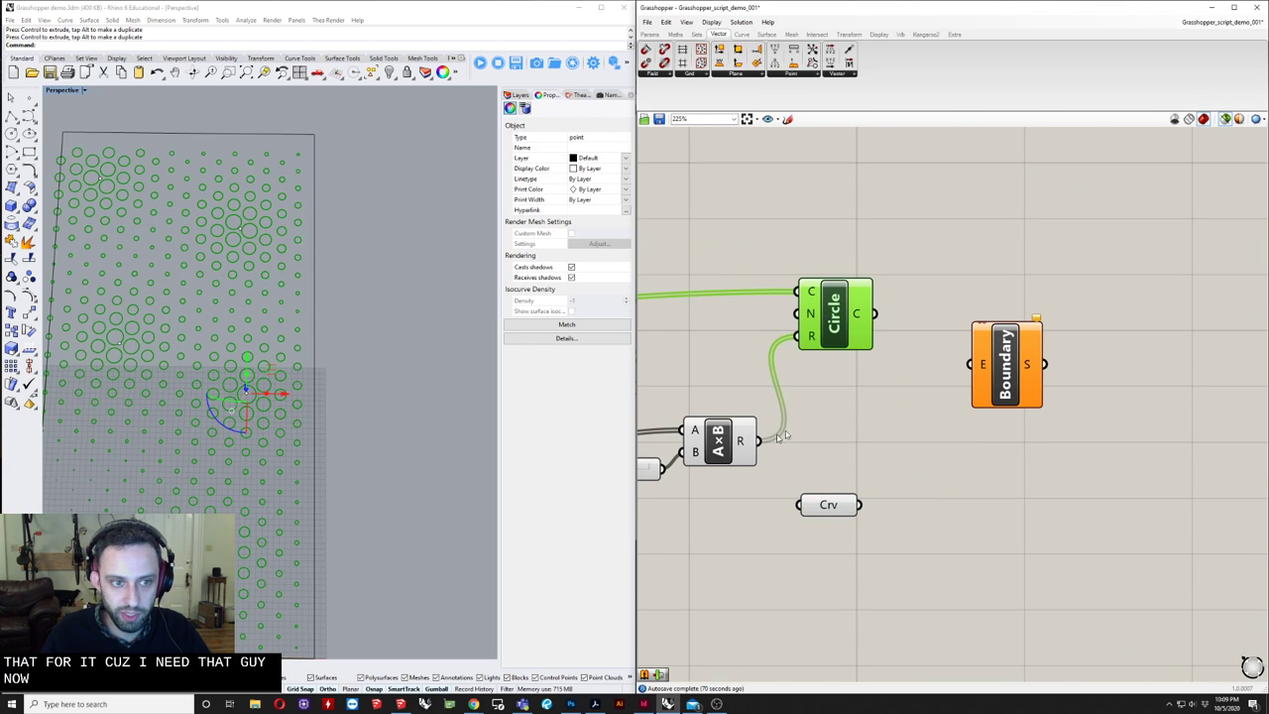
- Highlight the Crv outline and the Circle output in turn and check where circles overlap the panel edge
right_click_drag(748, 476, 955, 398)
left_click(1028, 429)
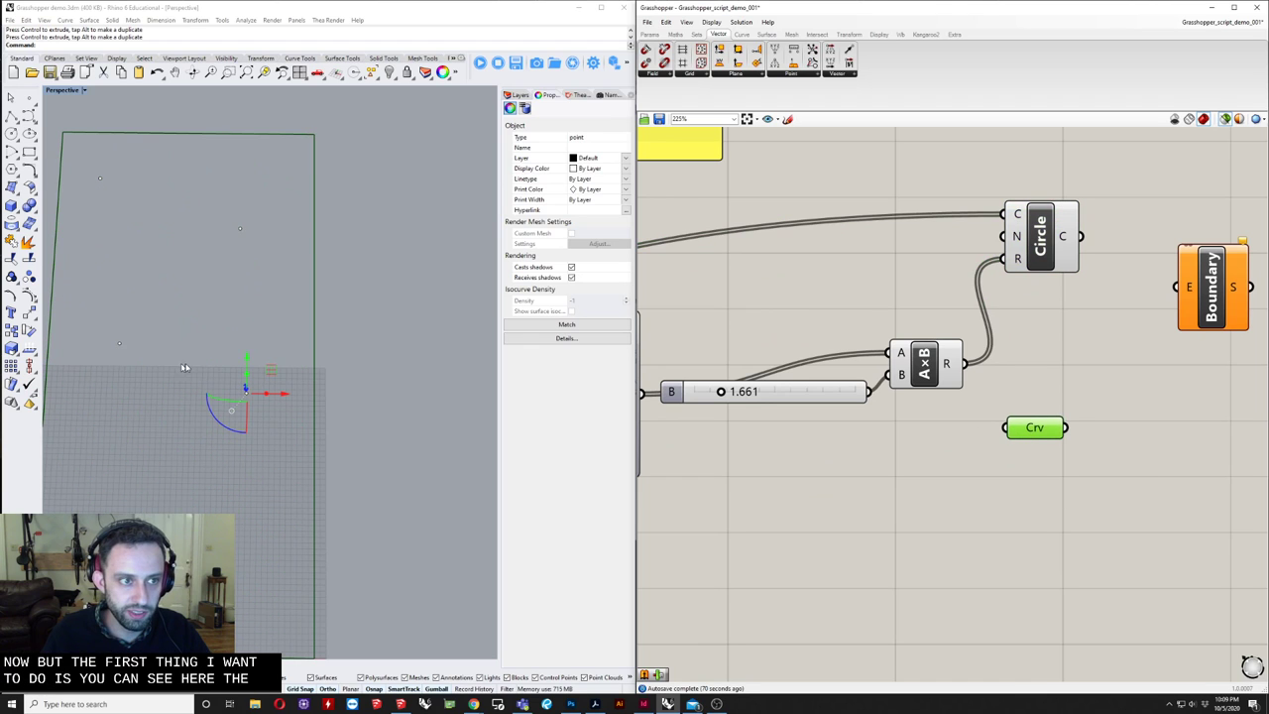
left_click(1034, 235)
right_click(29, 296, "shift")
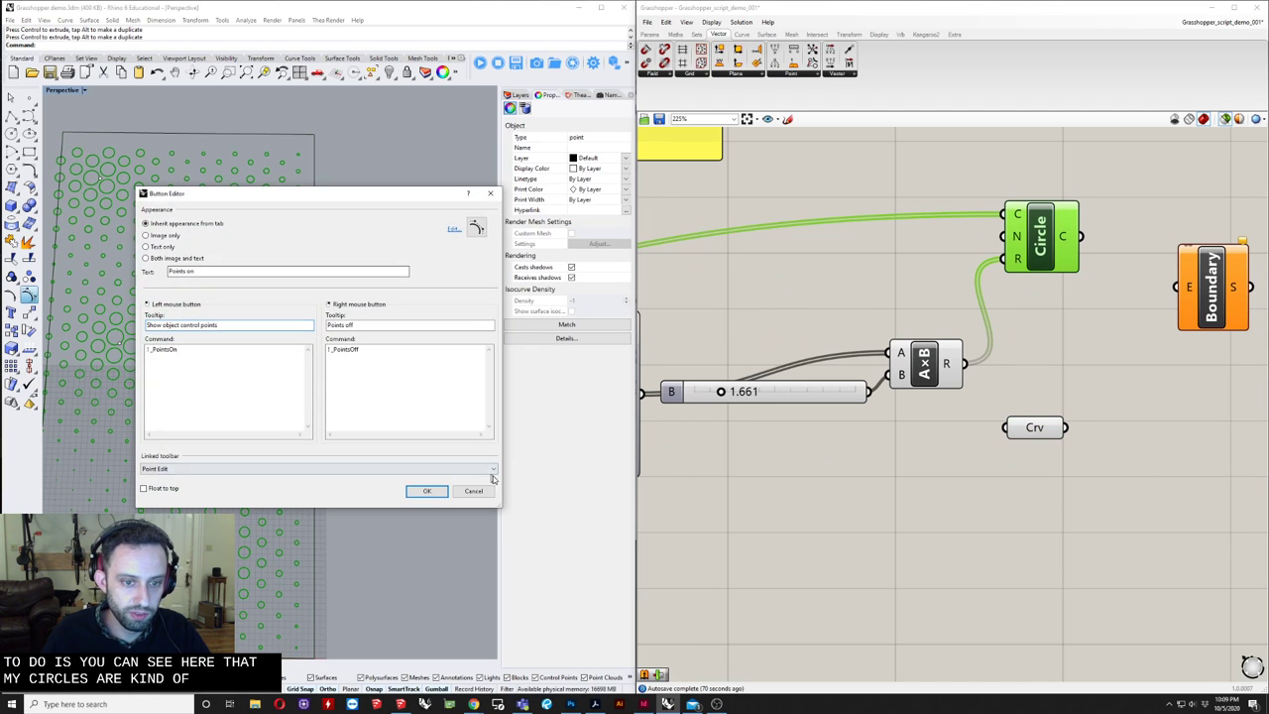
left_click(486, 496)
right_click_drag(340, 372, 434, 388, "shift")
scroll(193, 190, "up", 4)
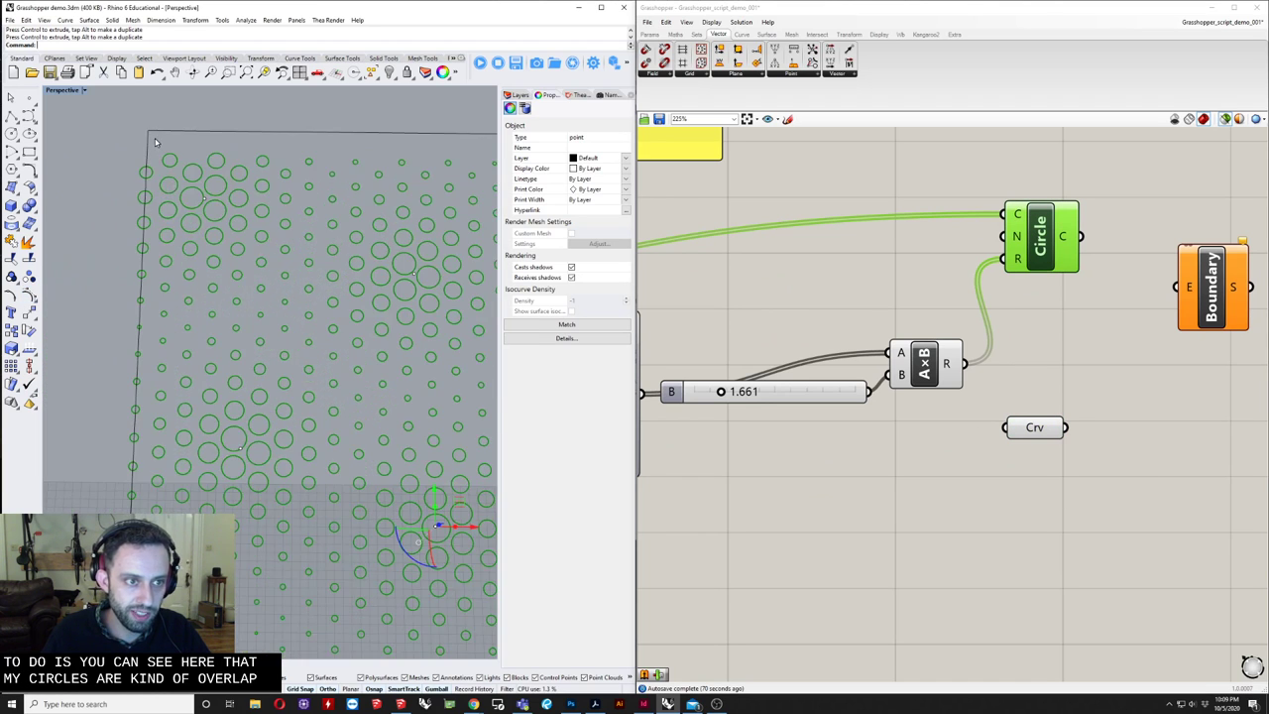
scroll(157, 176, "down", 6)
right_click_drag(198, 410, 219, 384, "shift")
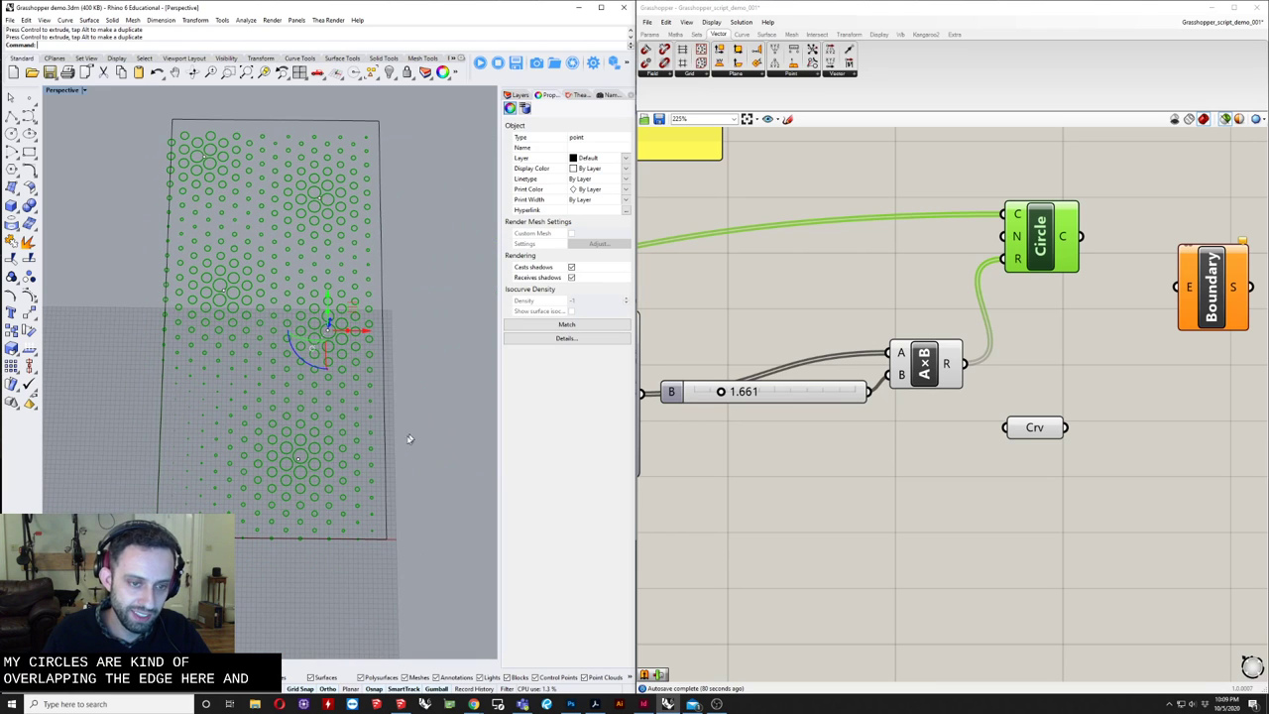
- Select the panel's border rectangle and move it -1 along X and slightly in the negative Y direction
left_click(397, 466)
left_click(385, 472)
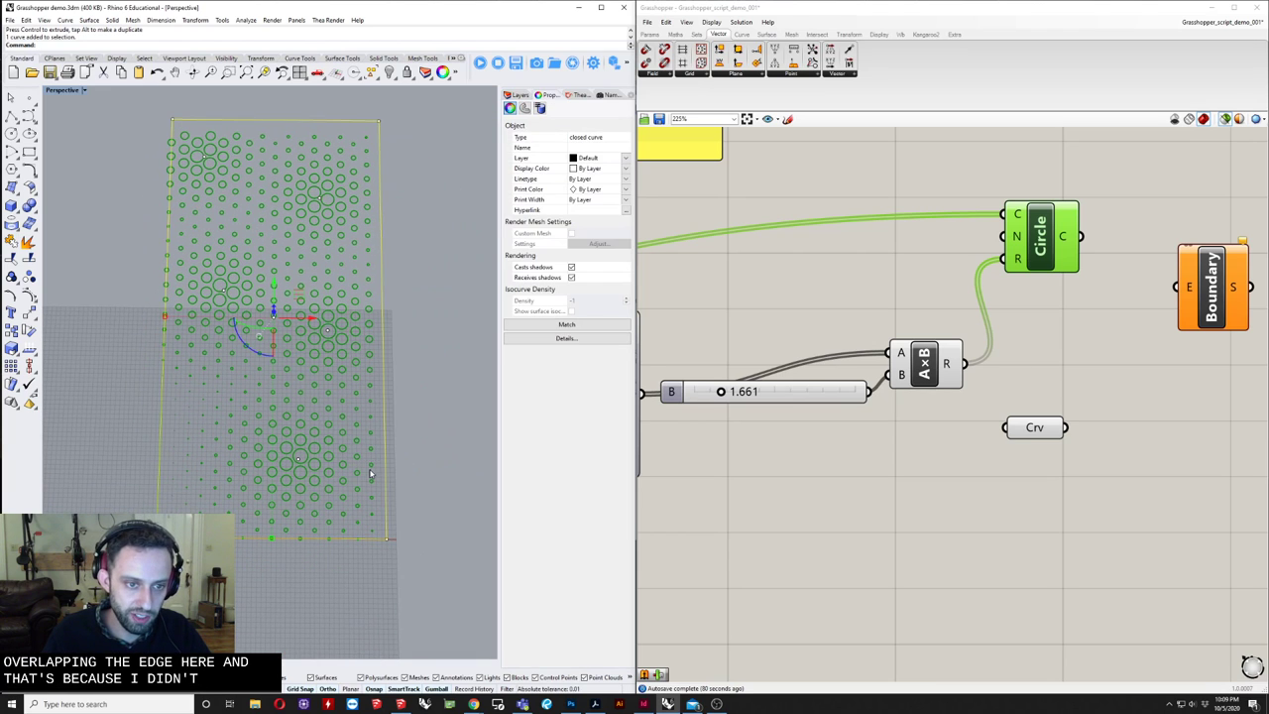
left_click(306, 319)
type("-1")
key("Return")
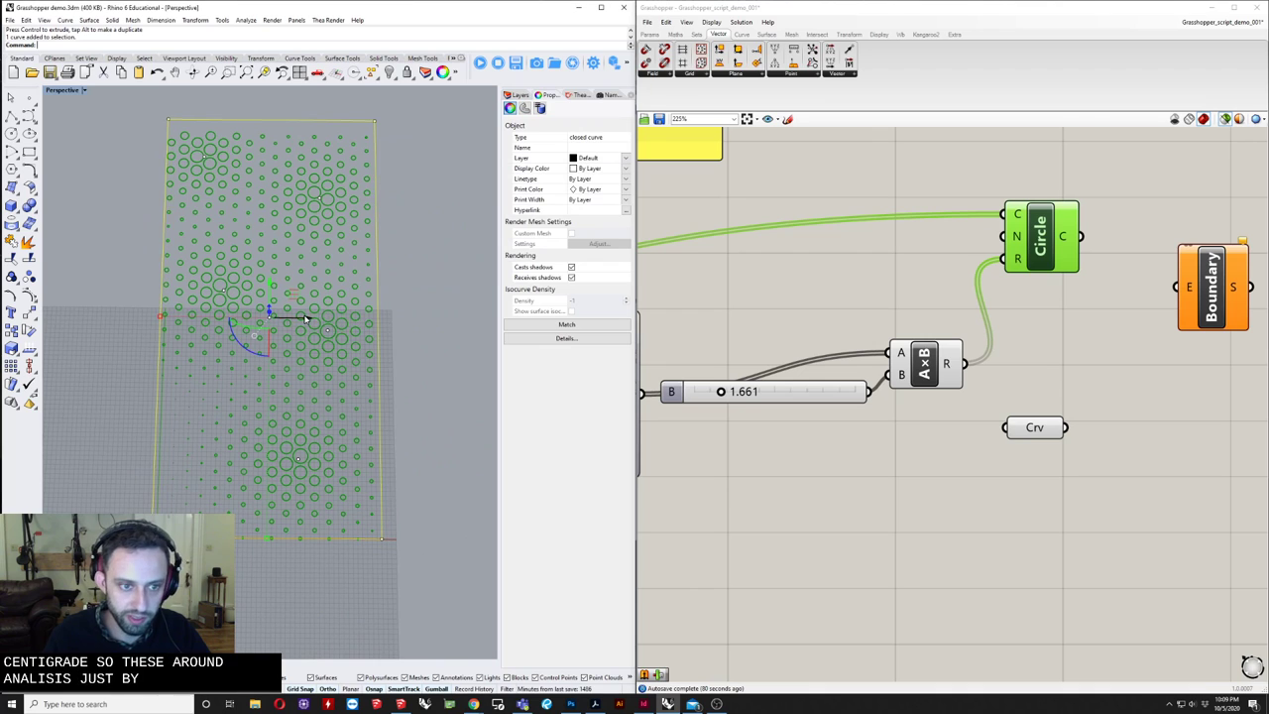
left_click_drag(269, 282, 269, 287)
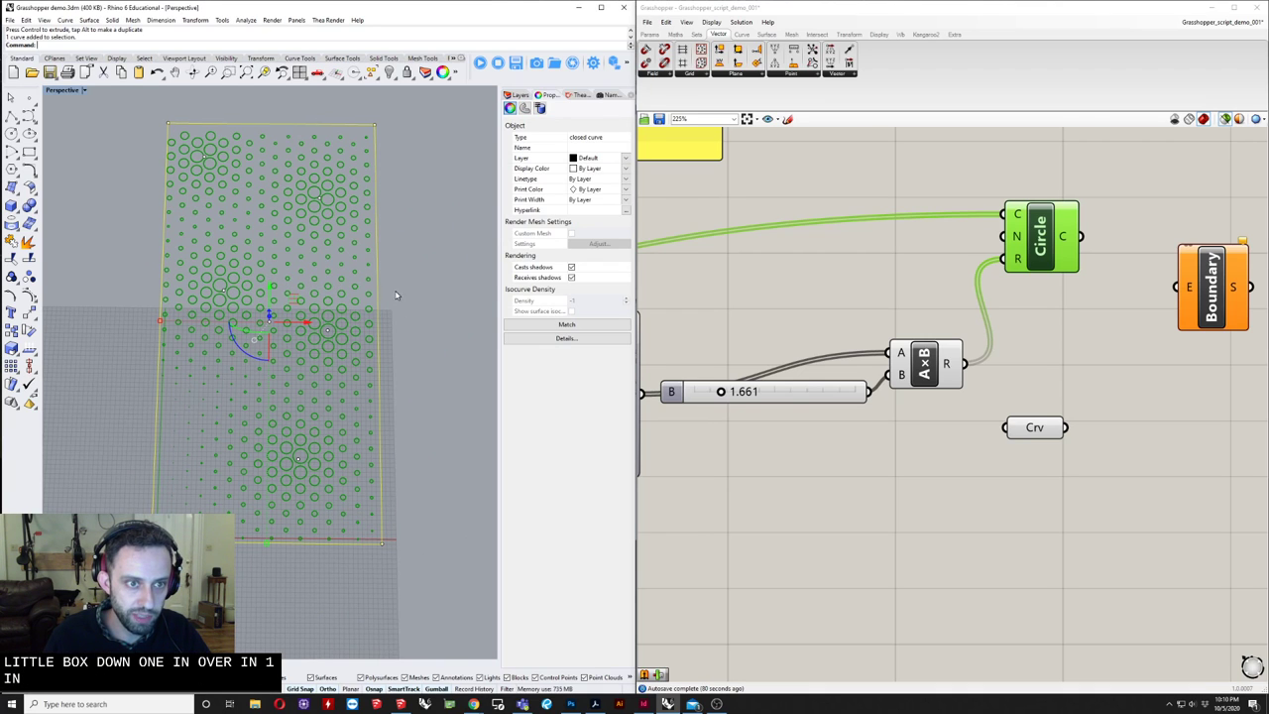
- Move the panel's border rectangle another -0.5 along X and deselect it
right_click_drag(260, 360, 284, 399, "shift")
scroll(308, 313, "up", 3)
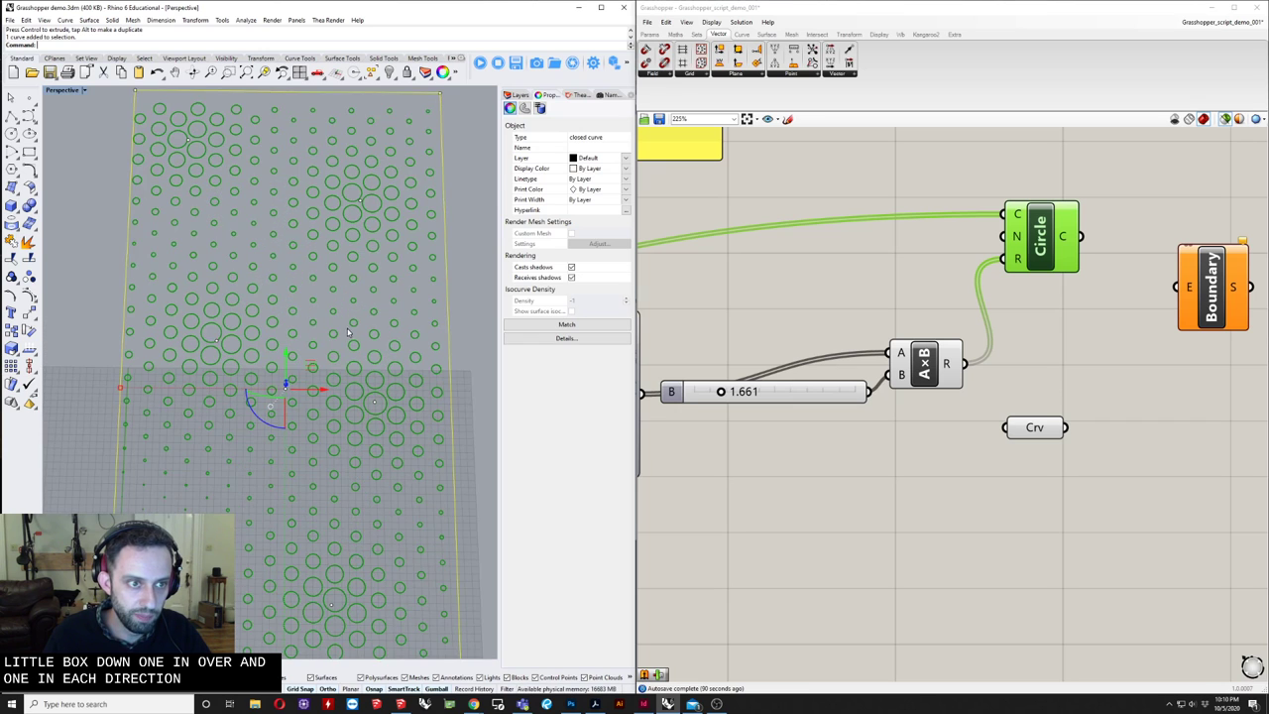
right_click_drag(348, 333, 361, 398)
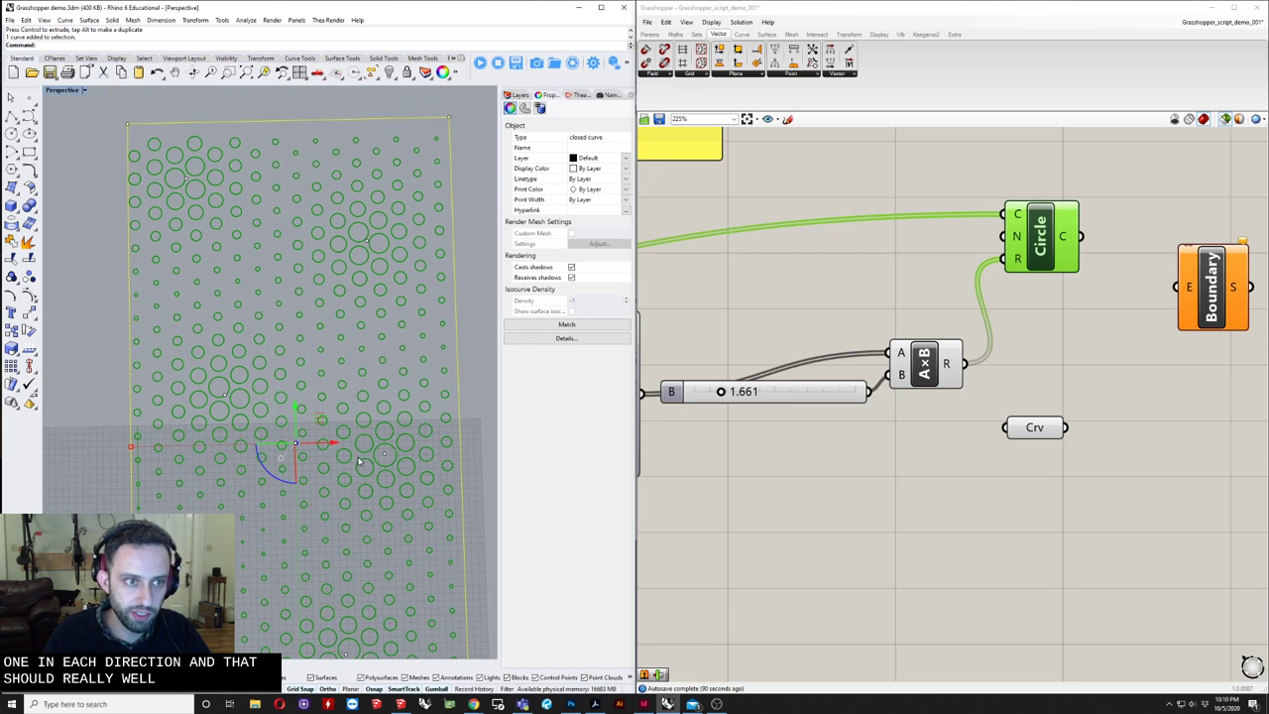
left_click(342, 443)
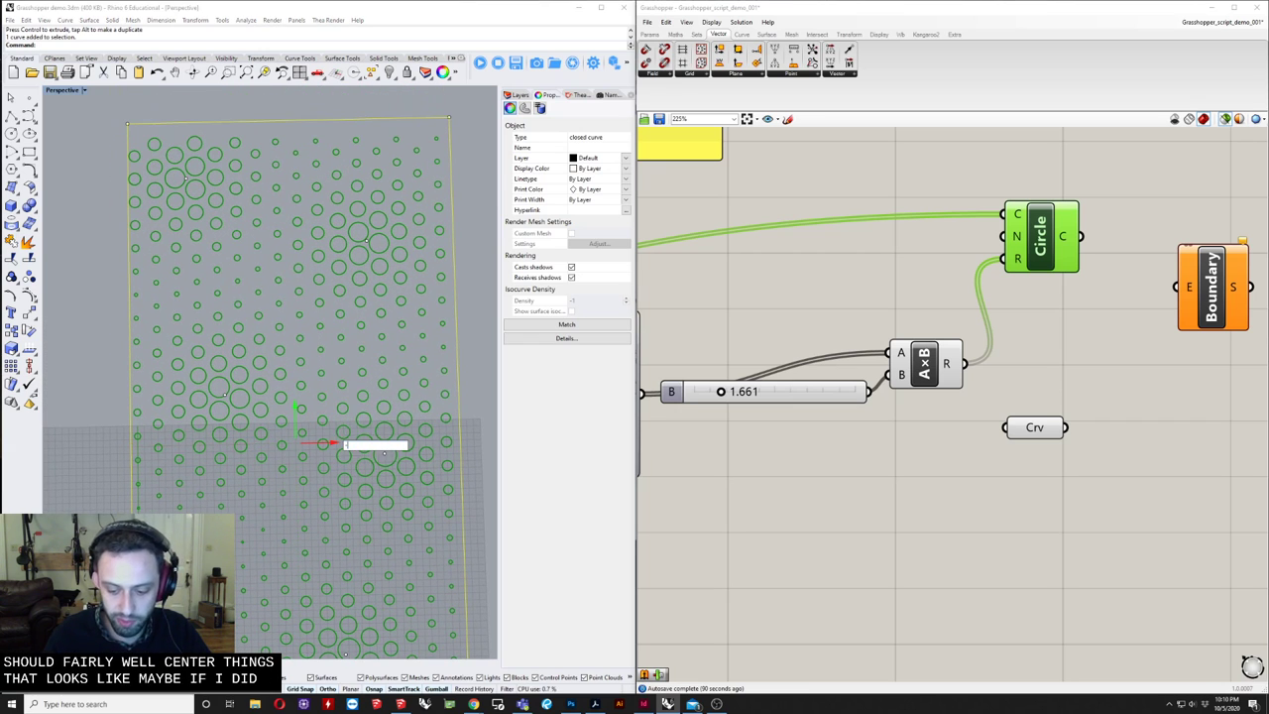
key("Return")
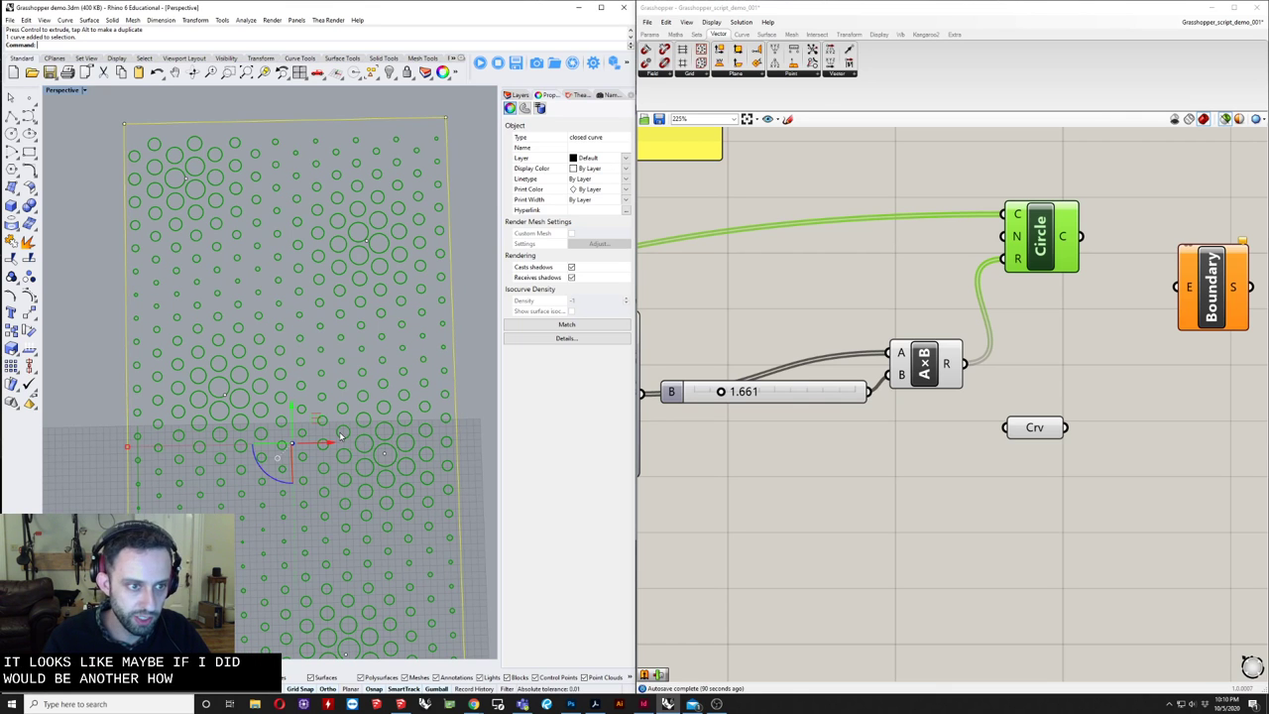
key("Escape")
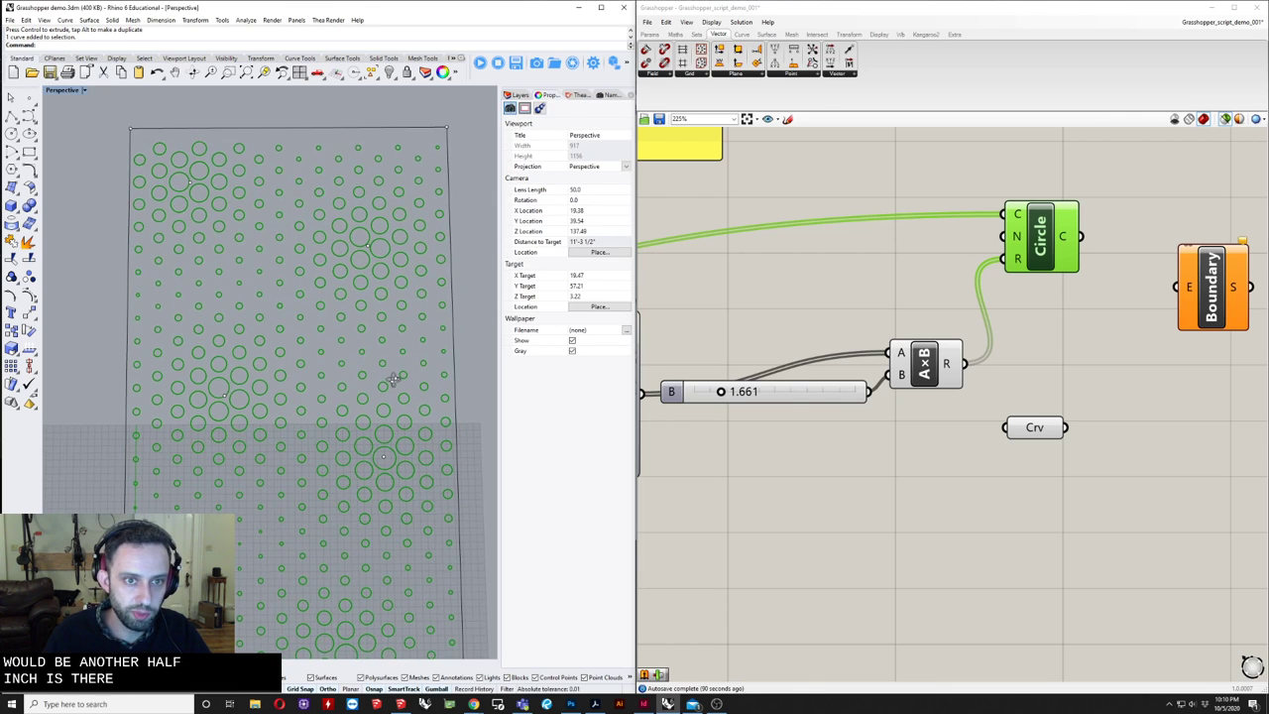
- Select the border rectangle, shift it another -0.5 along Y, and clear the selection
scroll(391, 418, "down", 3)
right_click_drag(397, 417, 411, 436)
right_click_drag(410, 488, 403, 414, "shift")
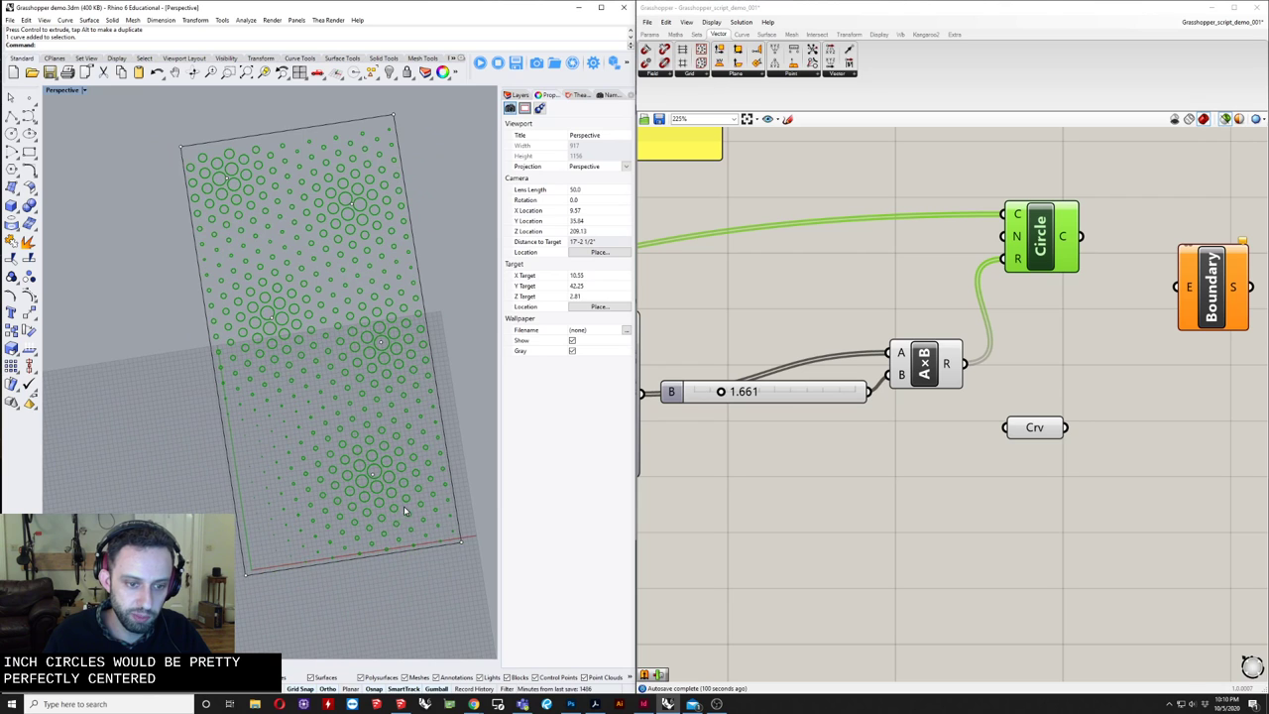
left_click(376, 553)
left_click(316, 314)
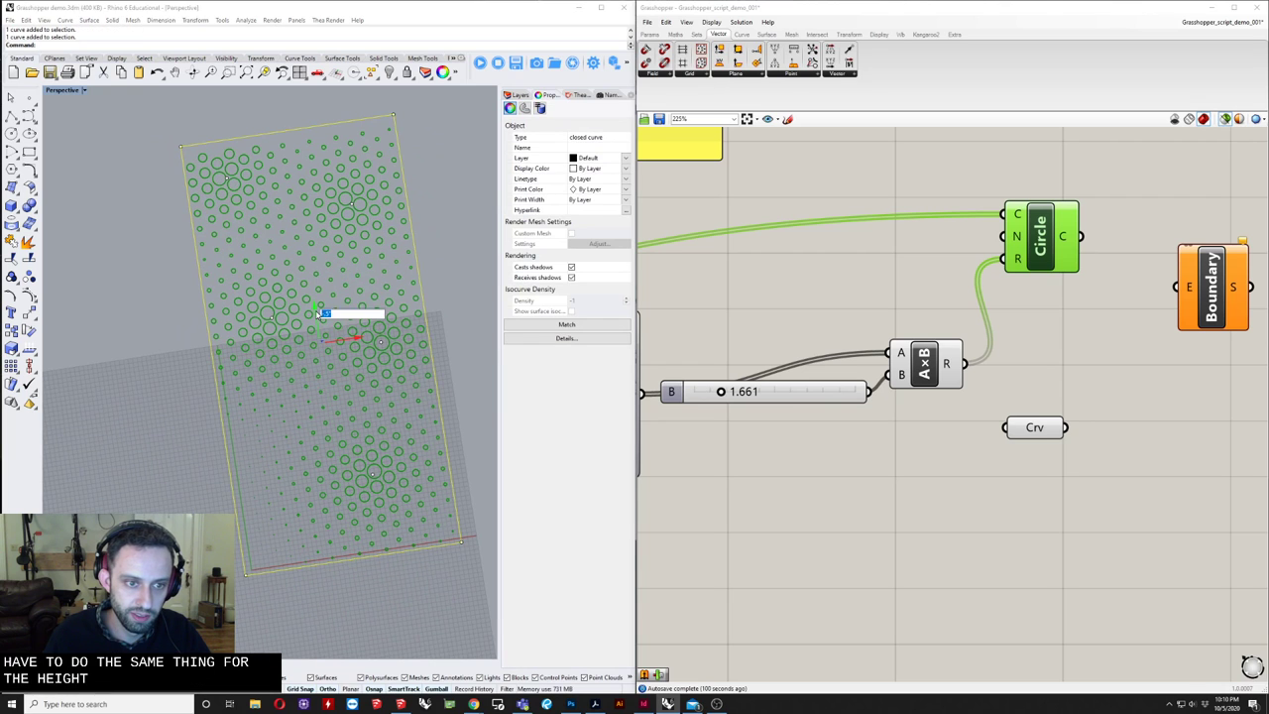
key("Return")
left_click(72, 261)
right_click_drag(439, 256, 434, 436)
- Connect the Circle output to the Boundary Surfaces edges input and select the component to preview the filled circles
right_click_drag(885, 373, 663, 437)
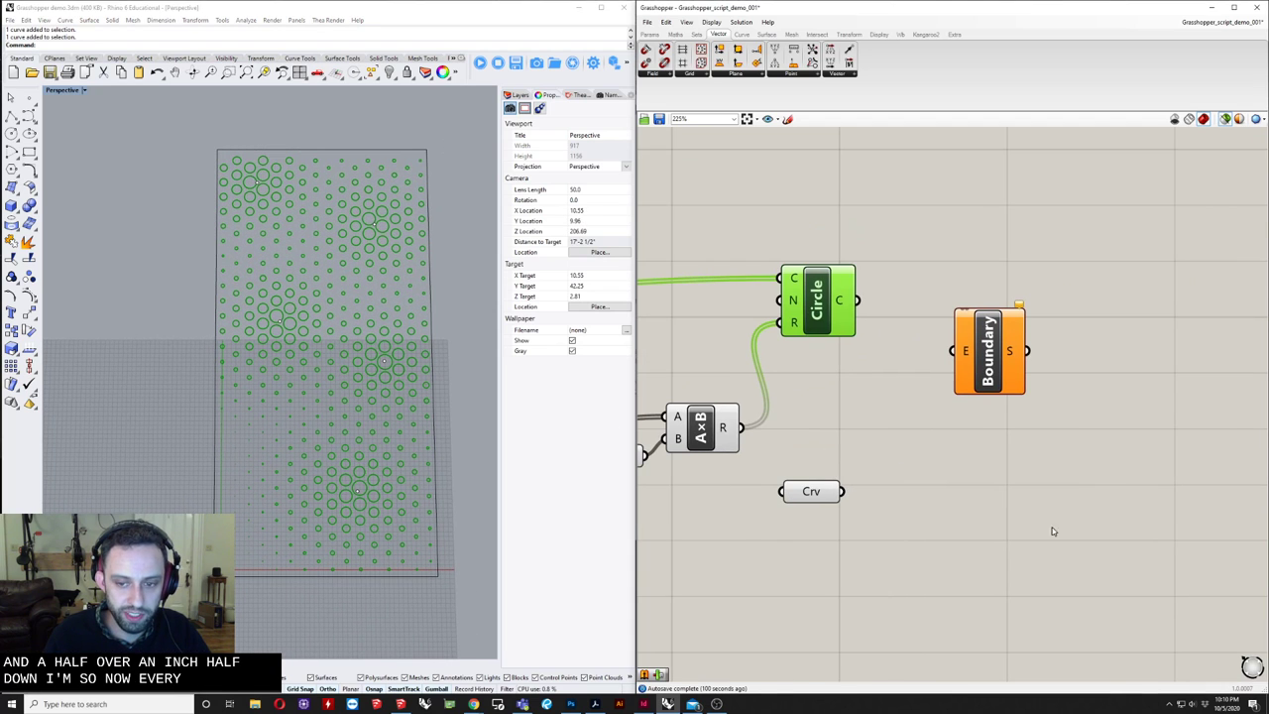
right_click_drag(907, 530, 857, 546)
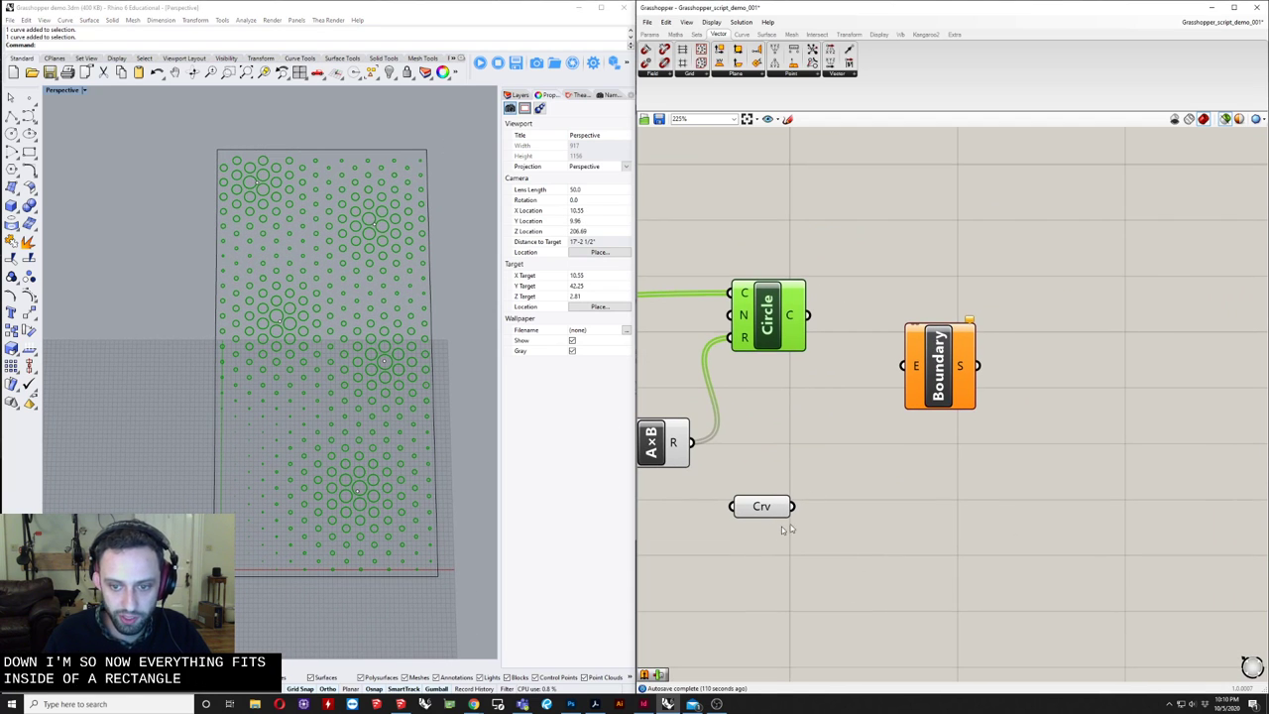
left_click_drag(841, 322, 899, 365)
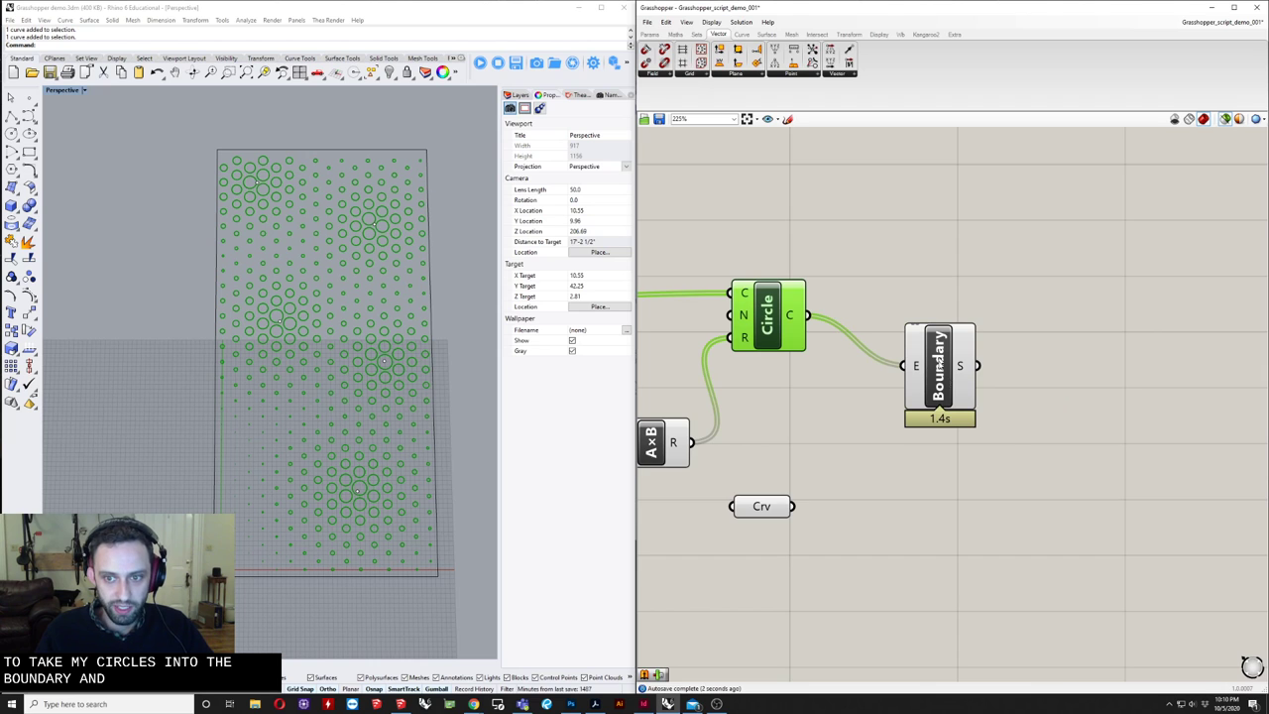
right_click_drag(939, 363, 983, 417)
left_click(984, 416)
right_click_drag(301, 302, 332, 281)
scroll(401, 354, "up", 8)
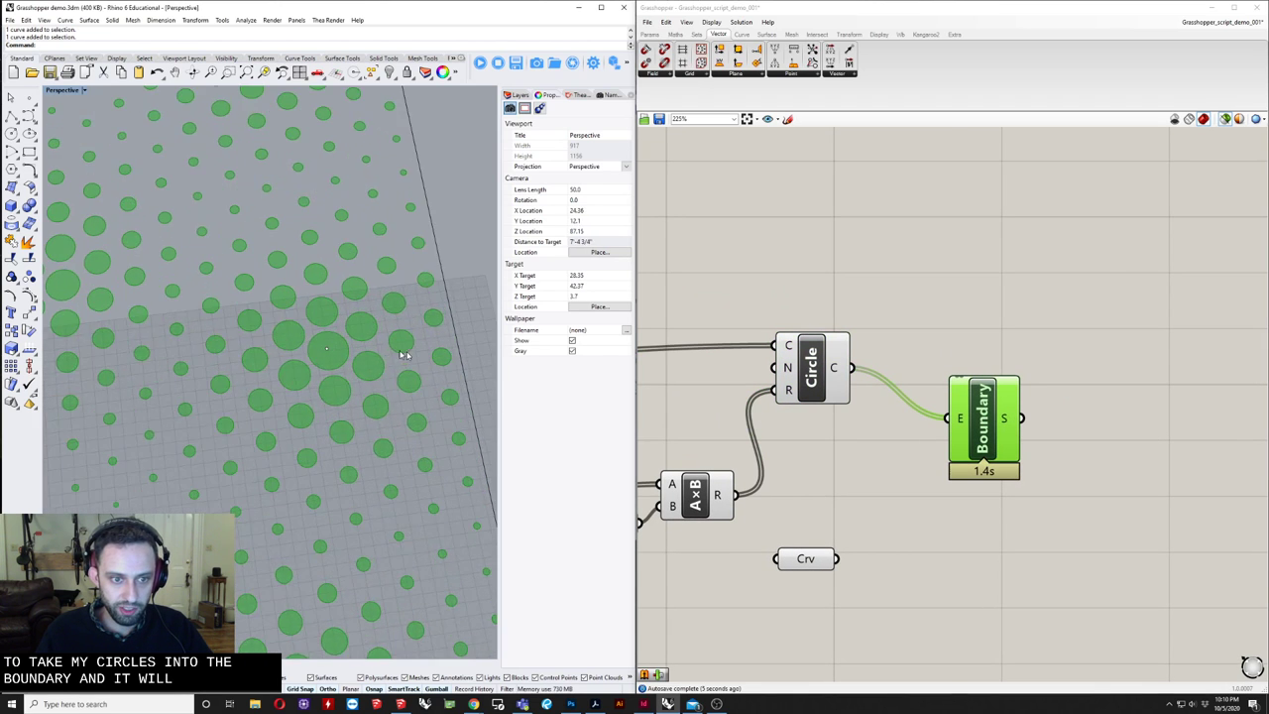
right_click_drag(403, 354, 317, 298)
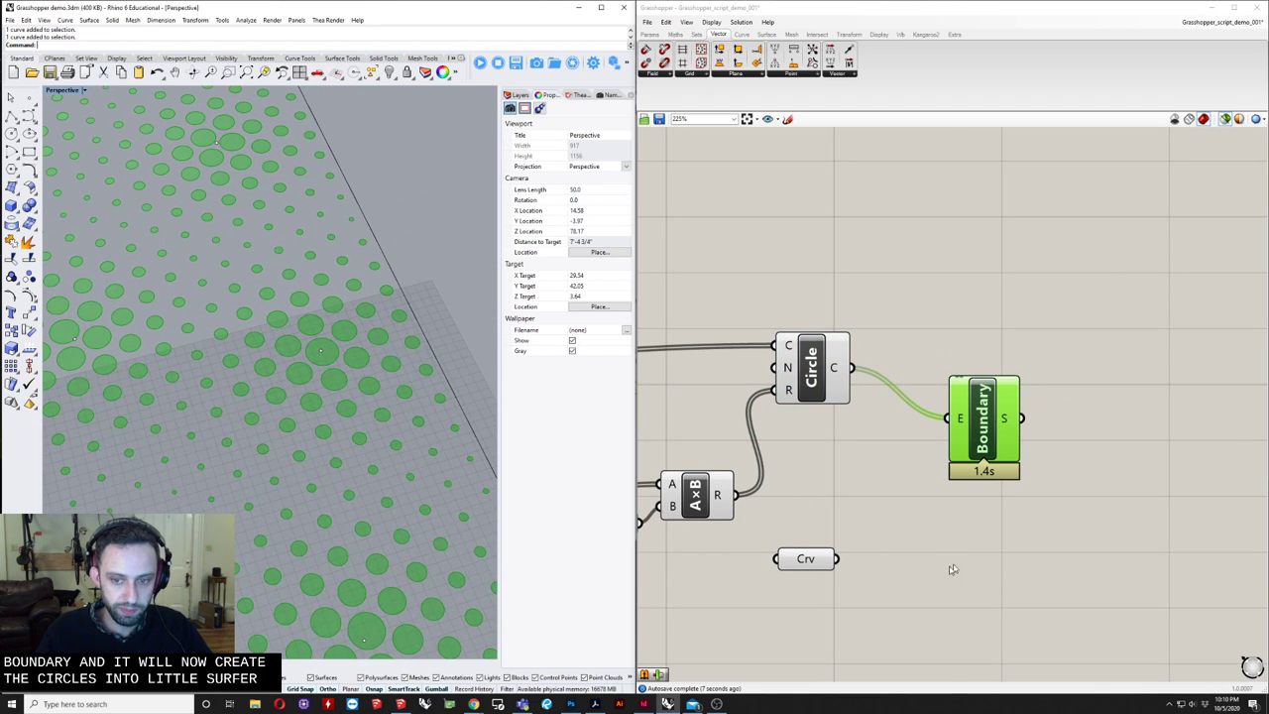
- Add the Crv outline as a second source to the Boundary Surfaces edges input, alongside the circles
left_click_drag(837, 559, 959, 418)
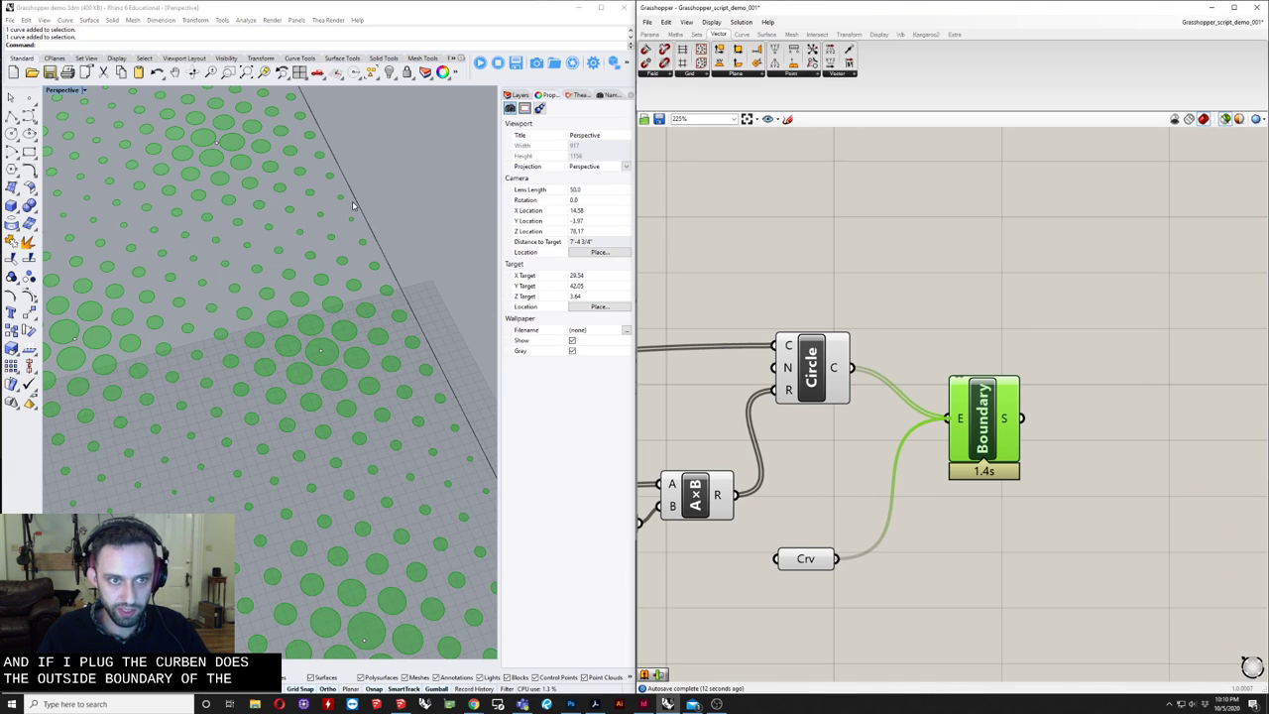
right_click_drag(900, 264, 834, 394)
scroll(866, 286, "down", 2)
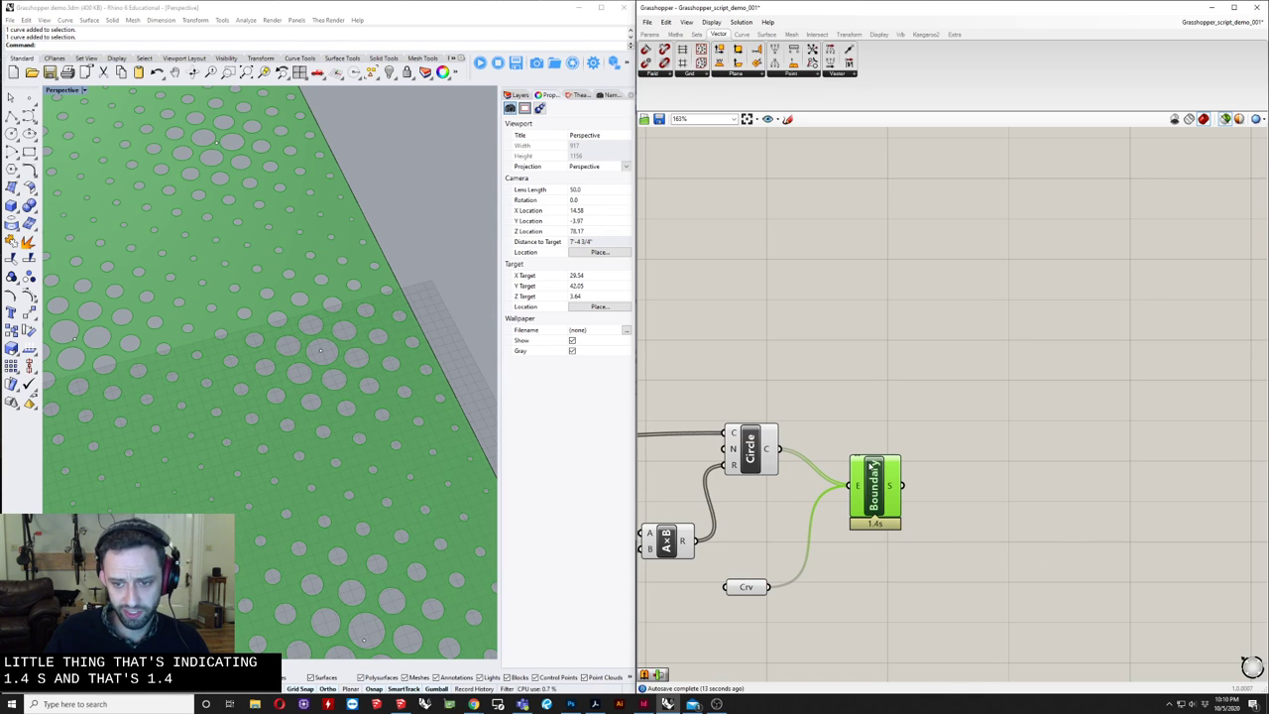
right_click_drag(870, 466, 889, 474)
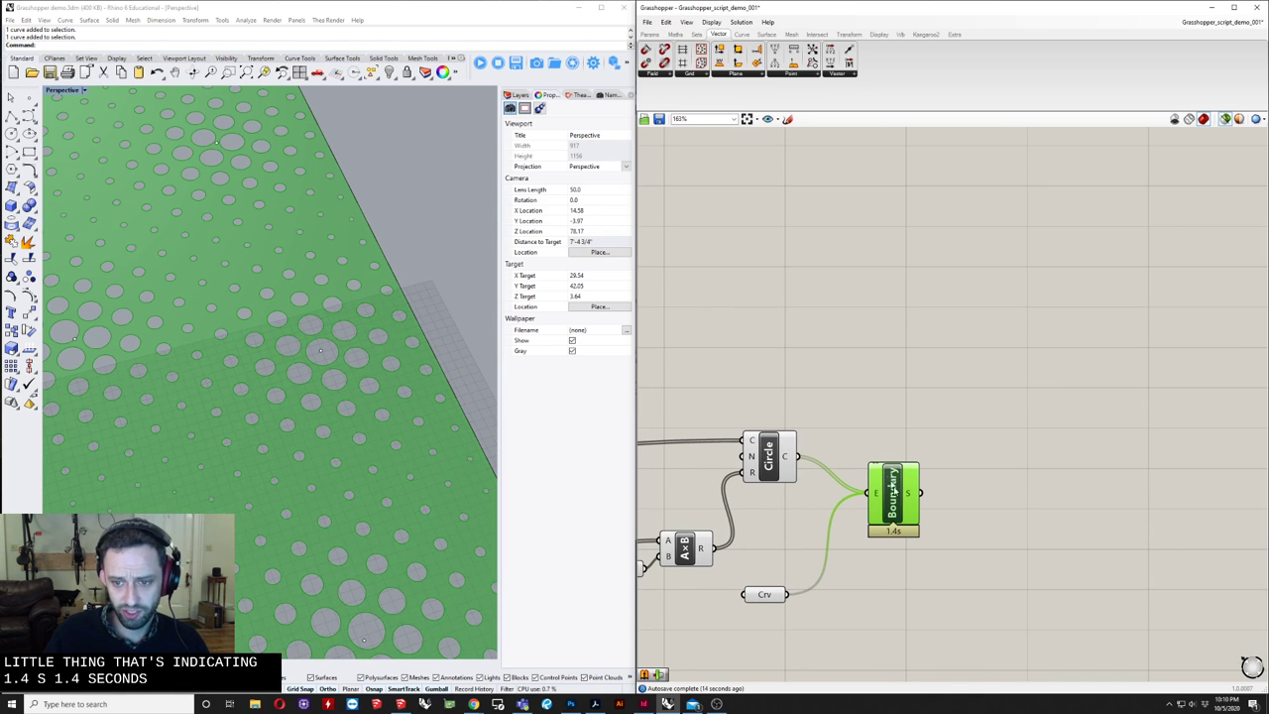
- Look up the Profiler among the canvas widget display options, leave its setting as is, and deselect the Boundary Surfaces component
left_click(720, 23)
mouse_move(754, 211)
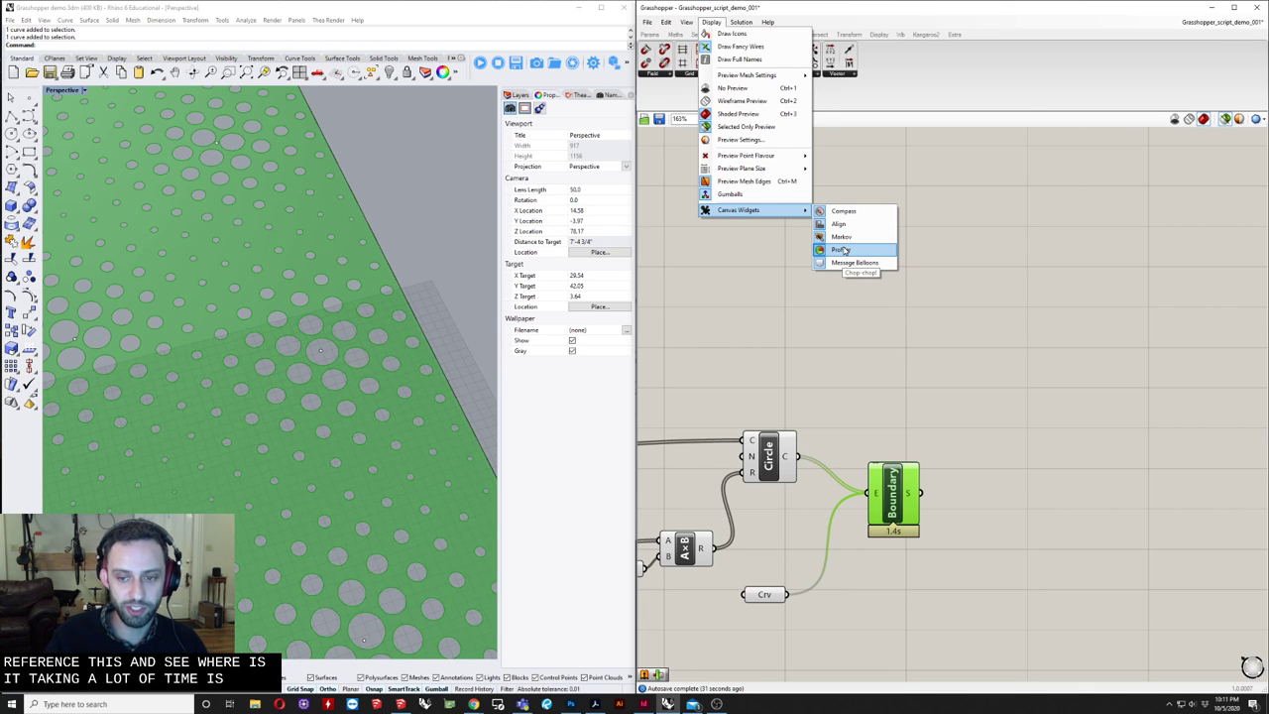
left_click(998, 377)
right_click_drag(985, 451, 944, 442)
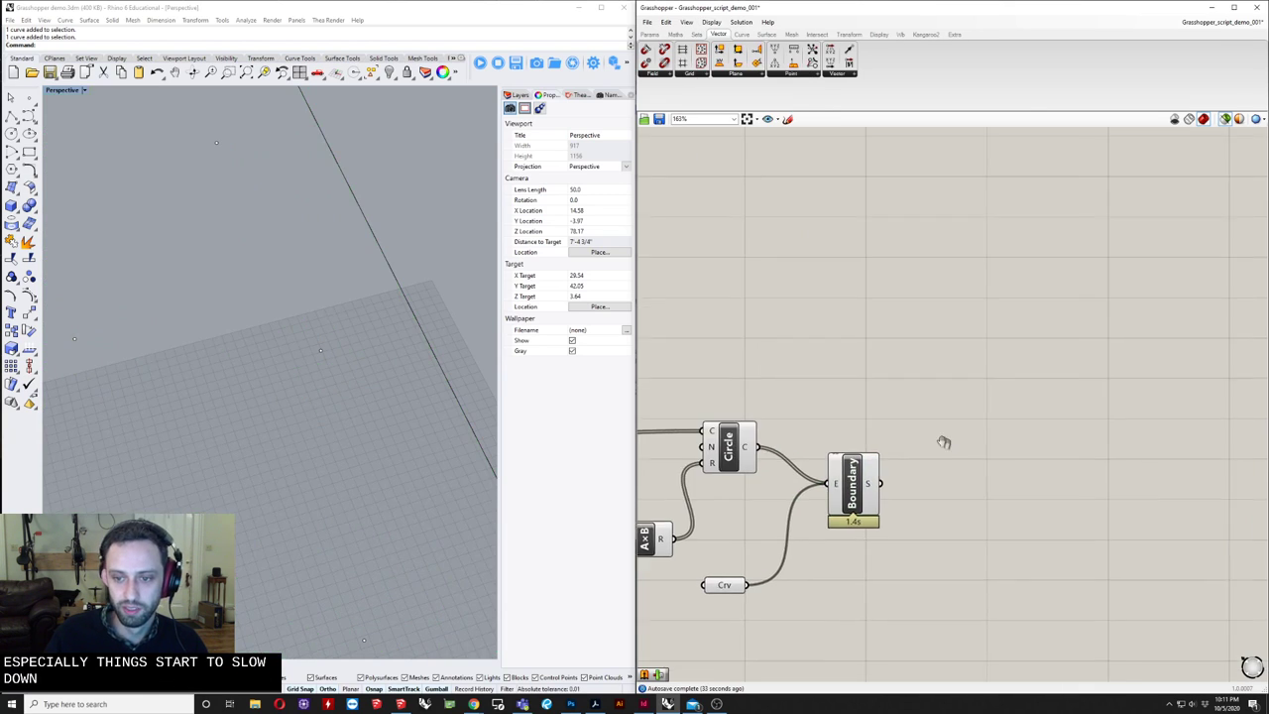
- Highlight the Boundary Surfaces result and move the attractor point near the panel's centre a short distance within the XY plane
scroll(940, 456, "down", 4)
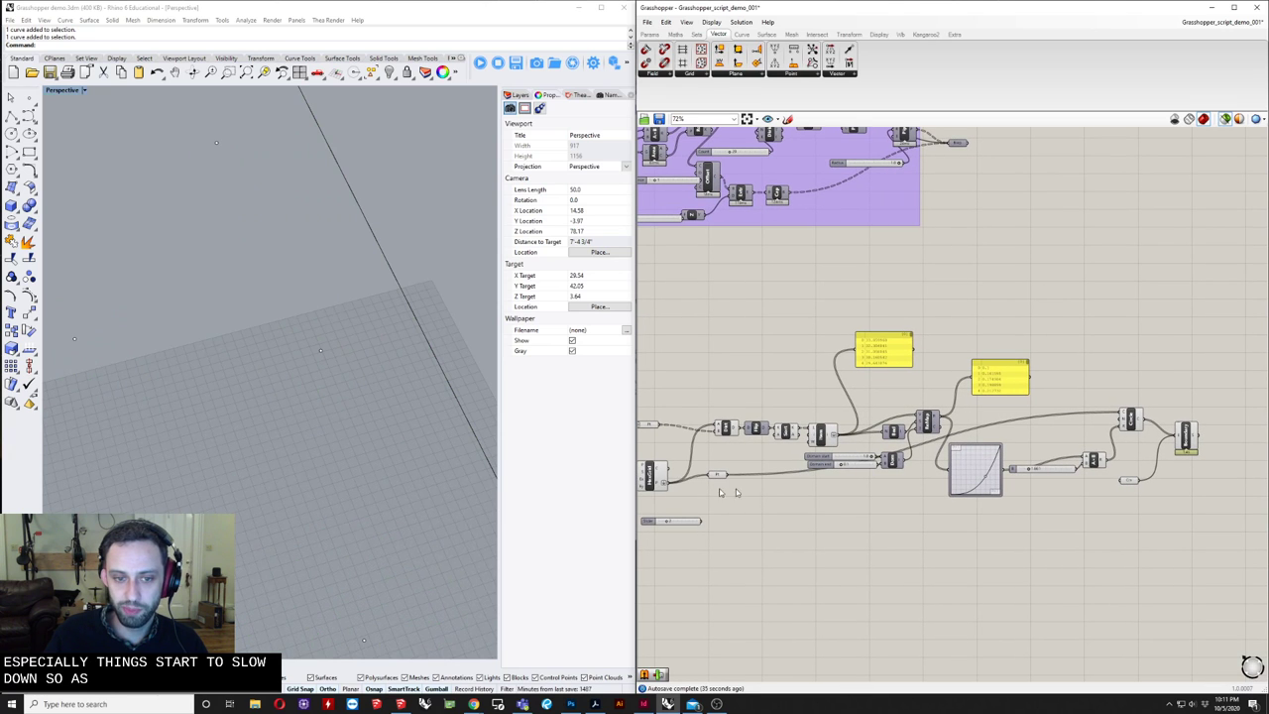
left_click(1186, 438)
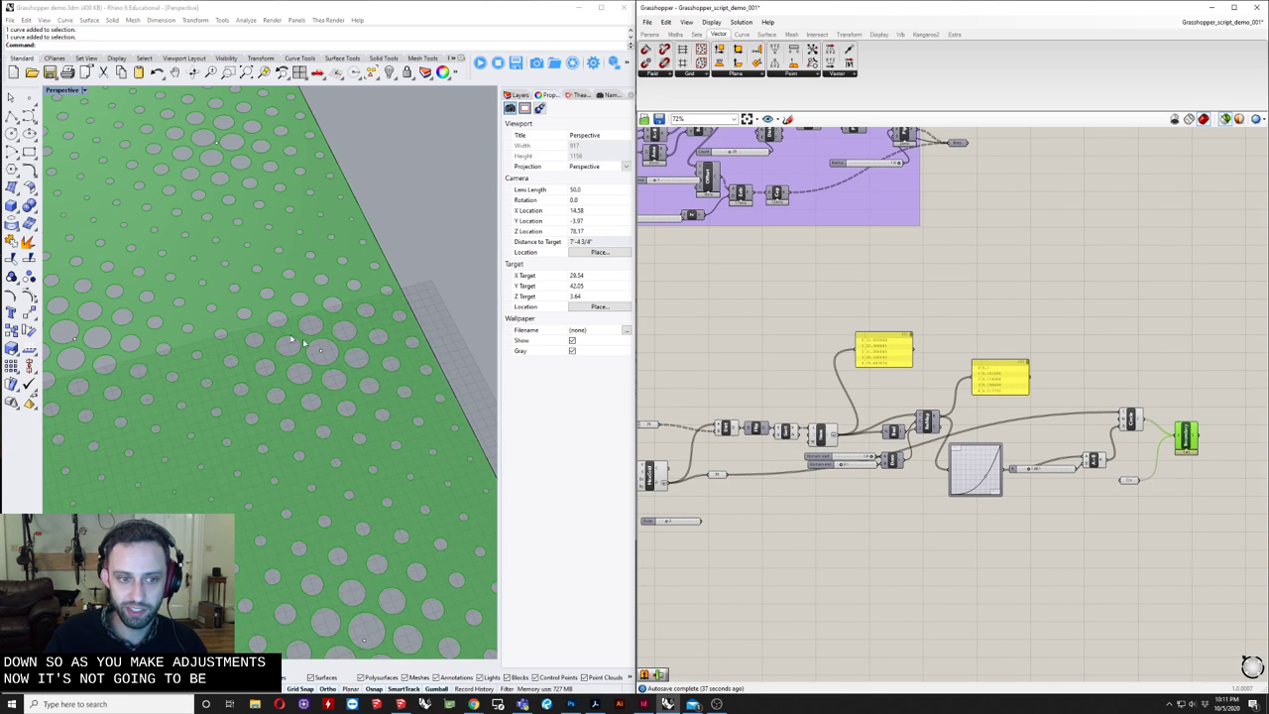
left_click(320, 347)
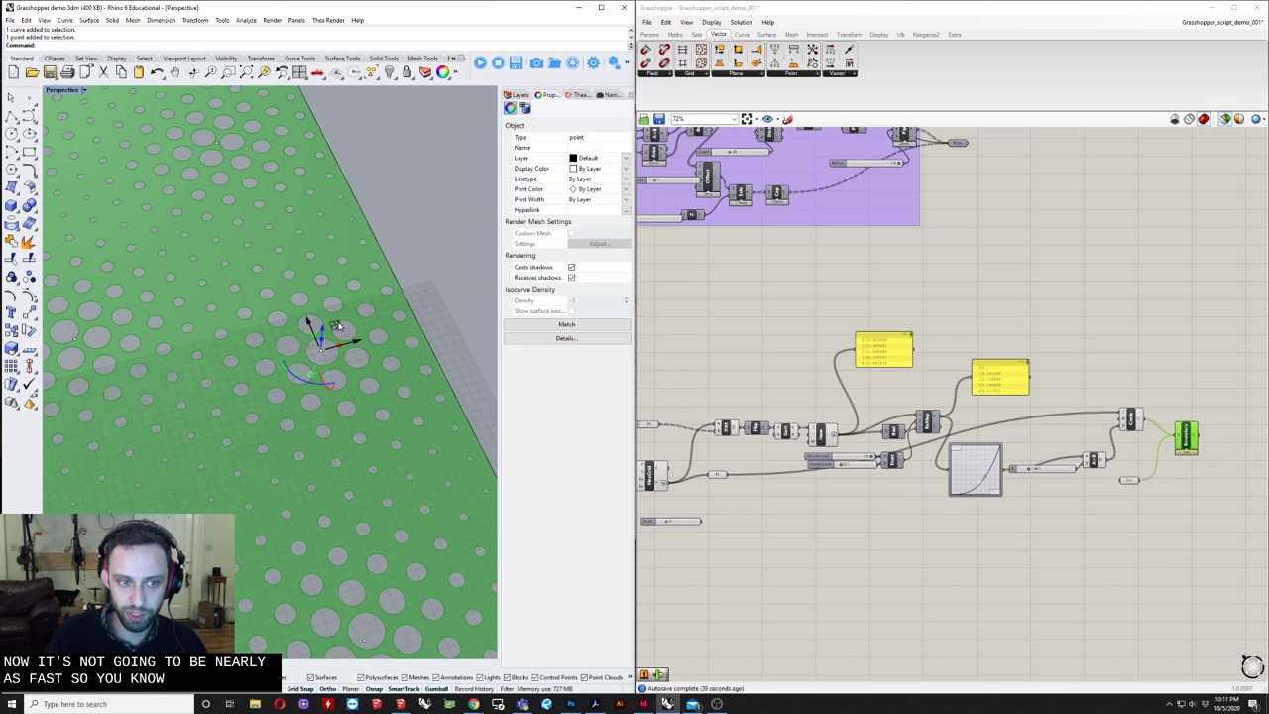
left_click_drag(336, 326, 416, 400)
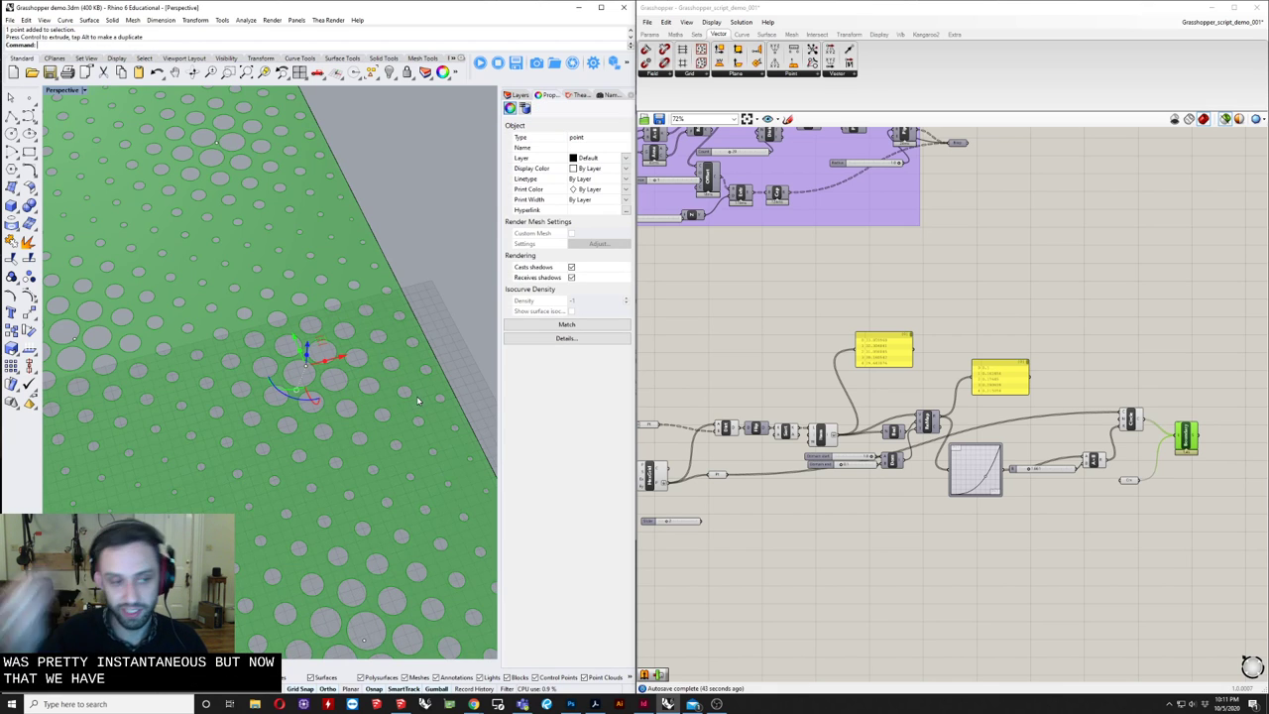
scroll(255, 405, "down", 5)
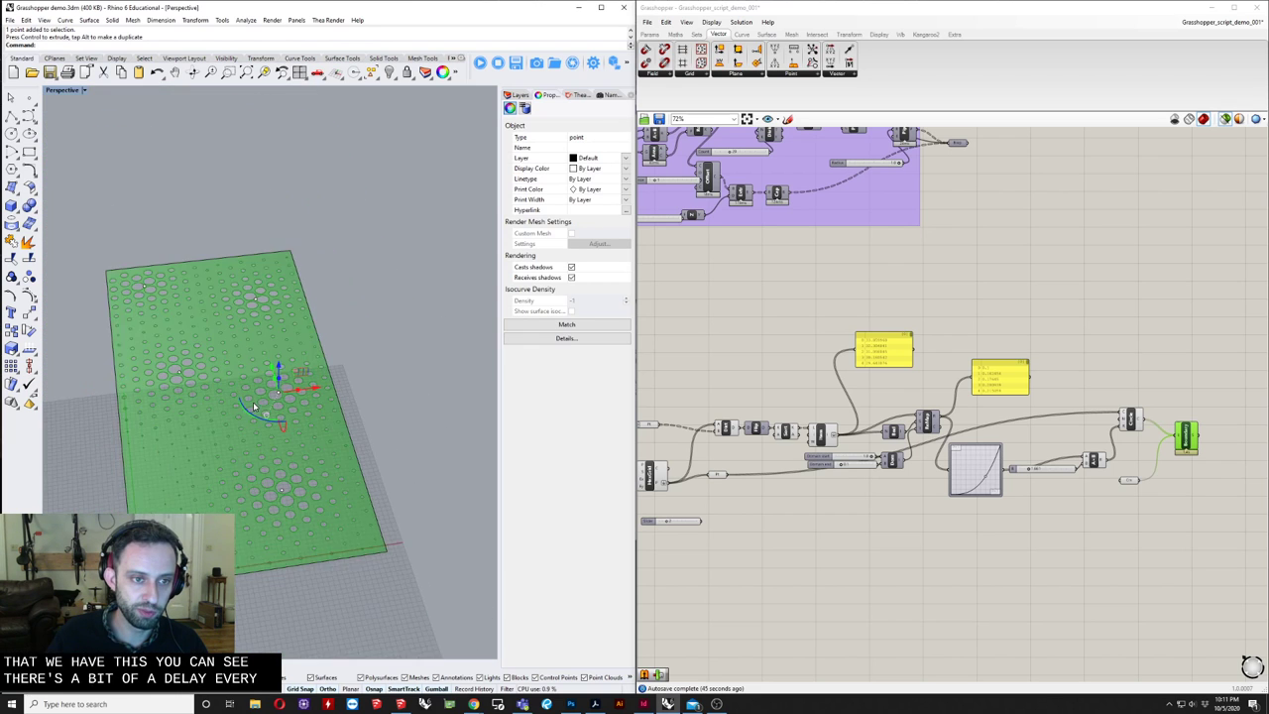
right_click_drag(255, 404, 243, 448)
right_click_drag(372, 467, 303, 474)
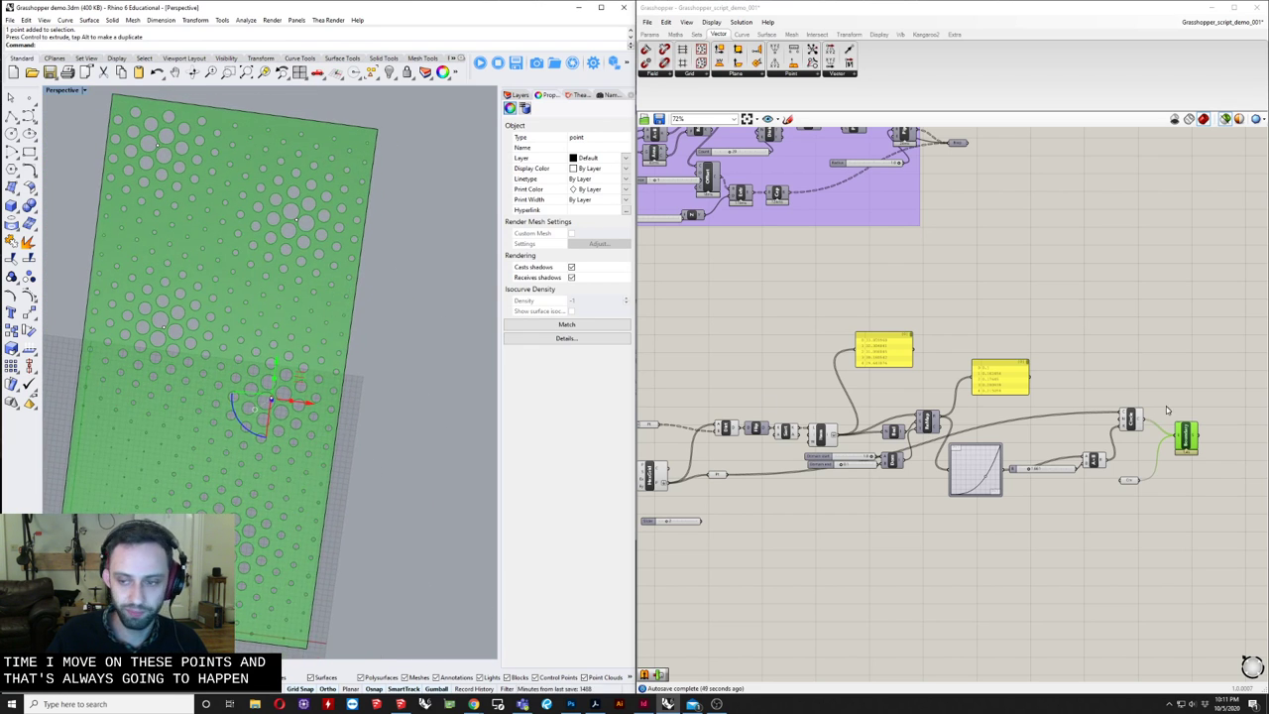
- Add an Extrude component beside Boundary Surfaces and feed the boundary surface into its base input
scroll(1169, 416, "up", 6)
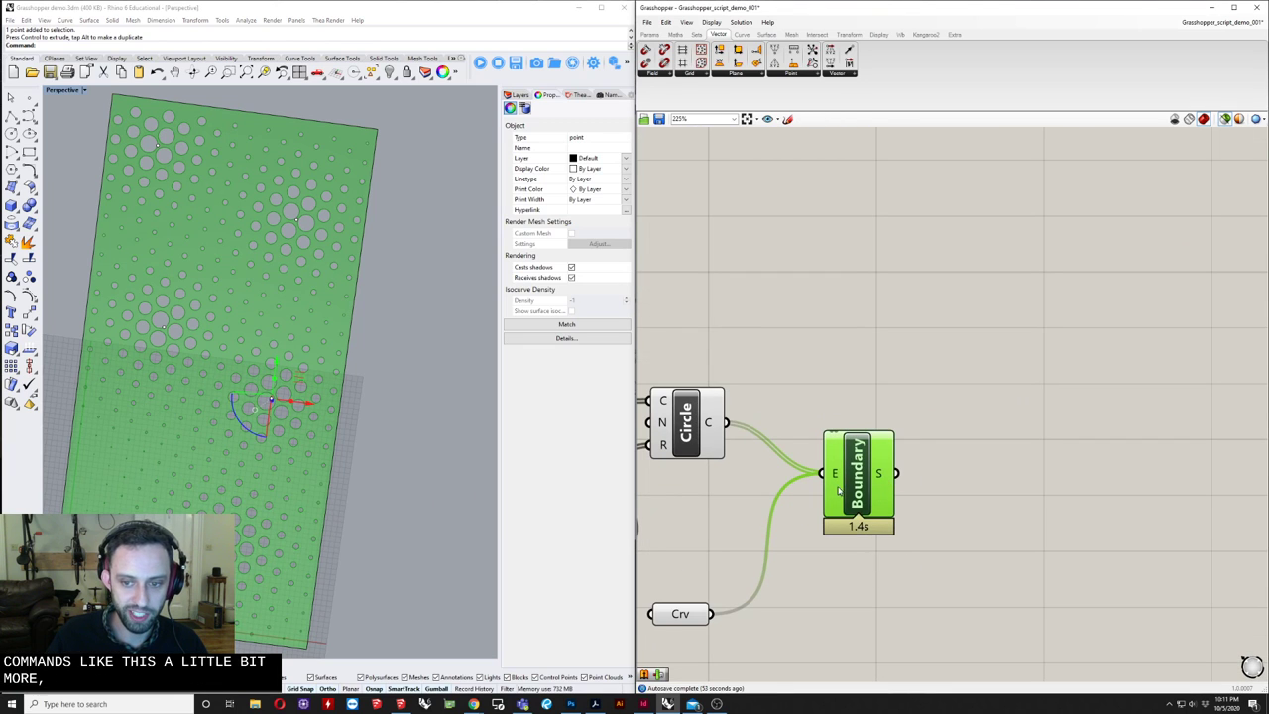
double_click(1011, 507)
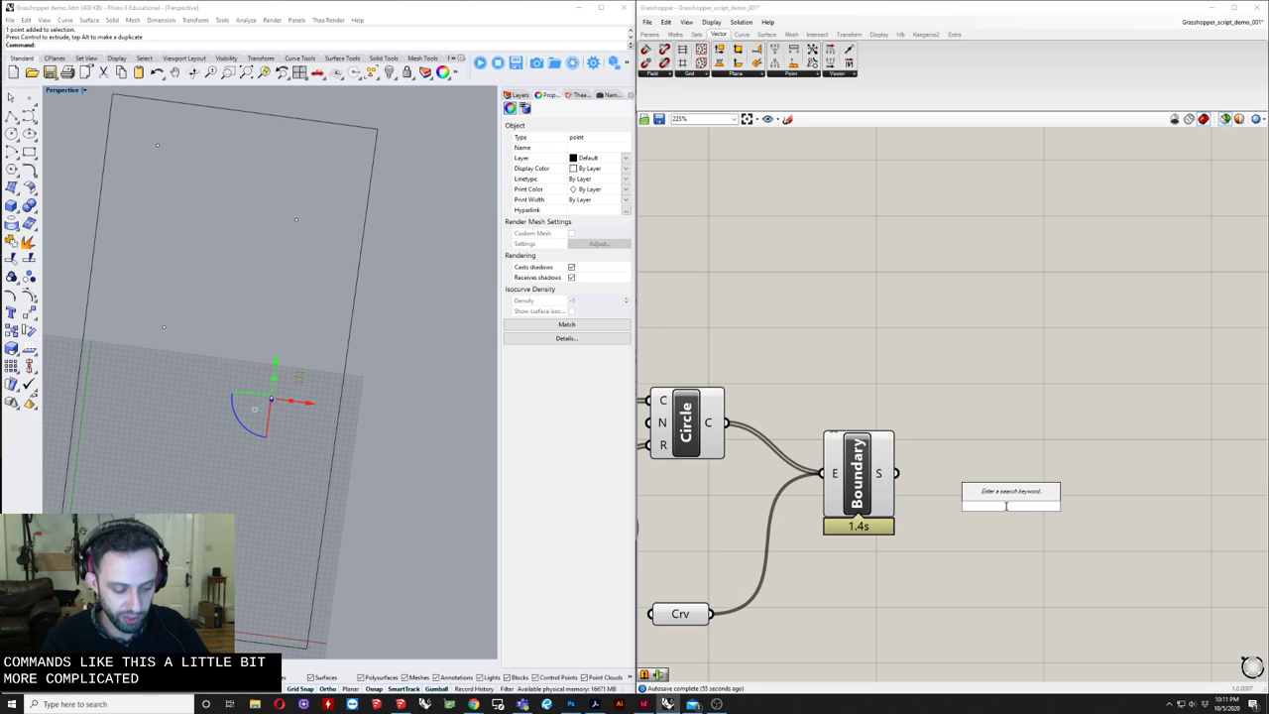
type("extru")
key("Up")
key("Return")
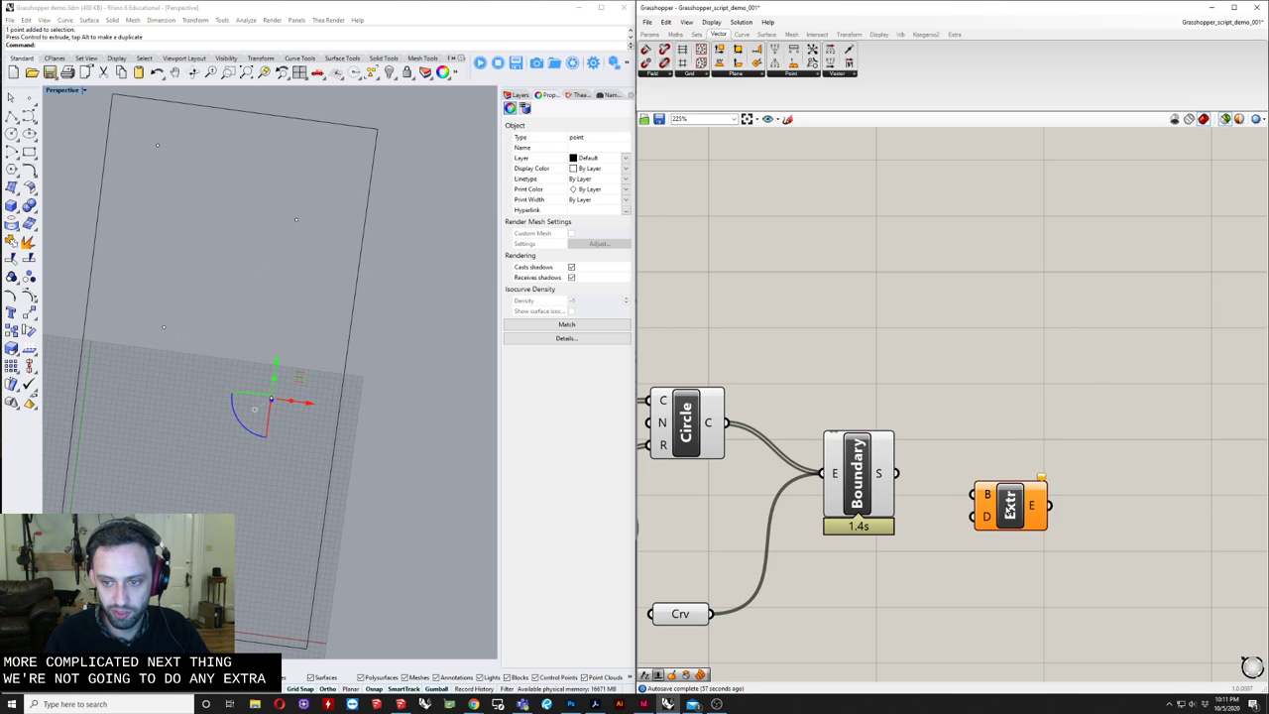
left_click_drag(999, 505, 1037, 474)
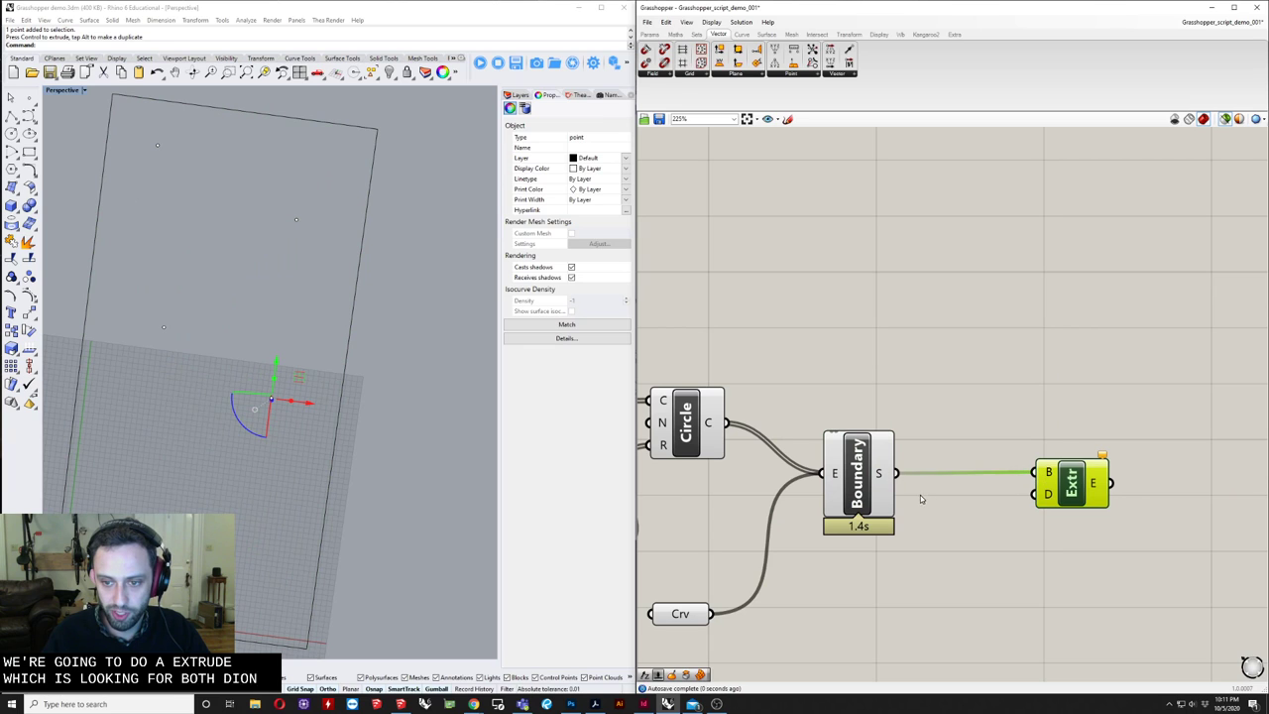
- Add a Unit Z vector component below Extrude and connect it to the Extrude direction input
double_click(998, 585)
type("z")
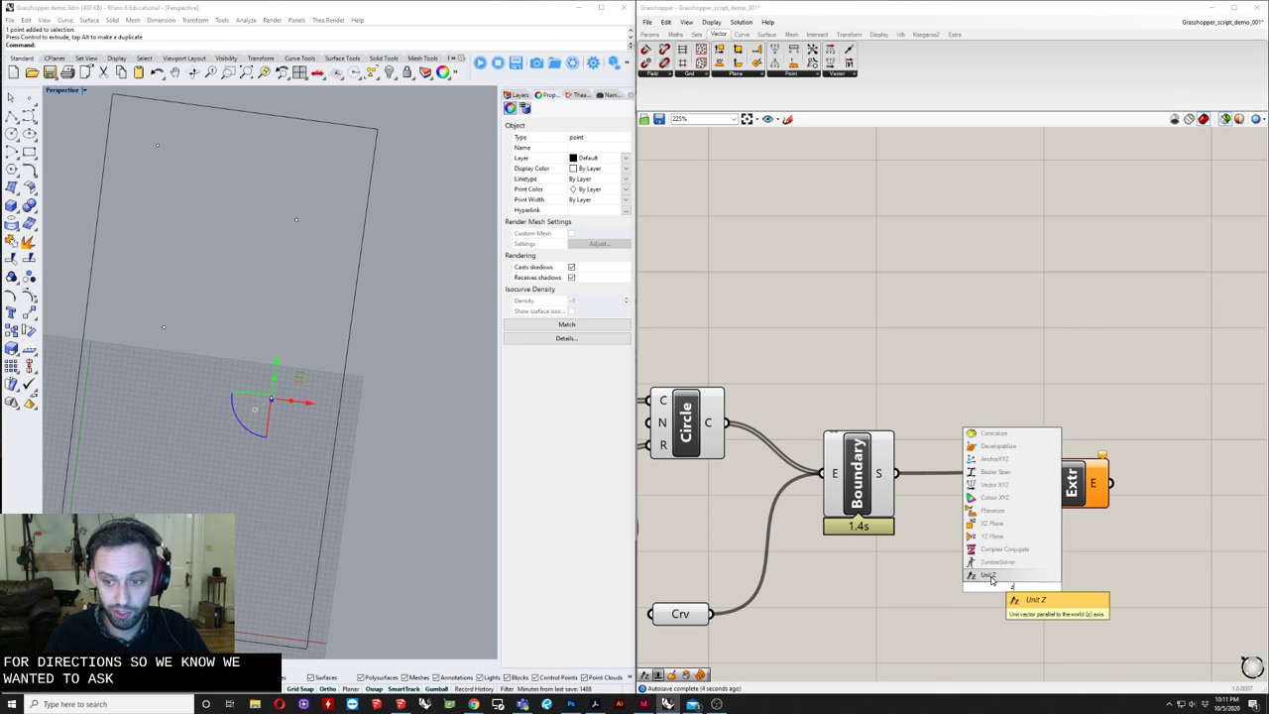
left_click(988, 576)
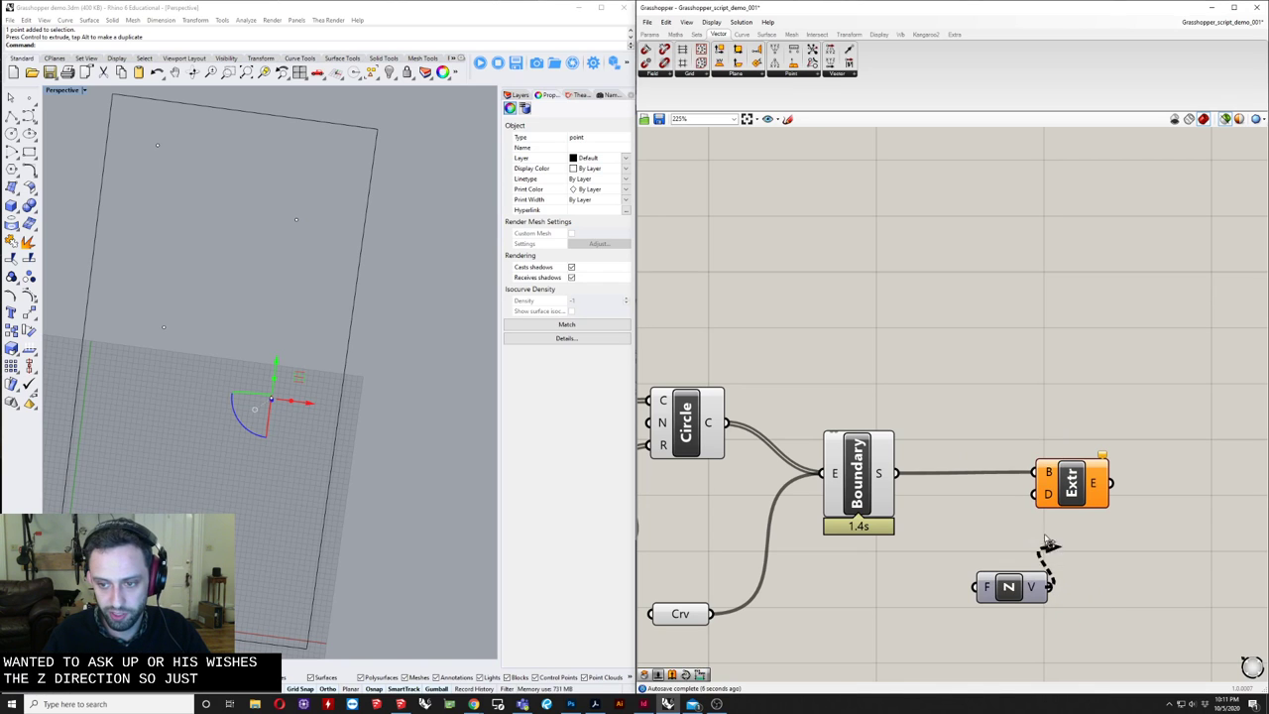
left_click_drag(1047, 541, 1036, 494)
- Add a number slider set to 0.25 and connect it to the Unit Z factor input
double_click(870, 616)
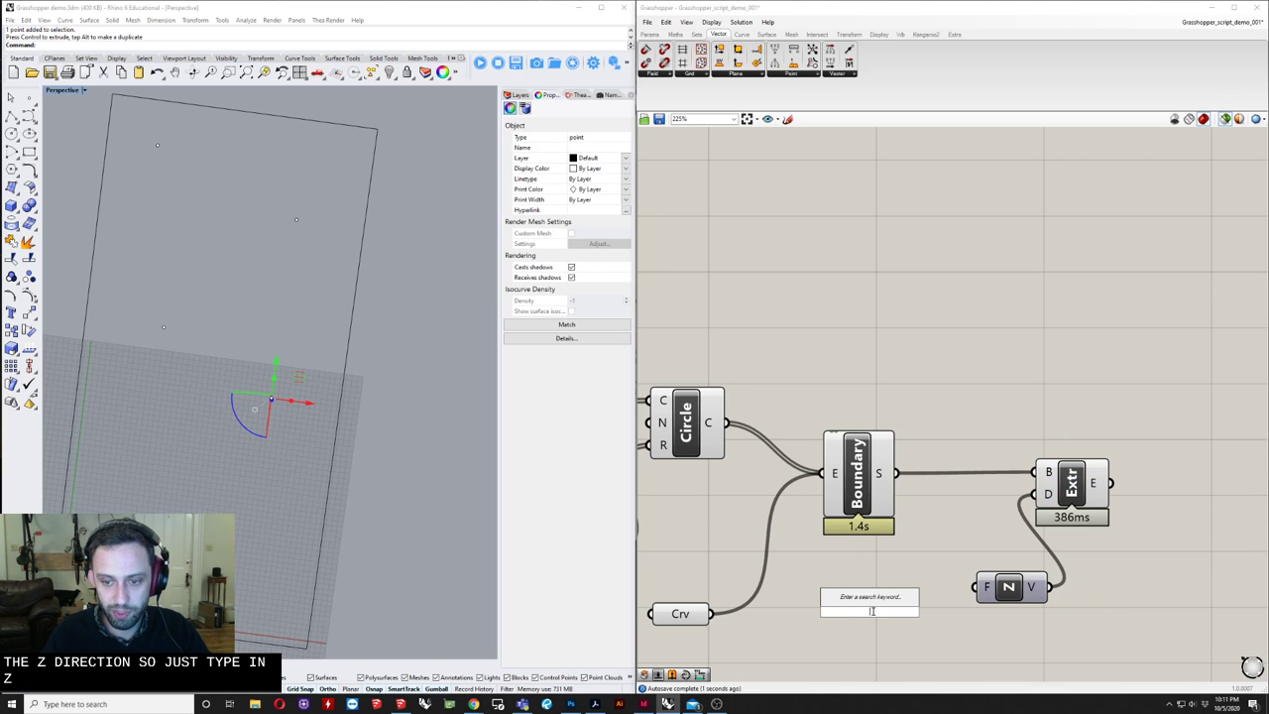
type("25")
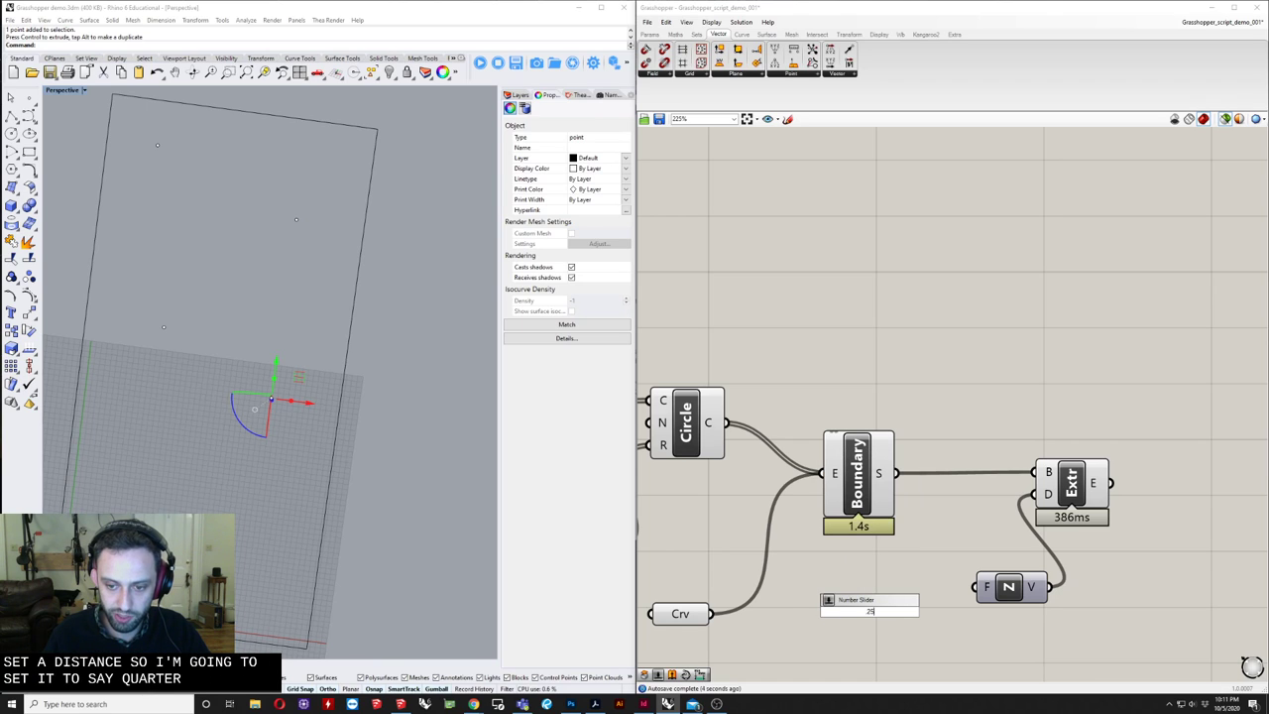
key("Return")
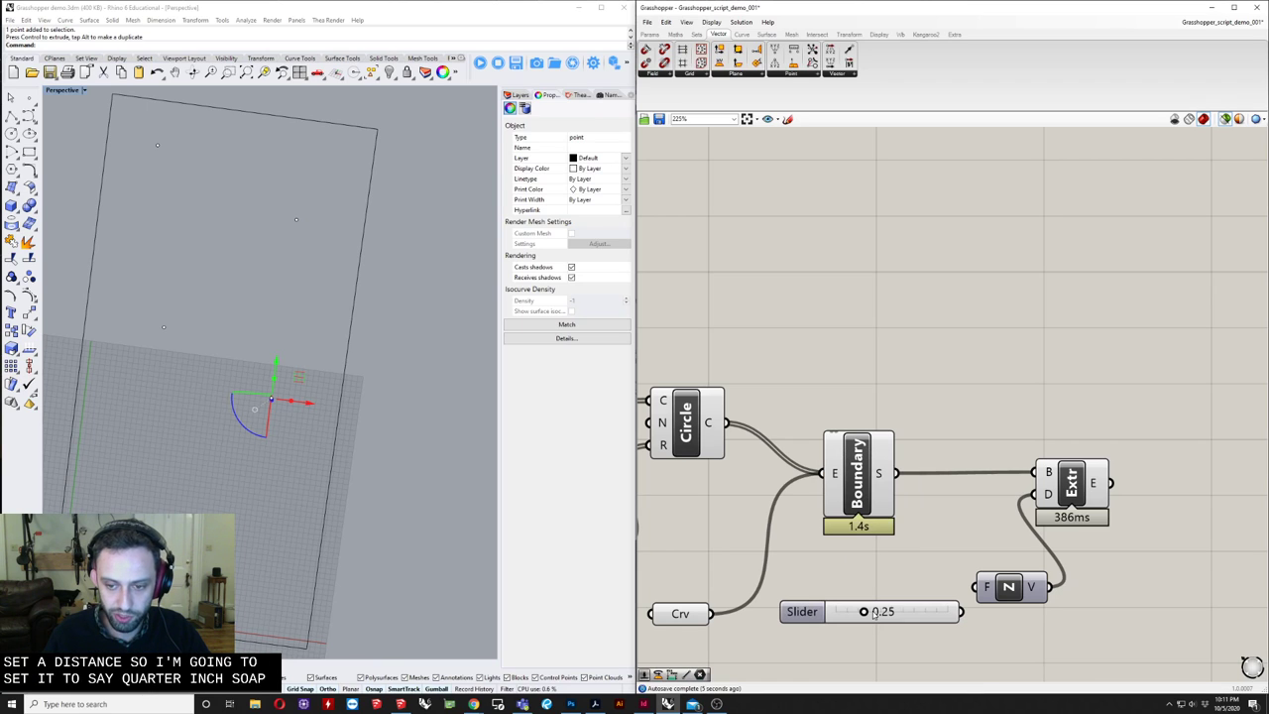
left_click_drag(977, 586, 962, 612)
- Examine the extruded perforated panel from several angles and check the calculation times of the Boundary Surfaces and Extrude components
right_click_drag(164, 486, 264, 406)
scroll(262, 408, "up", 9)
scroll(280, 419, "down", 8)
right_click_drag(727, 503, 863, 470)
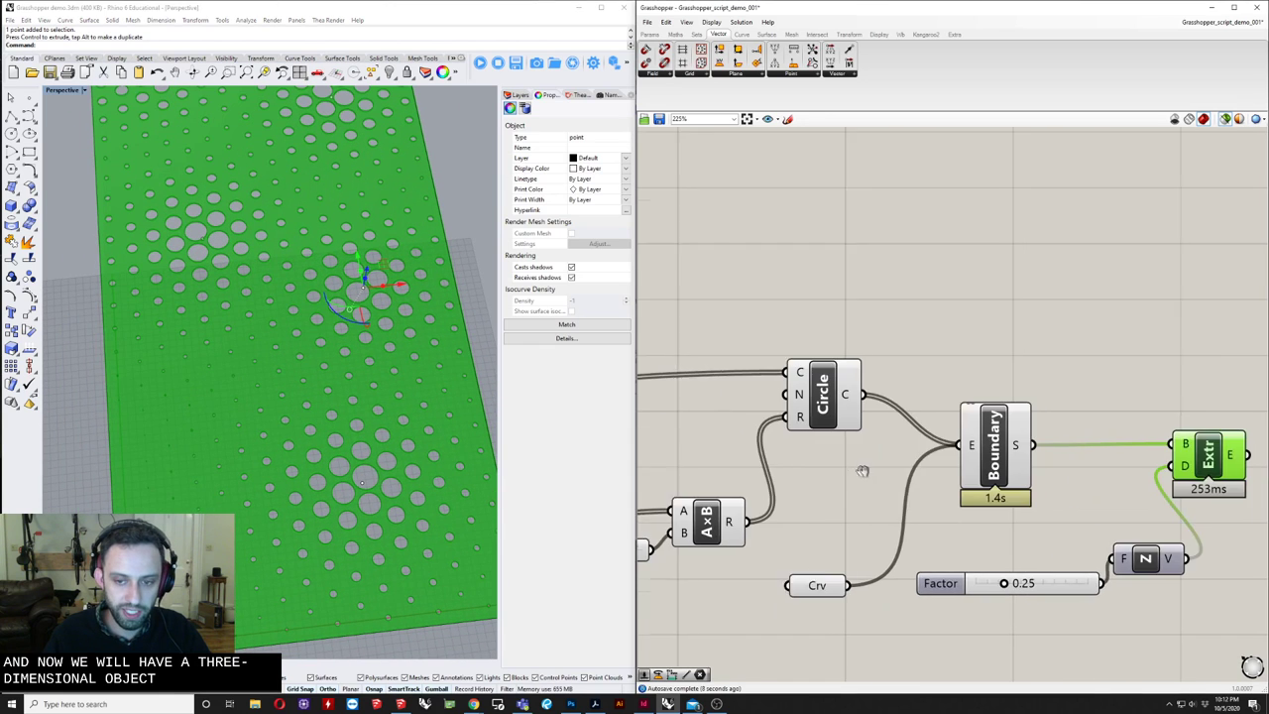
scroll(845, 506, "down", 4)
right_click_drag(800, 507, 1021, 470)
right_click_drag(335, 261, 347, 287)
right_click_drag(1138, 347, 1041, 337)
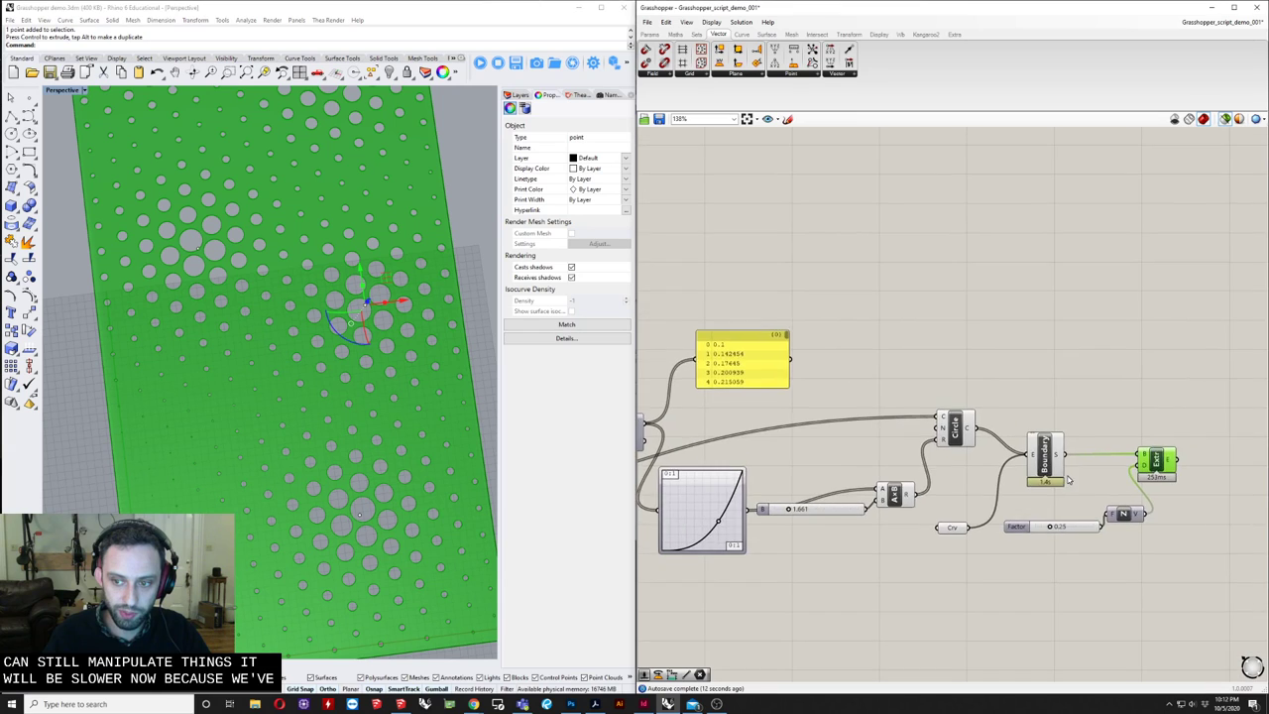
scroll(1039, 481, "up", 8)
scroll(1127, 477, "down", 4)
right_click_drag(1136, 470, 839, 484)
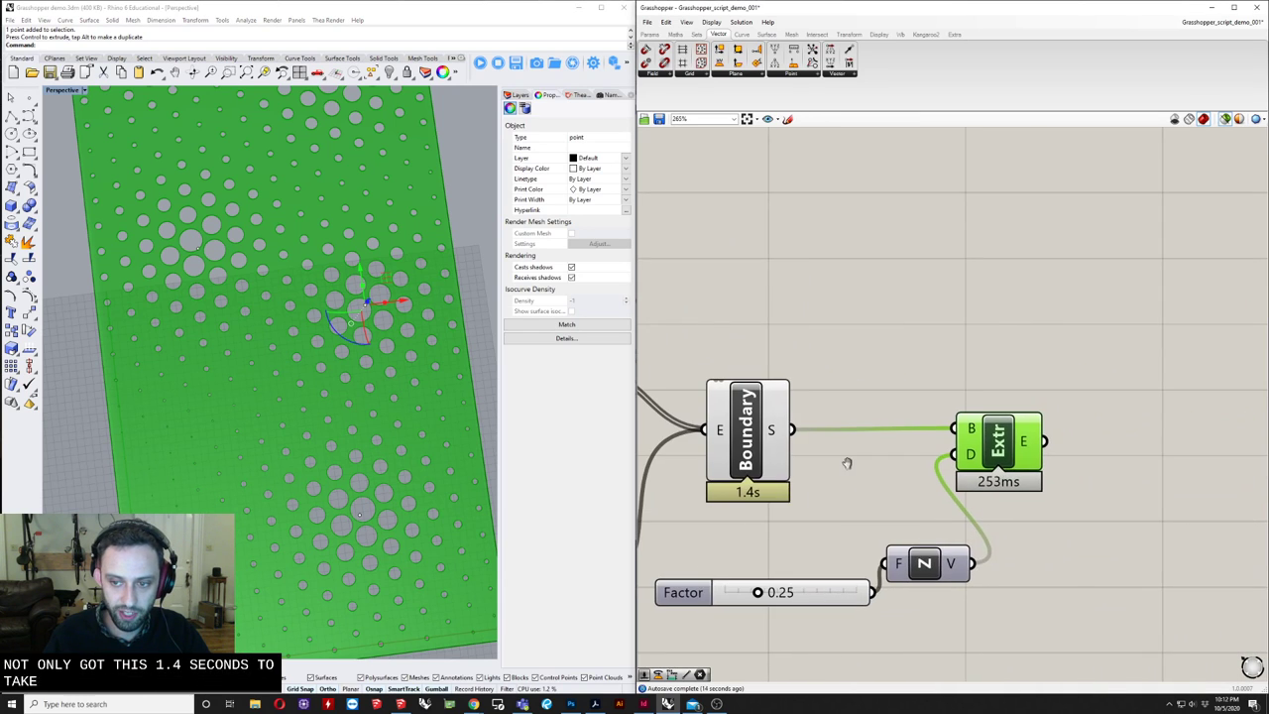
- Move the selected attractor point slightly toward the panel's upper edge to test the recalculation time
scroll(988, 492, "up", 5)
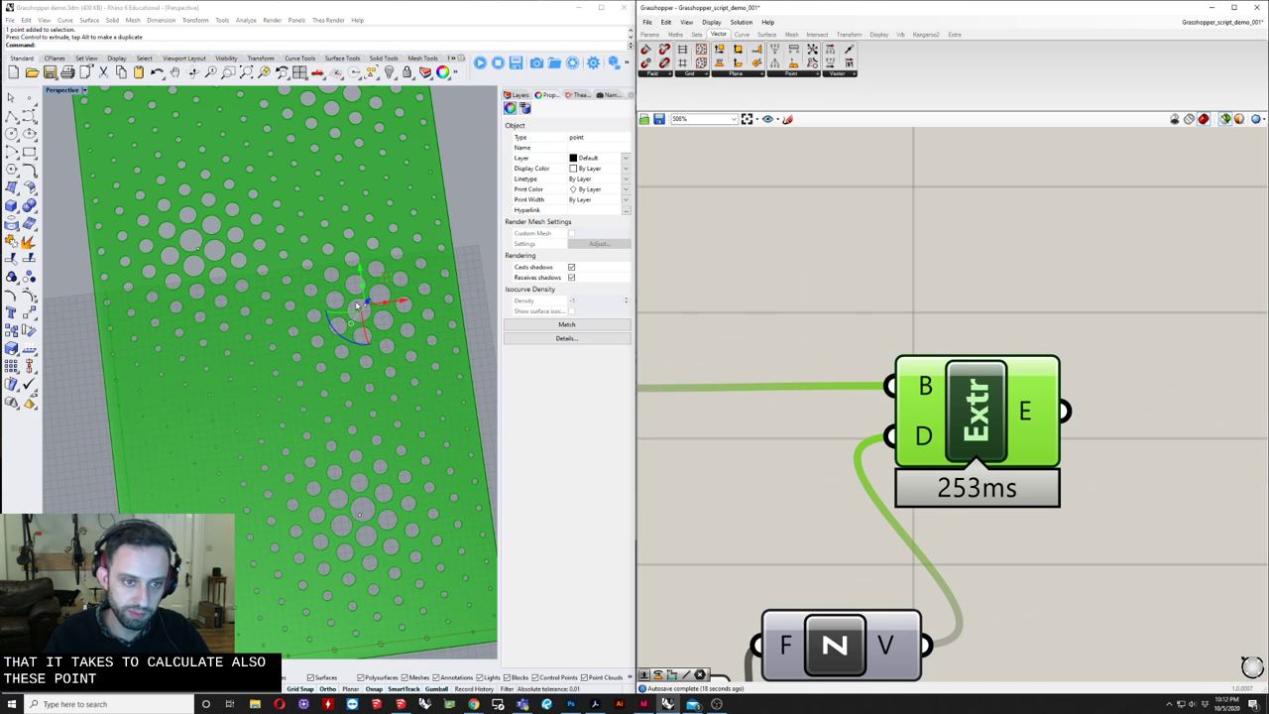
left_click_drag(390, 281, 373, 286)
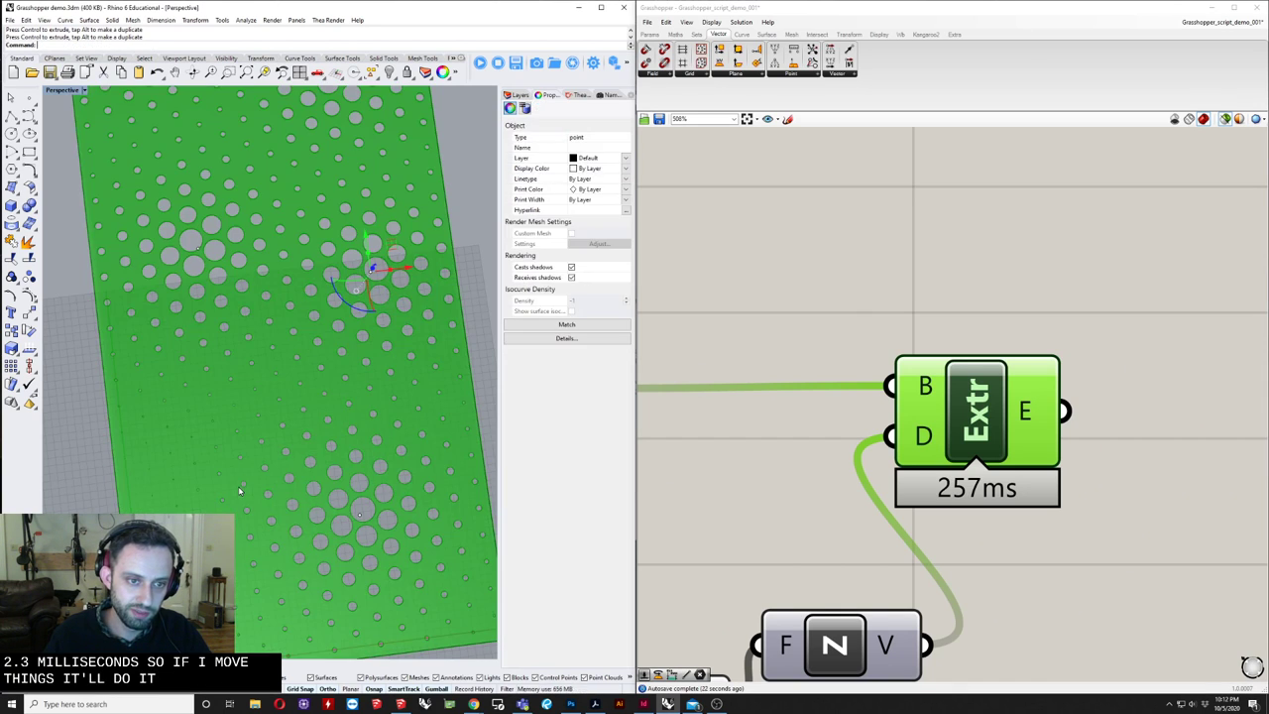
scroll(377, 390, "down", 5)
left_click(453, 456)
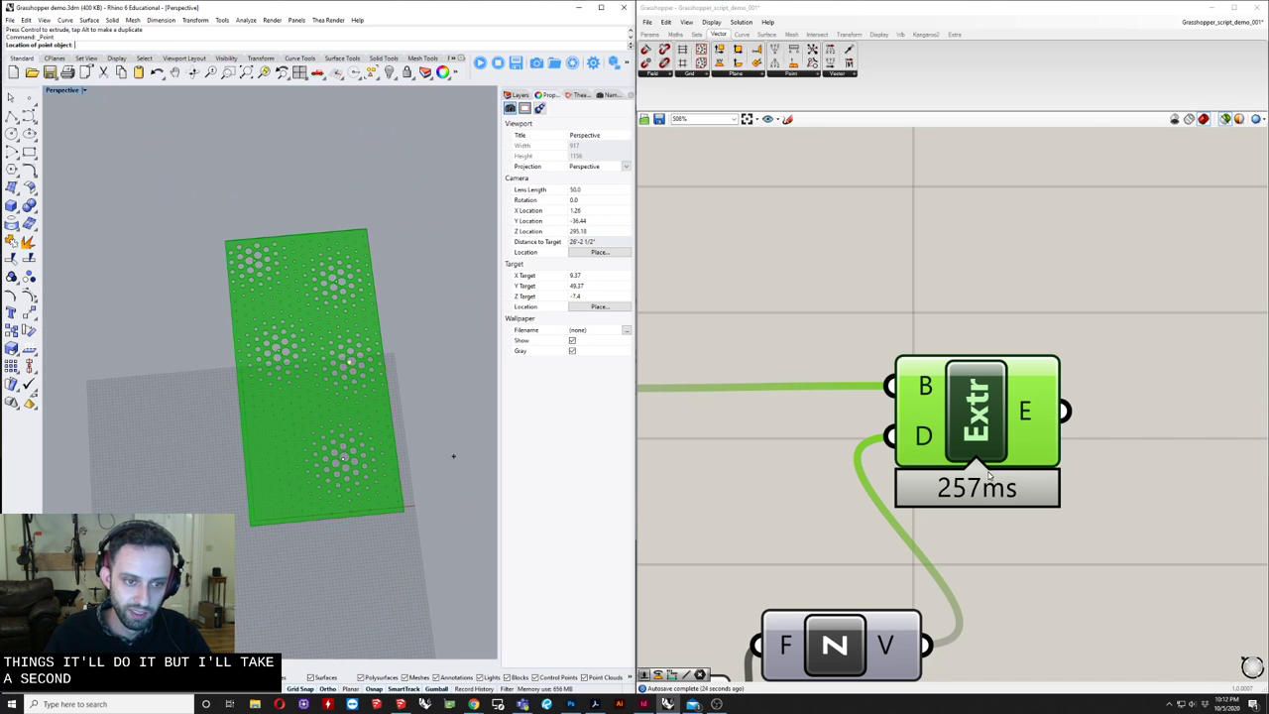
scroll(688, 520, "down", 3)
key("Escape")
right_click_drag(452, 490, 429, 445)
- Disable the Boundary Surfaces and Extrude components and select the Circle component to highlight the circle pattern
right_click_drag(840, 410, 1086, 404)
scroll(1085, 403, "down", 4)
right_click_drag(897, 436, 859, 468)
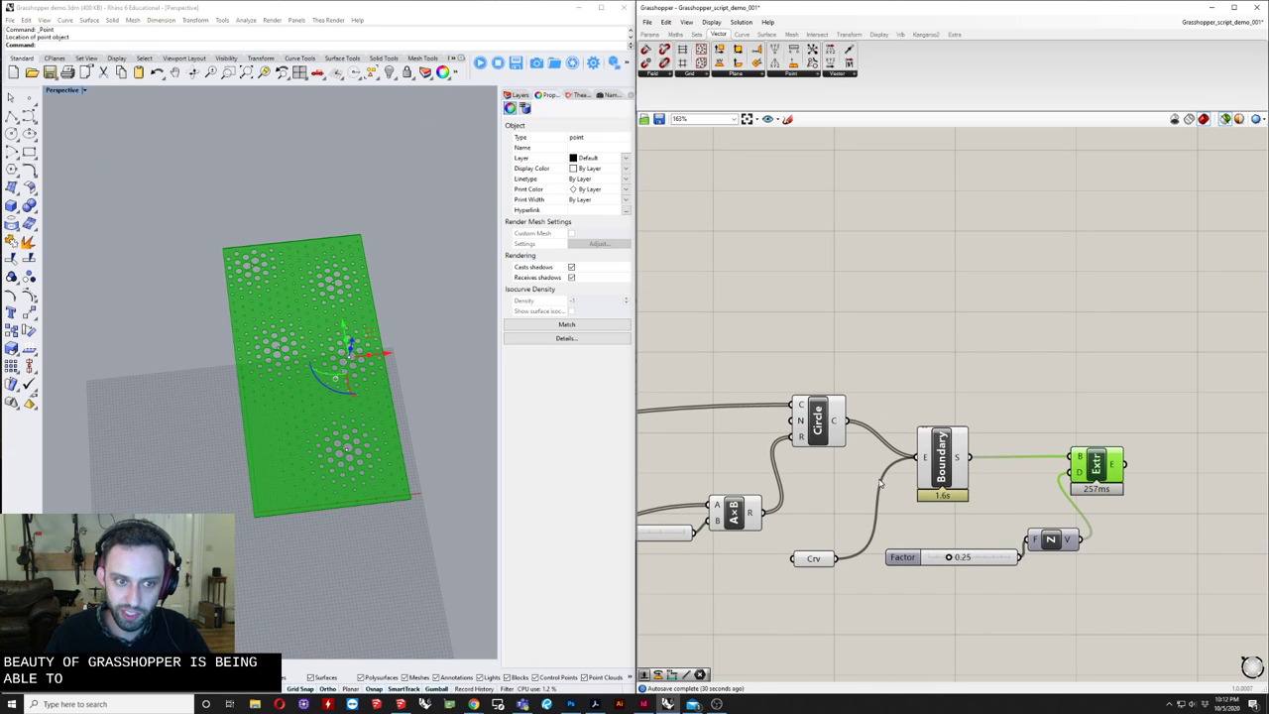
left_click_drag(1121, 365, 947, 511)
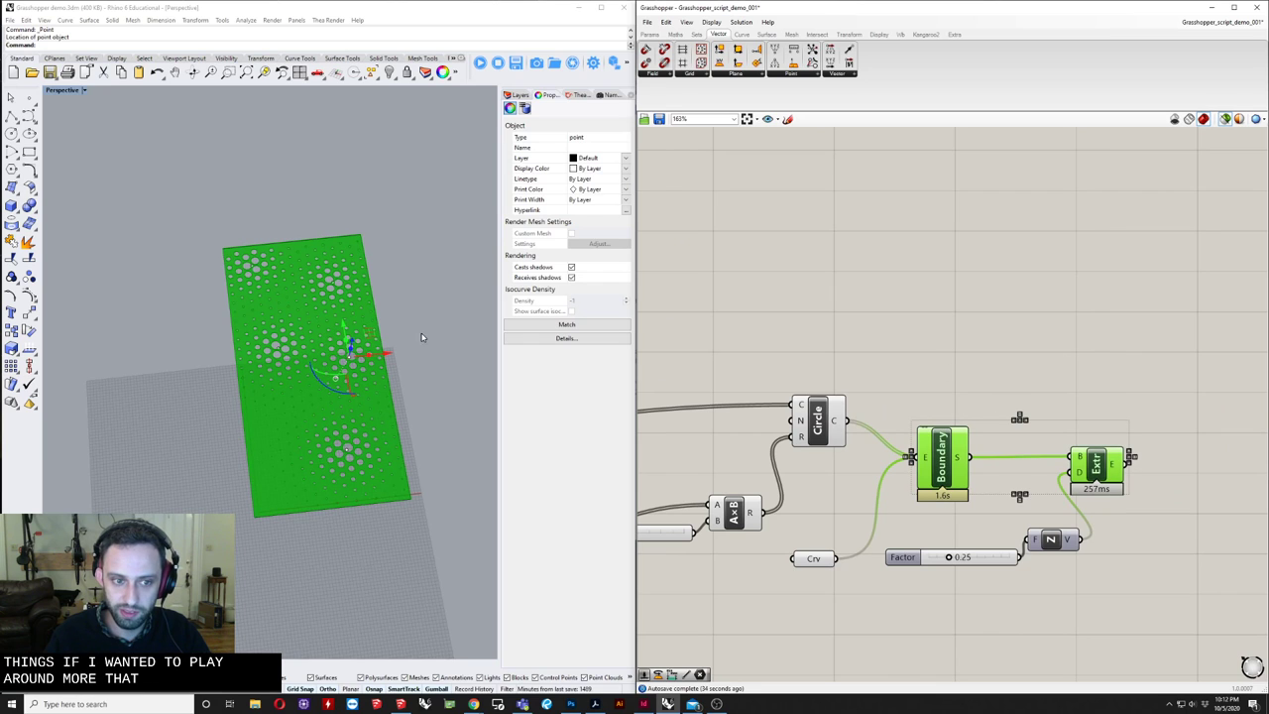
right_click(958, 375)
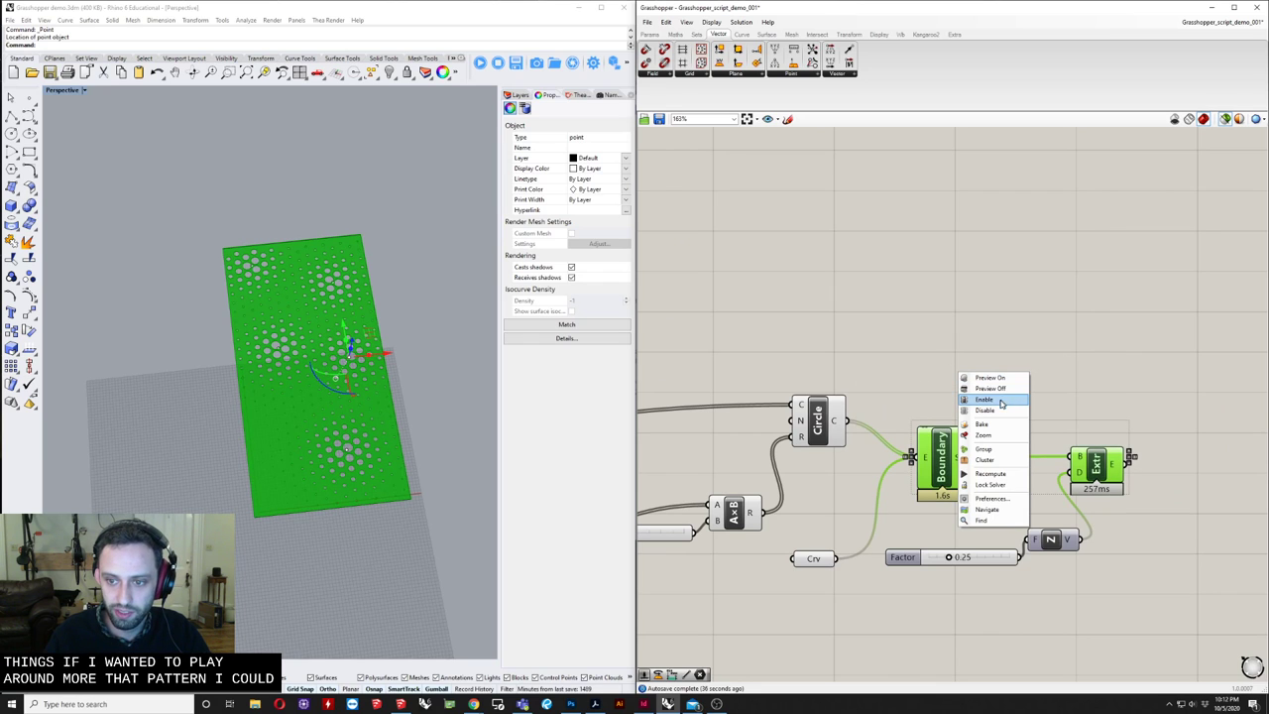
left_click(984, 410)
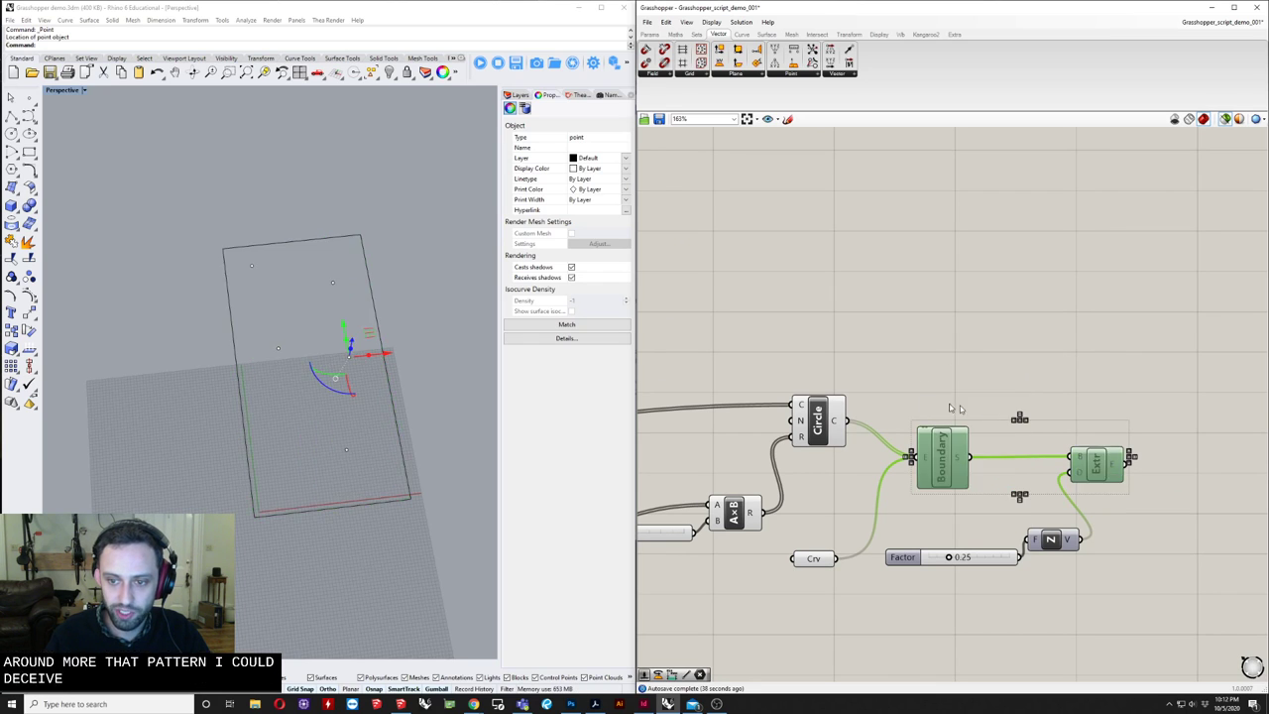
right_click_drag(939, 467, 1104, 456)
left_click(983, 411)
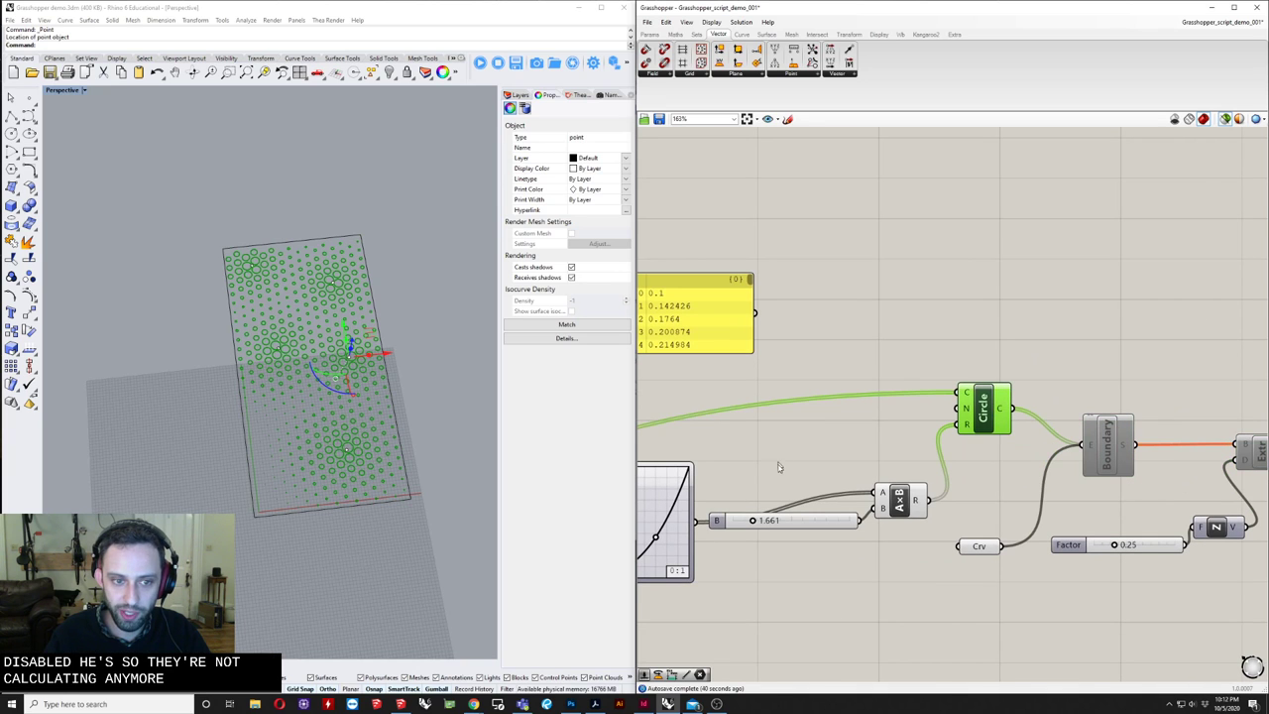
- Move the lowest attractor point a little toward the panel's left edge
middle_click(384, 463)
left_click(385, 463)
left_click(347, 450)
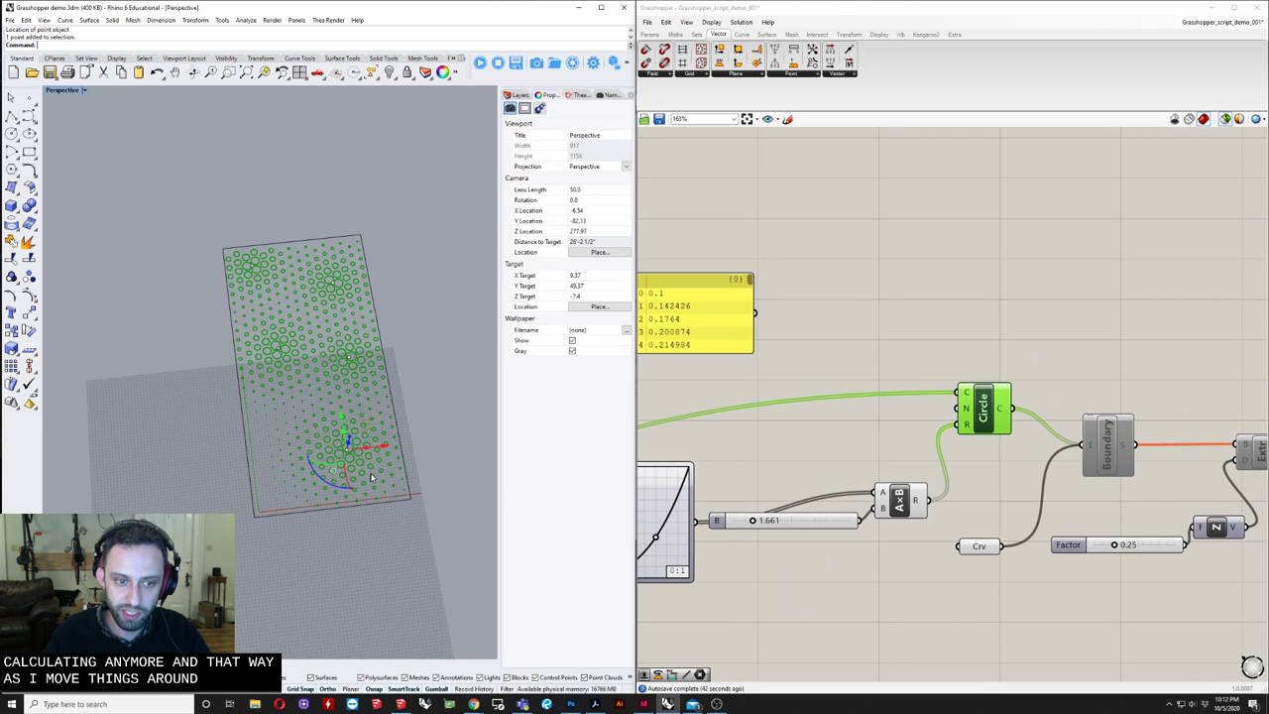
left_click_drag(368, 425, 341, 434)
left_click(391, 444)
left_click(360, 465)
- Switch the Graph Mapper's graph type to Sinc
right_click_drag(927, 527, 993, 500)
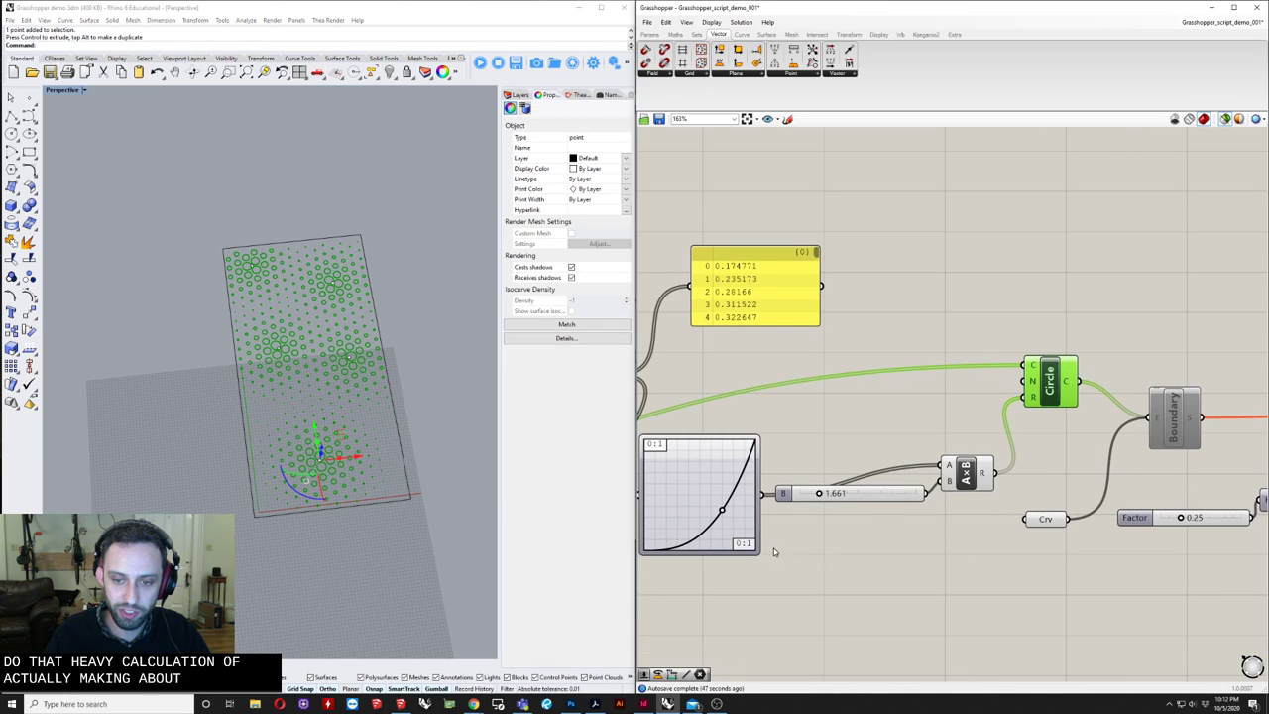
scroll(774, 552, "up", 5)
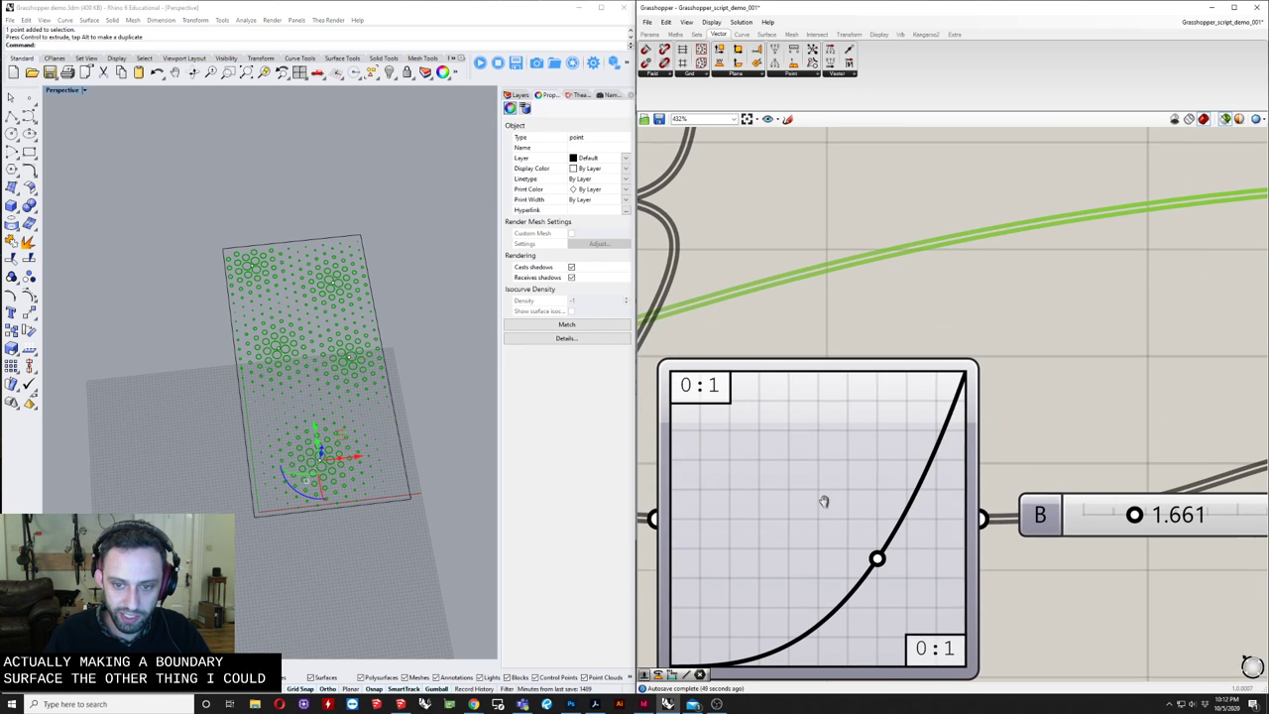
right_click(810, 519)
mouse_move(841, 642)
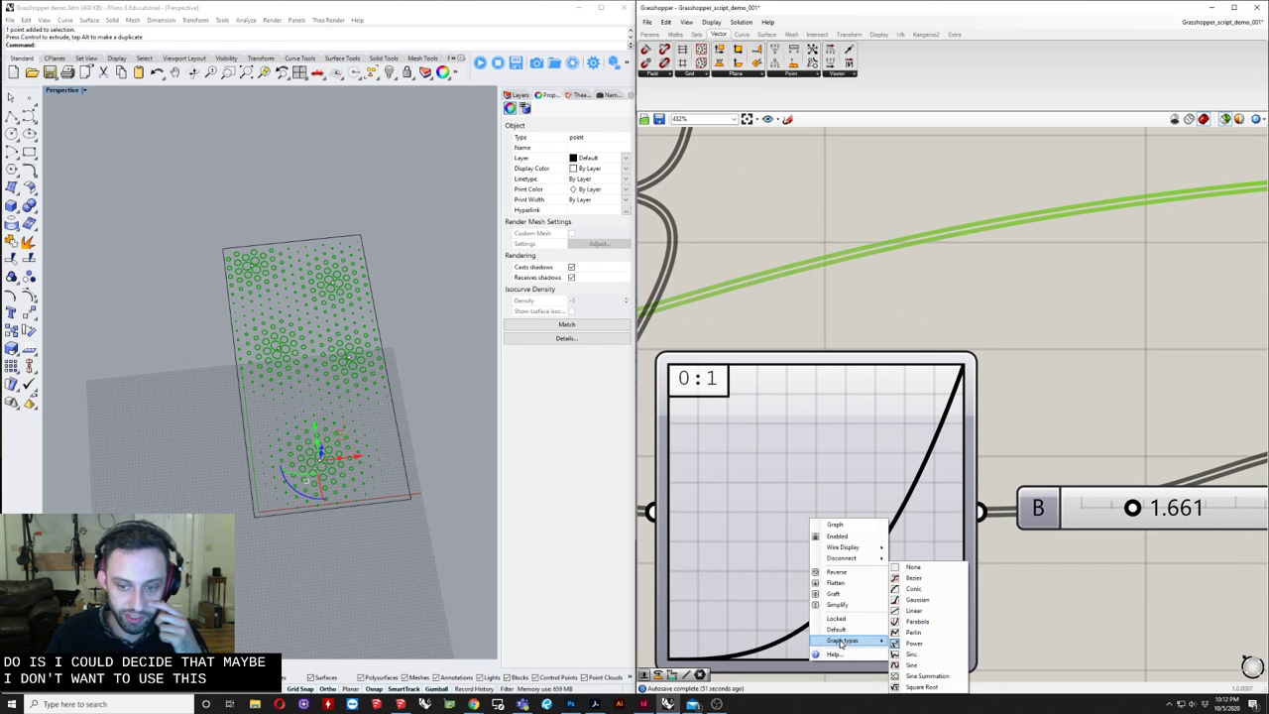
left_click(914, 655)
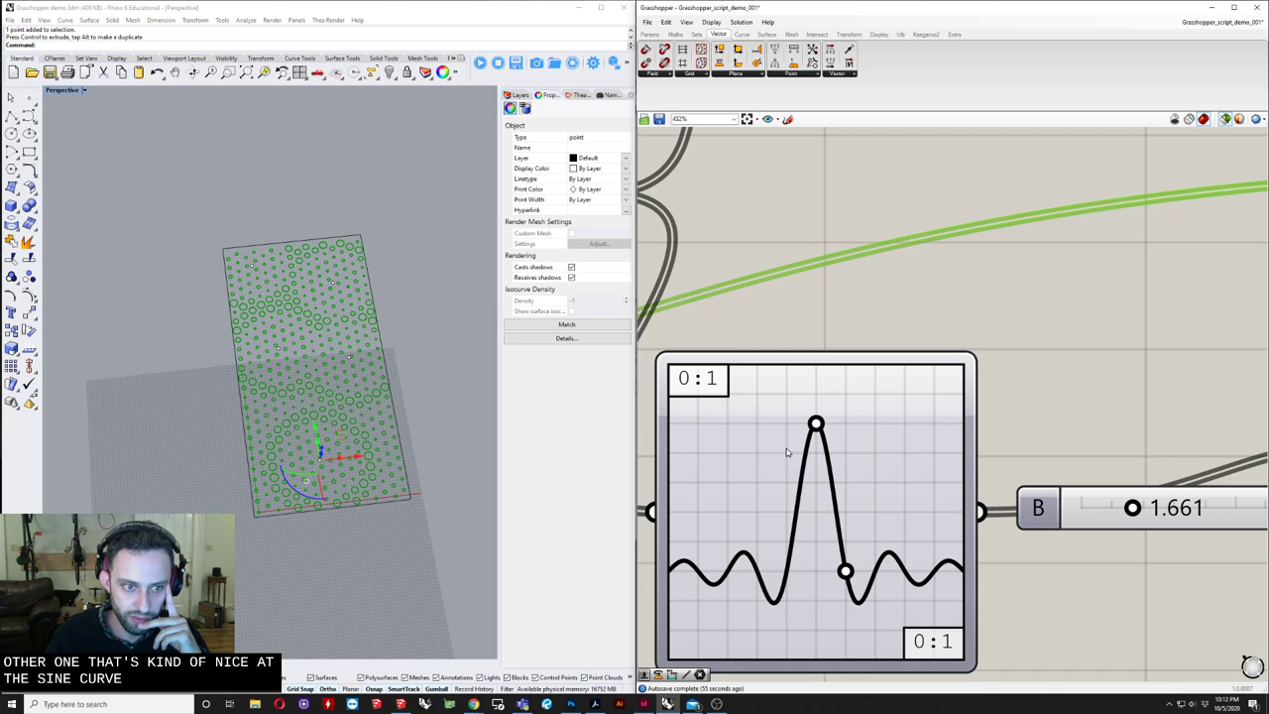
- Change the Graph Mapper to the Sine type and shorten its period until the wave peaks twice
right_click(777, 472)
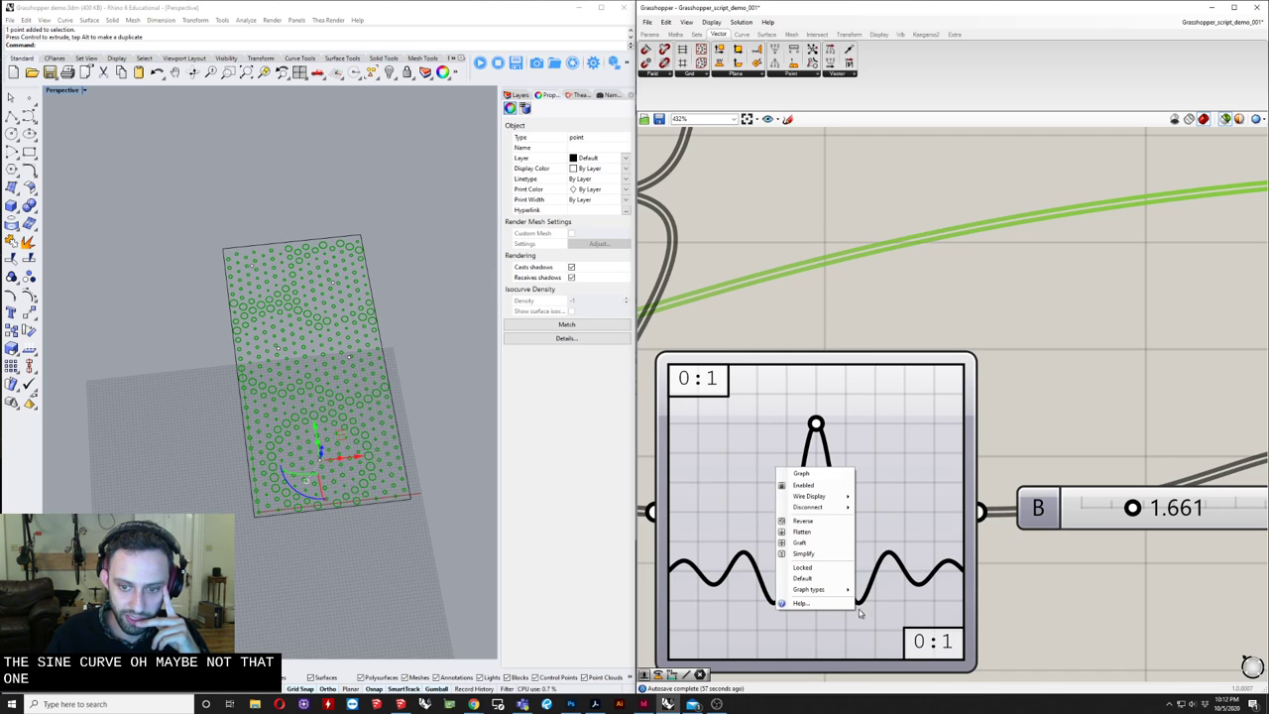
mouse_move(837, 592)
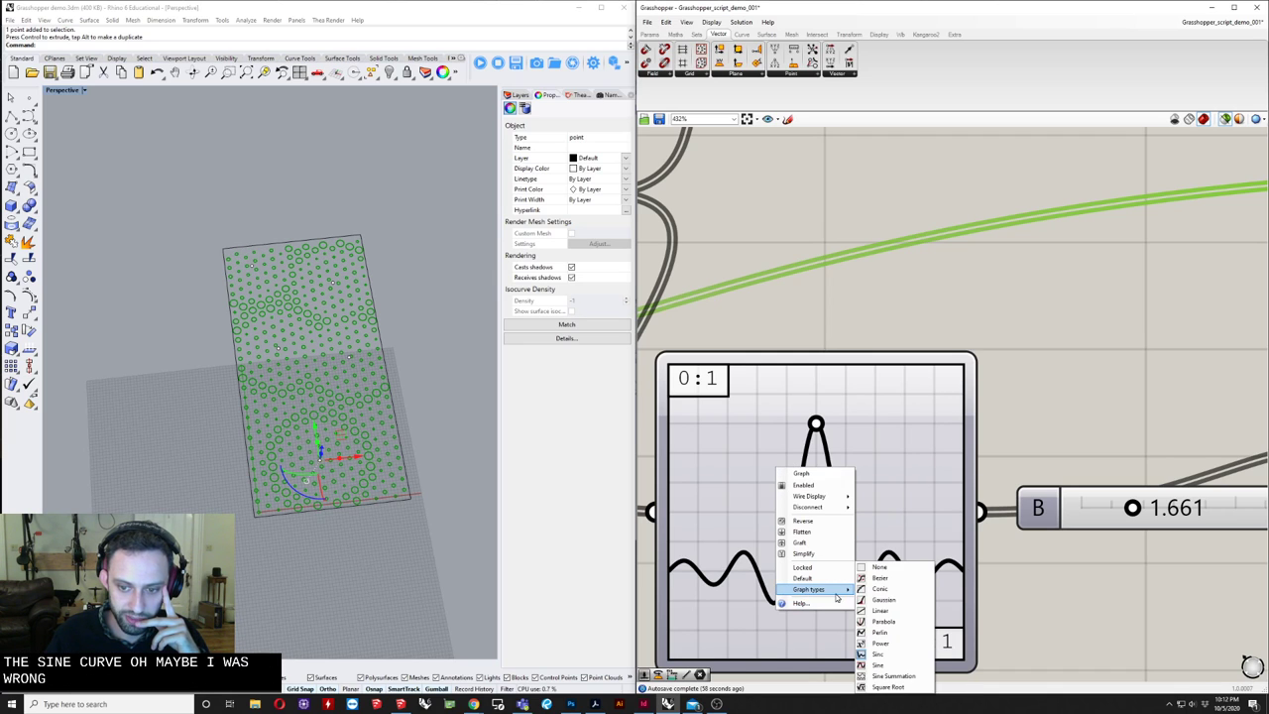
left_click(890, 666)
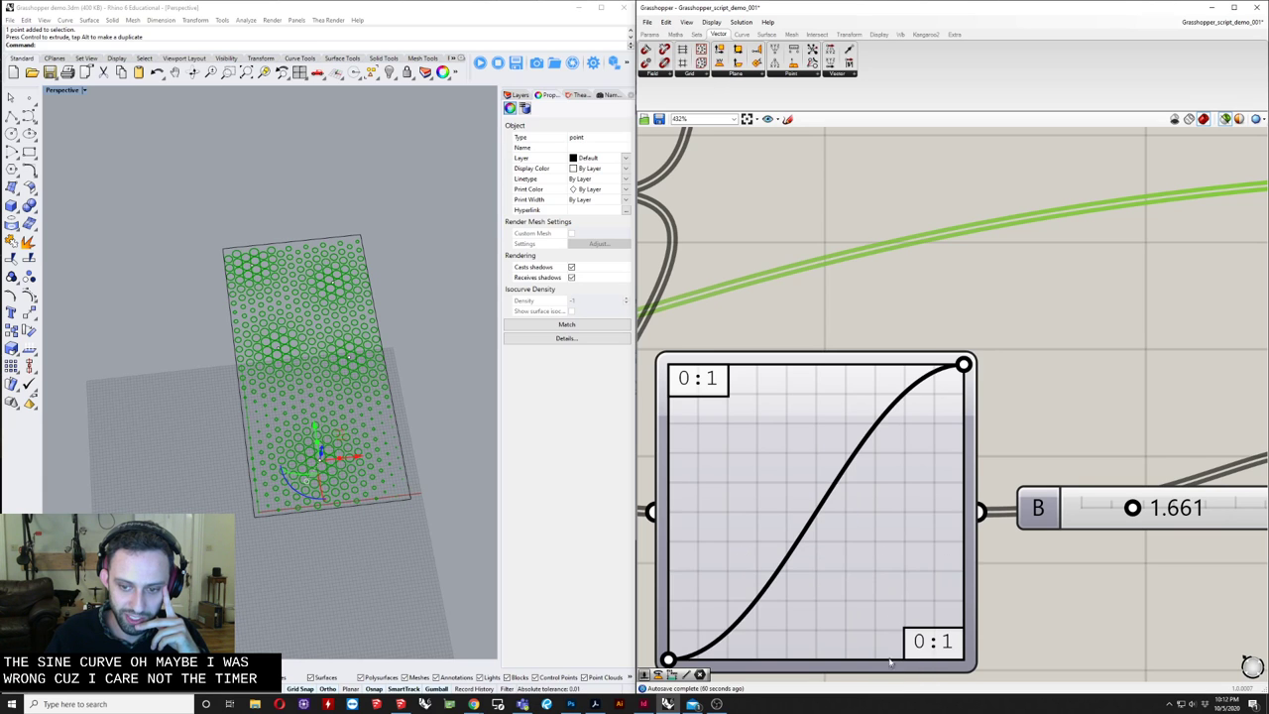
left_click_drag(964, 365, 764, 365)
scroll(337, 357, "up", 2)
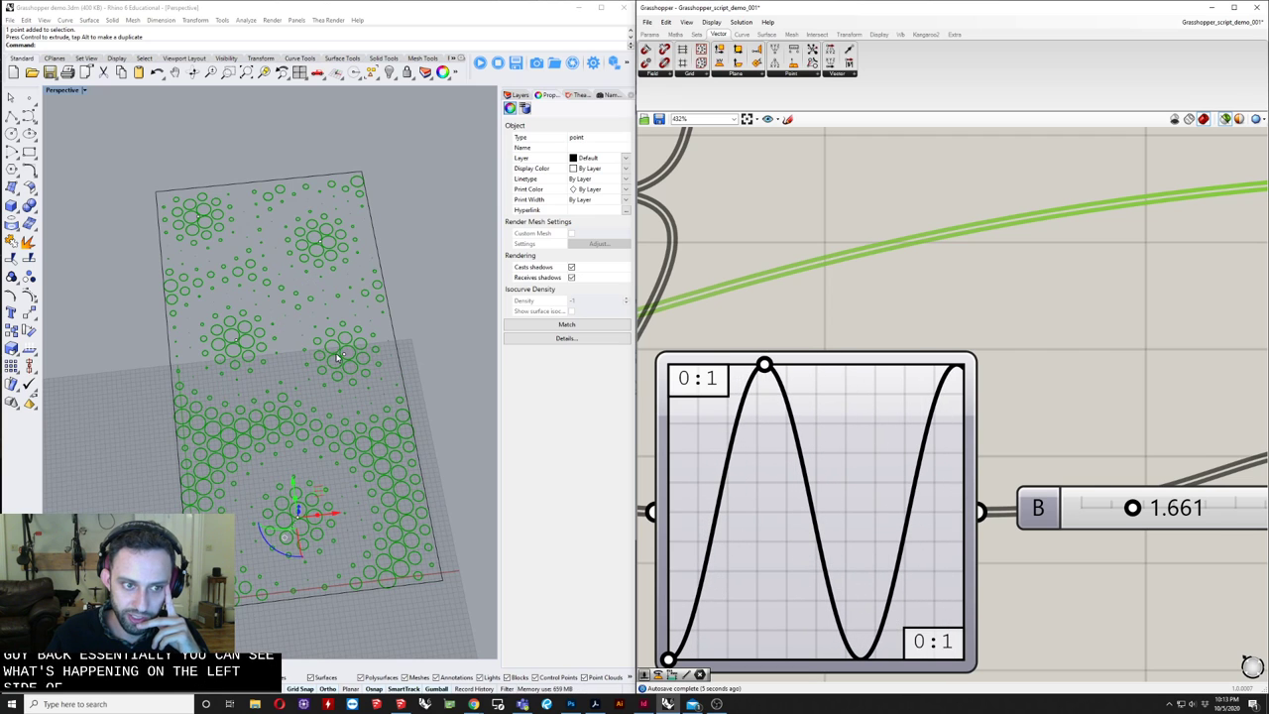
- Maximize the Top viewport on the panel and stretch the Sine graph to a single broad peak near its right end
double_click(55, 91)
scroll(184, 158, "down", 8)
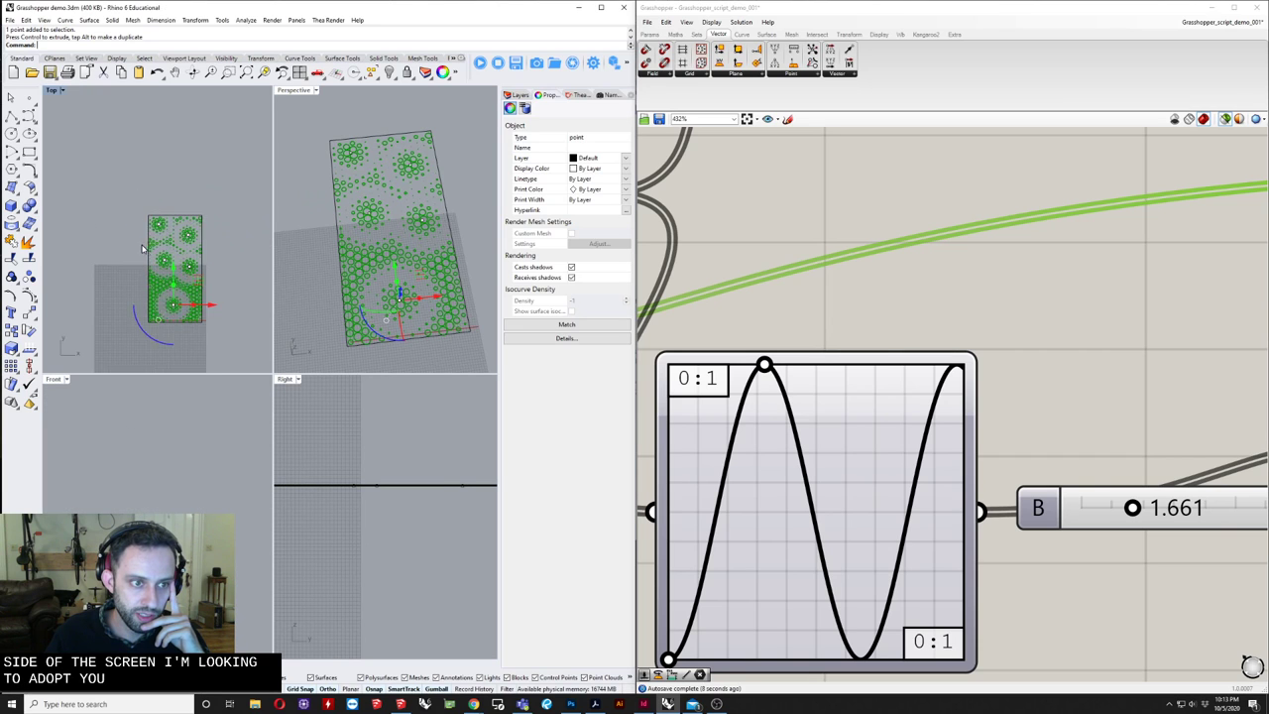
scroll(187, 266, "up", 4)
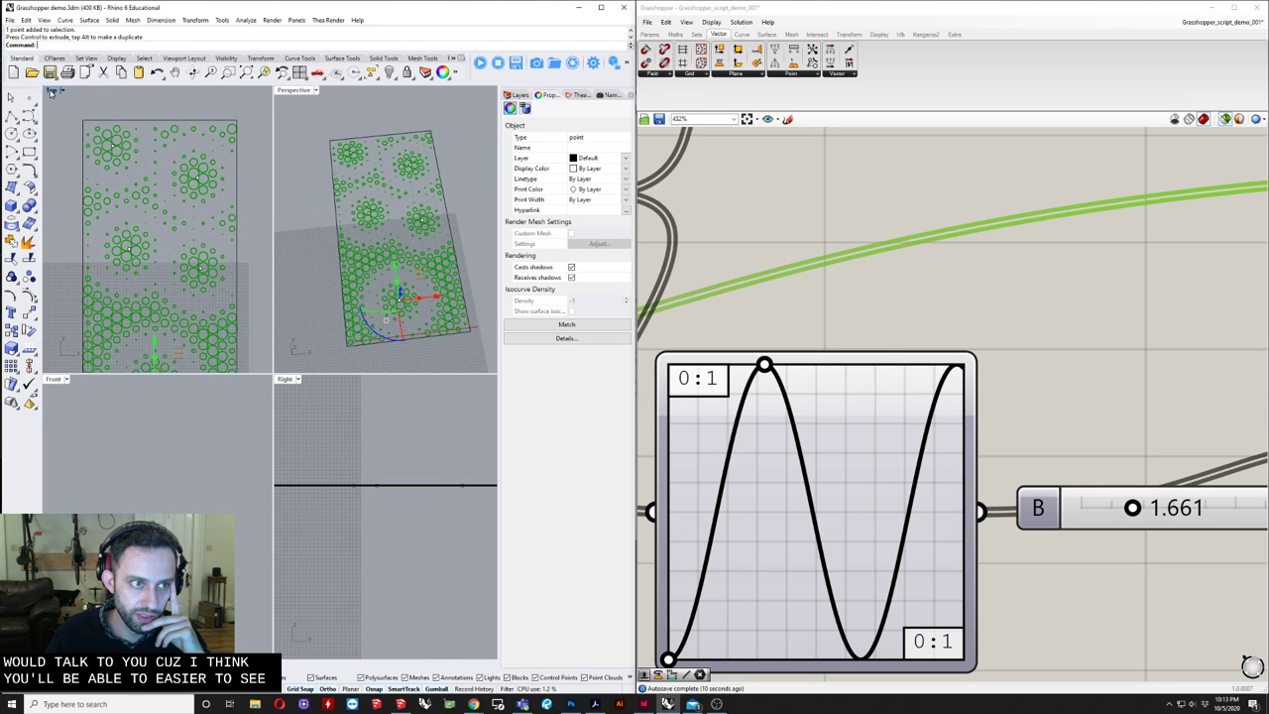
double_click(55, 91)
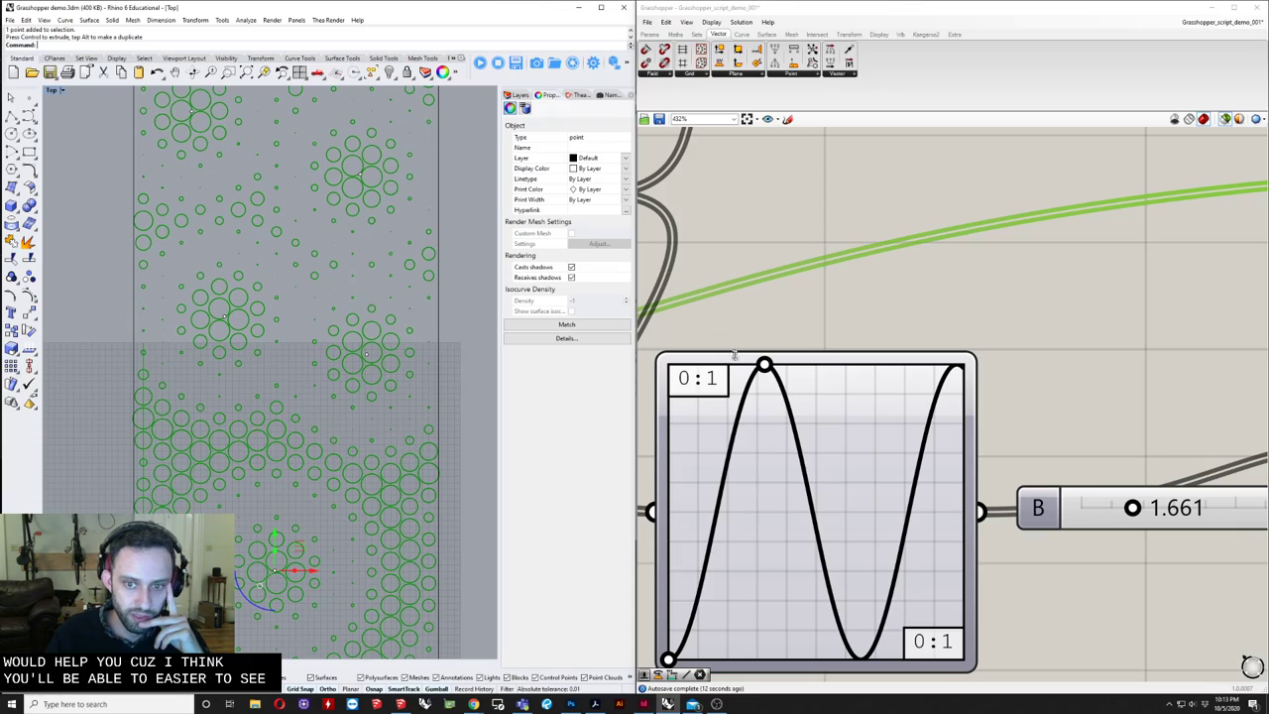
left_click_drag(763, 365, 910, 338)
- Switch the Graph Mapper to the Conic type and bow its curve slightly upward
right_click(852, 418)
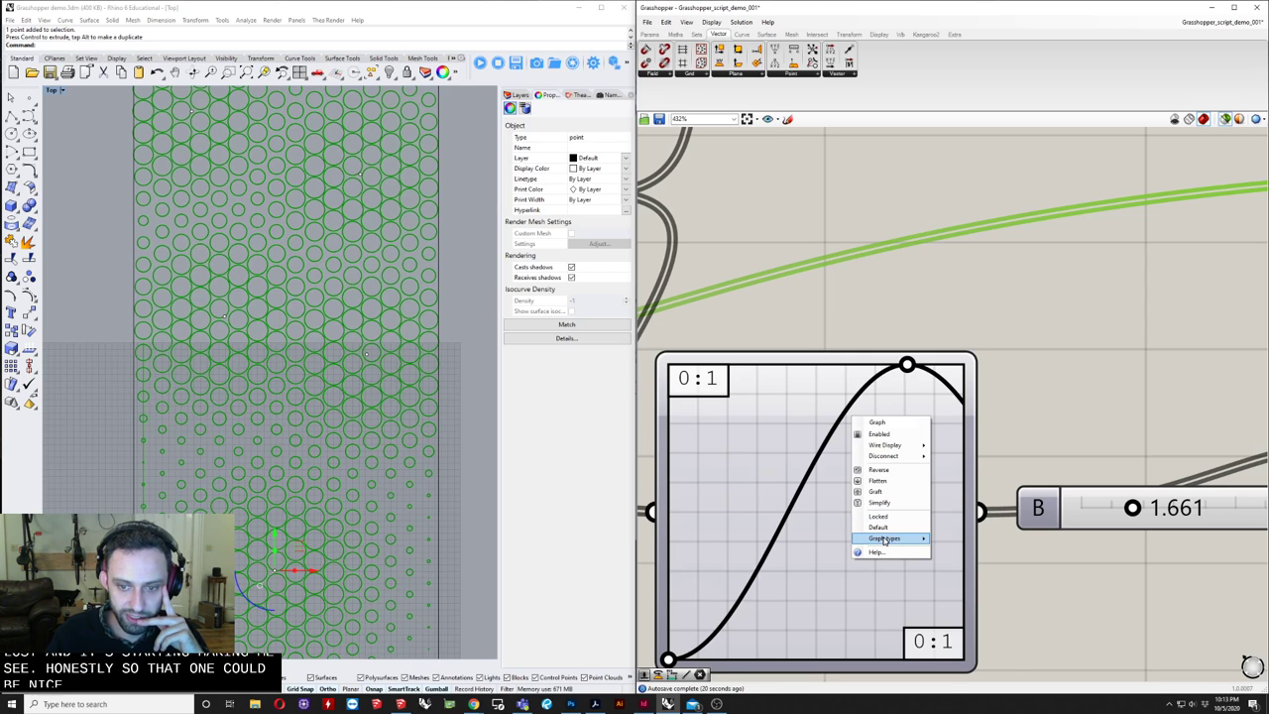
mouse_move(885, 538)
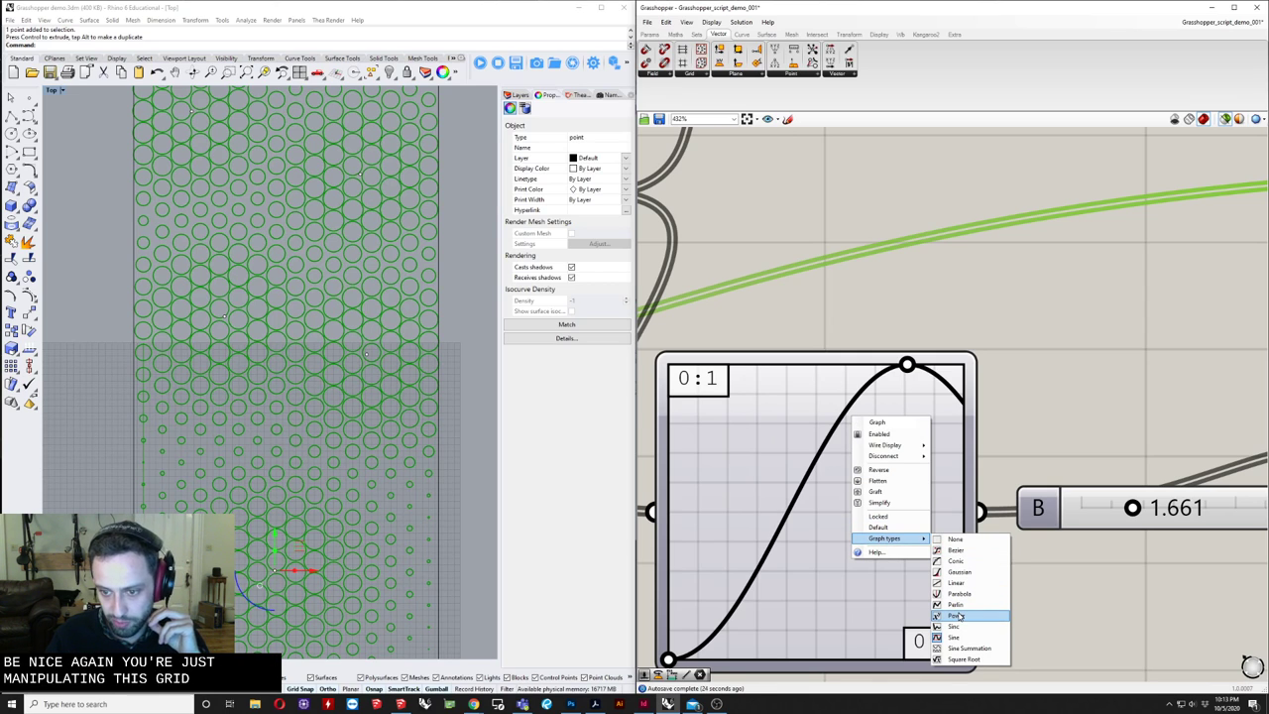
left_click(956, 582)
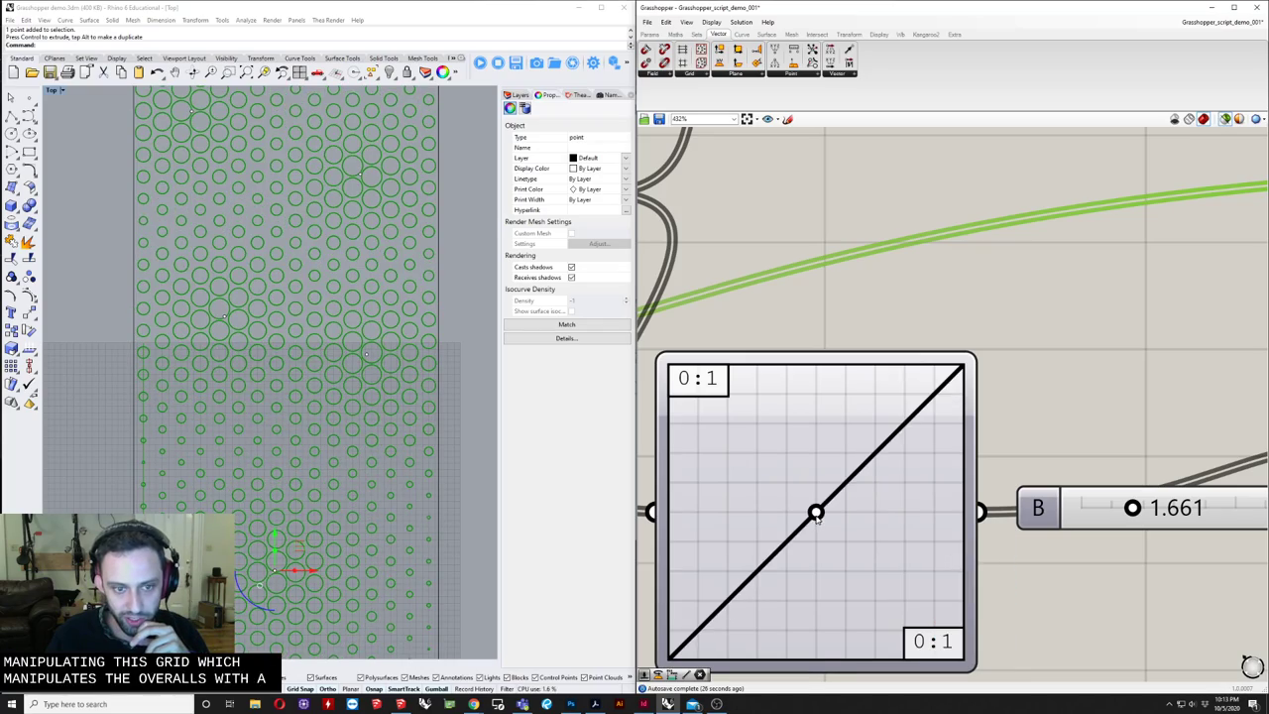
left_click_drag(815, 514, 819, 460)
- Set the Graph Mapper to the Power type and adjust its grip to shape a steep rising curve
right_click(861, 505)
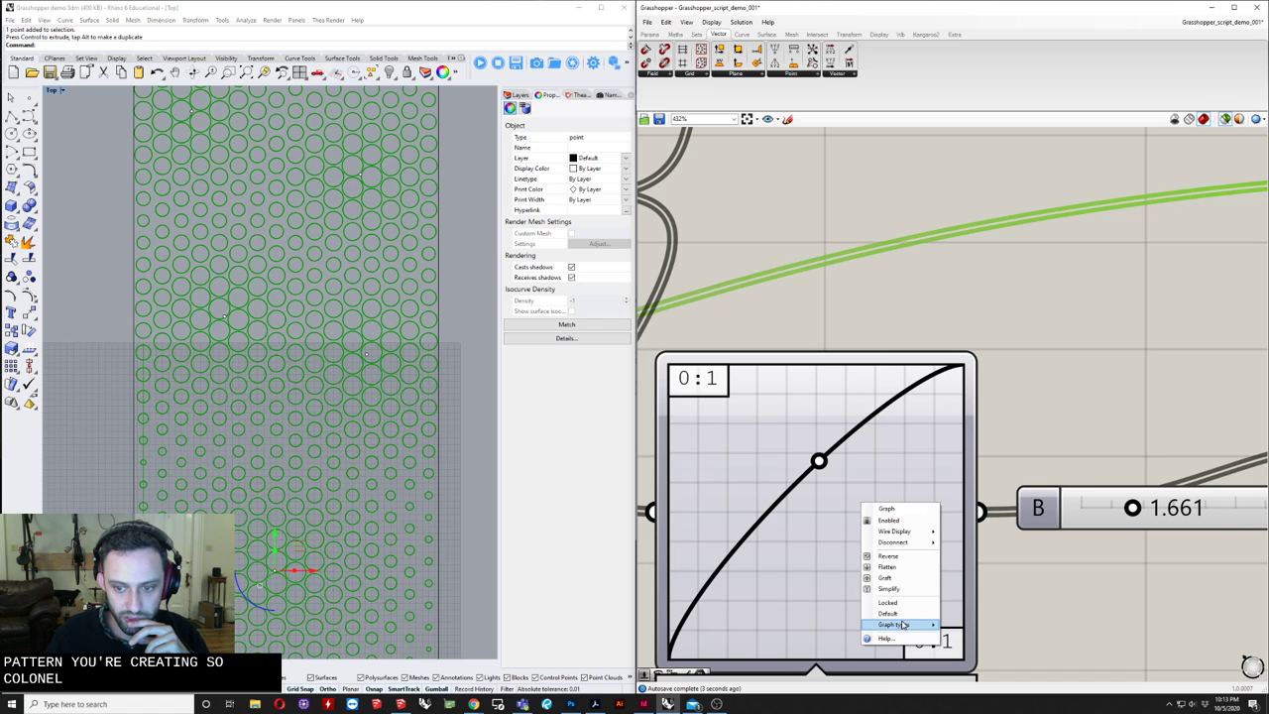
mouse_move(903, 625)
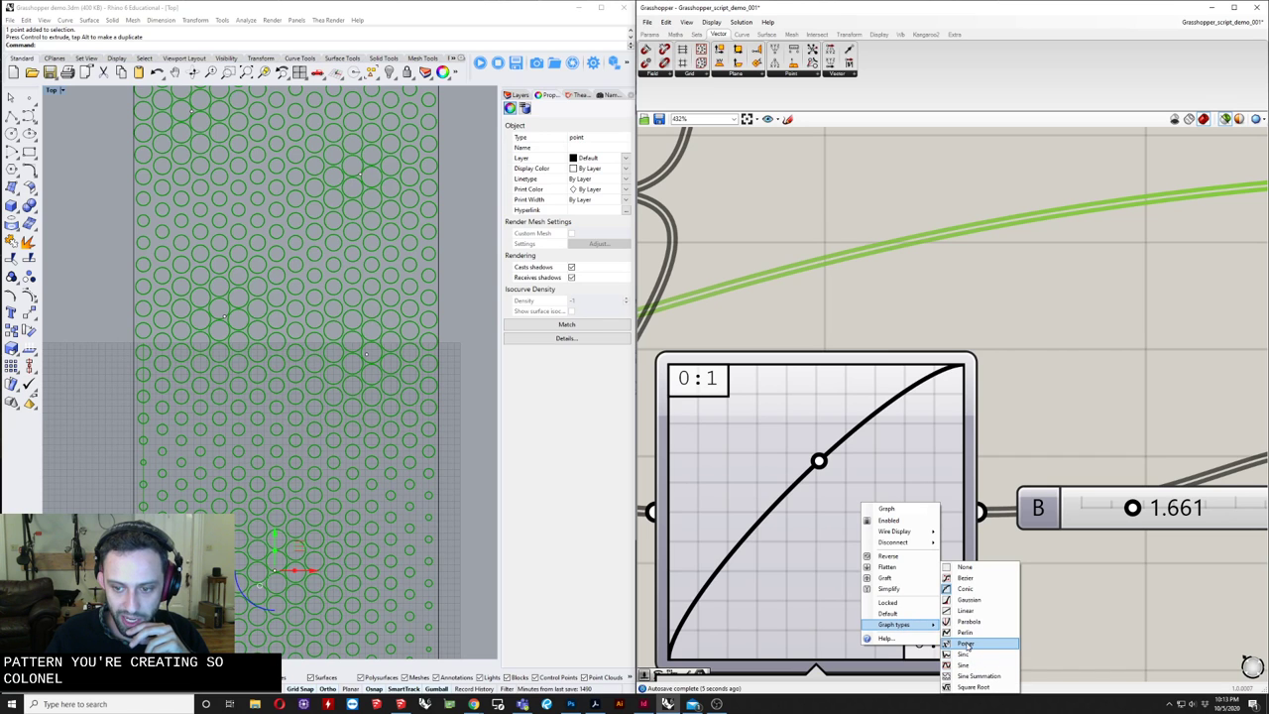
left_click(967, 644)
left_click_drag(878, 553, 900, 529)
- Move the lowest attractor point into the upper half of the panel, between the other attractor points
scroll(290, 459, "down", 10)
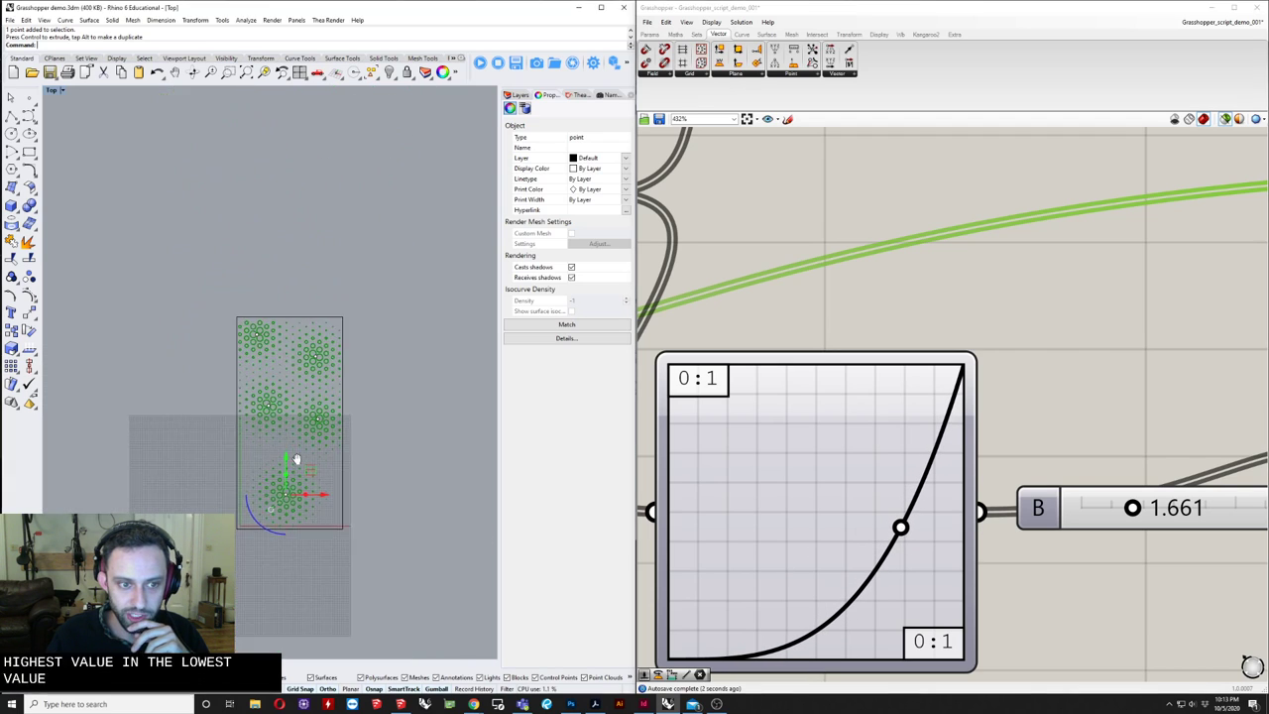
scroll(285, 458, "up", 8)
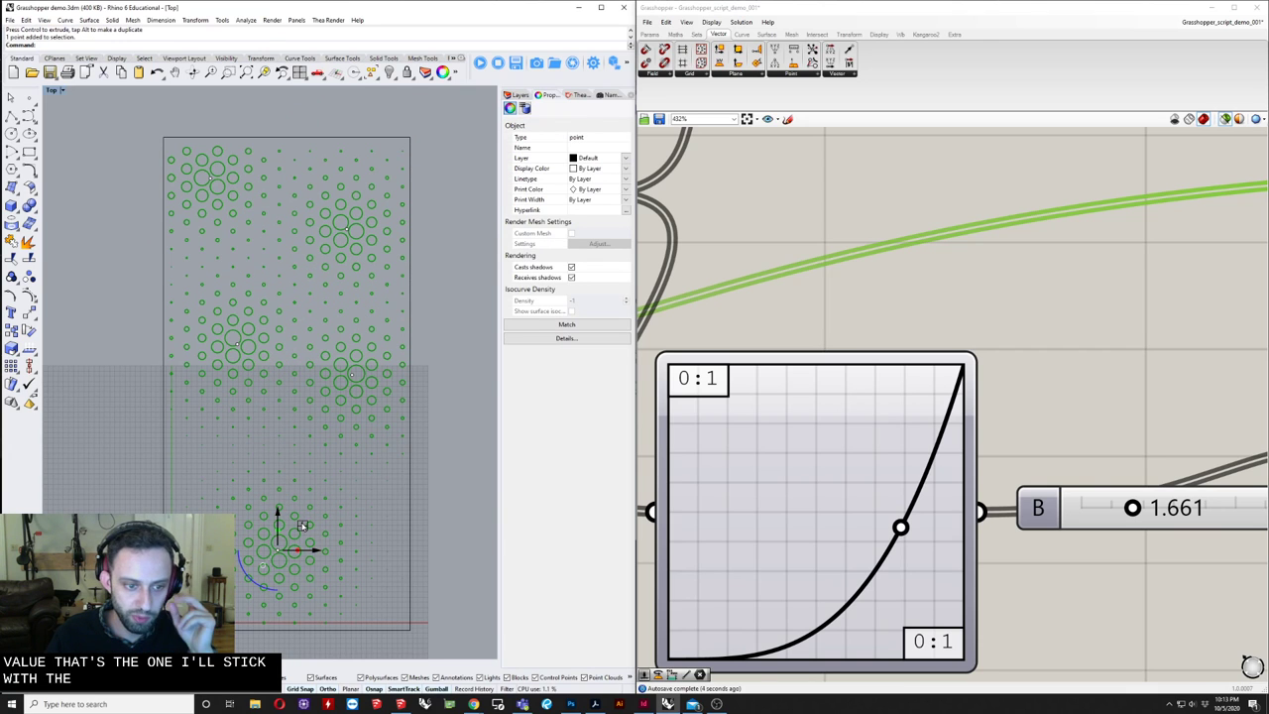
left_click_drag(297, 517, 304, 235)
right_click_drag(318, 317, 332, 346)
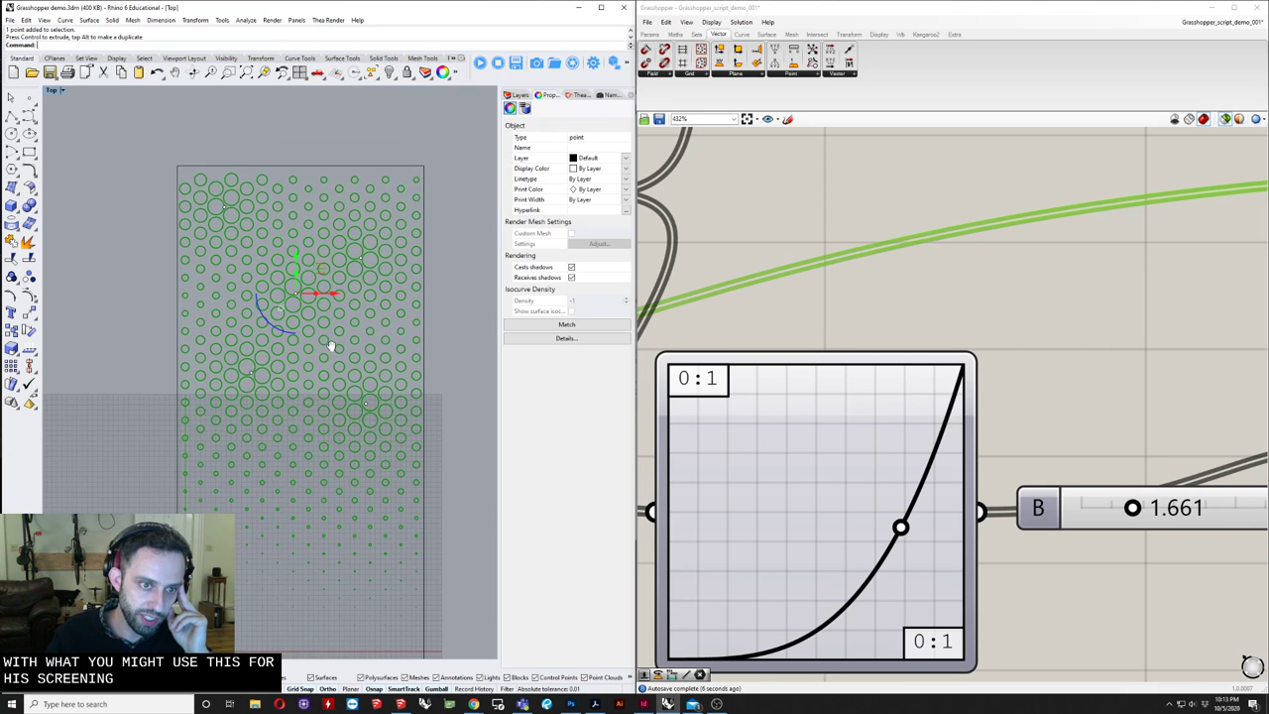
- Shift the middle-left attractor point up and toward the left edge, and move the middle-right point slightly up
left_click(251, 373)
mouse_move(279, 352)
left_mouse_down()
mouse_move(279, 434)
mouse_move(264, 422)
mouse_move(263, 335)
left_mouse_up()
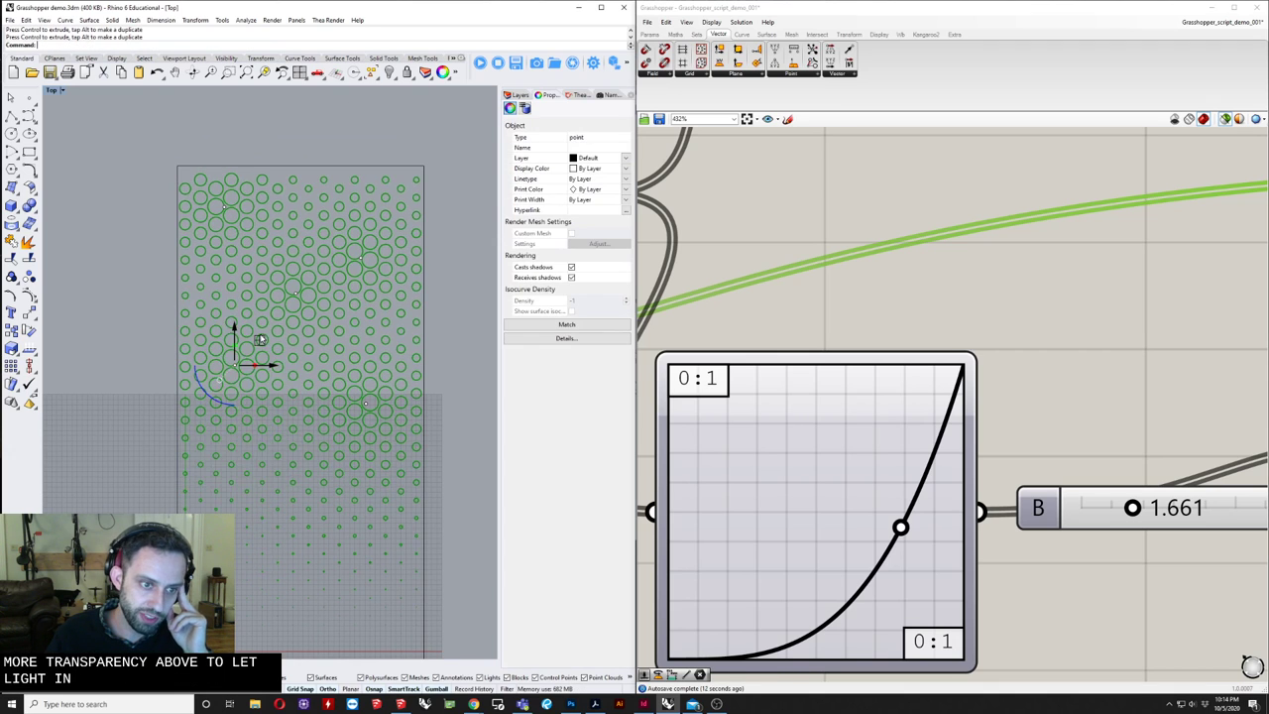
scroll(263, 335, "down", 2)
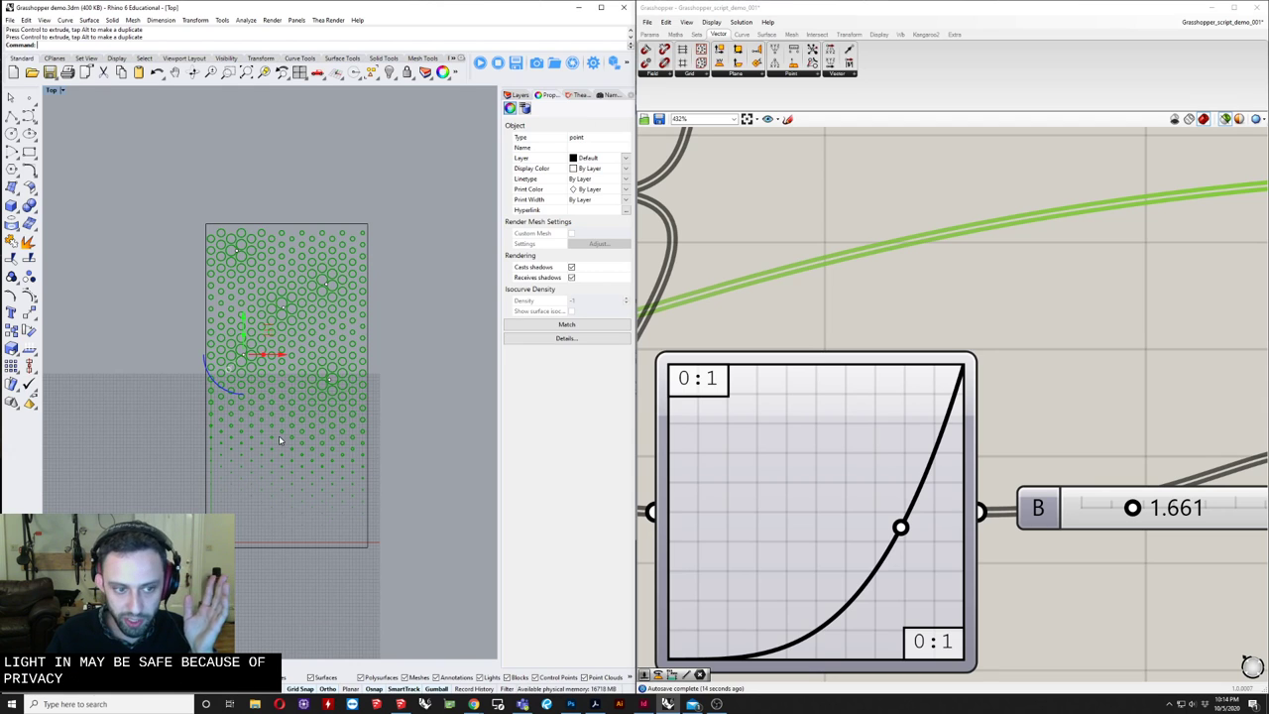
left_click(327, 378)
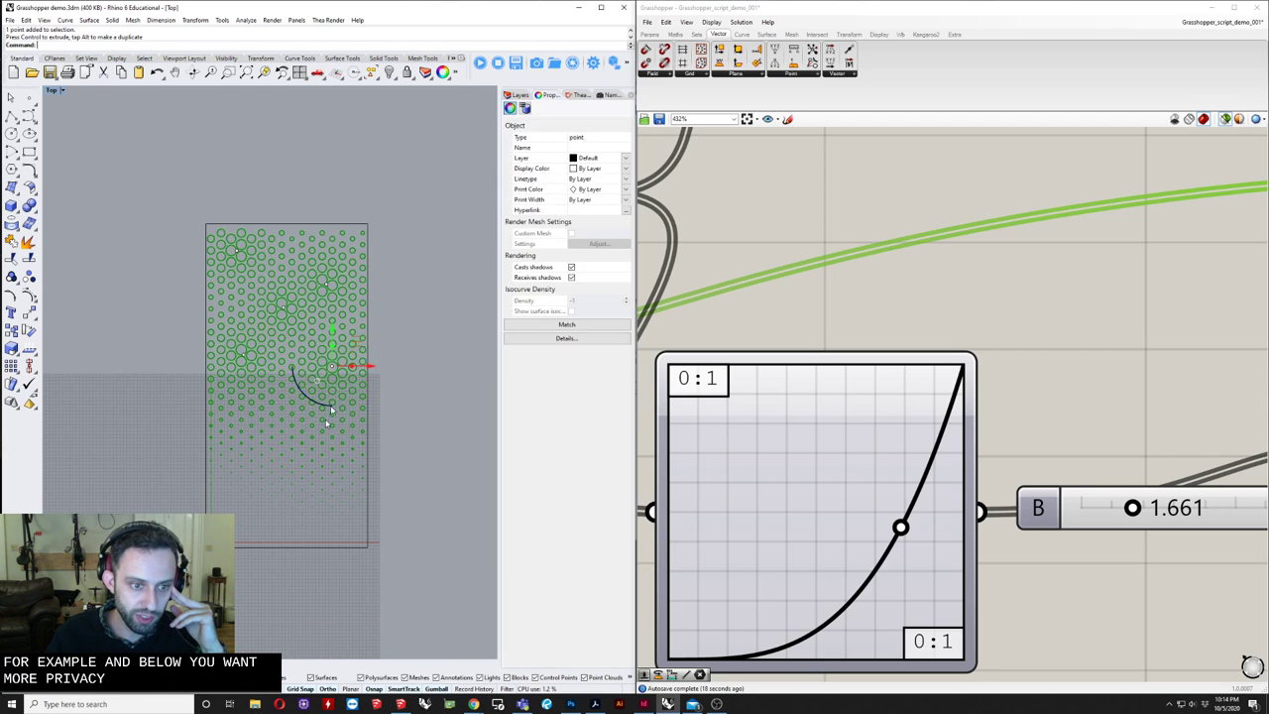
- Examine how small the circles become toward the lower end of the panel
scroll(342, 401, "up", 4)
scroll(319, 597, "up", 5)
right_click_drag(318, 596, 319, 446)
scroll(324, 551, "up", 4)
scroll(320, 469, "up", 3)
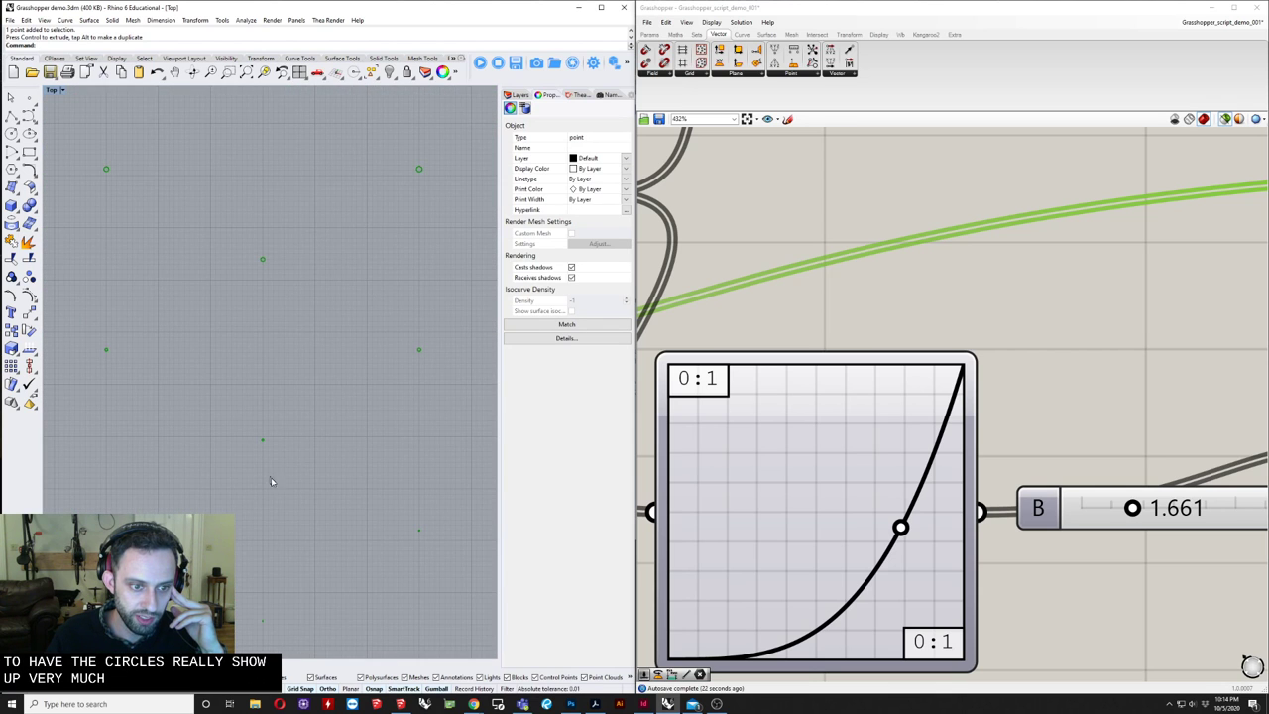
scroll(332, 473, "down", 7)
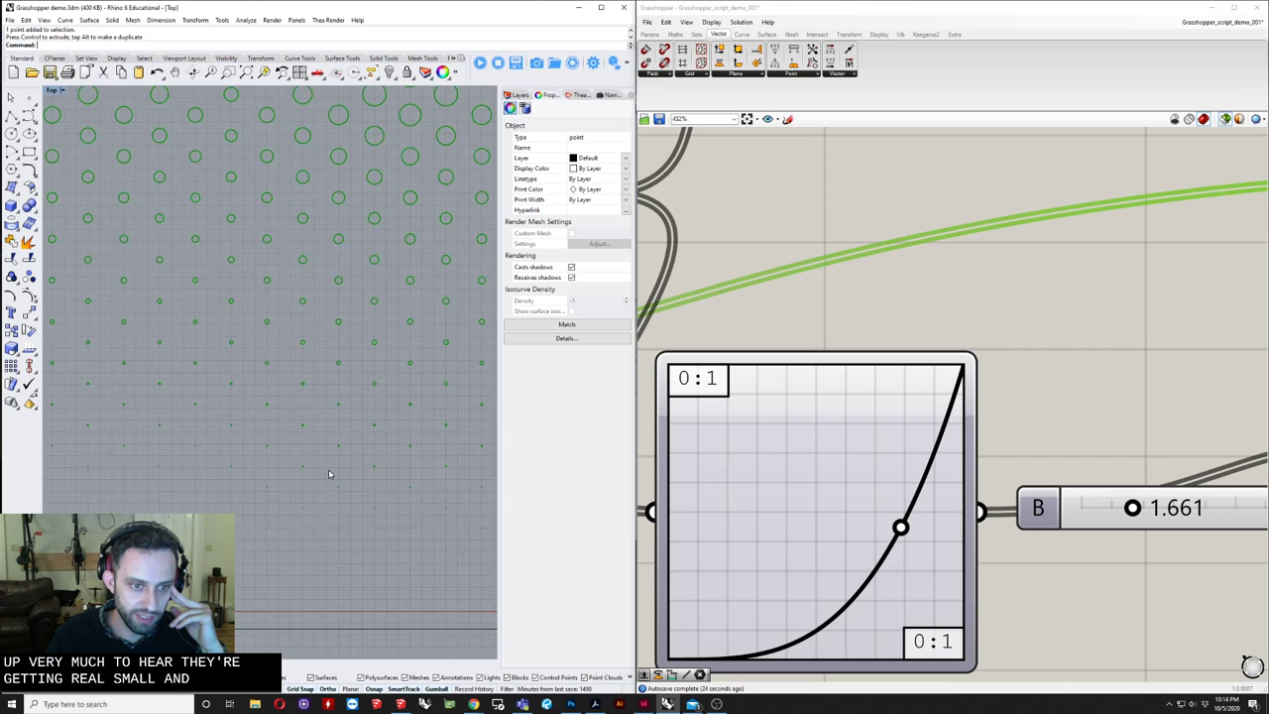
scroll(319, 519, "up", 4)
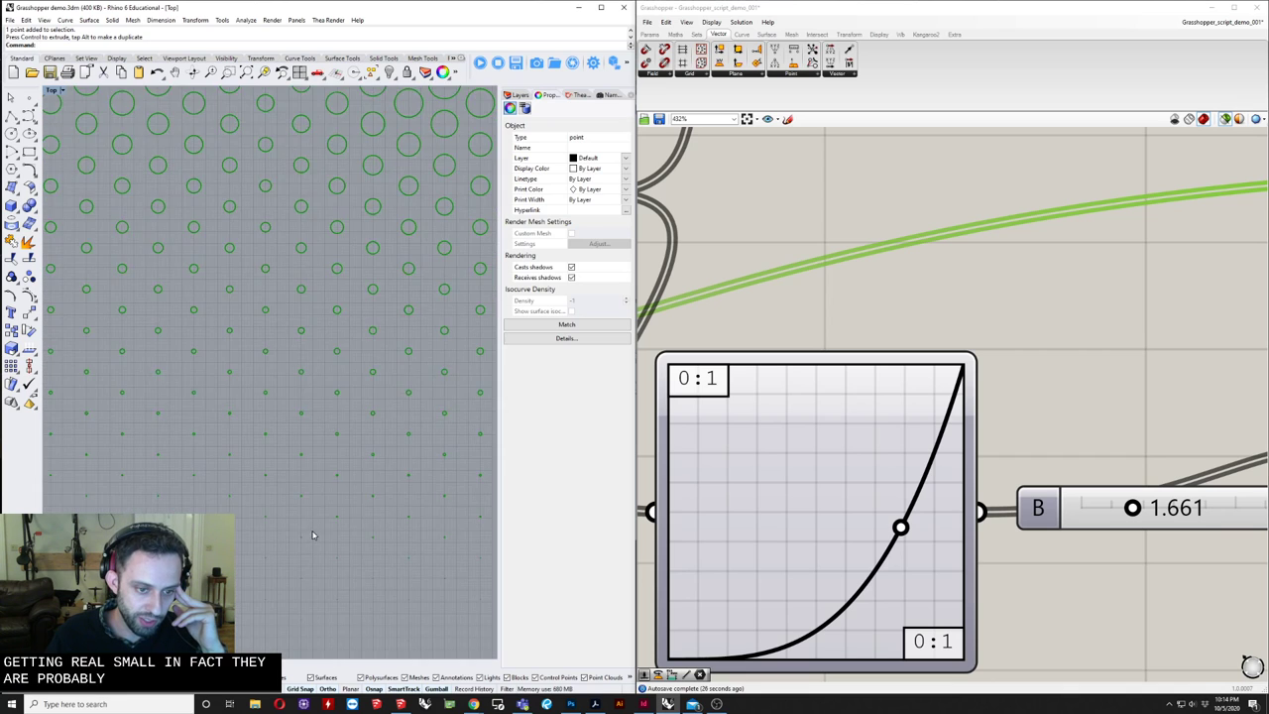
scroll(292, 534, "down", 6)
right_click_drag(333, 517, 333, 545)
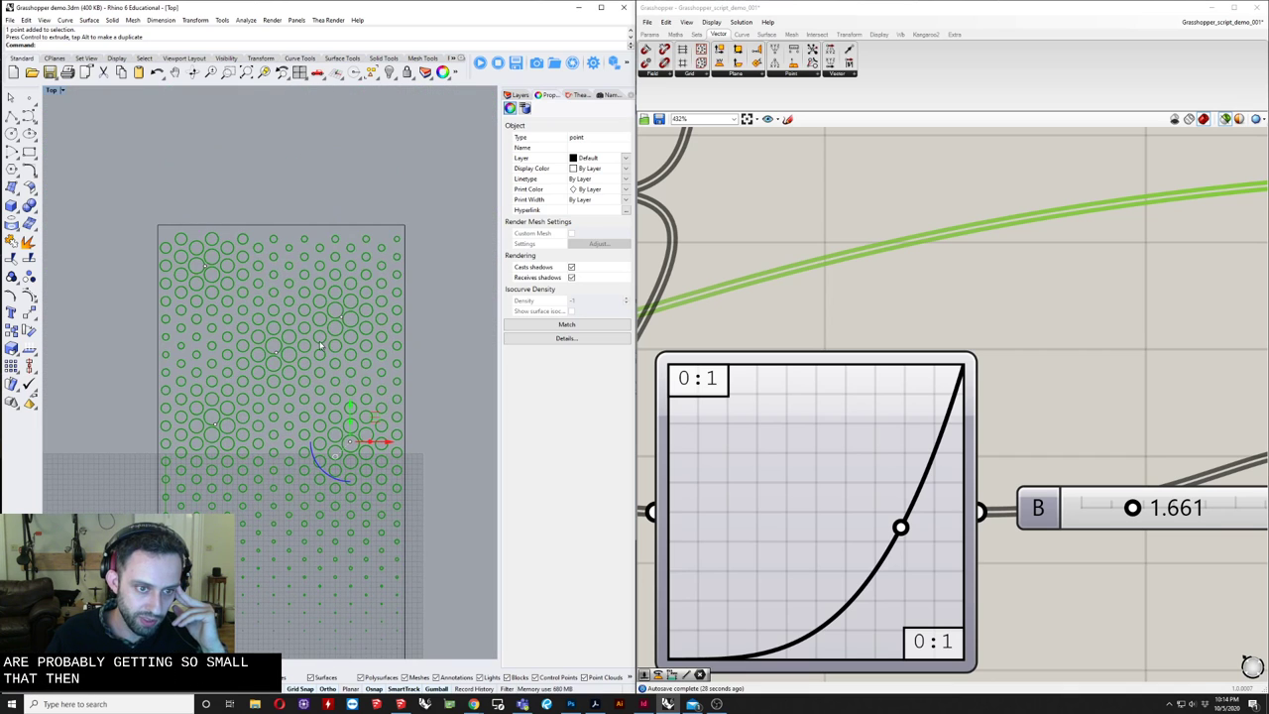
- Move the upper-right attractor point up toward the panel's top edge and inspect the smallest circles in the lower part
left_click(350, 316)
left_click_drag(364, 292, 366, 252)
right_click_drag(319, 570, 324, 473)
scroll(304, 611, "up", 8)
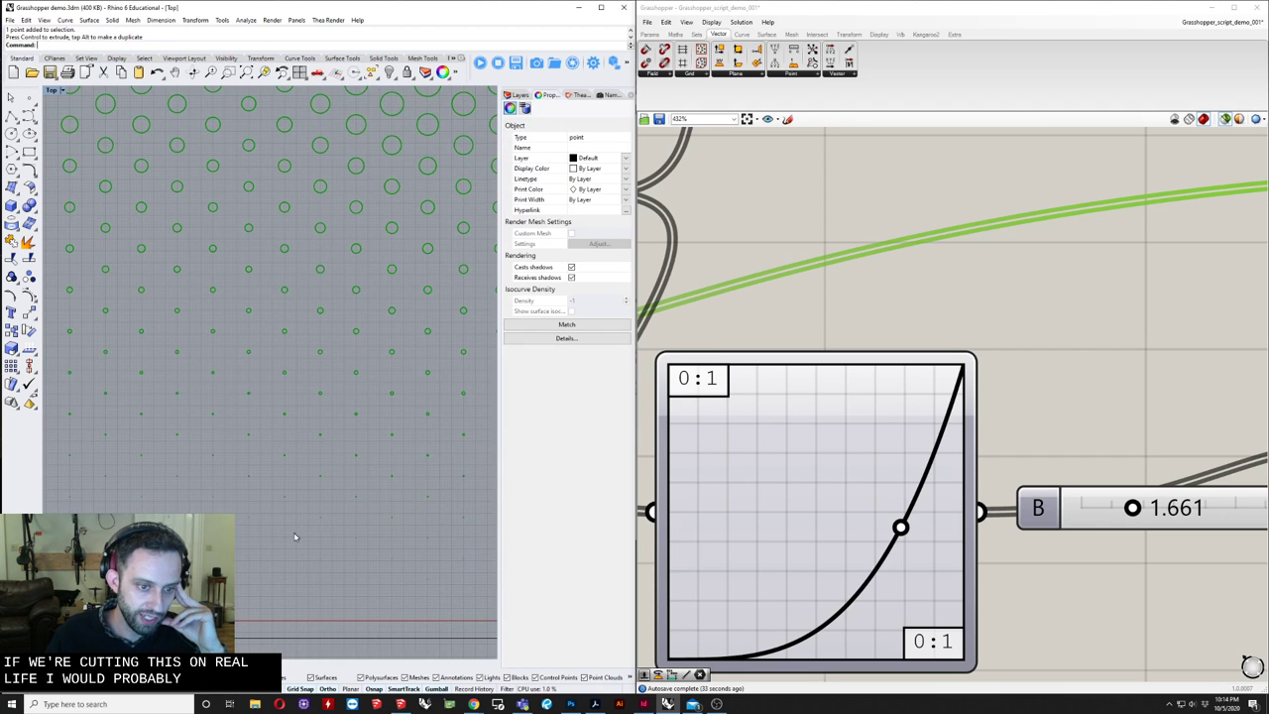
scroll(317, 587, "up", 3)
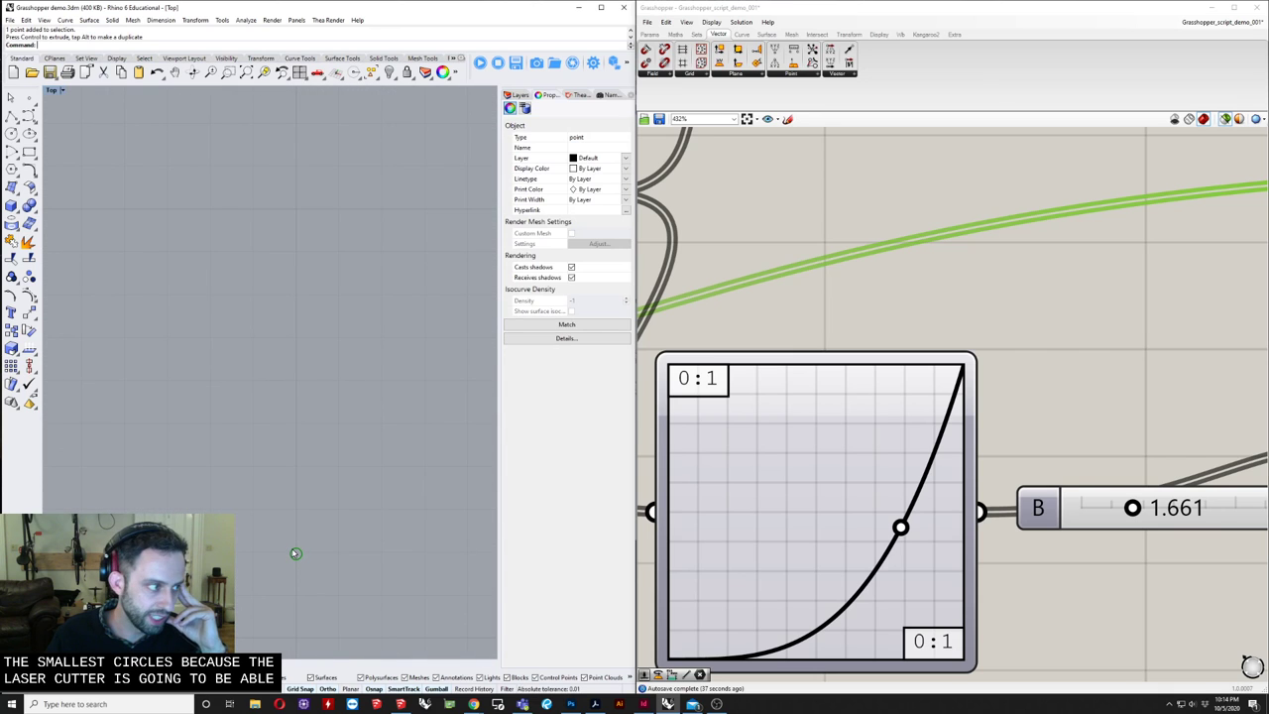
scroll(294, 547, "down", 10)
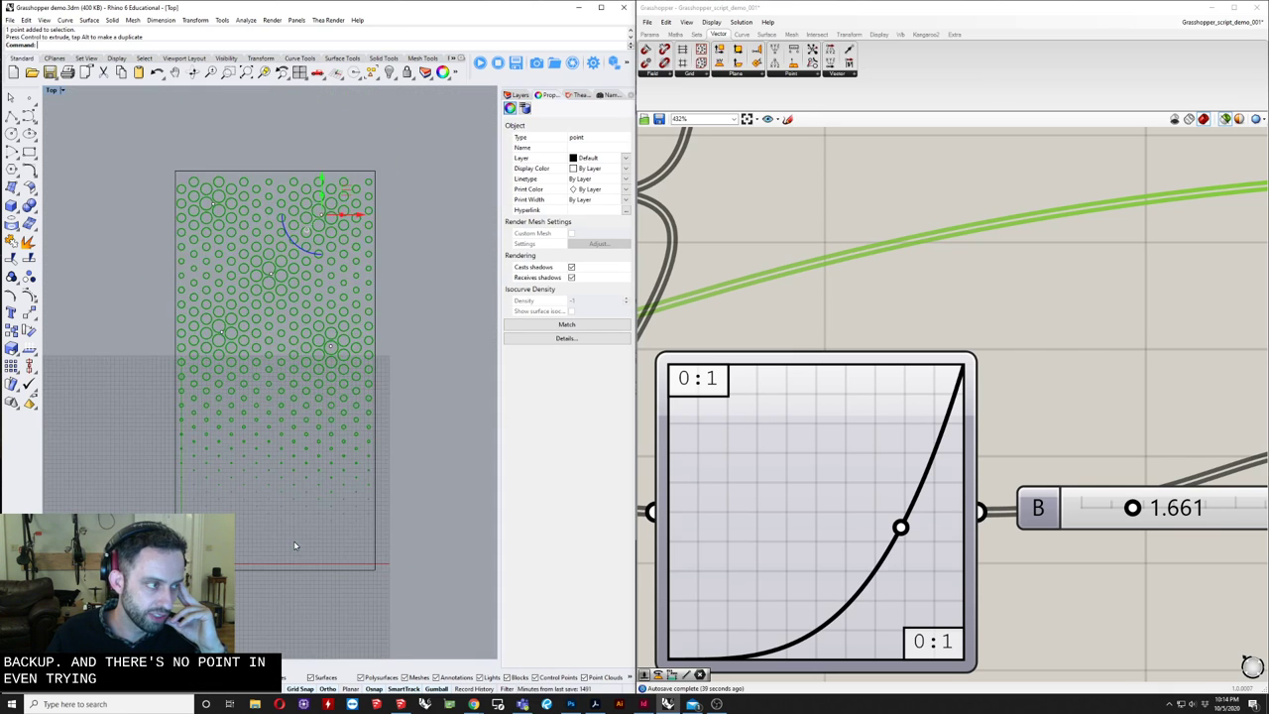
scroll(386, 416, "up", 6)
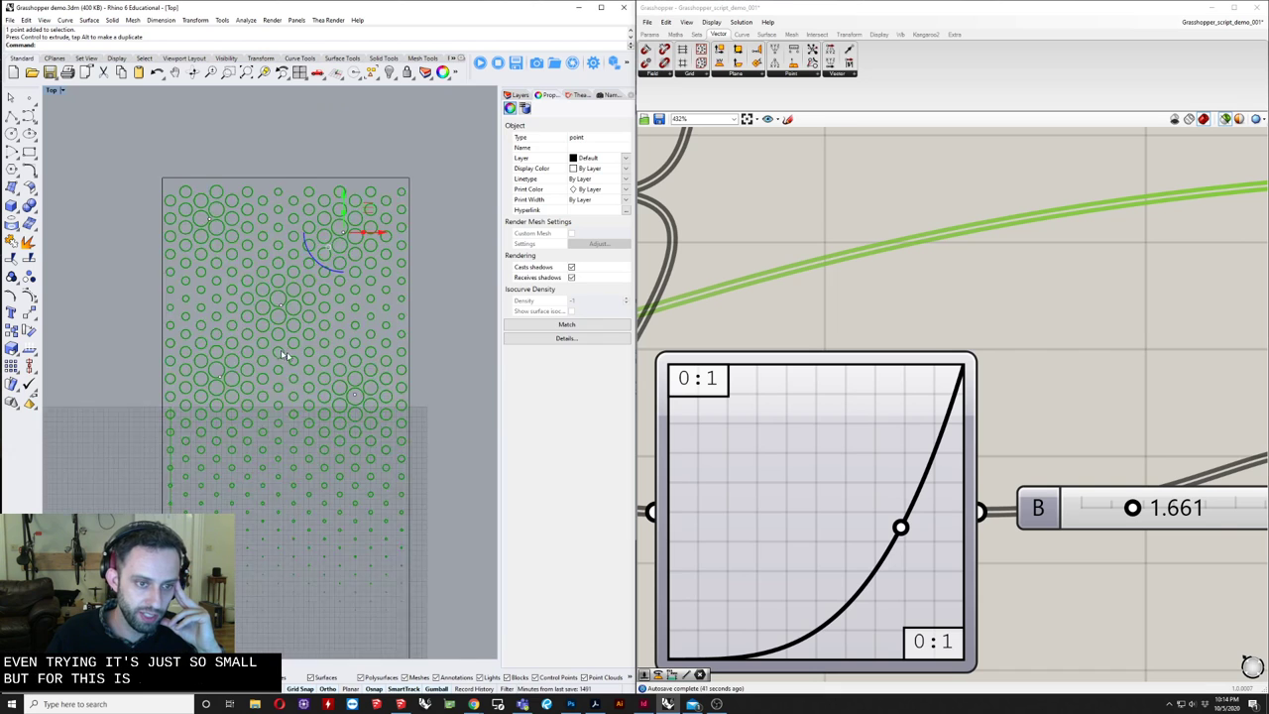
- Move the lower-right attractor point down into the panel's lower half, and shift the central attractor point to the right
left_click(390, 407)
scroll(390, 406, "down", 6)
left_click_drag(406, 404, 383, 493)
right_click_drag(448, 470, 433, 413)
left_click_drag(318, 293, 391, 299)
left_click(451, 282)
scroll(437, 317, "down", 4)
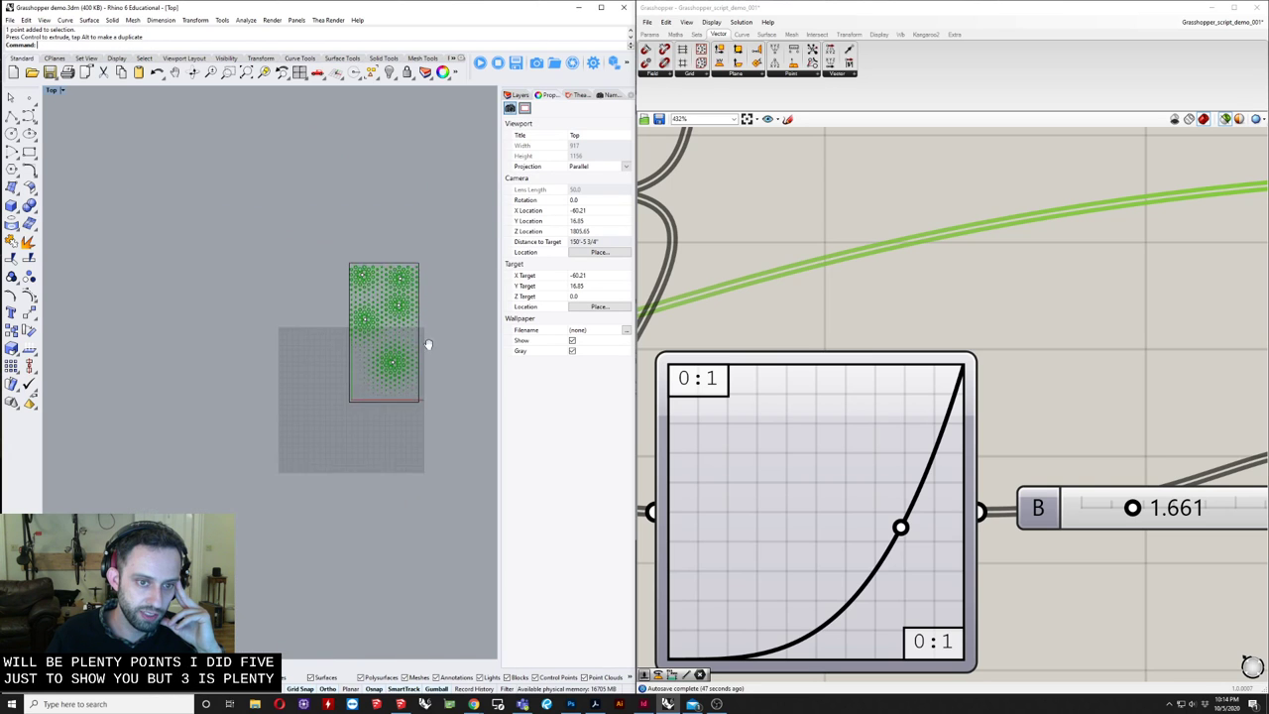
scroll(335, 456, "up", 5)
- Re-enable the Boundary and Extrude components so the perforated panel is computed again
right_click_drag(1008, 424, 826, 385)
scroll(826, 386, "down", 4)
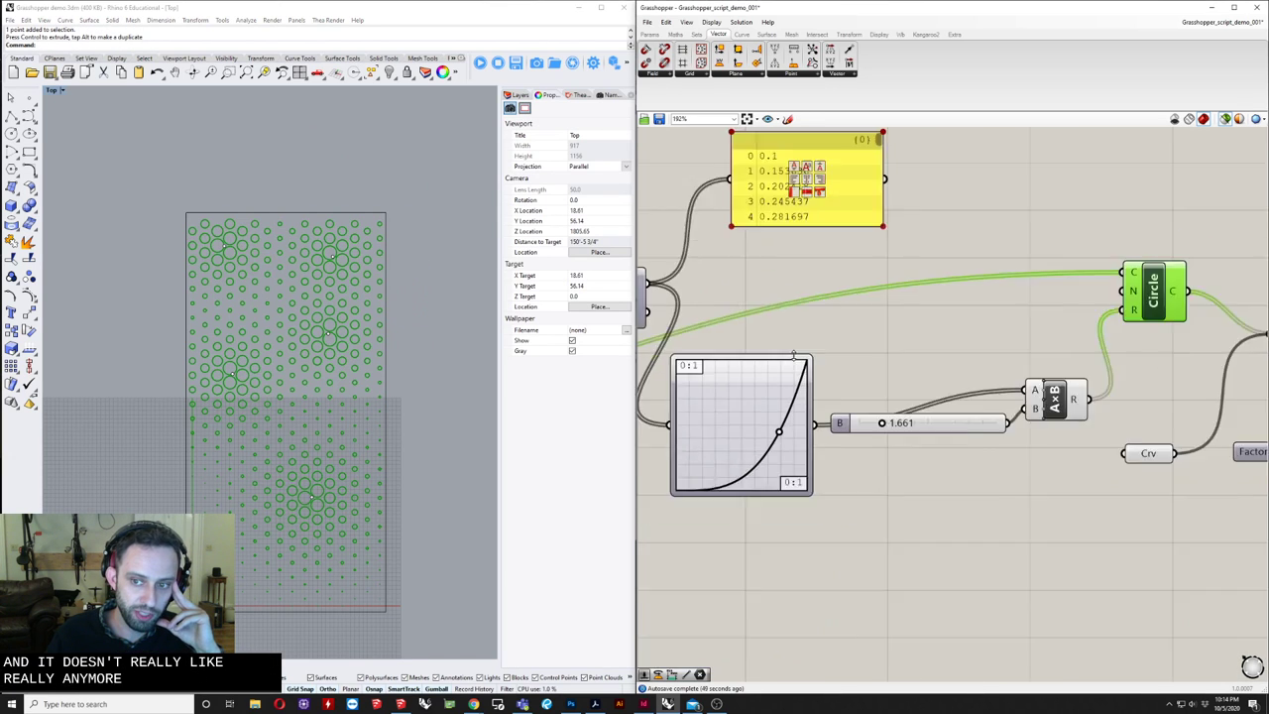
right_click_drag(1140, 367, 808, 431)
scroll(924, 447, "down", 3)
scroll(967, 408, "up", 3)
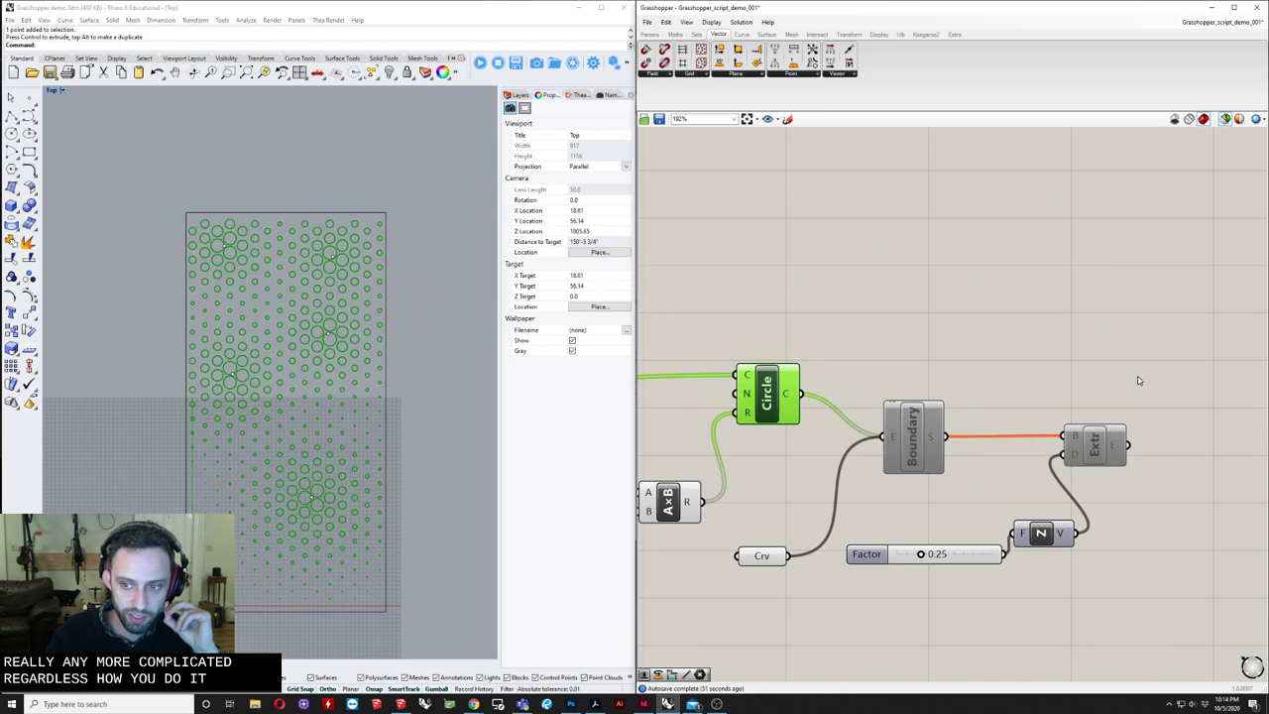
left_click_drag(1135, 377, 912, 505)
right_click(943, 335)
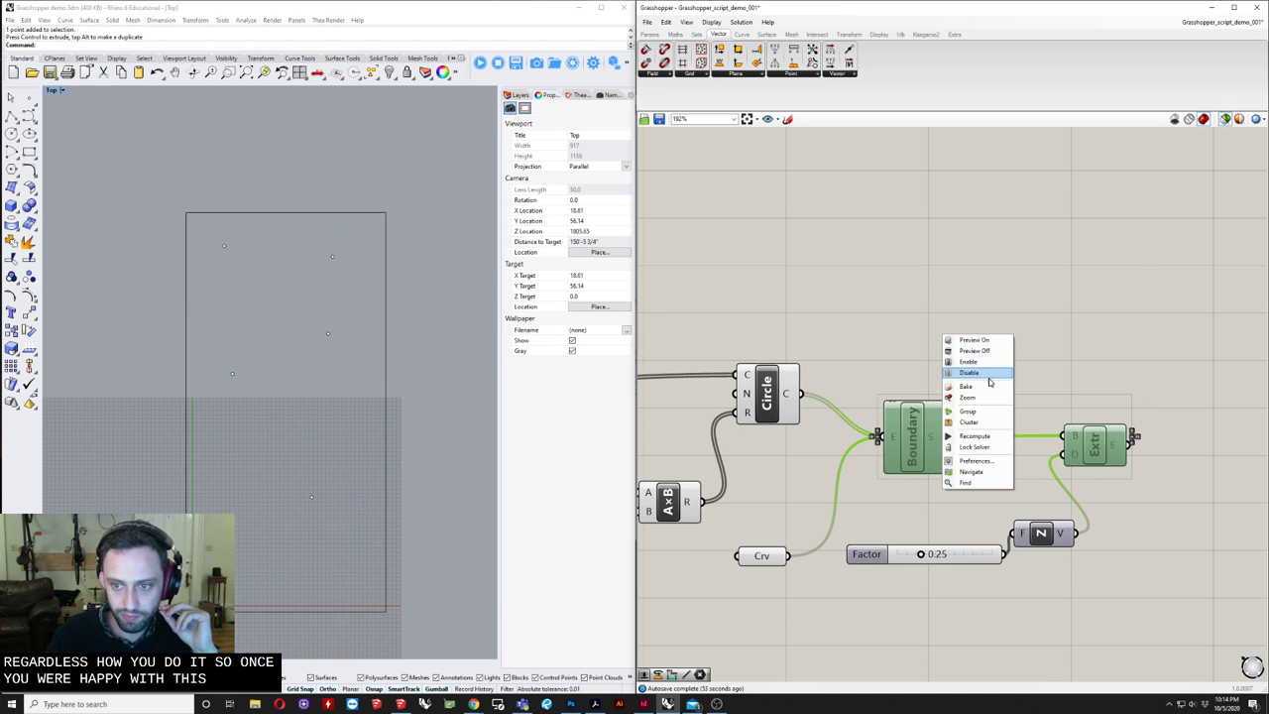
left_click(987, 363)
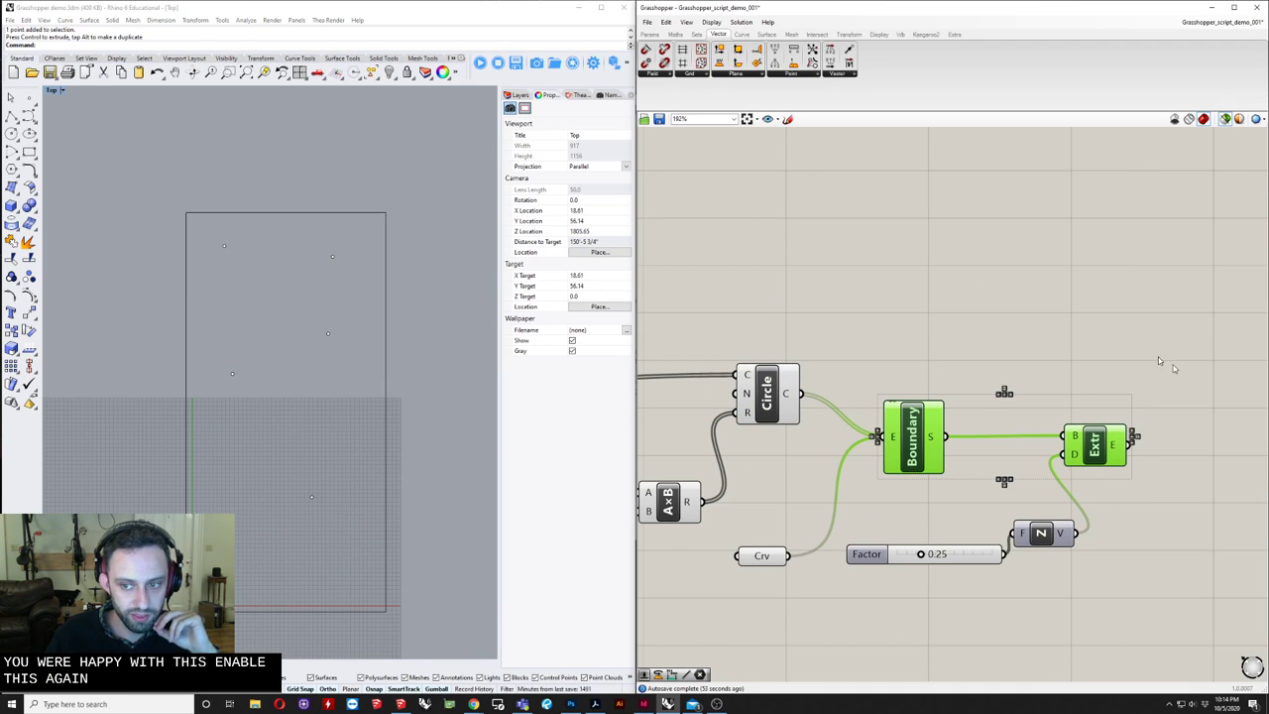
left_click(991, 341)
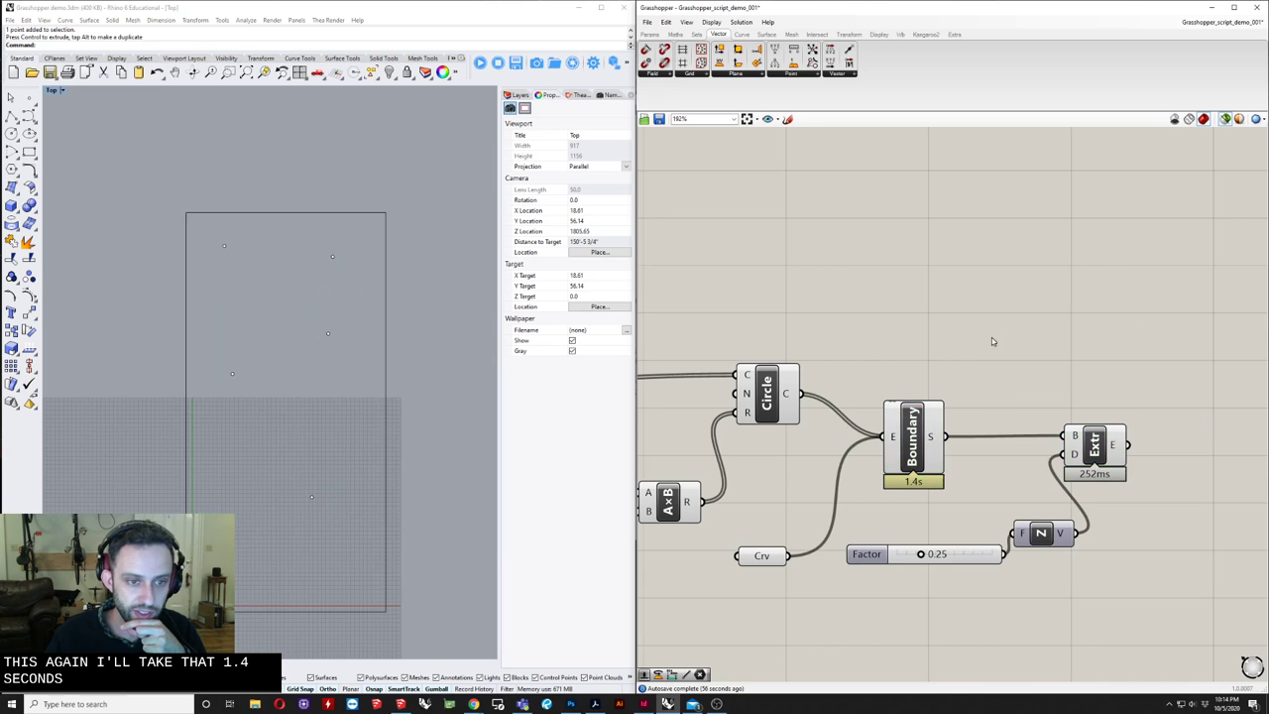
- Highlight the Extrude component's preview and try to select the previewed panel in the Top viewport
left_click(1086, 448)
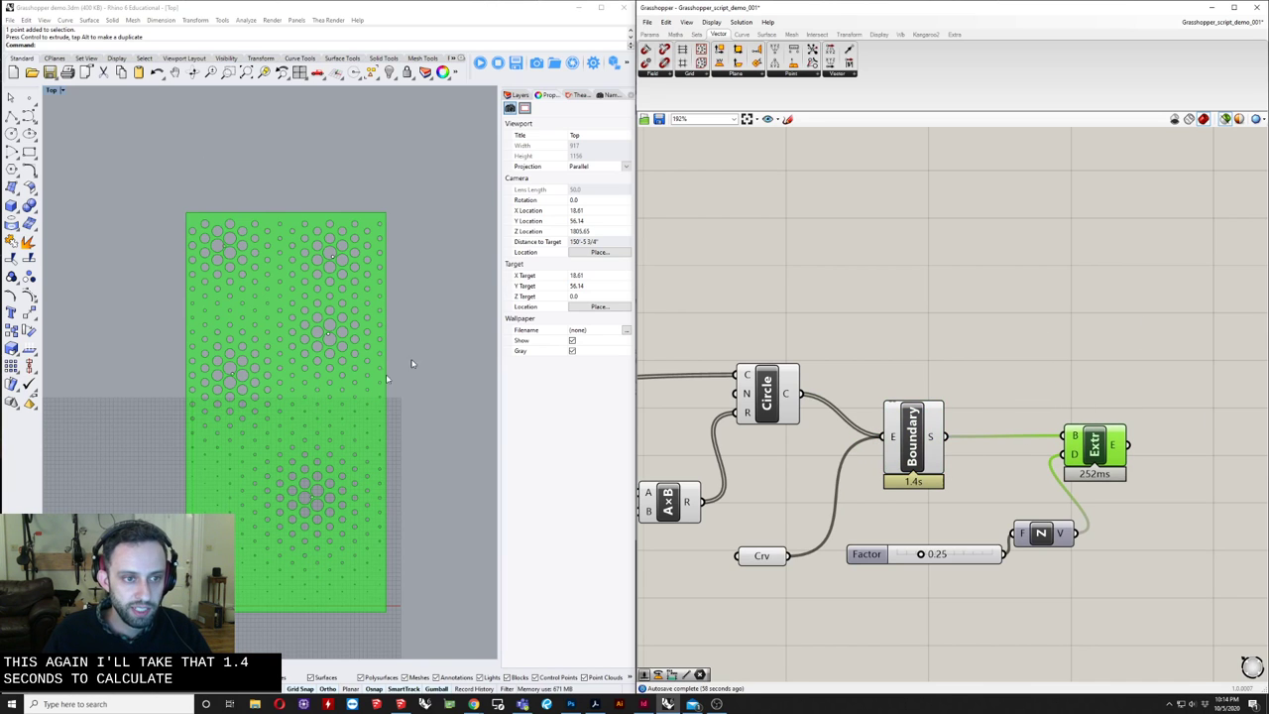
left_click(298, 308)
left_click_drag(300, 314, 263, 343)
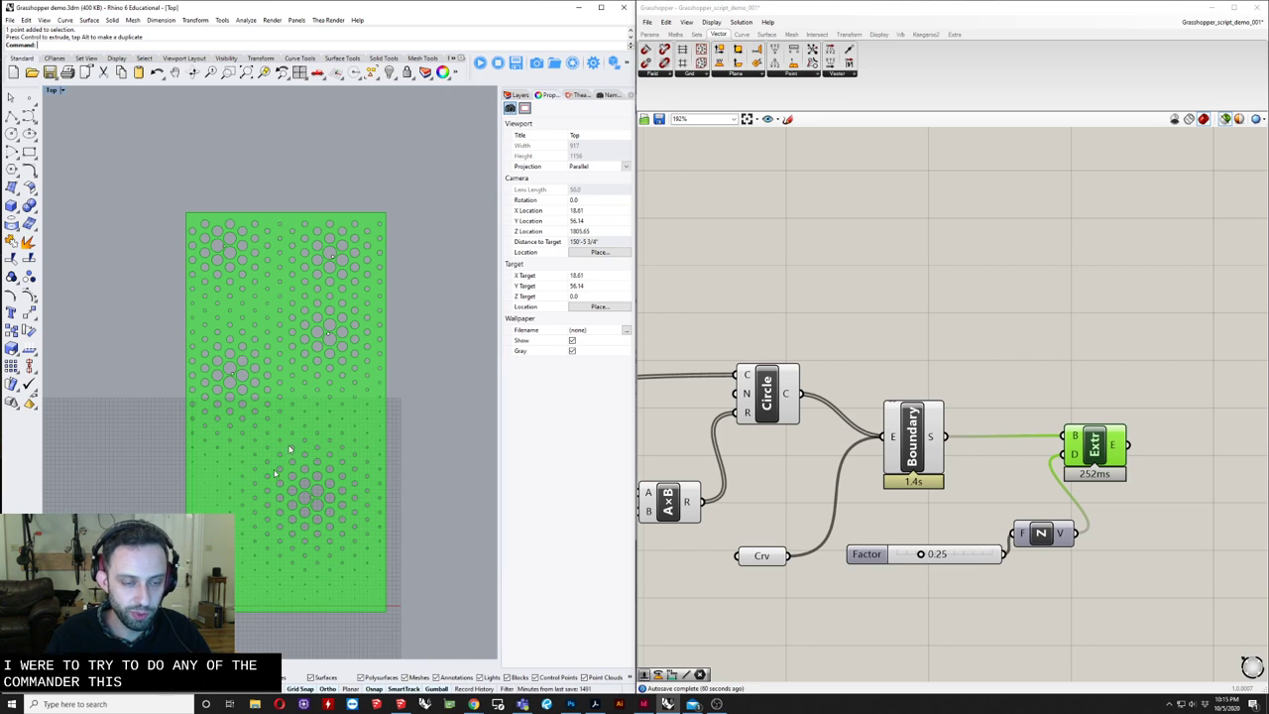
- Bake the Extrude component's result into Rhino on the Default layer
right_click(1104, 452)
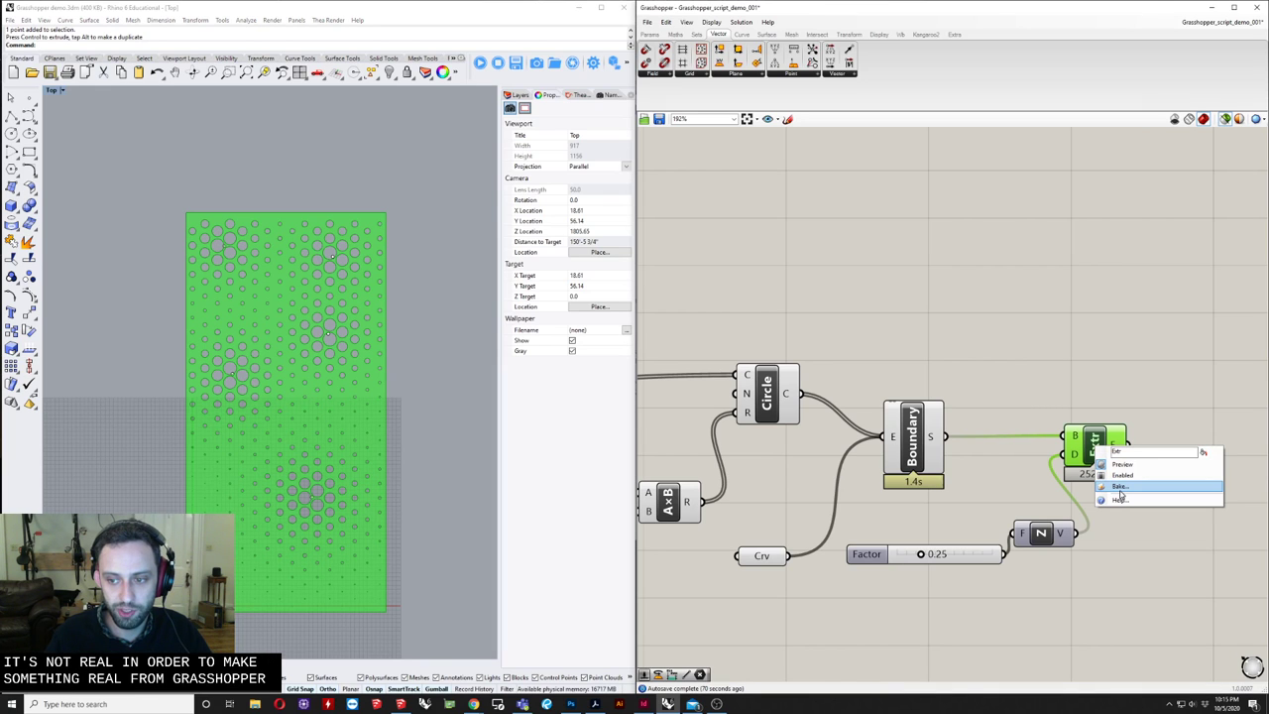
left_click(1119, 489)
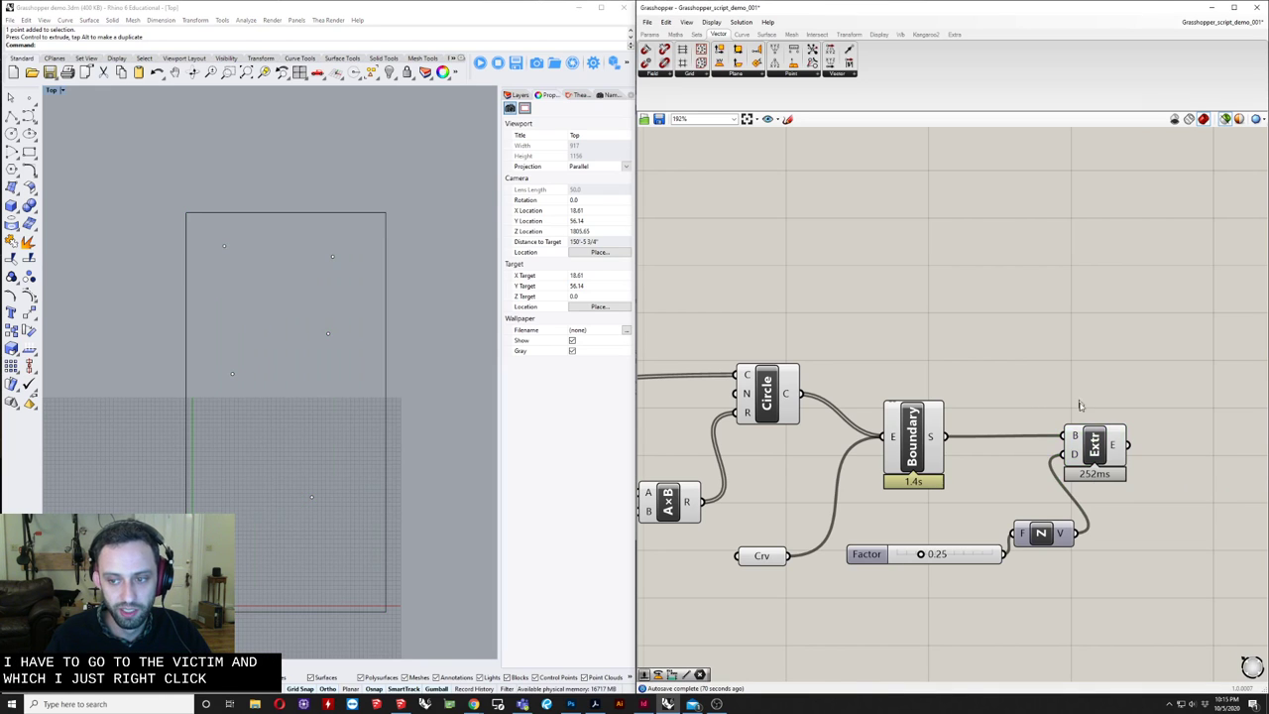
right_click(1103, 449)
left_click(1124, 486)
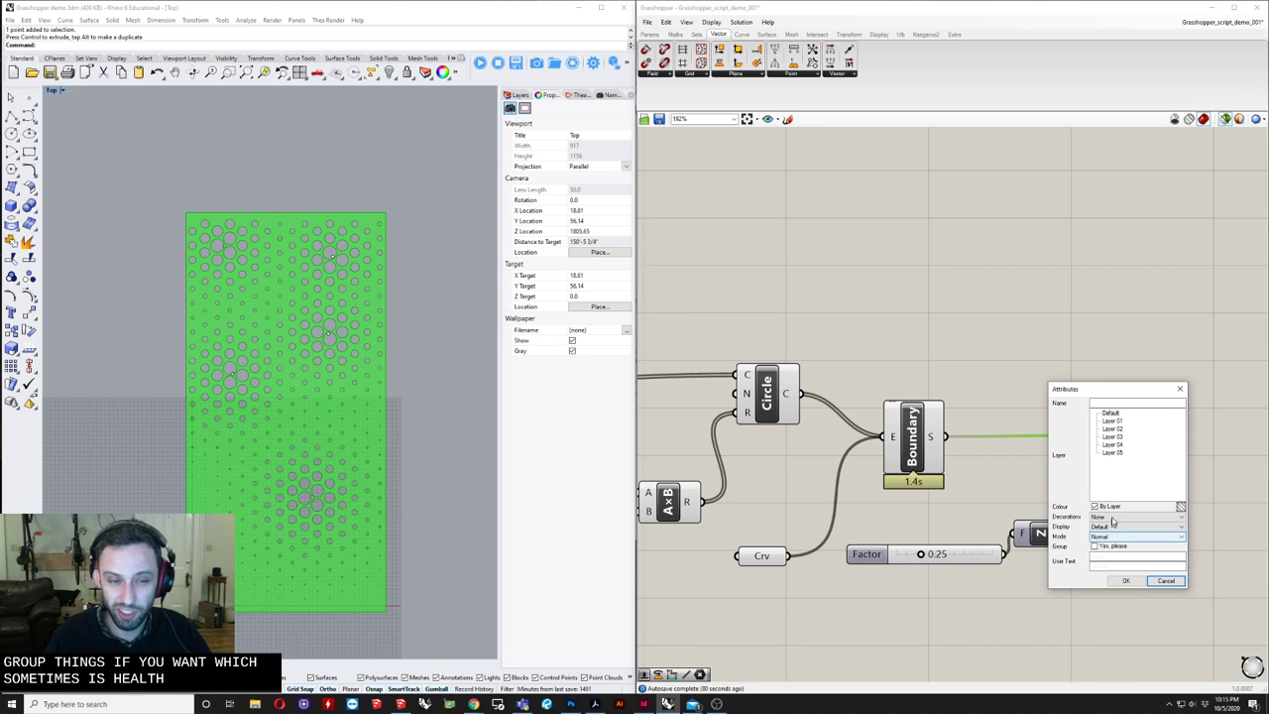
left_click(1110, 413)
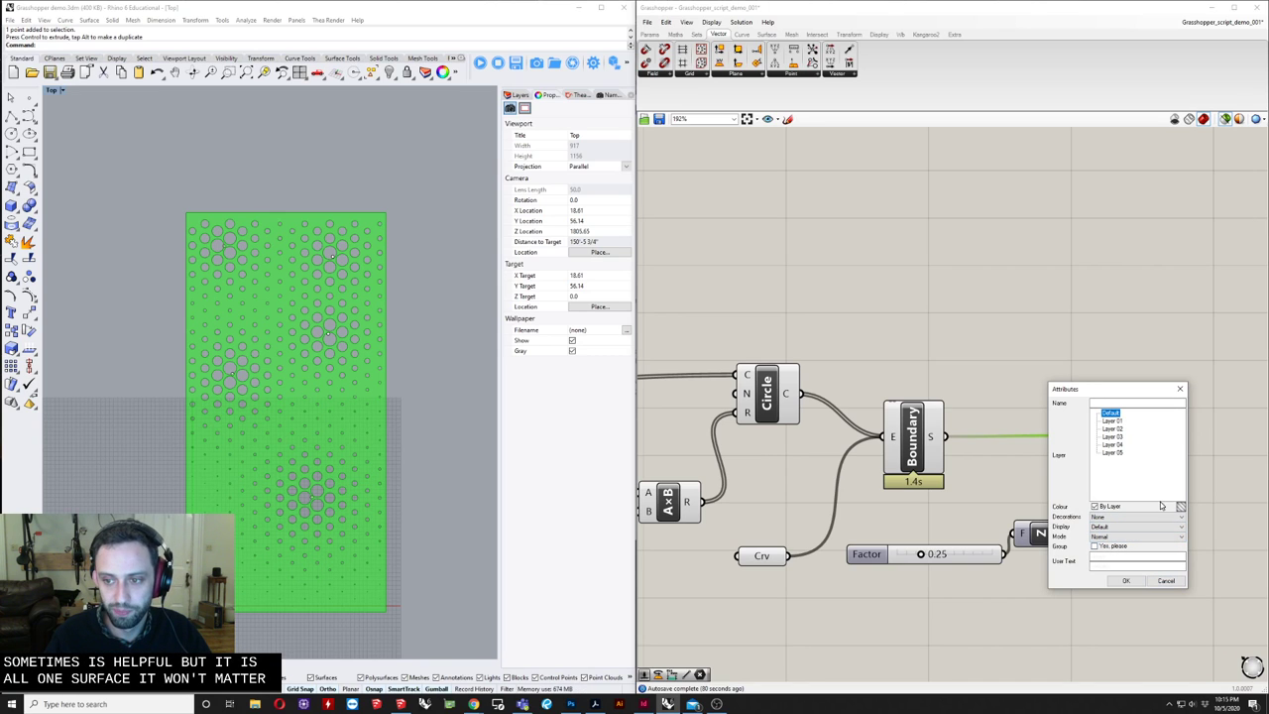
left_click(1126, 581)
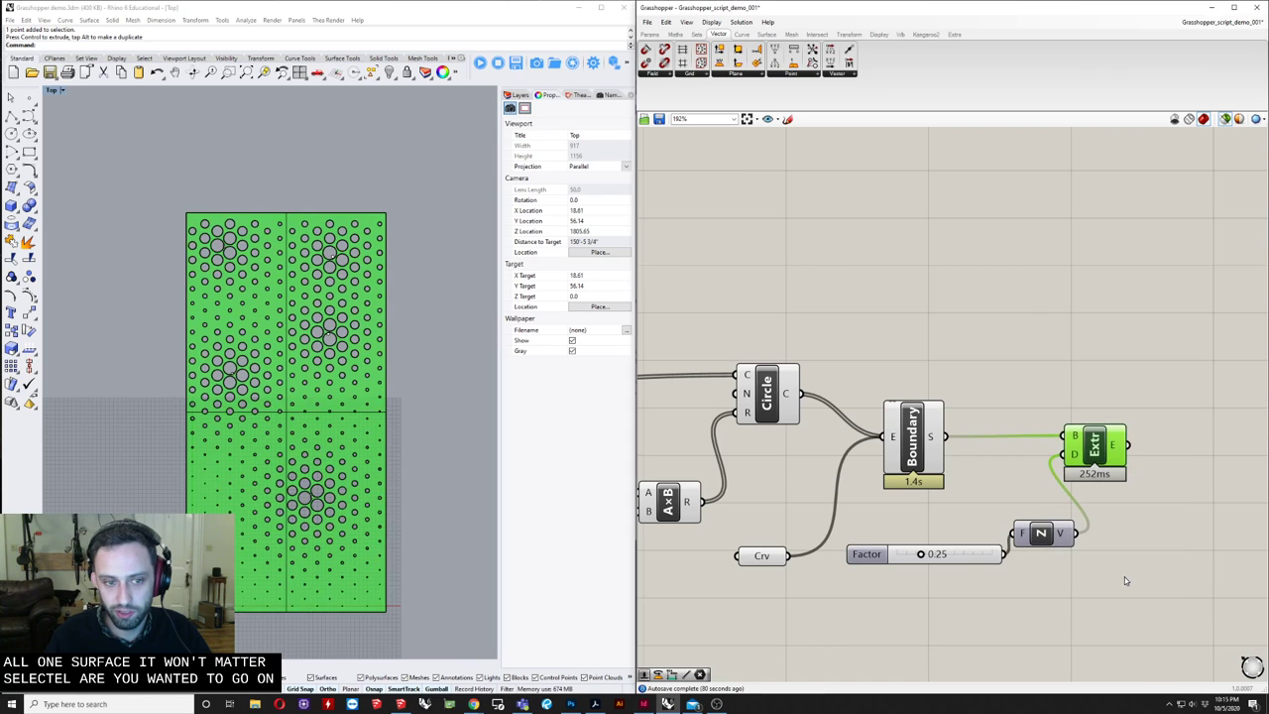
left_click(1124, 581)
- Show the baked panel in the four-view layout, select it in Perspective, and turn off its surface isocurves
left_click(423, 425)
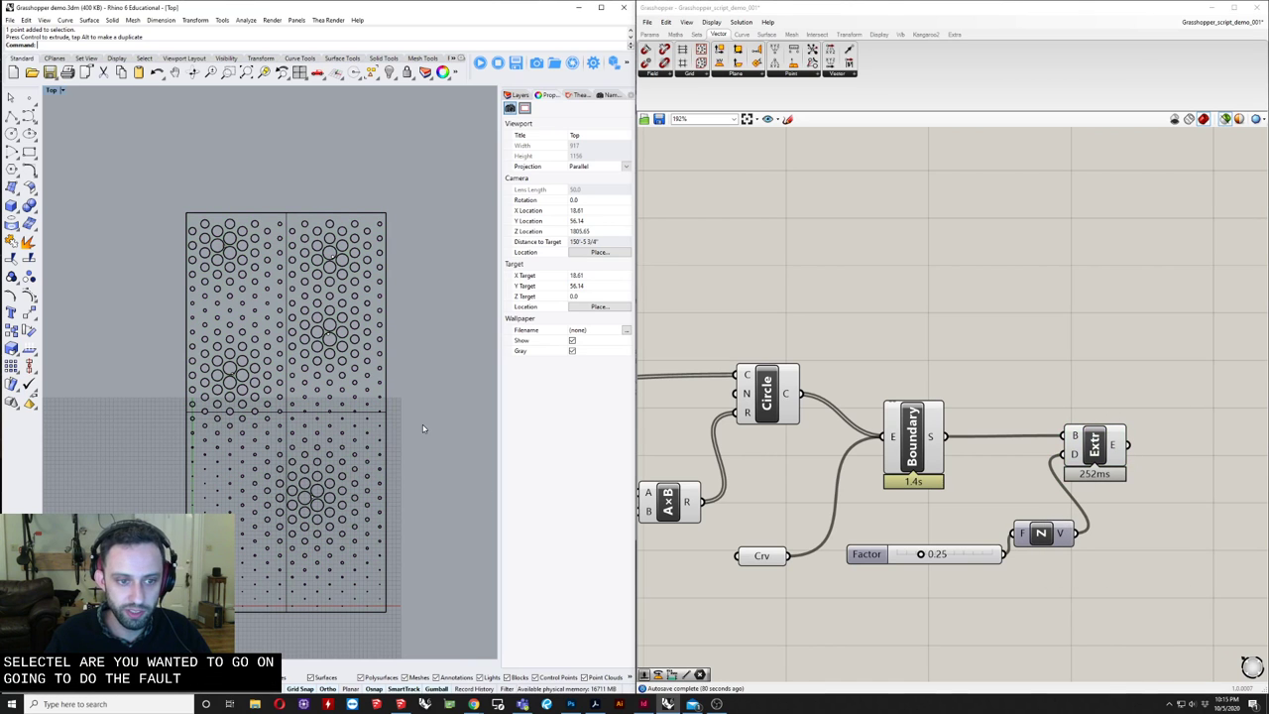
double_click(54, 92)
right_click_drag(383, 224, 429, 221)
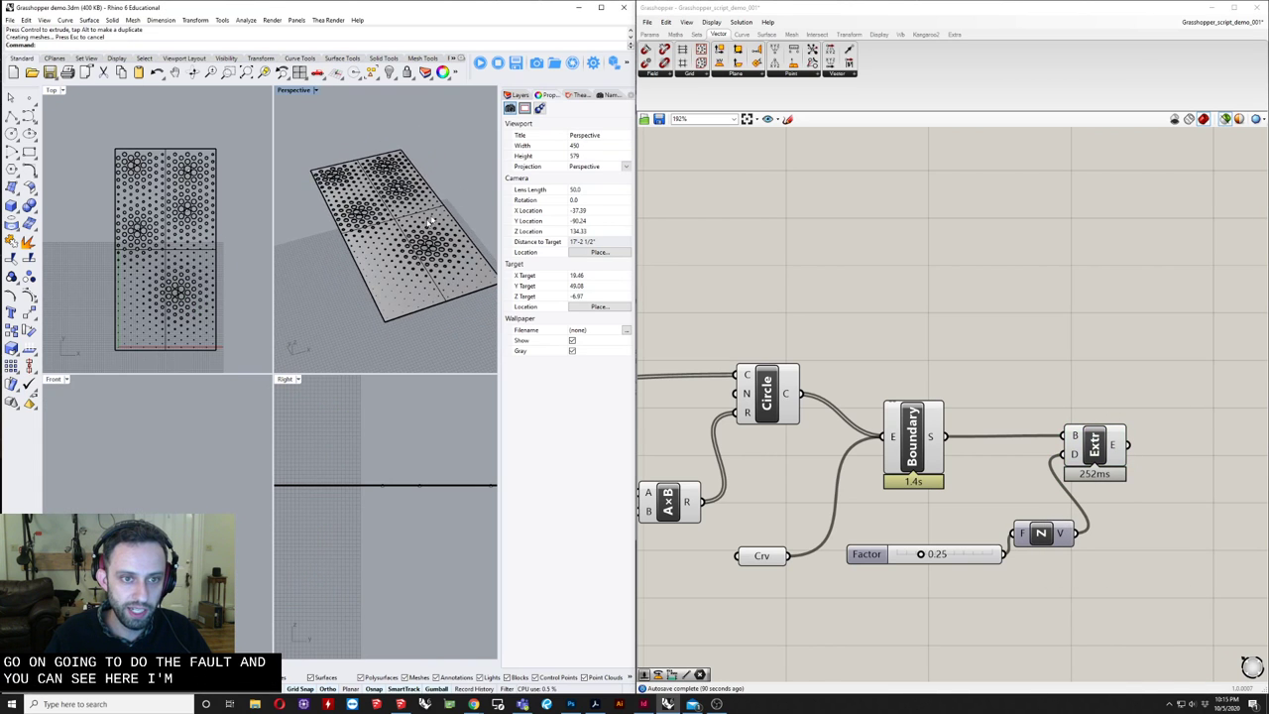
left_click(422, 228)
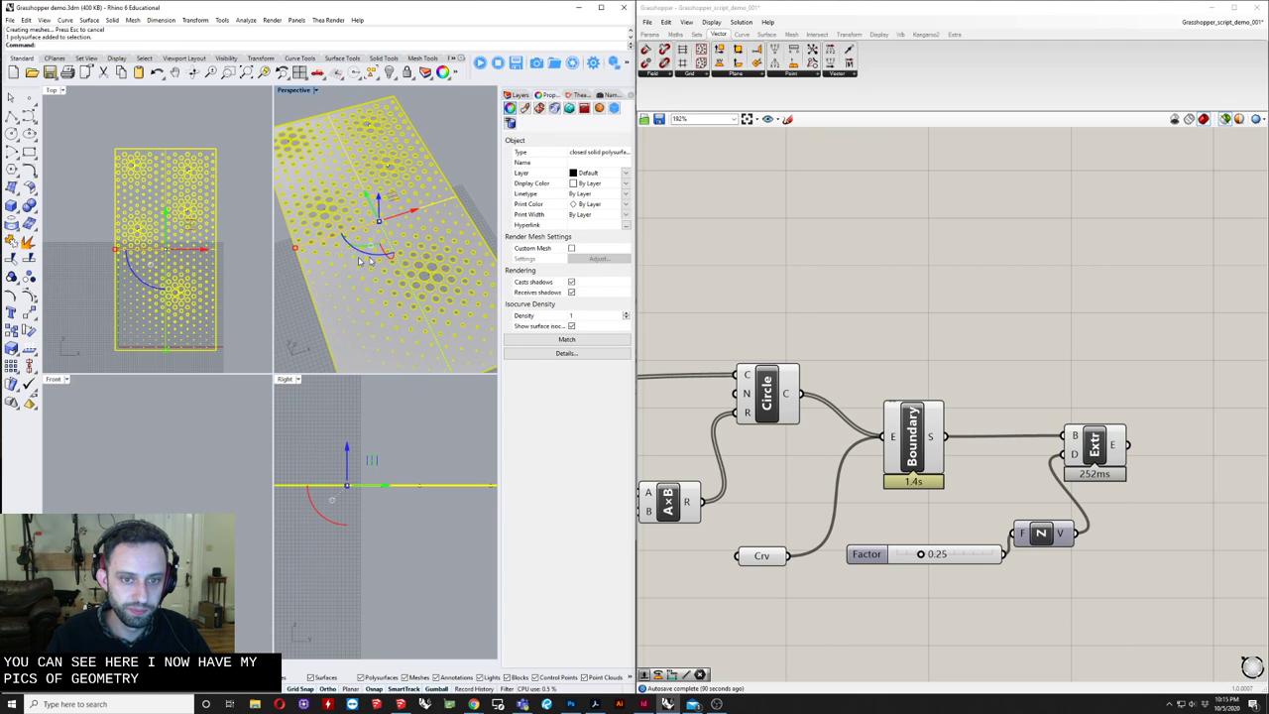
left_click(572, 327)
- Move the baked panel sideways so it sits just to the right of the original panel outline
right_click_drag(408, 290, 340, 309)
scroll(363, 281, "down", 5)
left_click_drag(402, 248, 474, 252)
scroll(453, 250, "down", 6)
scroll(391, 247, "up", 5)
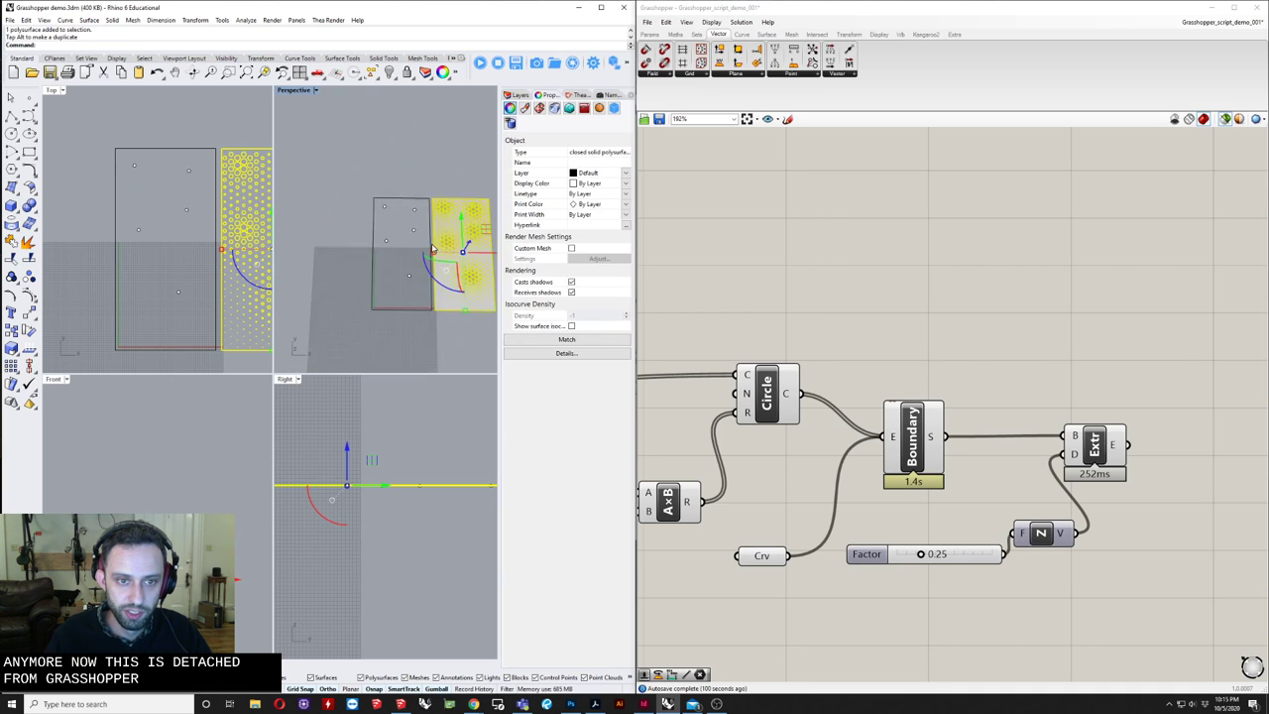
left_click(391, 247)
- With the Extrude preview highlighted in a maximized Perspective view, move the middle-right attractor point down, then up and left toward the panel's centre
right_click_drag(396, 240, 426, 242)
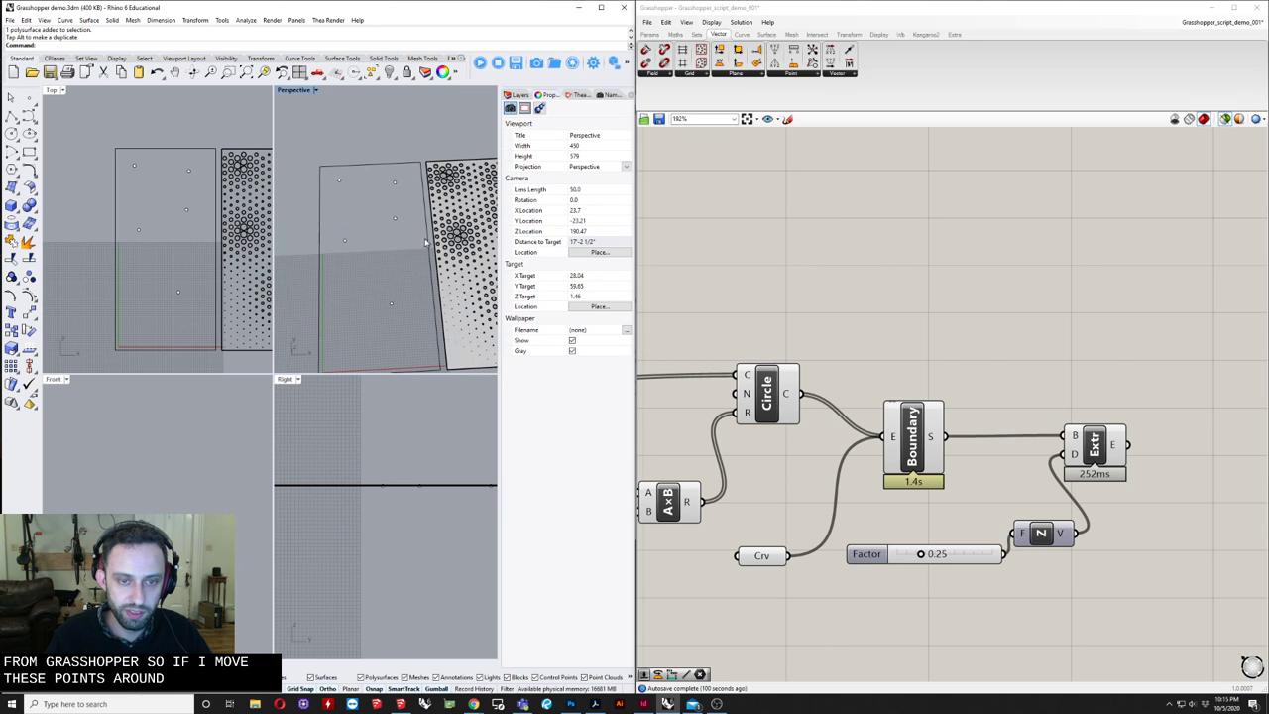
left_click(1095, 446)
scroll(416, 228, "up", 3)
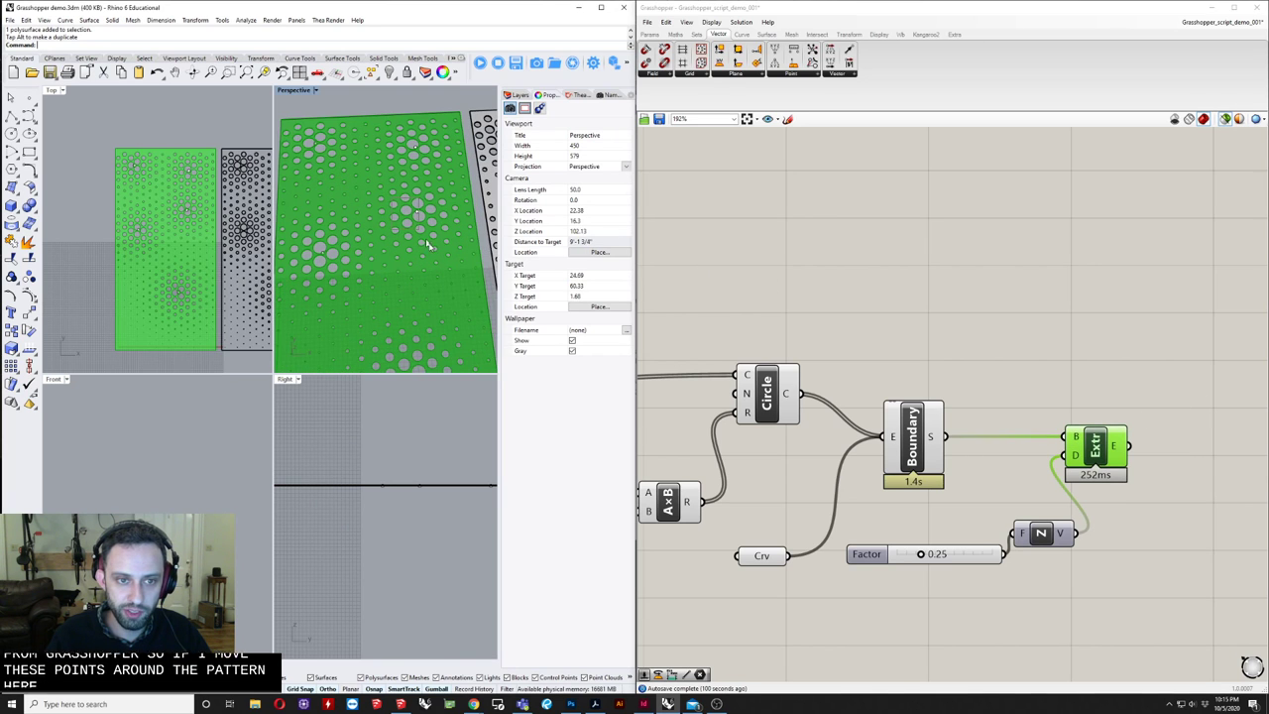
left_click(417, 211)
right_click_drag(439, 244, 334, 277)
double_click(298, 92)
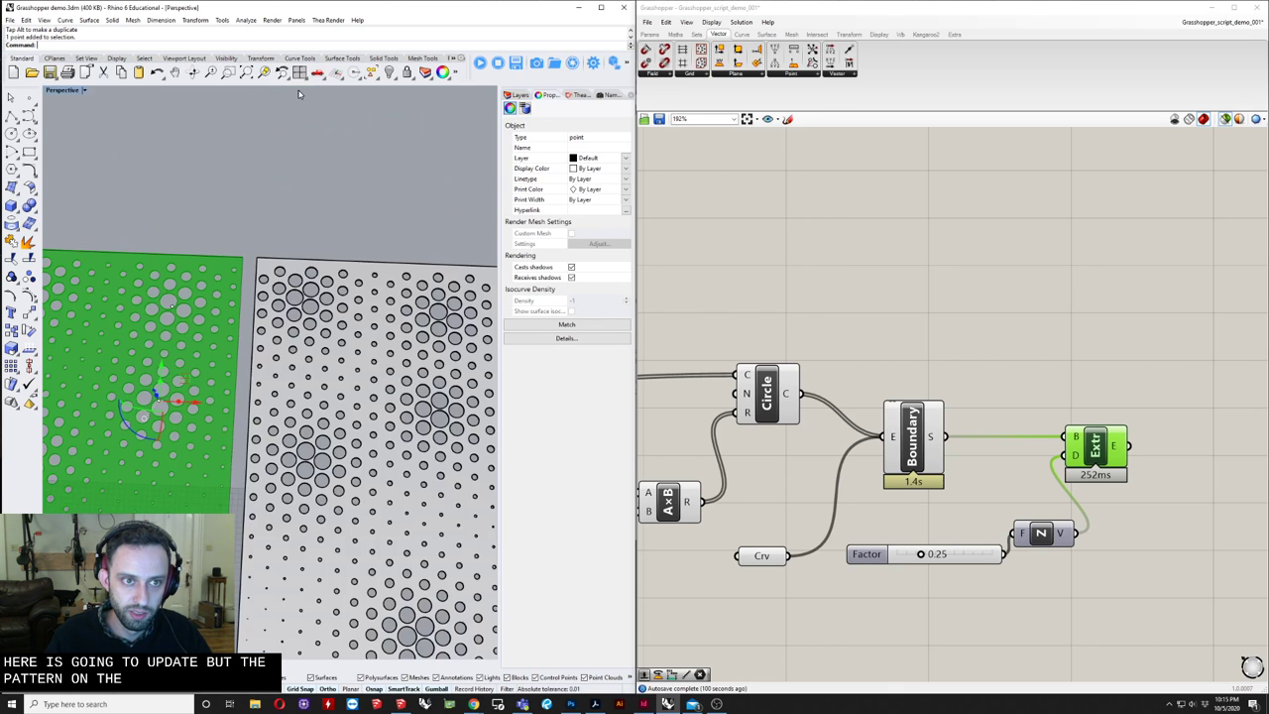
right_click_drag(243, 294, 235, 337)
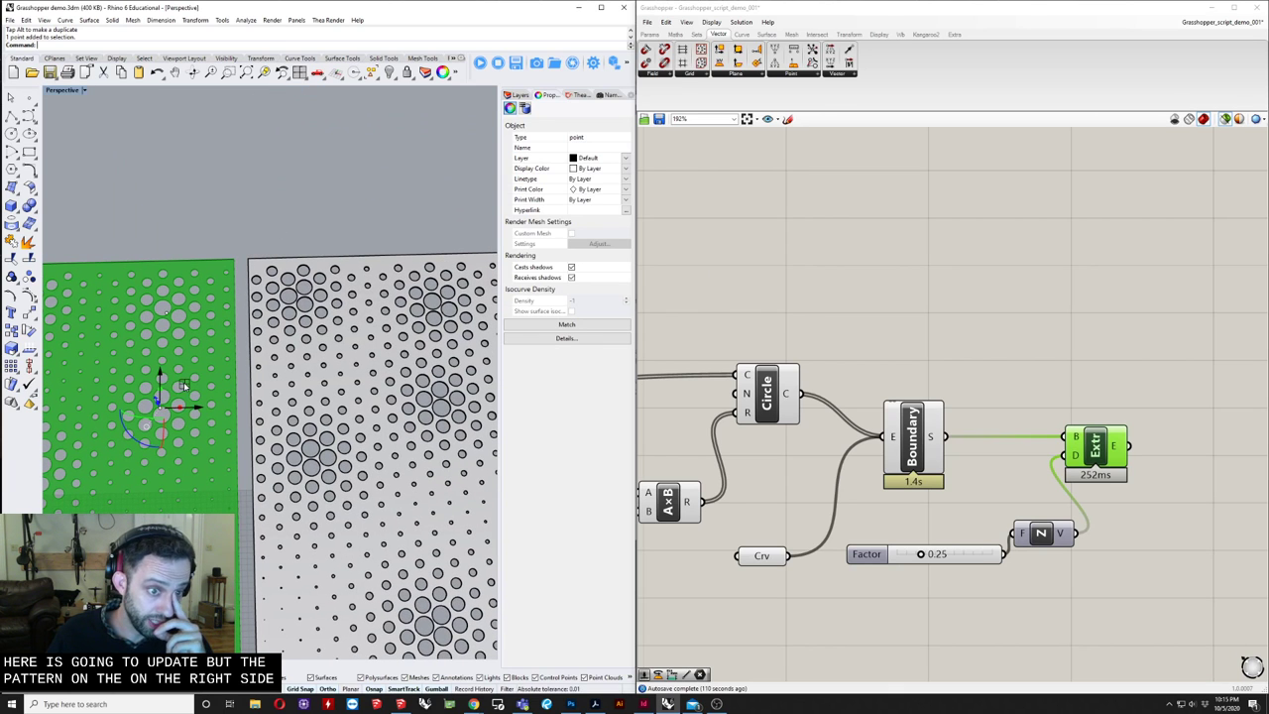
left_click_drag(183, 385, 194, 449)
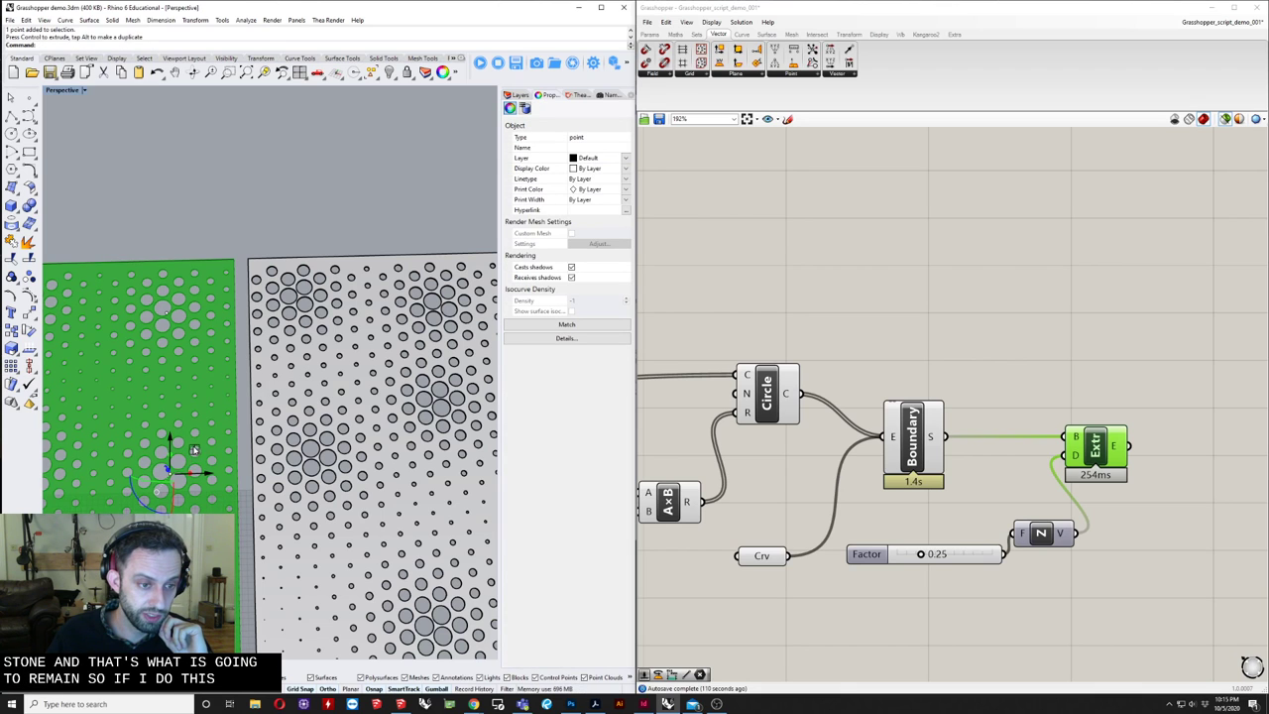
left_click_drag(195, 451, 279, 558)
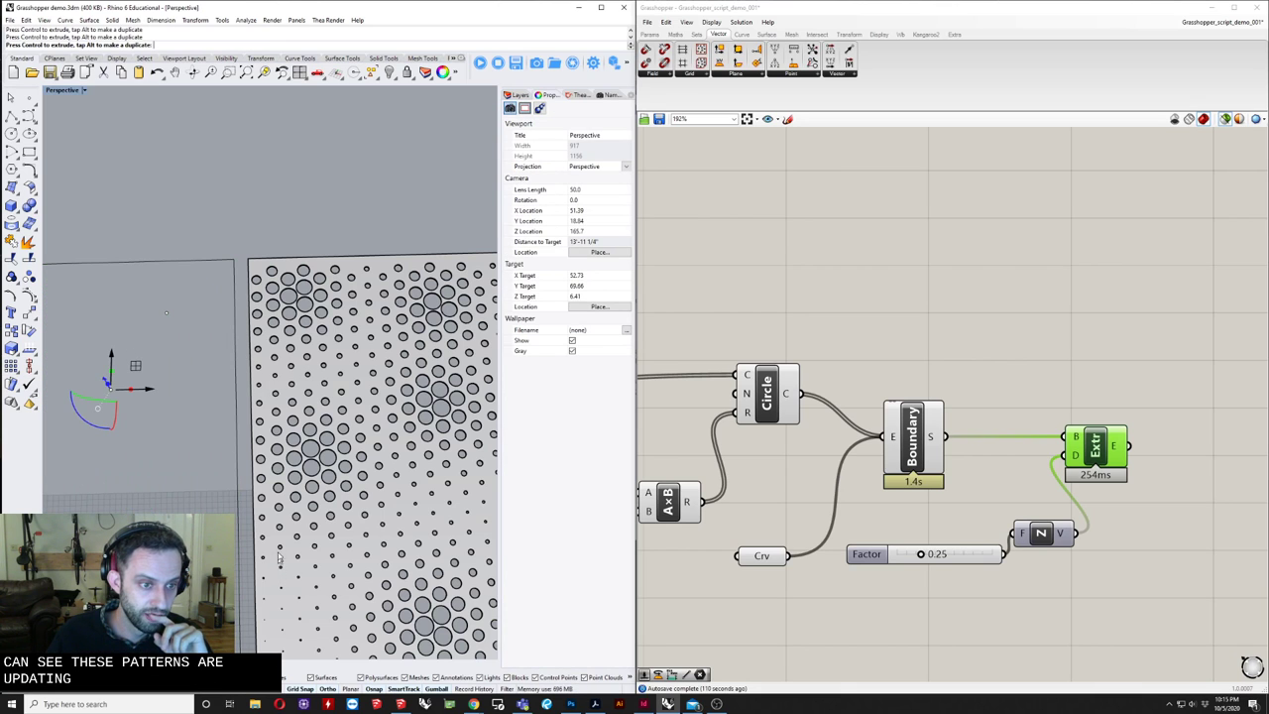
scroll(473, 375, "down", 6)
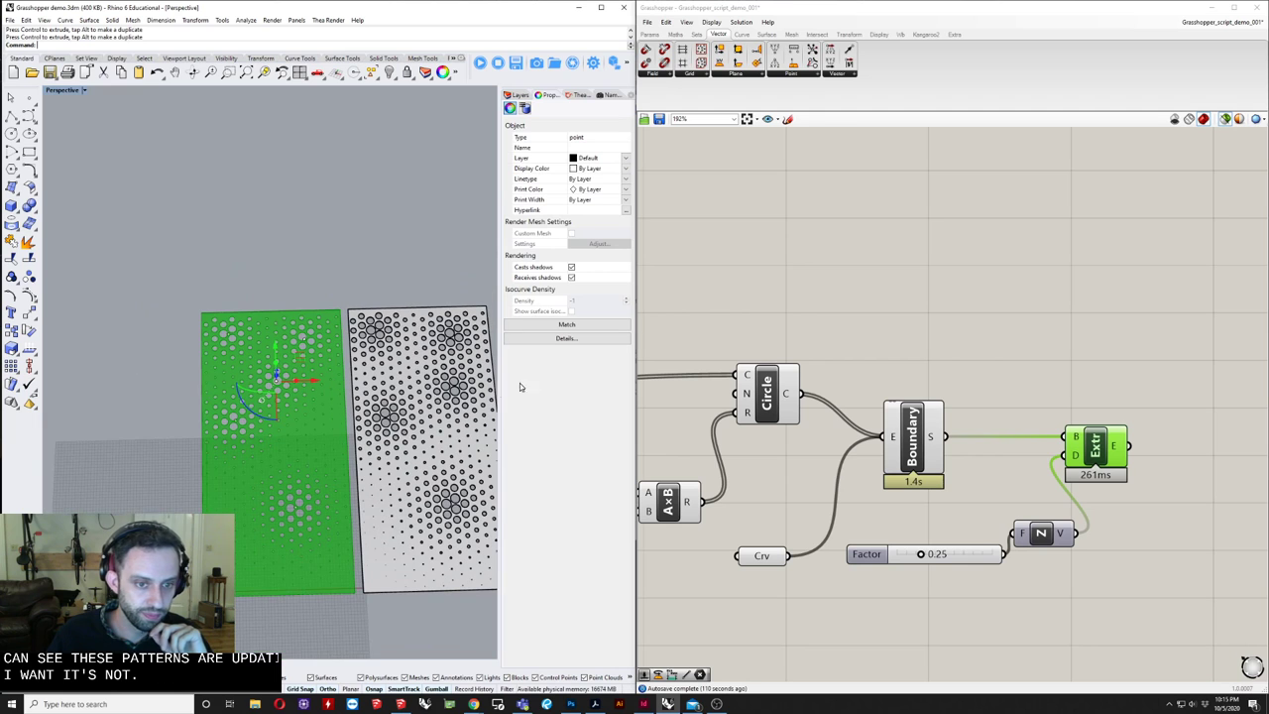
- Place the 1.661 slider beneath the Graph Mapper, and move the multiplication and Circle components closer to the mapper
right_click_drag(432, 407, 276, 339)
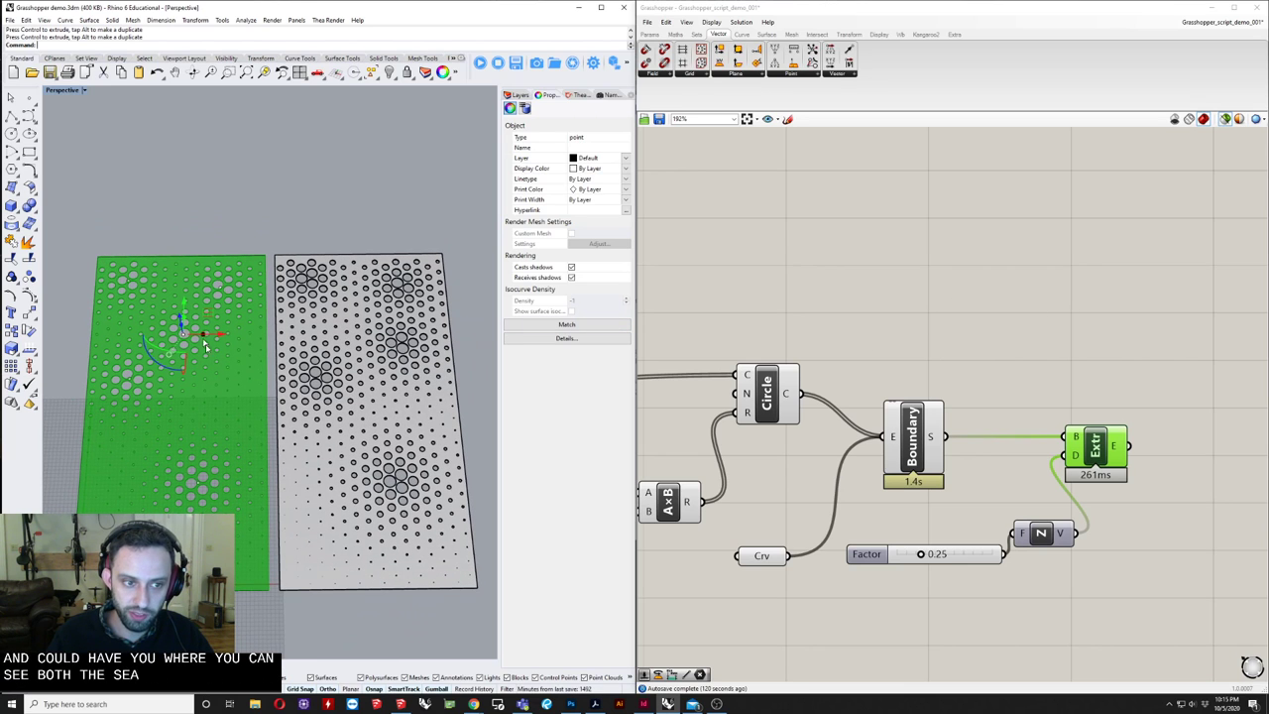
scroll(980, 357, "down", 5)
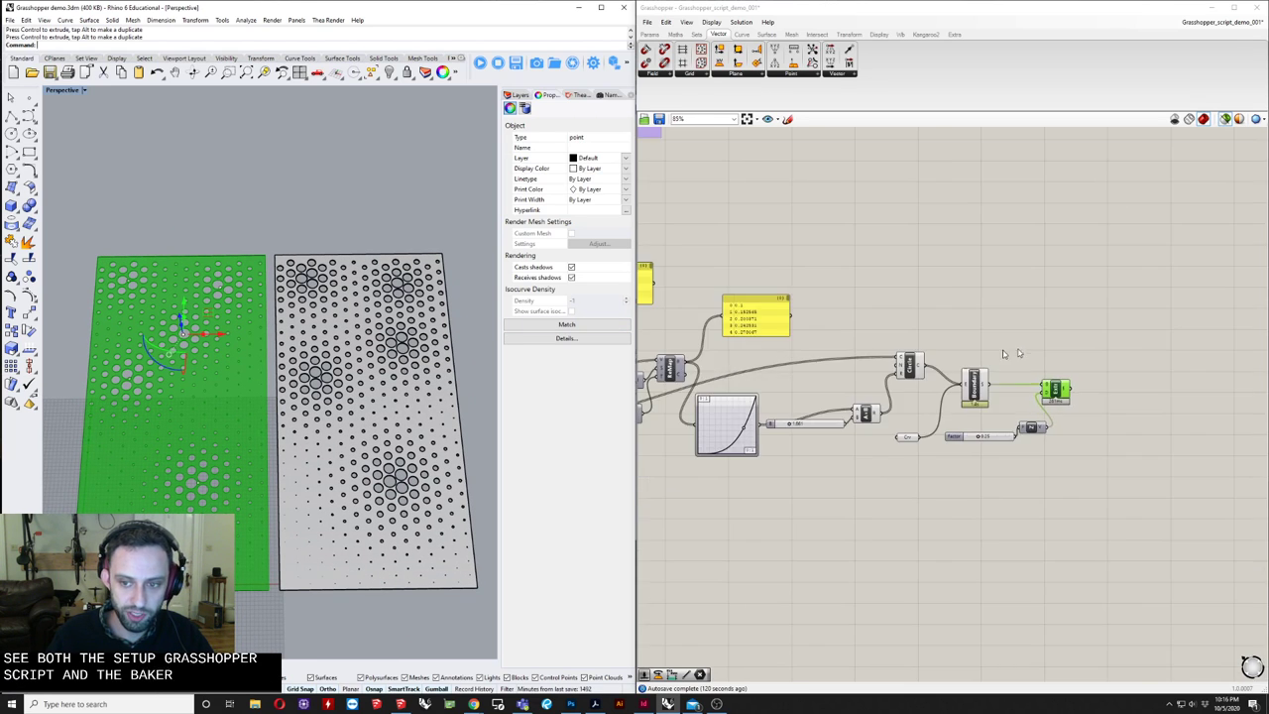
scroll(920, 347, "down", 1)
right_click_drag(920, 347, 1109, 366)
scroll(1037, 382, "up", 2)
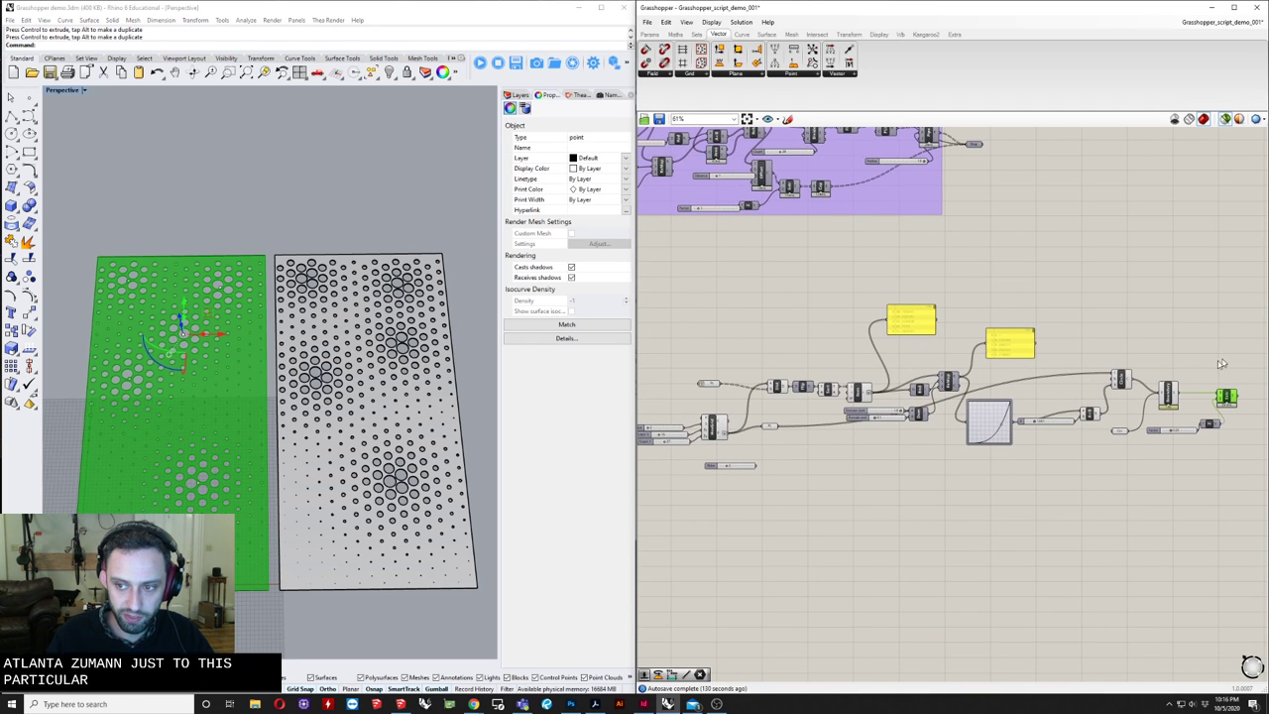
left_click_drag(1253, 360, 1114, 452)
scroll(1101, 426, "up", 3)
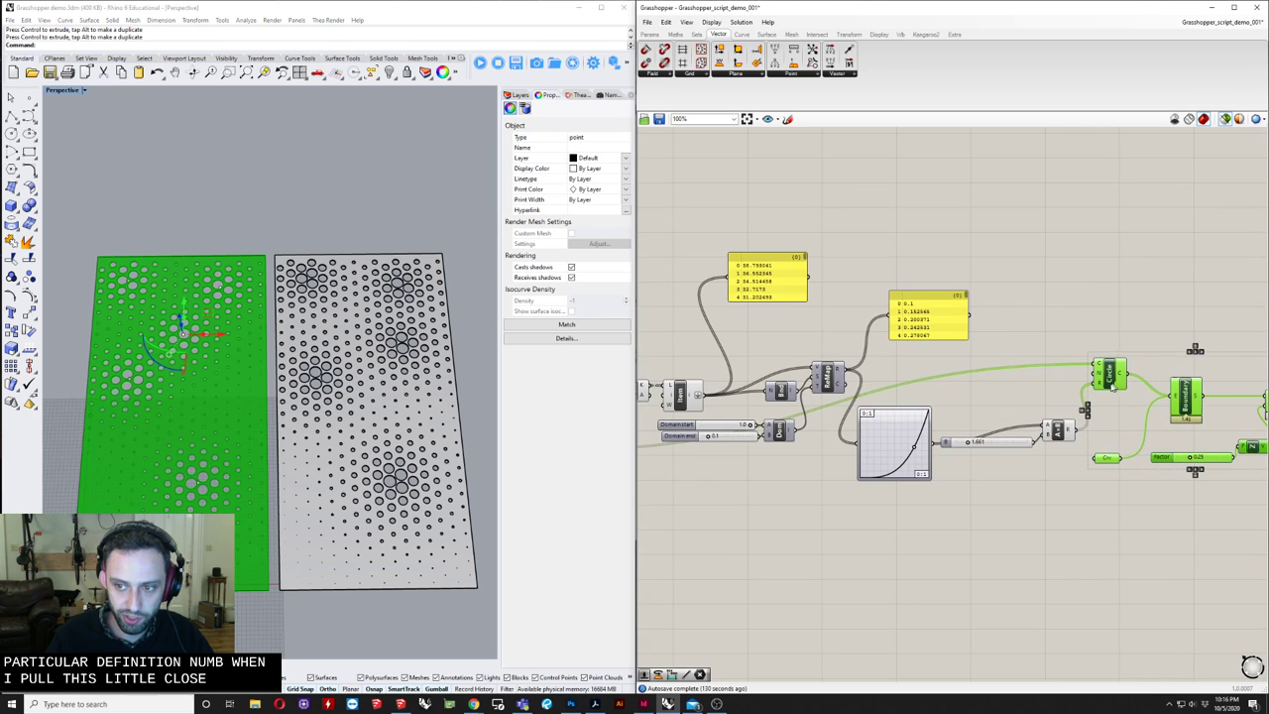
left_click_drag(951, 442, 860, 494)
left_click_drag(1054, 432, 977, 455)
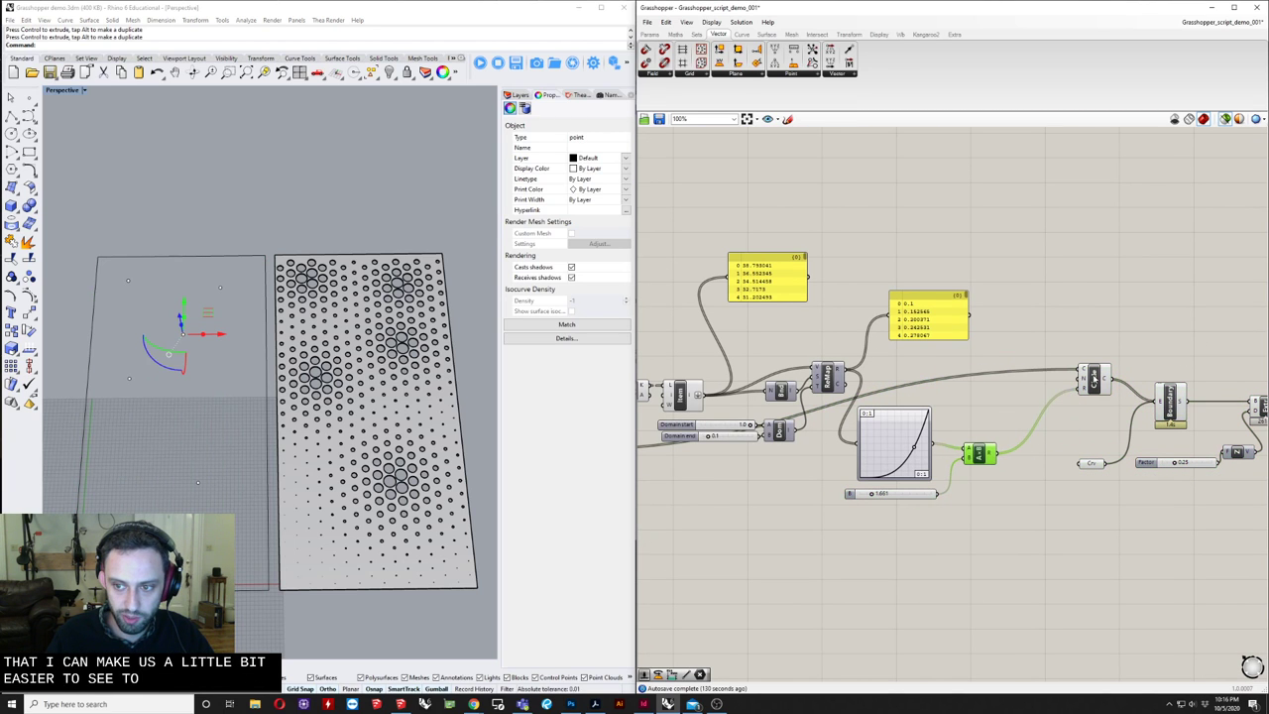
left_click_drag(1103, 375, 1032, 395)
- Shift the Boundary, Extrude, Unit Z and Factor slider group next to Circle, and tuck the Crv parameter in just before Boundary
right_click_drag(1064, 417, 876, 442)
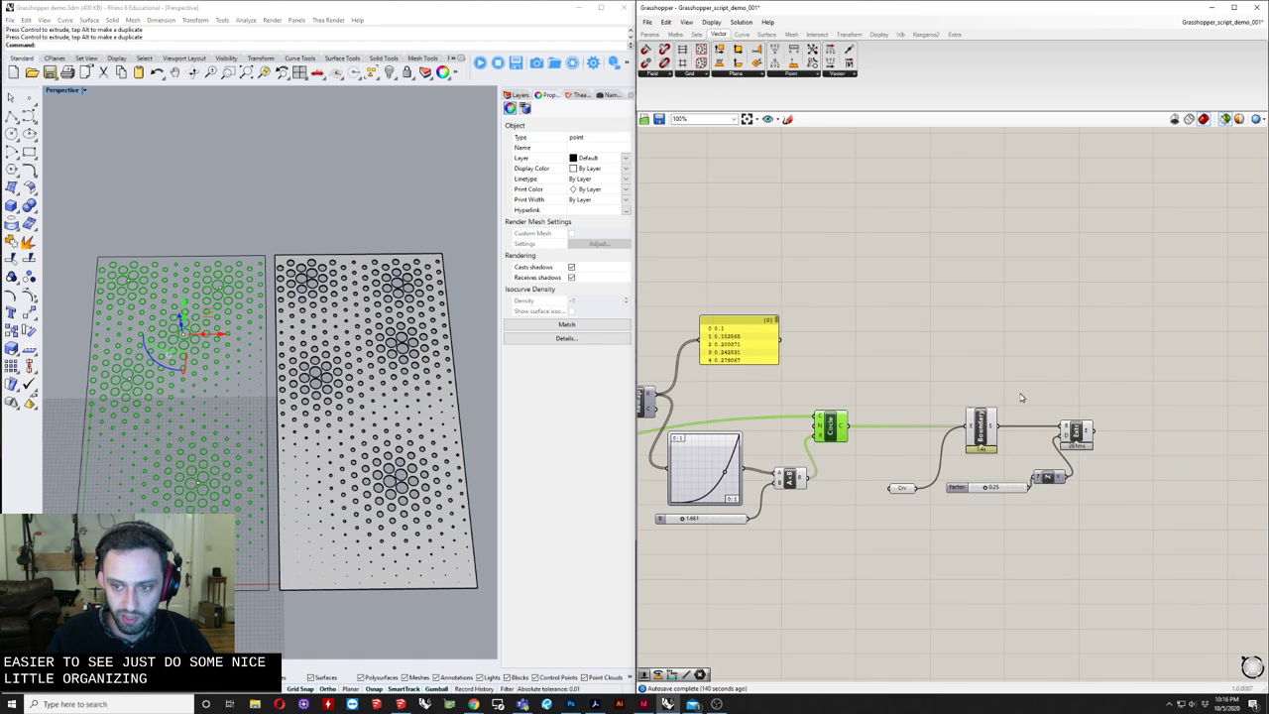
left_click_drag(1123, 393, 870, 552)
left_click_drag(980, 434, 902, 432)
left_click(845, 469)
left_click_drag(829, 493, 879, 465)
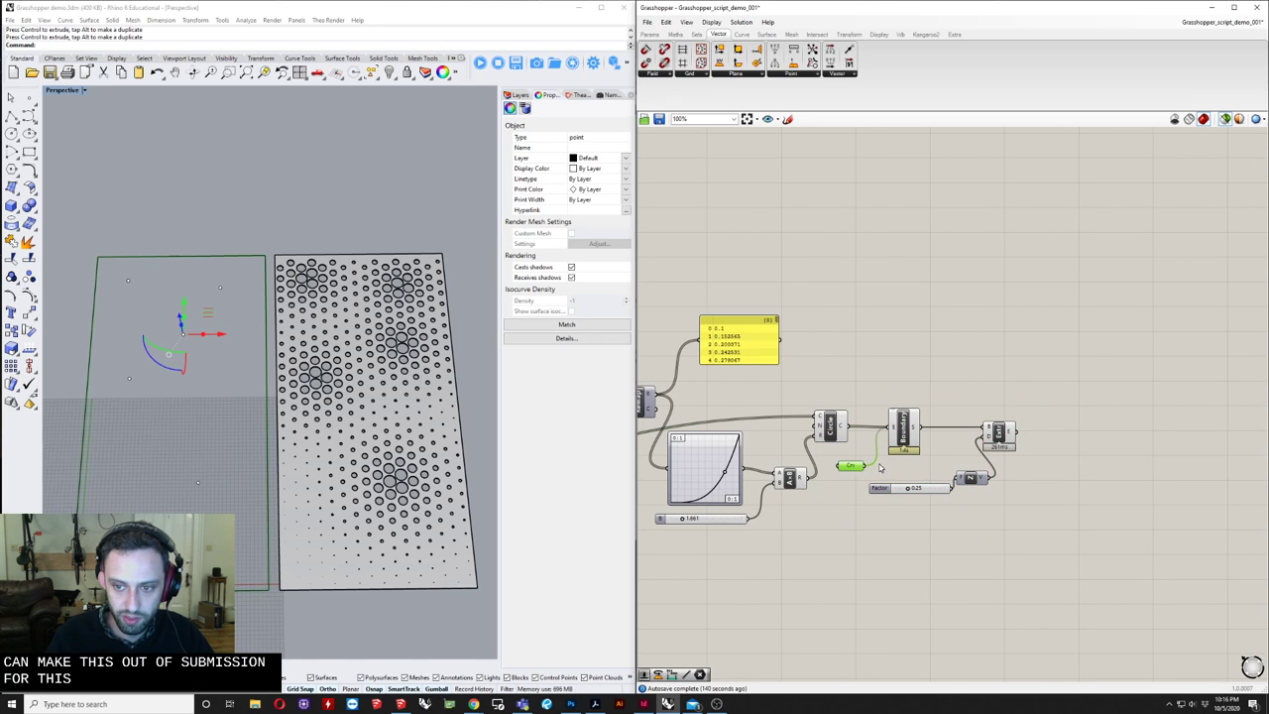
- Move the Factor slider and Unit Z below Boundary, and pull the Extrude component in close beside Boundary
scroll(1079, 474, "down", 3)
right_click_drag(1001, 482, 1197, 465)
scroll(1195, 368, "up", 1)
right_click_drag(1178, 374, 1220, 364)
scroll(1220, 365, "down", 1)
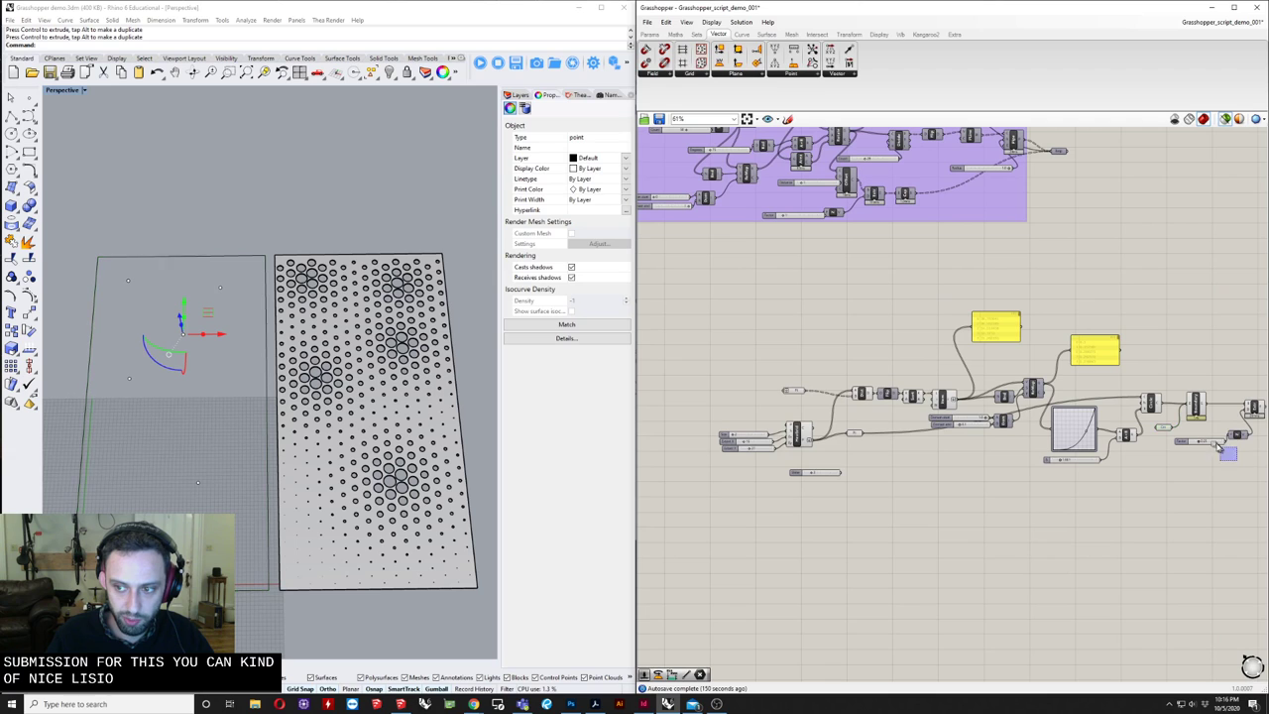
left_click(1235, 439)
mouse_move(1239, 422)
left_mouse_down()
mouse_move(1211, 458)
mouse_move(1237, 415)
left_mouse_up()
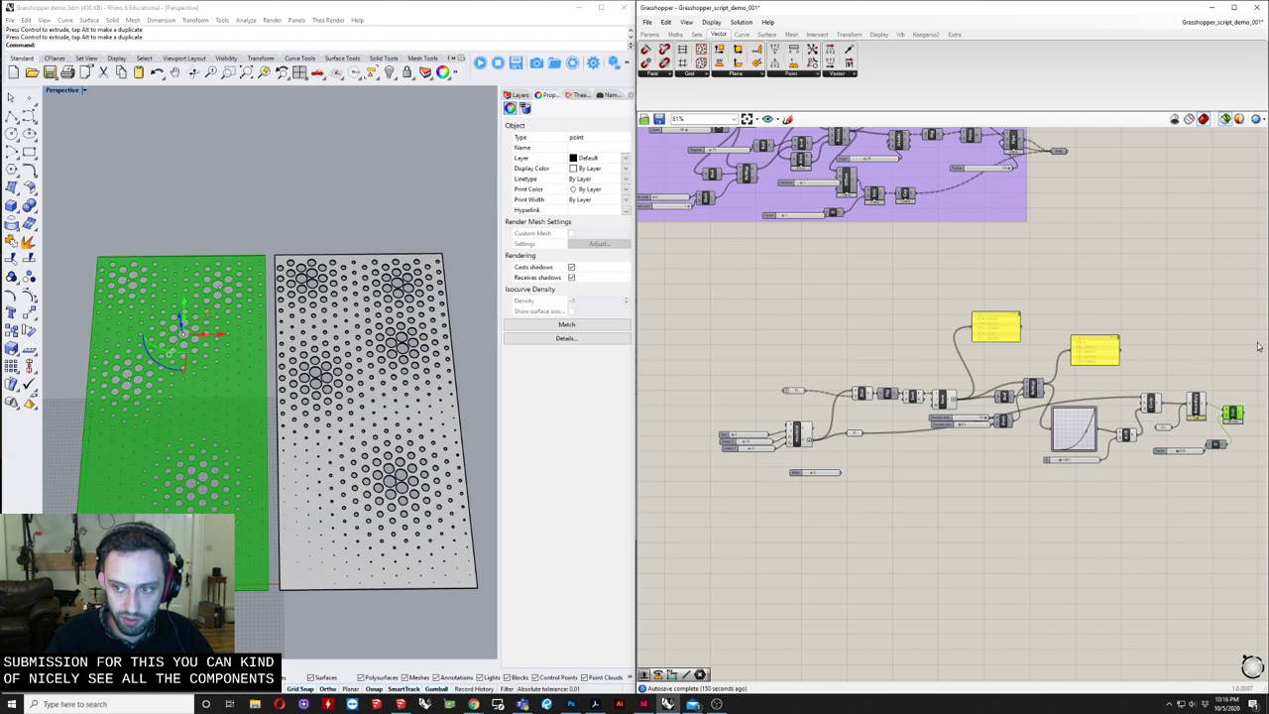
- Highlight the whole attractor definition to check its layout, then clear it and highlight only the Extrude component
left_click_drag(1258, 346, 714, 555)
mouse_move(908, 503)
right_mouse_down()
mouse_move(881, 509)
mouse_move(898, 514)
right_mouse_up()
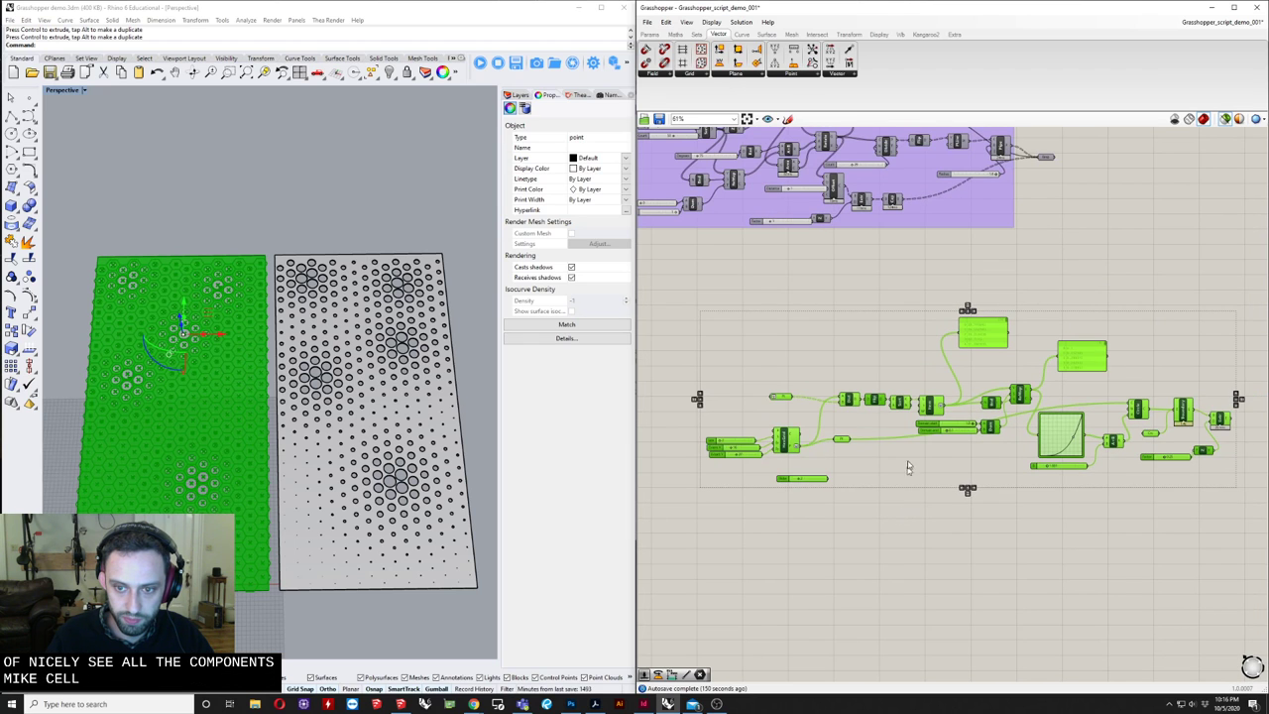
left_click(684, 333)
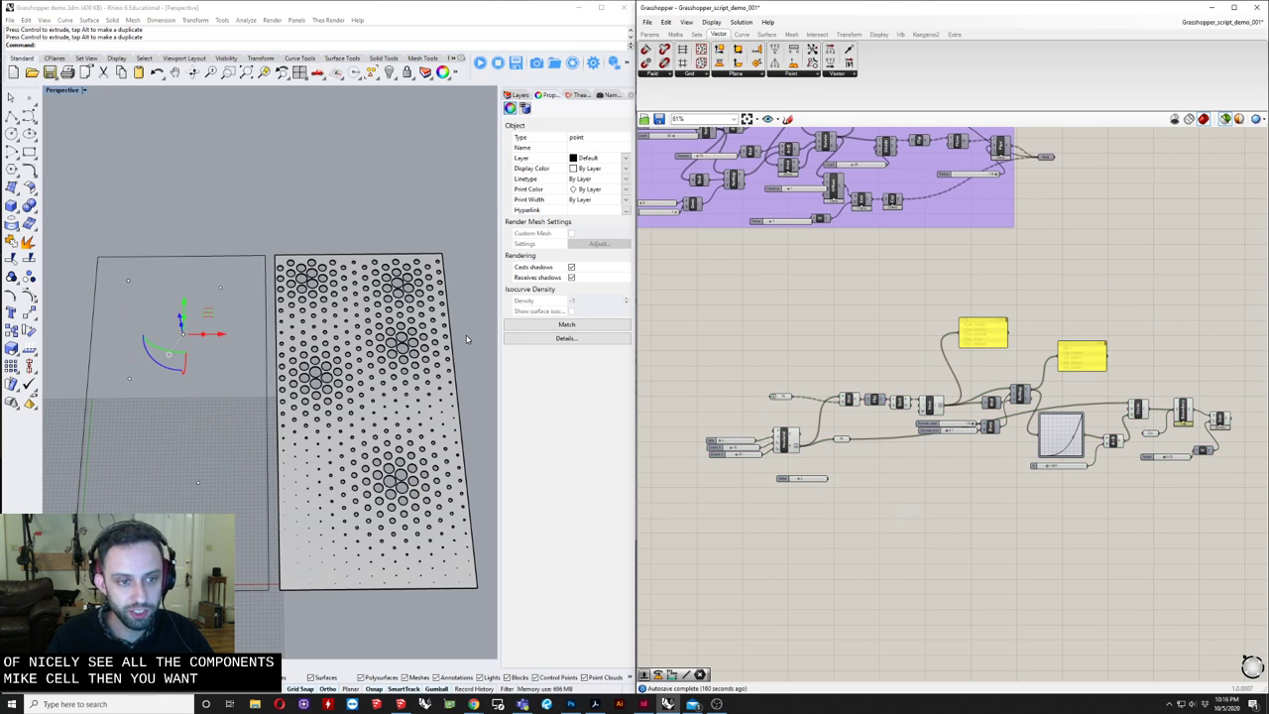
left_click(1218, 421)
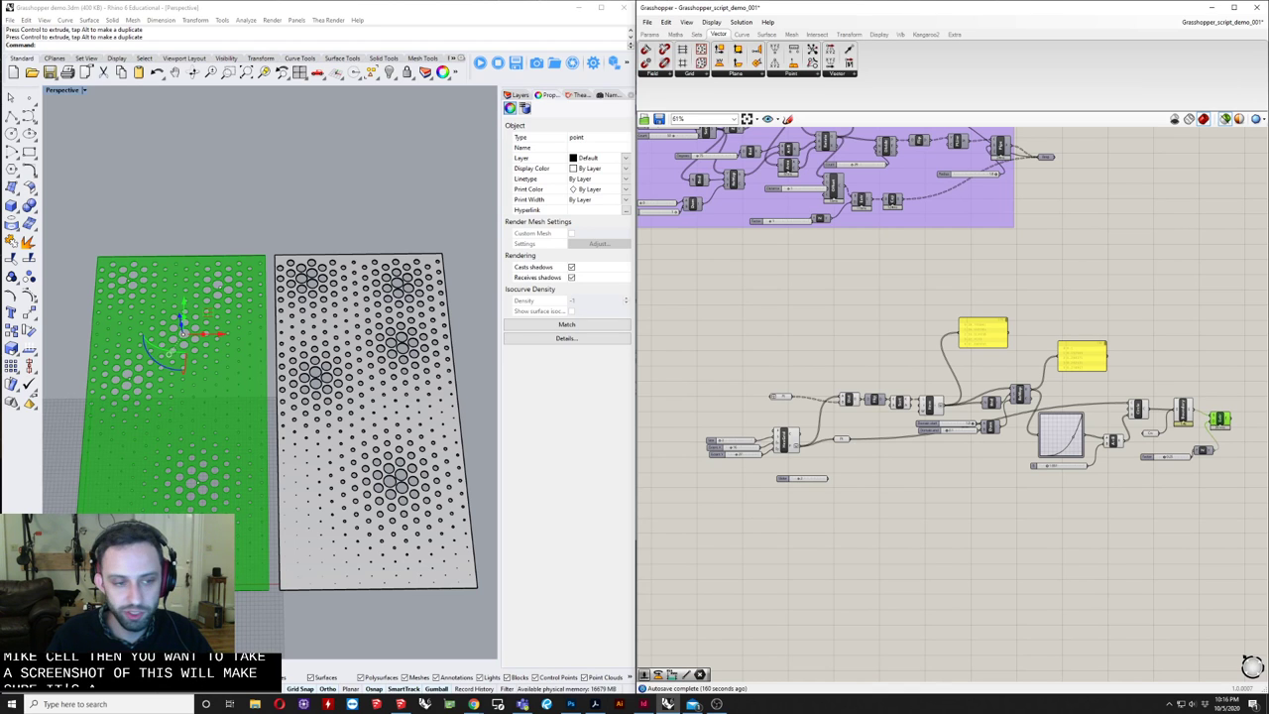